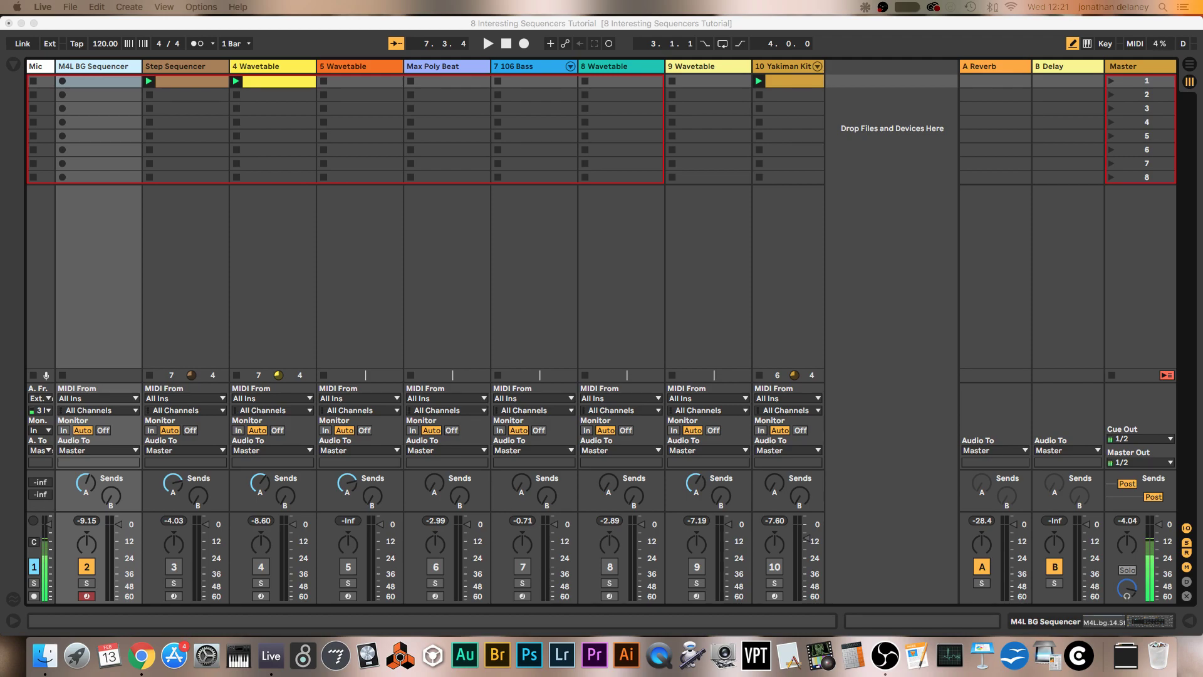
Open the M4L BG Sequencer track's device chain.
left_click(109, 71)
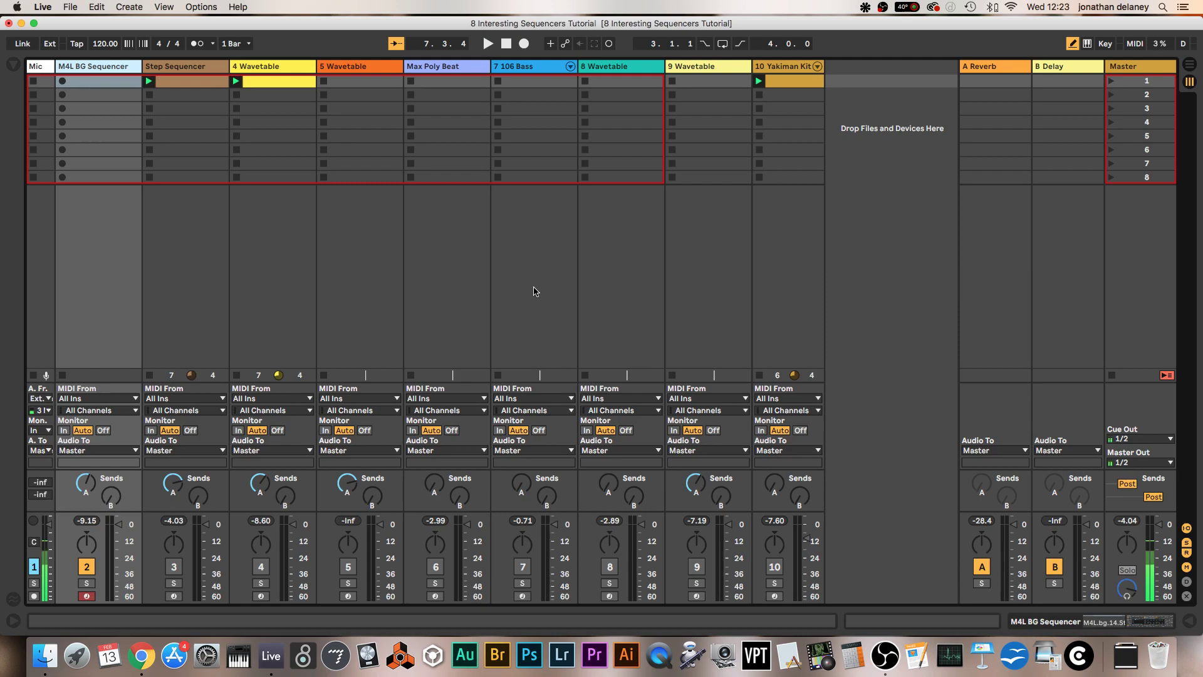
double_click(96, 67)
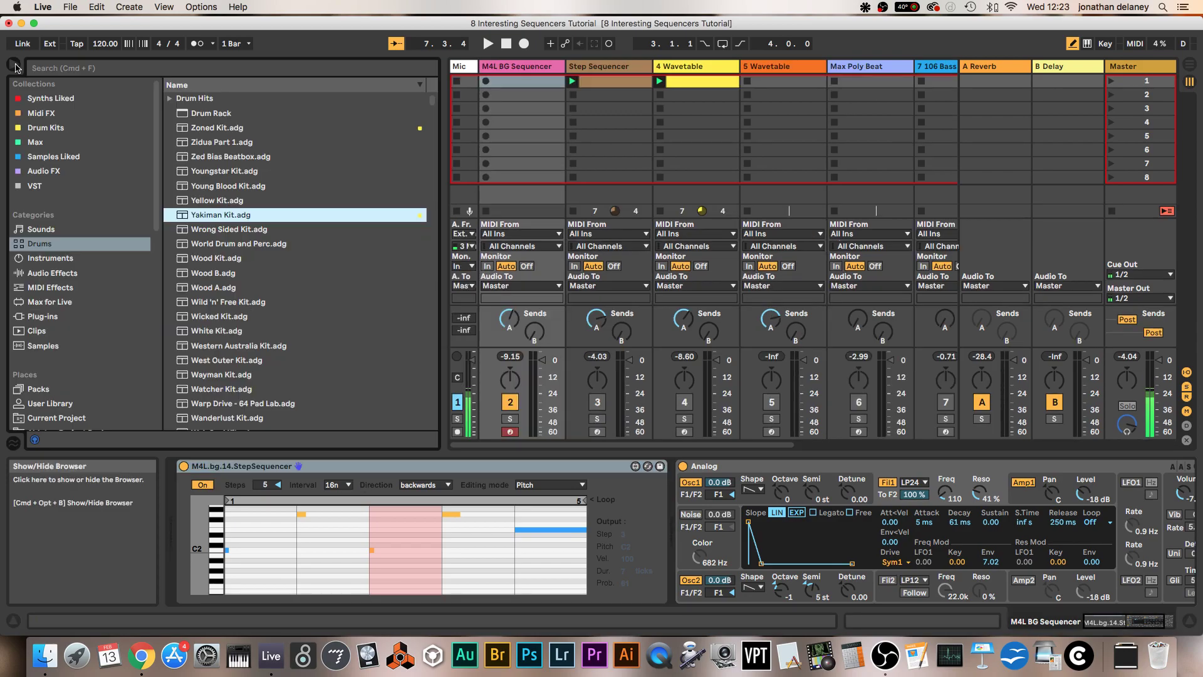
Locate M4L.bg.14.StepSequencer among the Max for Live MIDI effects in the browser and hide the browser again.
left_click(13, 64)
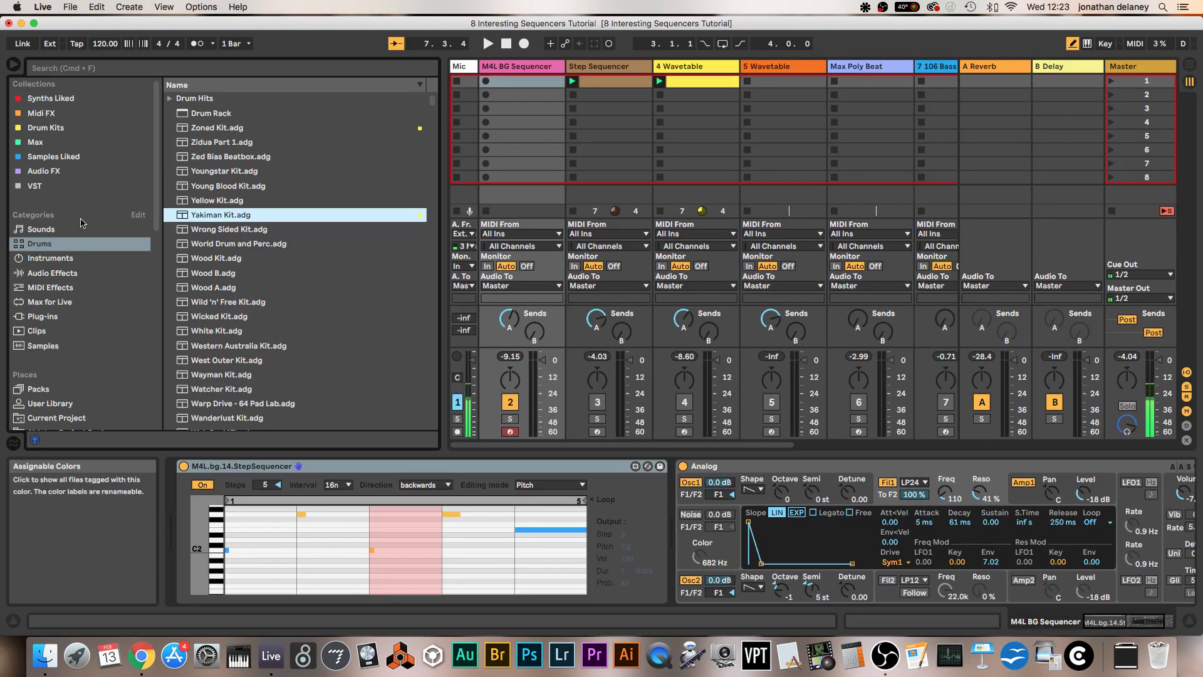
left_click(63, 305)
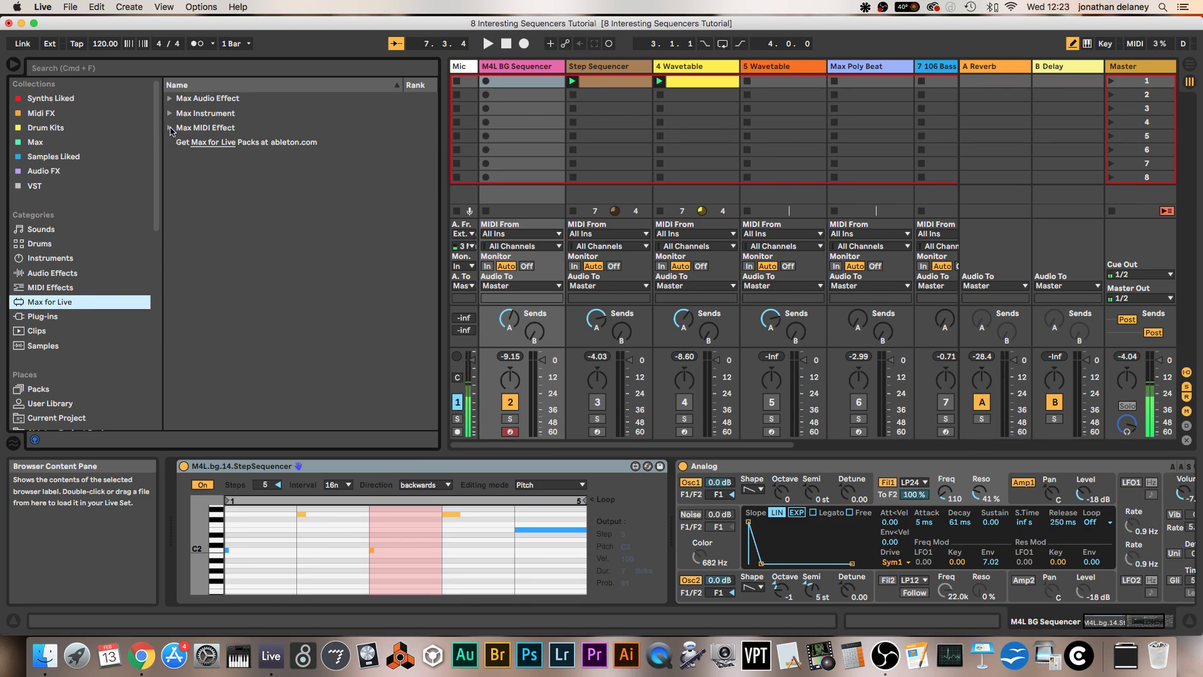
left_click(171, 128)
scroll(258, 277, "down", 5)
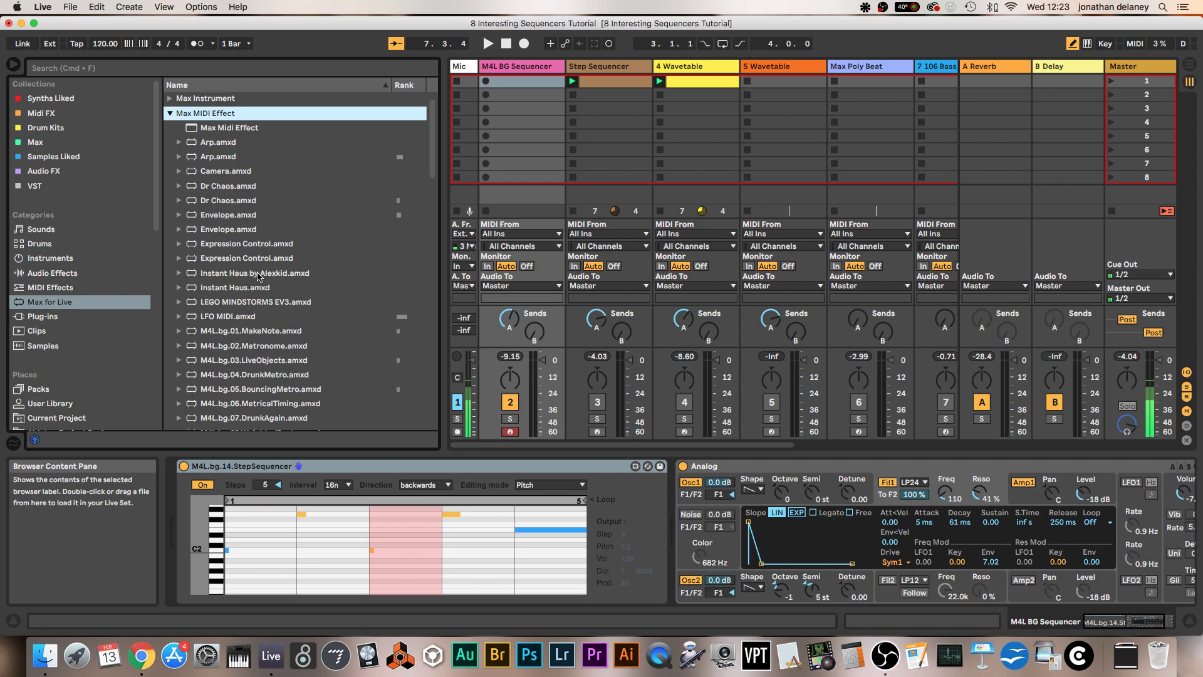
scroll(230, 389, "down", 2)
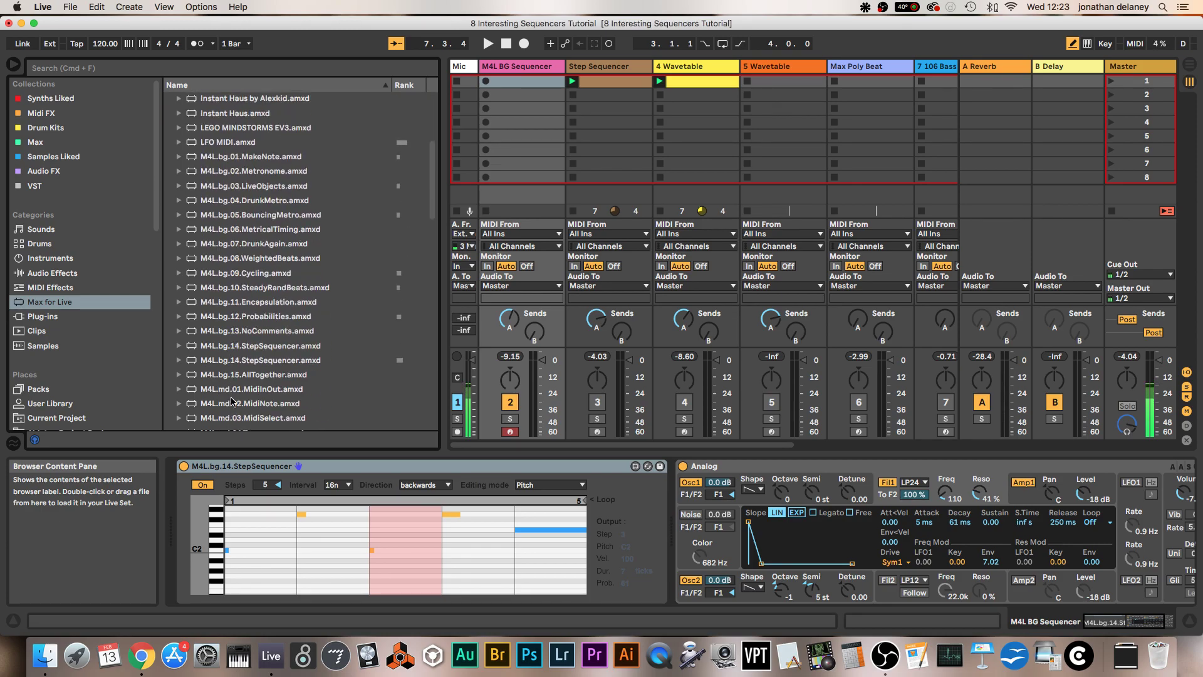
left_click(246, 347)
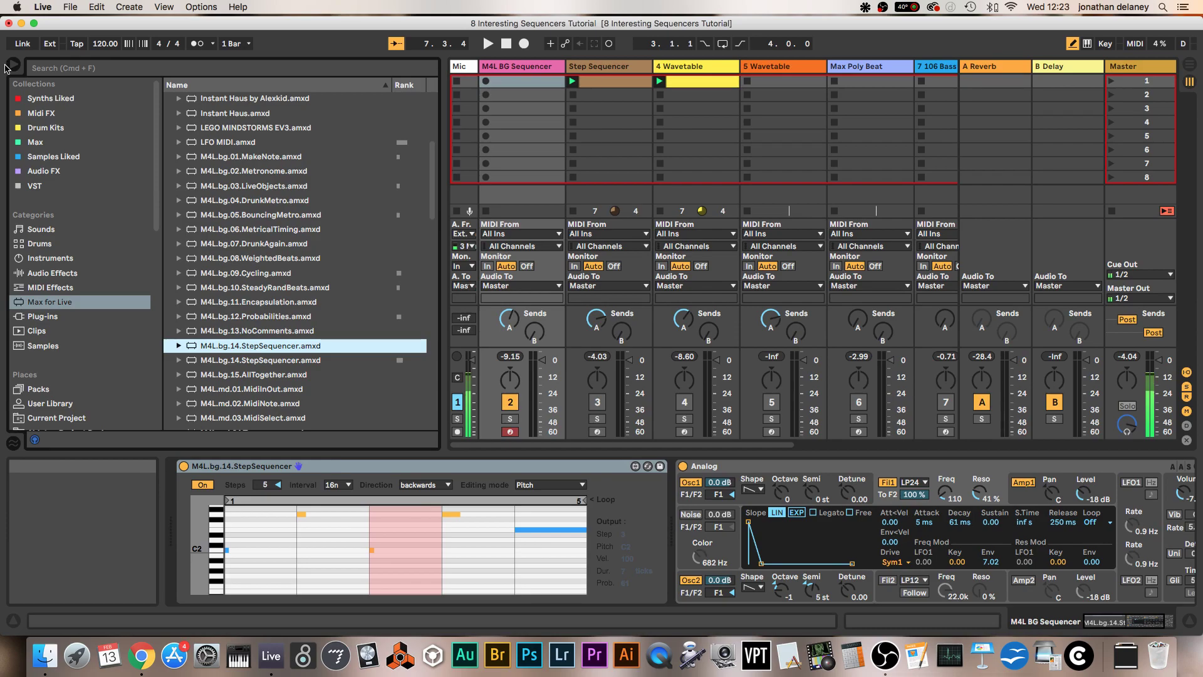
left_click(7, 66)
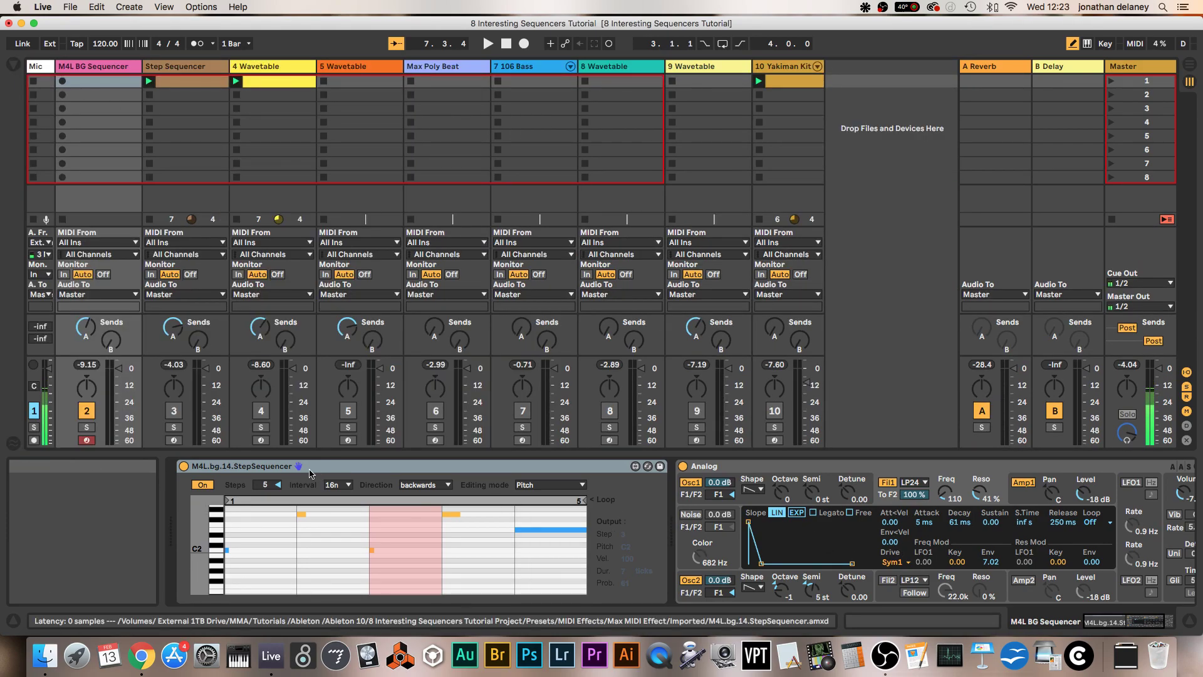
Compare playback with M4L.bg.14.StepSequencer switched off and on, leaving it on and stopping playback.
left_click(198, 484)
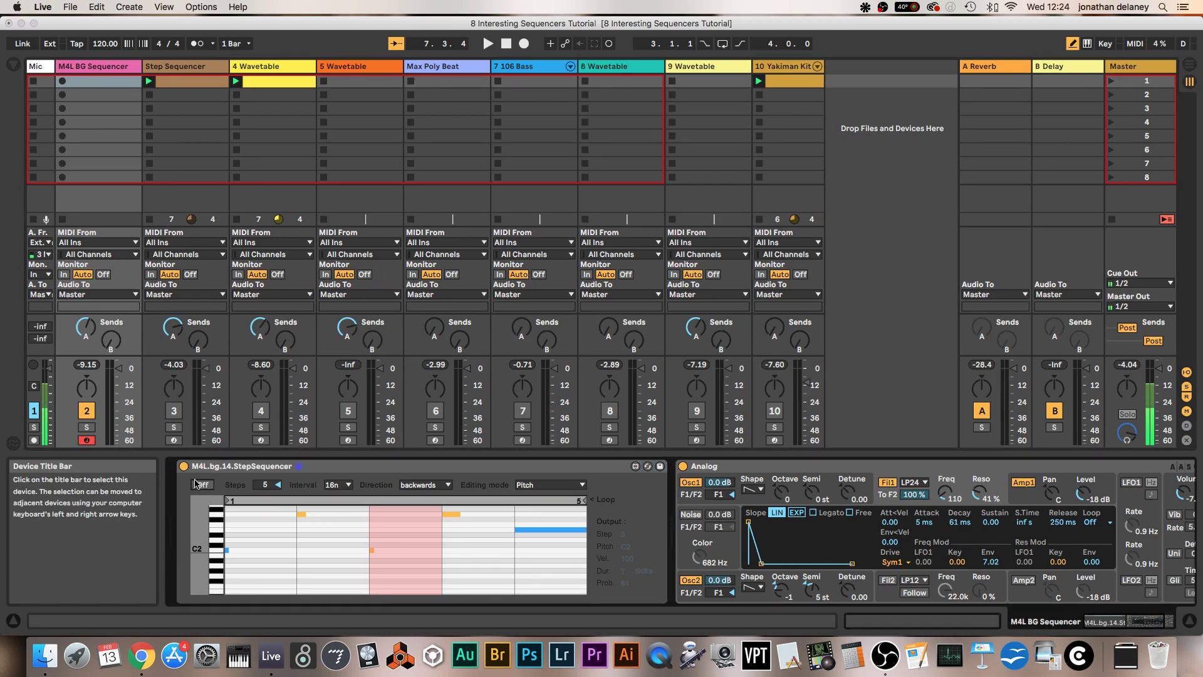
key("space")
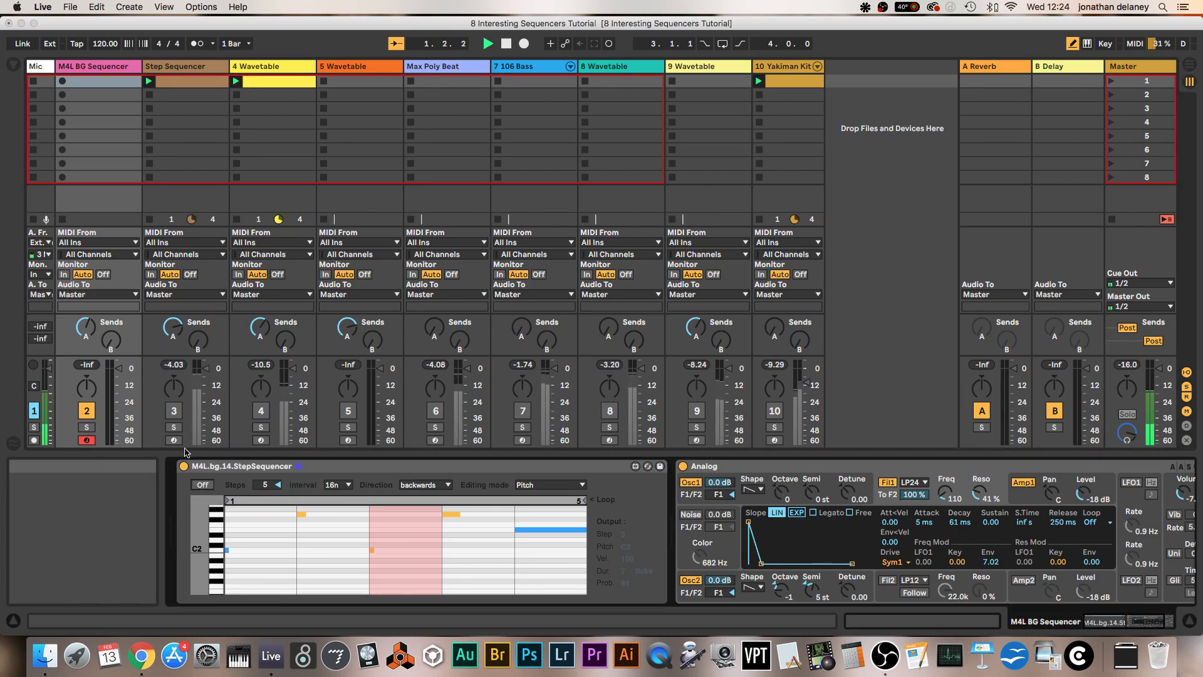
left_click(201, 488)
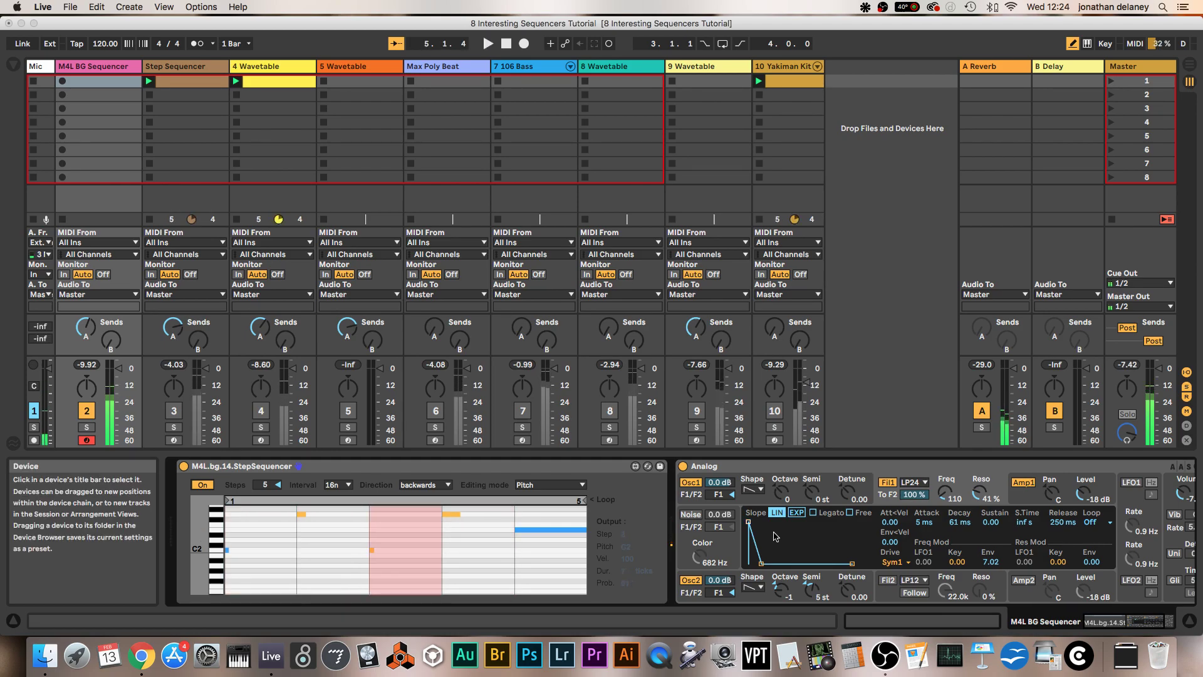
key("space")
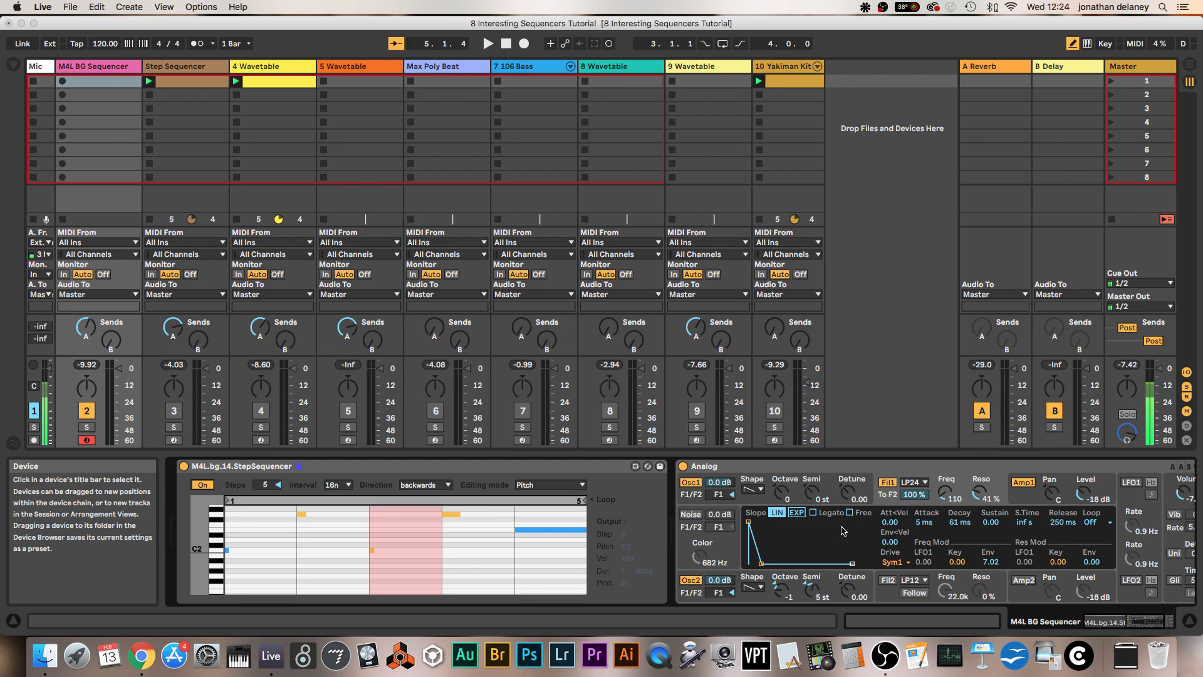
Examine the Amp1 and Fil1 envelope settings of the Analog synth that the sequencer plays.
left_click(1023, 483)
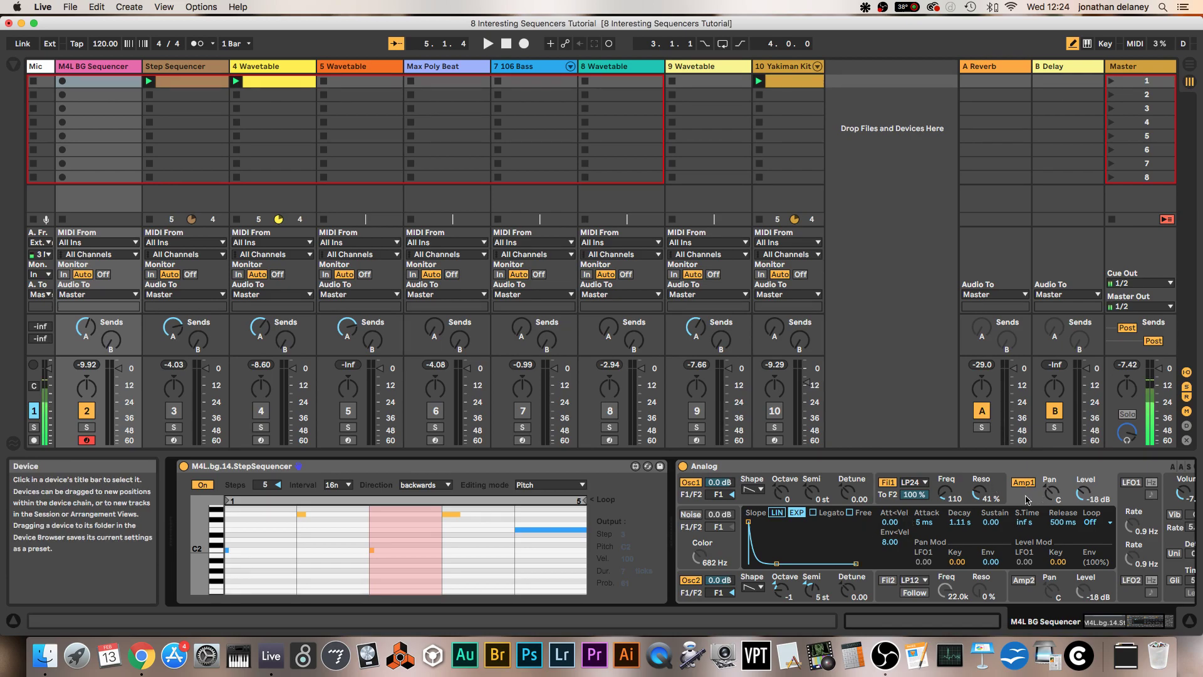
left_click(885, 500)
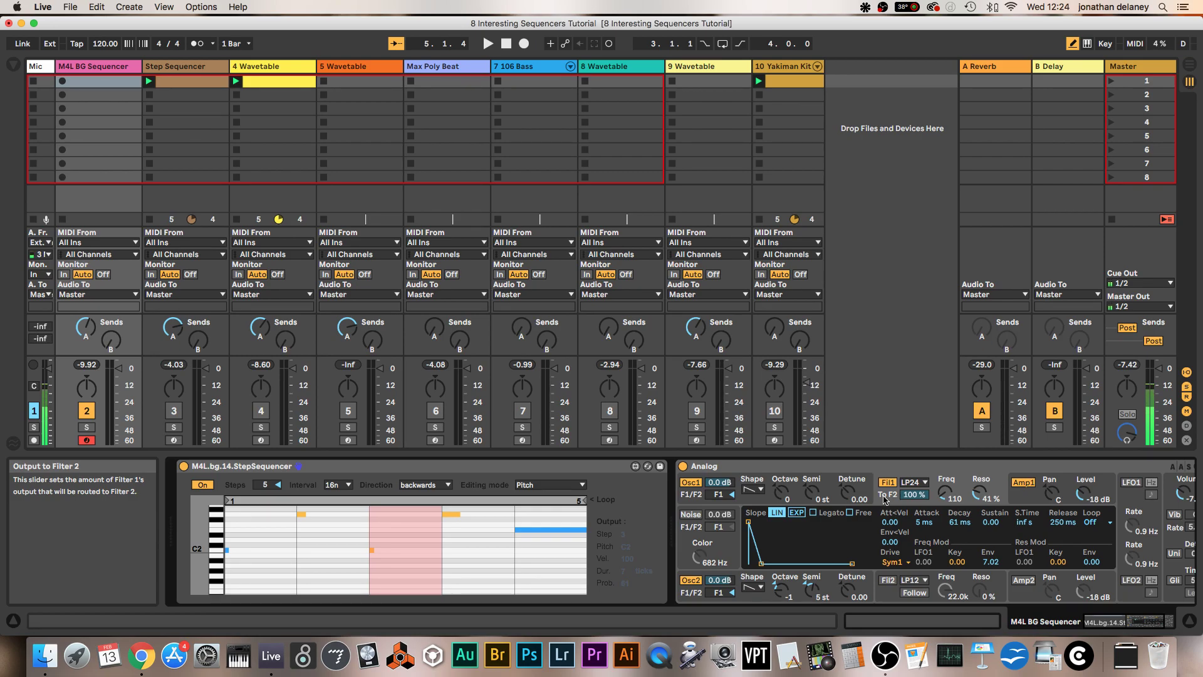
left_click(1042, 502)
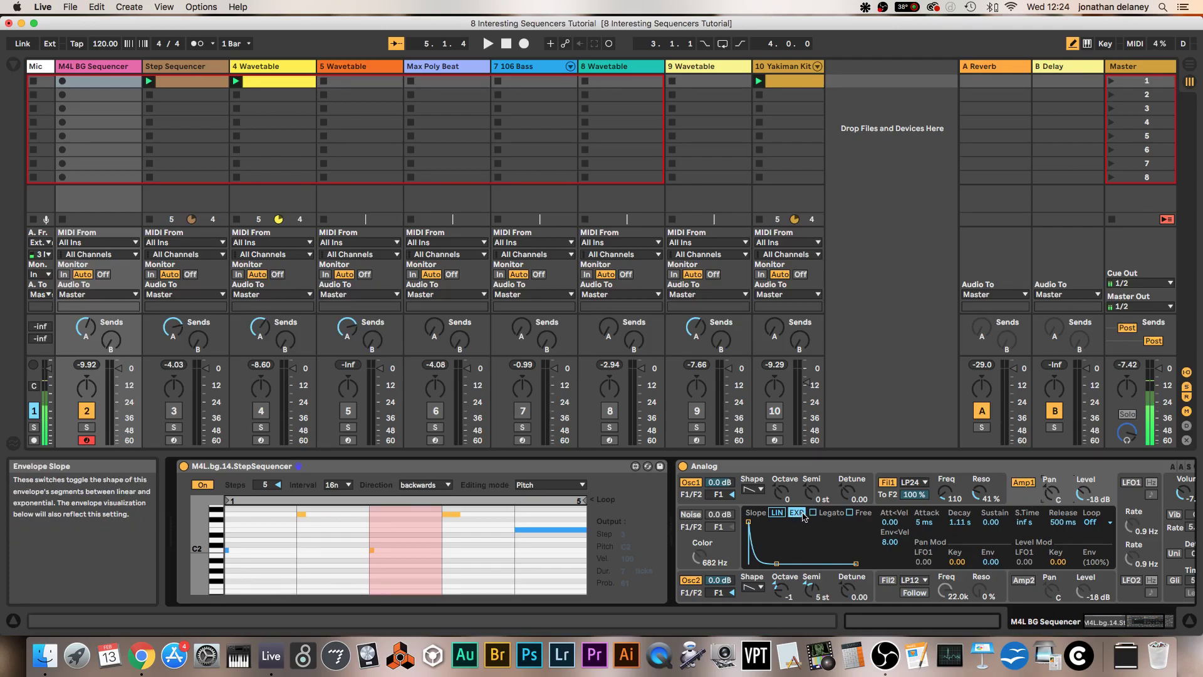
left_click(895, 499)
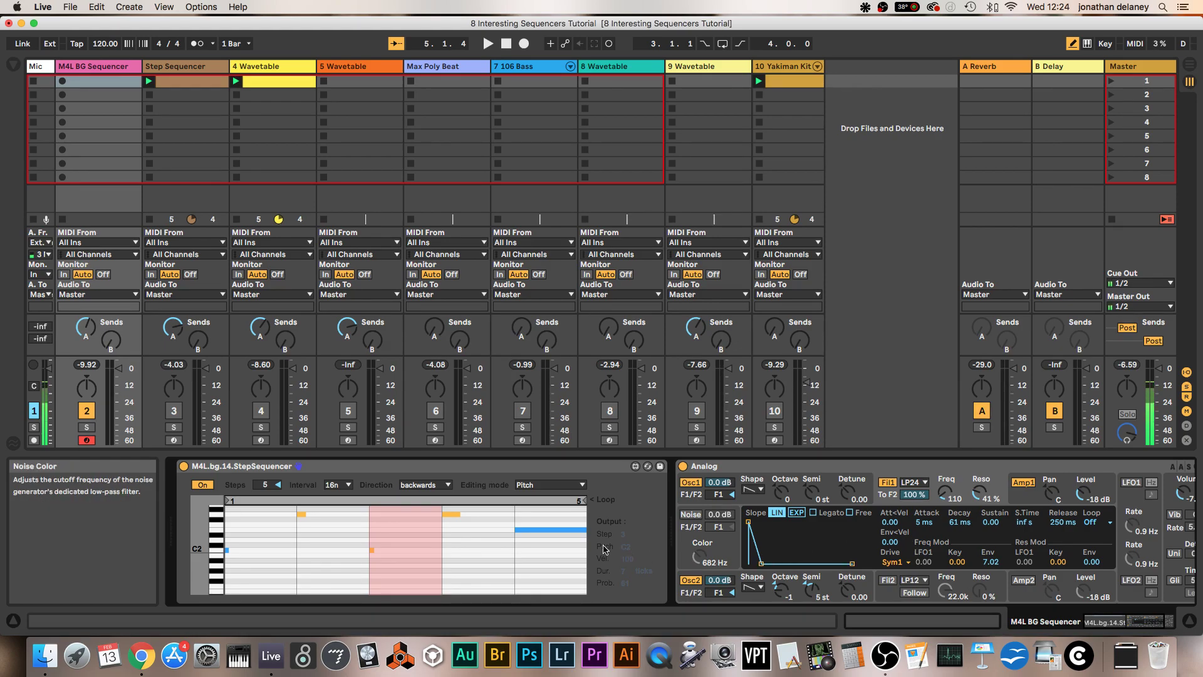
Play the sequencer pattern and activate the 10 Yakiman Kit track alongside it.
key("space")
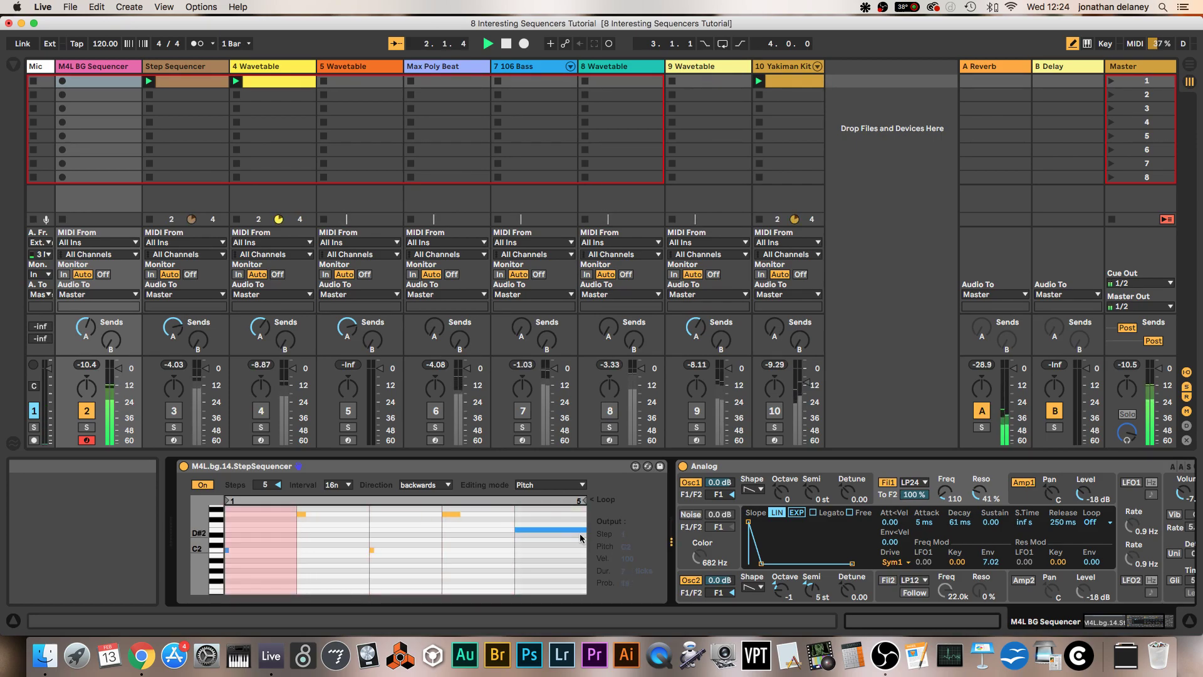
left_click(775, 411)
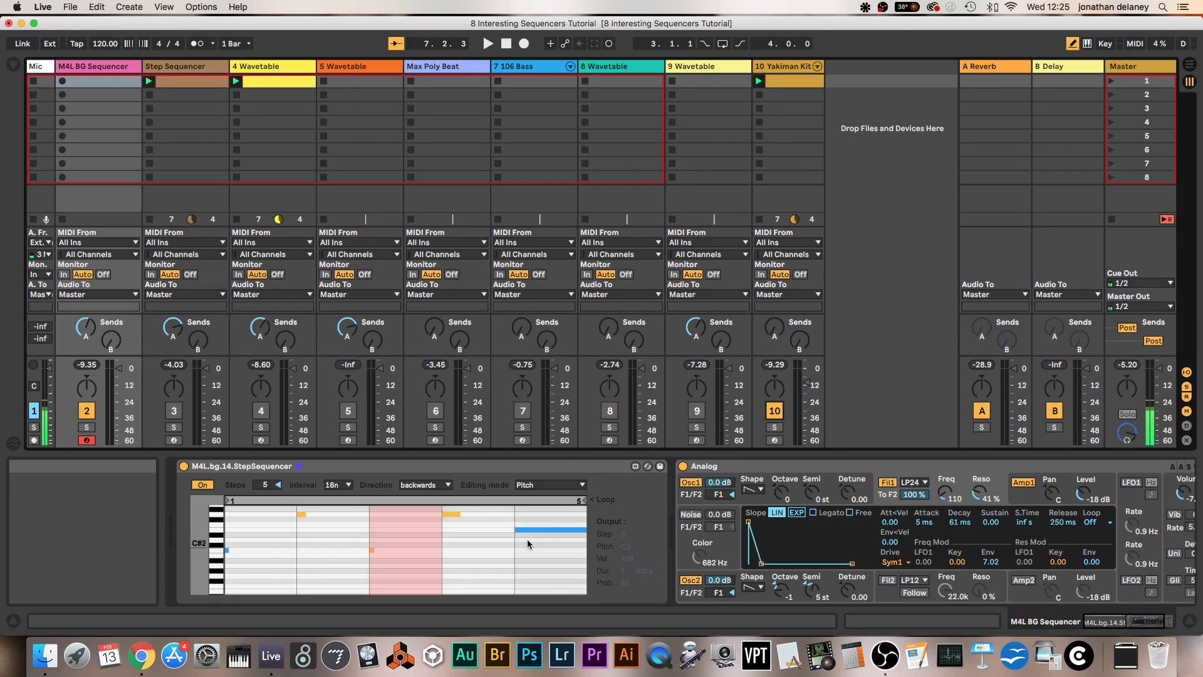
Set M4L.bg.14.StepSequencer's Steps to 16 and look over its editing mode options, keeping Pitch.
left_click_drag(264, 484, 264, 441)
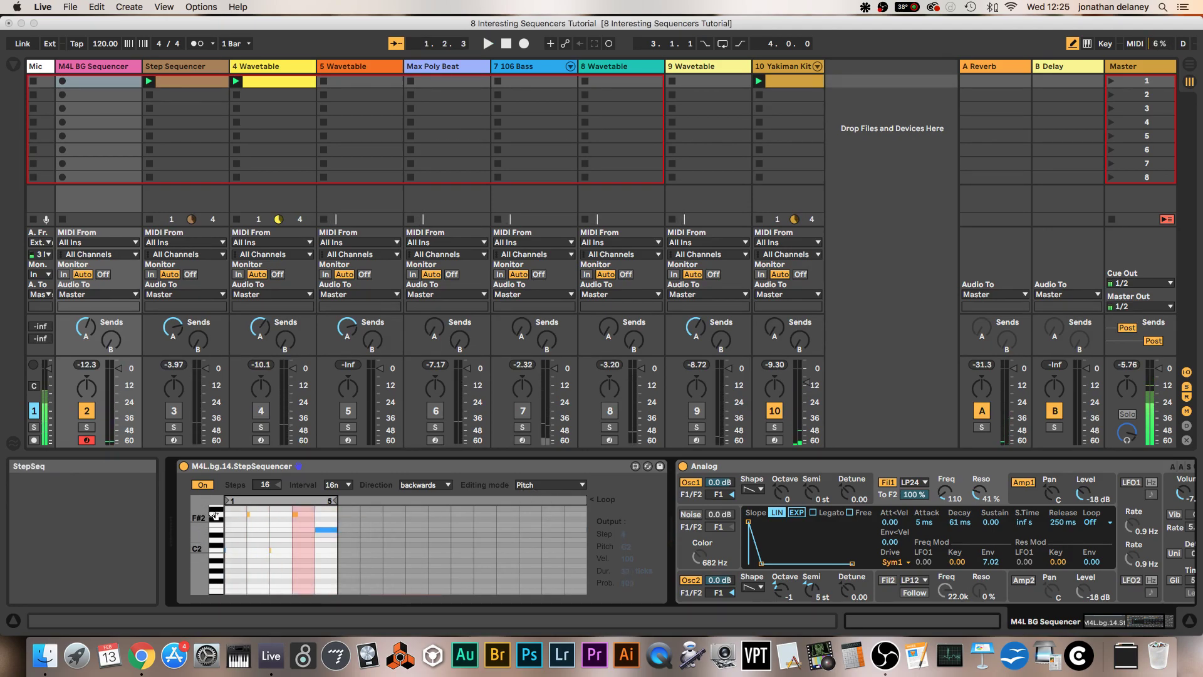
left_click(558, 484)
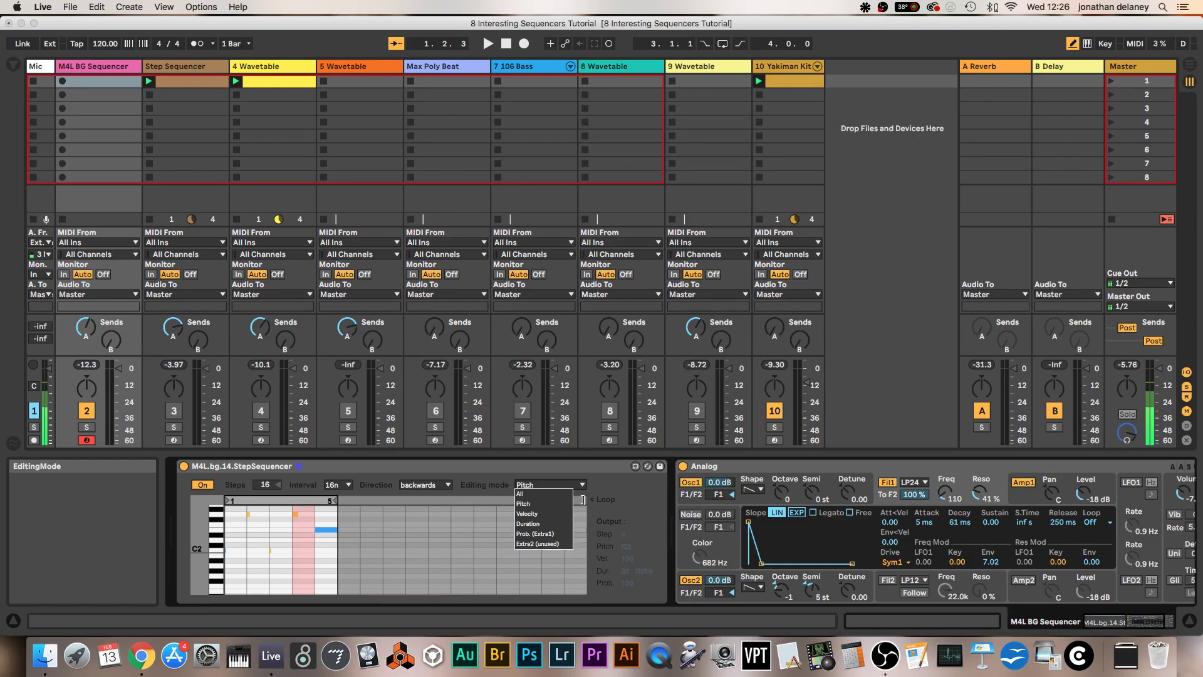
left_click(560, 470)
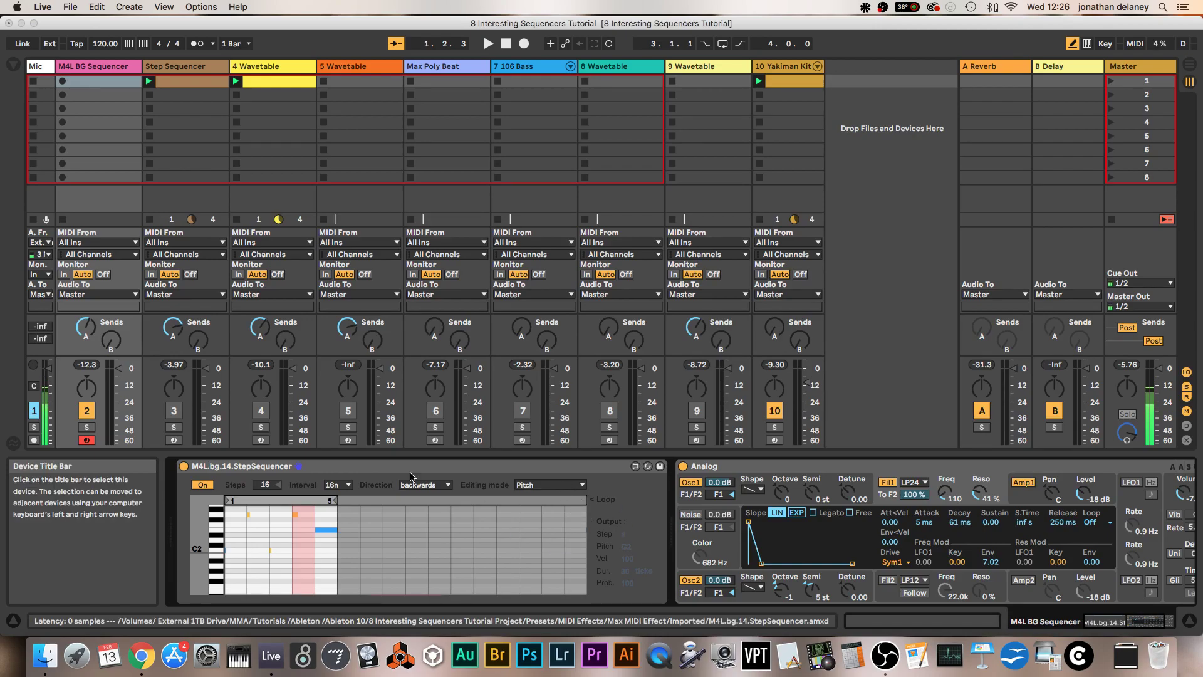
Deactivate the M4L BG Sequencer track, activate the Step Sequencer track and show its devices.
left_click(86, 411)
left_click(175, 411)
left_click(191, 67)
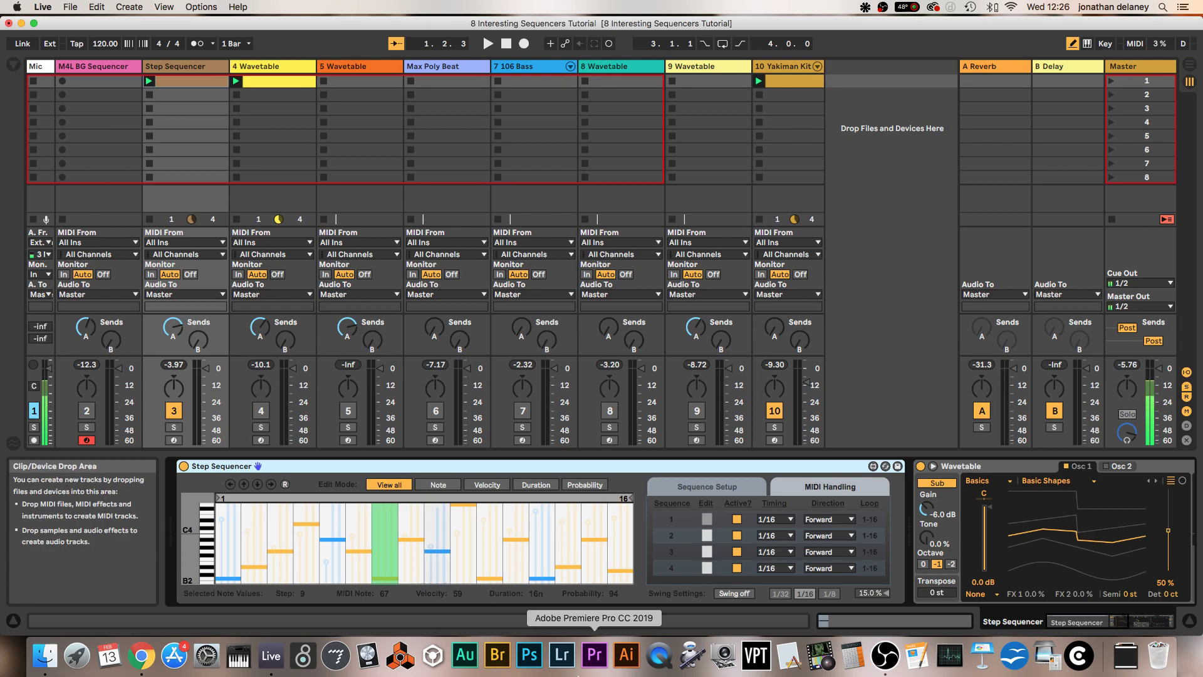
Deactivate all four sequences in the Step Sequencer device.
left_click(737, 567)
left_click_drag(740, 555, 732, 530)
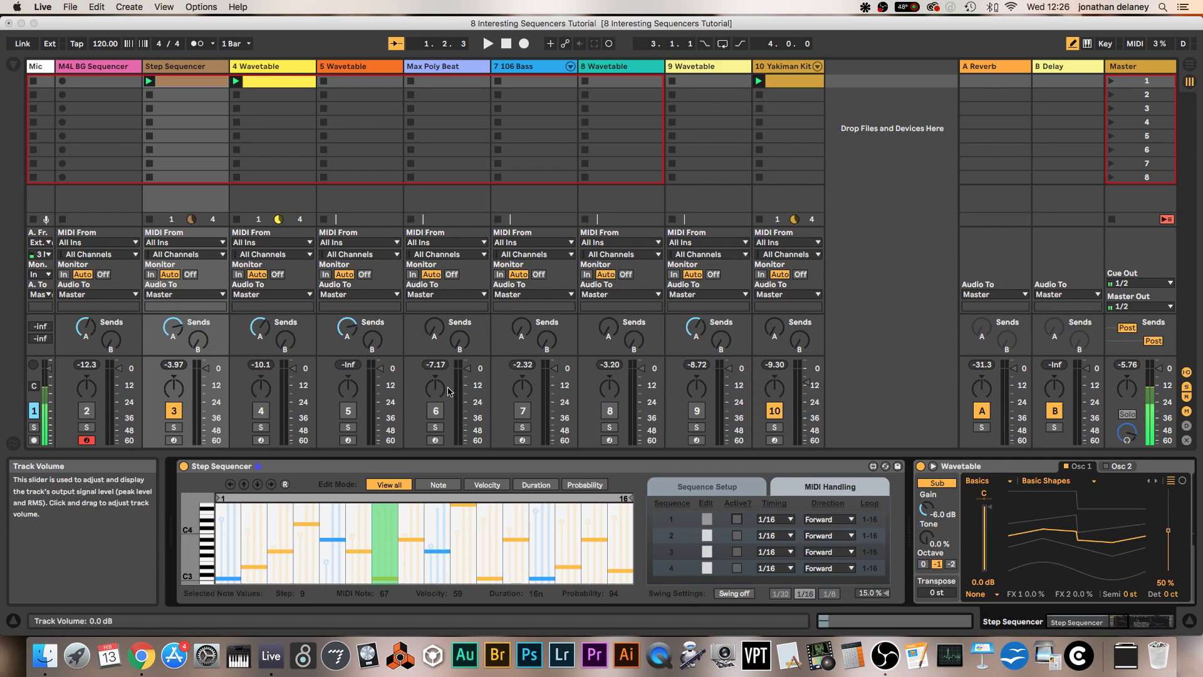
Reactivate sequence 1 during playback and slightly lower the Step Sequencer track's volume.
key("space")
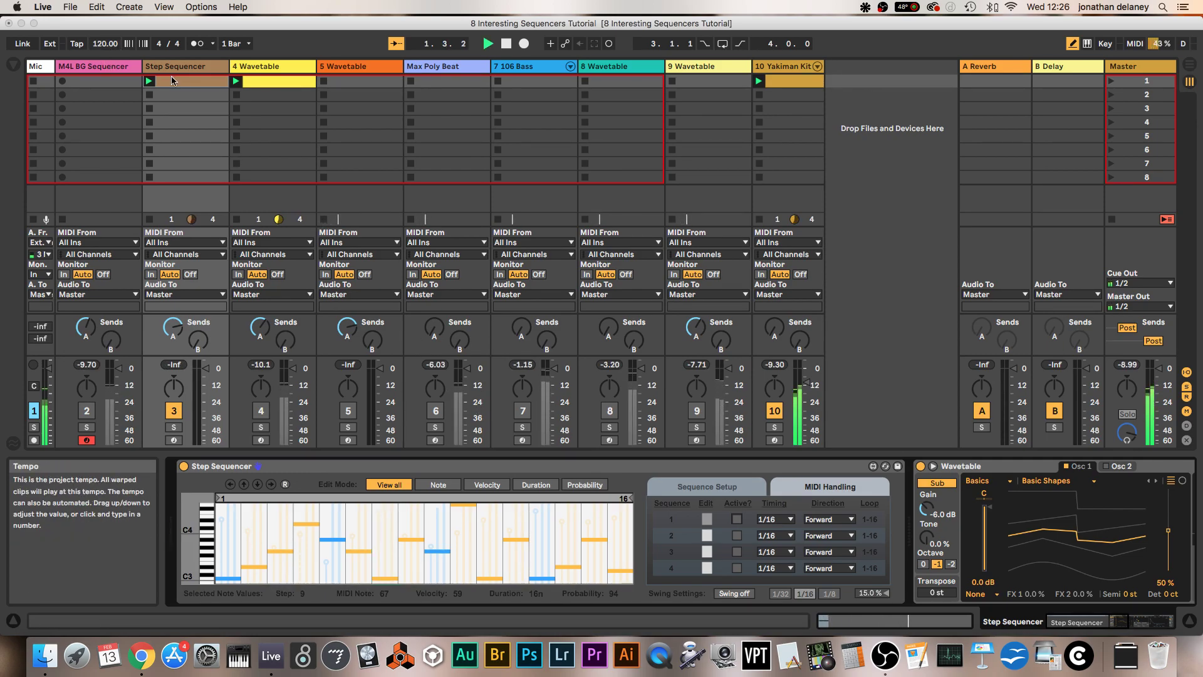
left_click(737, 520)
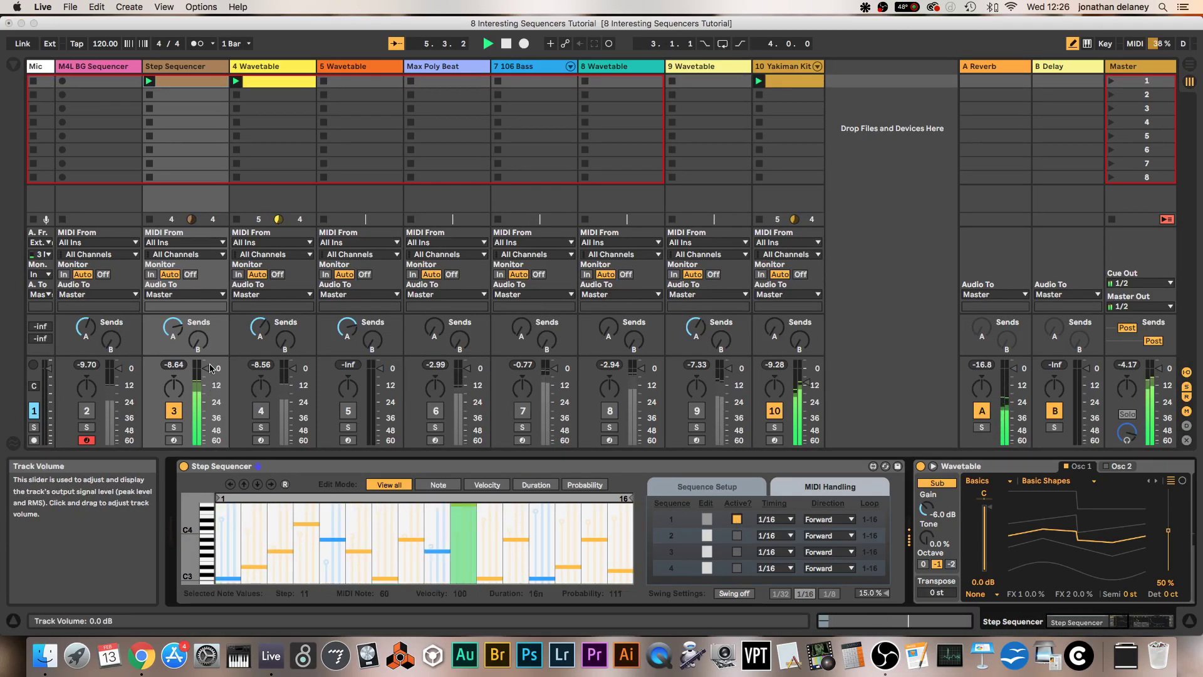
left_click_drag(210, 369, 211, 378)
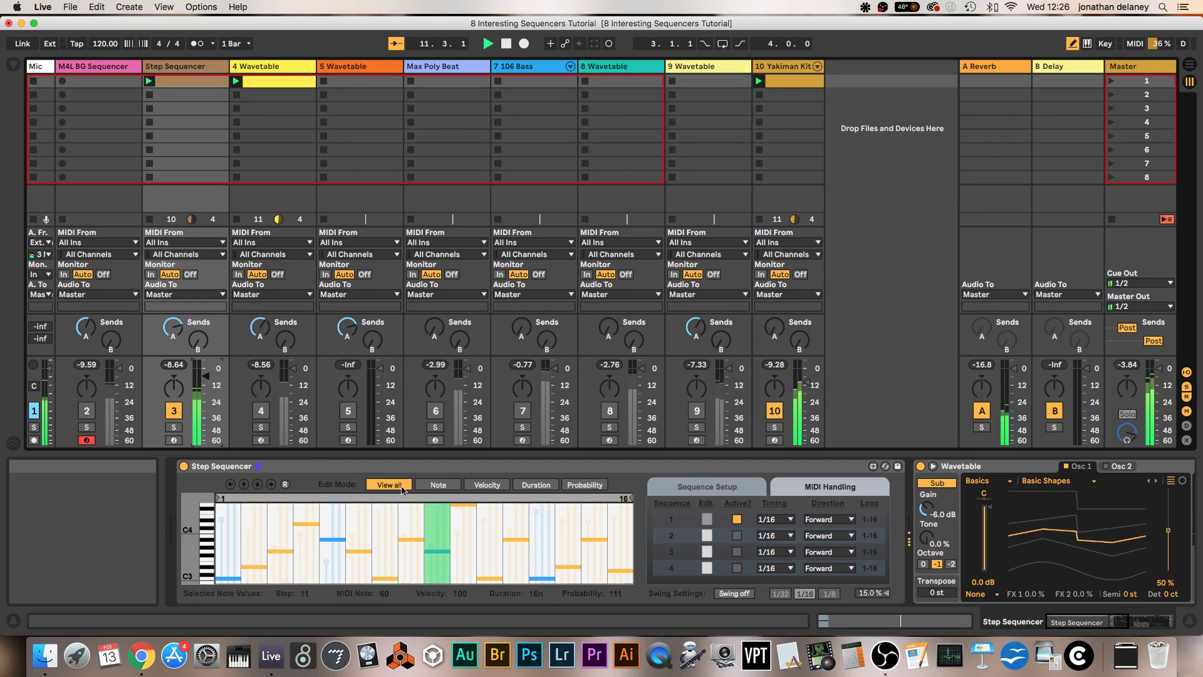
Look at the Note and Probability edit modes of the sequence and return to View all.
left_click(438, 485)
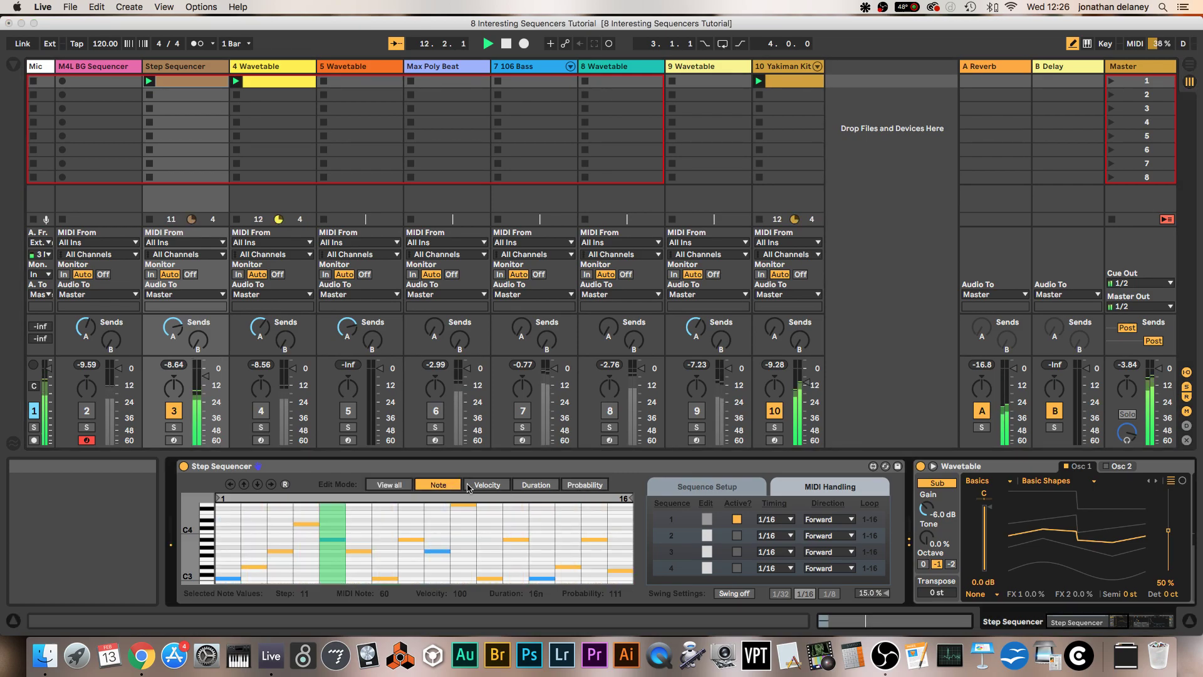
left_click(585, 485)
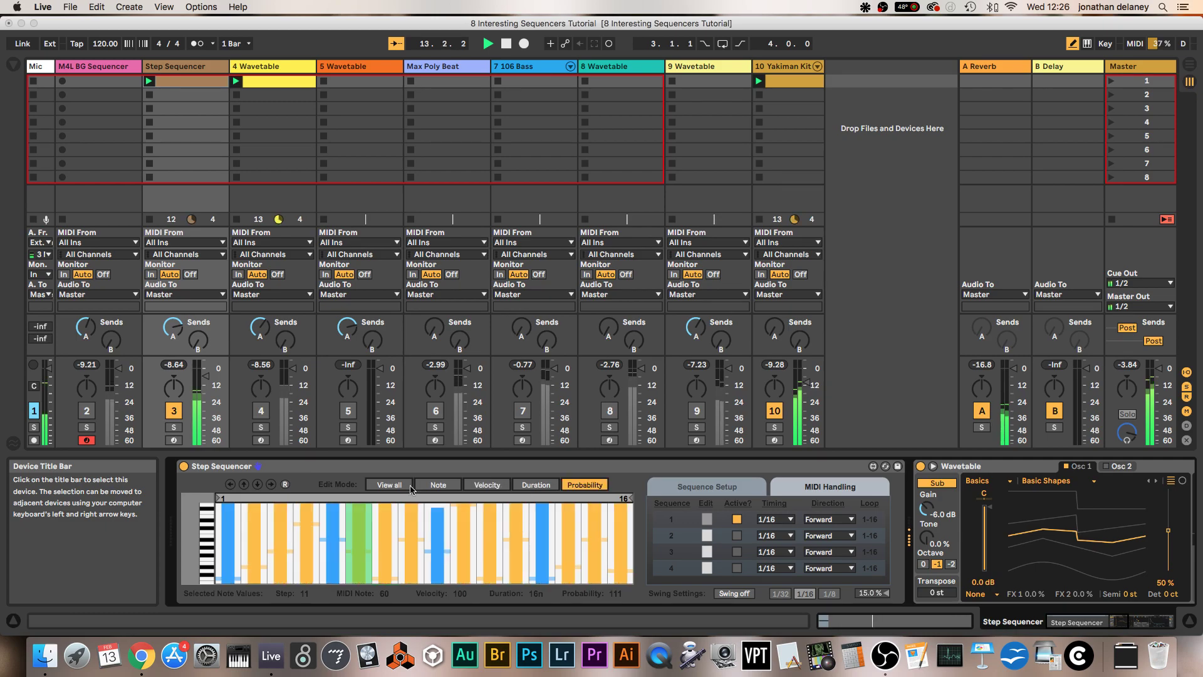
left_click(387, 485)
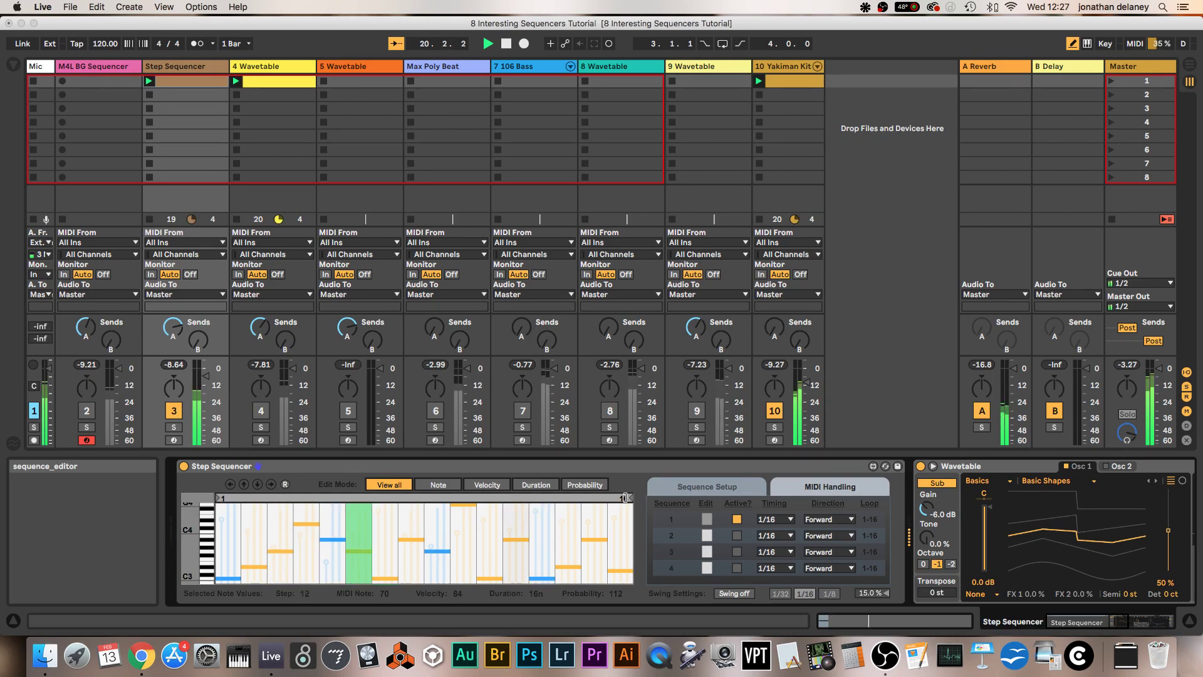
Try looping only steps 1 to 5 of sequence 1 and restore the full 1-16 loop.
left_click_drag(624, 498, 323, 540)
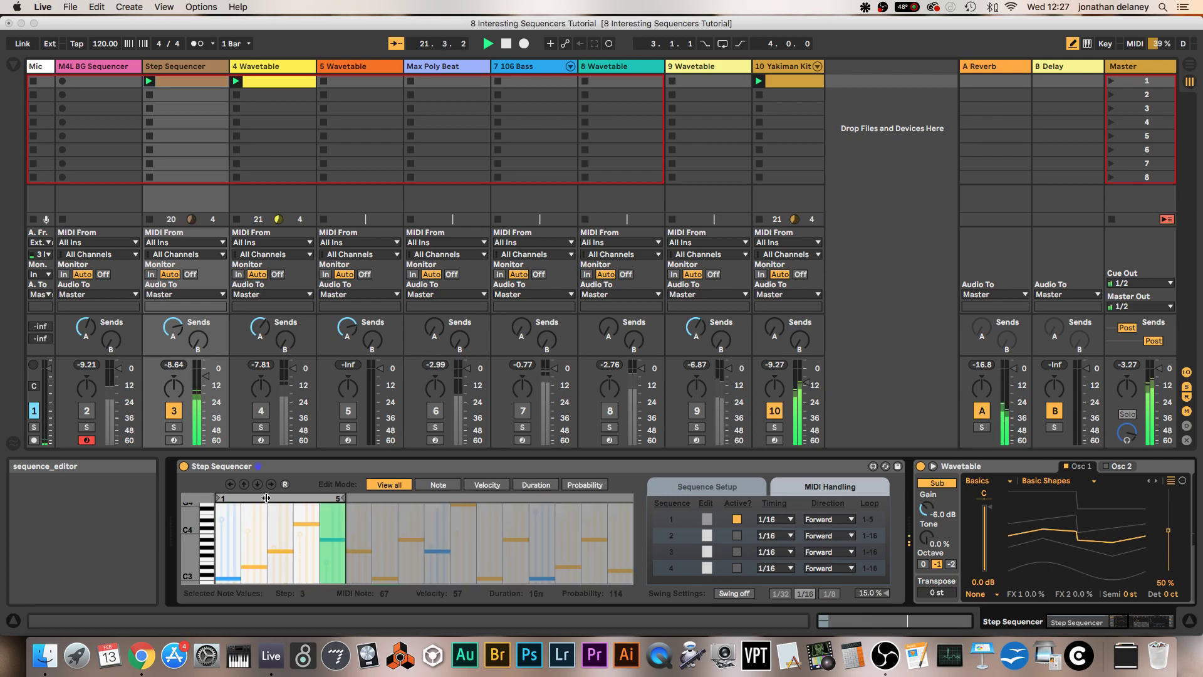
mouse_move(267, 498)
left_mouse_down()
mouse_move(359, 497)
mouse_move(280, 498)
left_mouse_up()
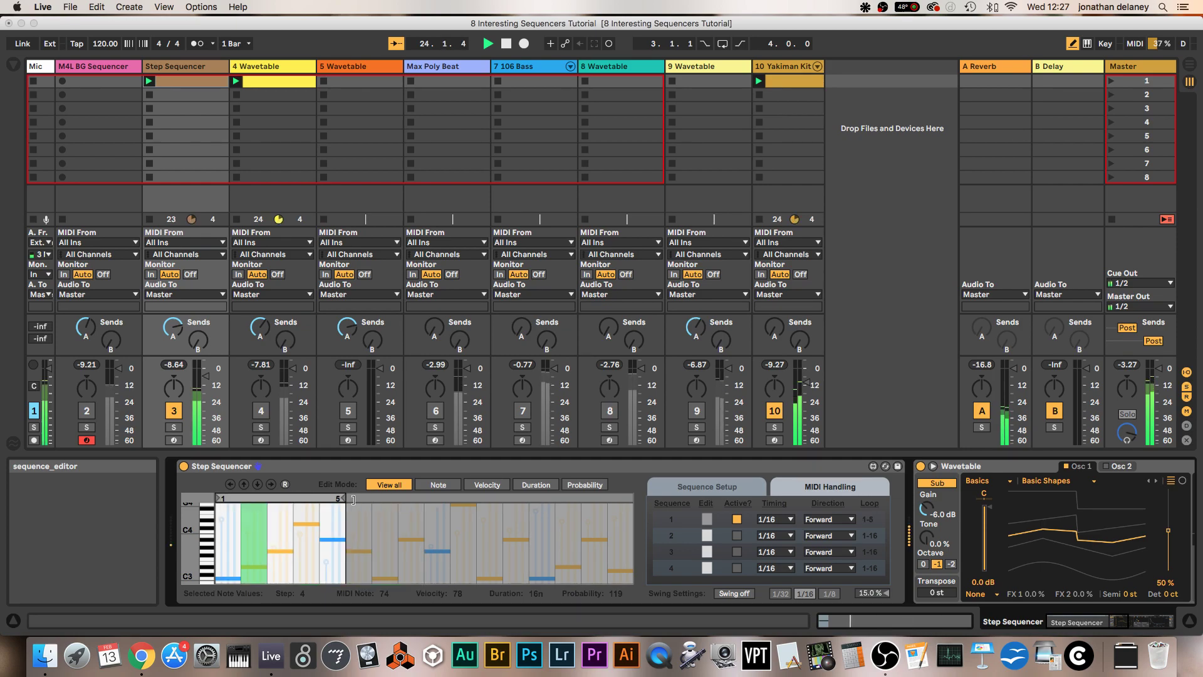
left_click_drag(353, 499, 658, 509)
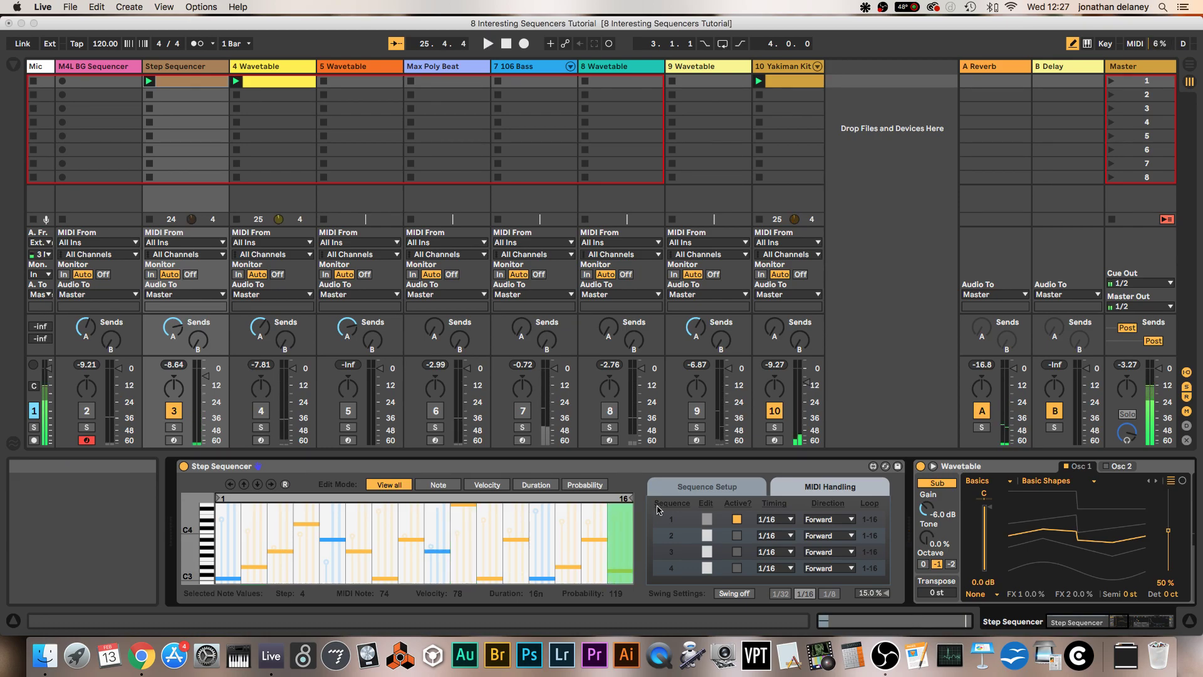
Restart playback, activate sequences 2, 3 and 4 as well, and turn swing on in the Step Sequencer.
key("space")
left_click(735, 539)
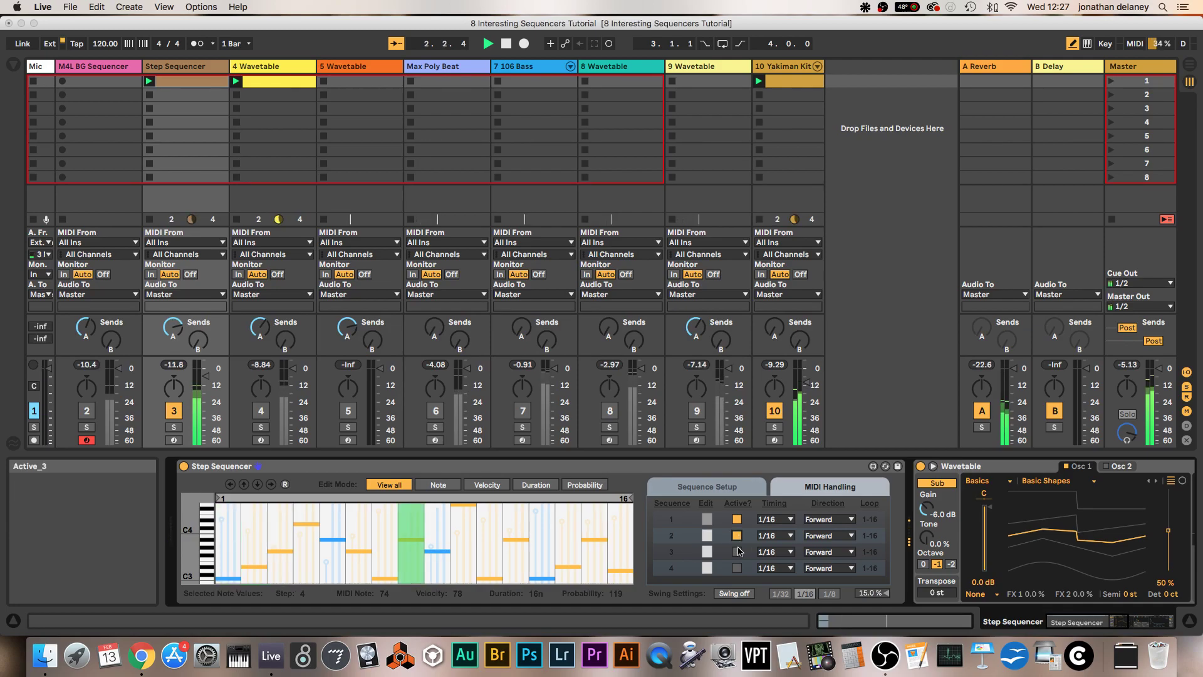
left_click(737, 551)
left_click(722, 568)
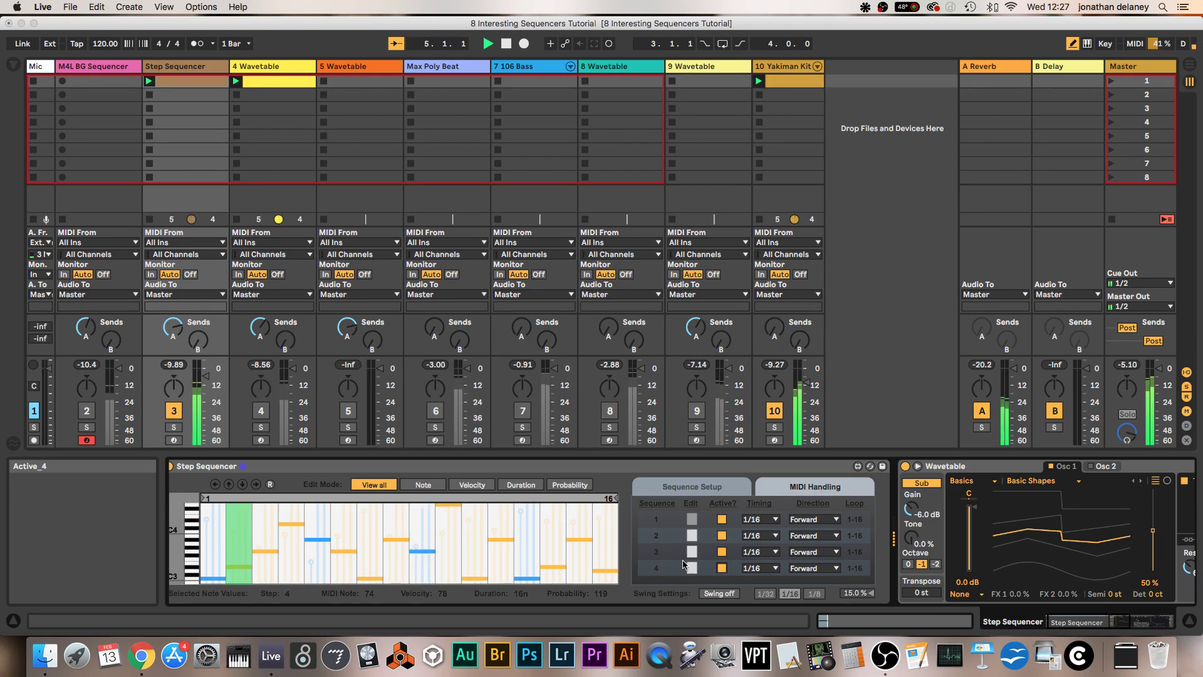
left_click(720, 593)
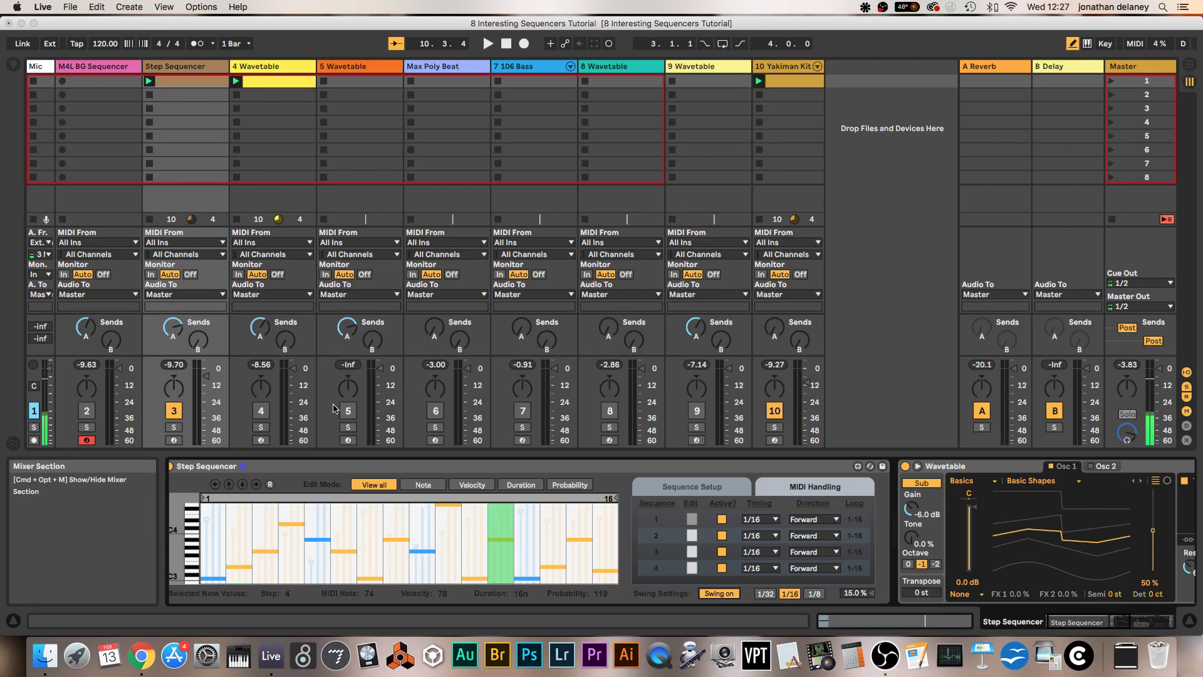
Turn the Step Sequencer's swing off, mute its track and activate the 4 Wavetable track.
left_click(711, 594)
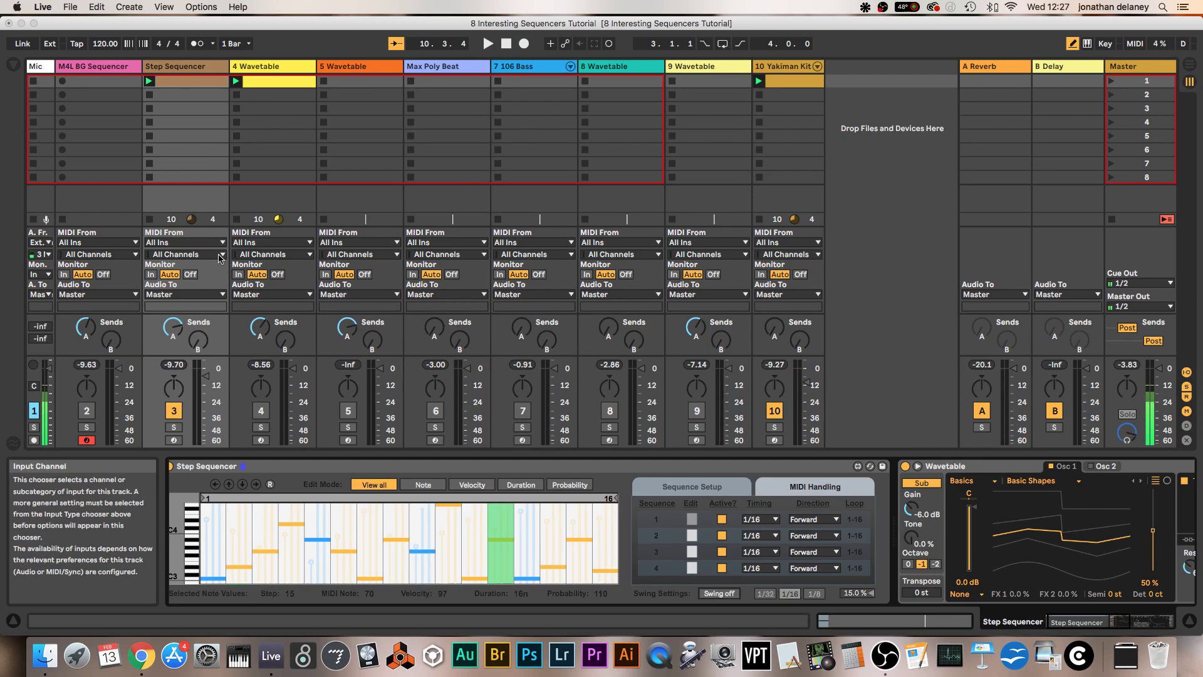
left_click(259, 71)
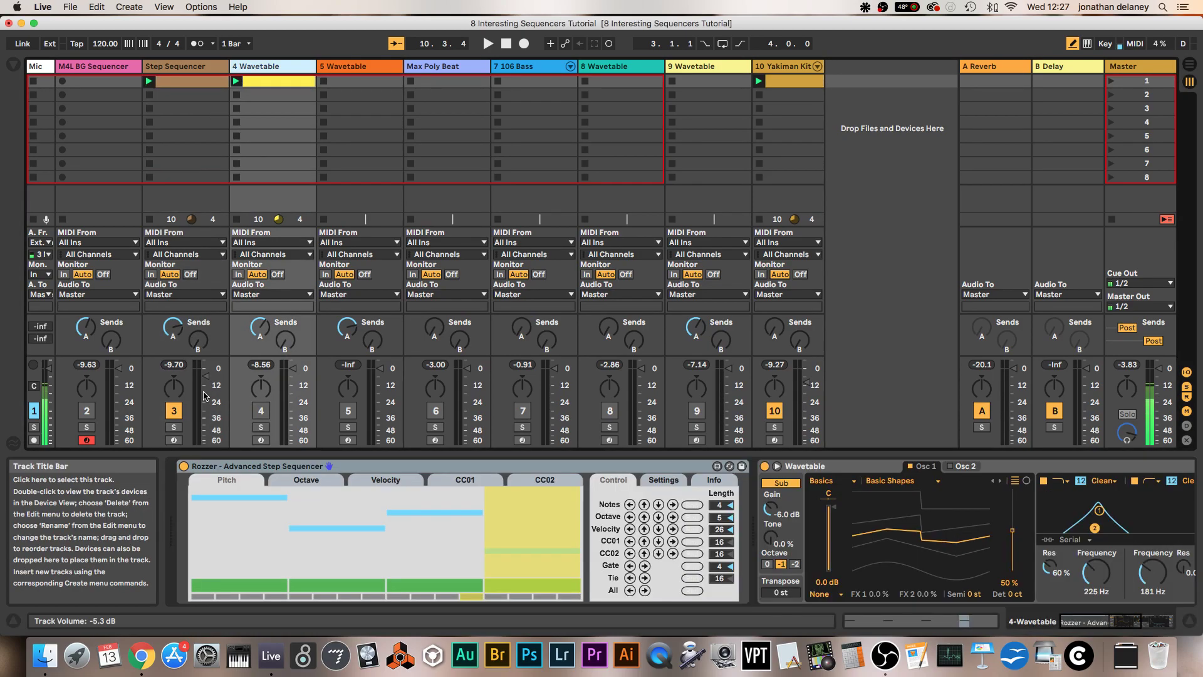
left_click(173, 410)
left_click(260, 410)
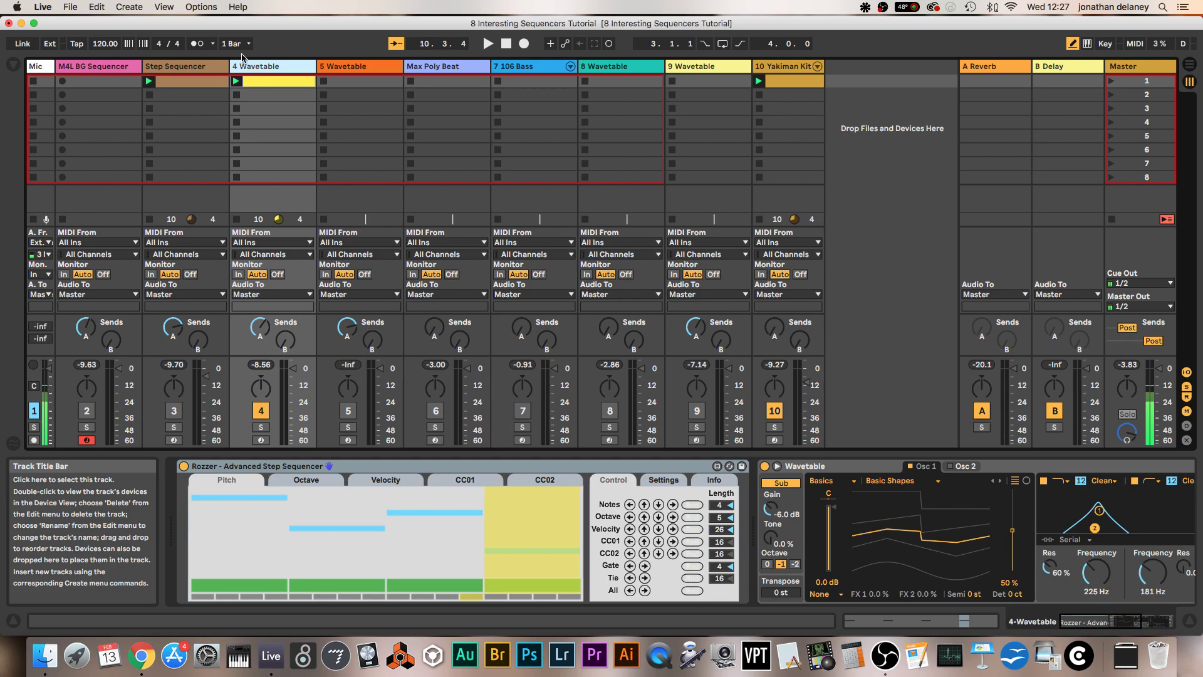
Locate Step Sequencer.amxd among the Max for Live devices in the browser and close the browser.
left_click(206, 67)
left_click(13, 64)
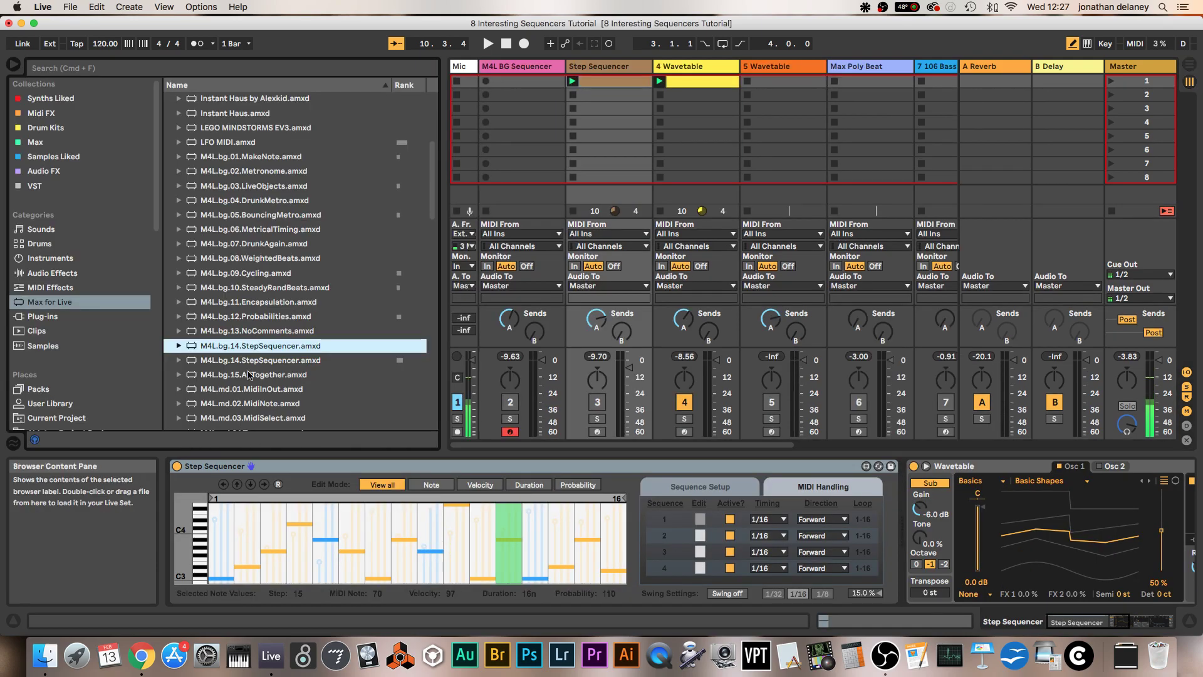
scroll(254, 311, "down", 10)
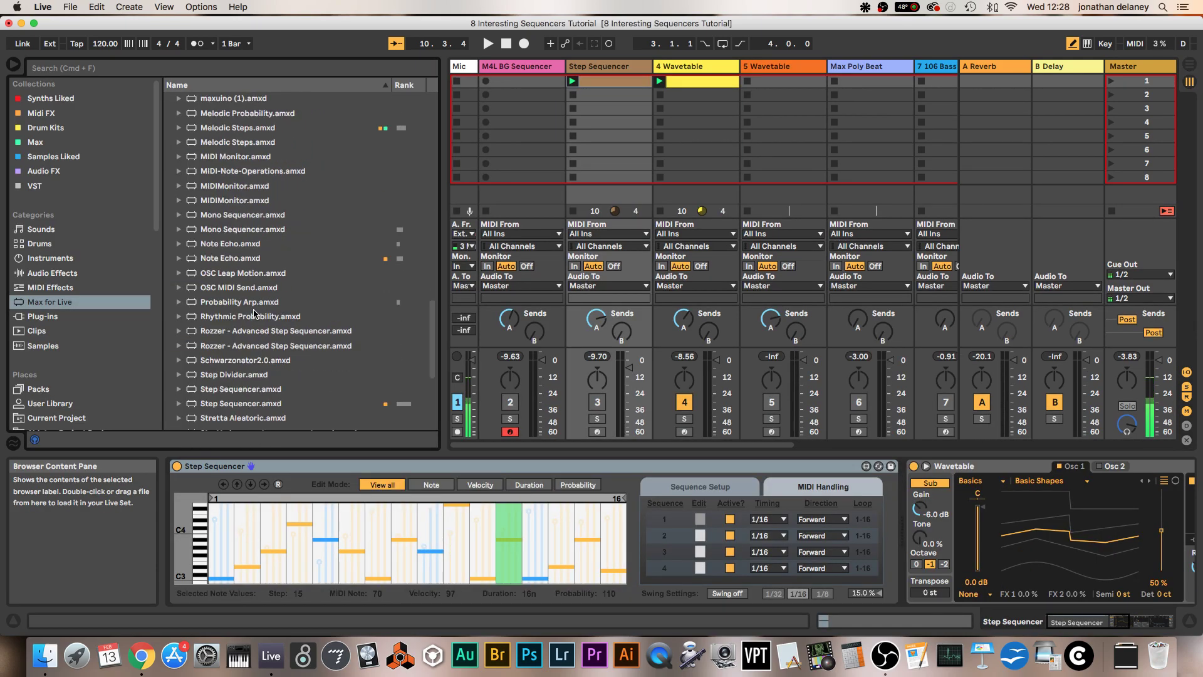
left_click(258, 345)
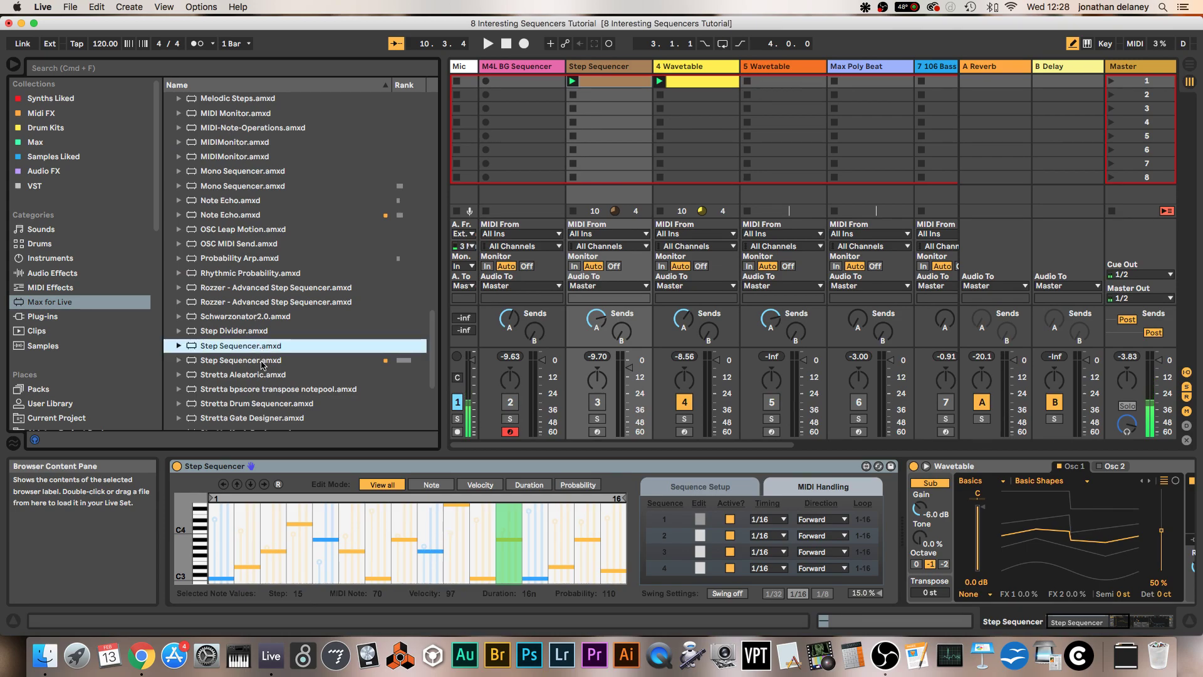
left_click(262, 361)
left_click(254, 349)
left_click(255, 361)
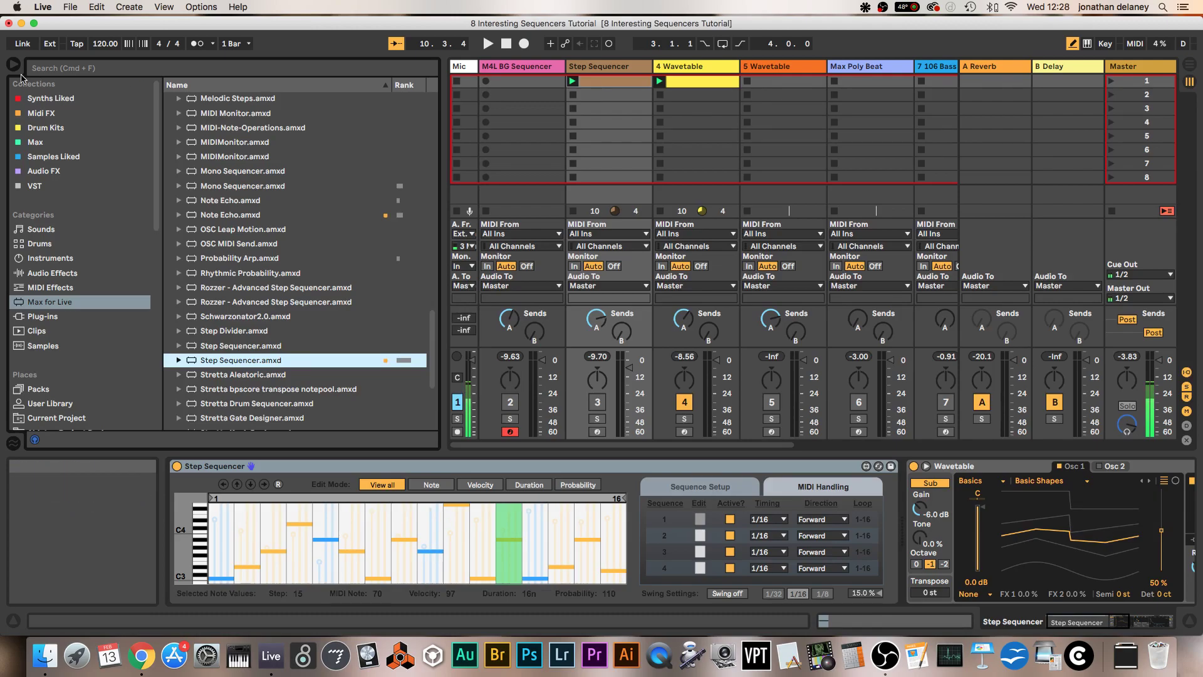
left_click(13, 64)
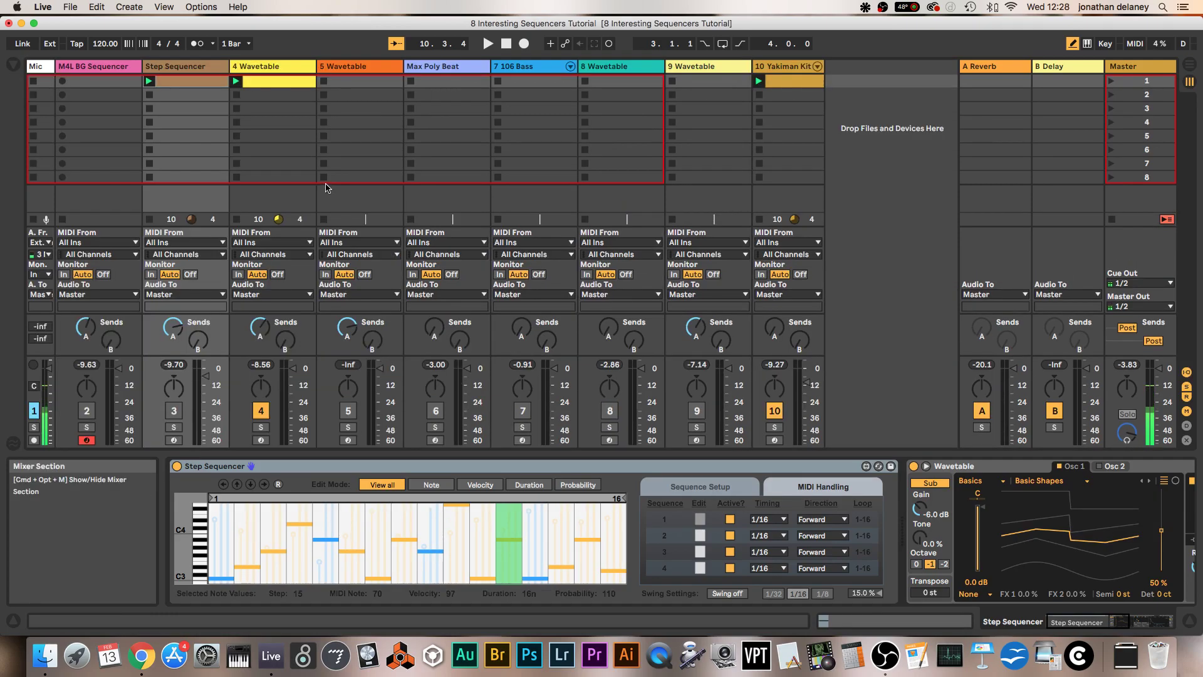
Show the 4 Wavetable track's Rozzer sequencer and start playback, soloing the track briefly before bringing the drums back in.
left_click(262, 70)
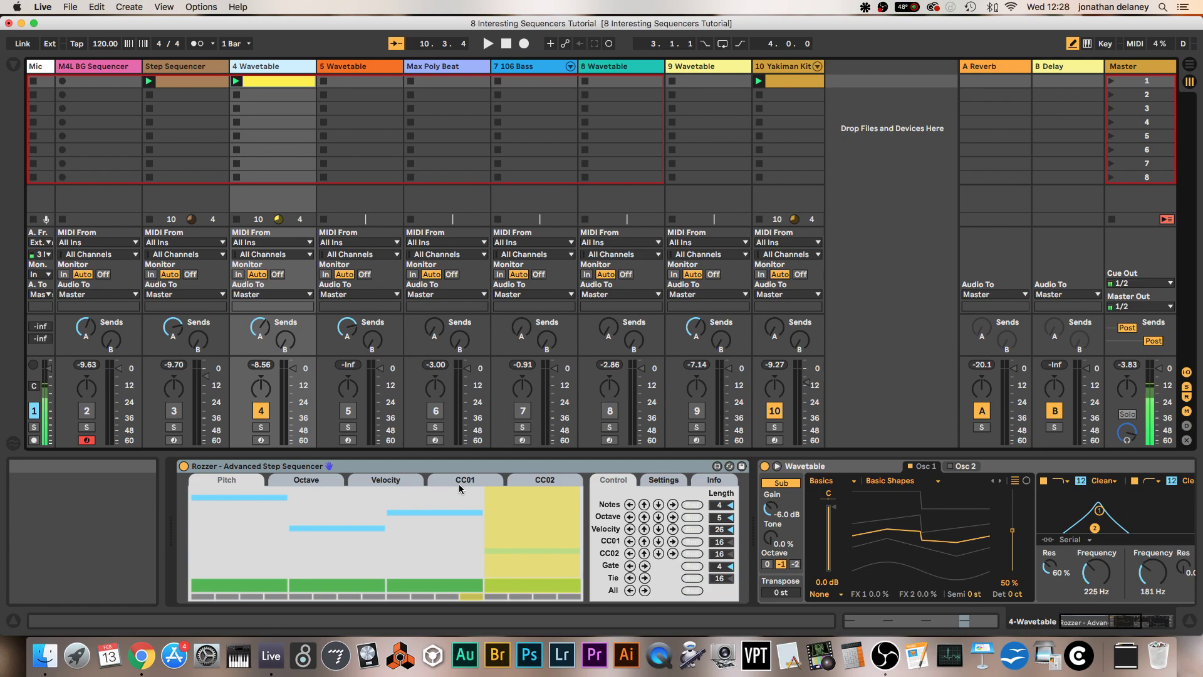
left_click(262, 428)
key("space")
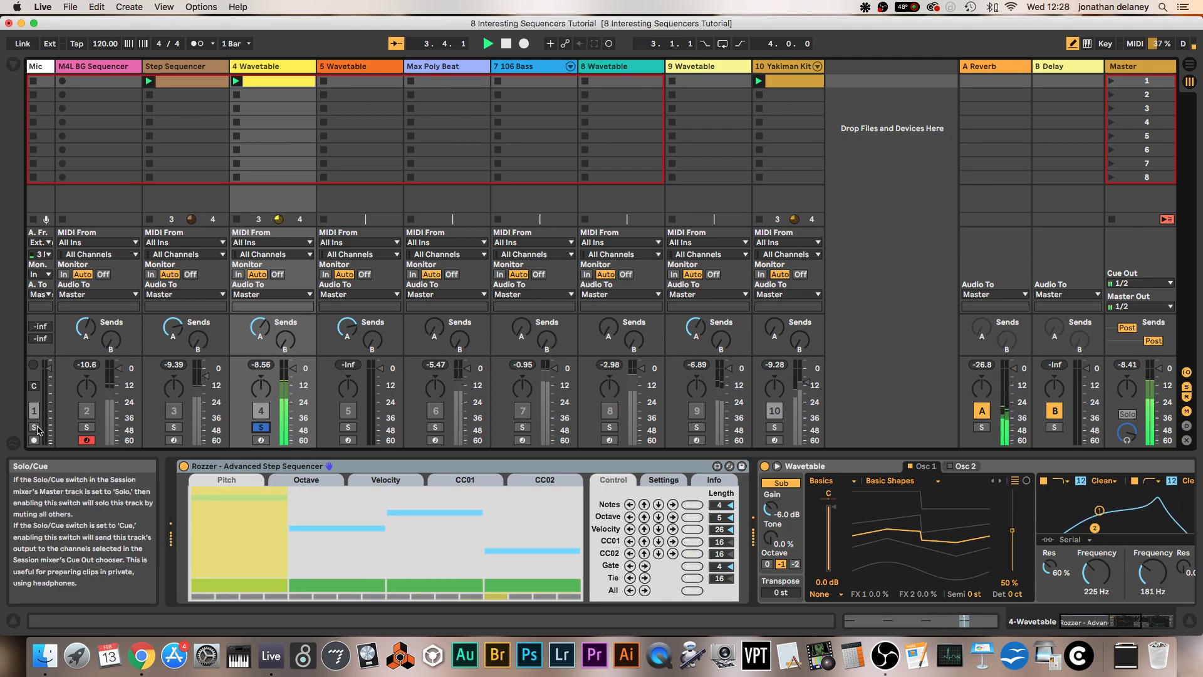
left_click(262, 427)
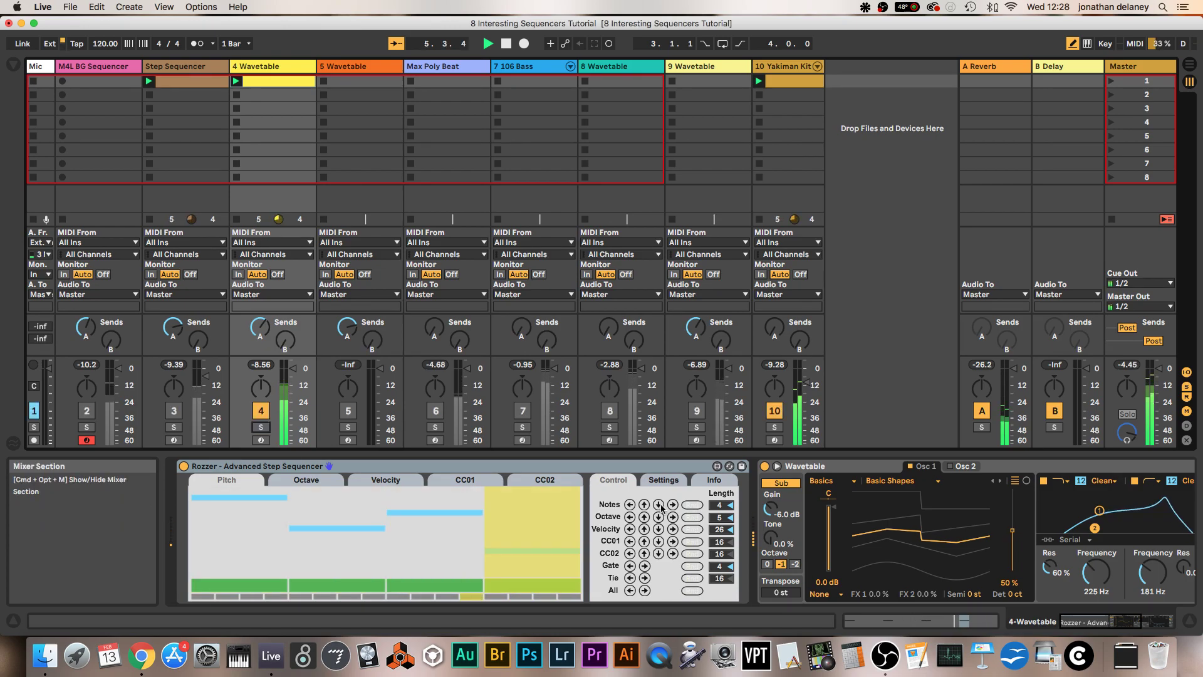
Lower the first filter frequency of the 4 Wavetable track's synth to 53.8 Hz and raise the track's reverb send.
scroll(1026, 580, "right", 3)
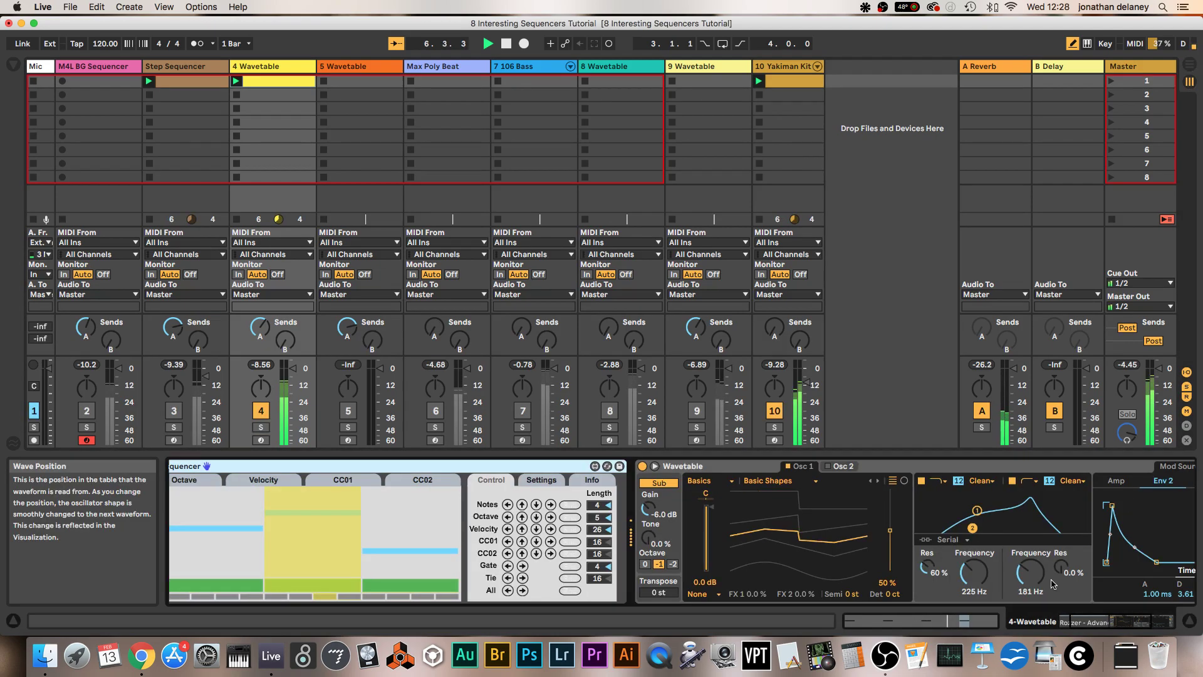
mouse_move(975, 572)
left_mouse_down()
mouse_move(974, 551)
mouse_move(974, 586)
left_mouse_up()
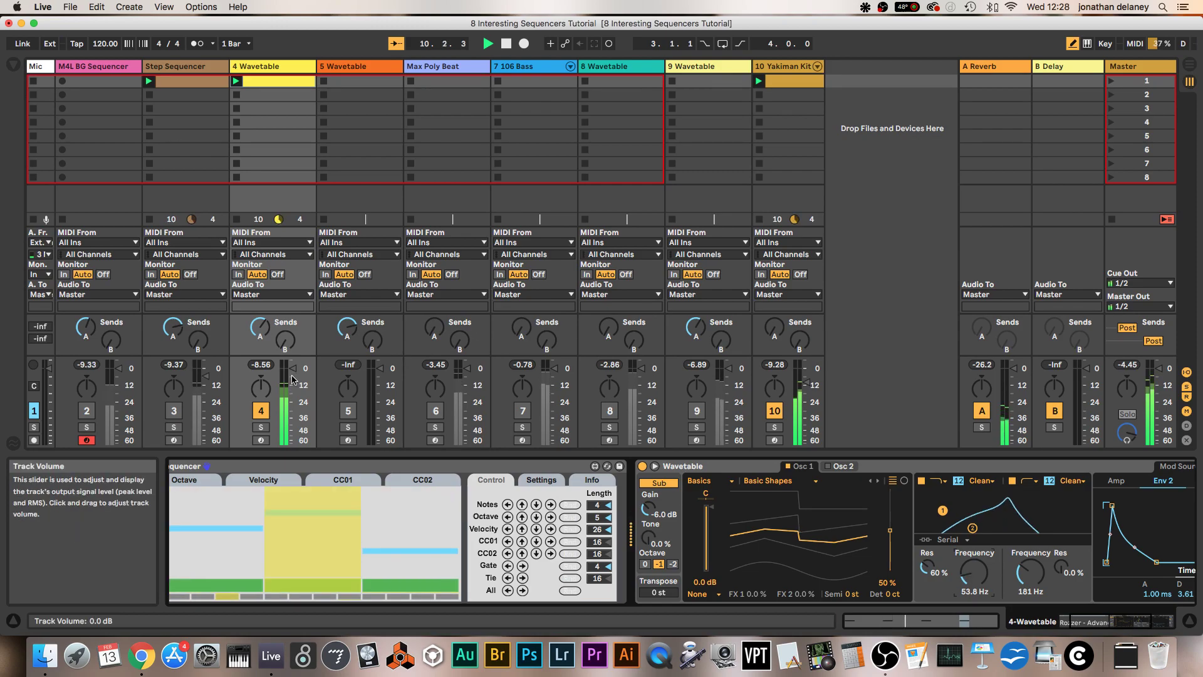
left_click(260, 326)
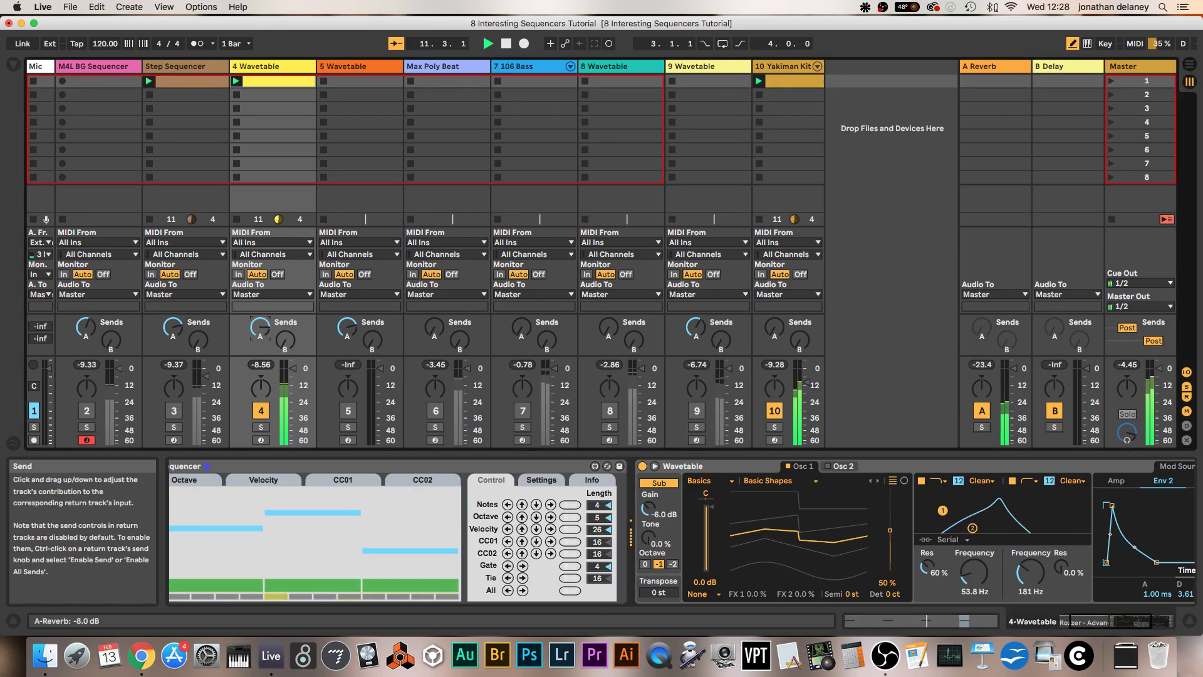
Look through the Octave, CC02, CC01 and Velocity sequences of the Rozzer Advanced Step Sequencer.
left_click(354, 520)
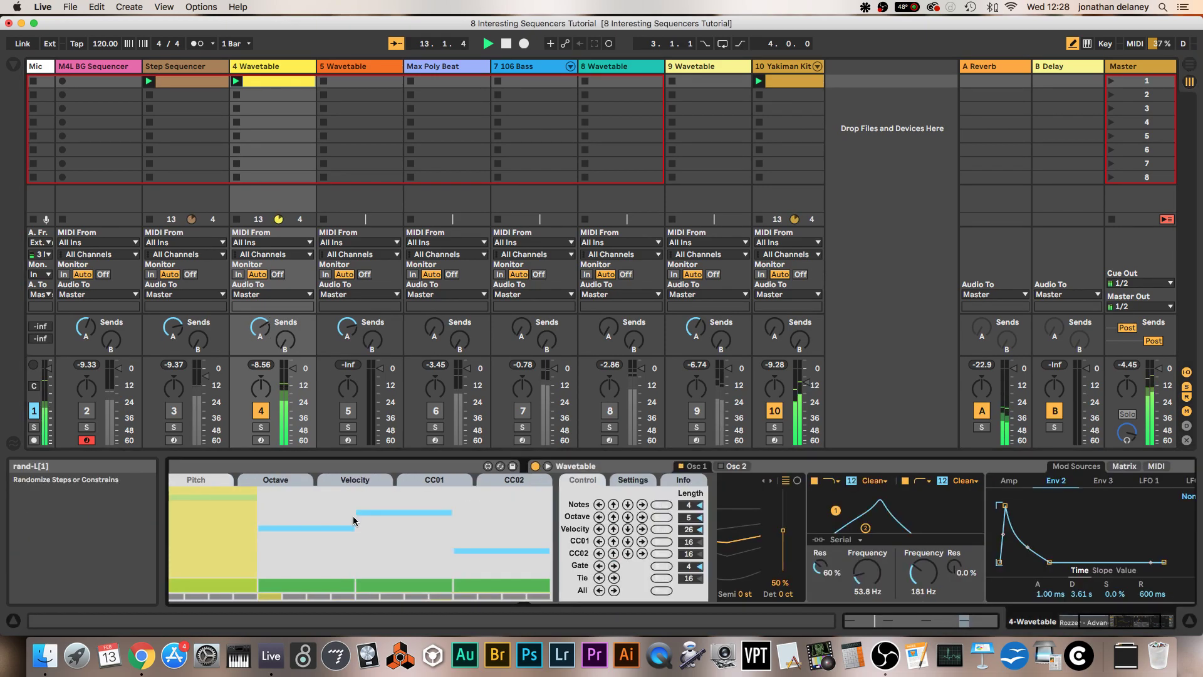
left_click(351, 466)
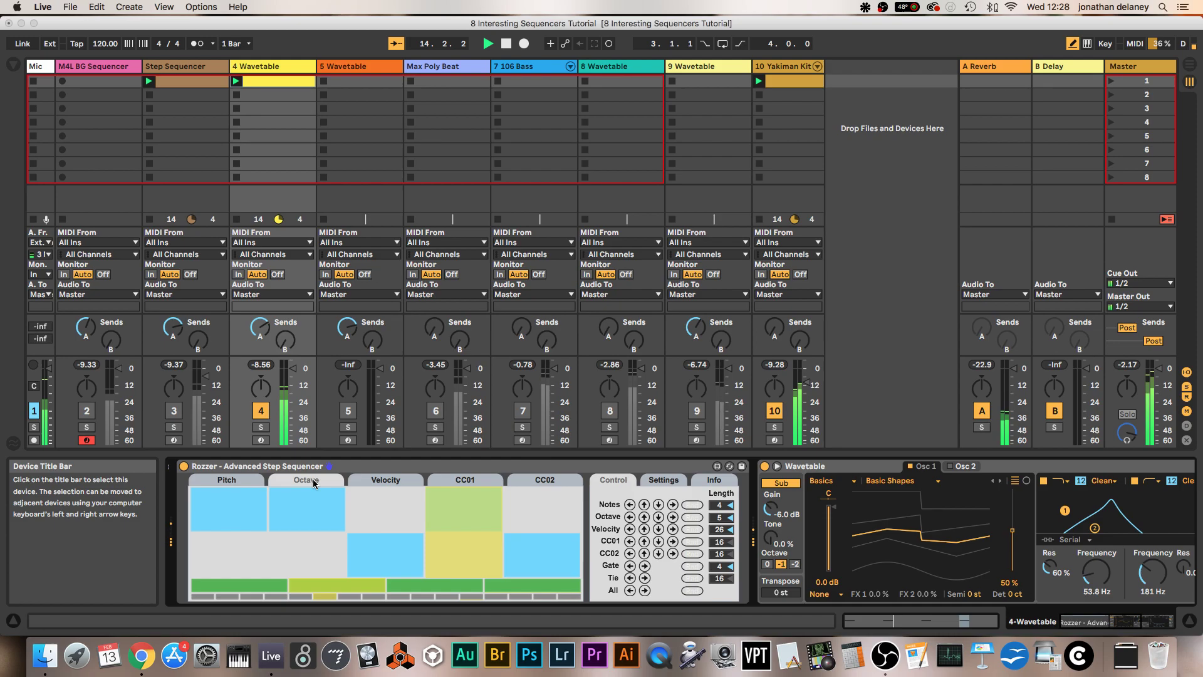
left_click(544, 481)
left_click(466, 480)
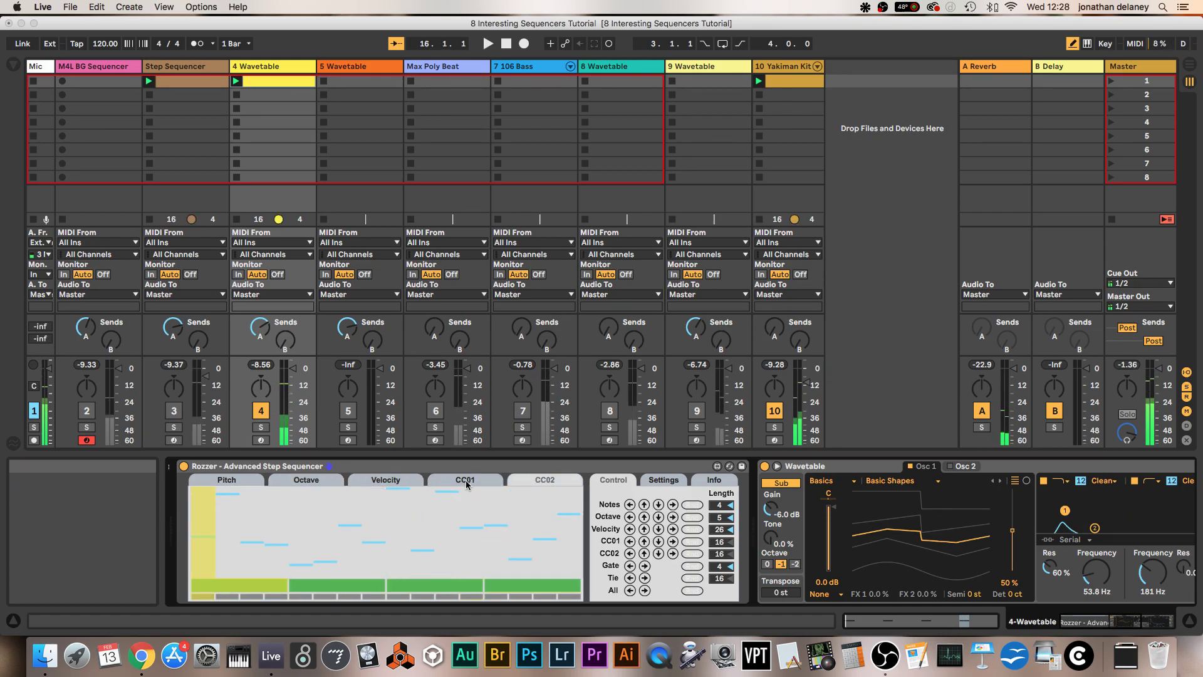
left_click(513, 480)
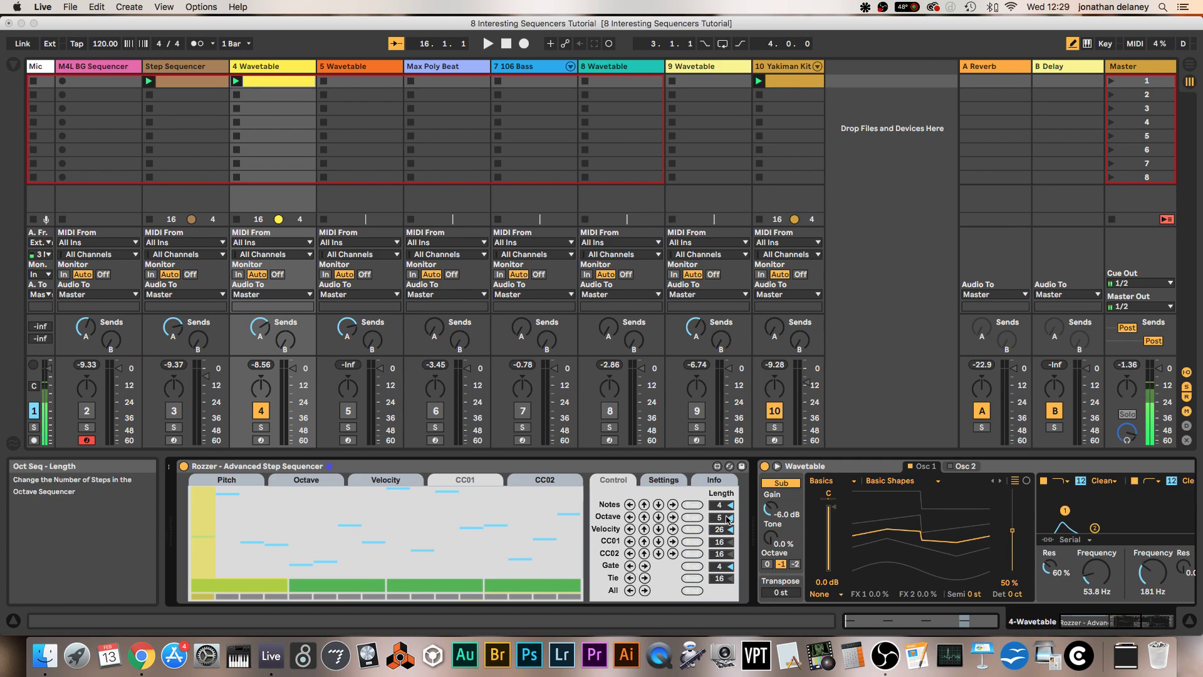
left_click(321, 482)
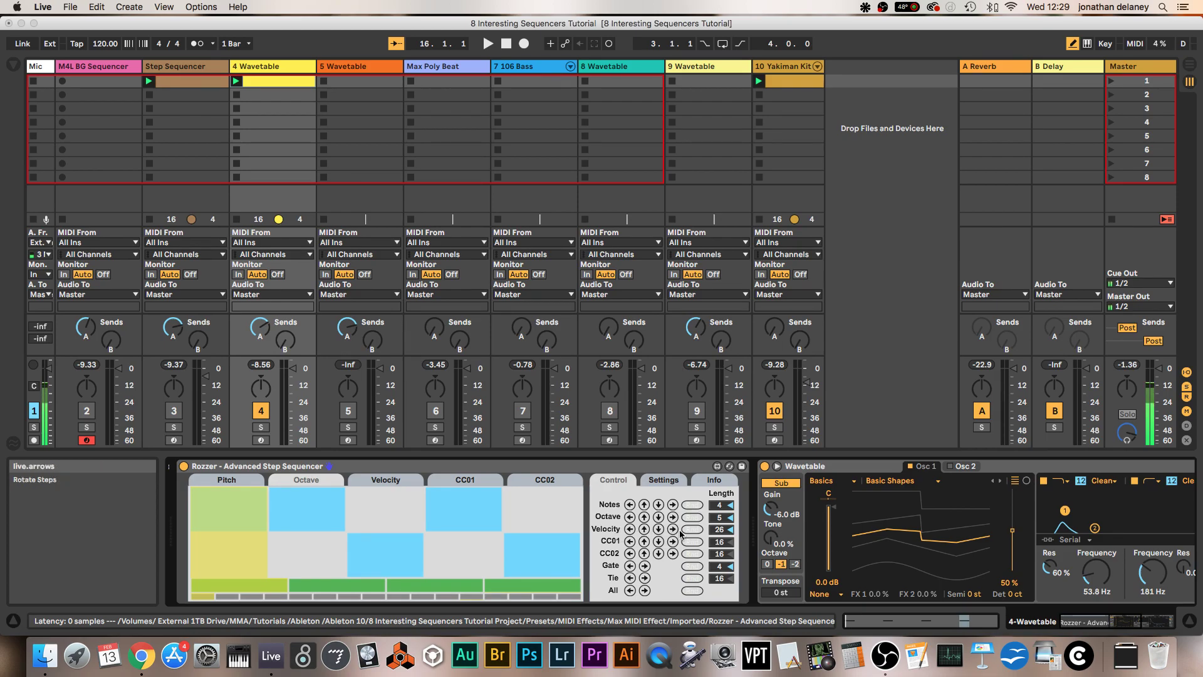
left_click(381, 481)
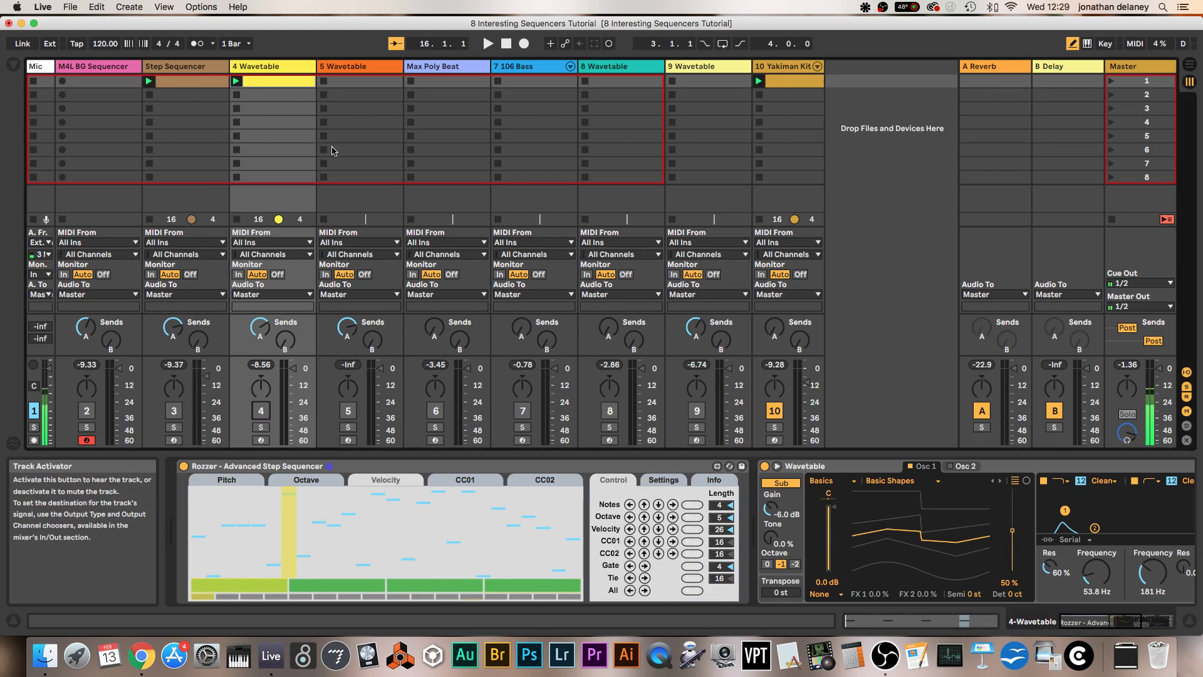
Arm the 5 Wavetable track, create a one-bar clip in its first slot with a 1/16 F3 note at the start, and launch it.
left_click(353, 71)
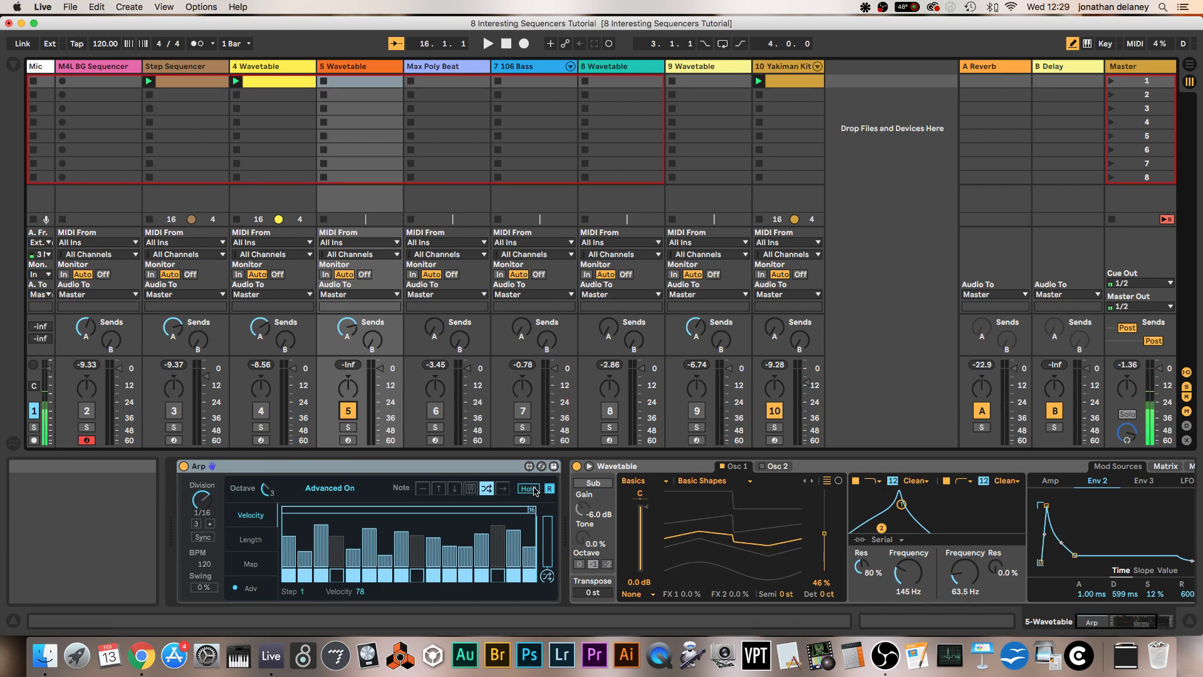
left_click(349, 440)
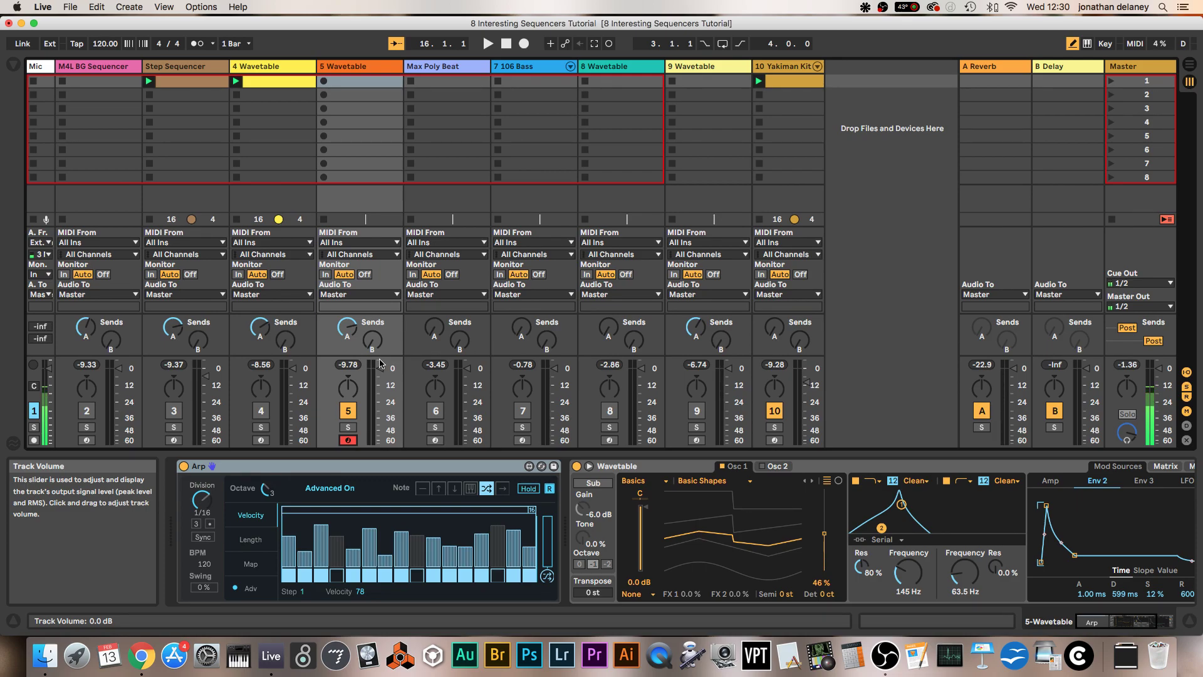
double_click(360, 81)
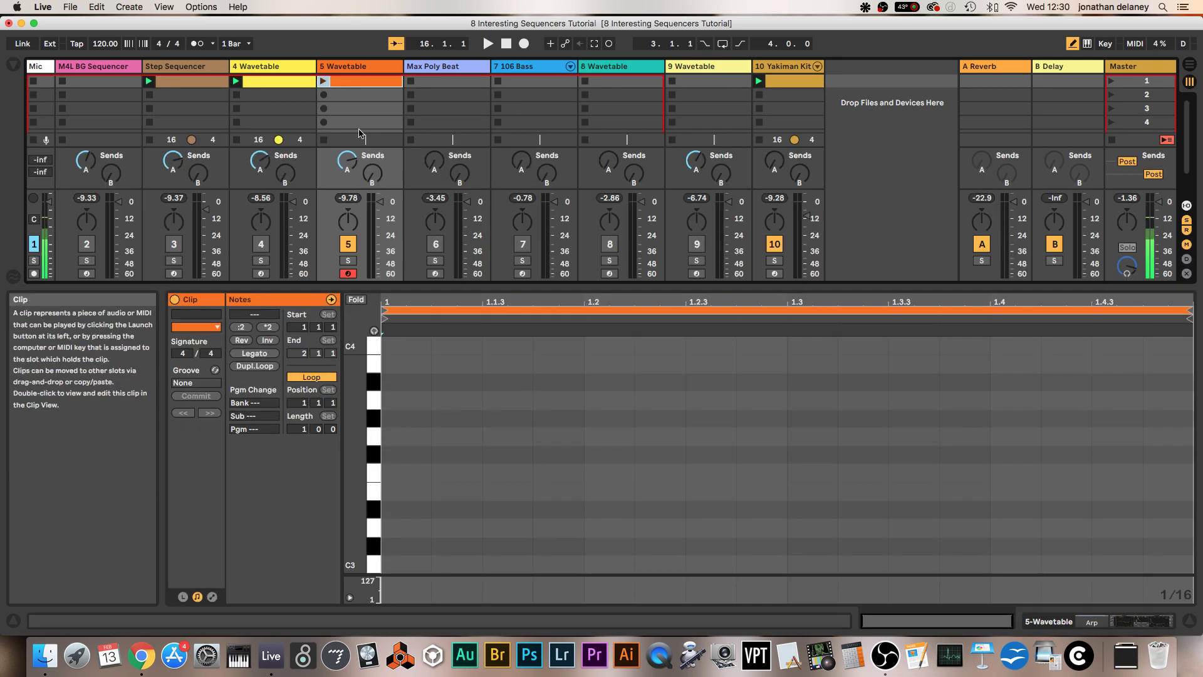
left_click(398, 472)
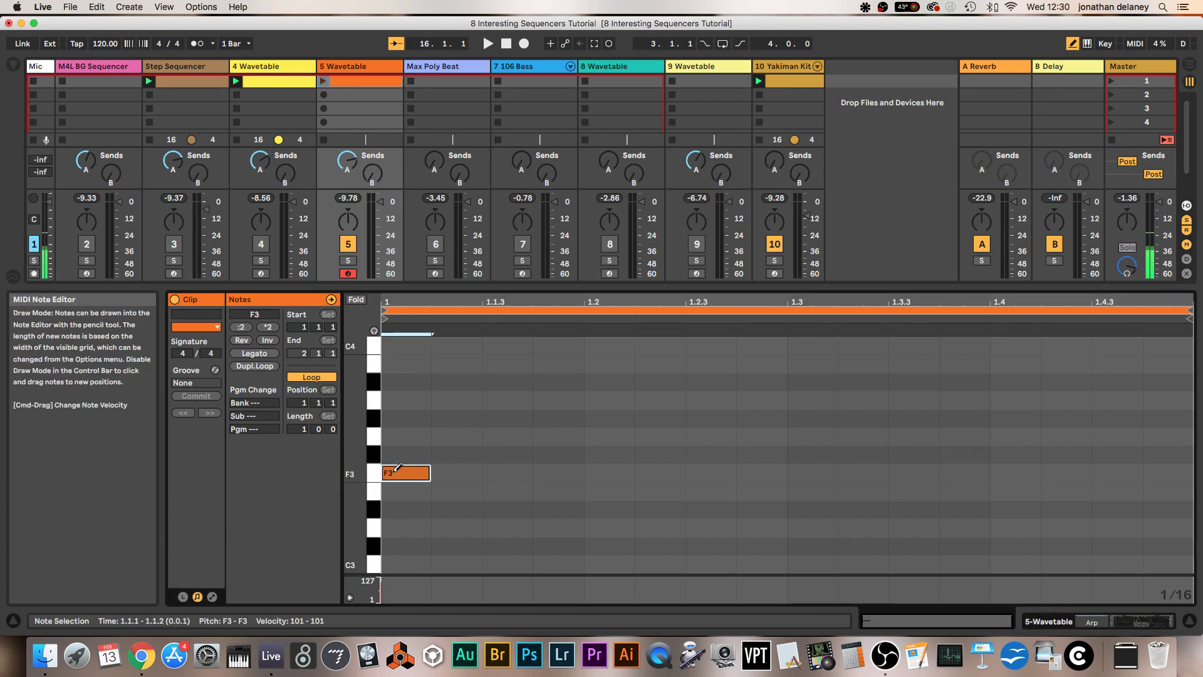
left_click(324, 81)
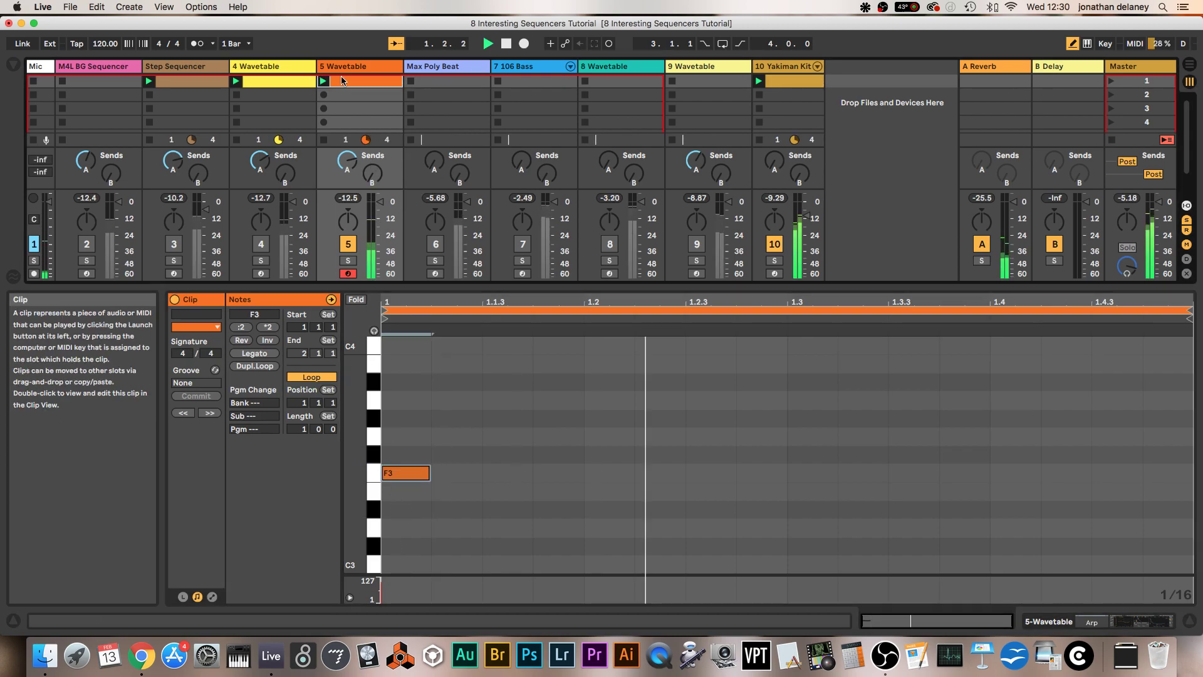
Try Hold in the 5 Wavetable track's Arp, delete the track's clip and turn Hold back off.
double_click(347, 68)
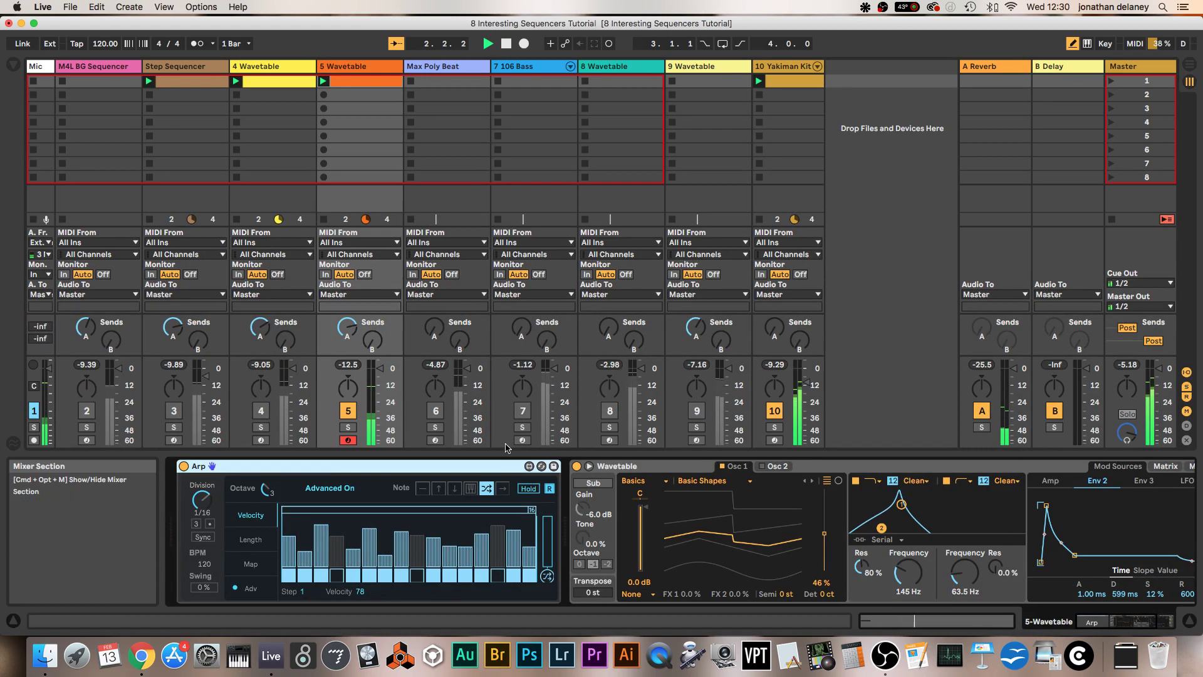
left_click(533, 490)
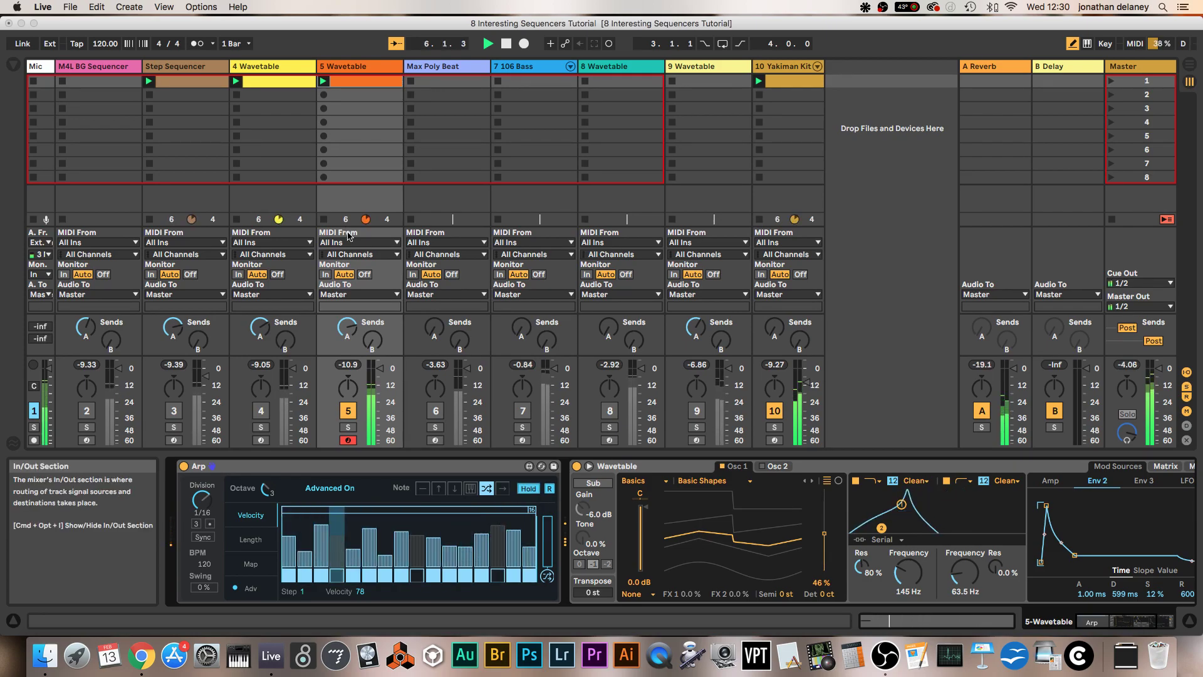
left_click(370, 82)
key("Delete")
left_click(526, 487)
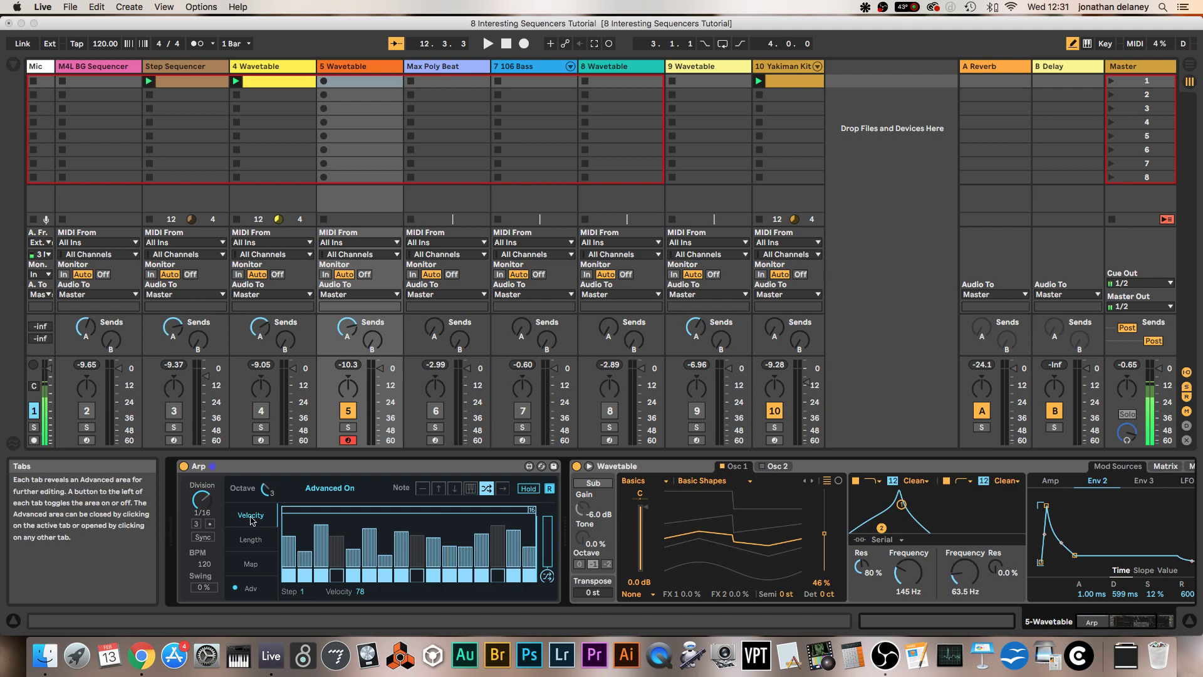
Look at the Arp's Length and Map pages and return to its Velocity page.
left_click(251, 540)
left_click(251, 564)
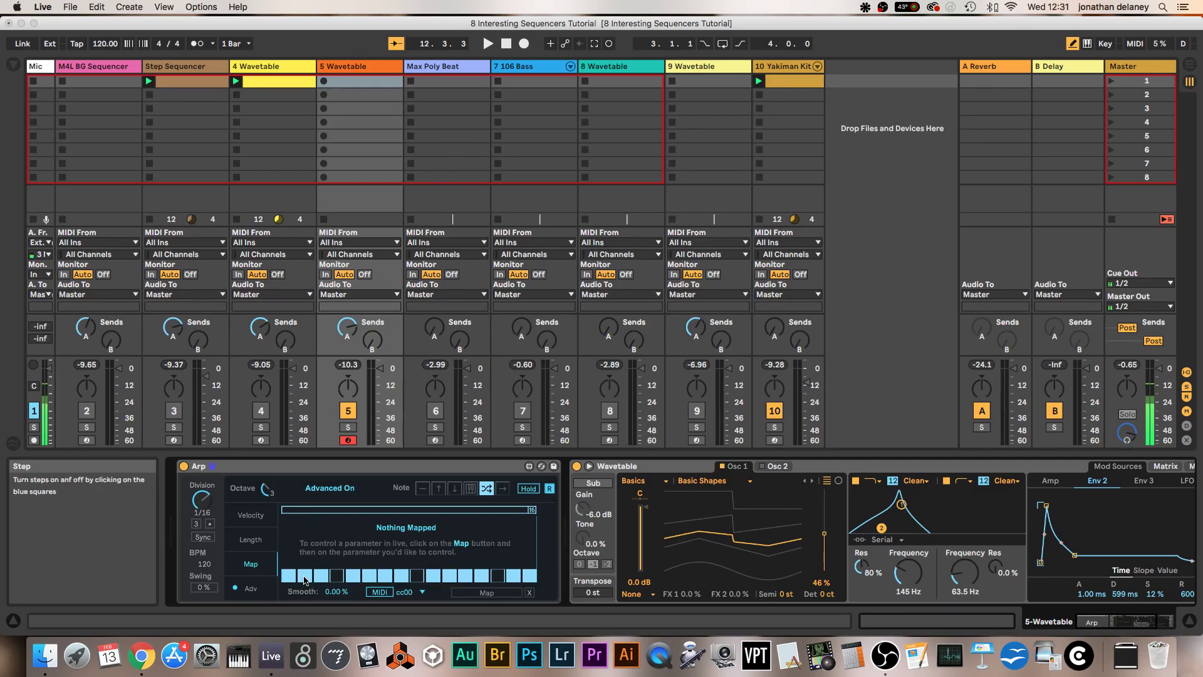
left_click(250, 539)
left_click(250, 516)
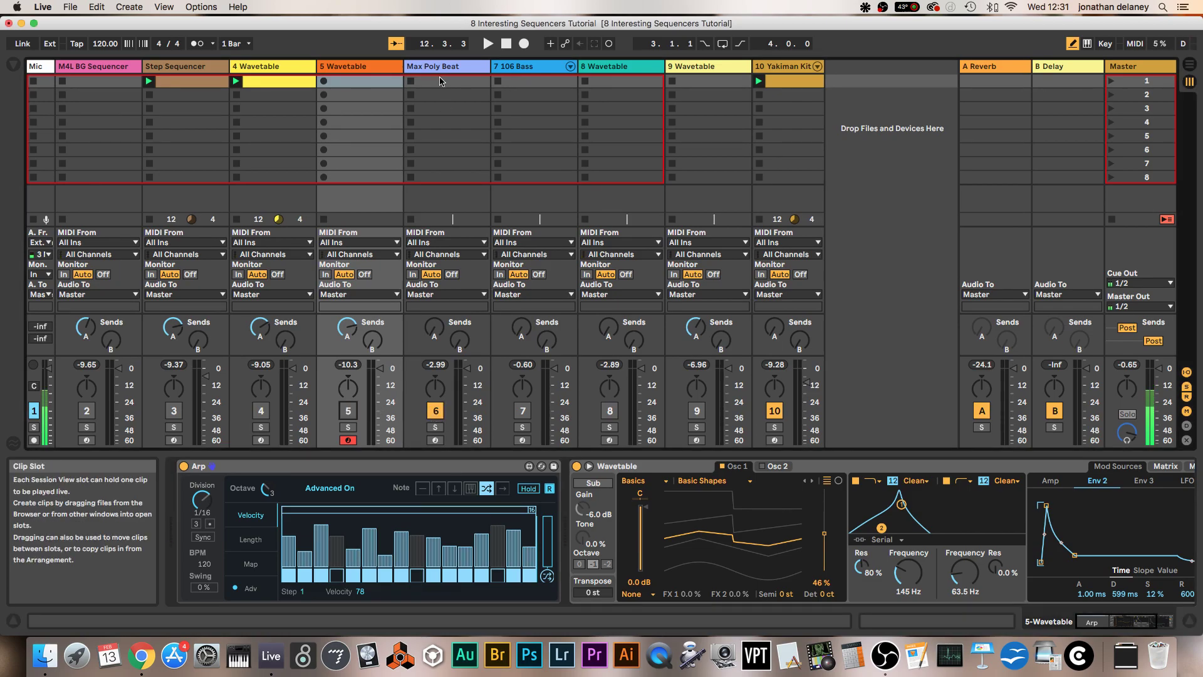
Play the Max Poly Beat track while trying its reverb and delay sends, and return both sends to -inf dB.
left_click(441, 81)
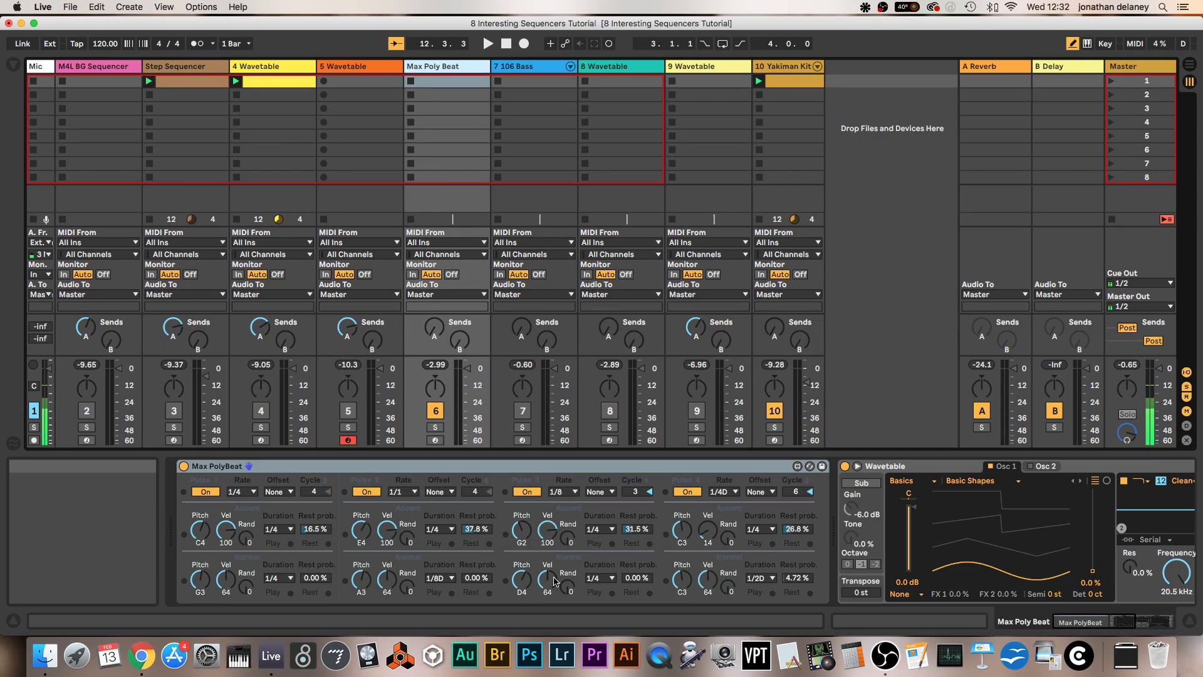
key("space")
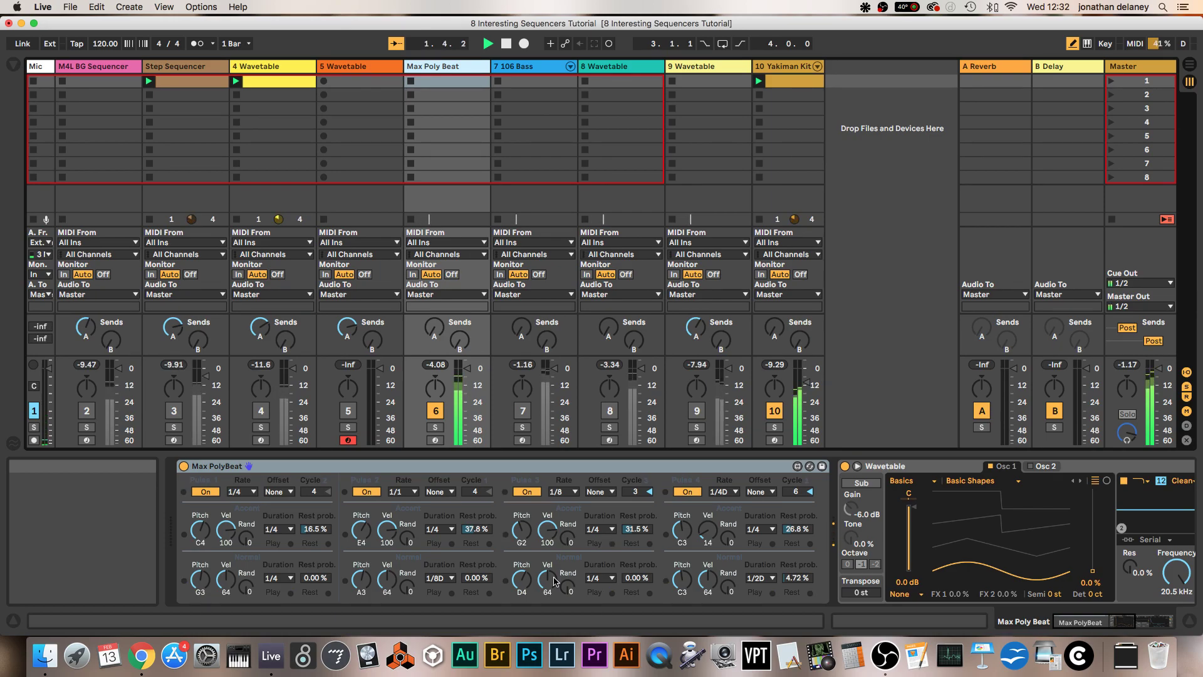
left_click_drag(464, 347, 464, 332)
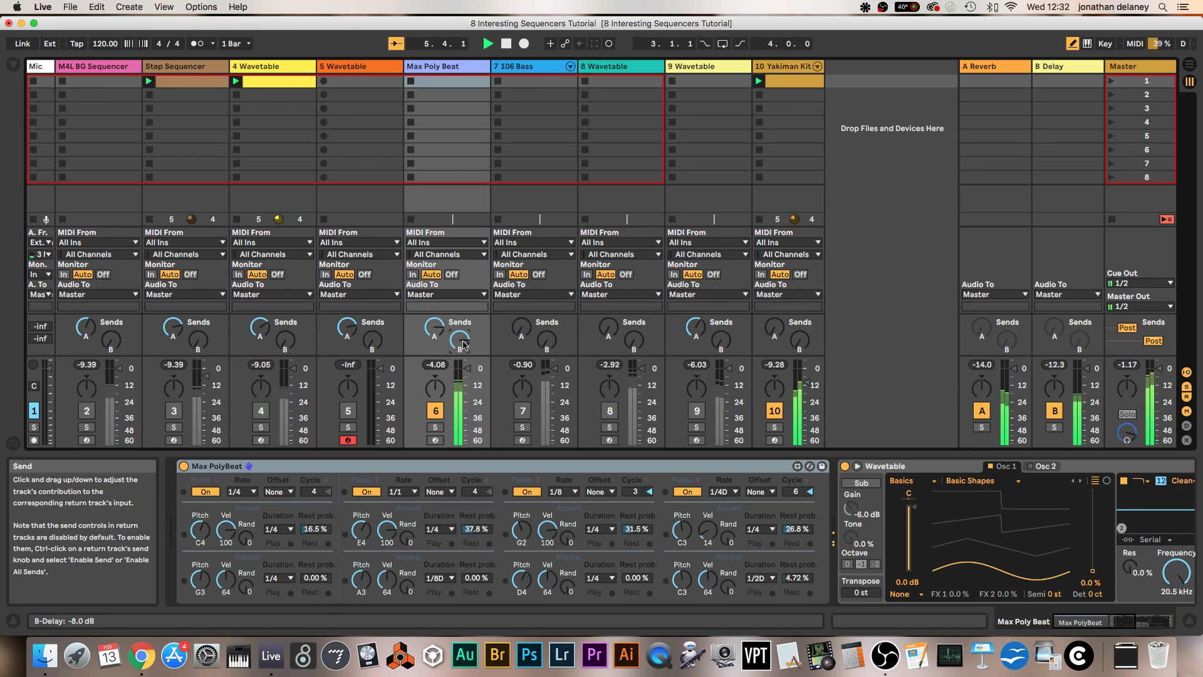
left_click_drag(432, 326, 433, 363)
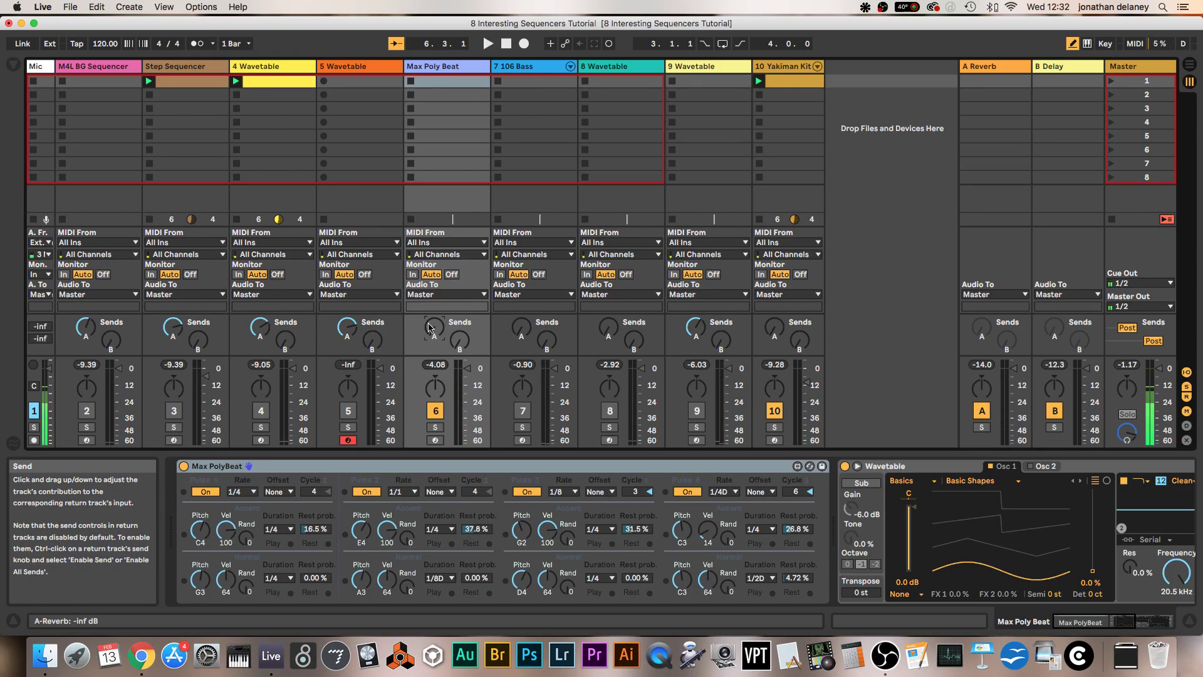
Activate and arm the 7 106 Bass track, deactivate Max Poly Beat and start playback of the Mono Sequencer.
left_click(540, 69)
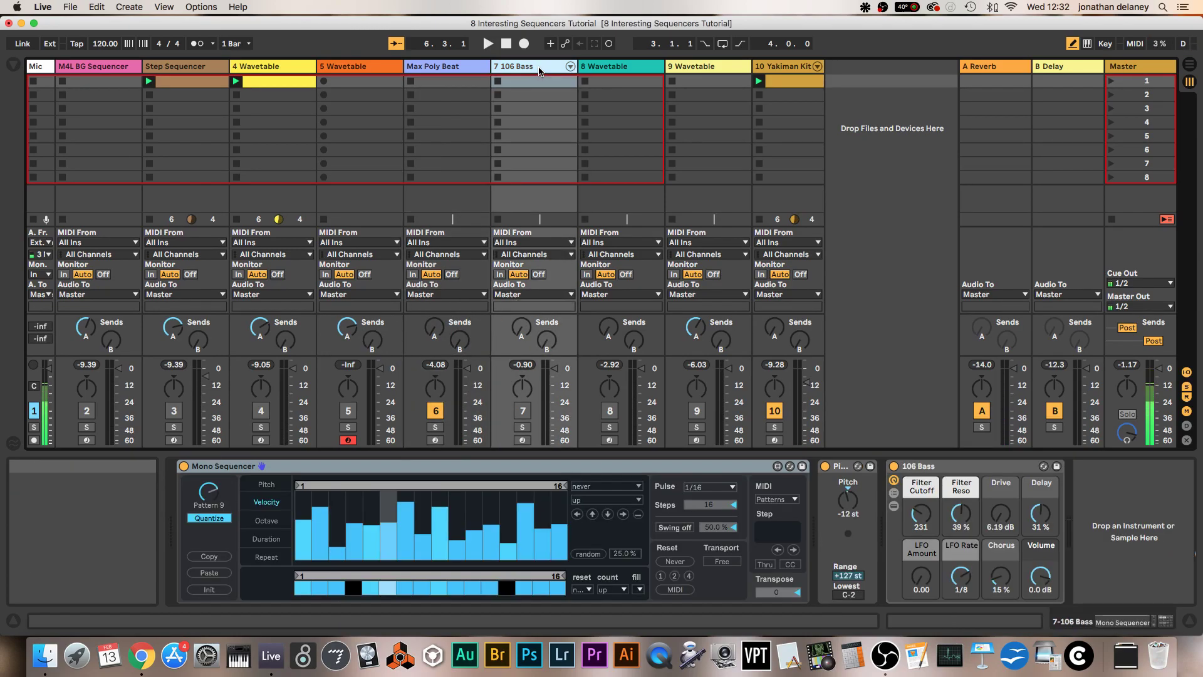
left_click(522, 411)
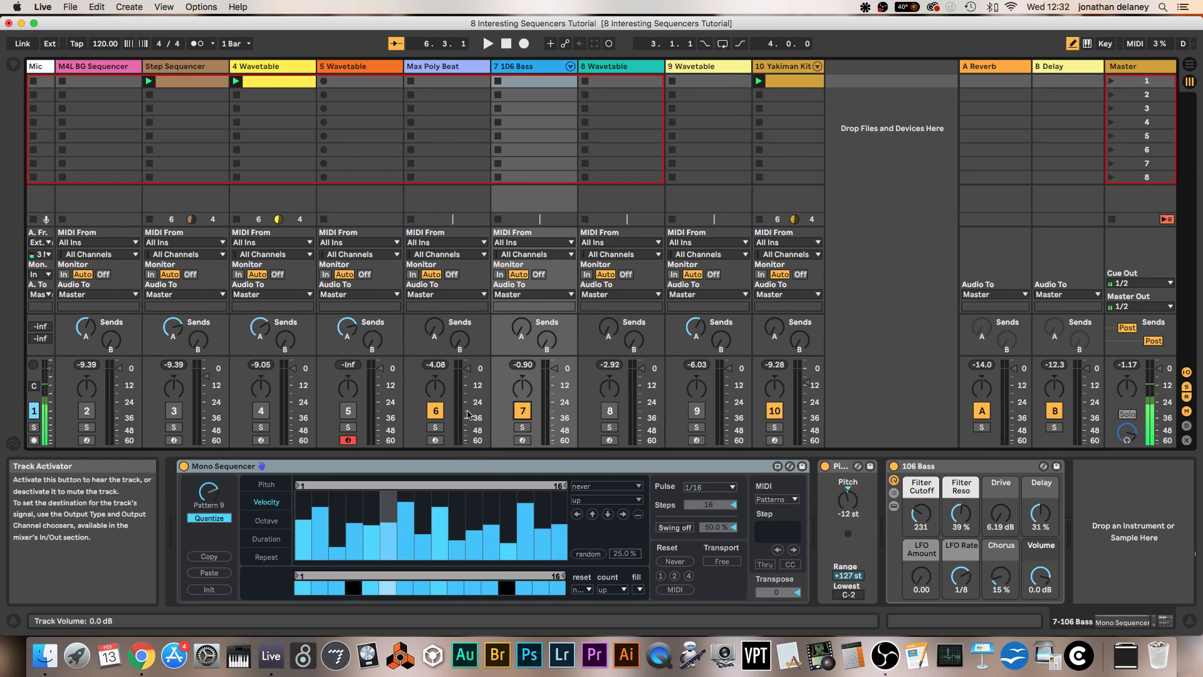
left_click(436, 411)
left_click(522, 440)
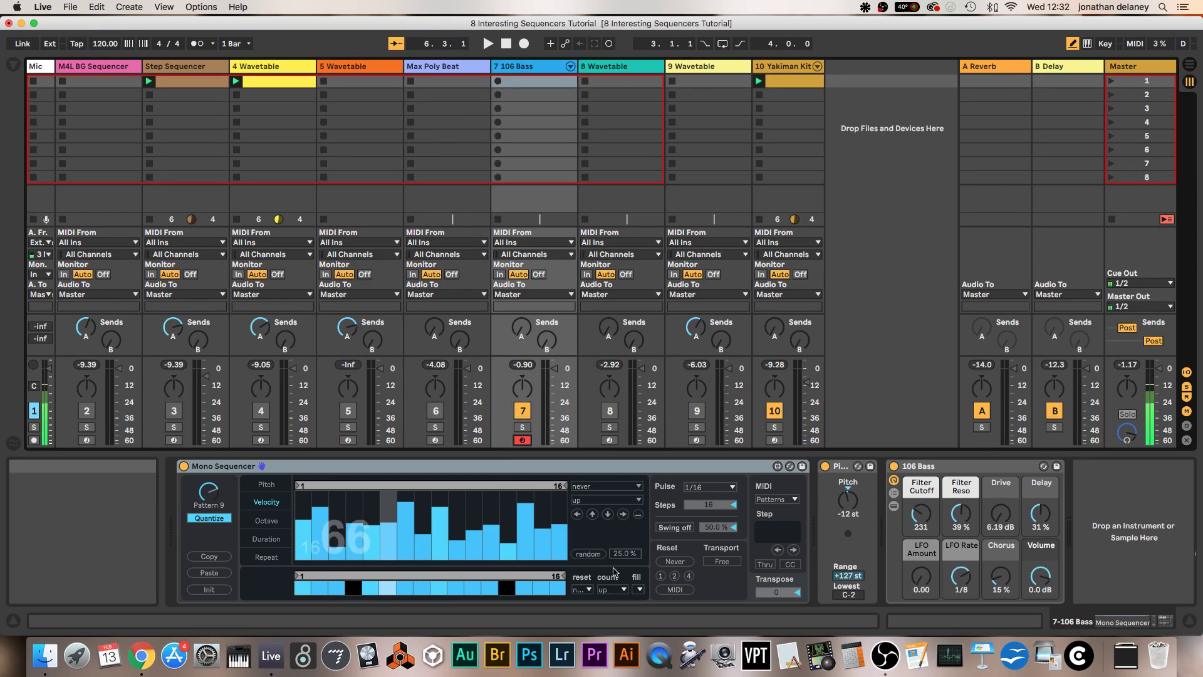
key("space")
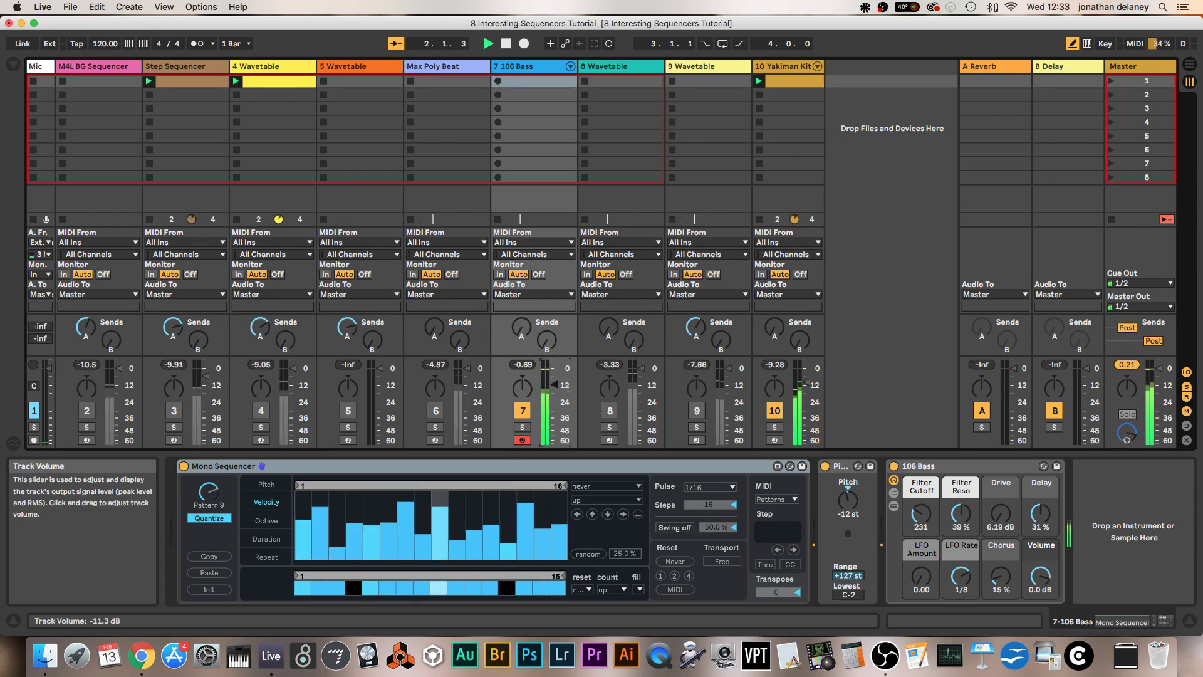
Compare the bass with its Pitch effect off and on, and examine the Mono Sequencer's Duration, Repeat and step-enable lanes.
left_click(825, 467)
left_click(825, 466)
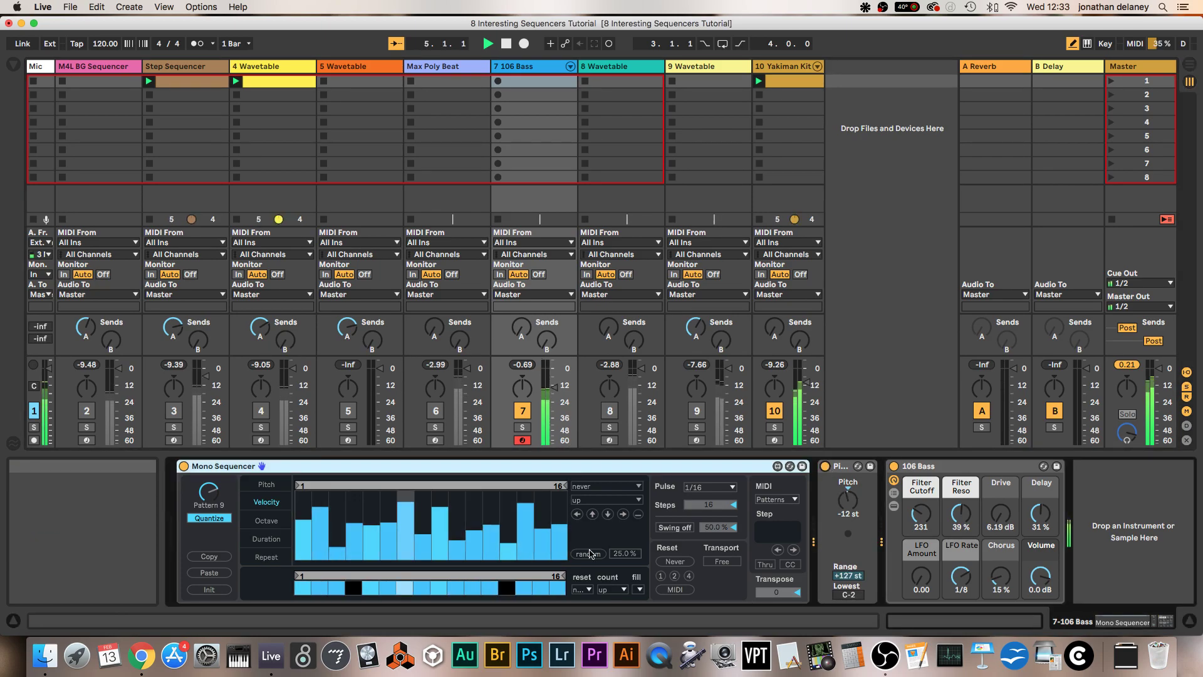
left_click(319, 507)
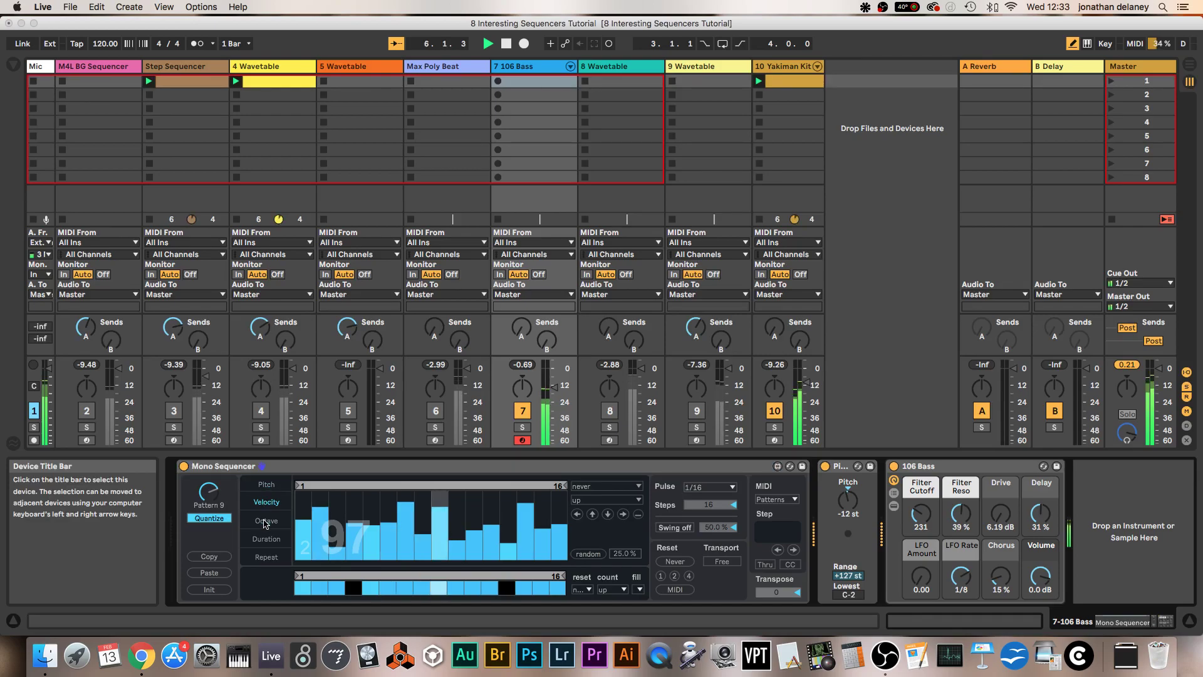
left_click(267, 539)
left_click(266, 556)
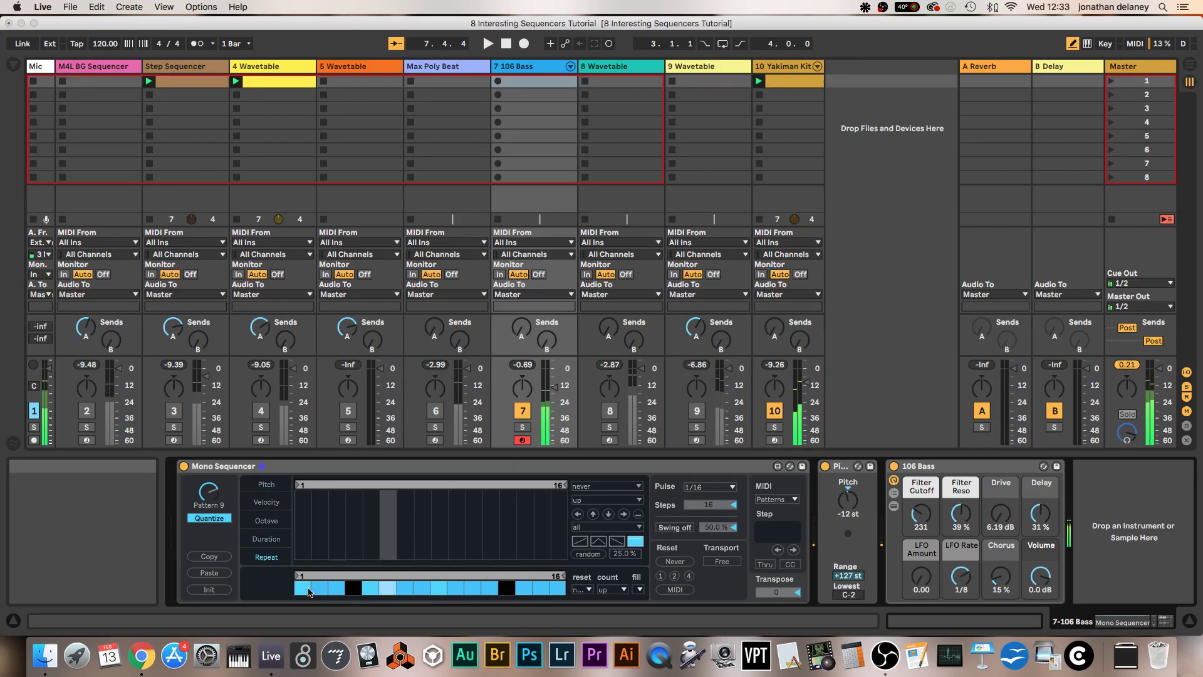
left_click(383, 583)
left_click_drag(383, 582, 561, 580)
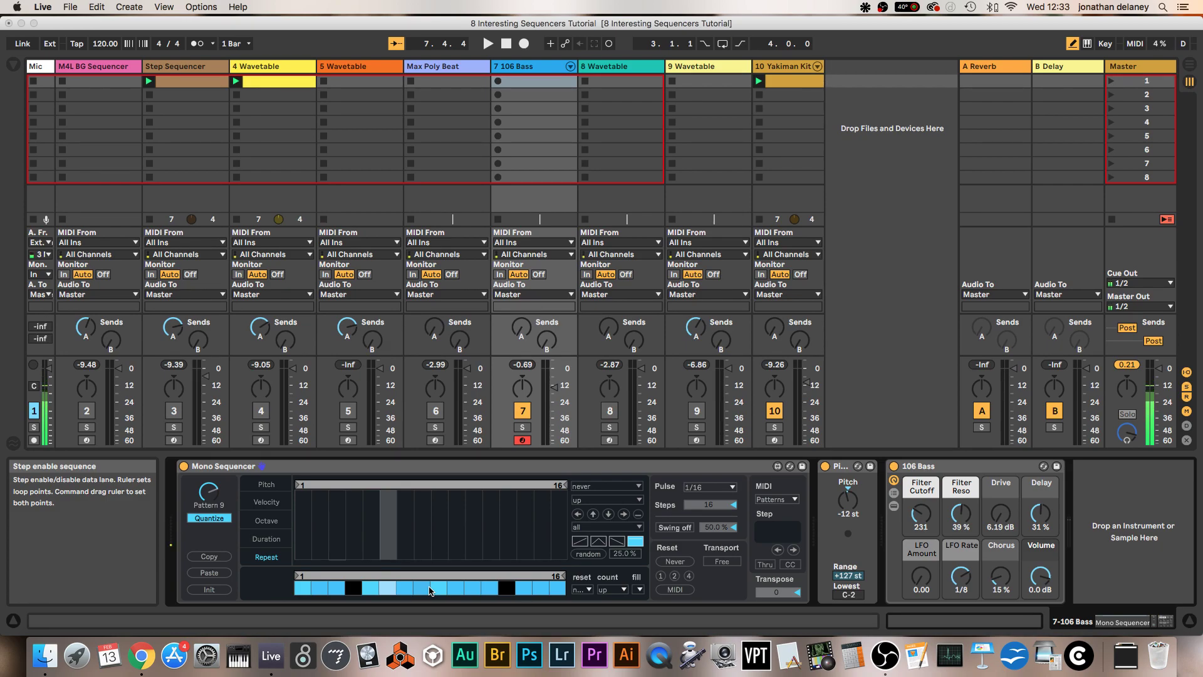
Restart playback and randomise the Octave lane of the Mono Sequencer.
key("space")
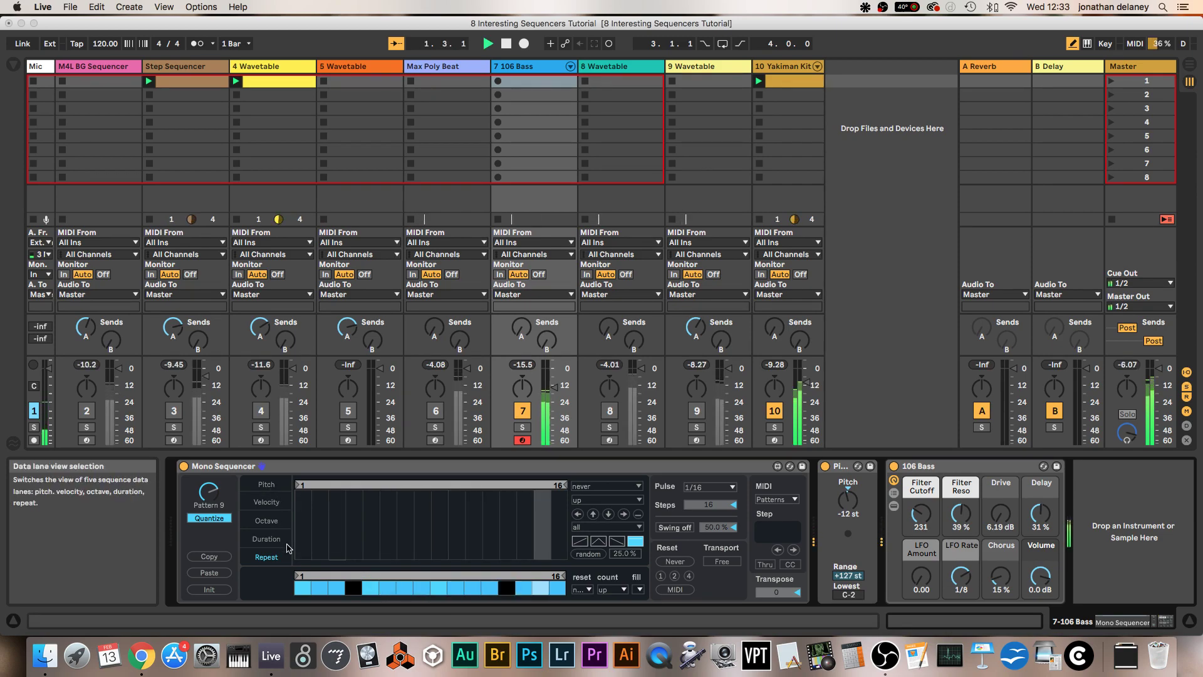
left_click(267, 520)
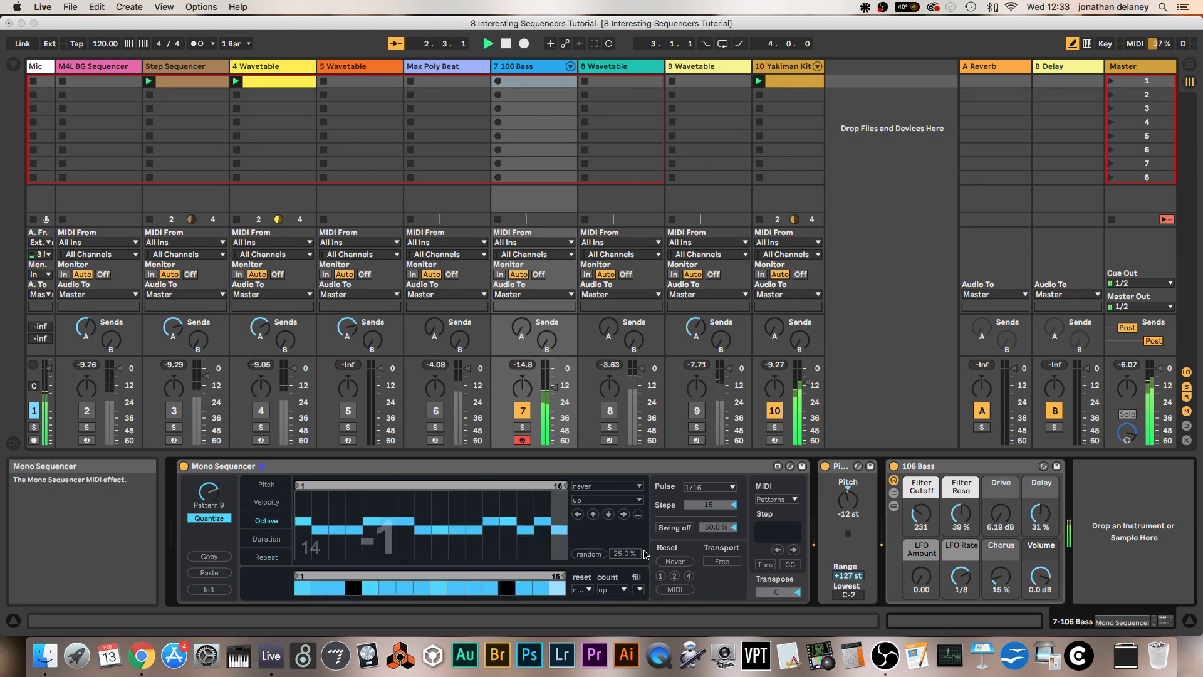
left_click(589, 554)
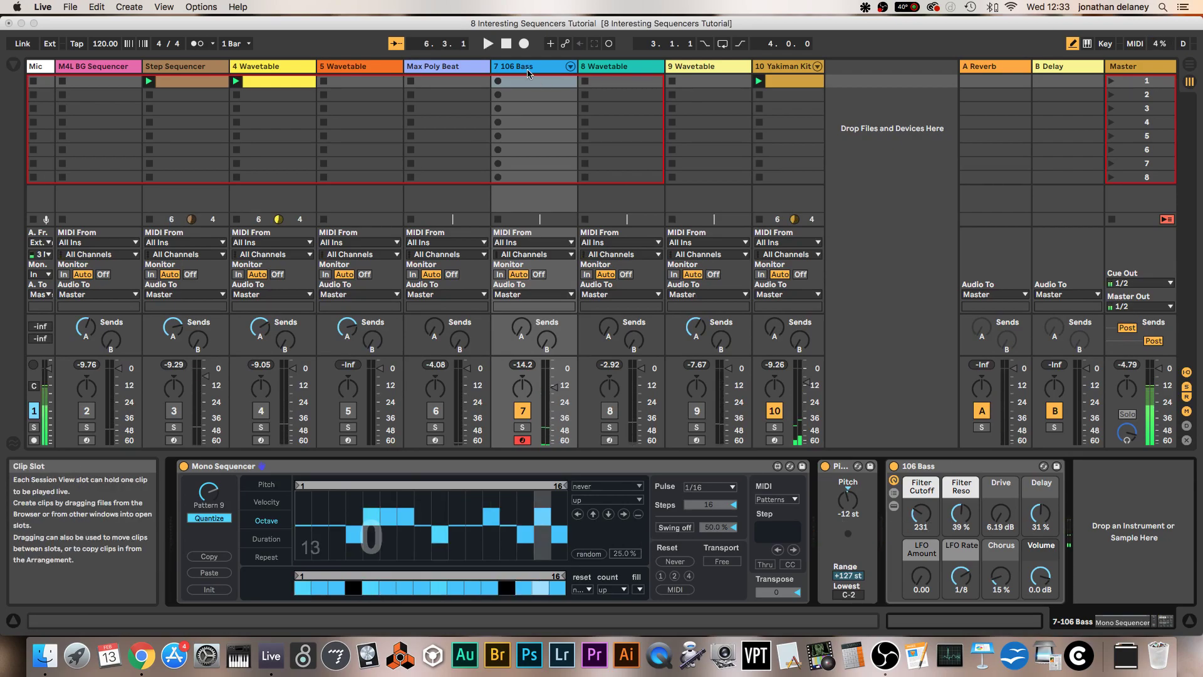
Switch from 7 106 Bass to an armed 8 Wavetable track, and randomise the Velocity and Chance lanes of Melodic Steps during playback.
left_click(620, 67)
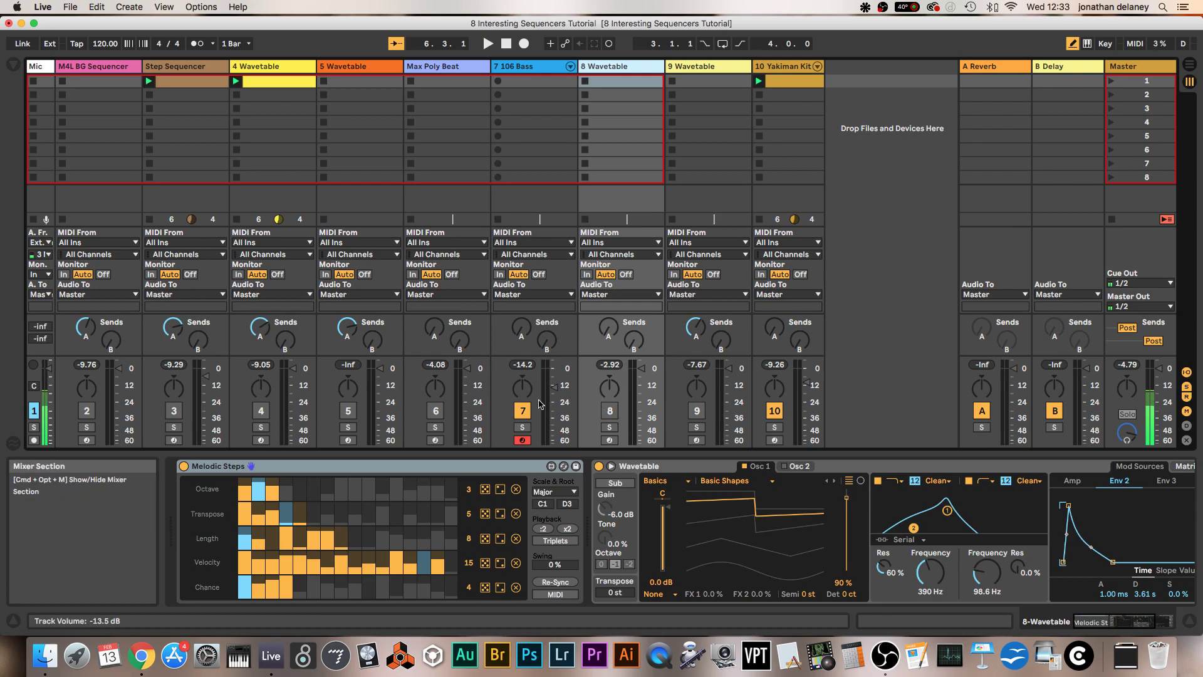
left_click(610, 441)
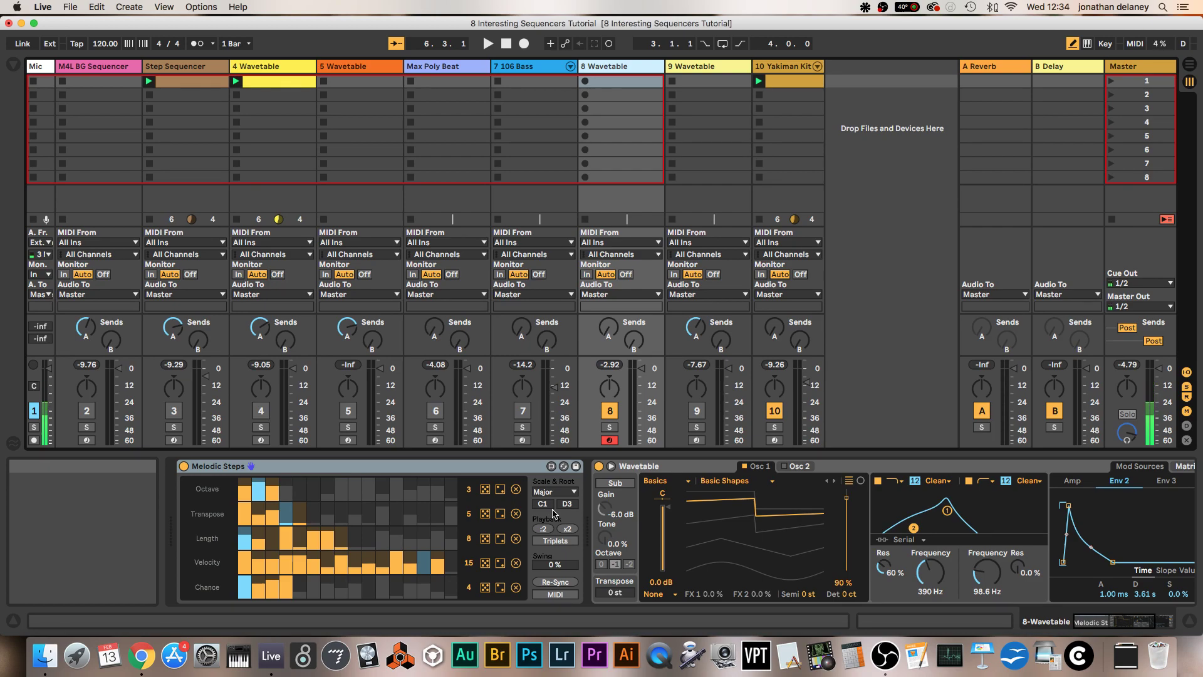
key("space")
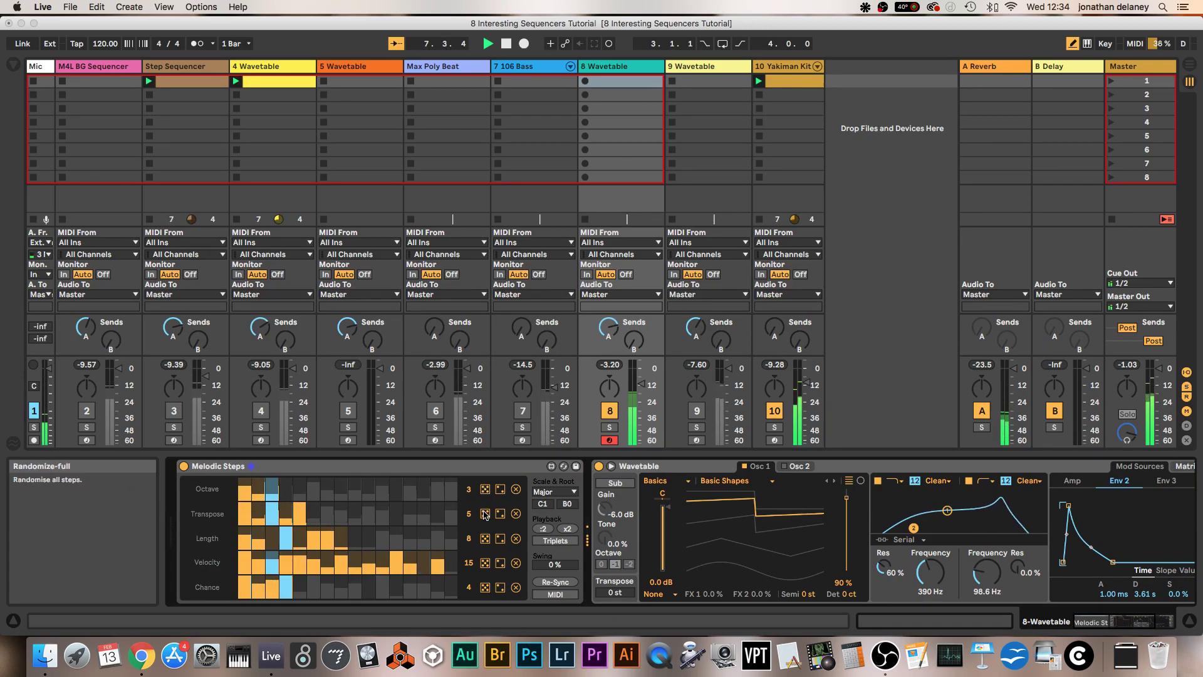
left_click(485, 562)
left_click(485, 588)
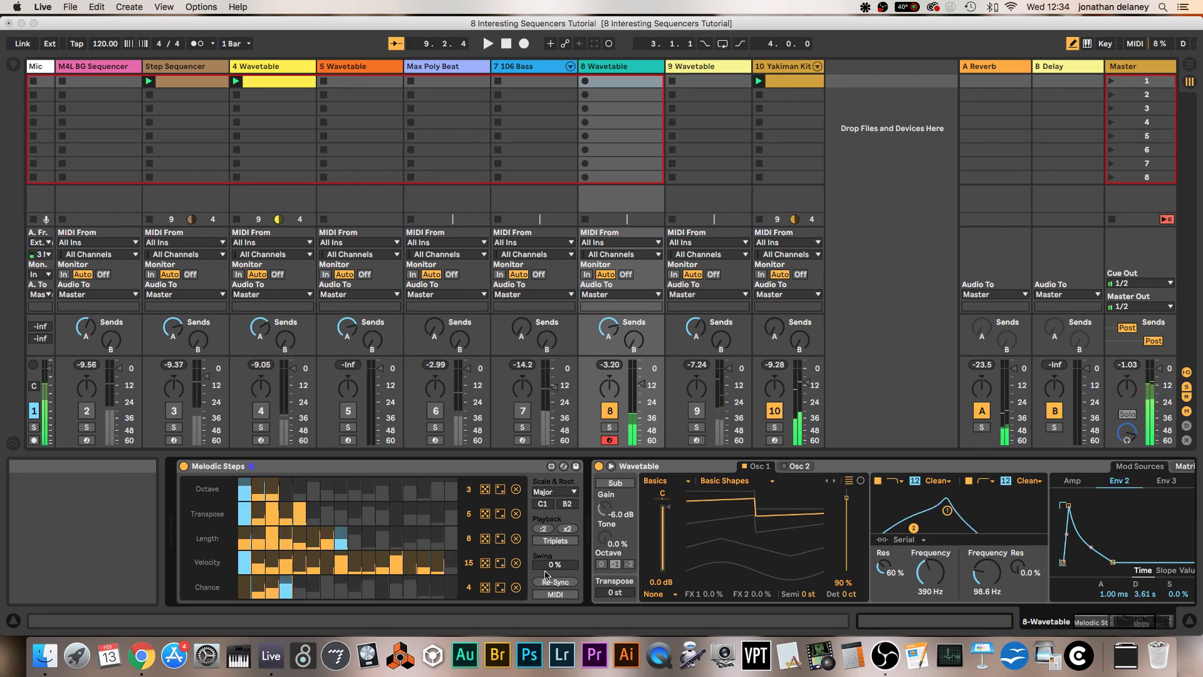
Deactivate the 8 Wavetable track and activate the 9 Wavetable track with its Dr Chaos device shown, leaving it unsoloed.
left_click(610, 411)
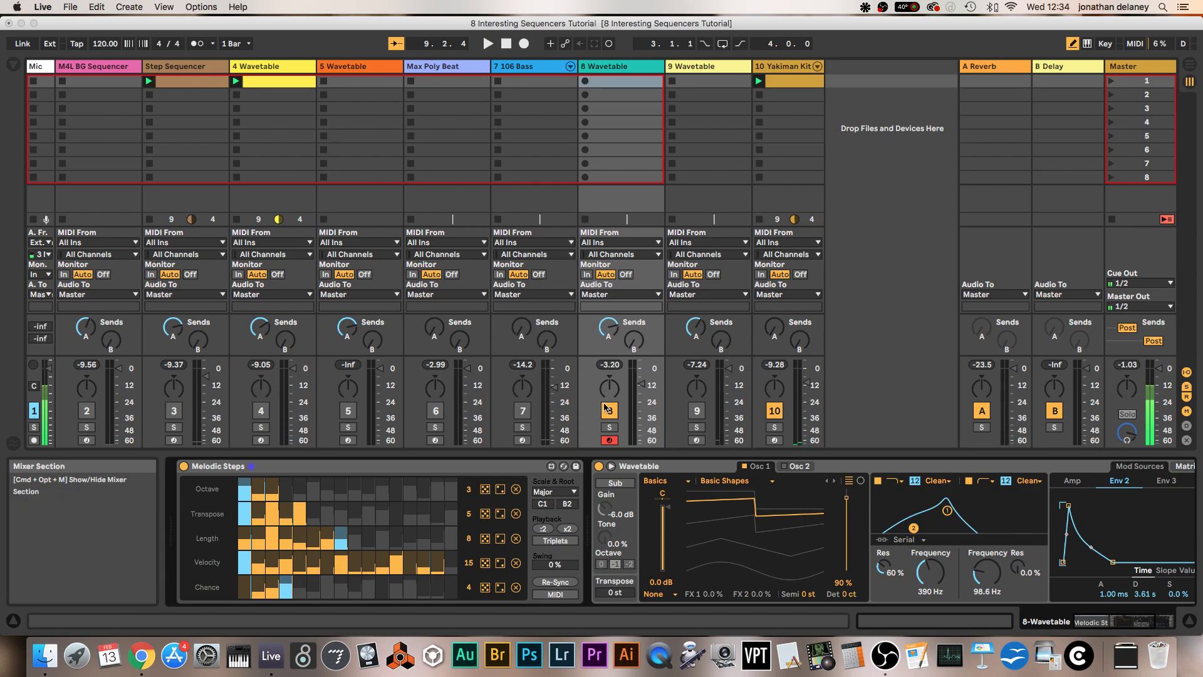
left_click(701, 65)
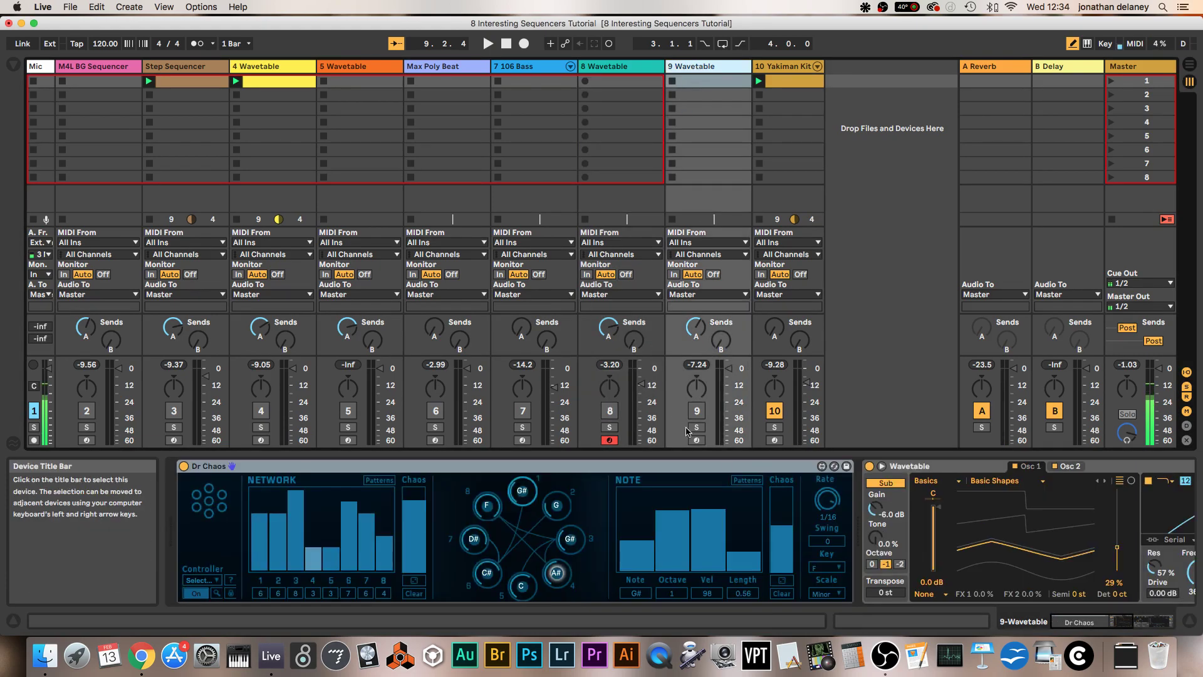
left_click(697, 410)
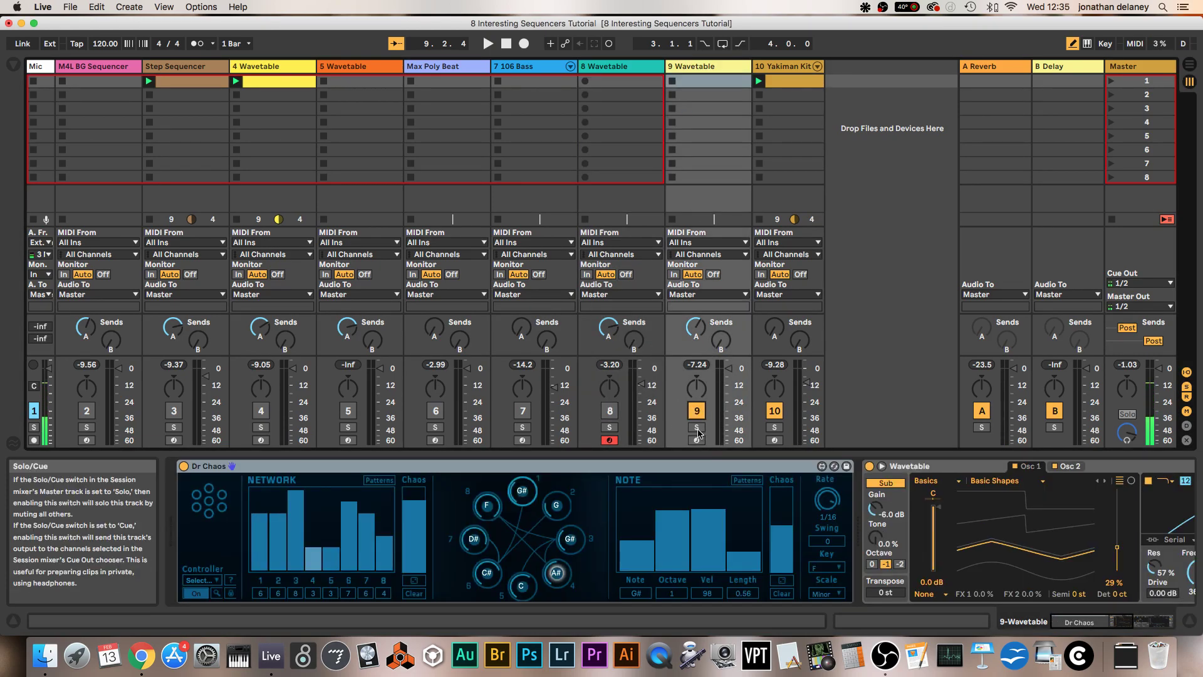
left_click(698, 428)
left_click(697, 429)
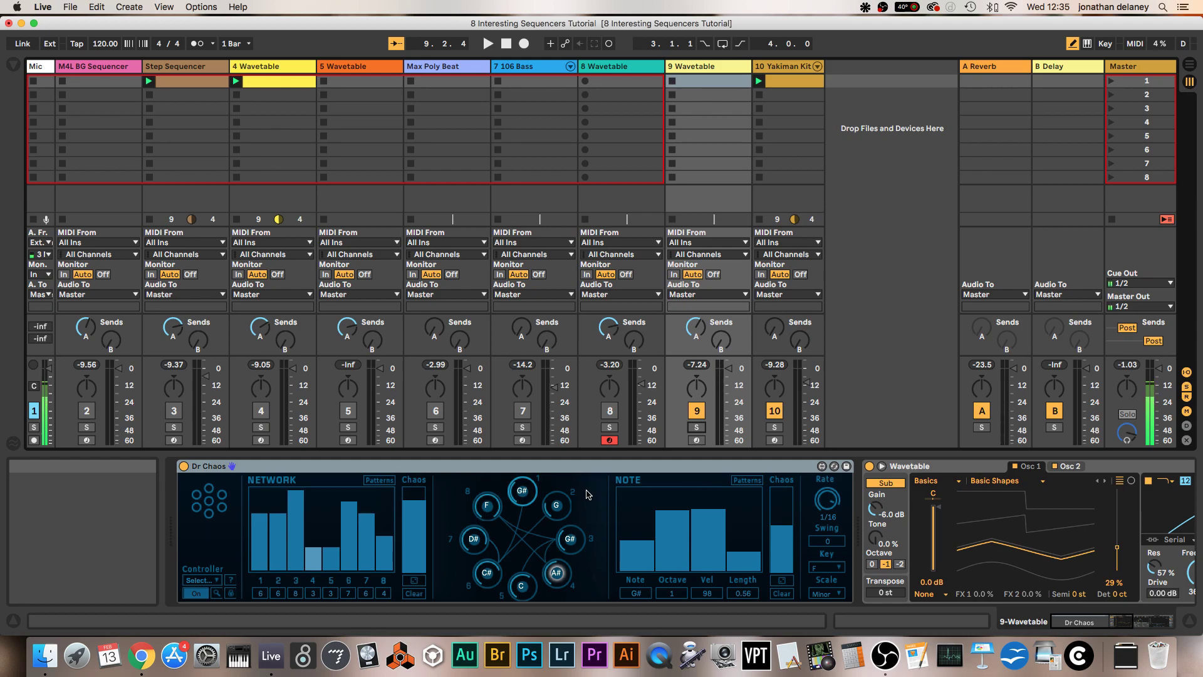
Play the Dr Chaos sequence, stop it and deactivate the 9 Wavetable track.
key("space")
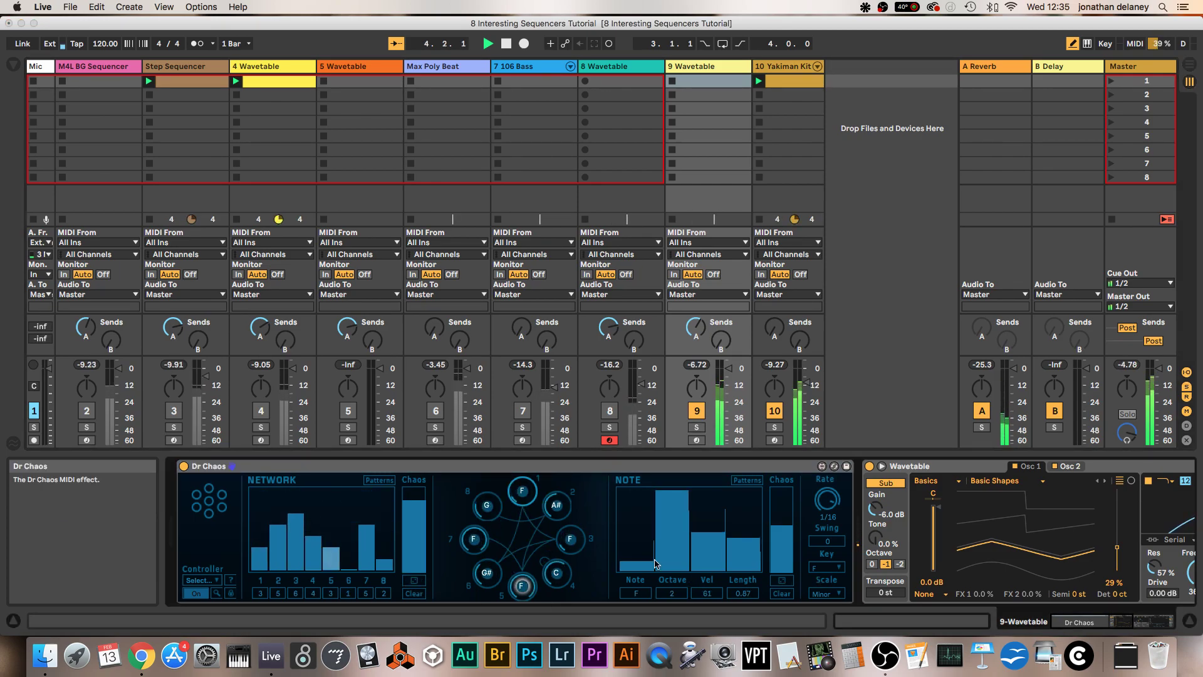
key("space")
left_click(697, 411)
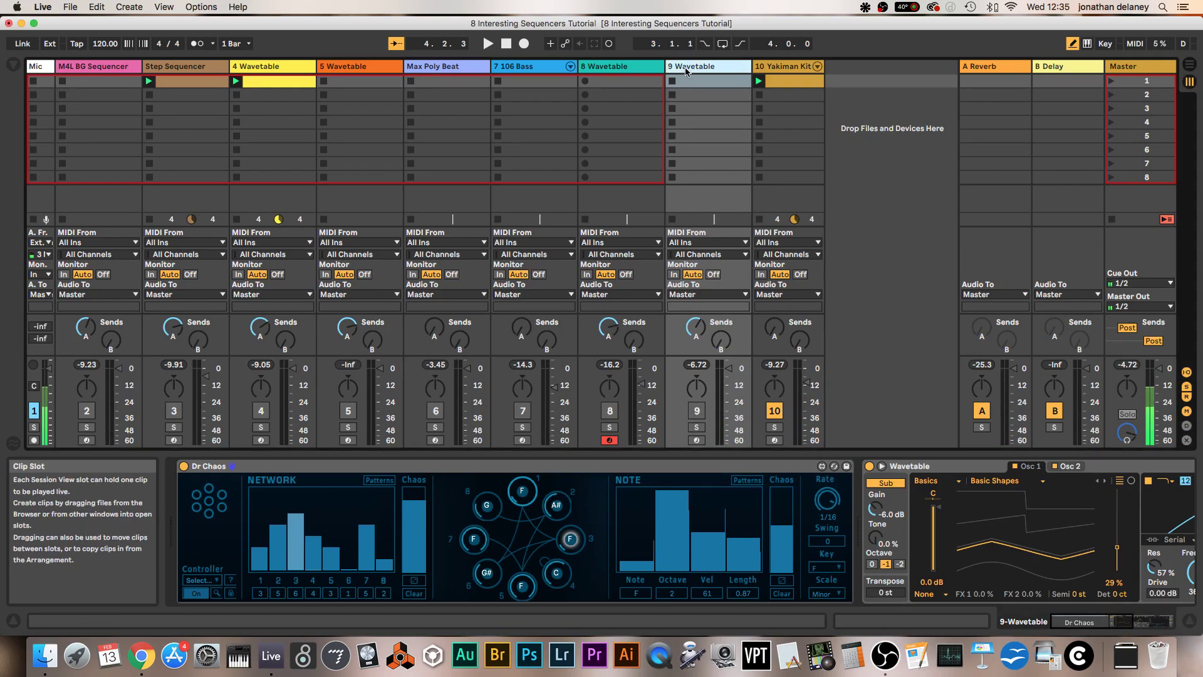
Insert a MIDI track after 9 Wavetable and load Probability Arp from the Probability Pack by Sonic Faction onto it.
left_click(713, 80)
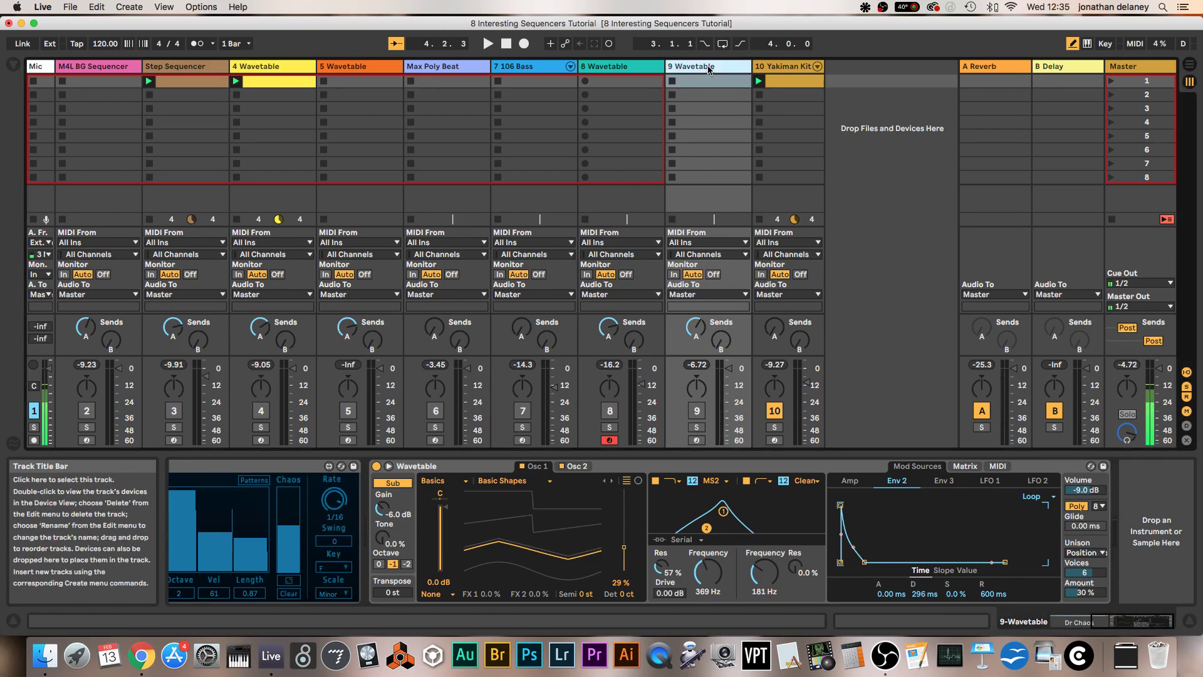
key("super+shift+t")
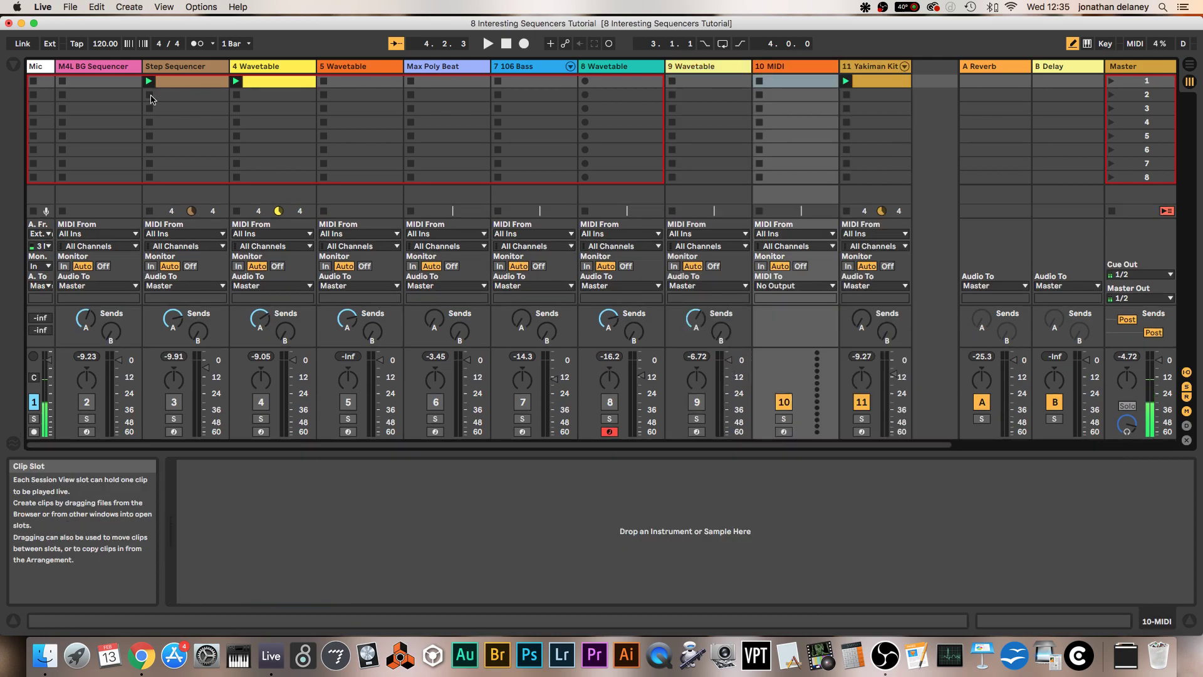
left_click(13, 64)
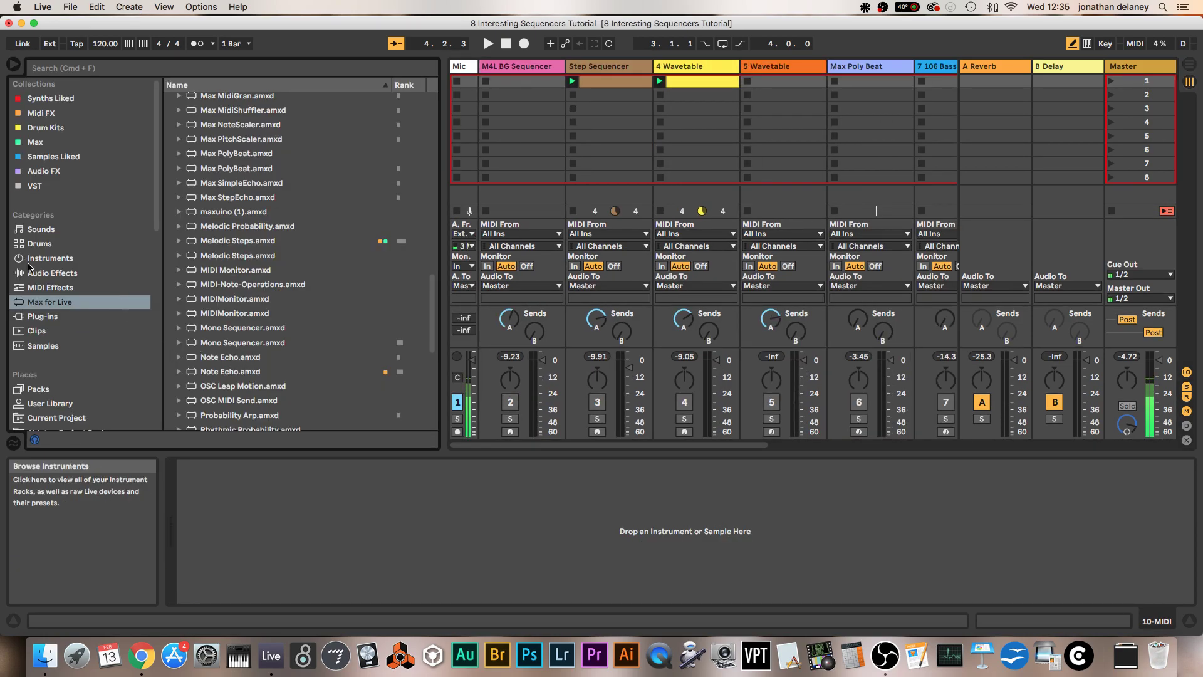
left_click(47, 391)
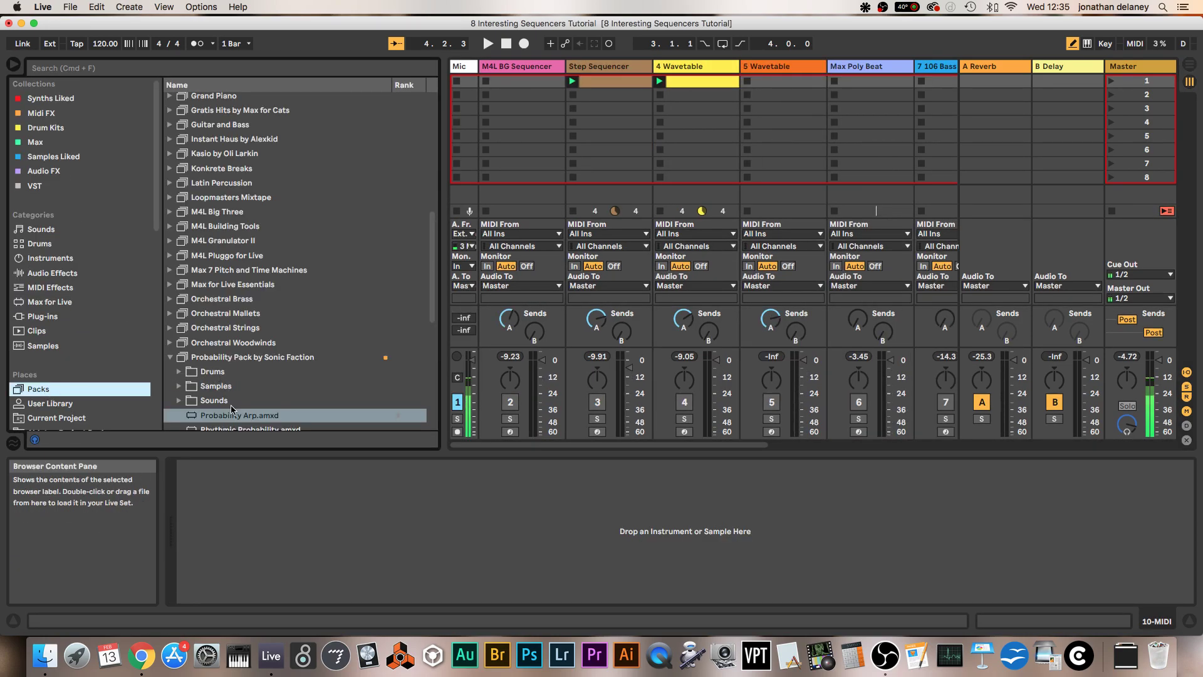
left_click_drag(229, 418, 954, 73)
left_click(829, 66)
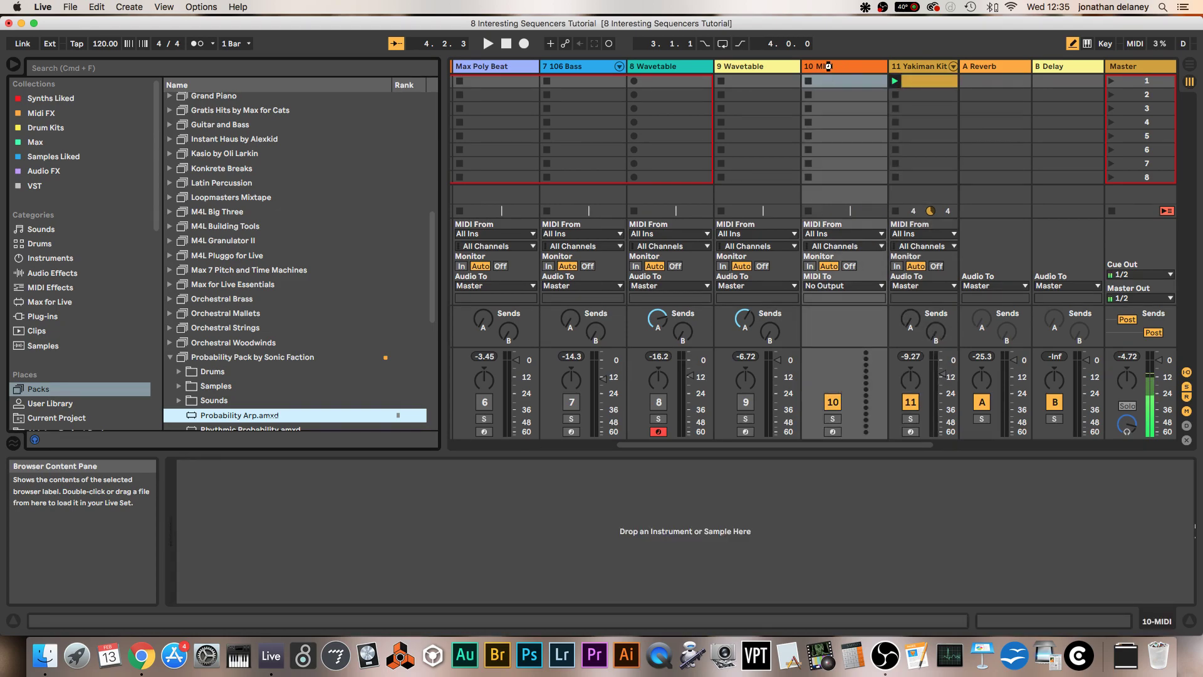
key("Left")
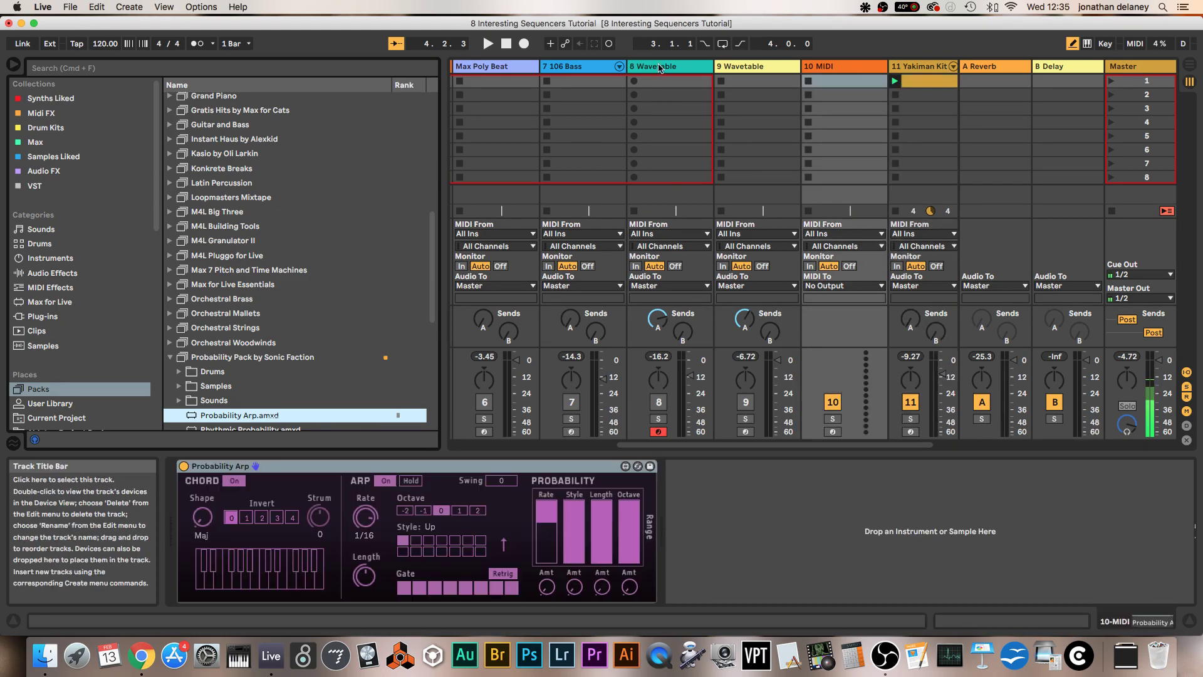
Copy the Wavetable instrument from the 8 Wavetable track onto the new track 10 behind the Probability Arp.
key("Left")
left_click(681, 468)
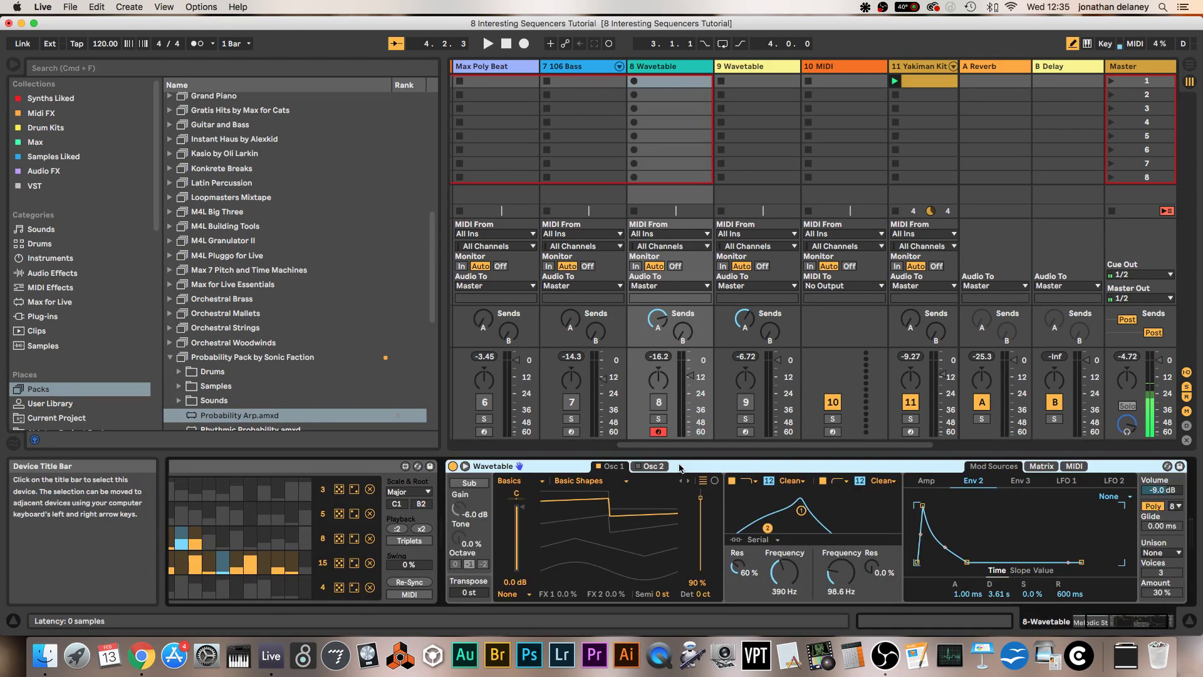
left_click_drag(681, 467, 834, 71)
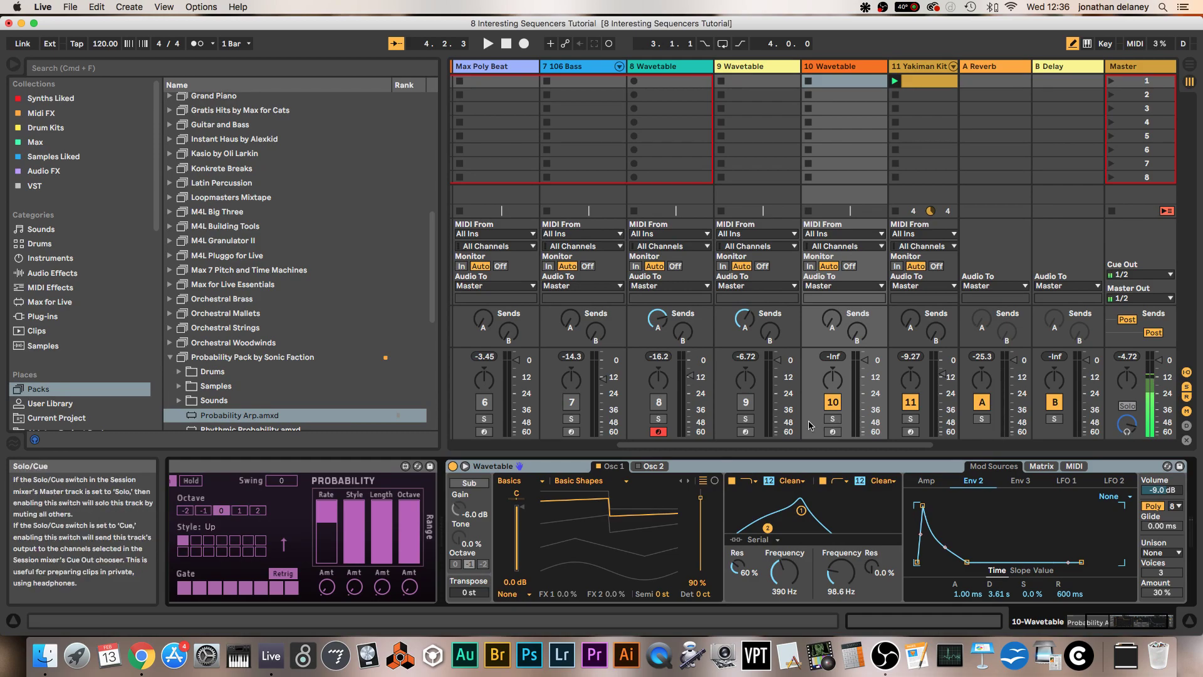
scroll(826, 426, "left", 5)
scroll(826, 426, "right", 5)
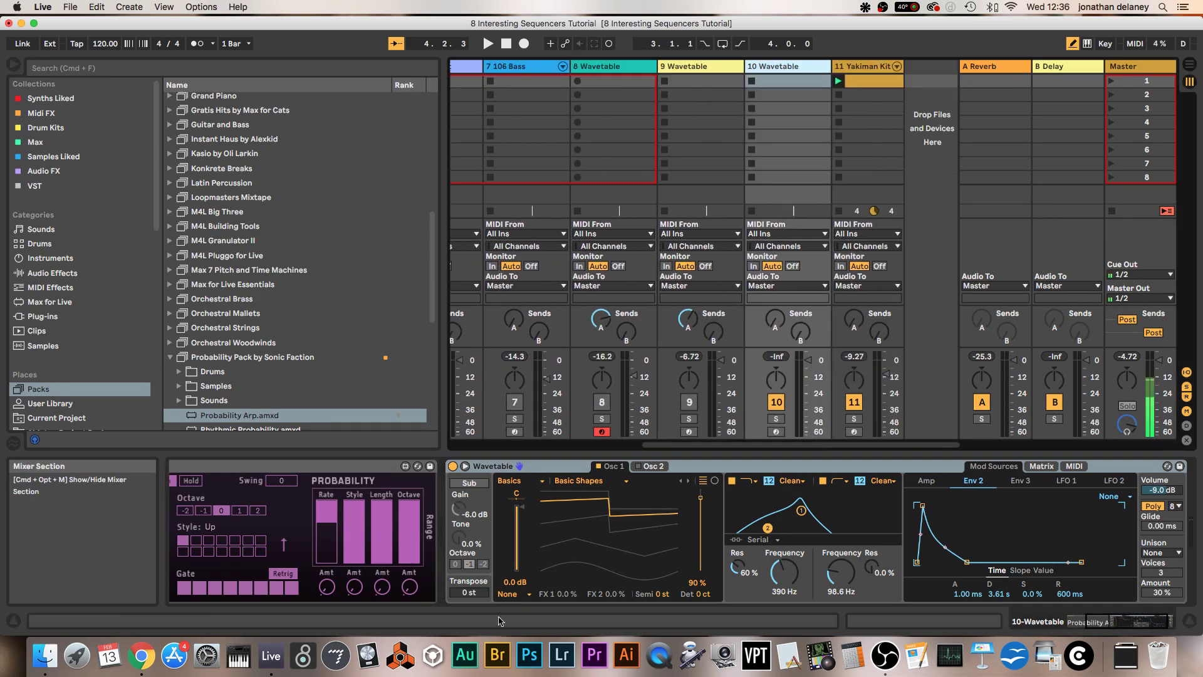
scroll(387, 553, "left", 5)
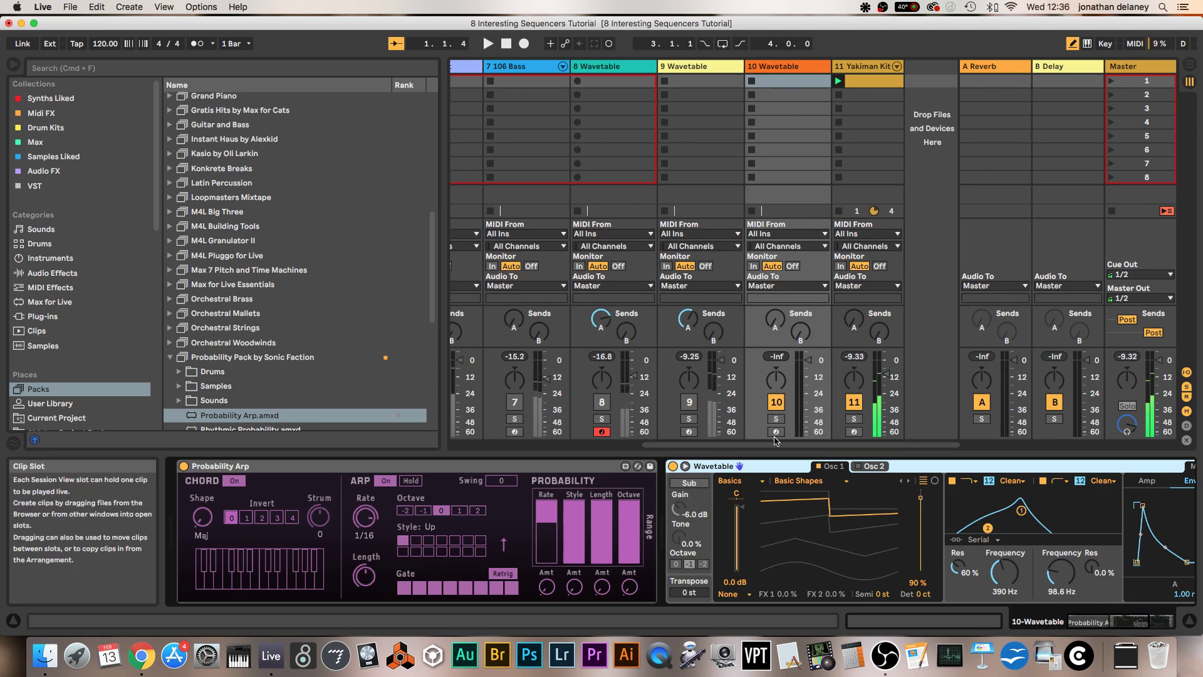
Arm the 10 Wavetable track and set the Probability Arp's chord shape to min11.
left_click(776, 432)
left_click(780, 68)
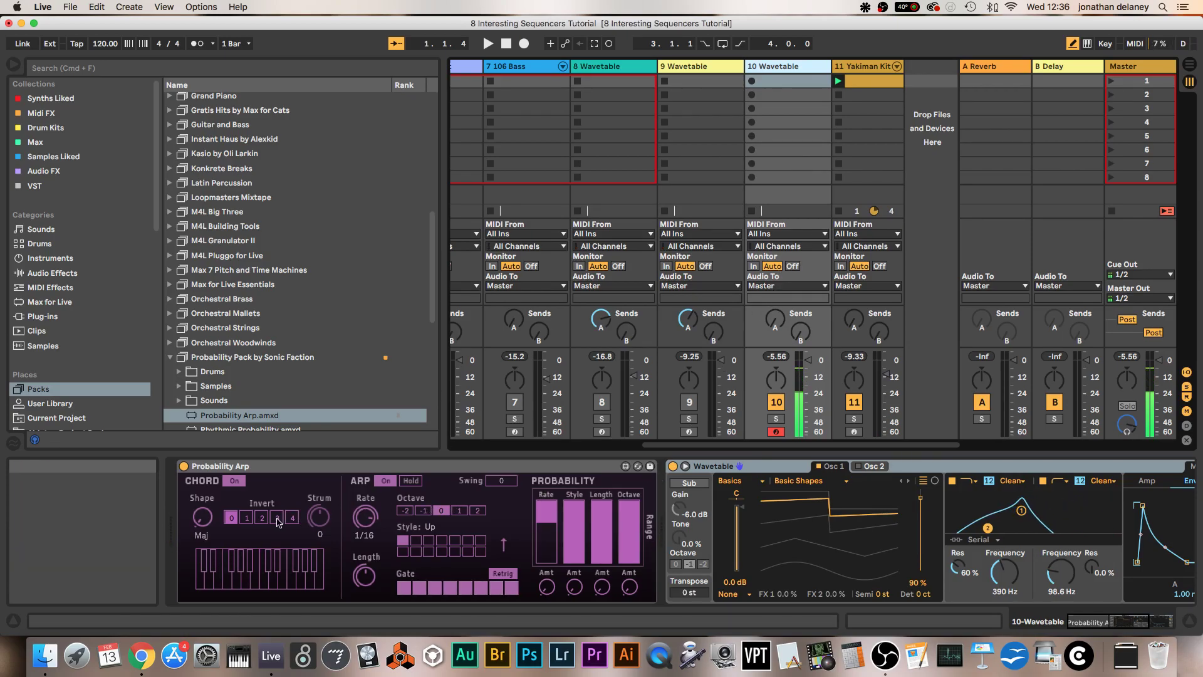
left_click_drag(202, 516, 201, 533)
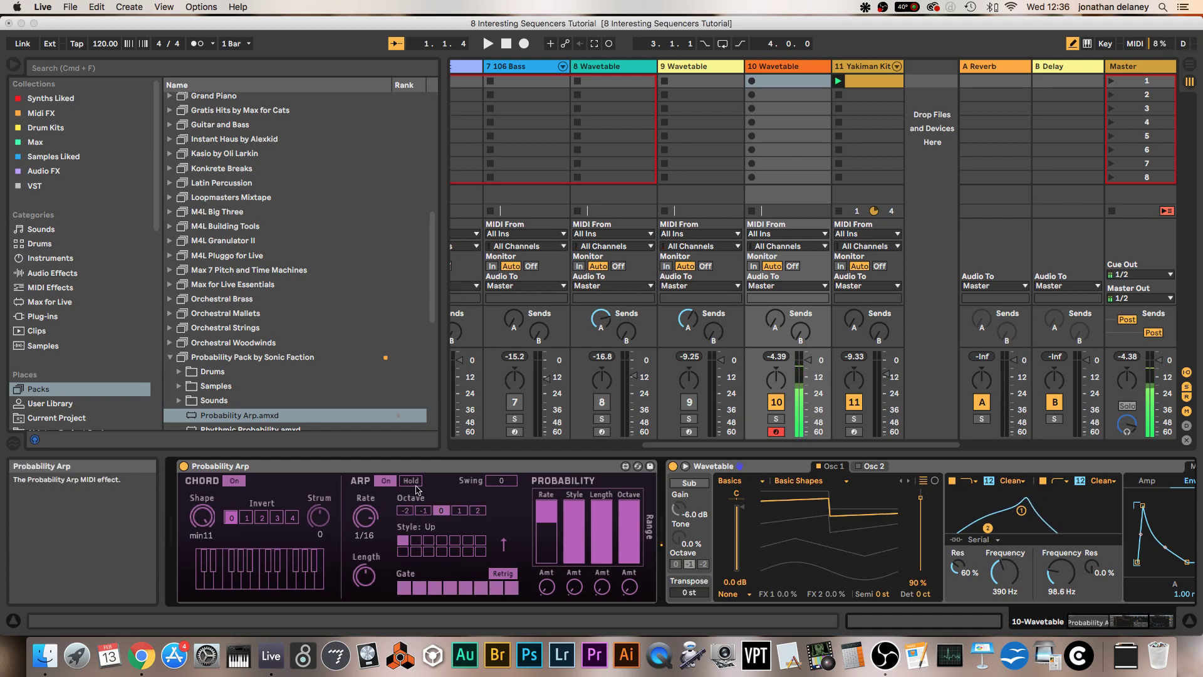
Turn on Hold in the Probability Arp and lower the Wavetable's first filter frequency to 63.5 Hz.
left_click(411, 480)
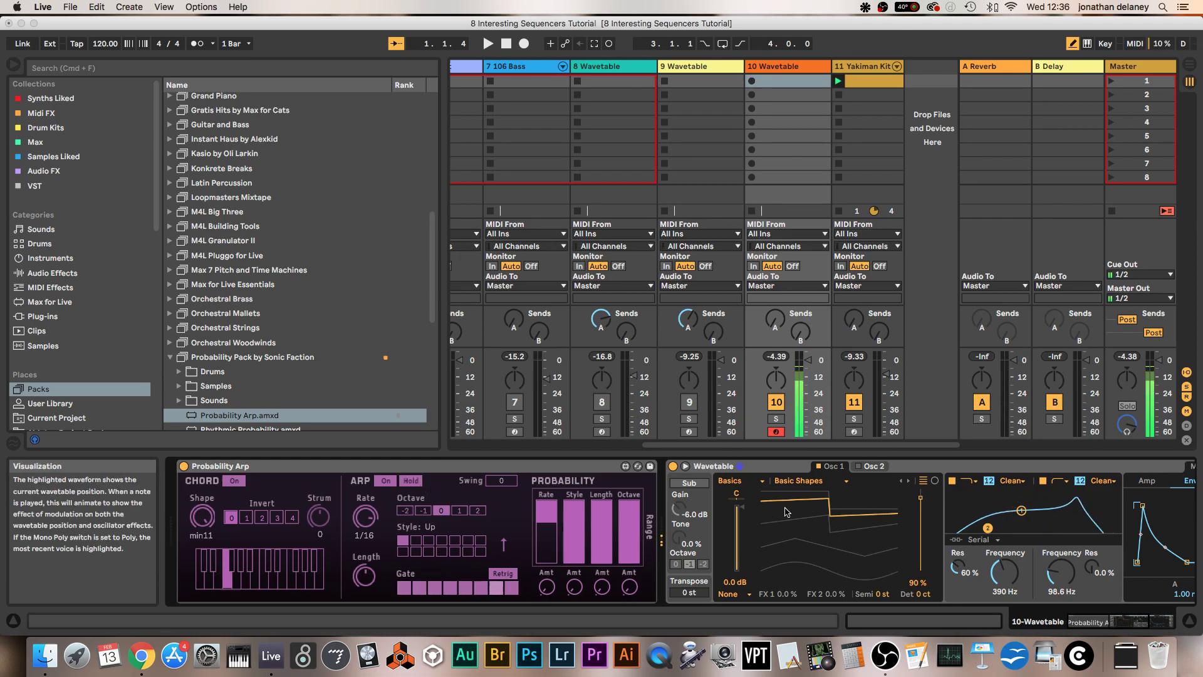
left_click_drag(1004, 571, 1005, 603)
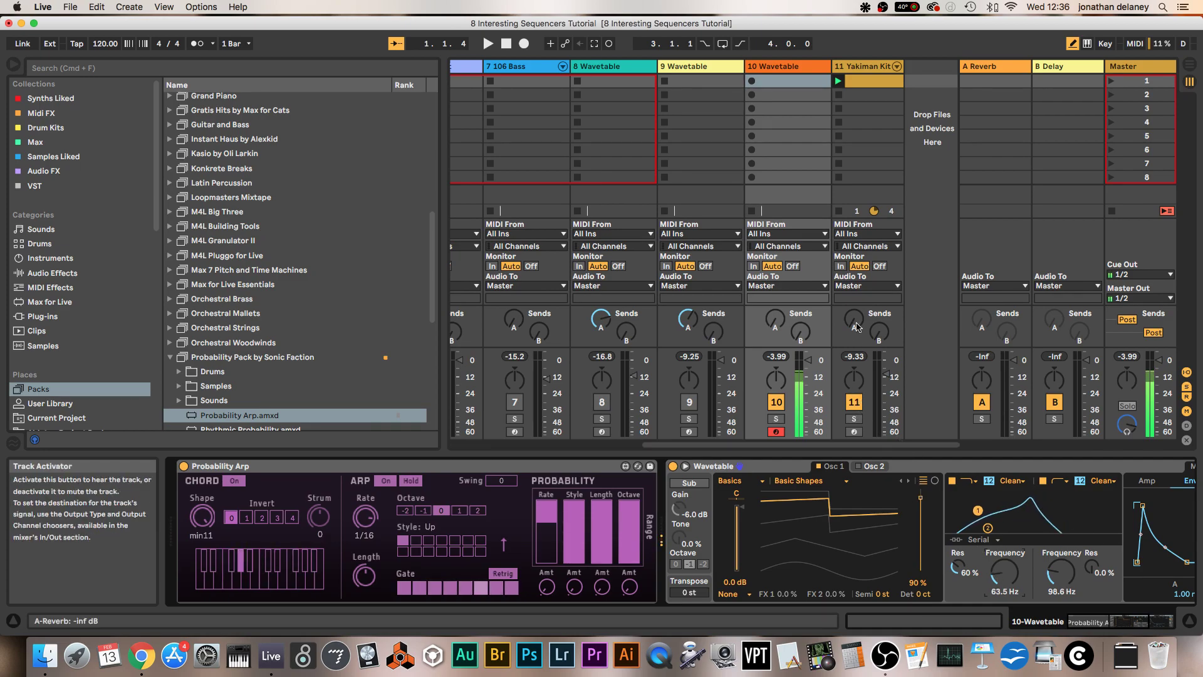
With the drum kit playing, switch off the third and sixth gate steps of track 10's Probability Arp and set its style to DownUp.
left_click(868, 81)
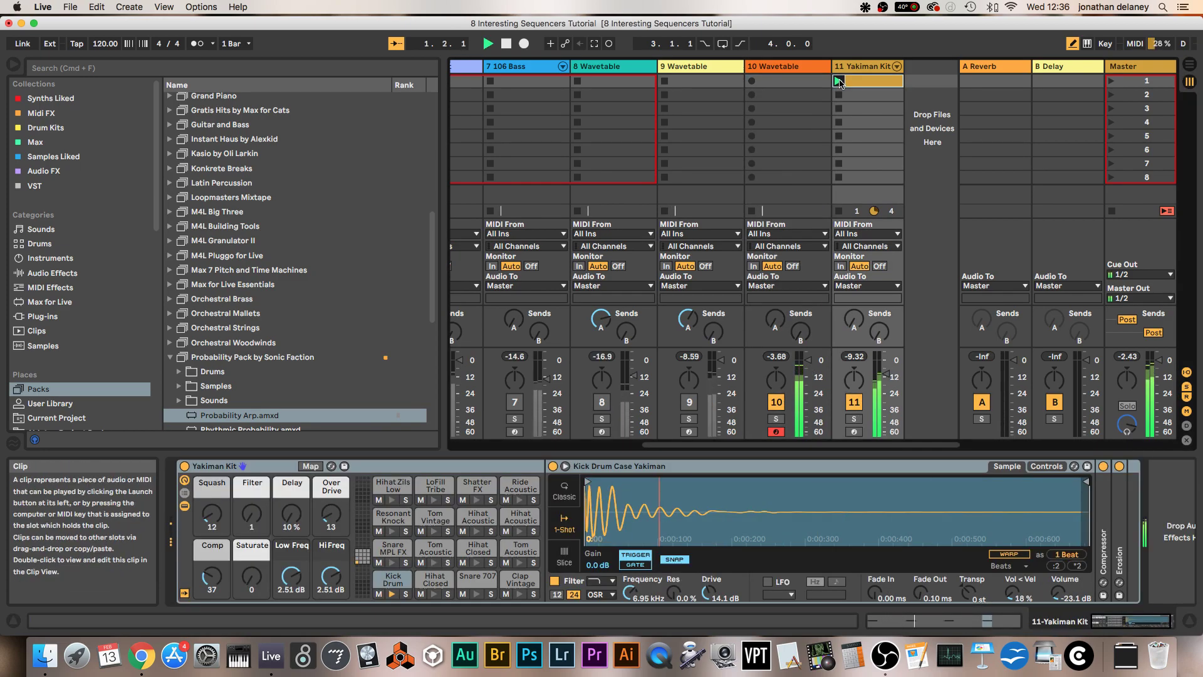
left_click(796, 68)
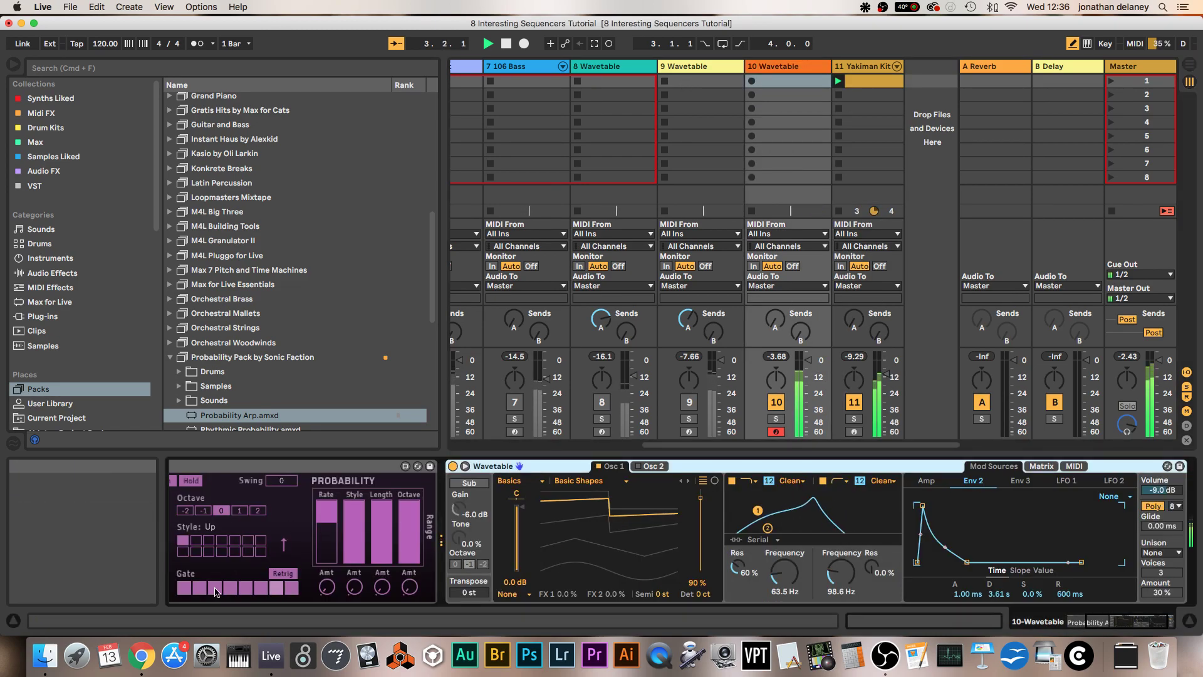
left_click(245, 594)
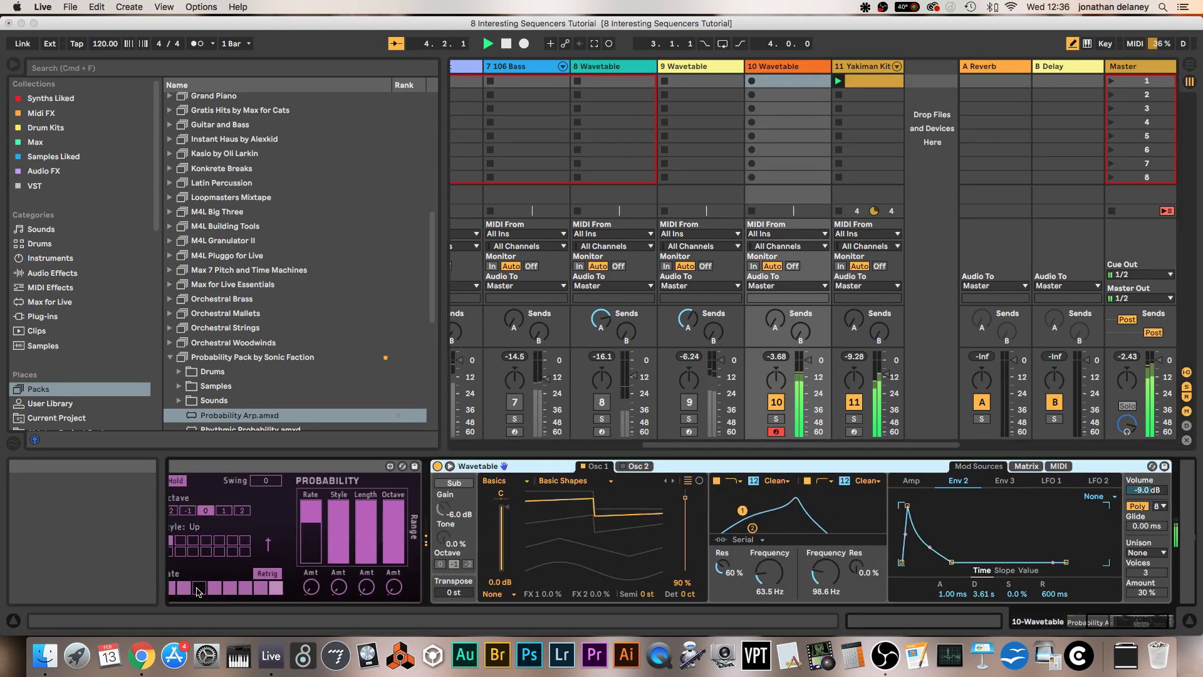
scroll(313, 564, "left", 5)
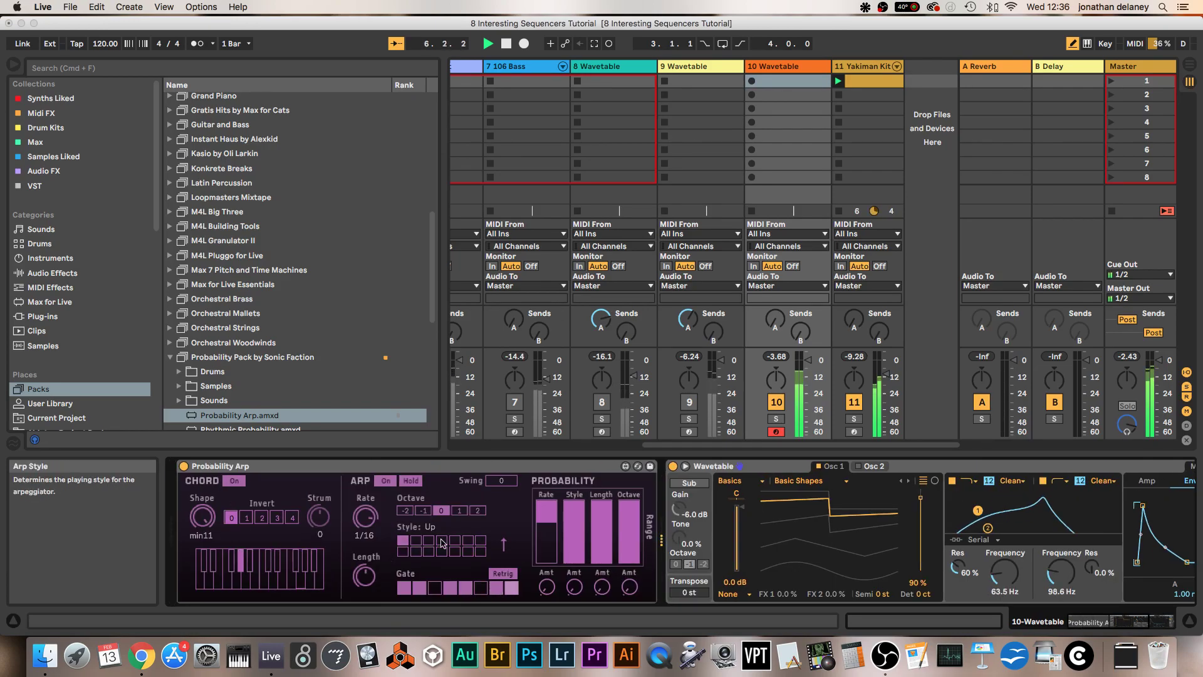
left_click(442, 540)
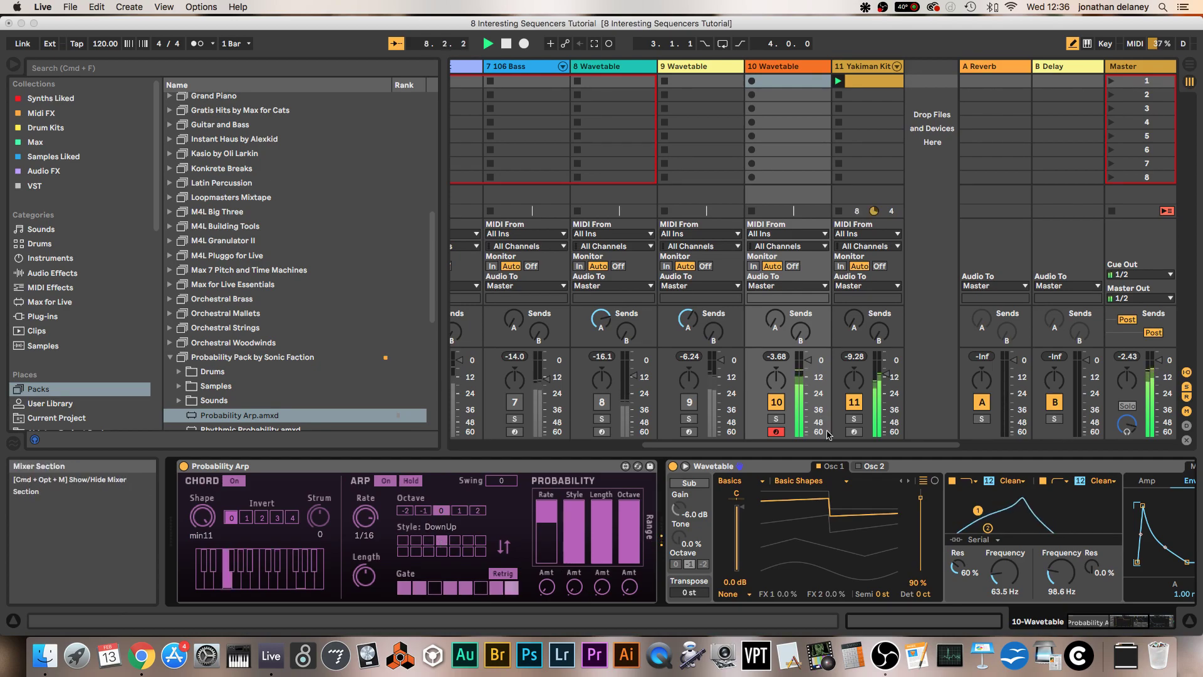
Raise send A on the 10 Wavetable track and turn on the Wavetable's sub oscillator.
left_click_drag(775, 321, 775, 307)
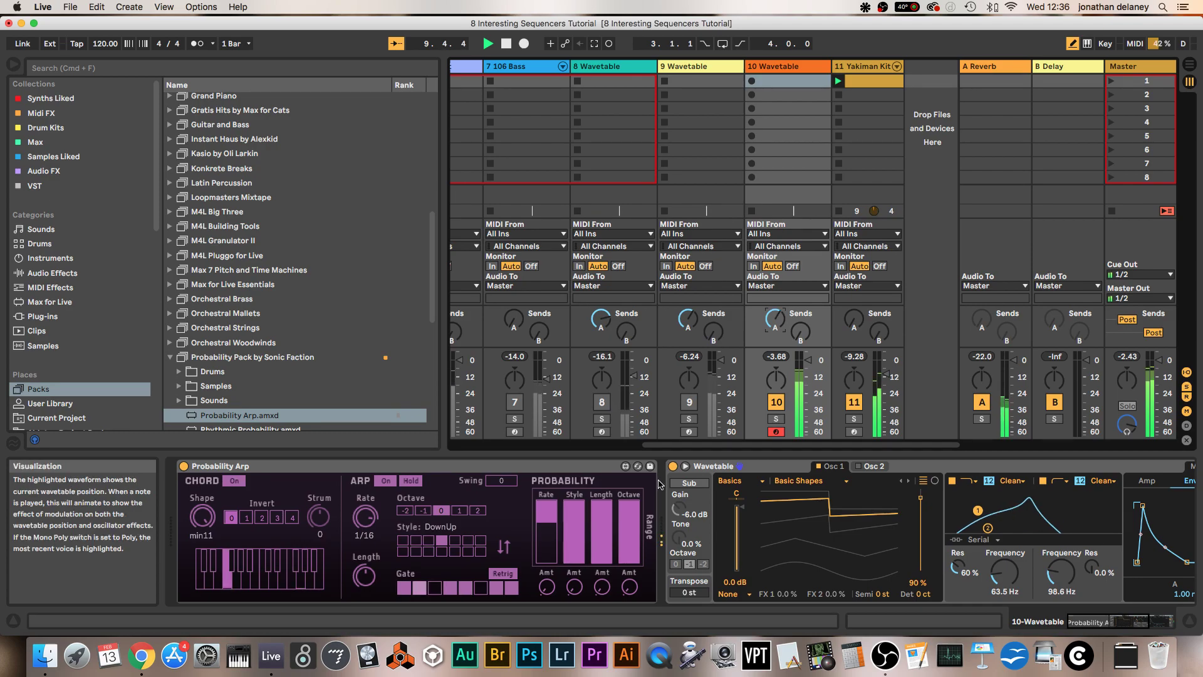
left_click(690, 483)
scroll(719, 550, "right", 5)
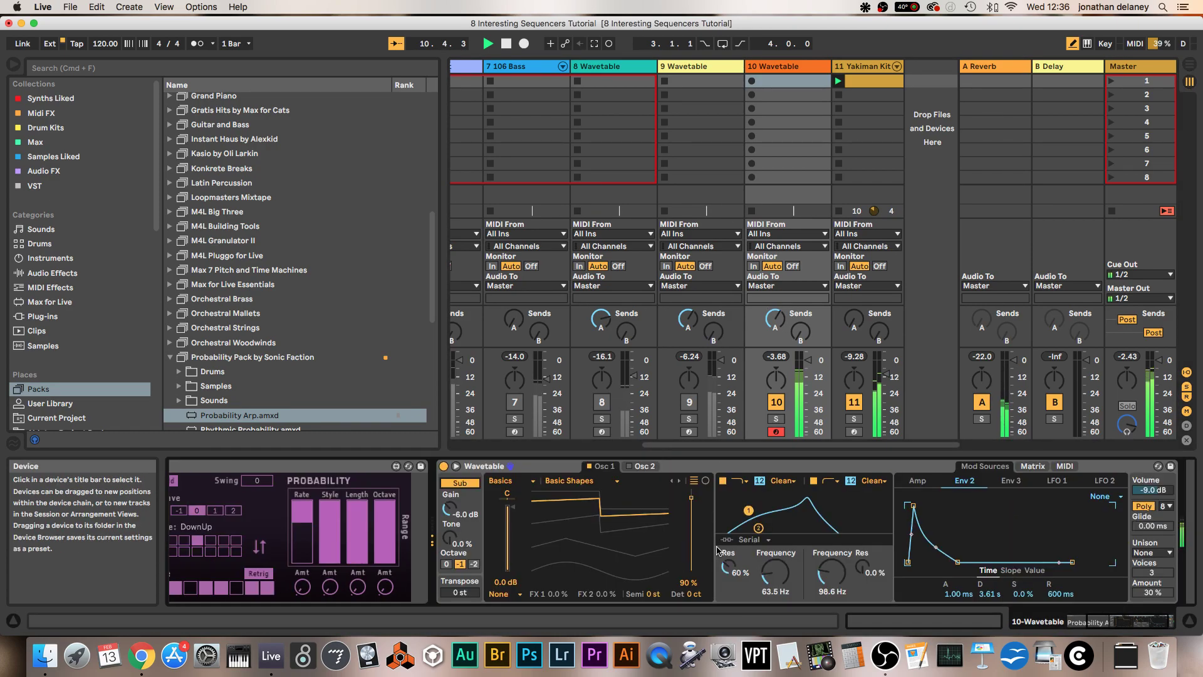
Set the wavetable position of the Wavetable's Osc 2 to 66%.
scroll(719, 551, "right", 1)
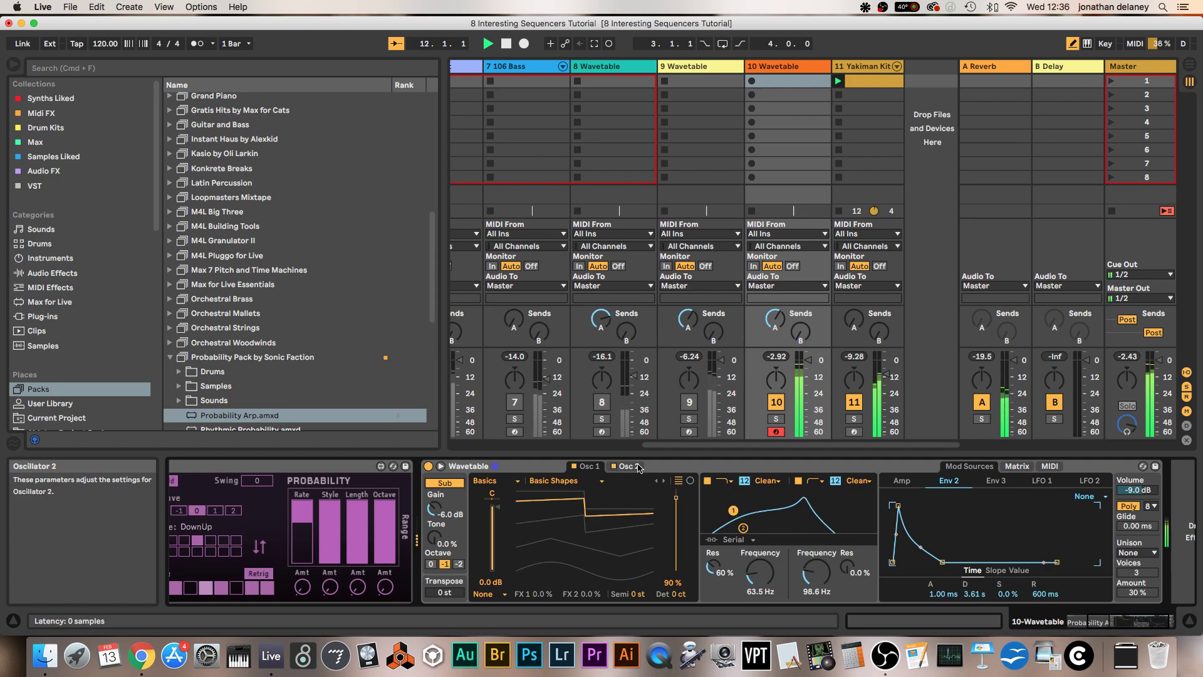
left_click(639, 468)
left_click_drag(677, 572, 676, 517)
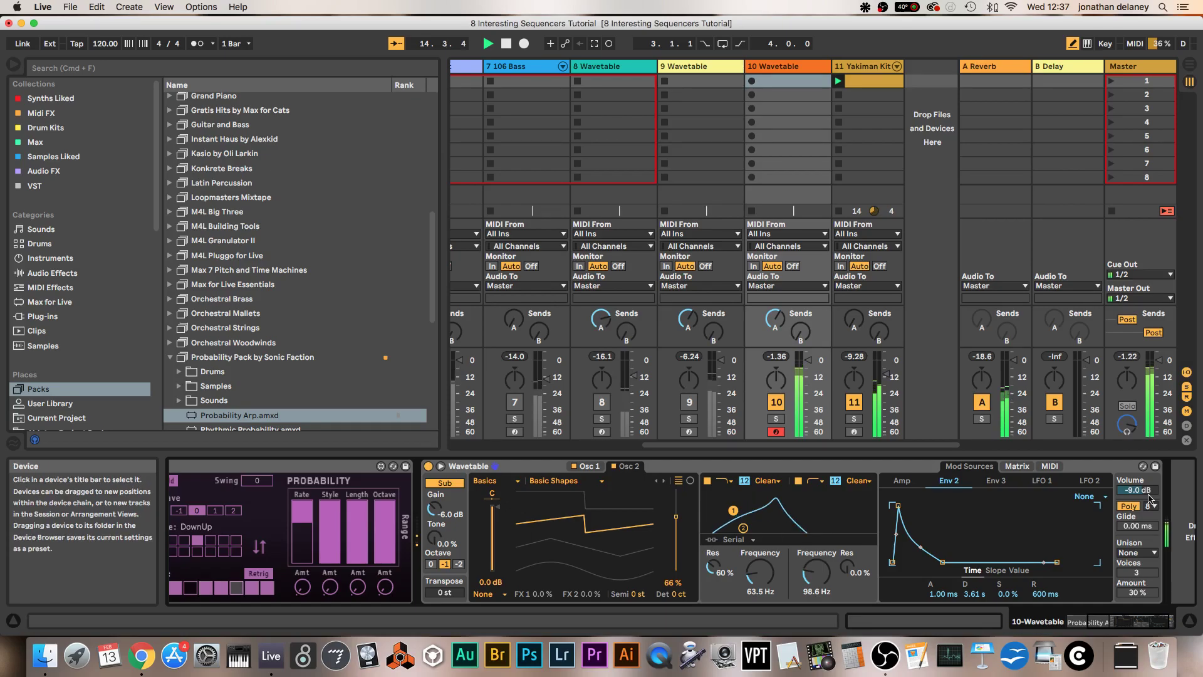
Lower the Wavetable's volume to -16 dB and set its first filter to 67.1 Hz with 66% resonance.
left_click_drag(1147, 491, 1147, 508)
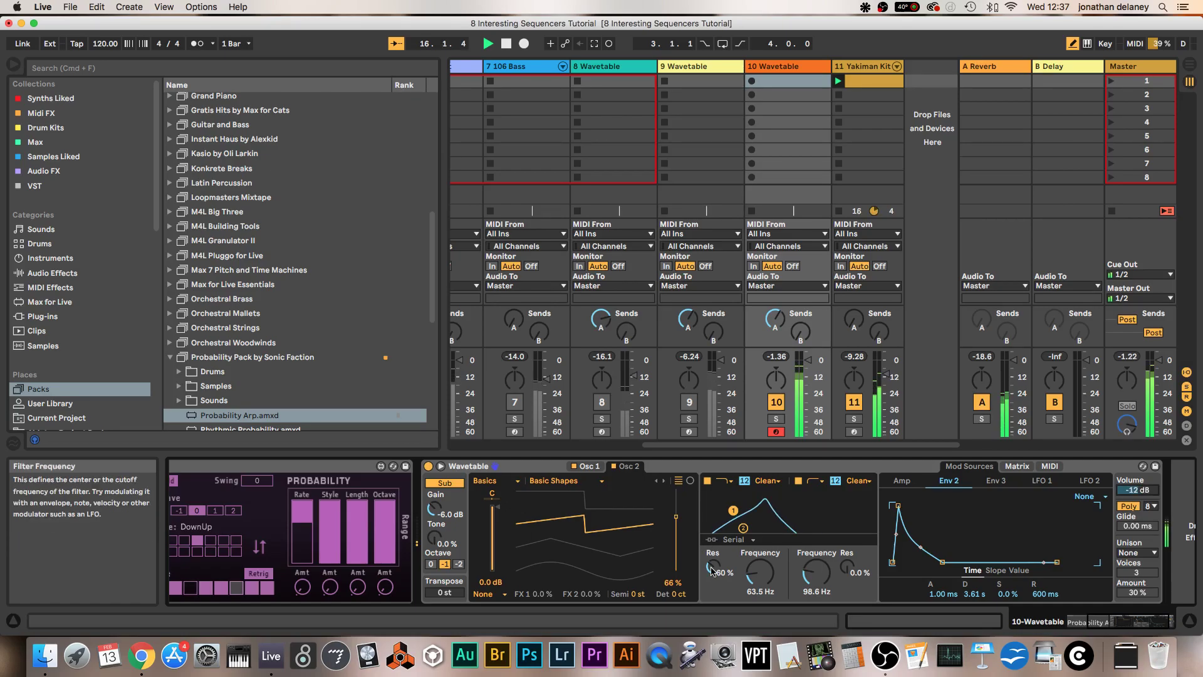
mouse_move(760, 572)
left_mouse_down()
mouse_move(759, 539)
mouse_move(760, 577)
left_mouse_up()
scroll(334, 579, "right", 2)
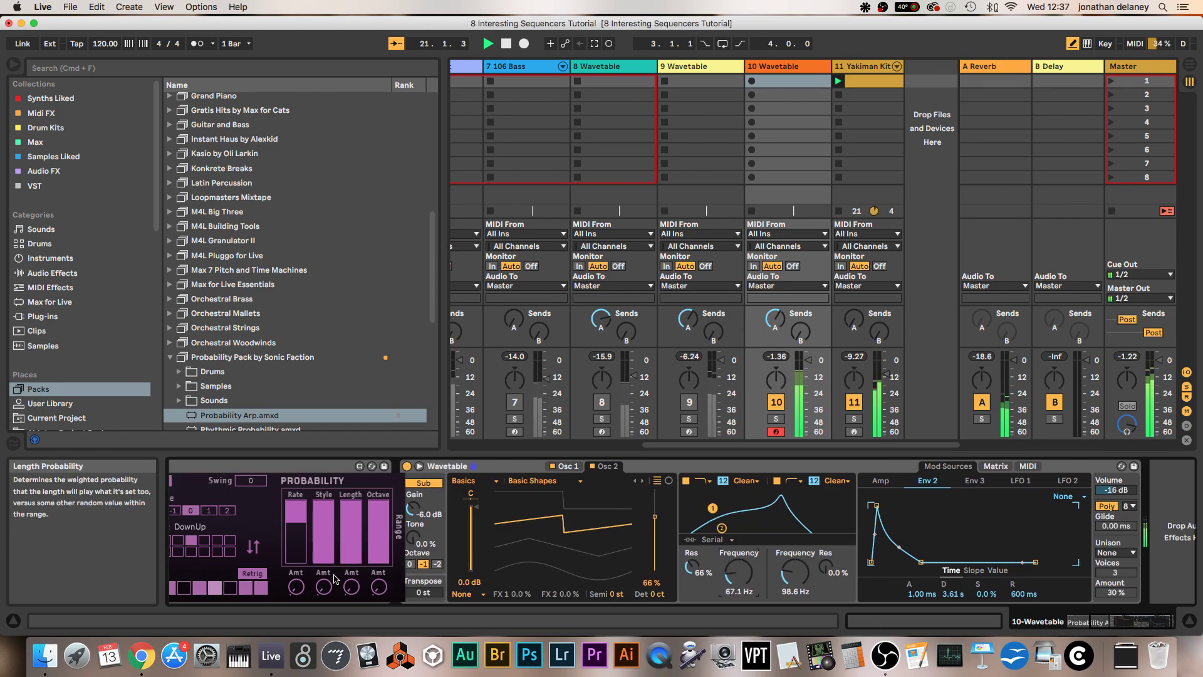
Narrow the Probability Arp's rate and style ranges, raise the style amount, set swing to 22 and stop playback.
scroll(337, 544, "left", 5)
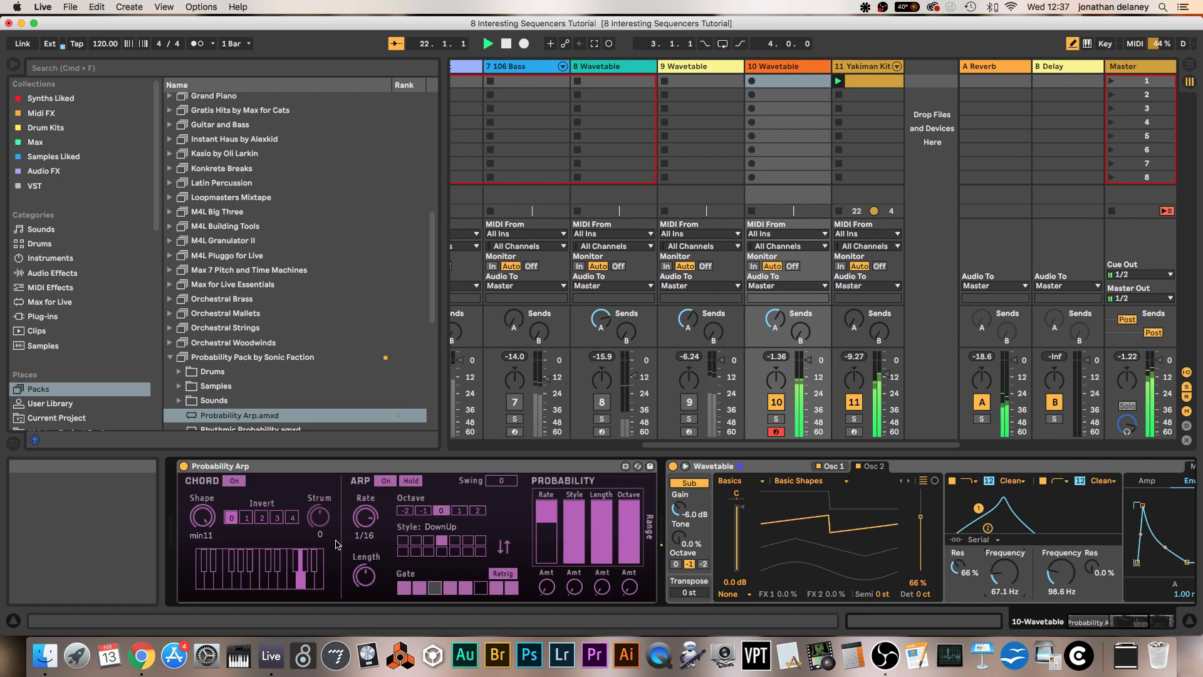
left_click(546, 530)
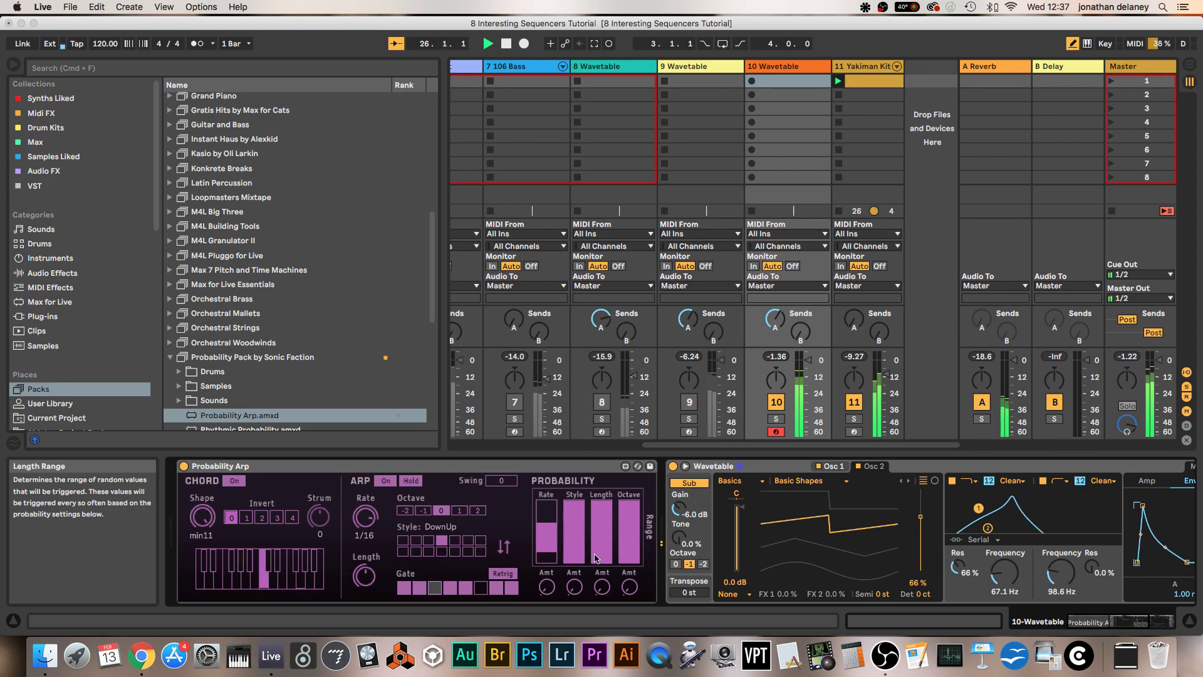
left_click_drag(574, 546, 575, 526)
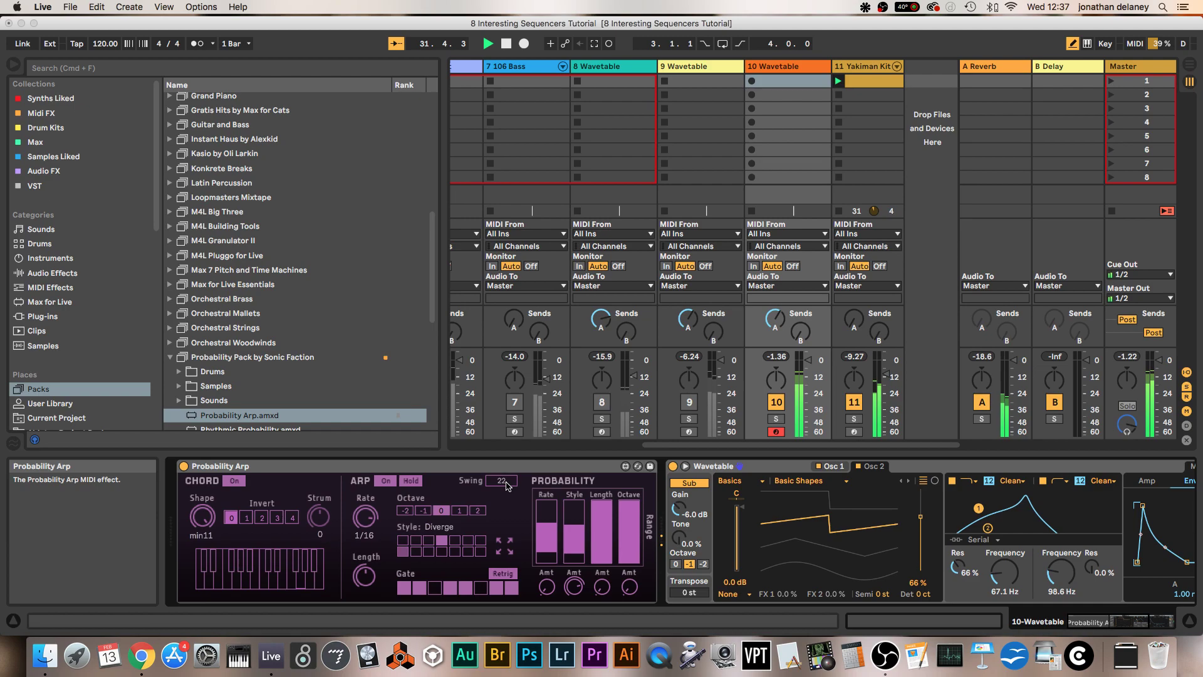
key("space")
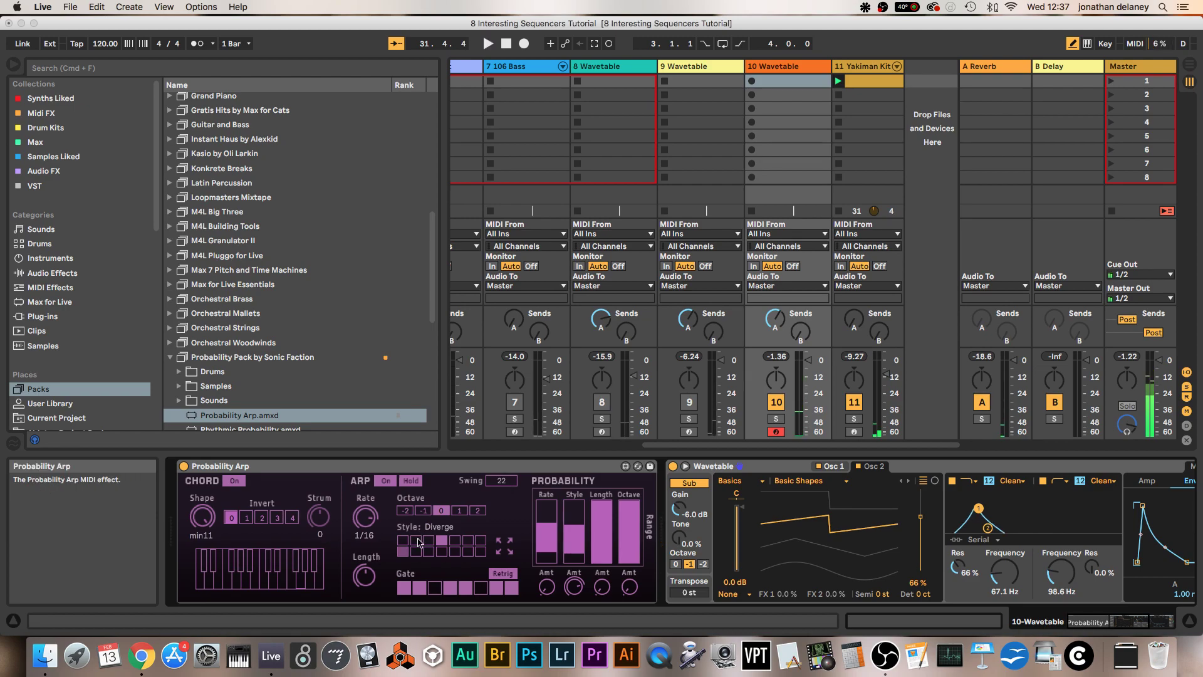
Hide the browser and mute the 10 Wavetable track.
scroll(570, 343, "left", 3)
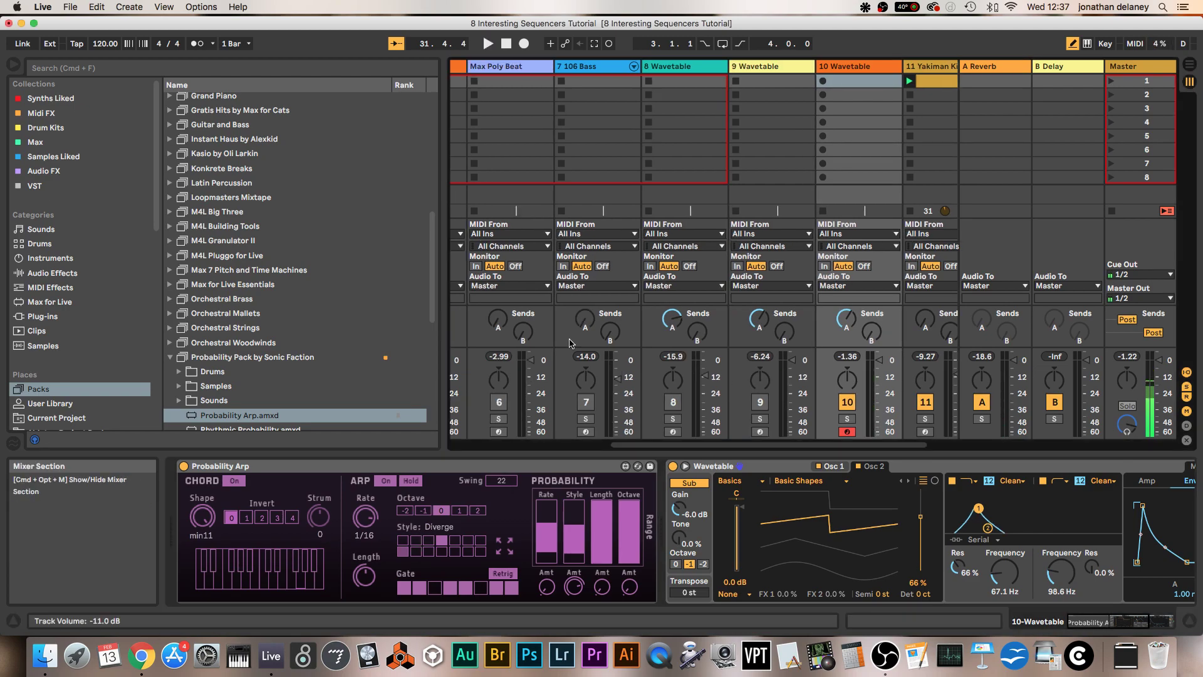
key("super+alt+b")
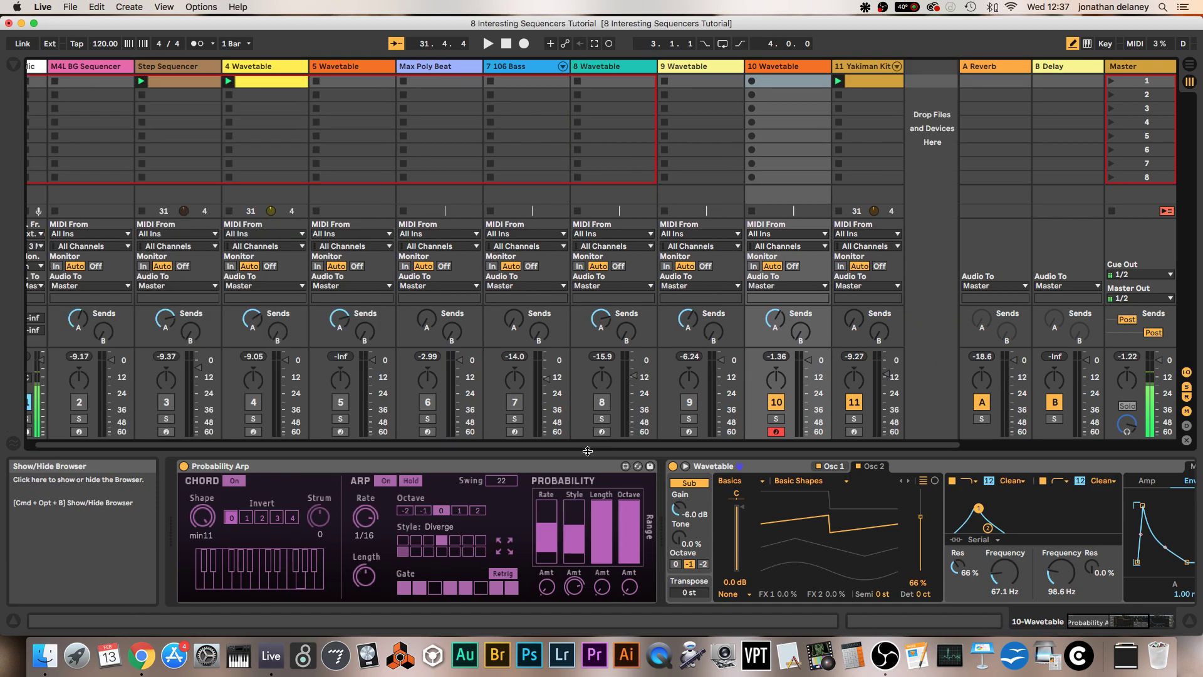
left_click(777, 403)
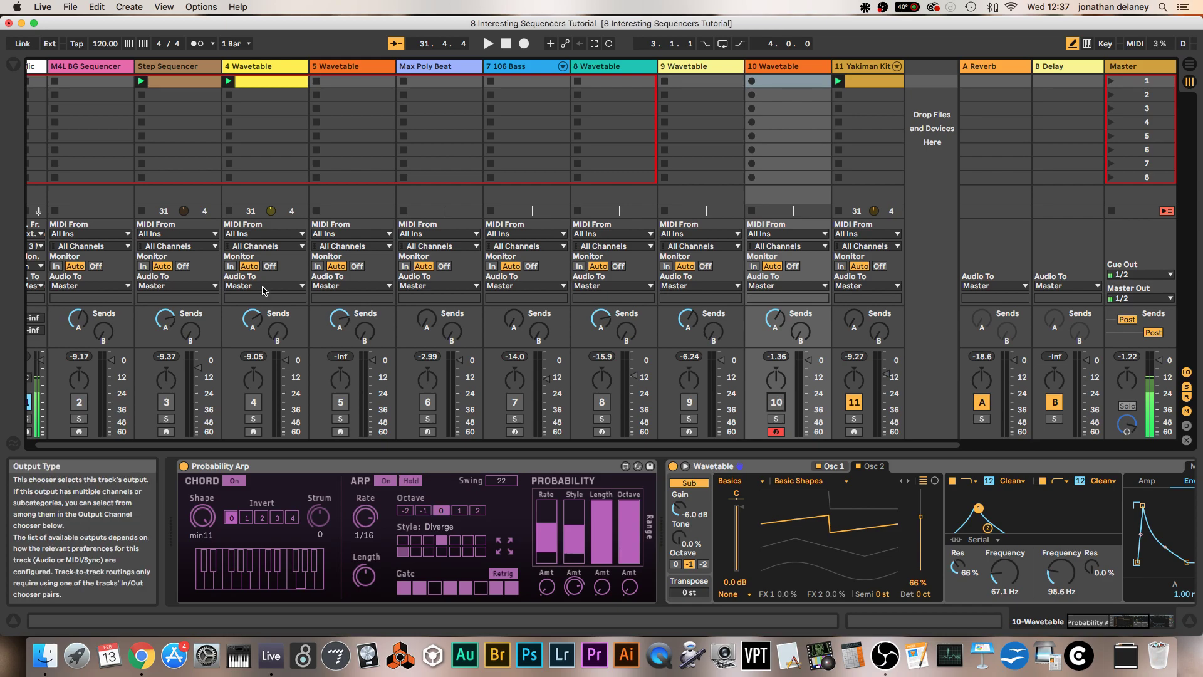
Show the M4L BG Sequencer track's devices, unmute that track and mute the 11 Yakiman Kit track.
scroll(282, 302, "left", 1)
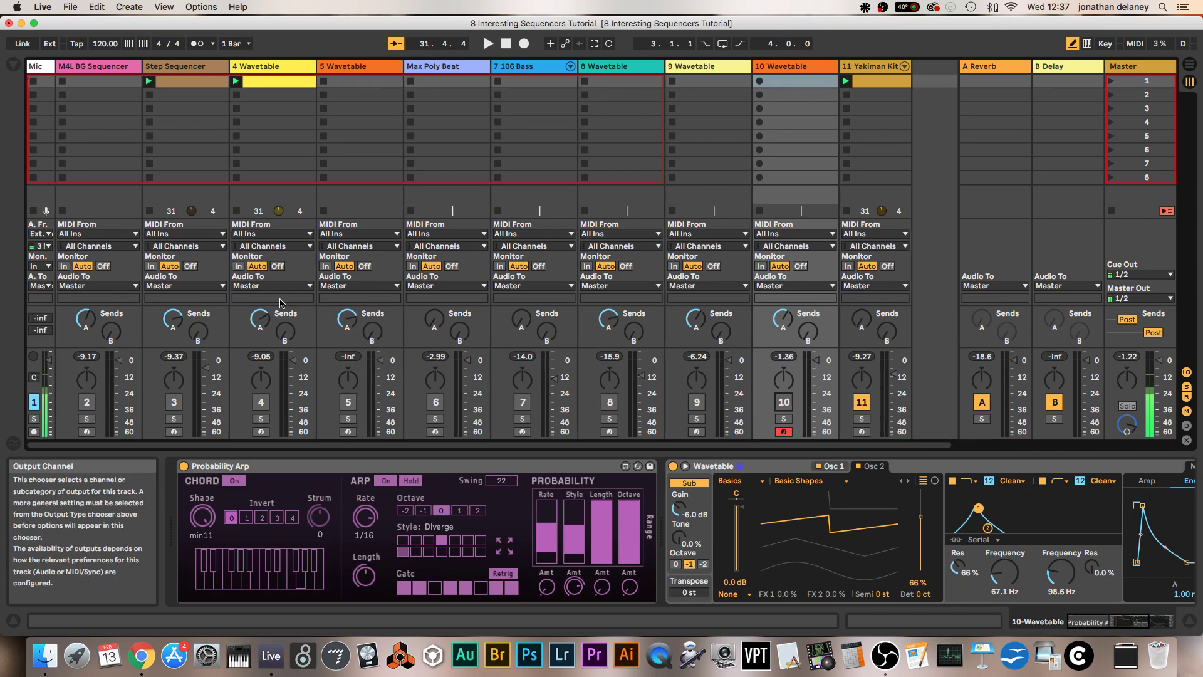
left_click(78, 66)
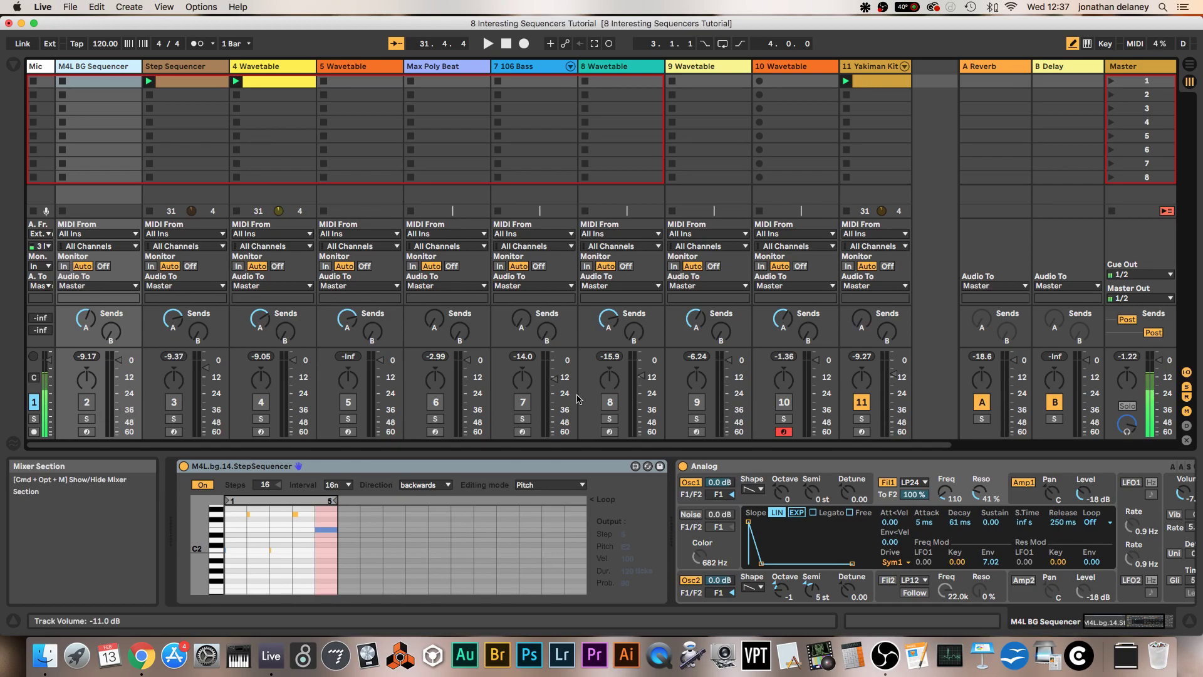
left_click(87, 402)
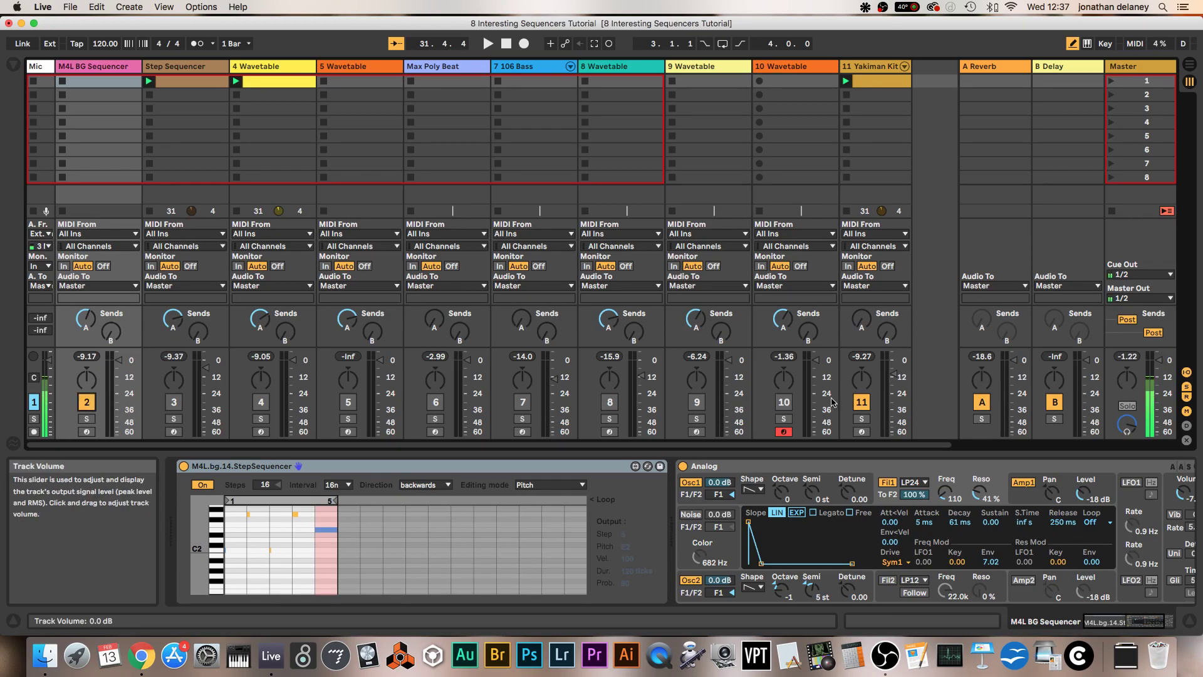
left_click(862, 401)
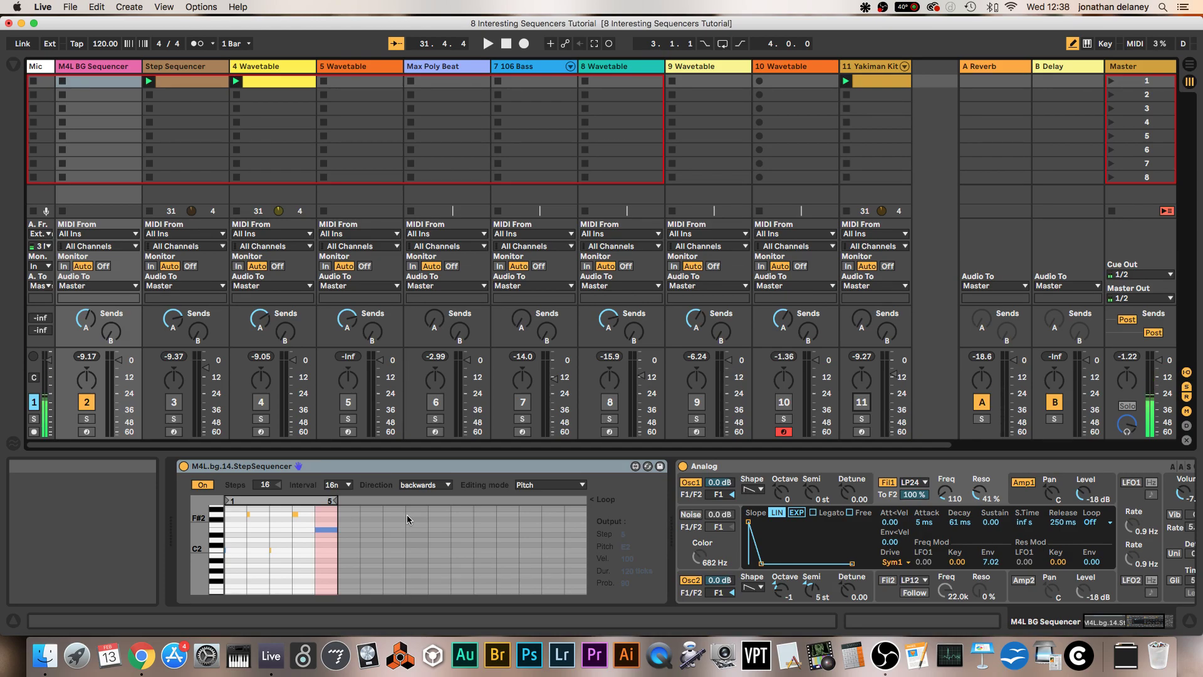
Play the step sequencer briefly, try a step count of 10 and set it back to 16.
key("space")
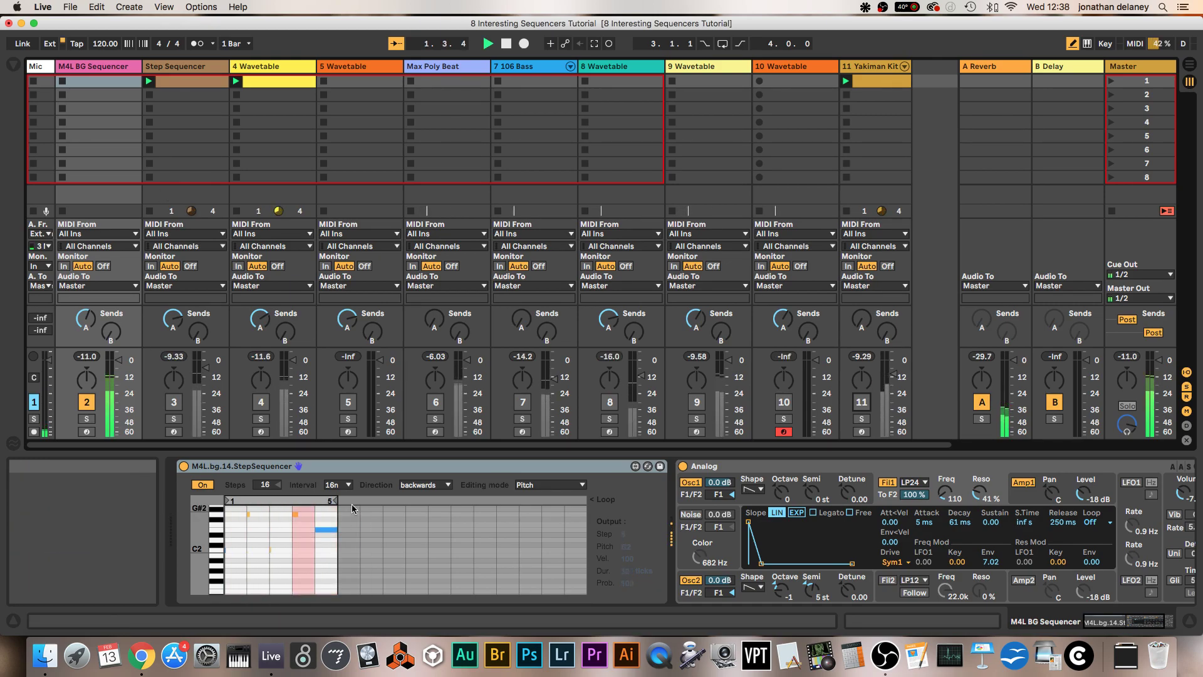
key("space")
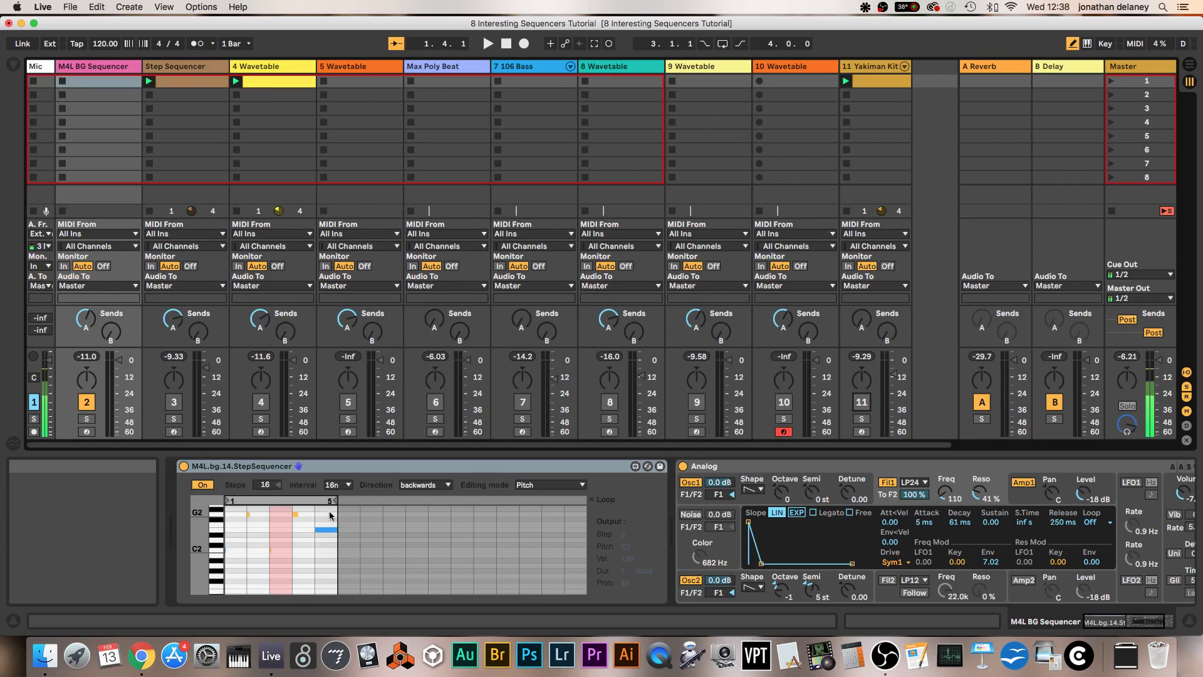
mouse_move(273, 492)
left_mouse_down()
mouse_move(272, 462)
mouse_move(273, 496)
left_mouse_up()
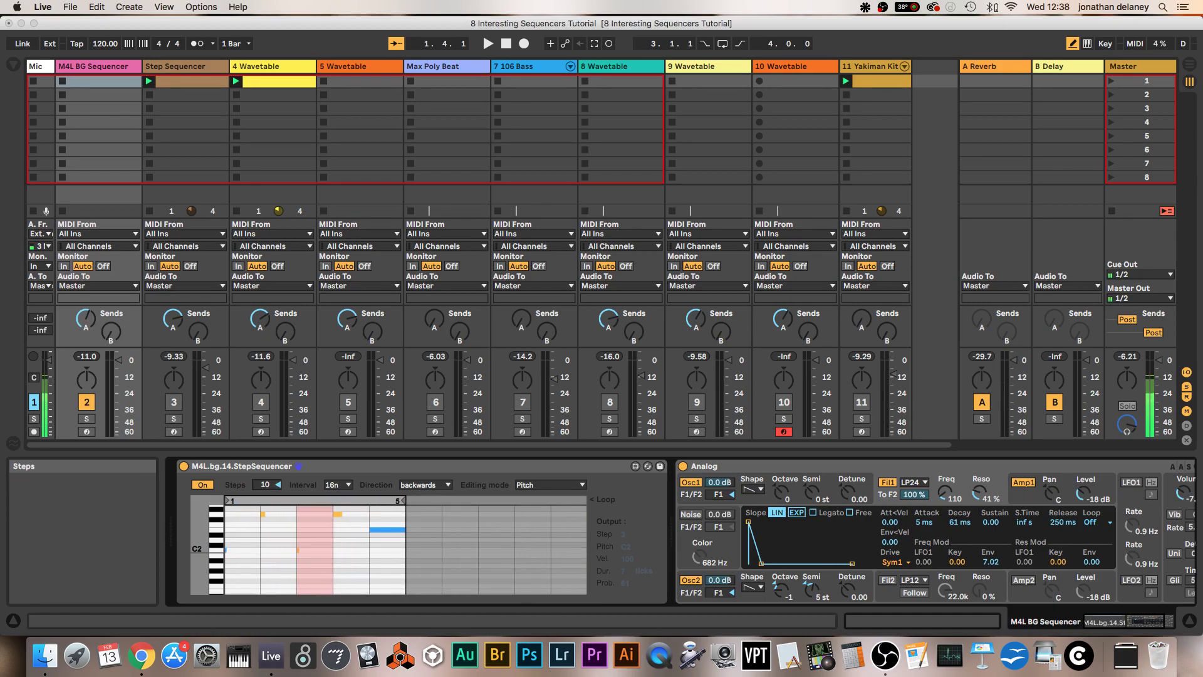
left_click_drag(279, 487, 280, 483)
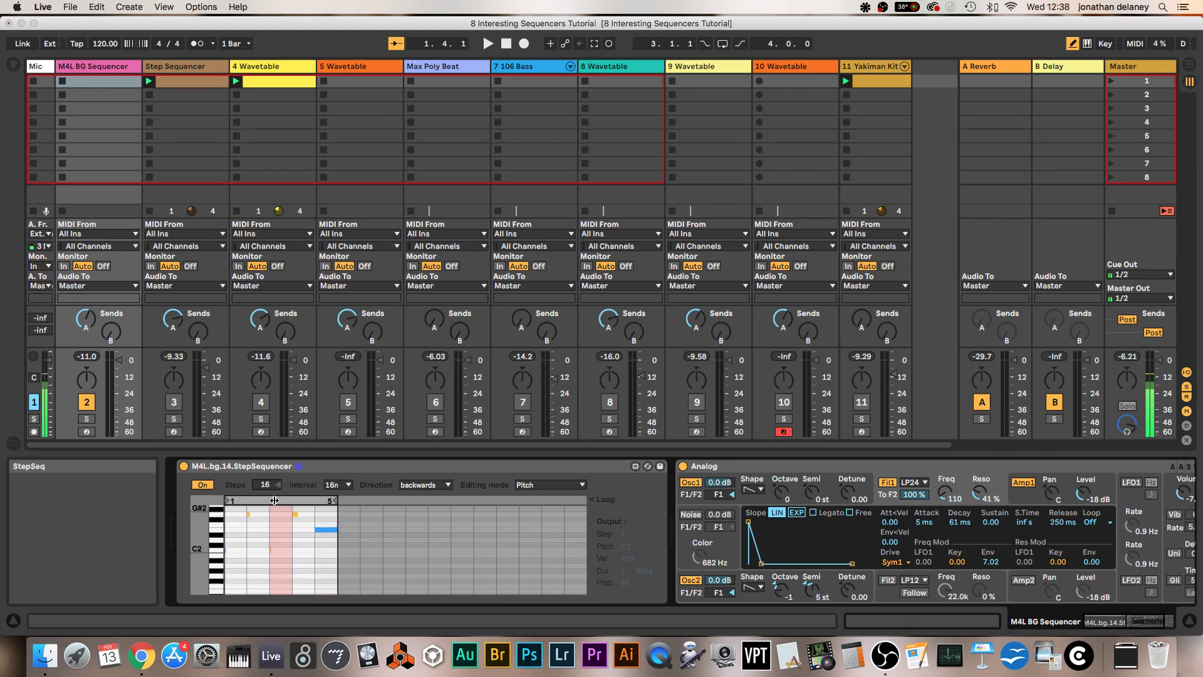
Try loop ranges of steps 4 to 8 and steps 2 to 4 in the step sequencer, playing back each one.
left_click_drag(274, 500, 374, 510)
key("space")
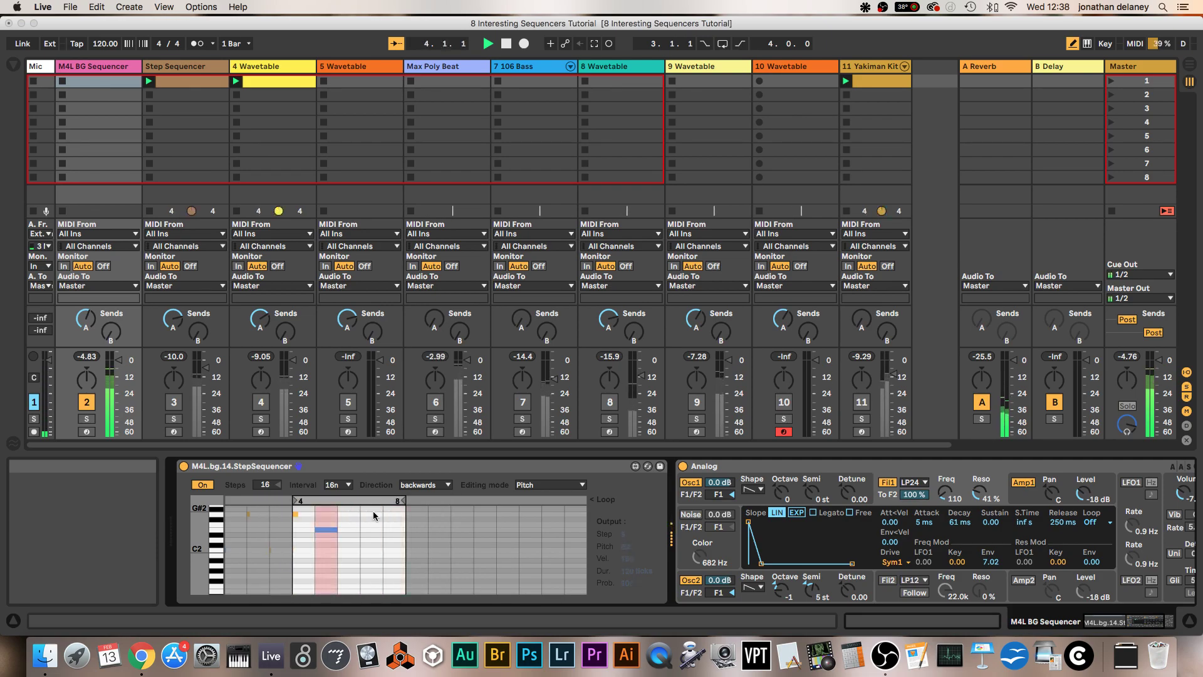
left_click_drag(405, 500, 298, 502)
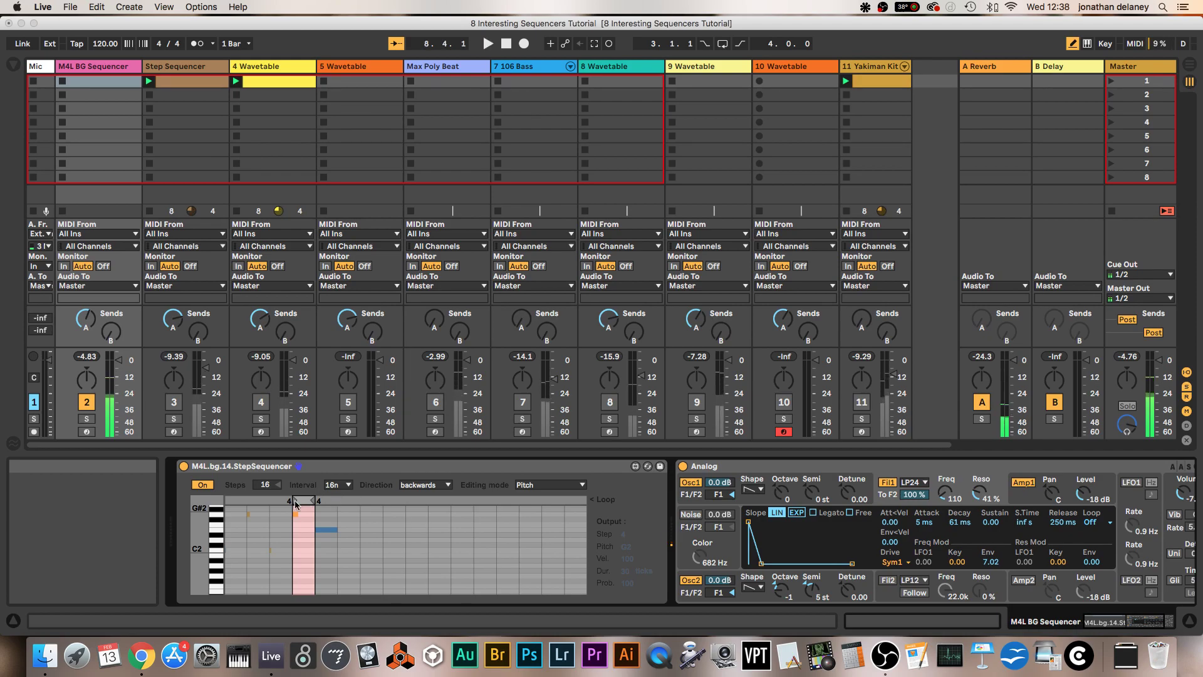
left_click_drag(295, 500, 268, 513)
key("space")
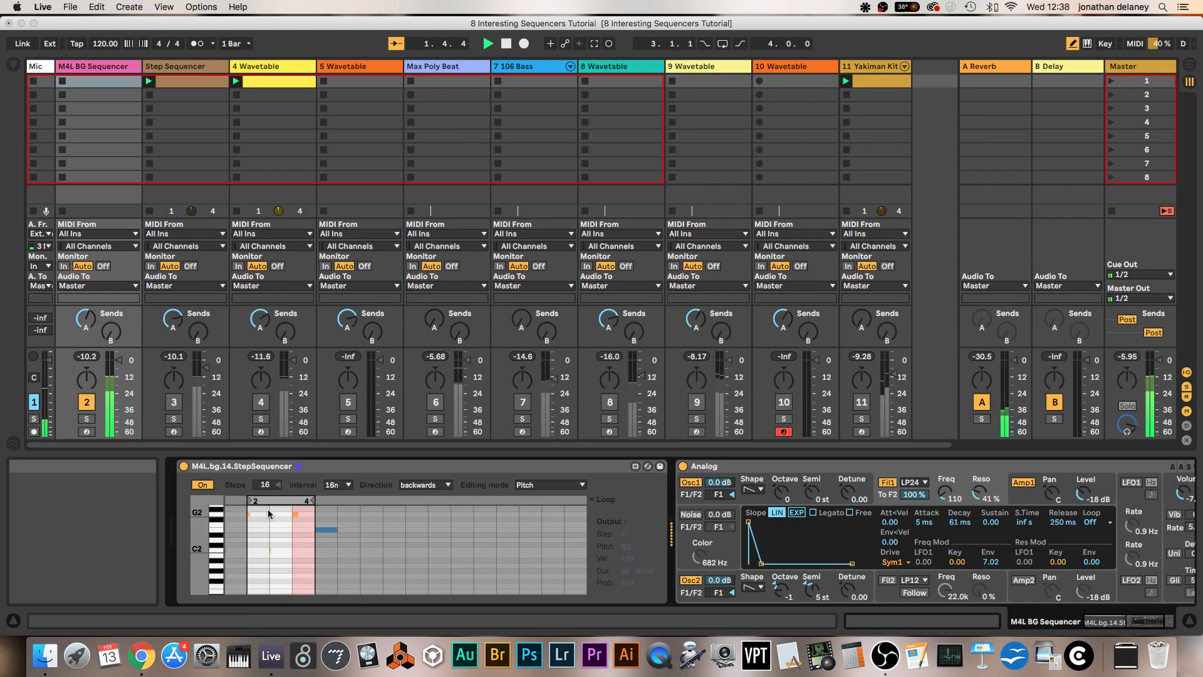
key("space")
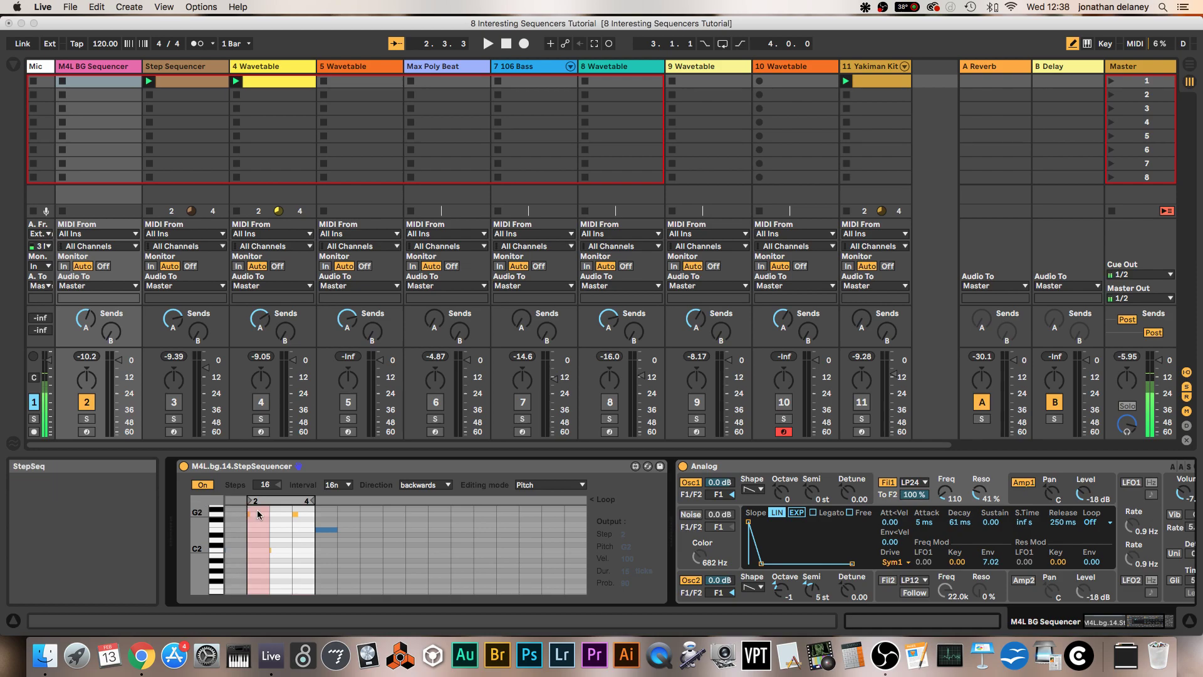
Switch the step sequencer's editing mode to Velocity and play the sequence.
left_click(564, 492)
left_click(563, 511)
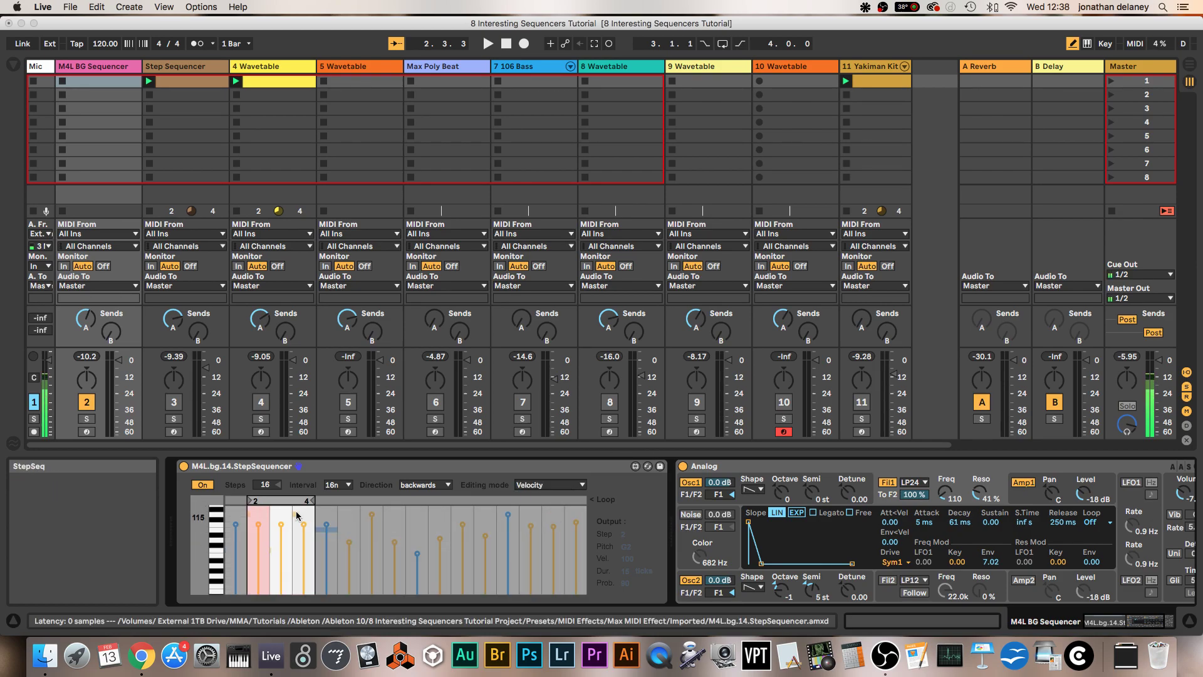
key("space")
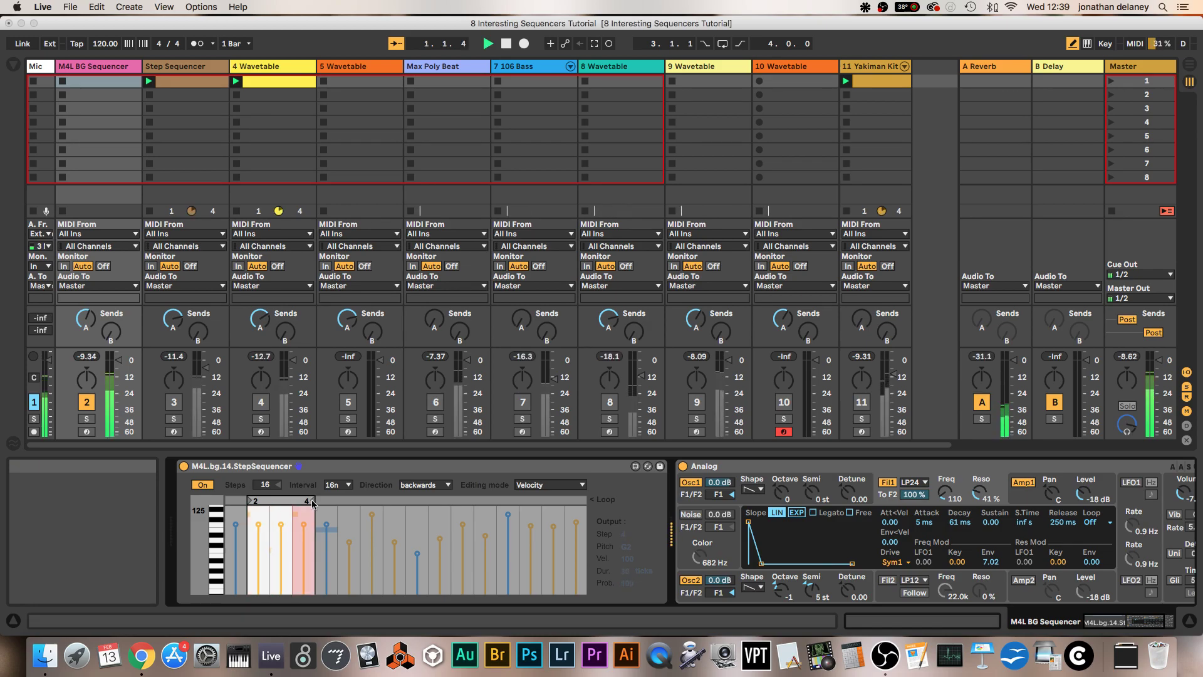
Try loop ranges of steps 2 to 5 and steps 1 to 9 in the step sequencer, listening to the playback.
mouse_move(311, 500)
left_mouse_down()
mouse_move(475, 500)
mouse_move(319, 505)
mouse_move(330, 509)
left_mouse_up()
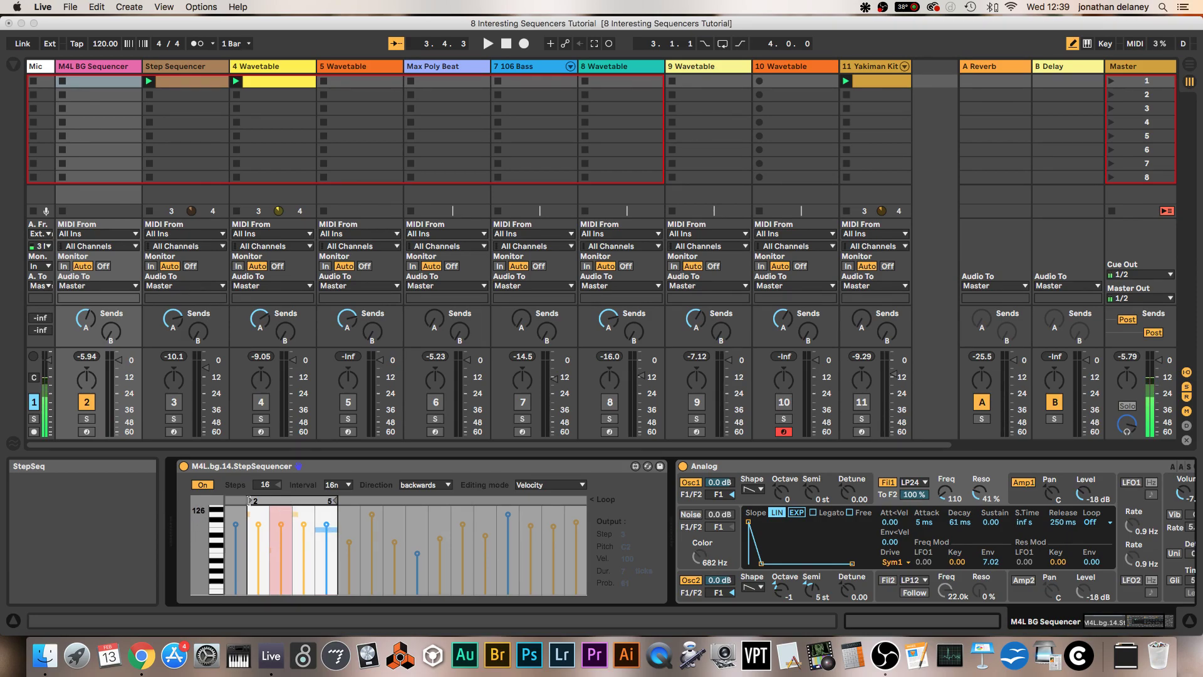
left_click_drag(249, 501, 227, 500)
left_click_drag(334, 501, 419, 502)
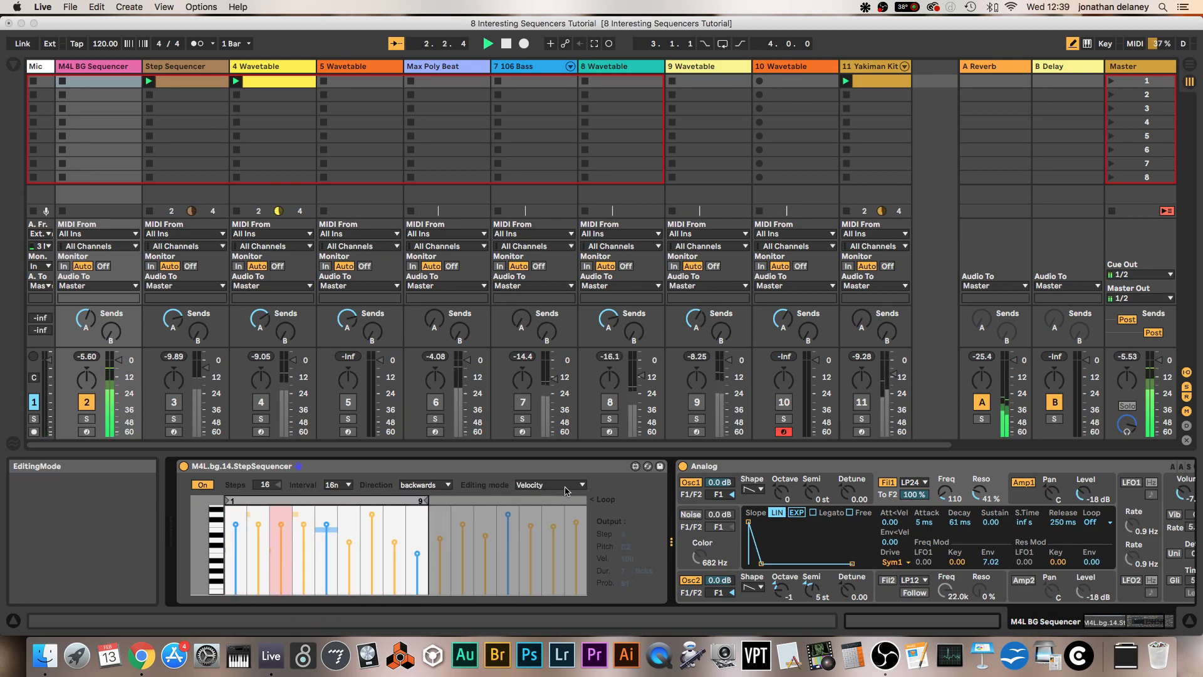
Switch the step sequencer's editing mode to Pitch and shorten the loop to steps 1 to 5.
left_click(539, 485)
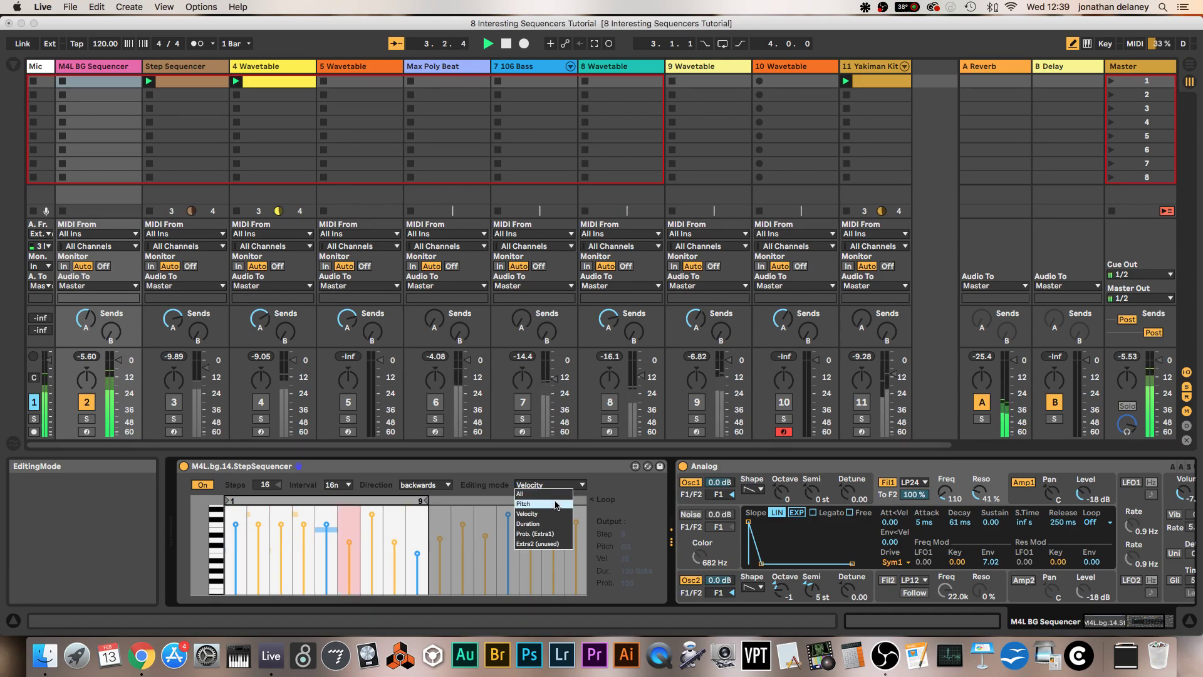
left_click(552, 503)
left_click_drag(424, 498, 337, 500)
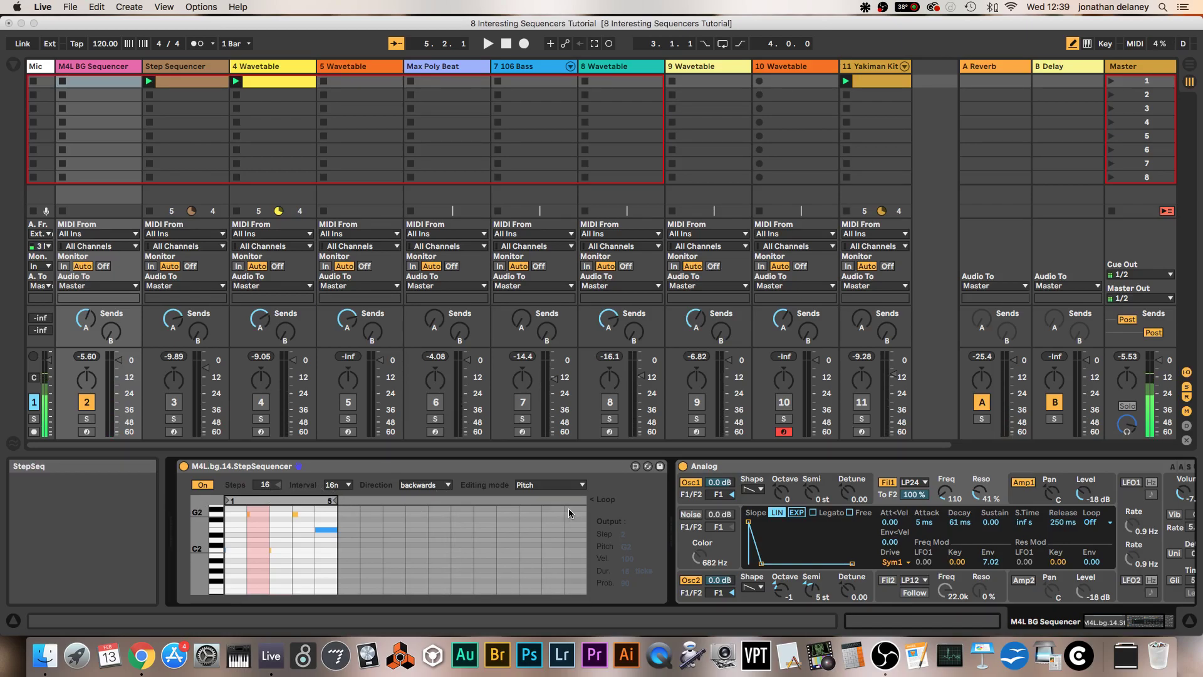
Set the step sequencer's interval to 16nd, unmute the 11 Yakiman Kit track and play both together.
left_click(349, 488)
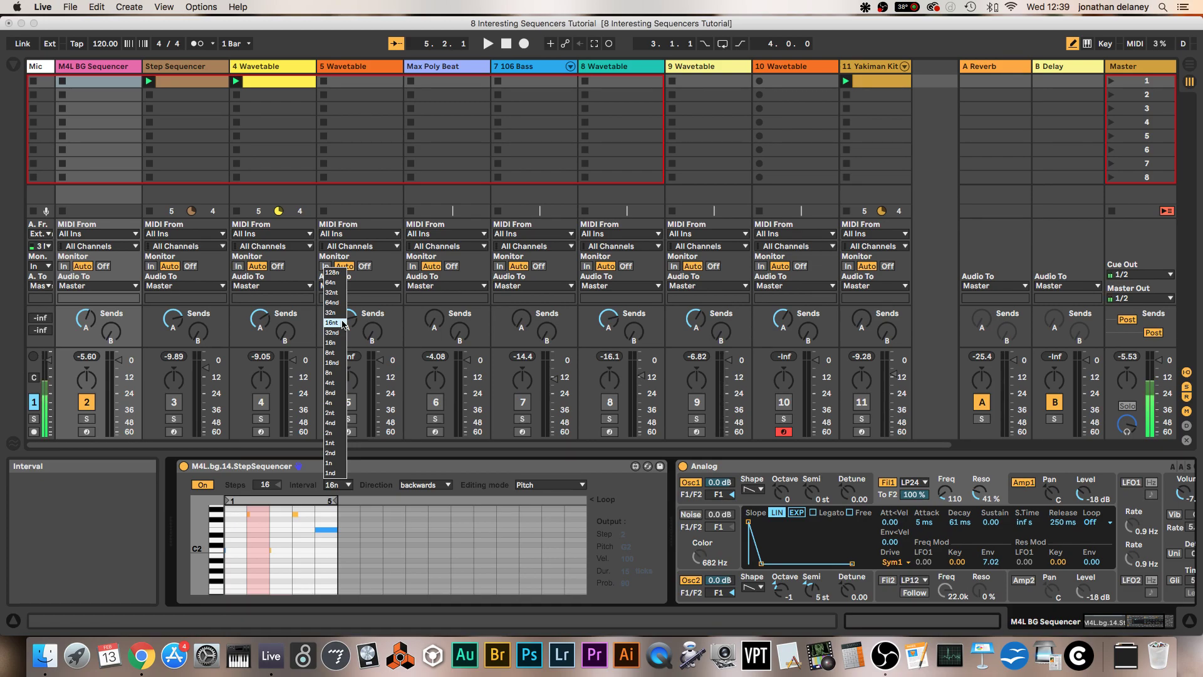
left_click(342, 363)
key("space")
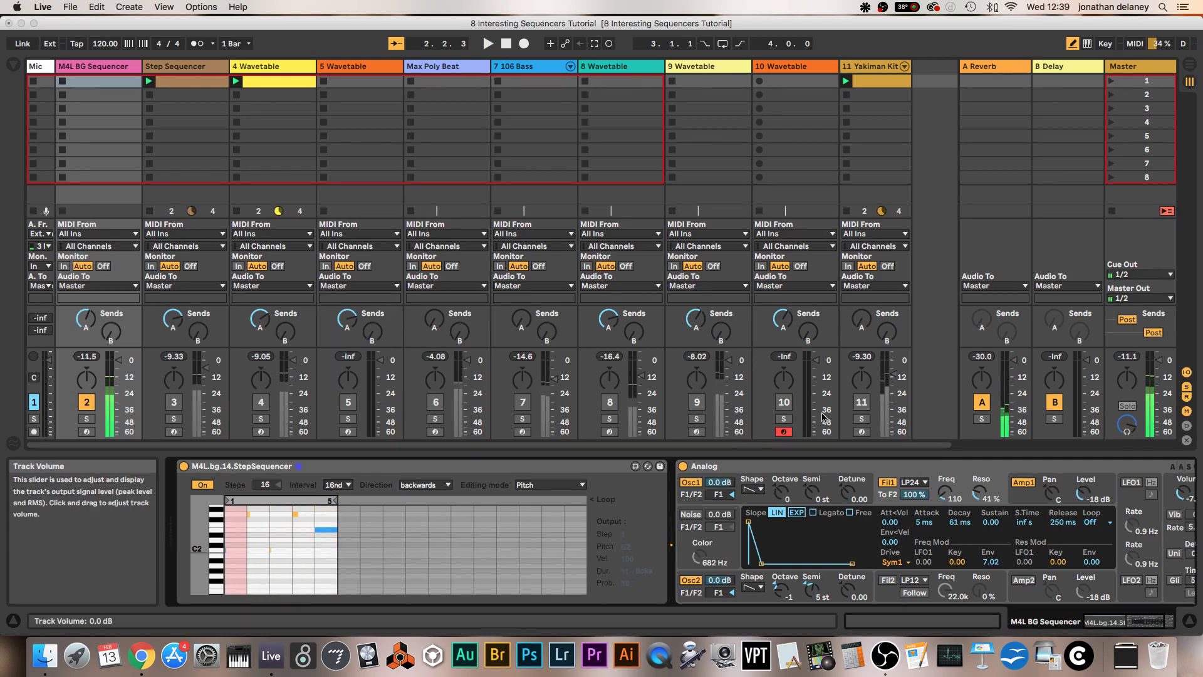
left_click(862, 402)
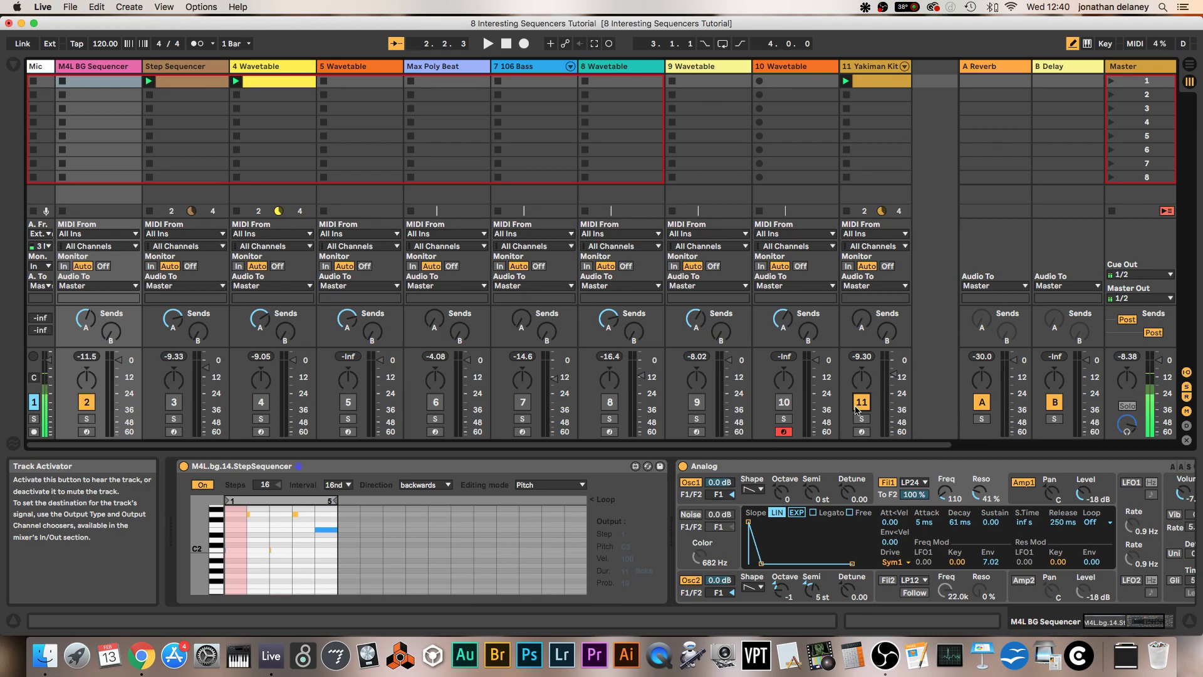
key("space")
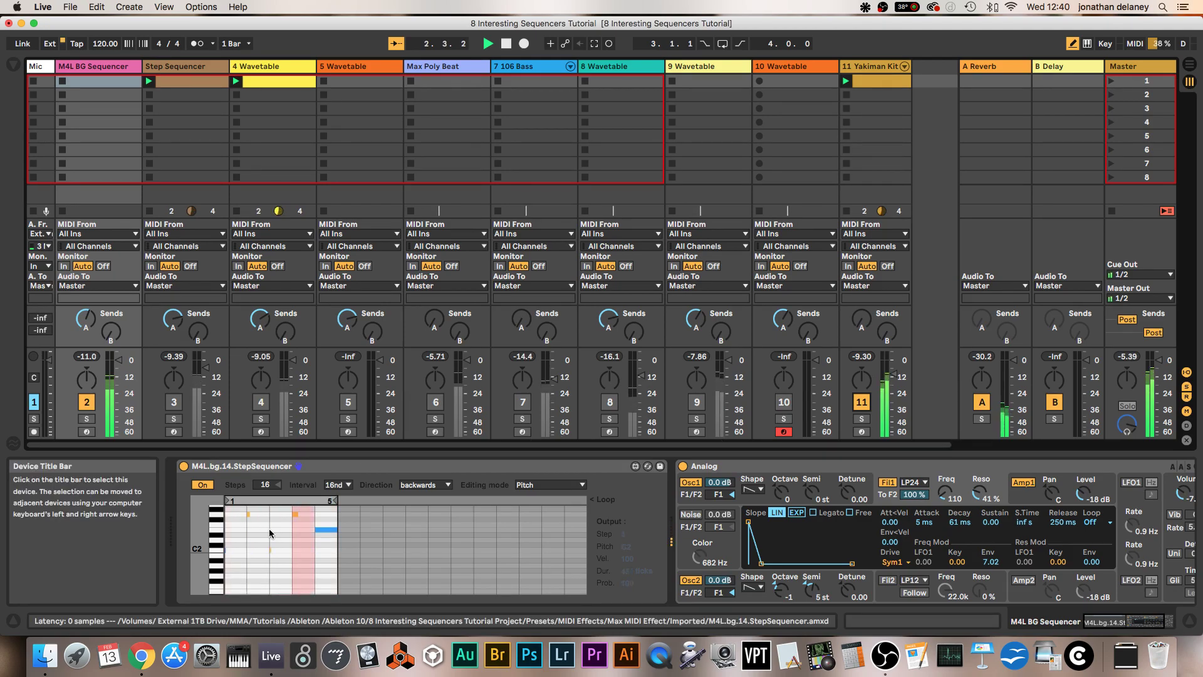
Try the step sequencer's 16n and 16nt intervals against the drum track.
left_click(349, 487)
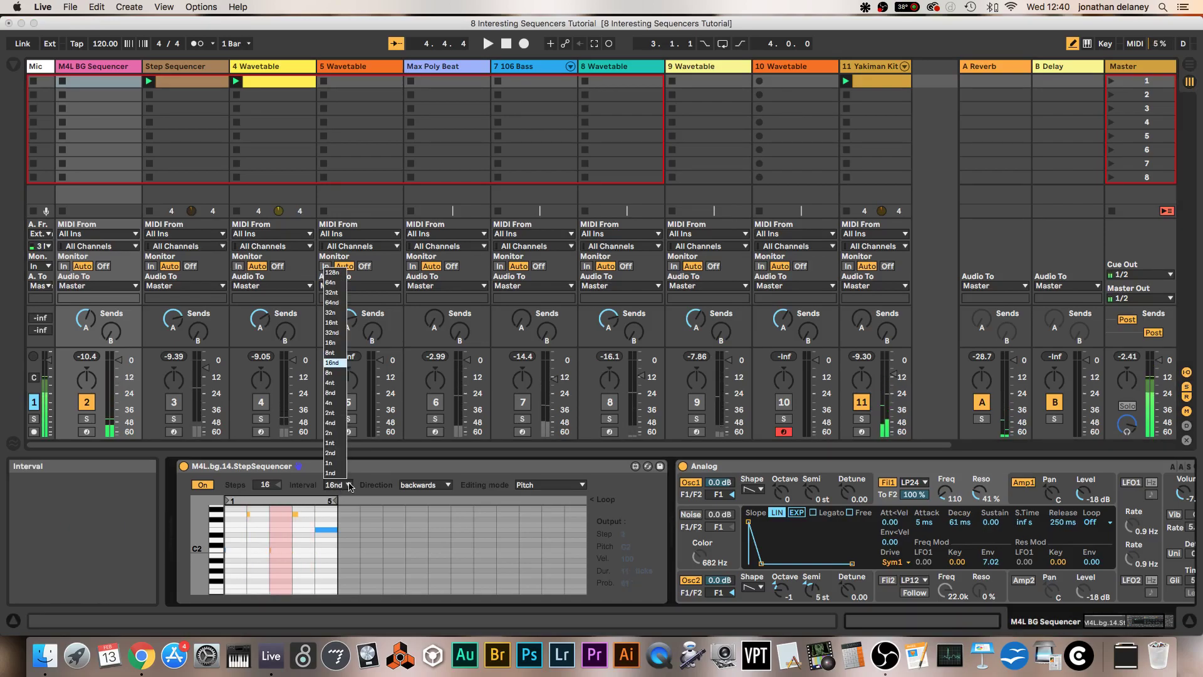
left_click(330, 344)
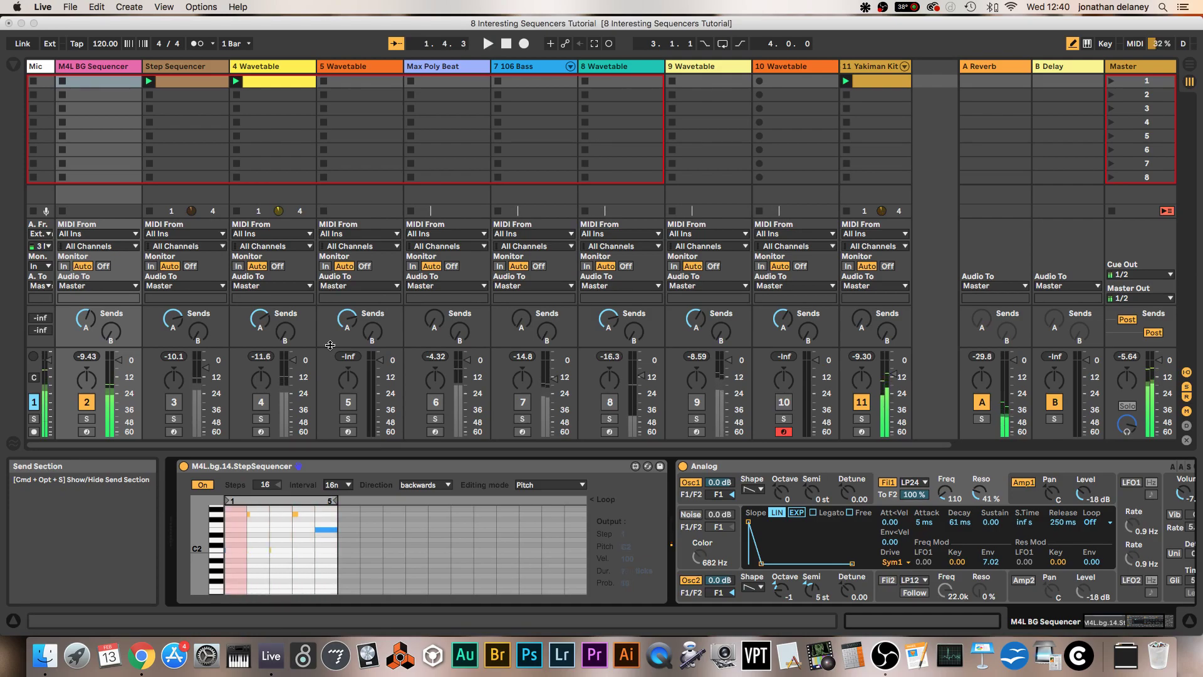
key("space")
left_click(344, 485)
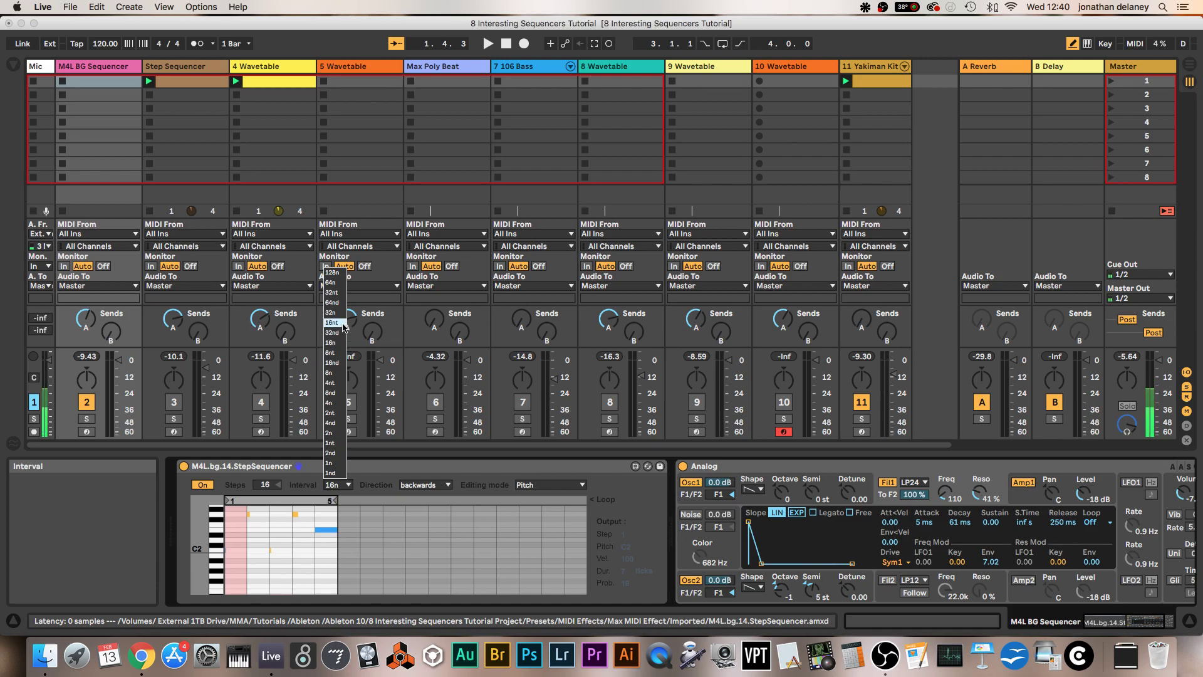
left_click(342, 323)
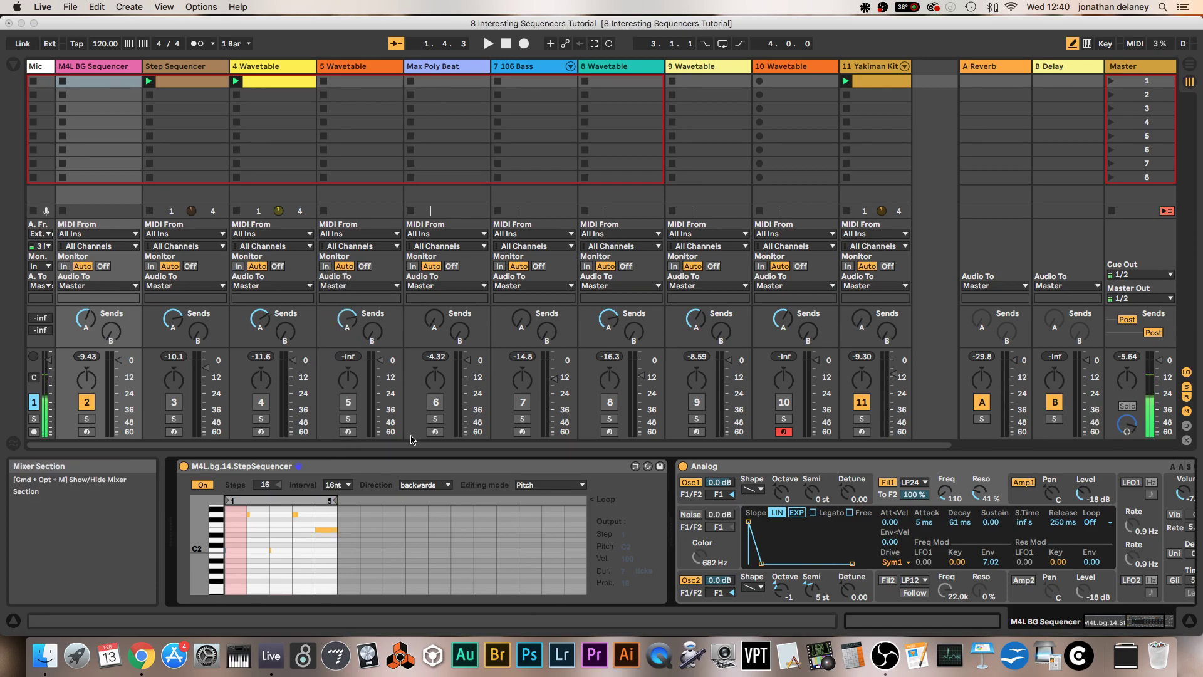
Set the step sequencer's interval to 8nt and play it with the drums.
left_click(348, 486)
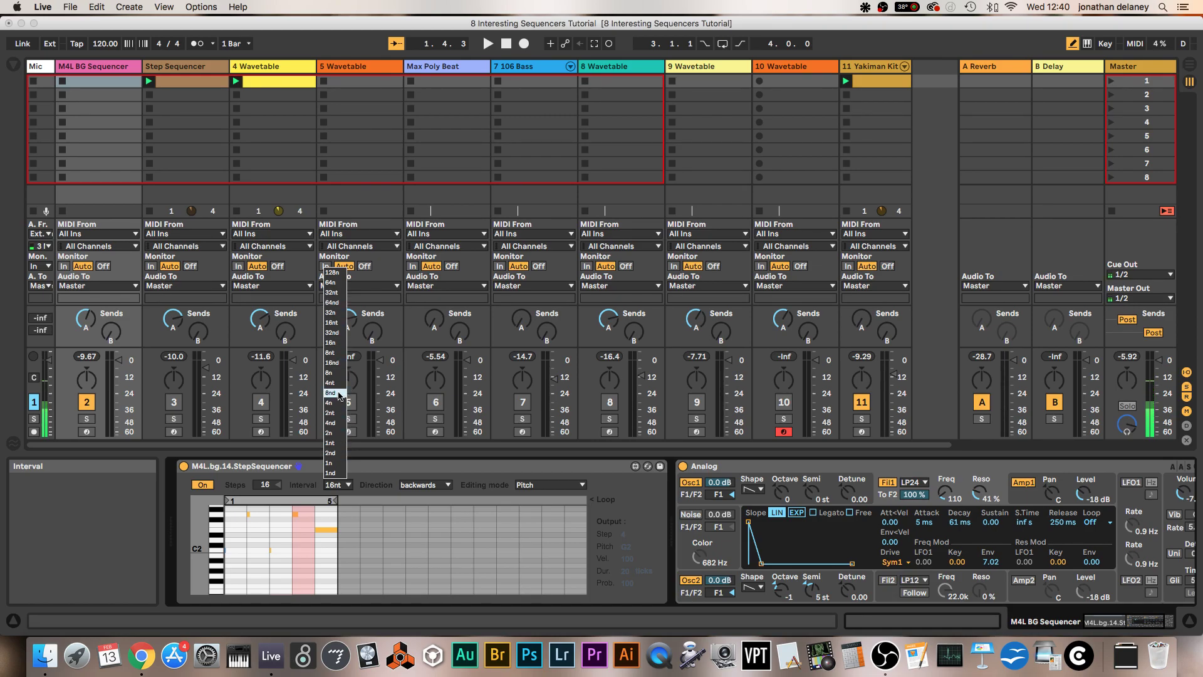
left_click(337, 354)
key("space")
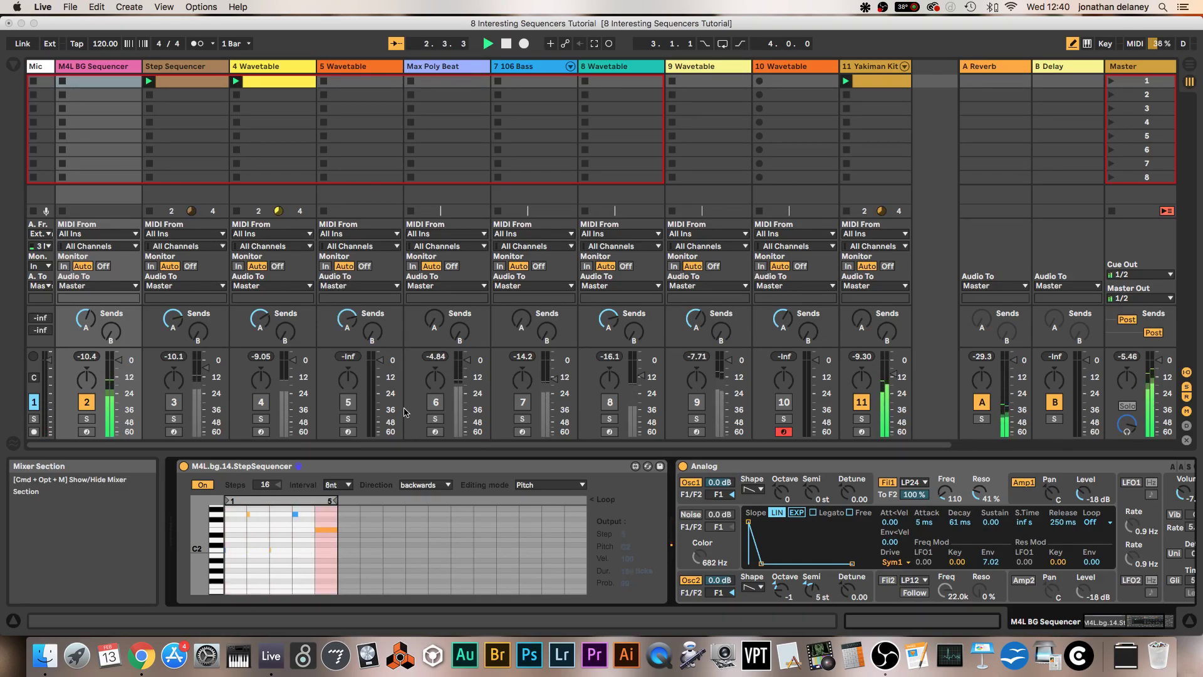
key("space")
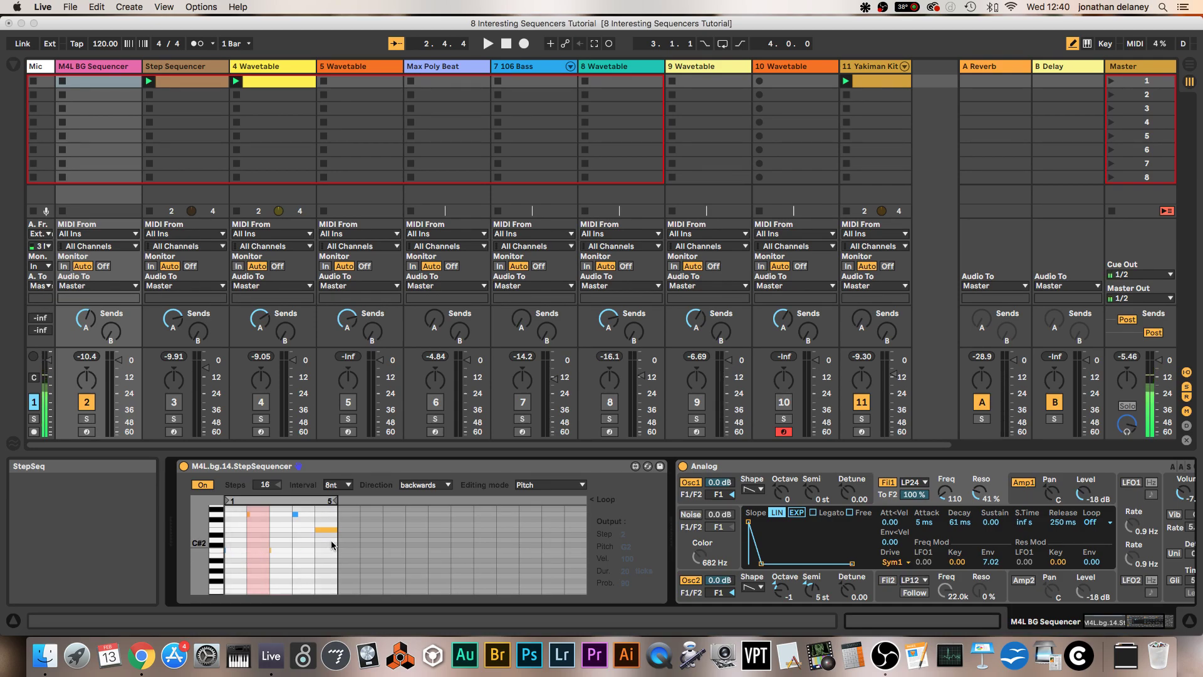
left_click(272, 551)
Set the playback direction to forwards, play the sequence and move the loop to steps 2 to 6.
left_click(437, 485)
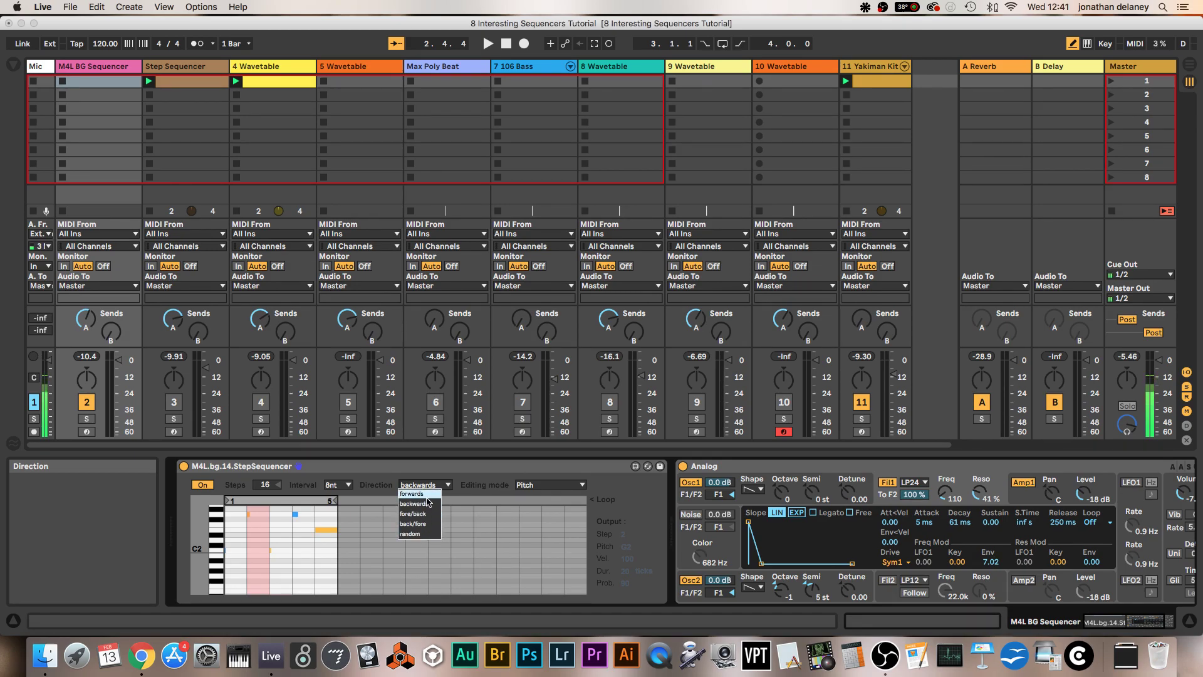
left_click(428, 495)
key("space")
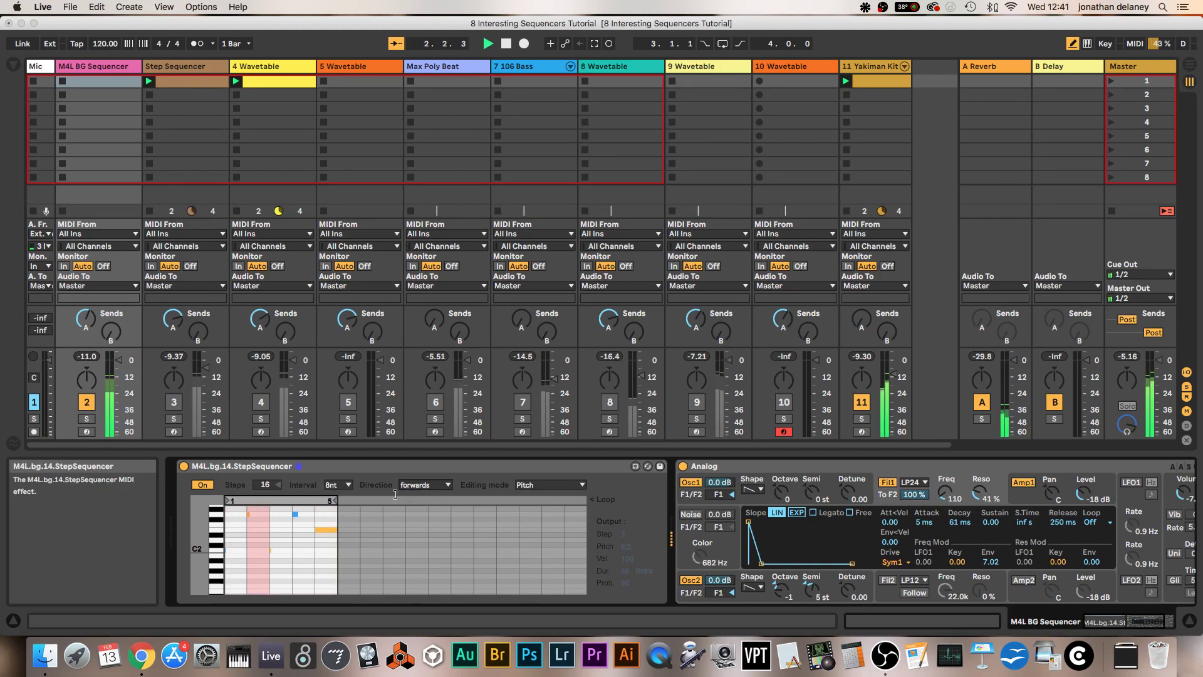
left_click_drag(299, 500, 341, 500)
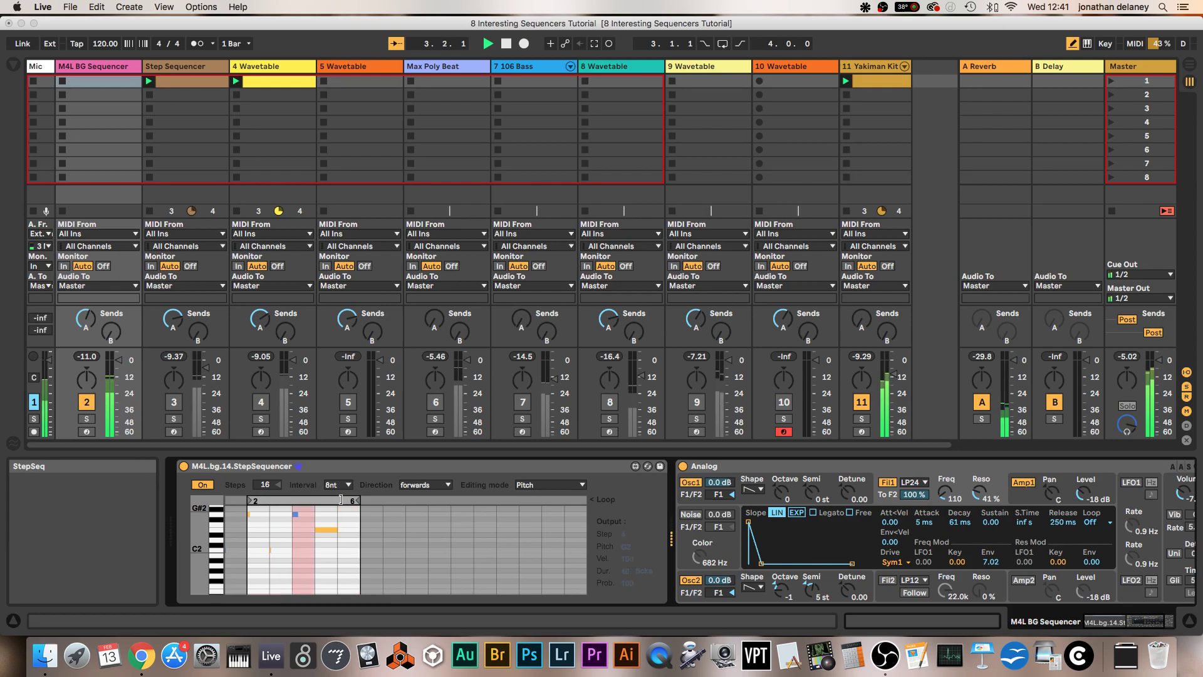
Try the fore/back and back/fore directions during playback and shorten the loop to steps 2 to 4.
left_click(426, 484)
left_click(423, 512)
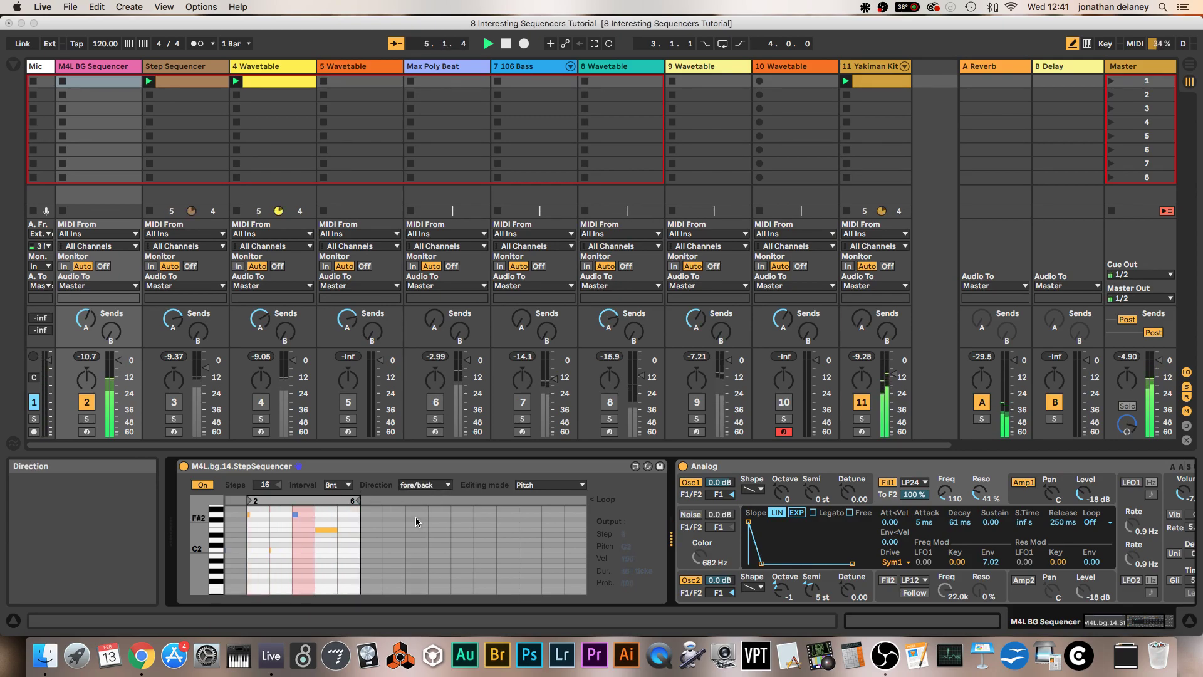
left_click(420, 486)
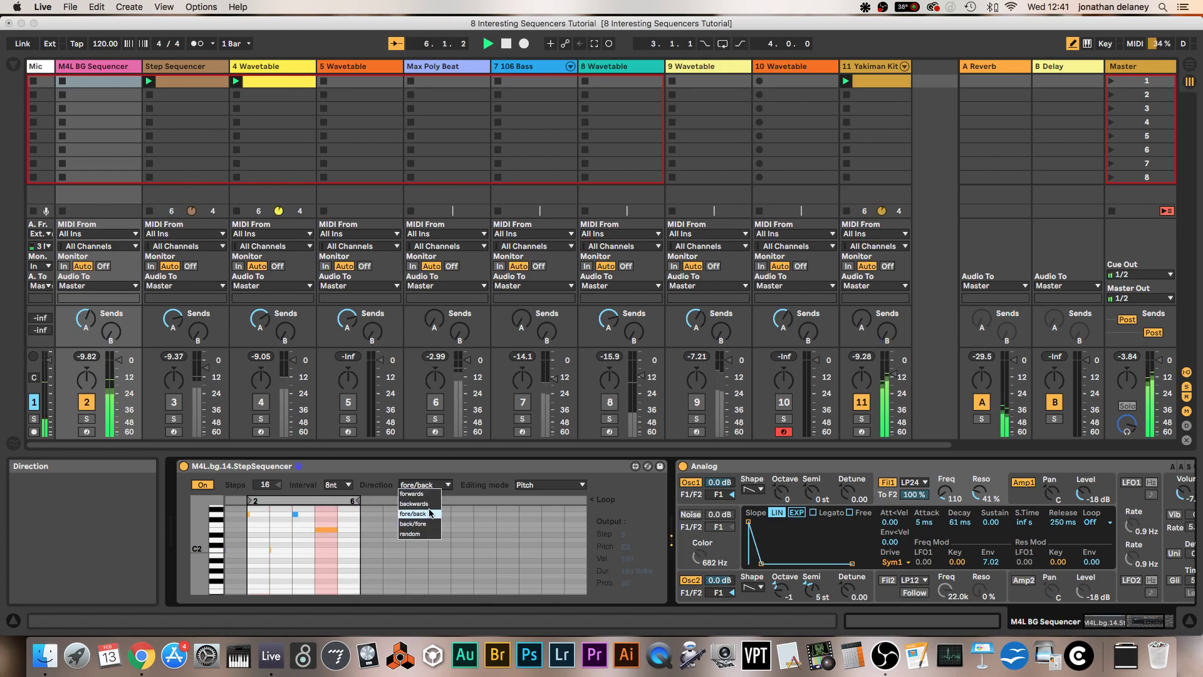
left_click(423, 523)
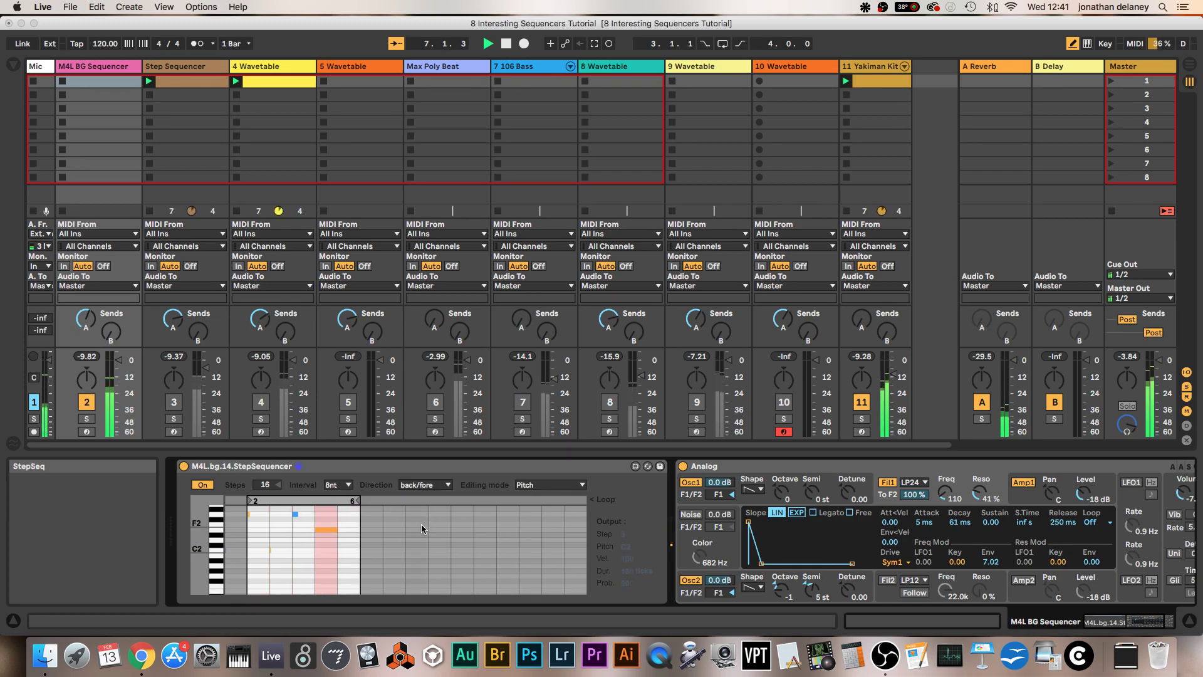
left_click_drag(355, 501, 311, 502)
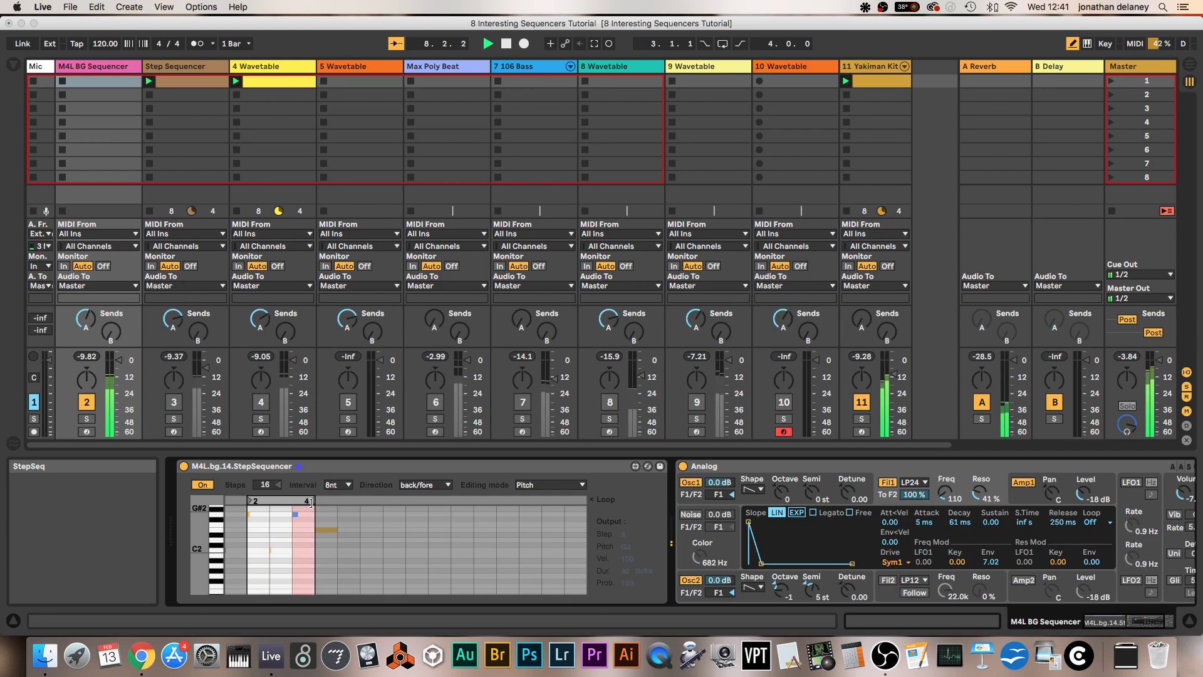
Try the random direction, extending the loop to steps 2 to 5 and returning it to steps 2 to 4.
left_click(419, 486)
left_click(426, 538)
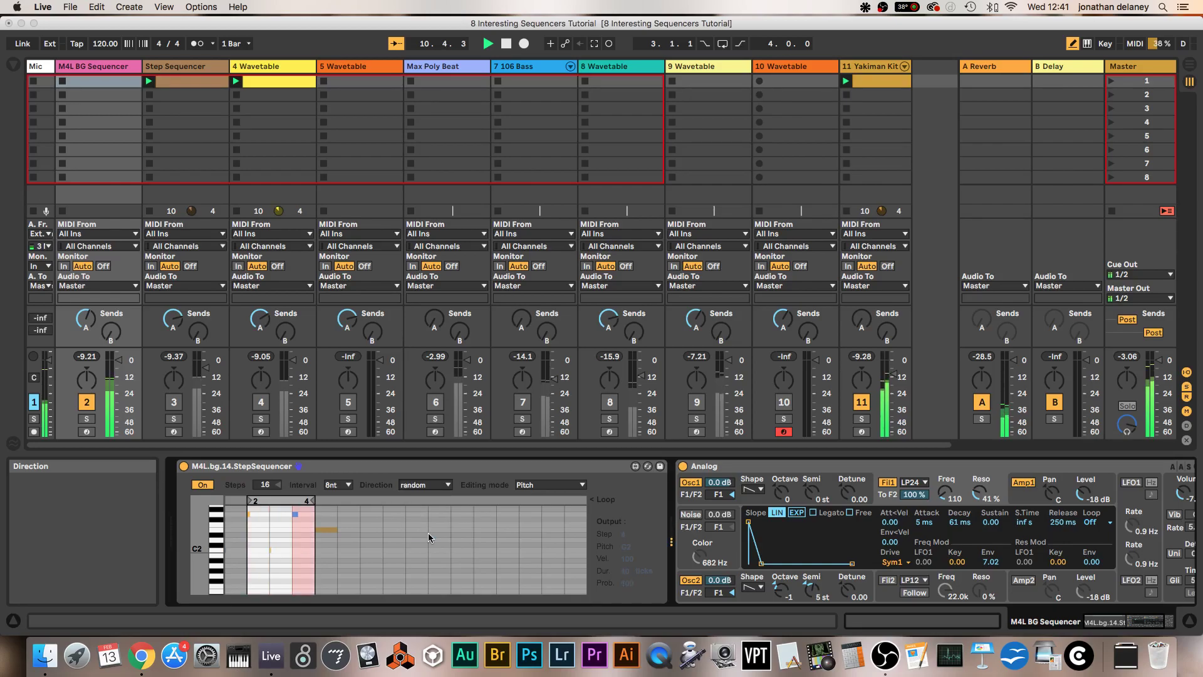
left_click_drag(309, 500, 333, 505)
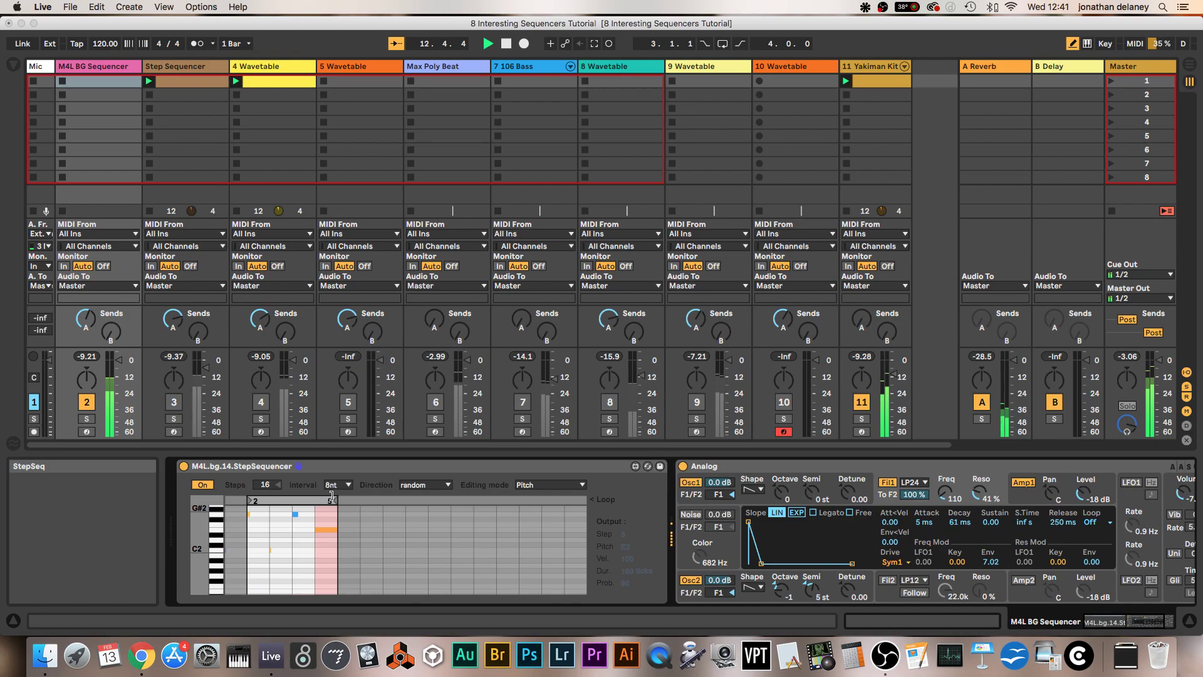
left_click_drag(332, 496, 311, 500)
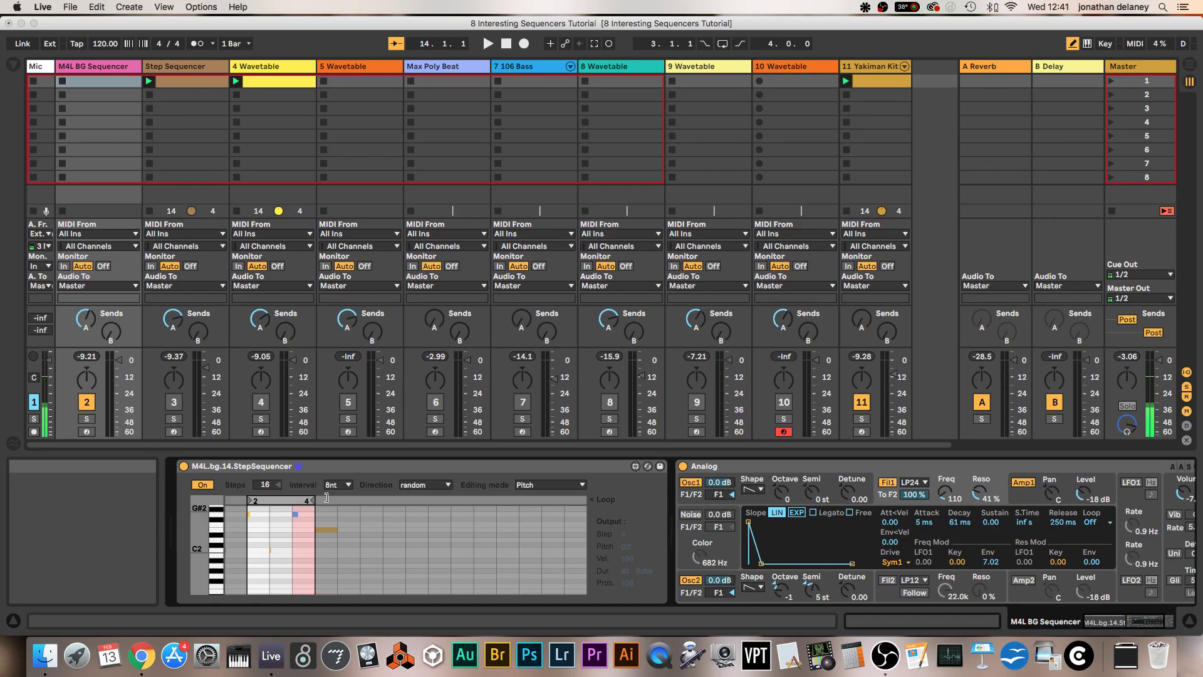
Switch the editing mode to Velocity, play the sequence, and raise step 2's and lower step 3's velocity.
left_click(551, 486)
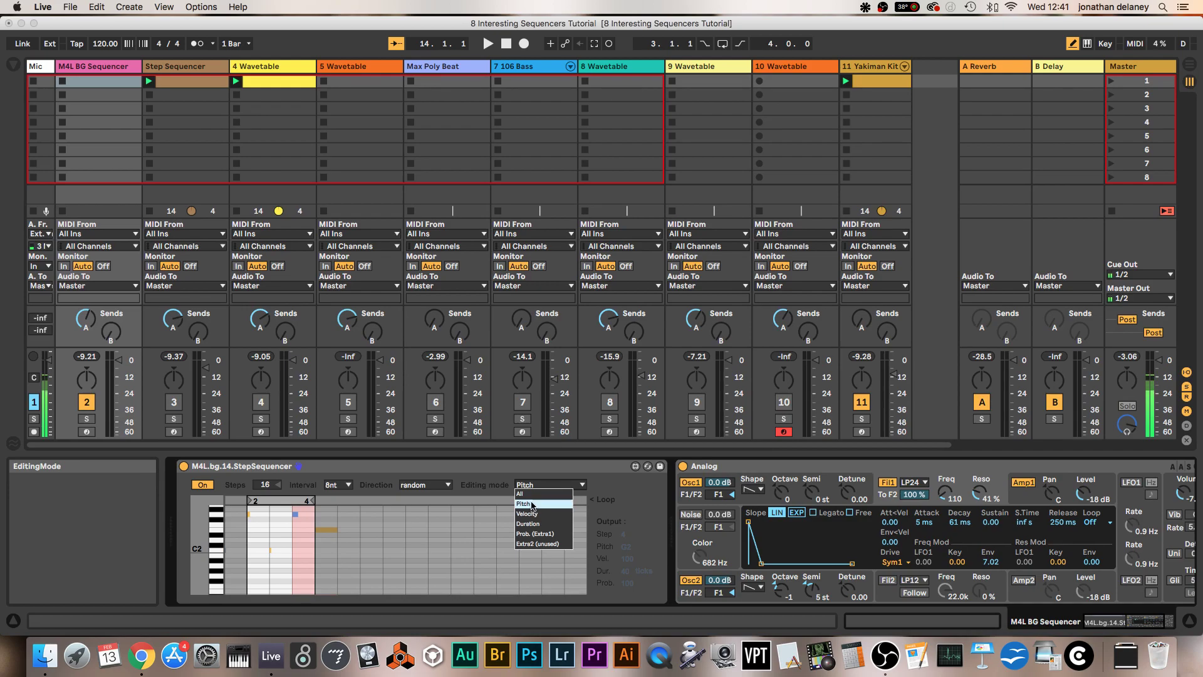
left_click(551, 514)
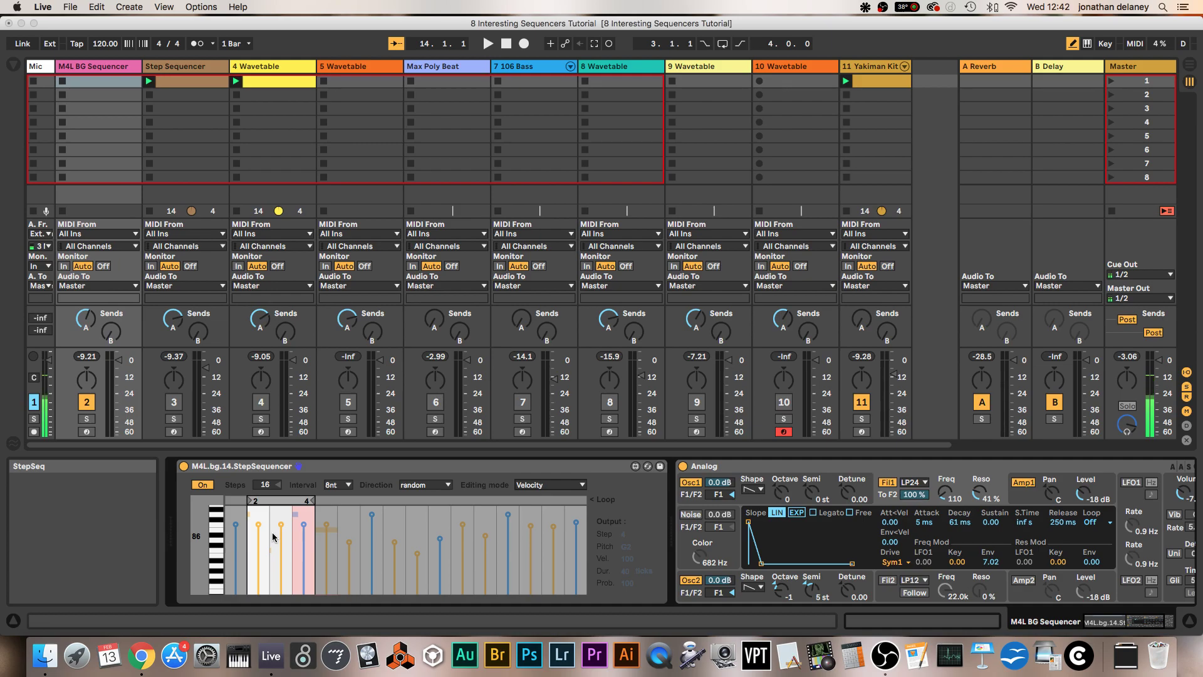
key("space")
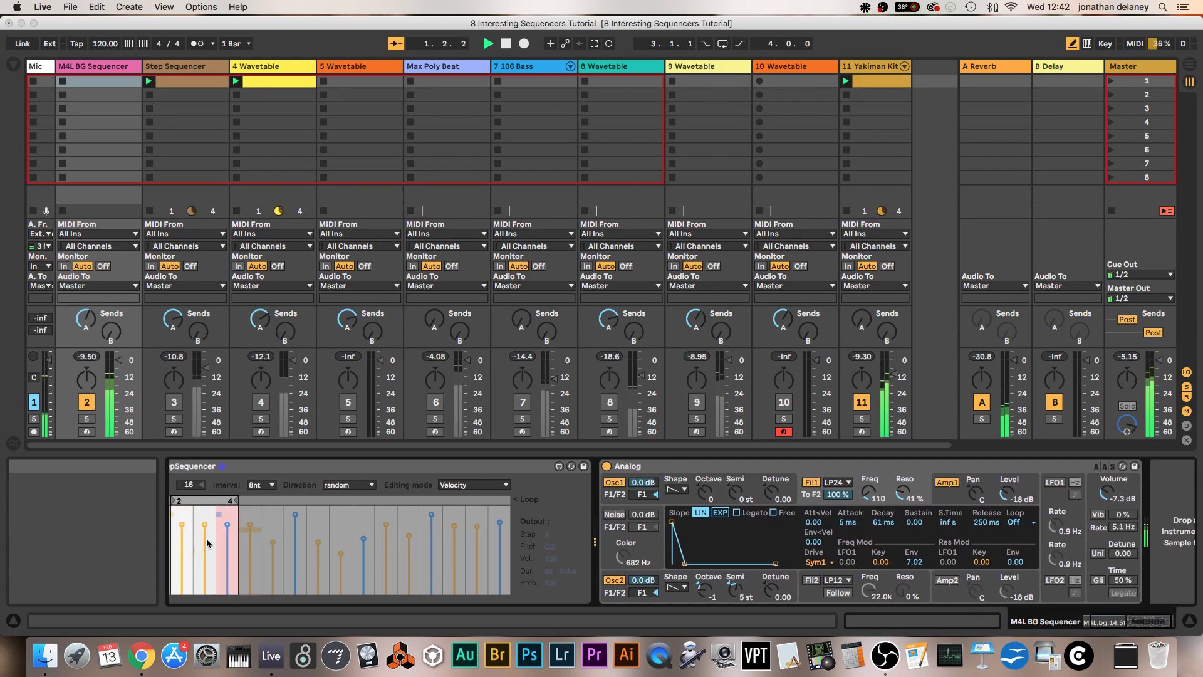
left_click(279, 545)
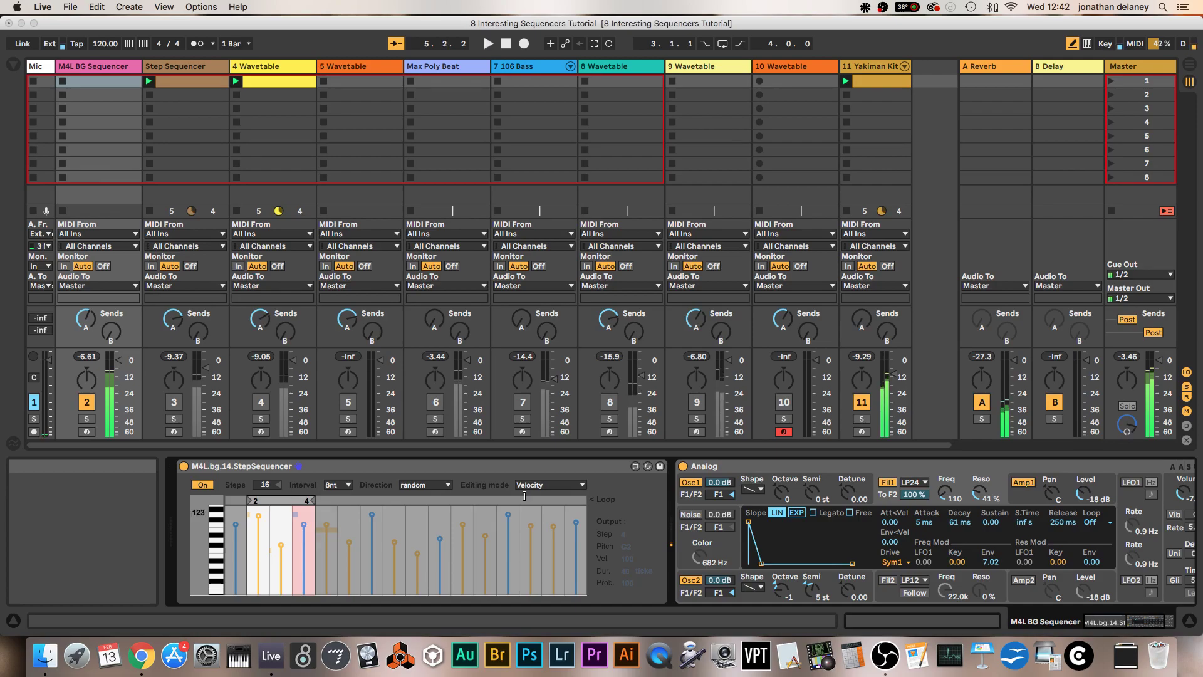
Set the step sequencer's direction back to forwards and restart playback.
left_click(431, 491)
left_click(427, 492)
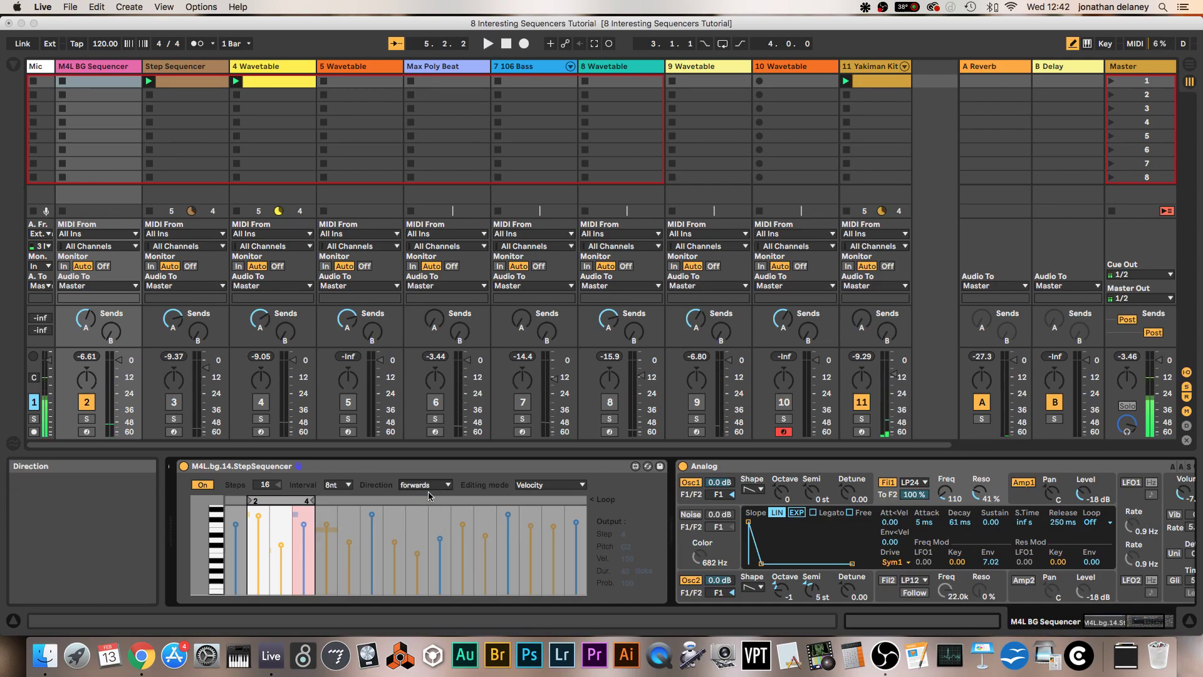
key("space")
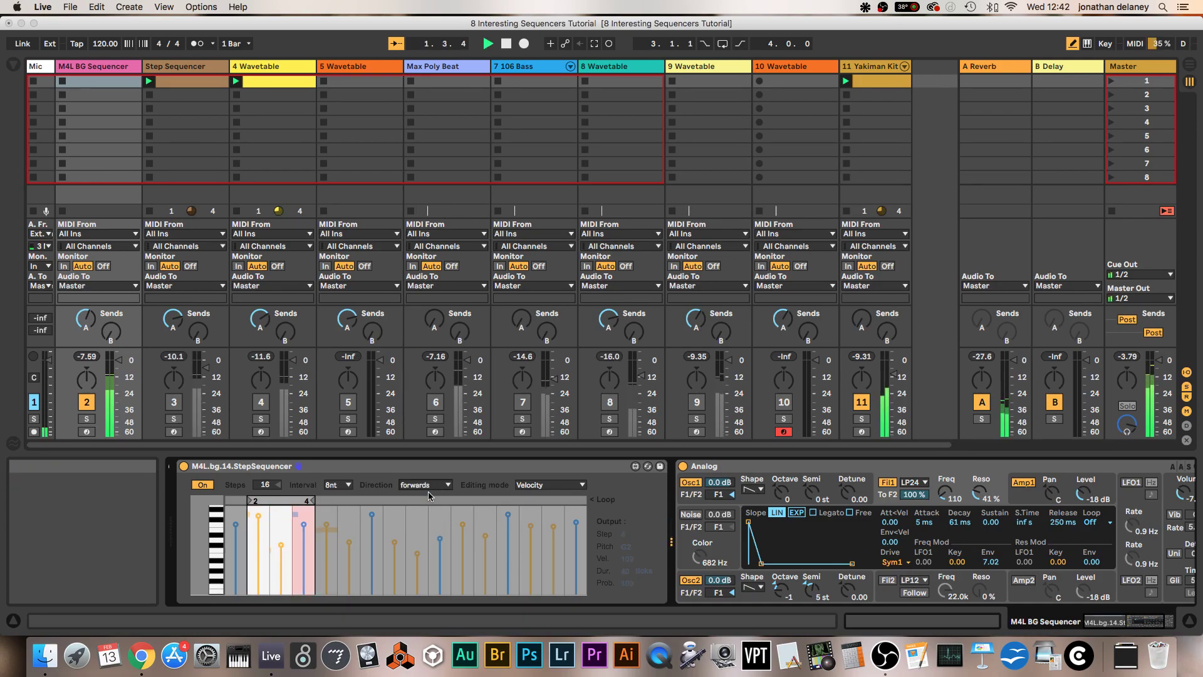
Adjust the velocities of looped steps 2, 3 and 4 during playback, setting step 4 to about 108.
left_click(280, 537)
left_click_drag(279, 537, 280, 555)
left_click(255, 534)
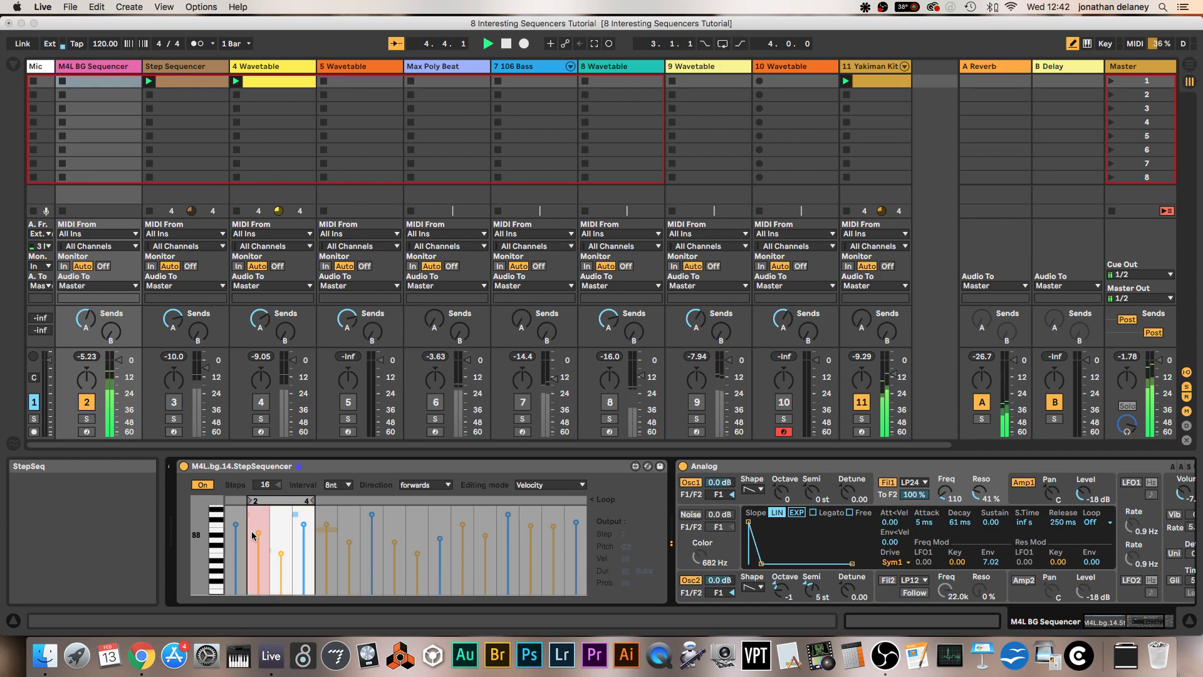
left_click_drag(252, 534, 260, 524)
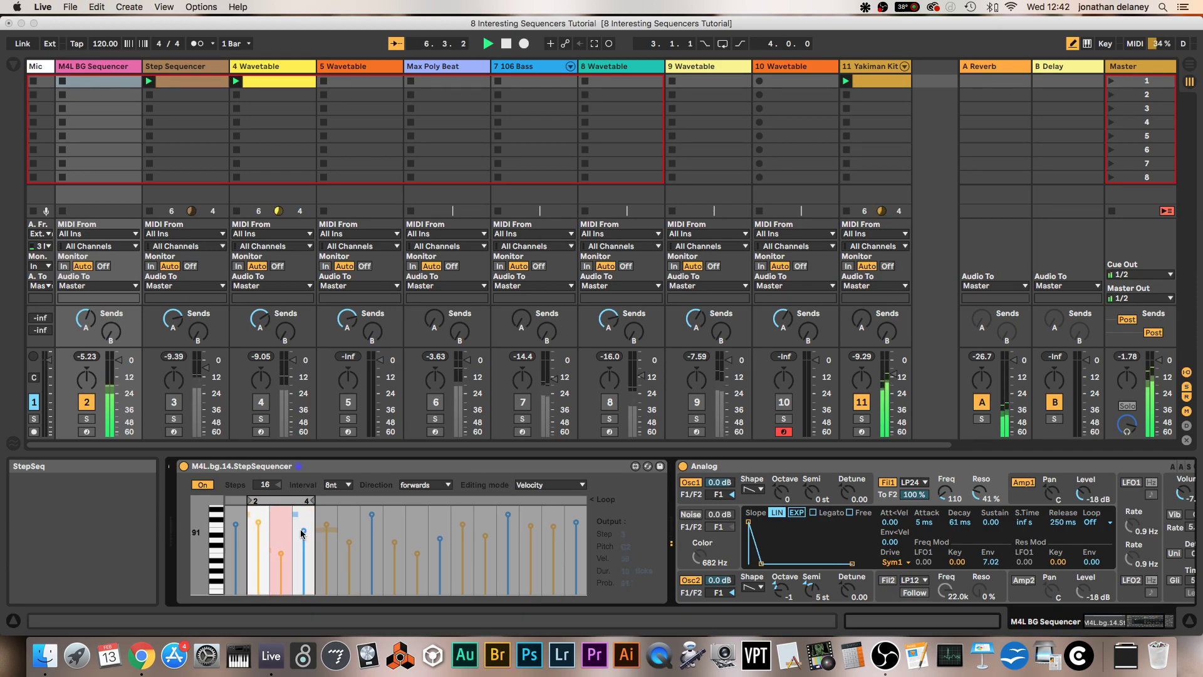
left_click(281, 543)
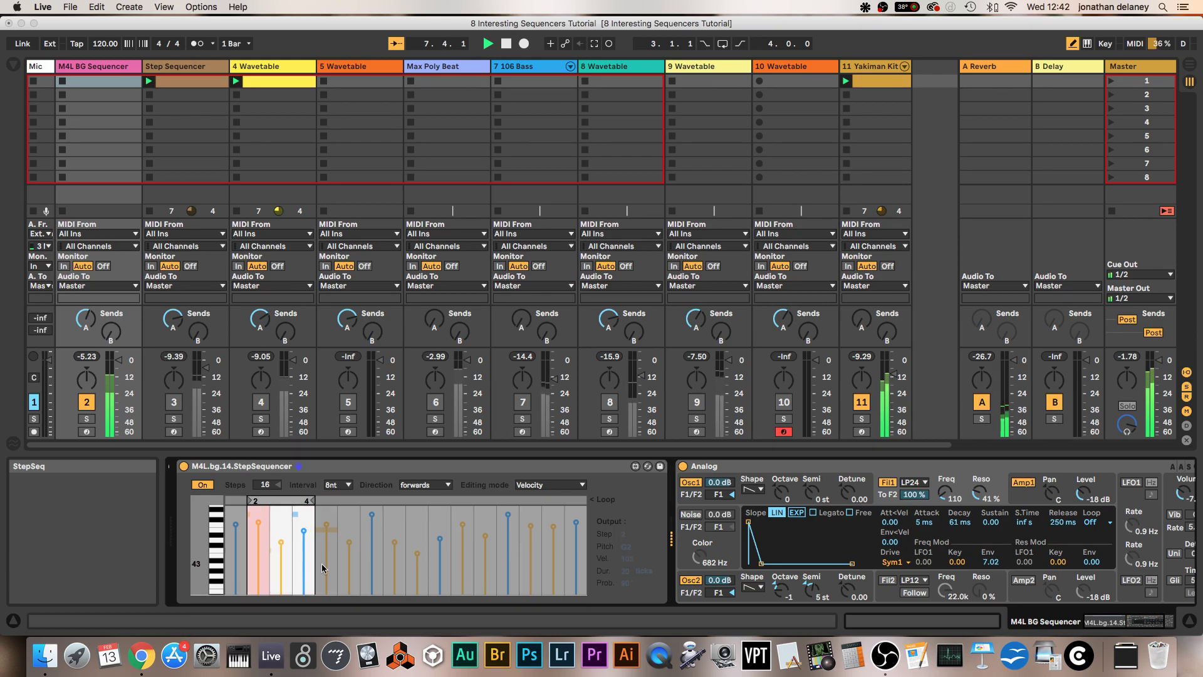
left_click(305, 519)
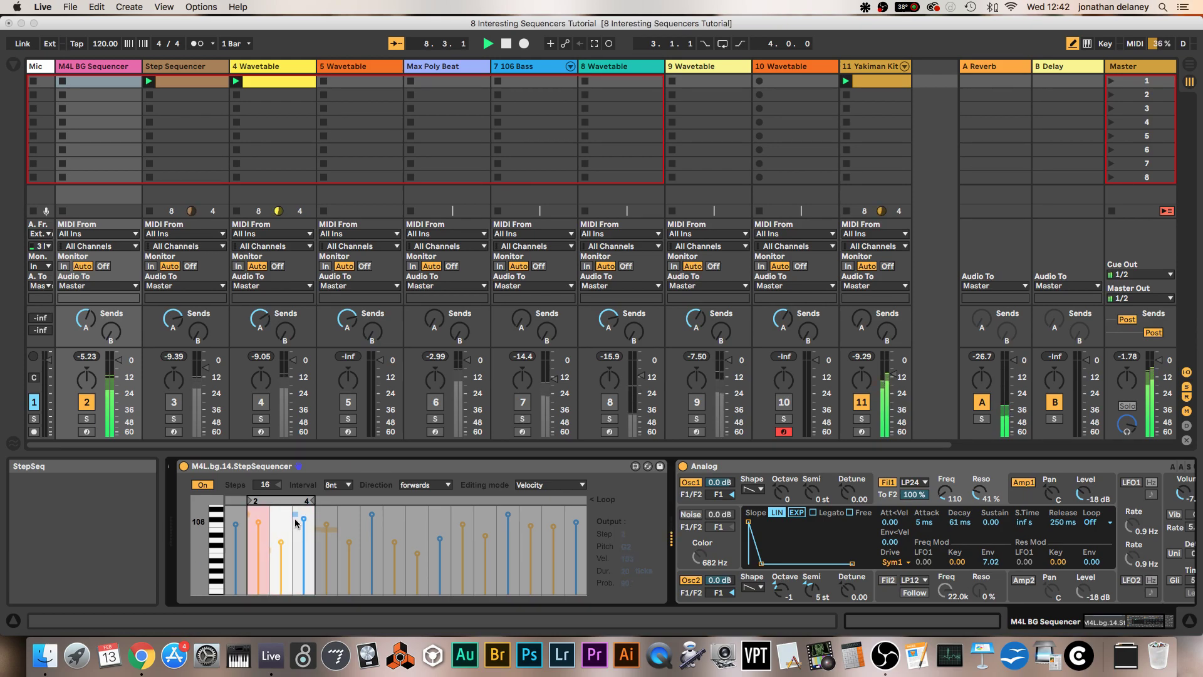
Lower the velocities of steps 2 and 4 and raise step 3's, bringing step 4 to about 93.
left_click(259, 543)
left_click(282, 521)
left_click(302, 529)
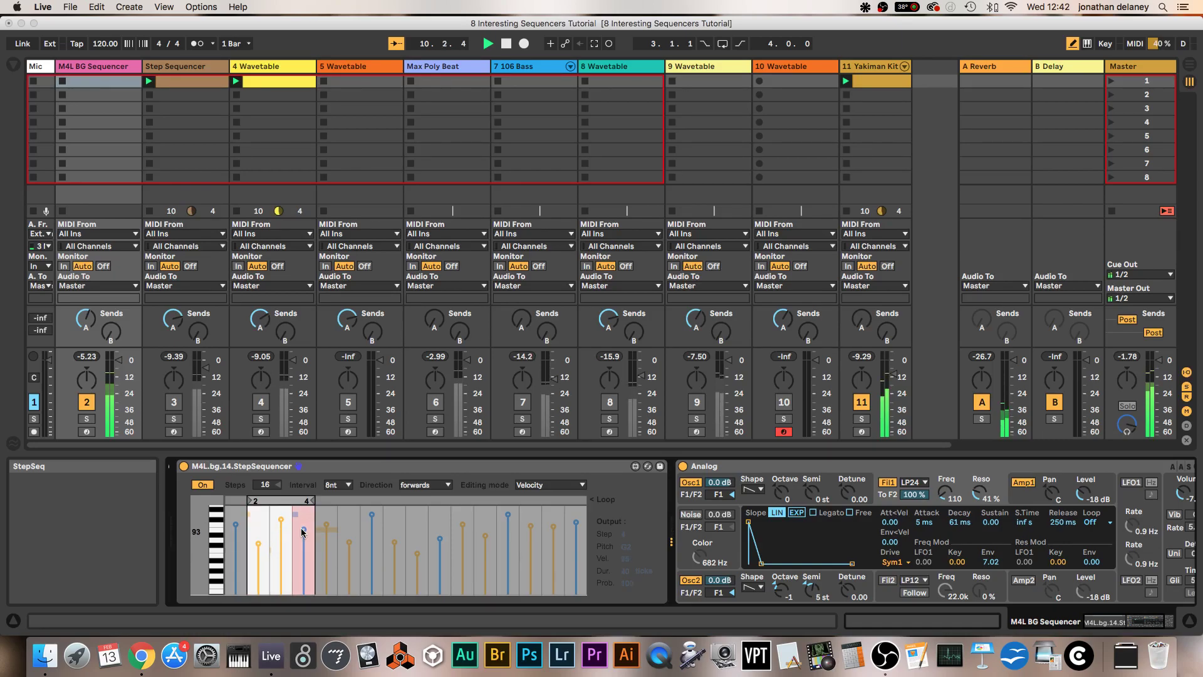
left_click_drag(301, 529, 302, 532)
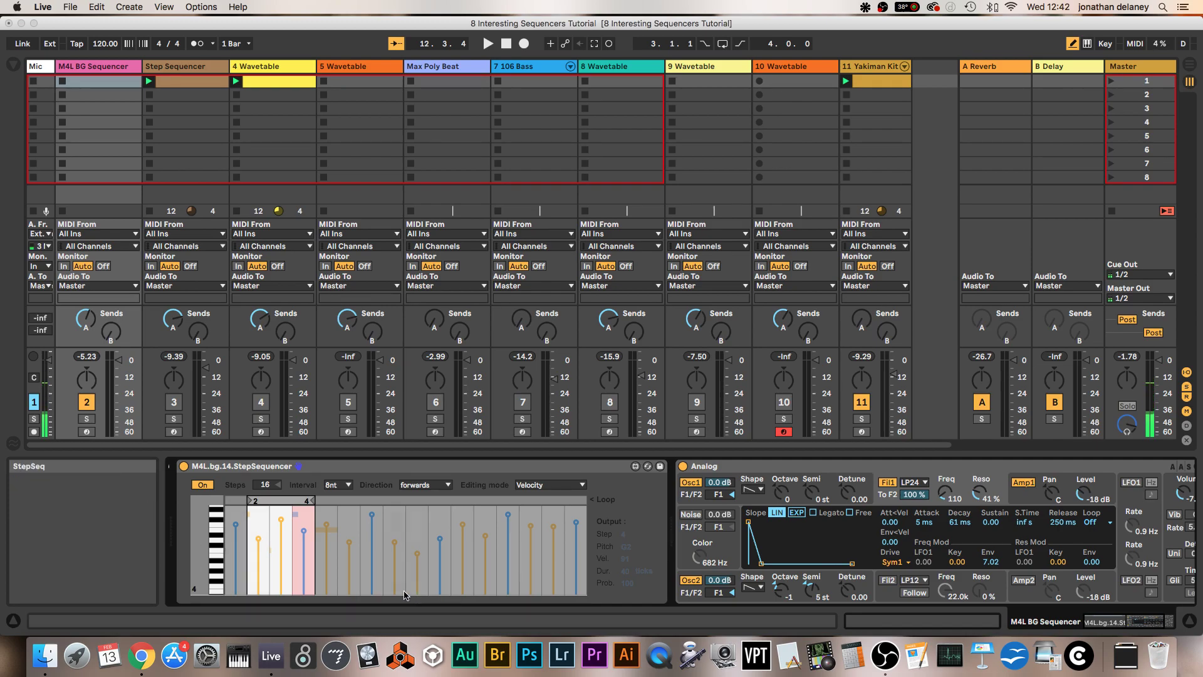
Switch the step sequencer's editing mode to Duration and lengthen step 3.
left_click(544, 485)
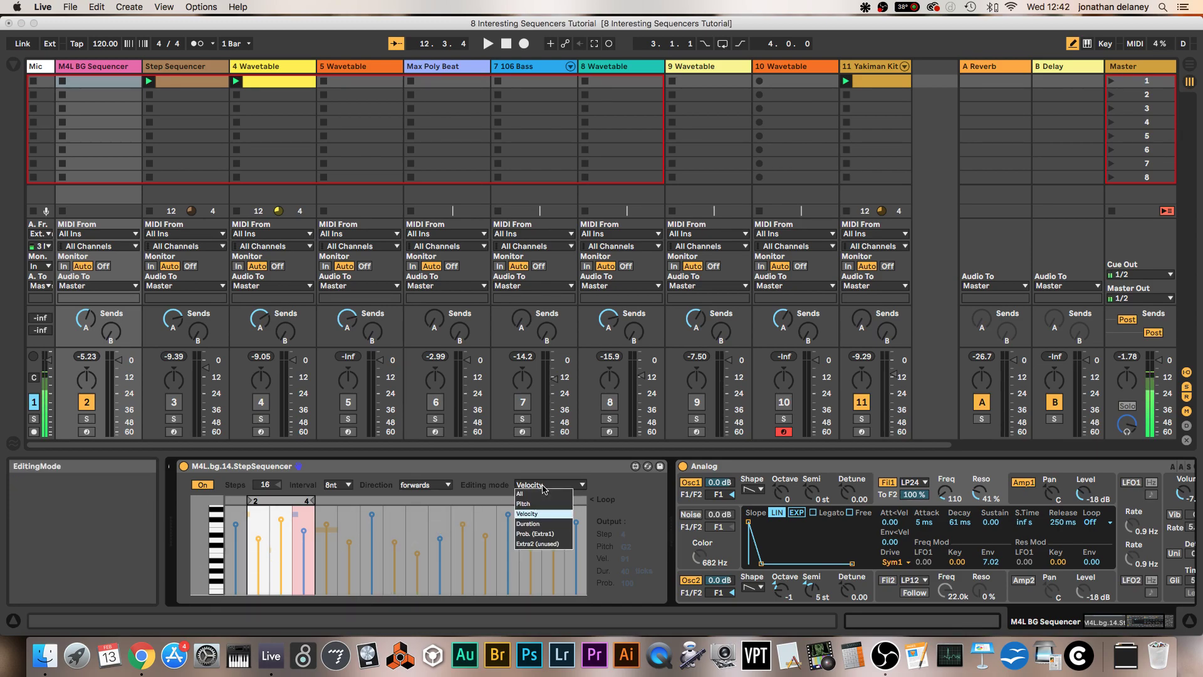
left_click(543, 520)
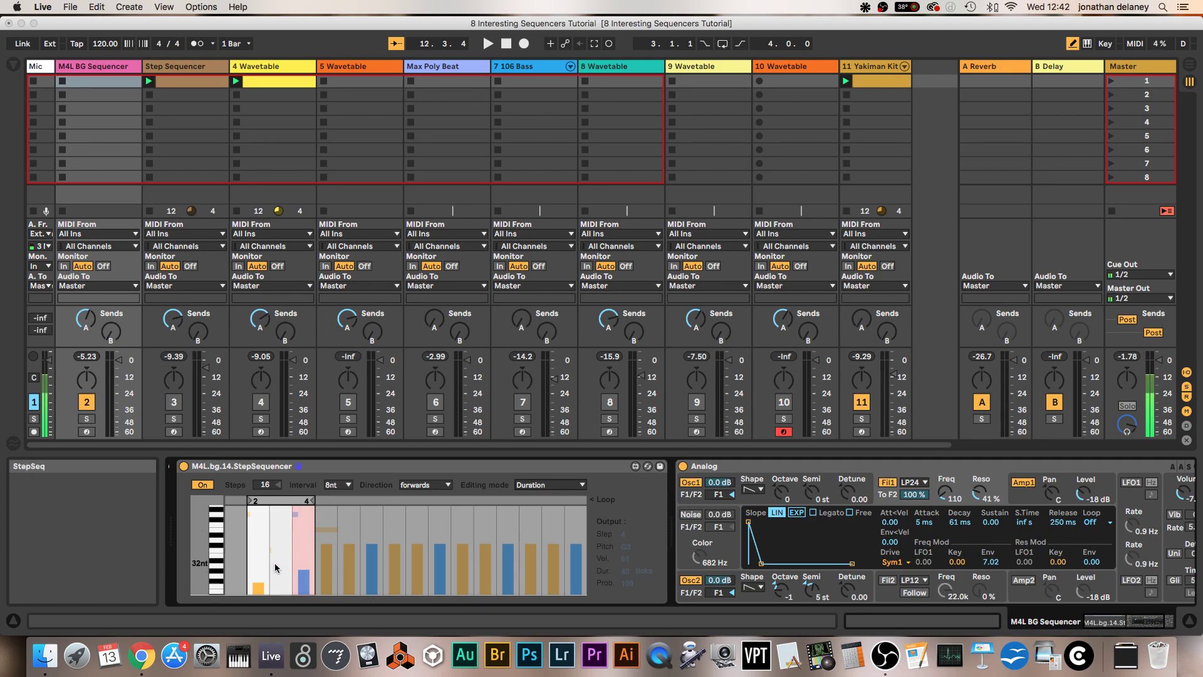
left_click_drag(276, 568, 280, 545)
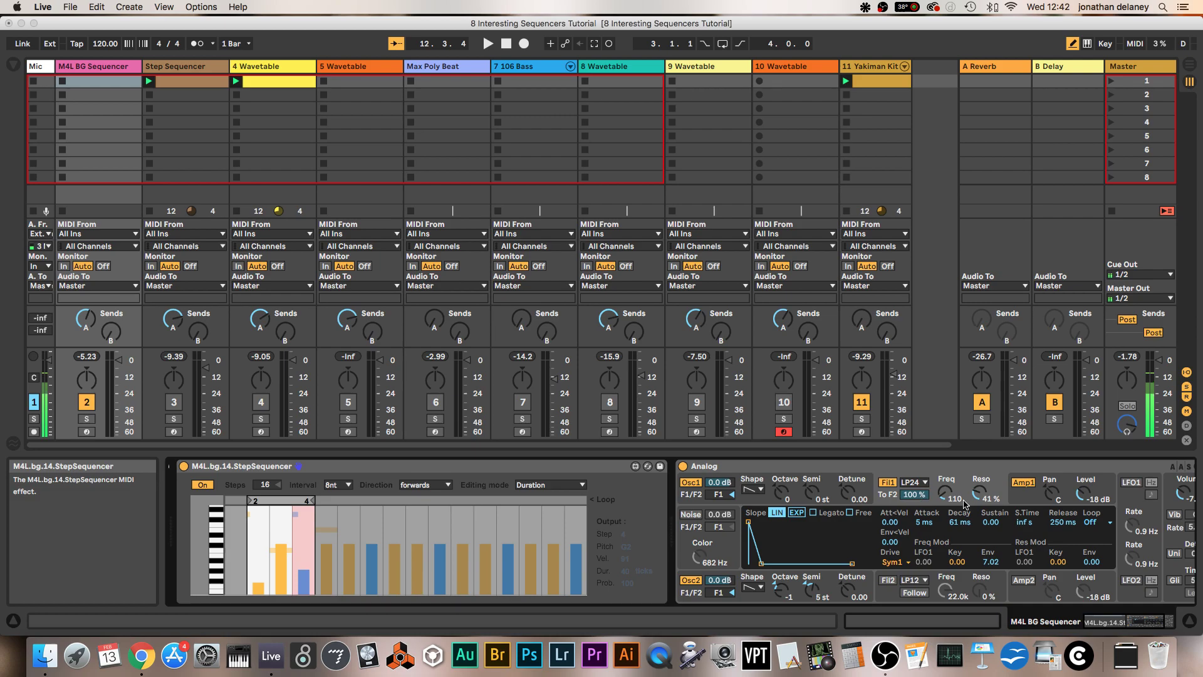
Display Analog's Amp 1 envelope, start playback, and raise the Filter 1 cutoff frequency to 643.
left_click(1031, 501)
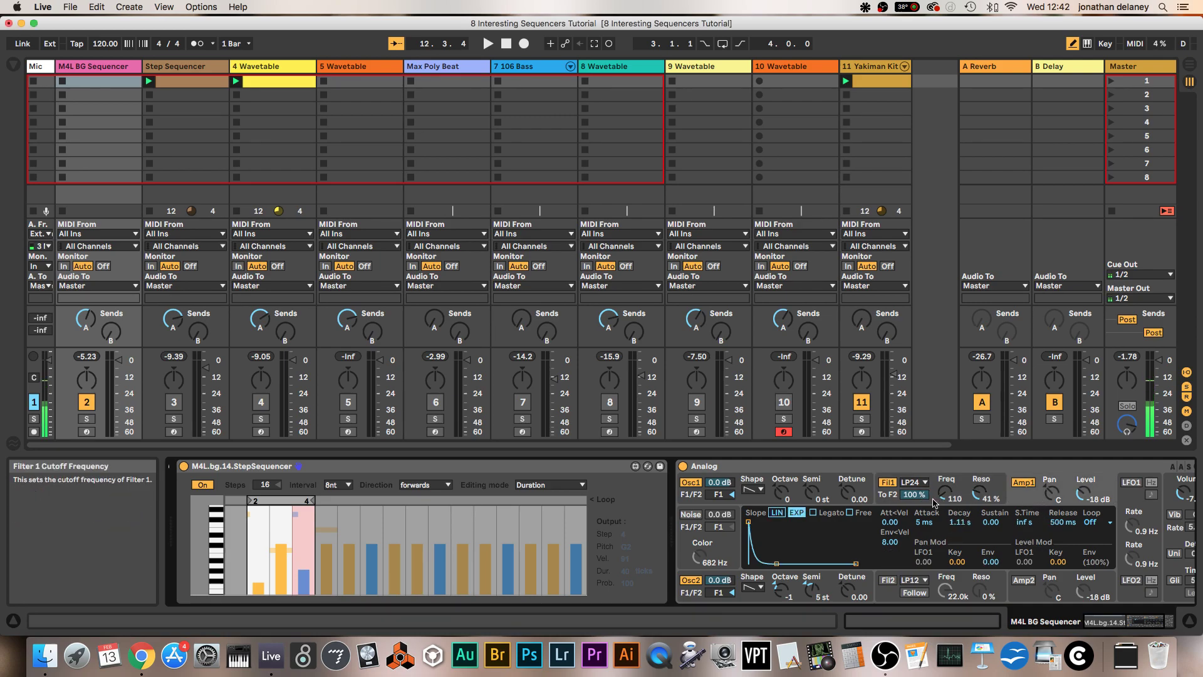
left_click(781, 470)
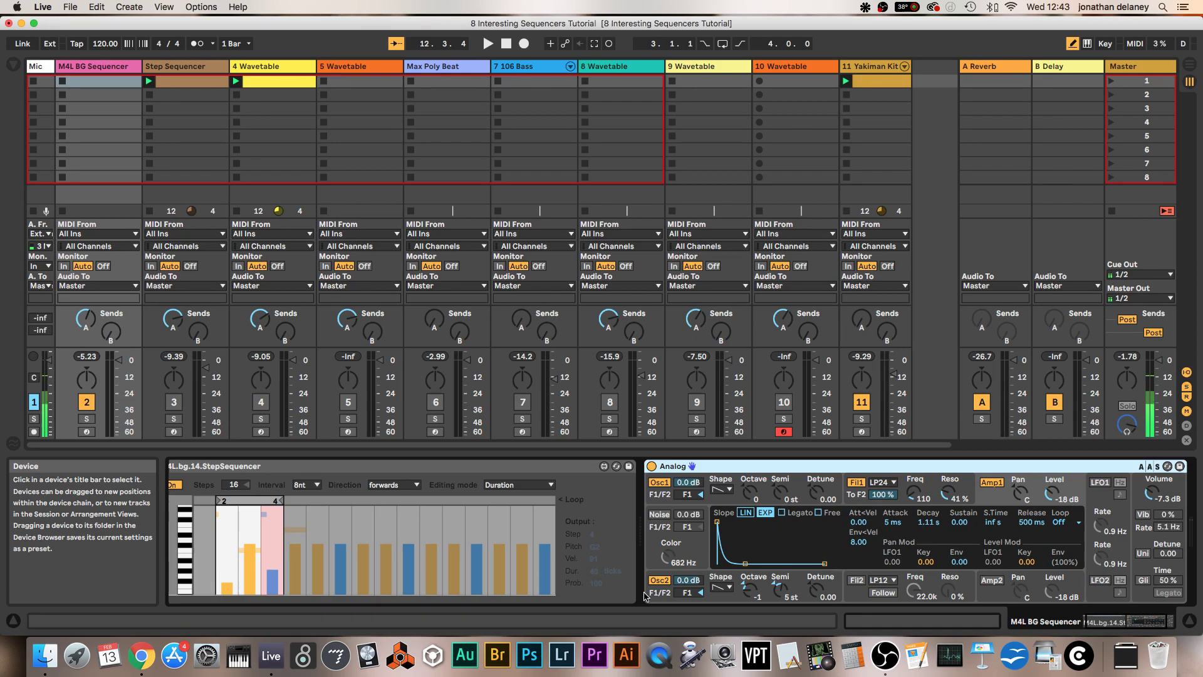
key("space")
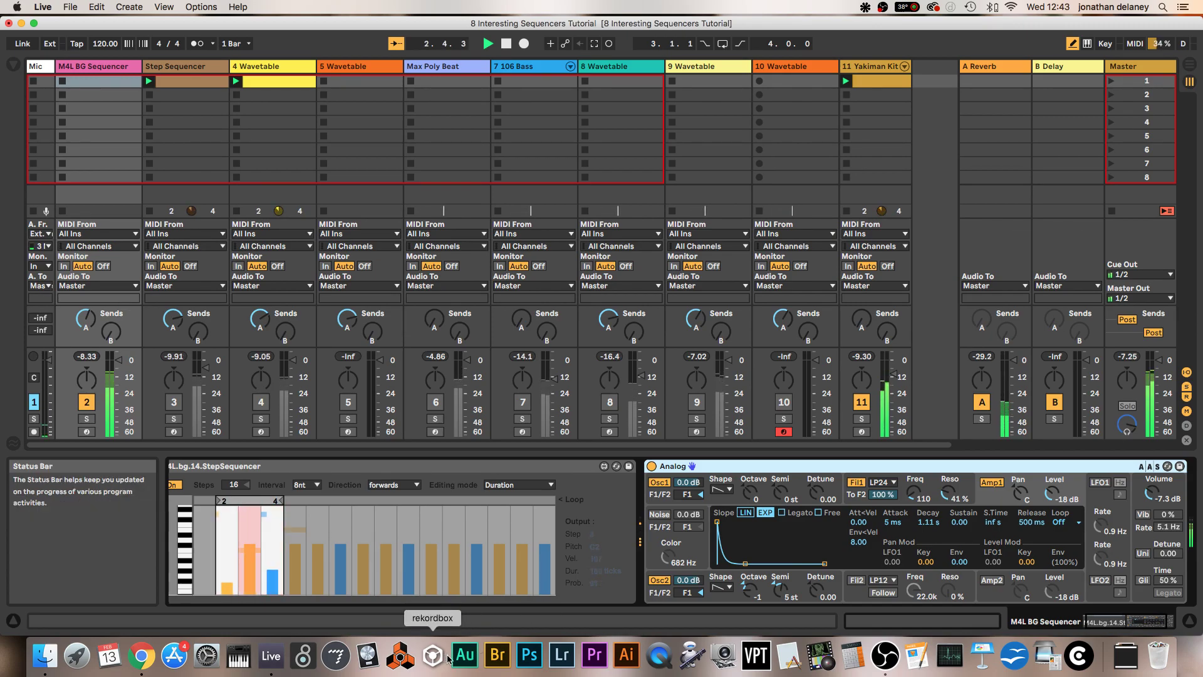
left_click_drag(915, 492, 915, 467)
Extend the amp envelope to 15.0 s decay with full sustain, and lengthen steps 2 and 4 while shortening step 3.
left_click(772, 559)
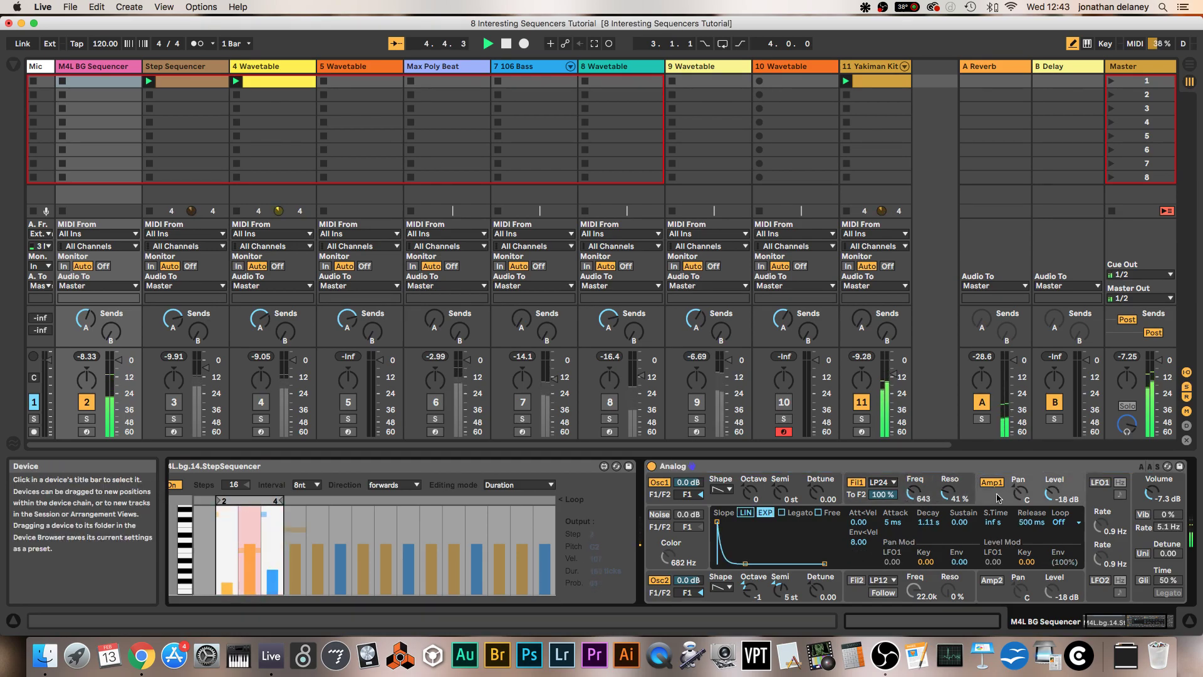
left_click_drag(745, 563, 759, 521)
mouse_move(228, 524)
left_mouse_down()
mouse_move(273, 528)
mouse_move(270, 514)
mouse_move(251, 569)
left_mouse_up()
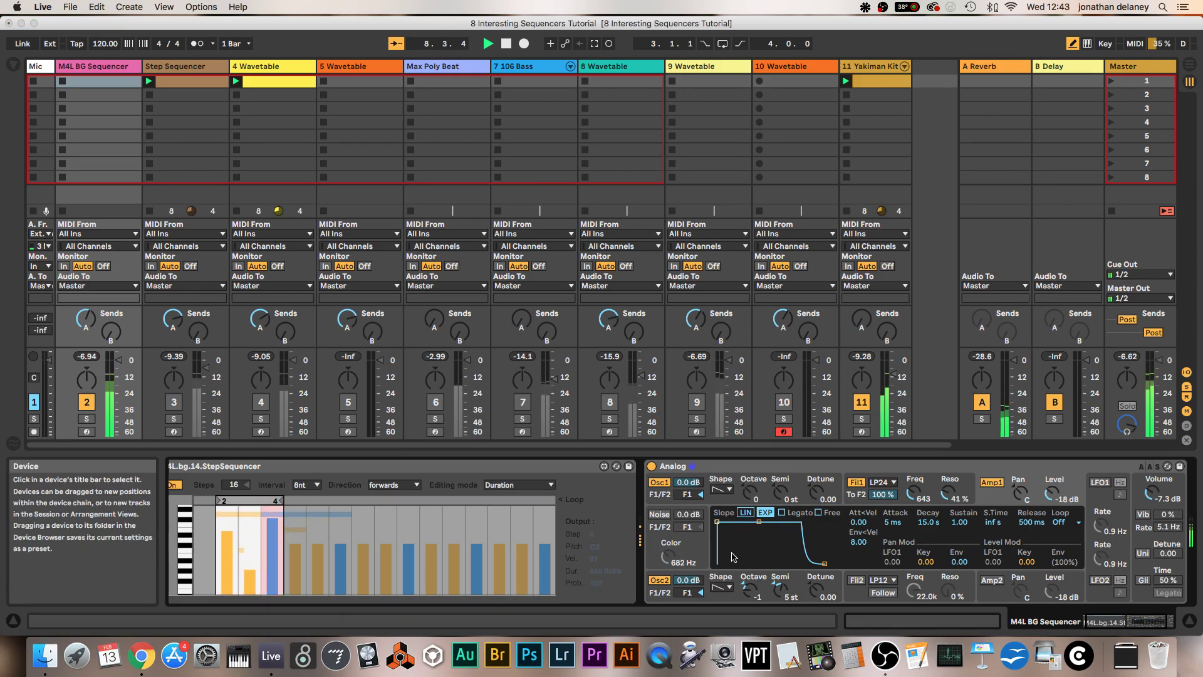
Shorten the amp envelope to a 304 ms decay with zero sustain, and stop playback with Filter 1's settings displayed.
left_click_drag(759, 521, 738, 563)
left_click(902, 495)
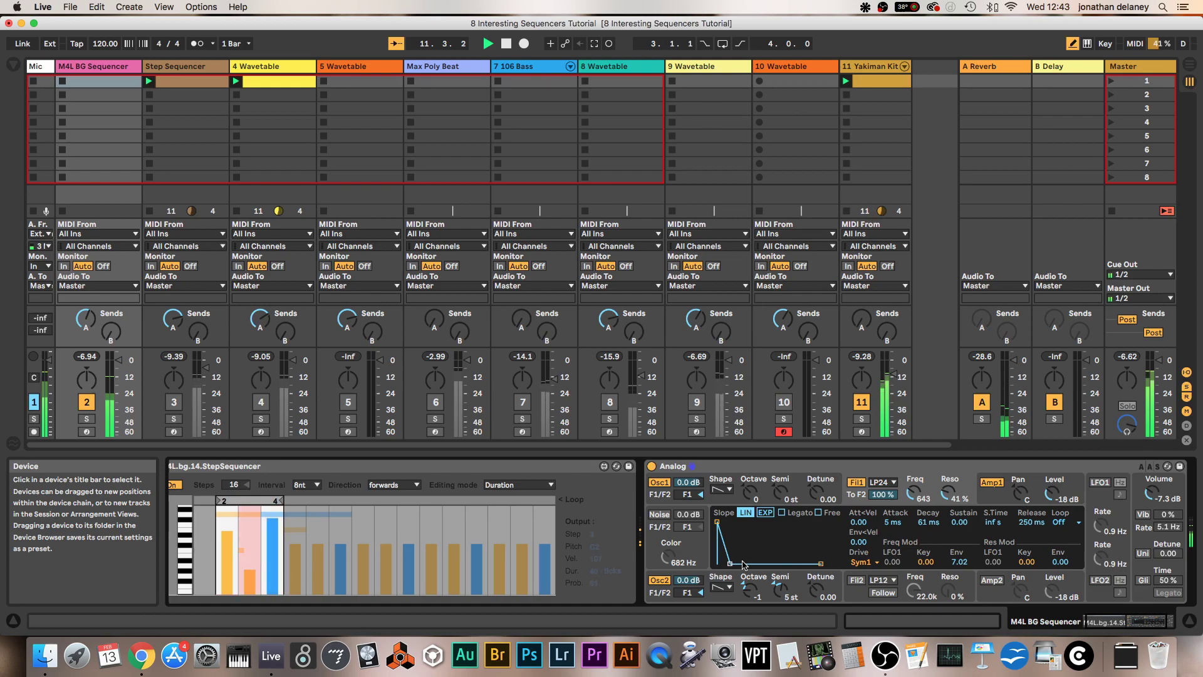
key("space")
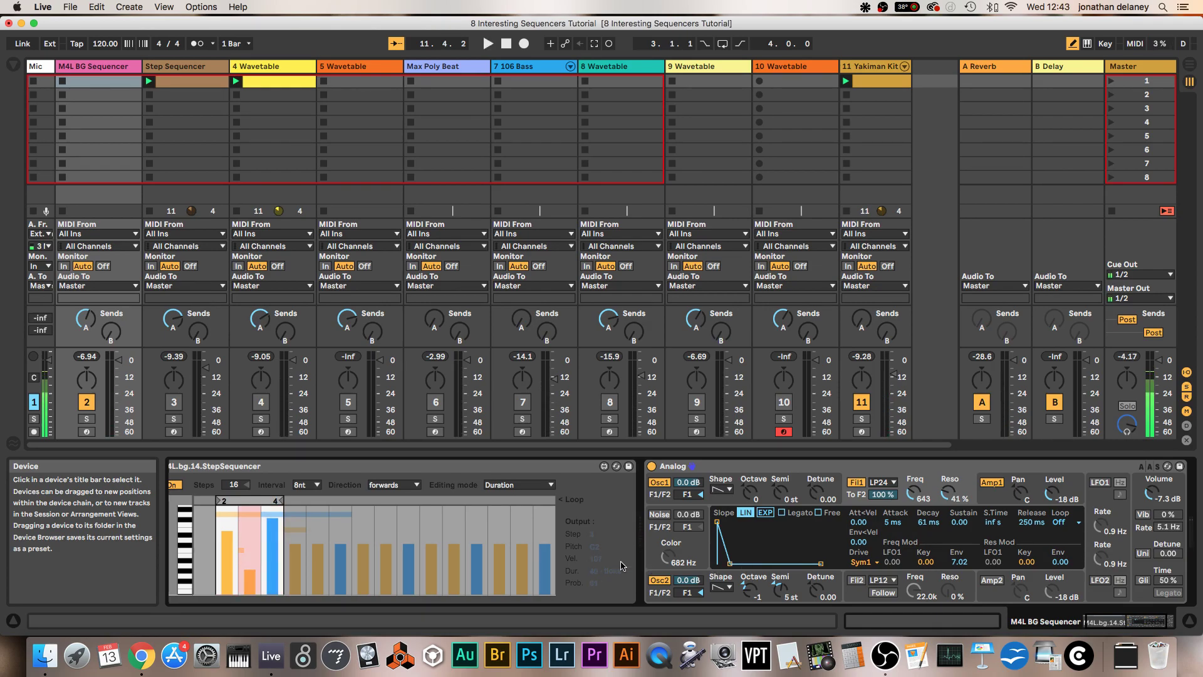
Glance at Analog's Amp 1 and Filter 1 envelopes and switch the sequencer's editing mode to Prob. (Extra1).
left_click(500, 488)
left_click(992, 503)
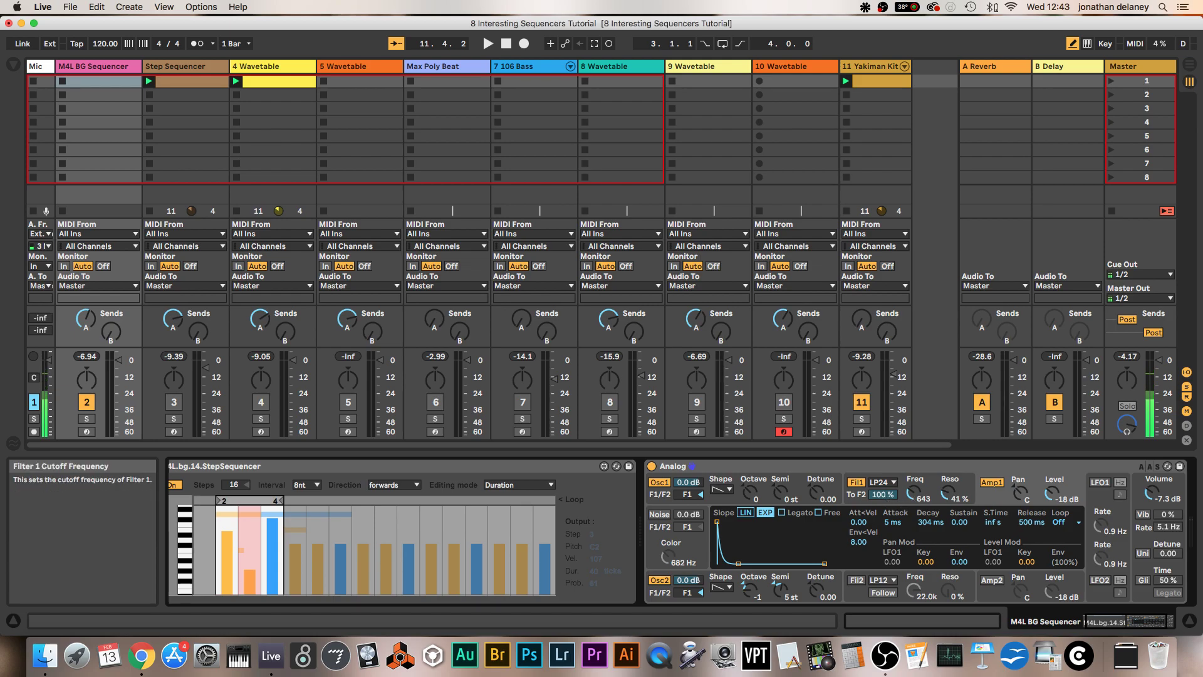
left_click(912, 499)
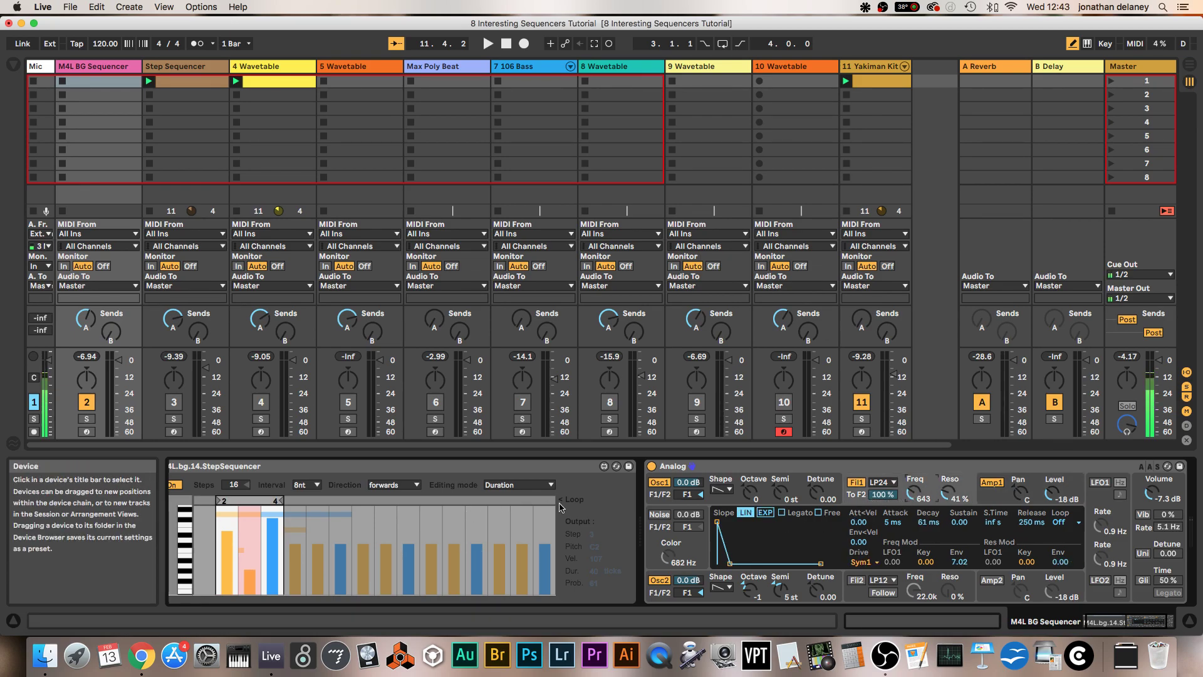
left_click(526, 488)
left_click(529, 532)
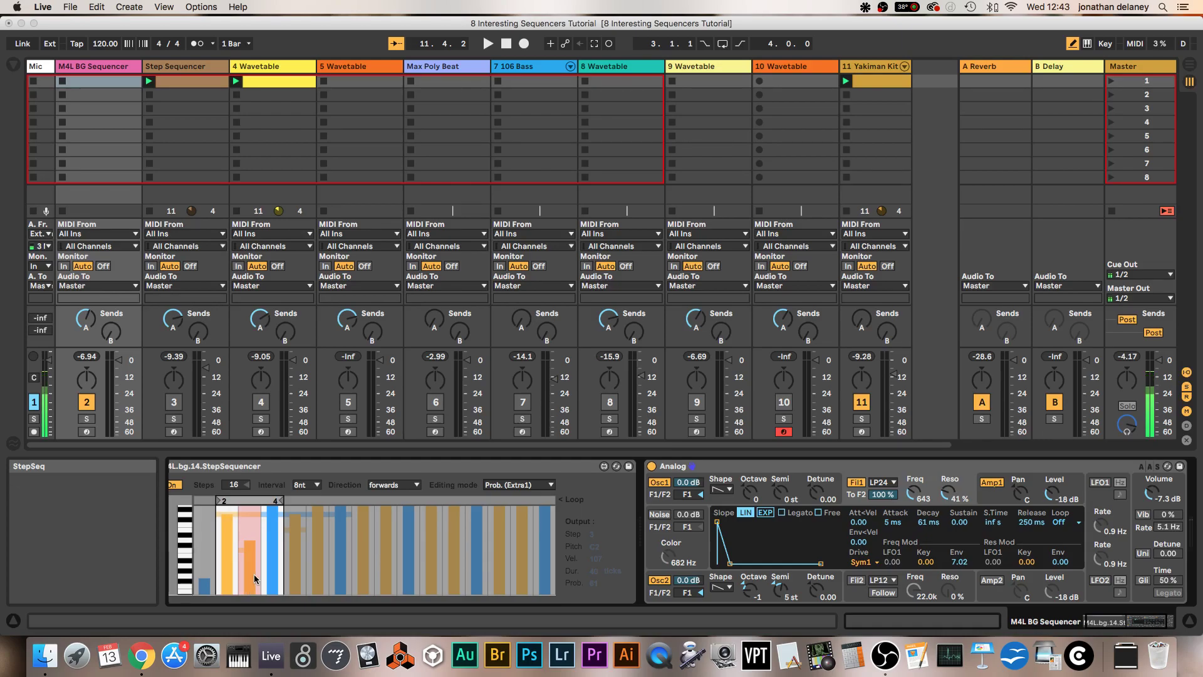
Examine the probabilities of steps 2 and 3 and play the looped sequence twice to hear their effect.
left_click(172, 566)
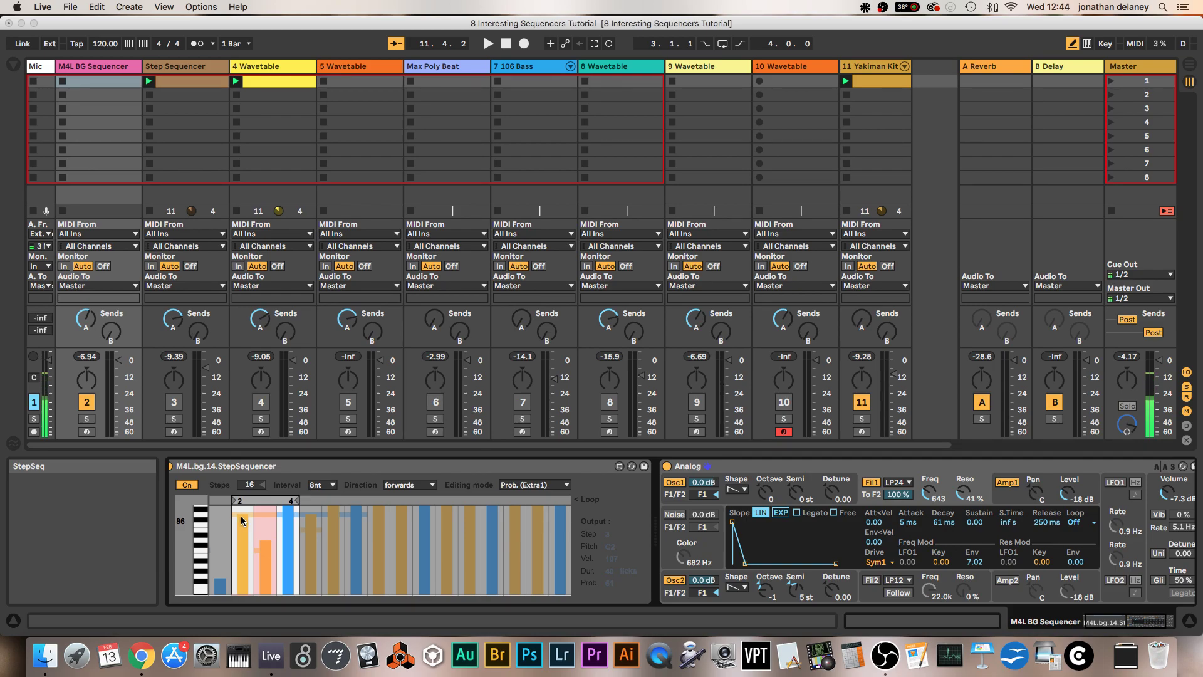
left_click_drag(241, 518, 260, 518)
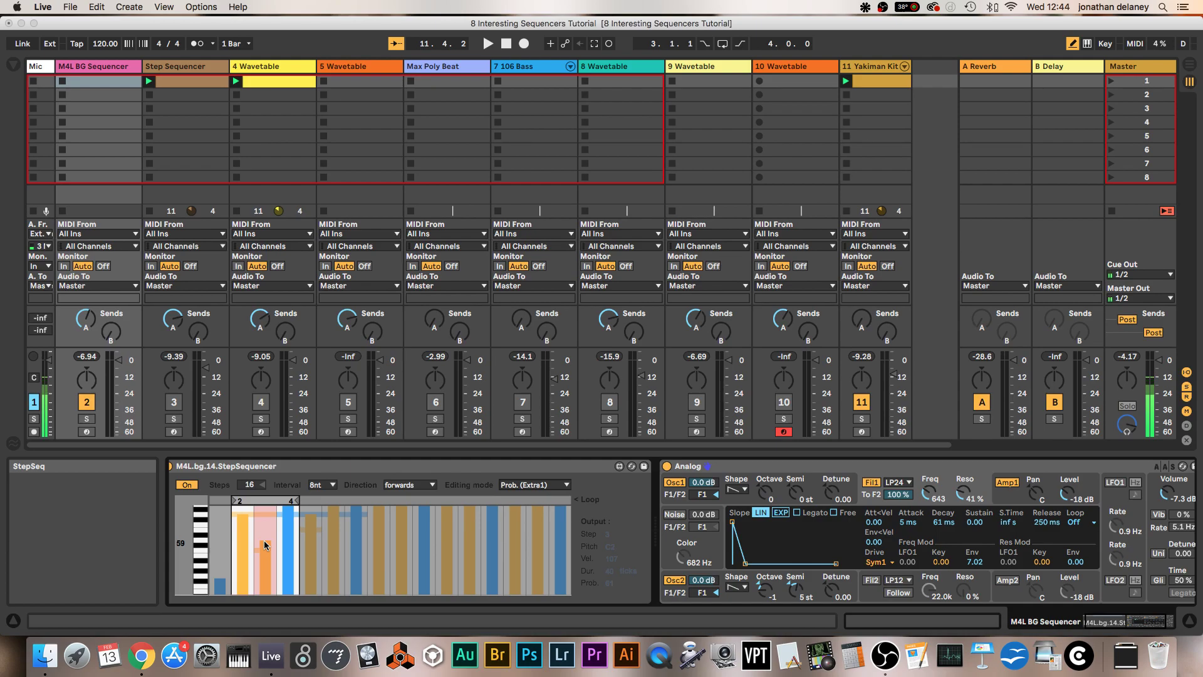
key("space")
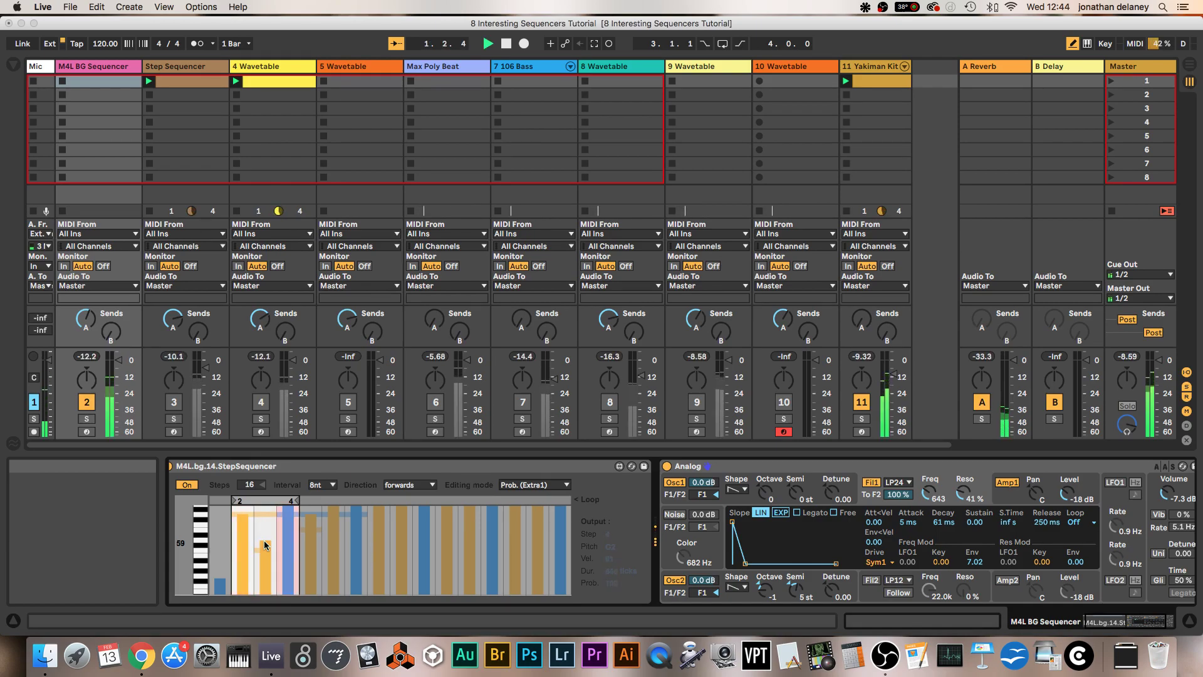
key("space")
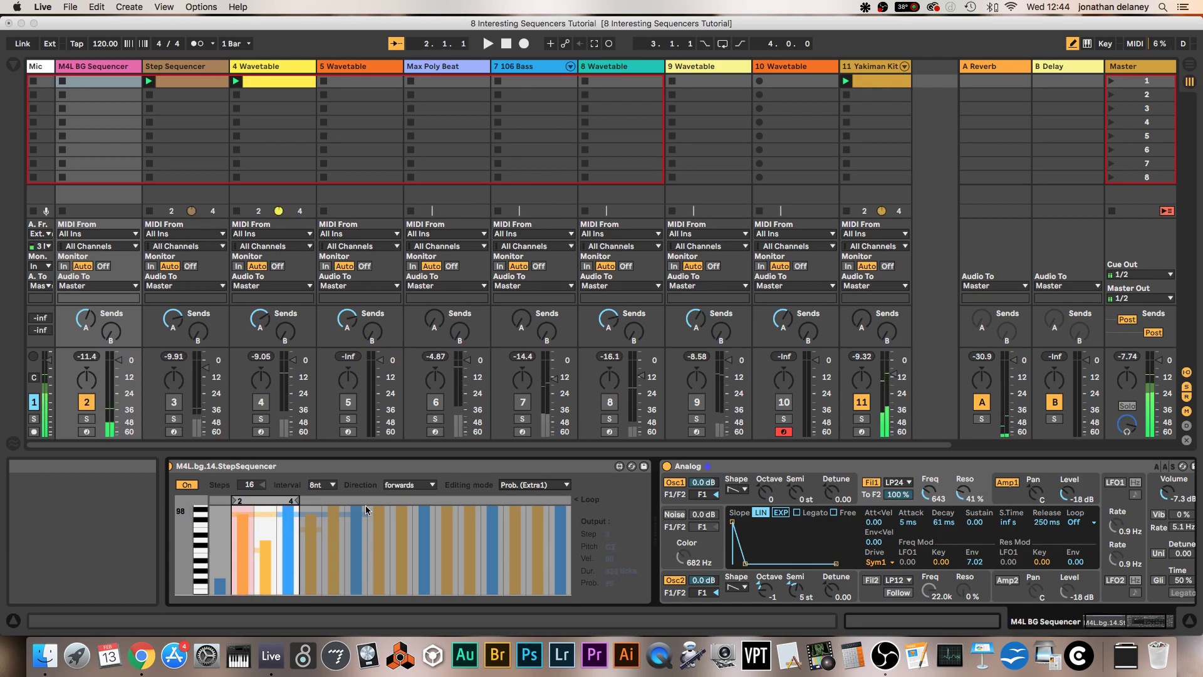
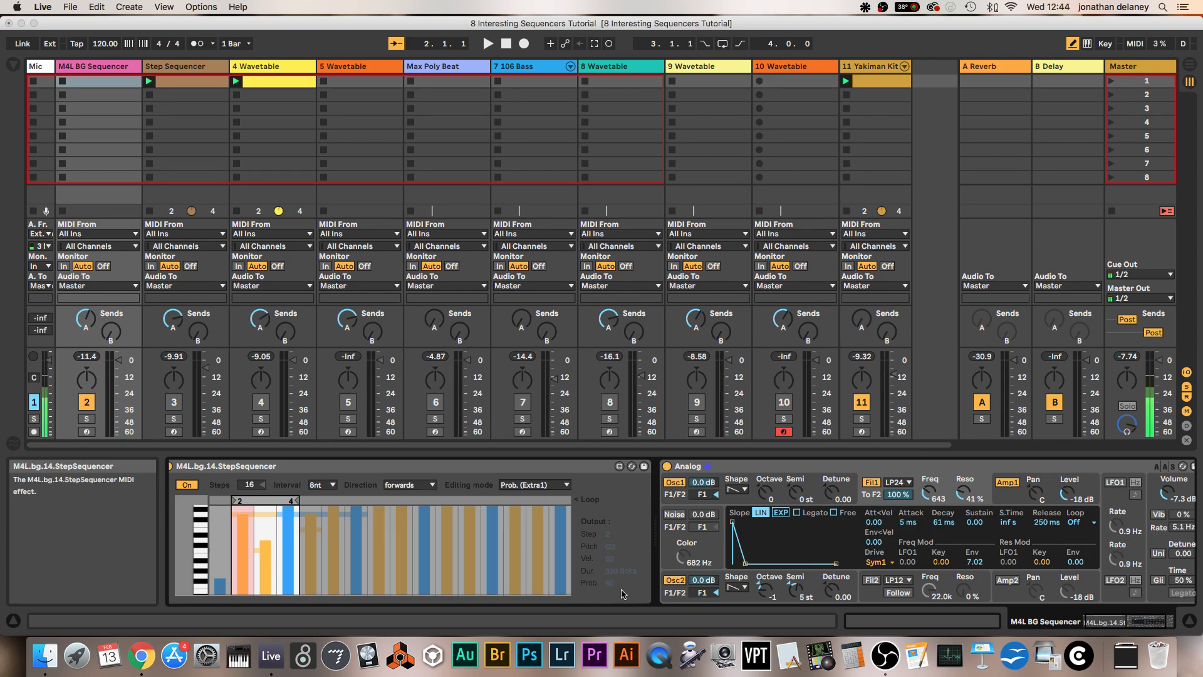
key("space")
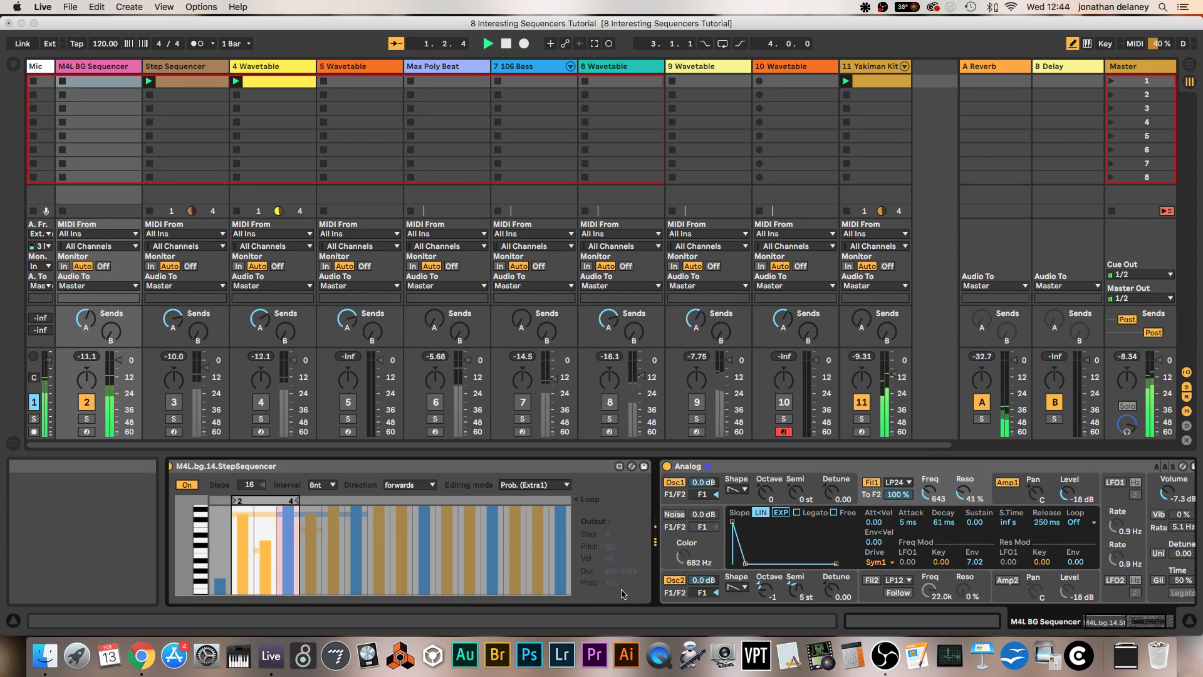
key("space")
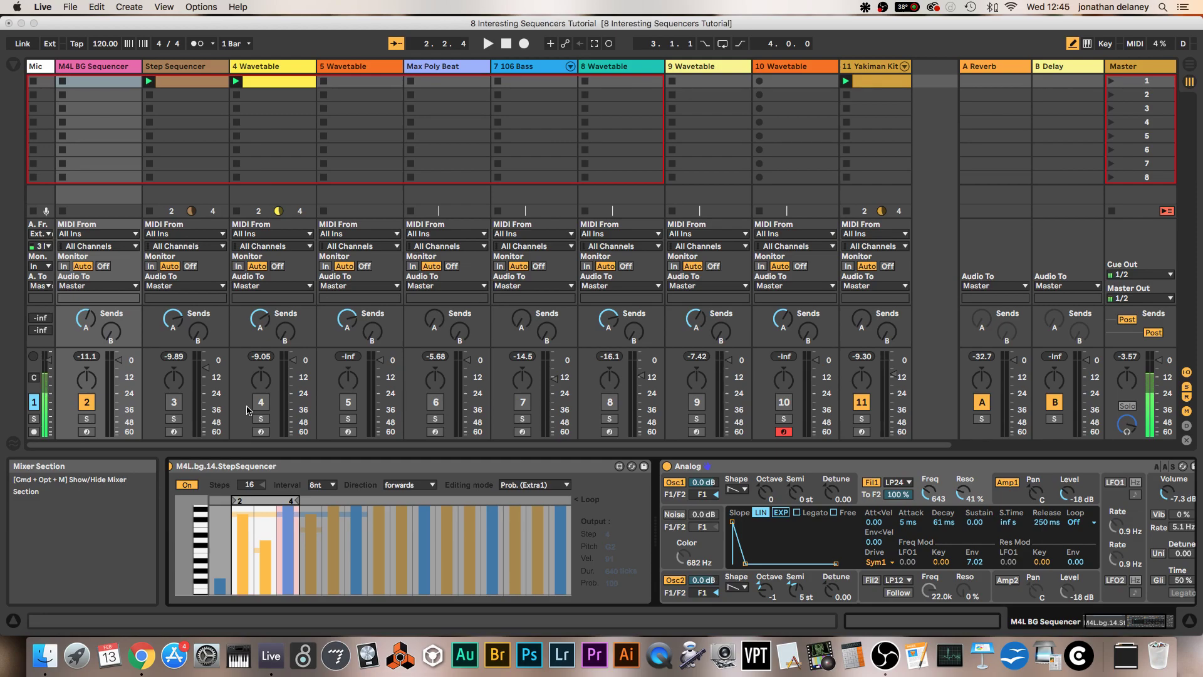
Turn off the M4L BG Sequencer track, and activate and arm the Step Sequencer track.
left_click(87, 401)
left_click(174, 402)
left_click(174, 432)
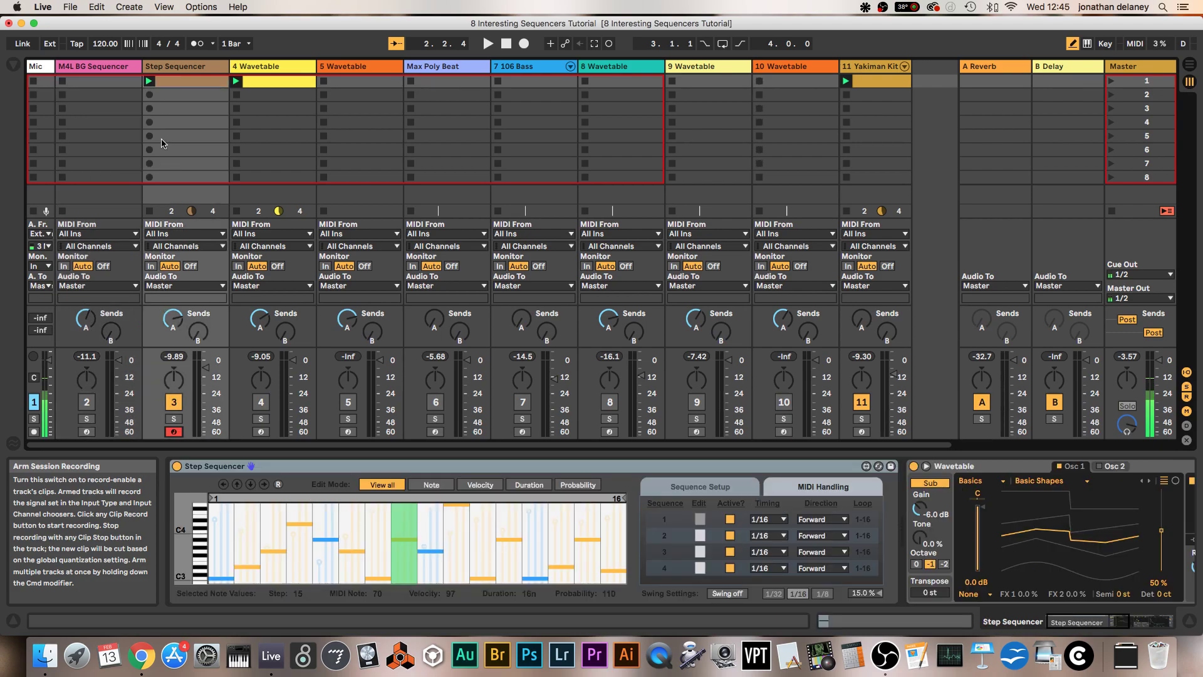
Deactivate sequences 4, 3 and 2 in the Step Sequencer device, leaving only sequence 1 active.
left_click(729, 568)
left_click(729, 552)
left_click(728, 536)
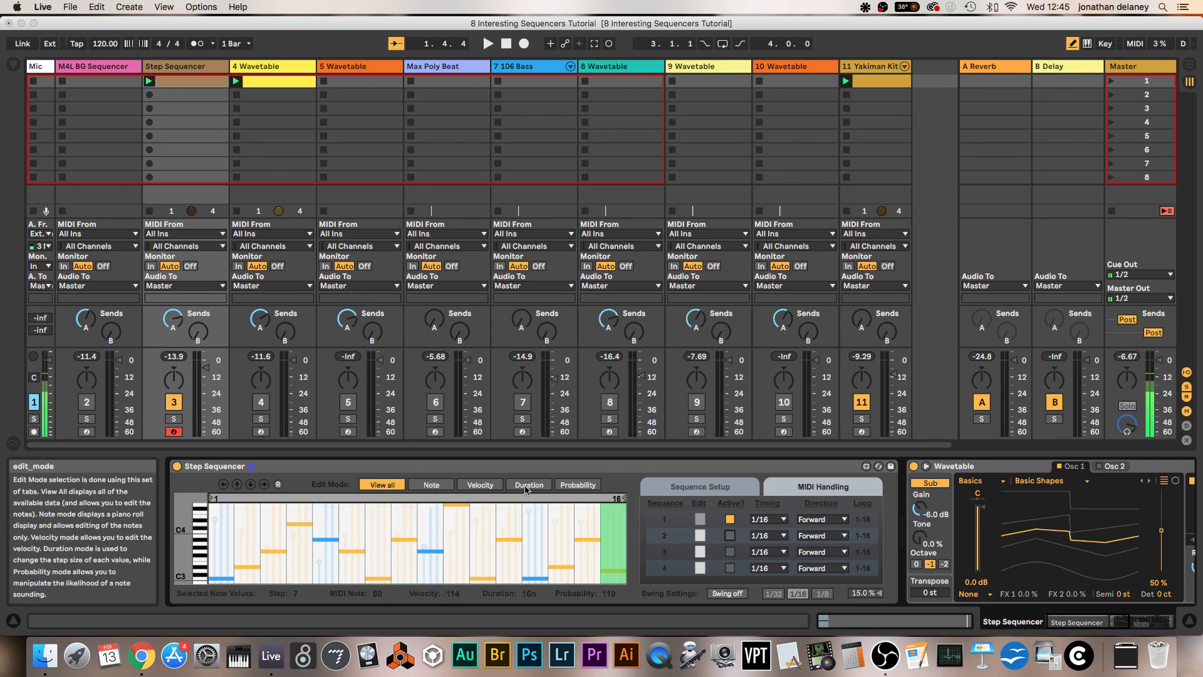
Look through the Step Sequencer's Note, Velocity, Duration and Probability edit modes, finishing in Velocity.
left_click(431, 489)
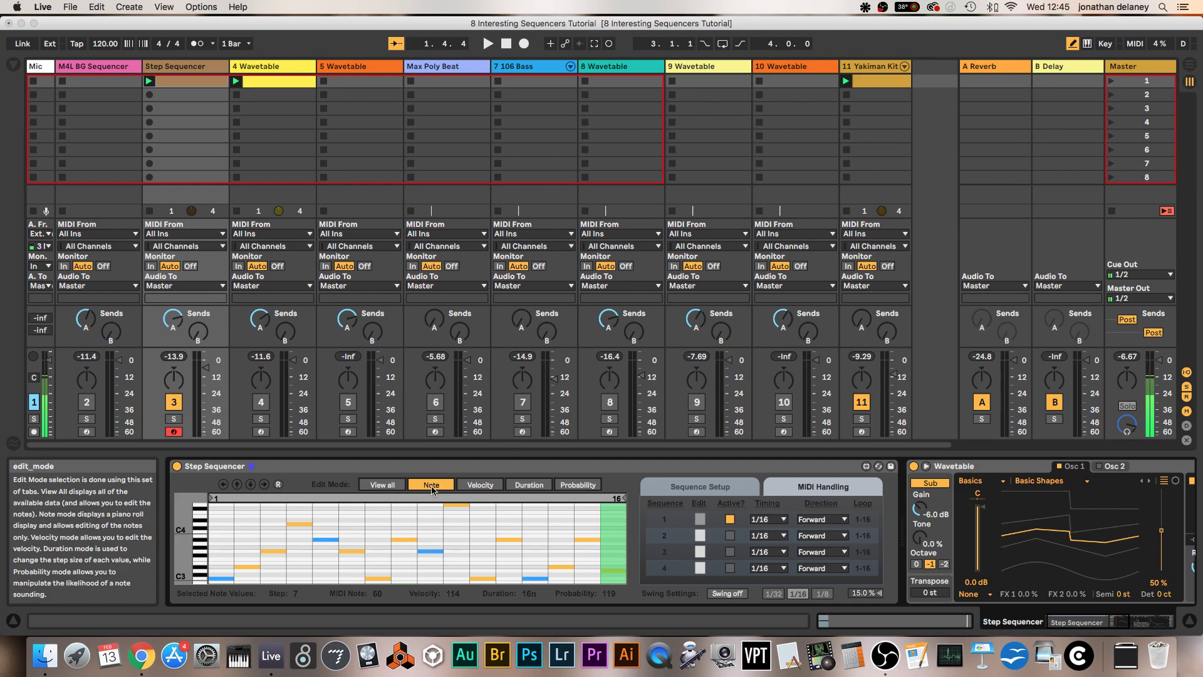
left_click(480, 486)
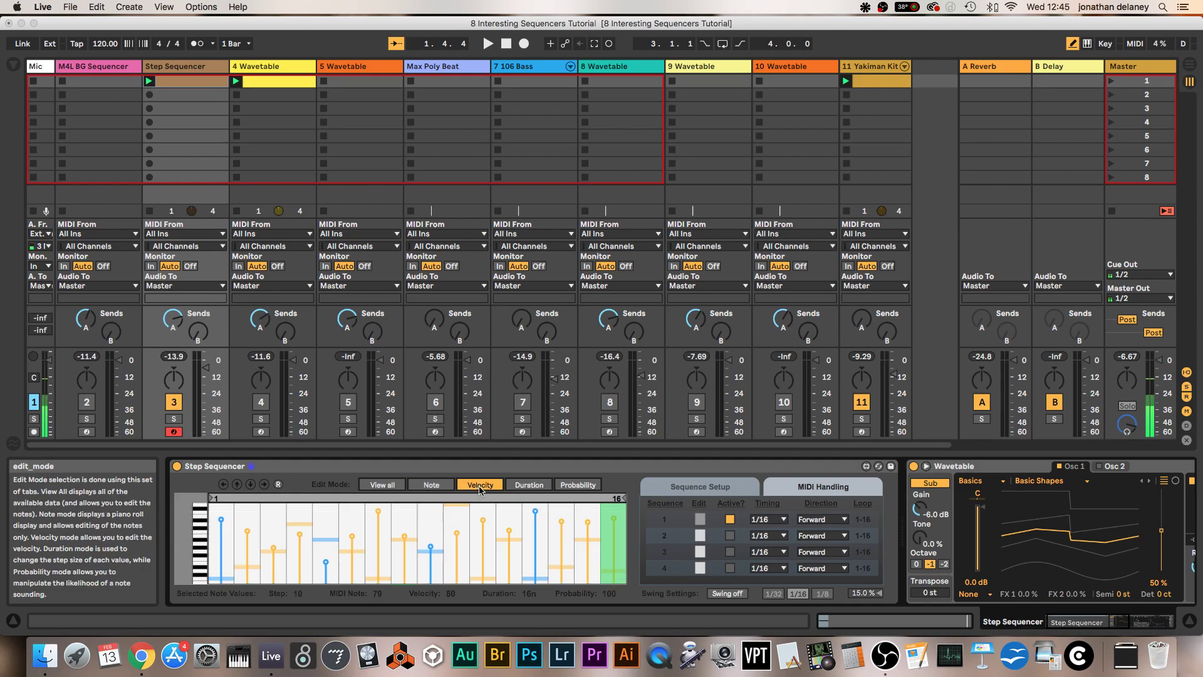
left_click(536, 486)
left_click(592, 486)
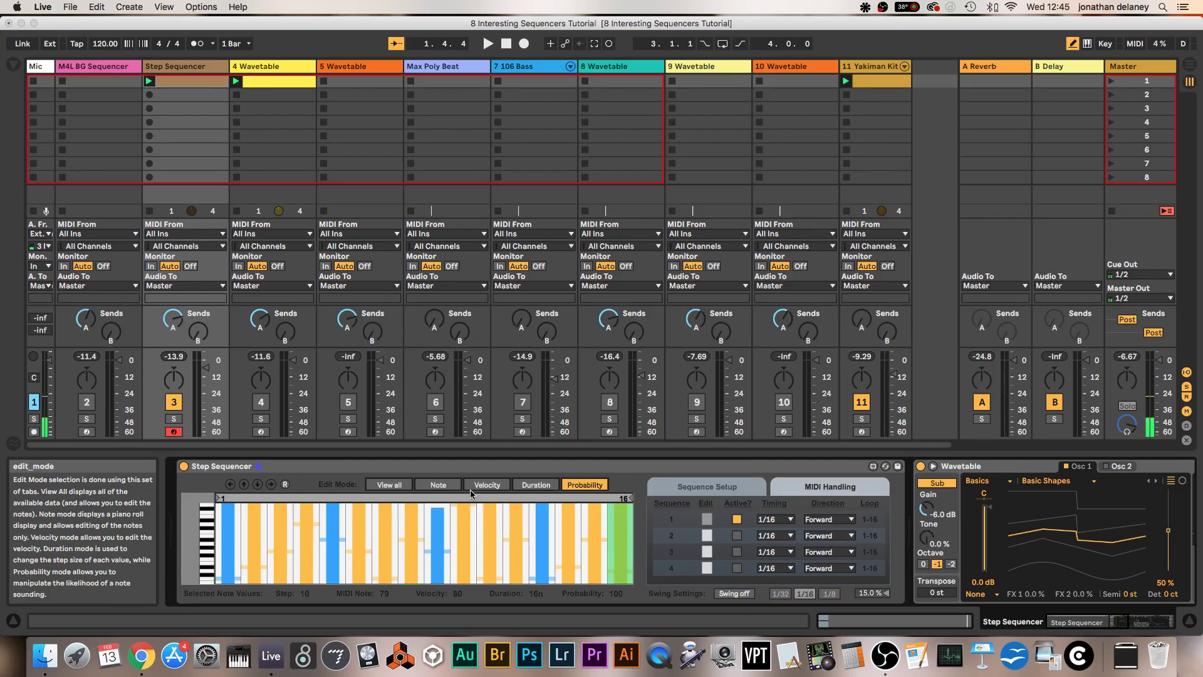
left_click(449, 486)
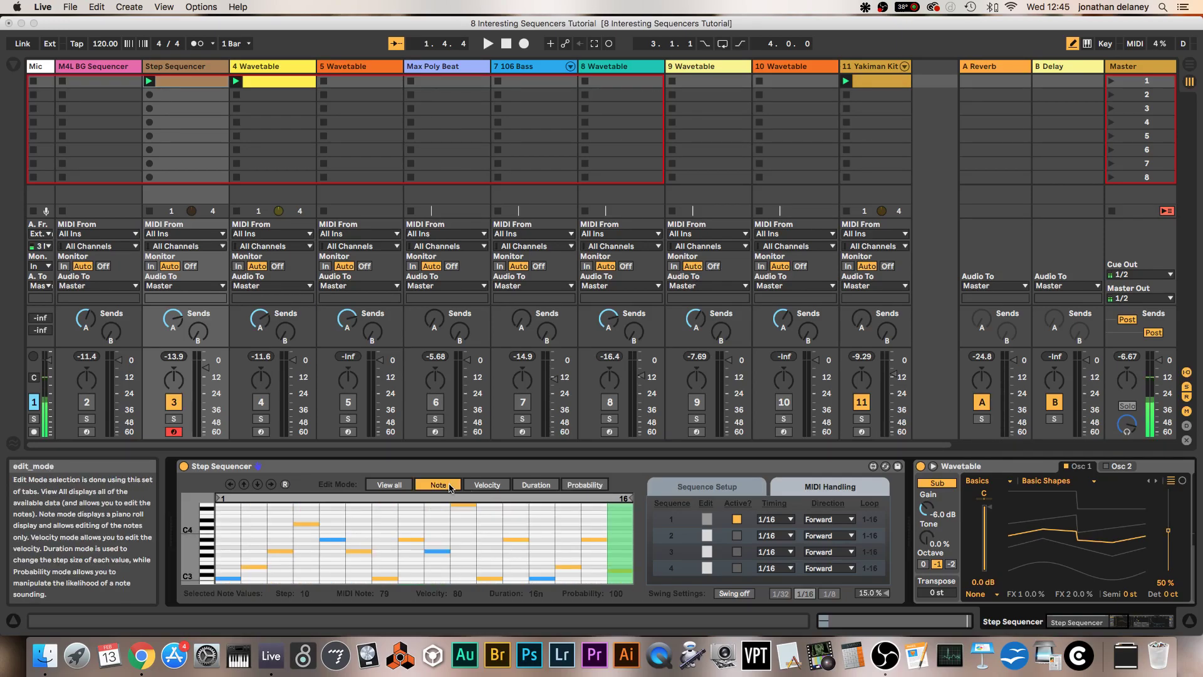
left_click(538, 486)
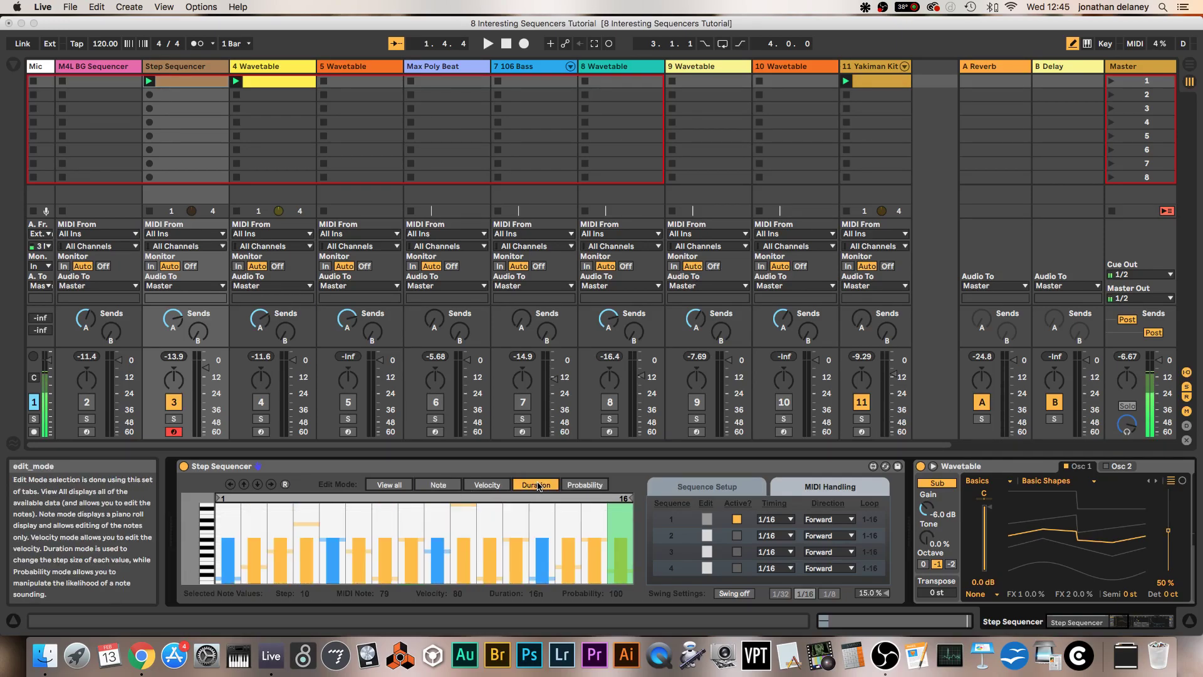
left_click(487, 485)
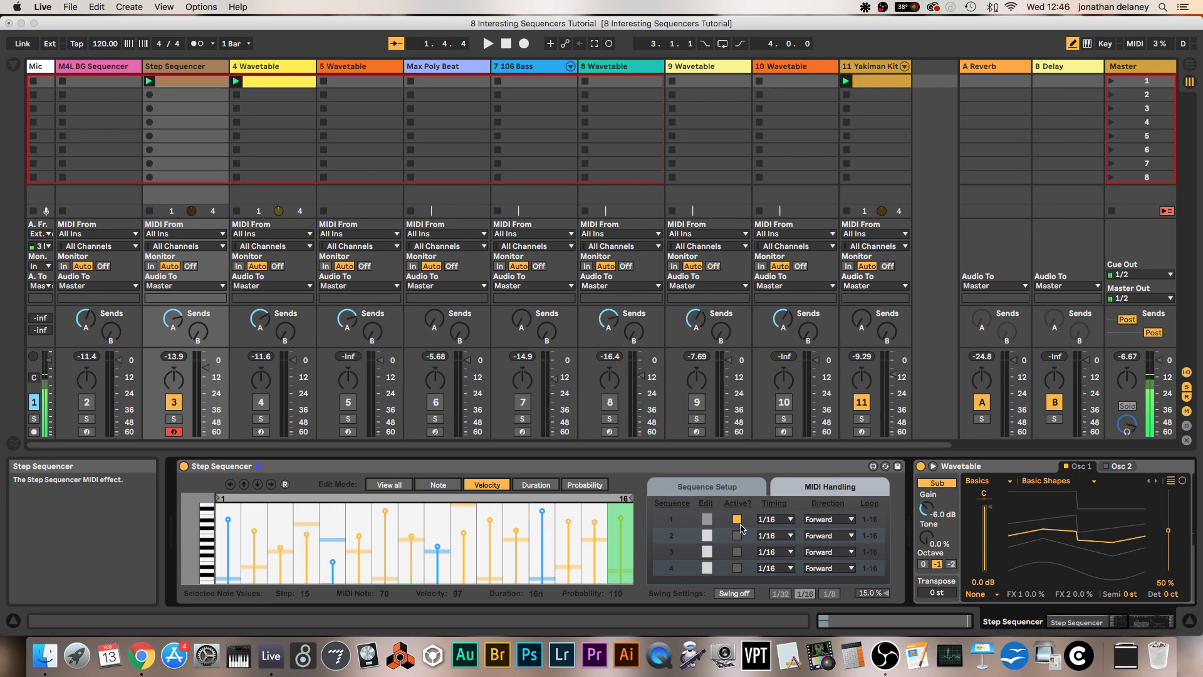
Start playback and shorten sequence 1's loop to steps 1 to 13.
key("space")
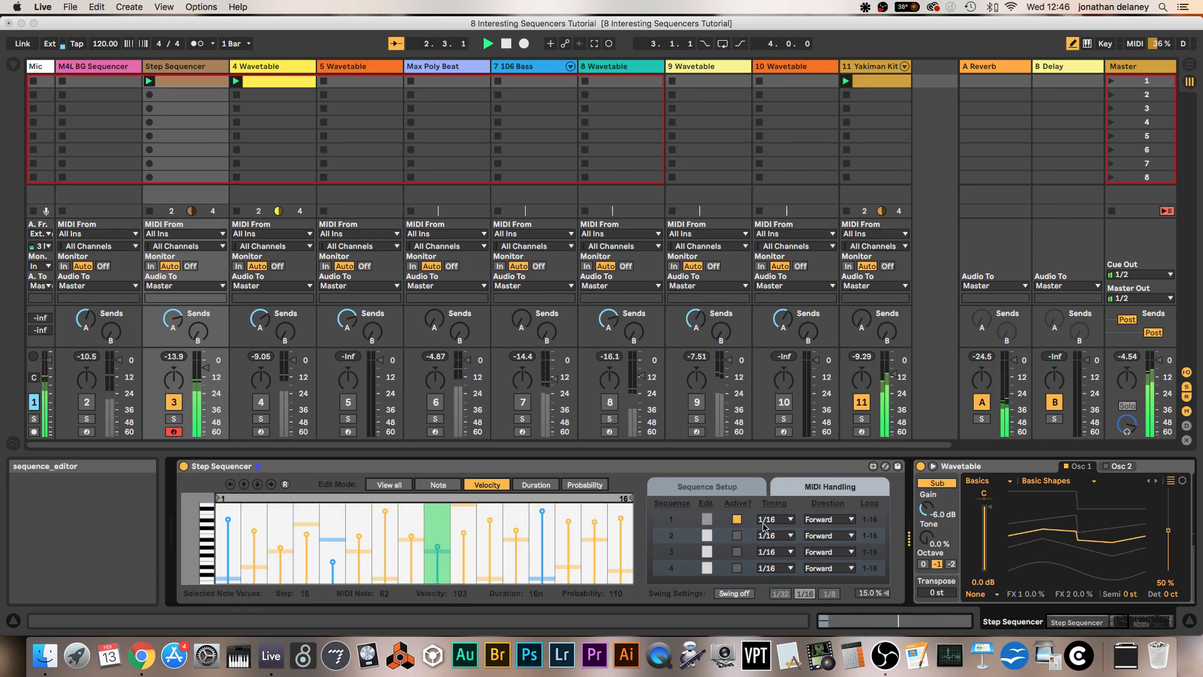
scroll(810, 525, "right", 1)
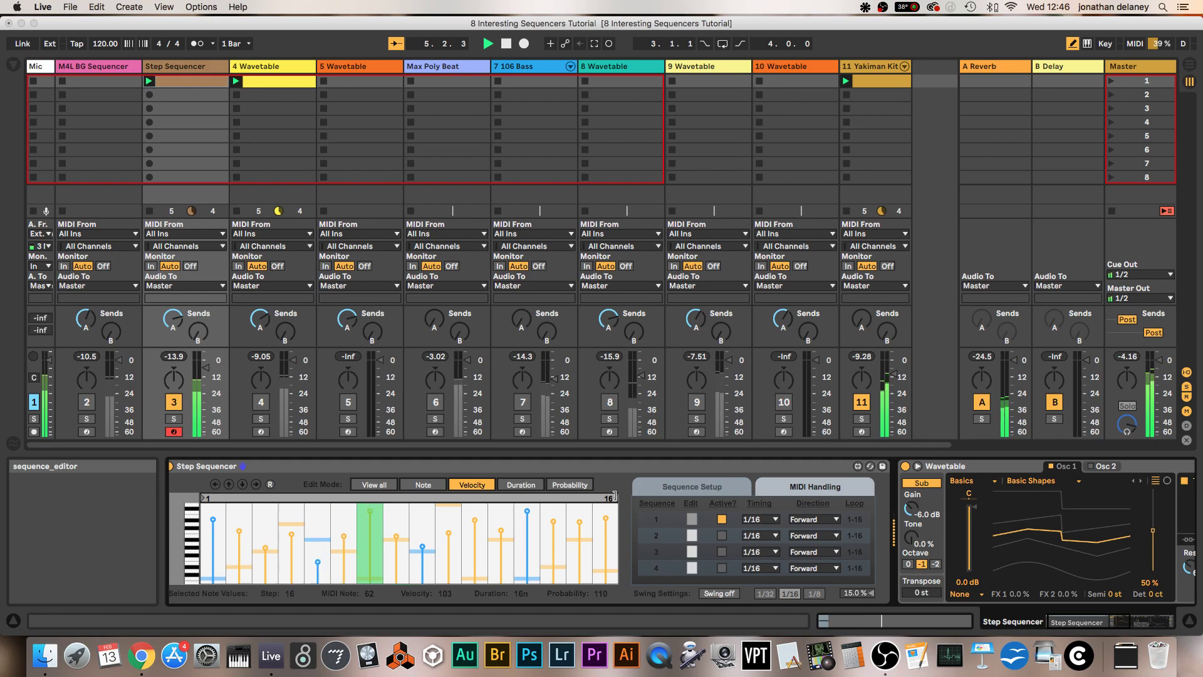
left_click_drag(615, 498, 532, 498)
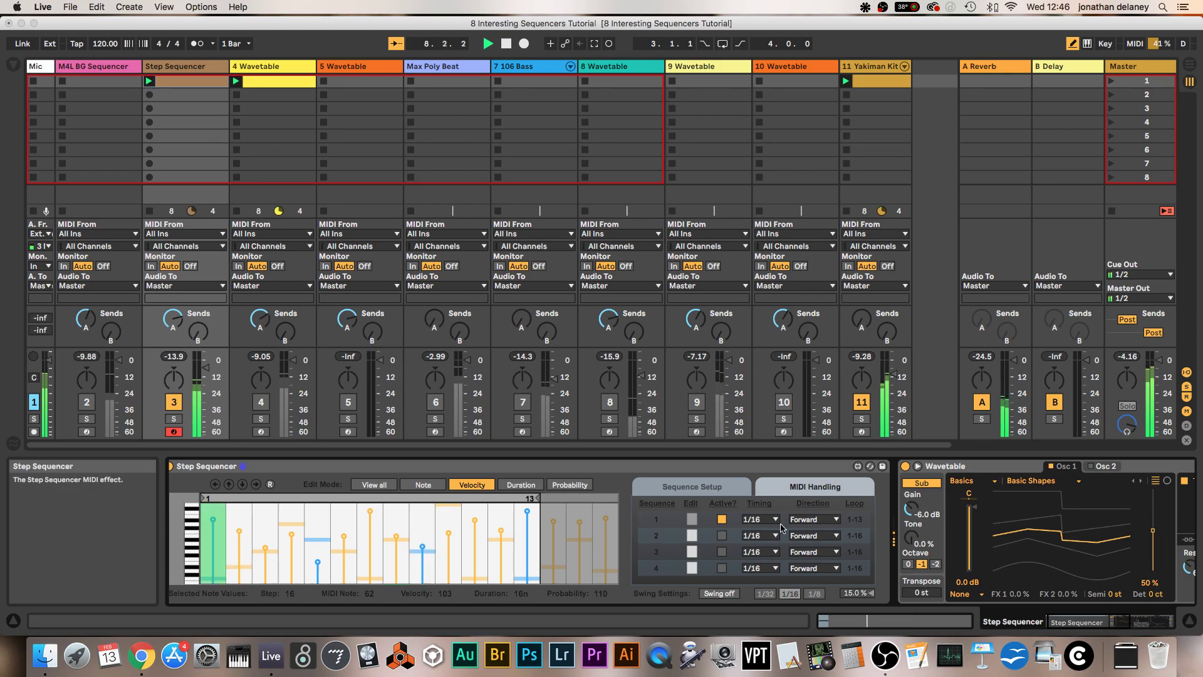
Activate sequence 2 in the Step Sequencer, set its timing to 1/8 D and its direction to Backward.
left_click(721, 537)
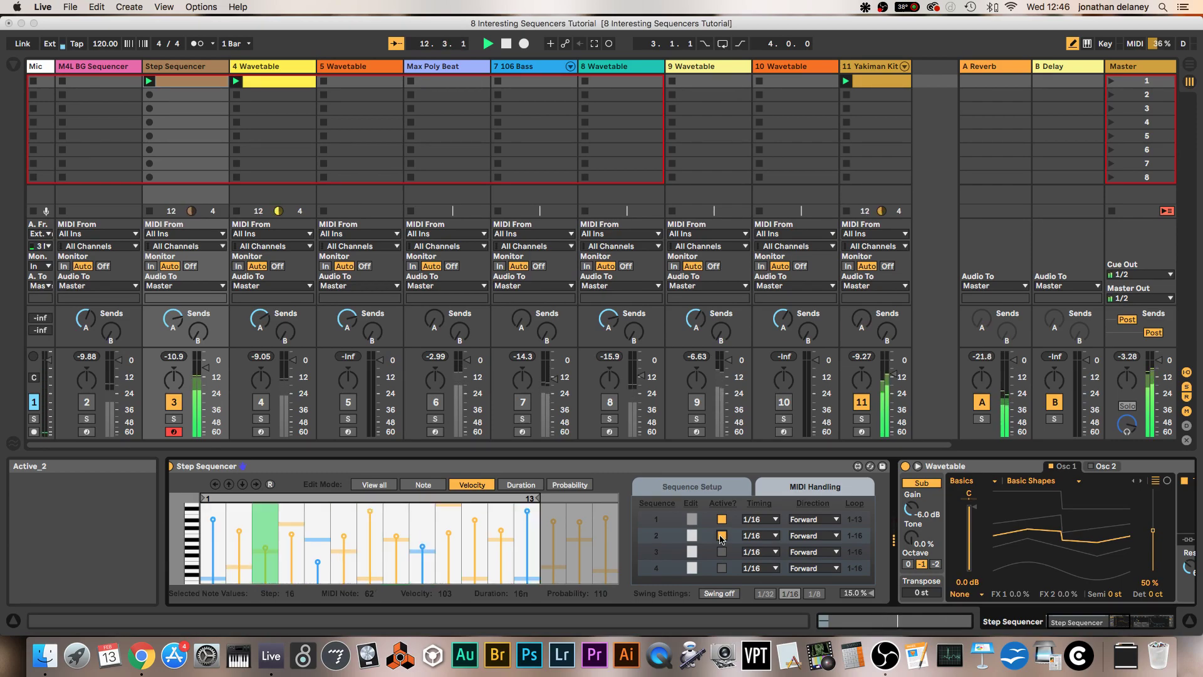
left_click(766, 537)
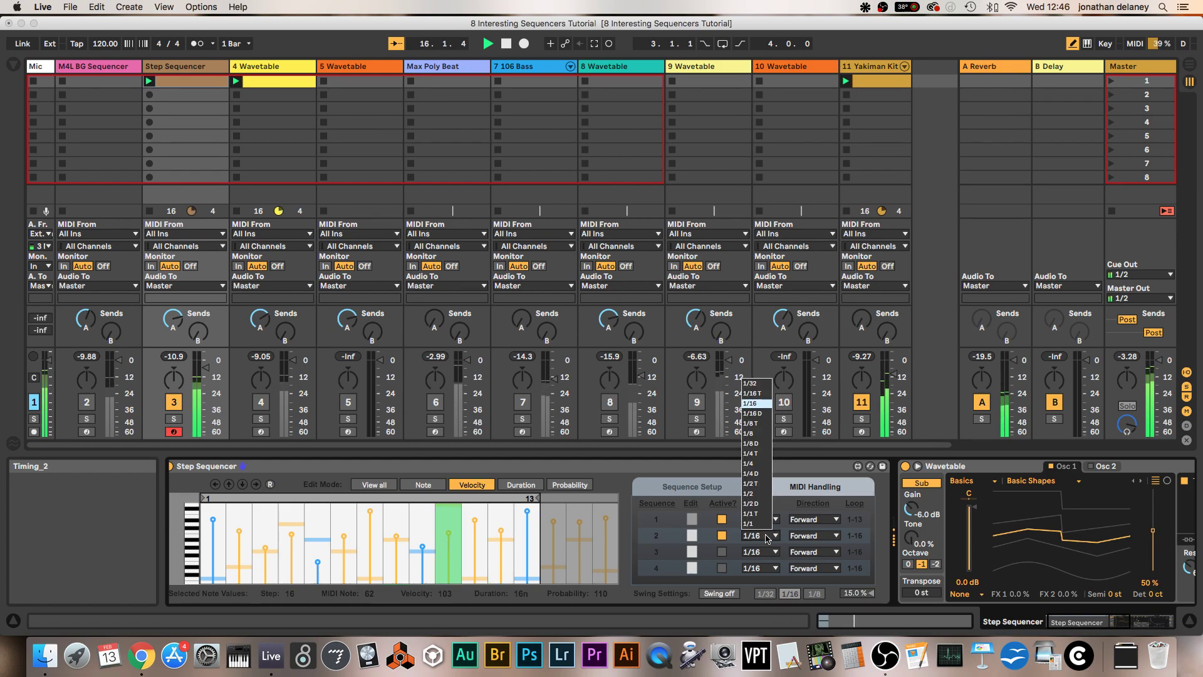
left_click(763, 426)
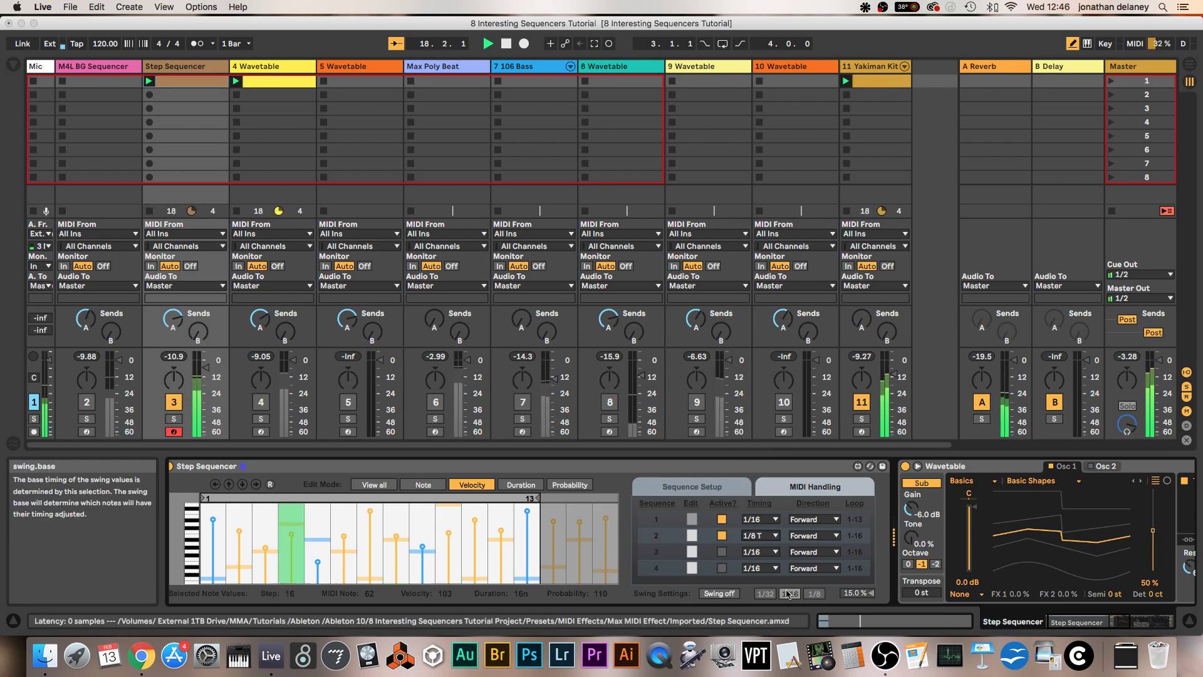
left_click(775, 537)
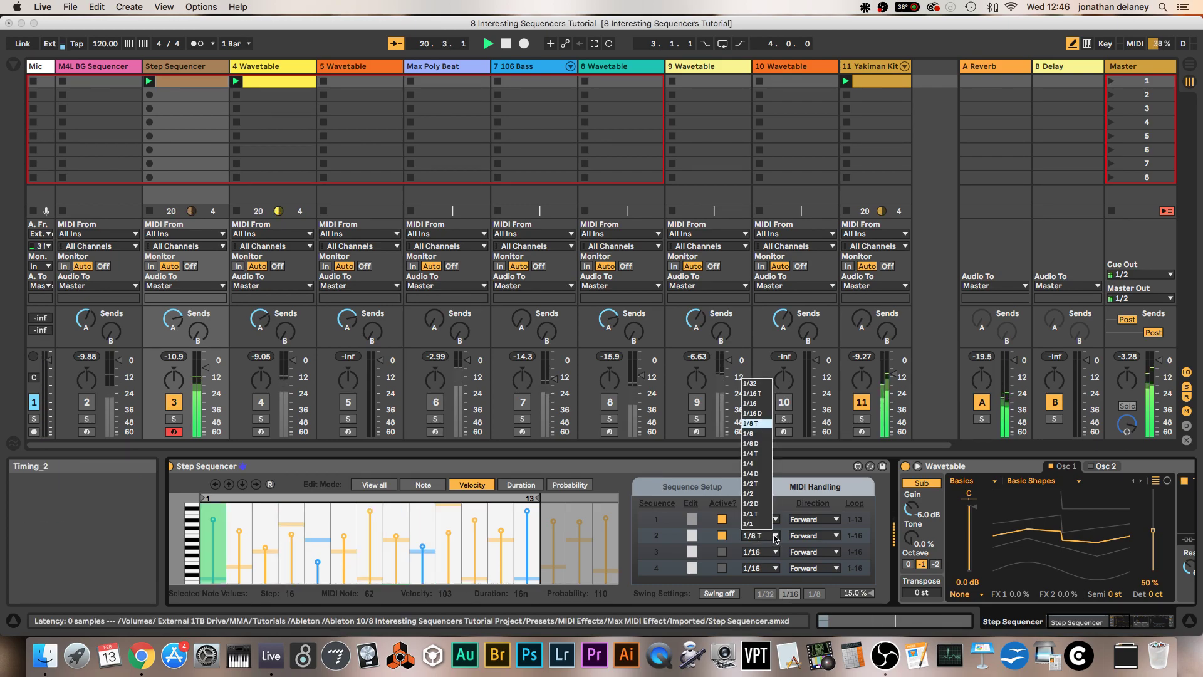
left_click(762, 444)
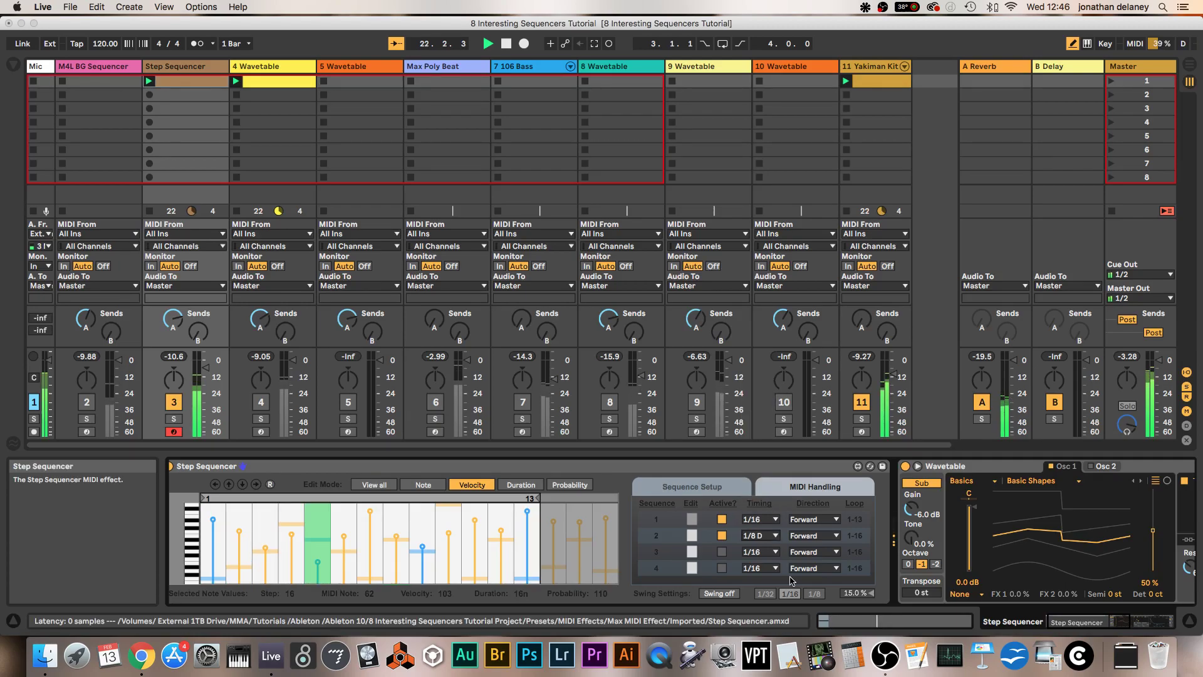
left_click(833, 536)
left_click(823, 555)
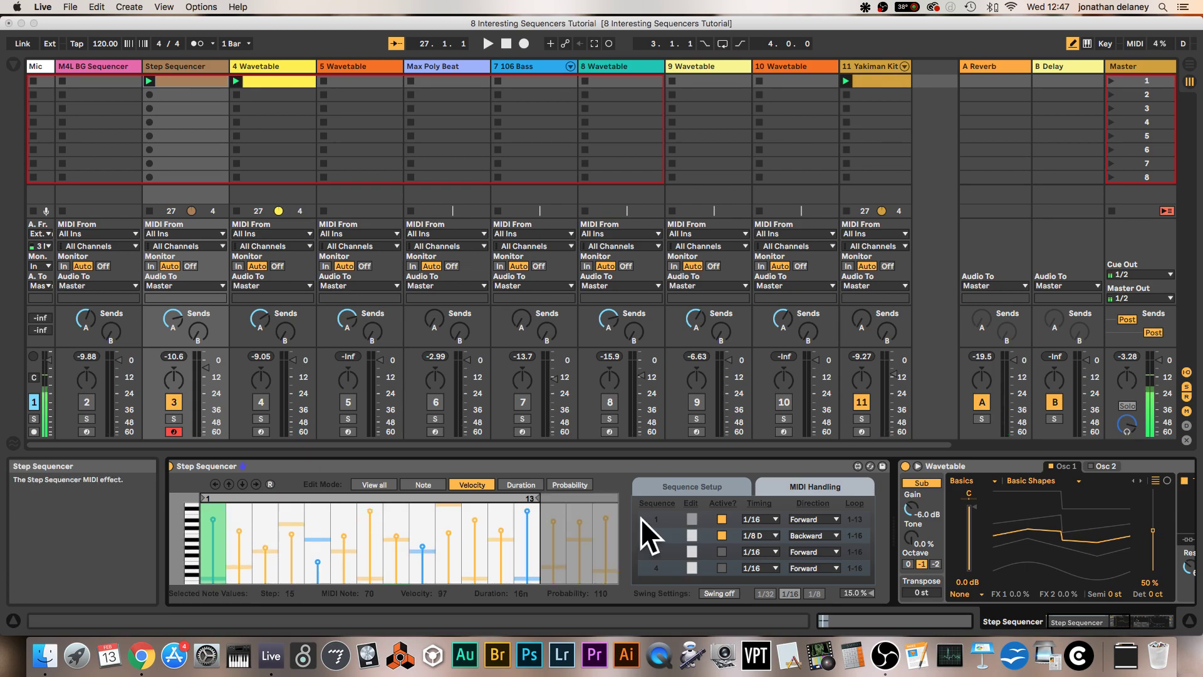
Compare the step patterns of sequences 1 and 2 in the editor, finishing on sequence 2.
left_click(693, 537)
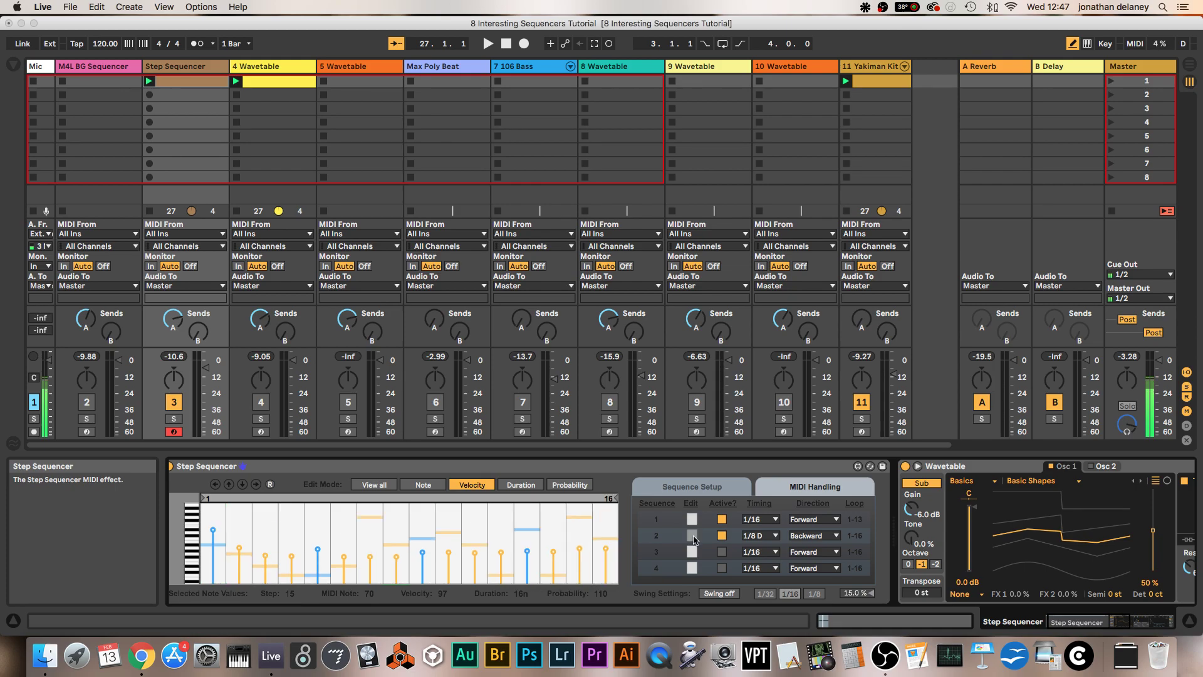
left_click(691, 518)
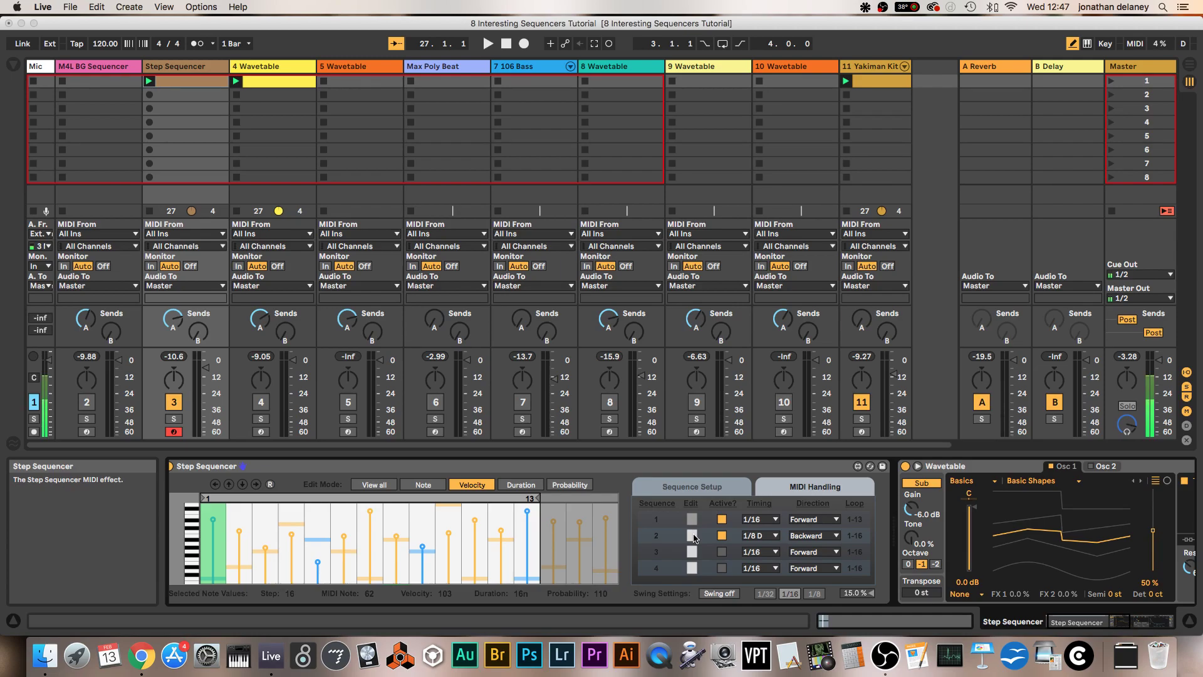
left_click(693, 537)
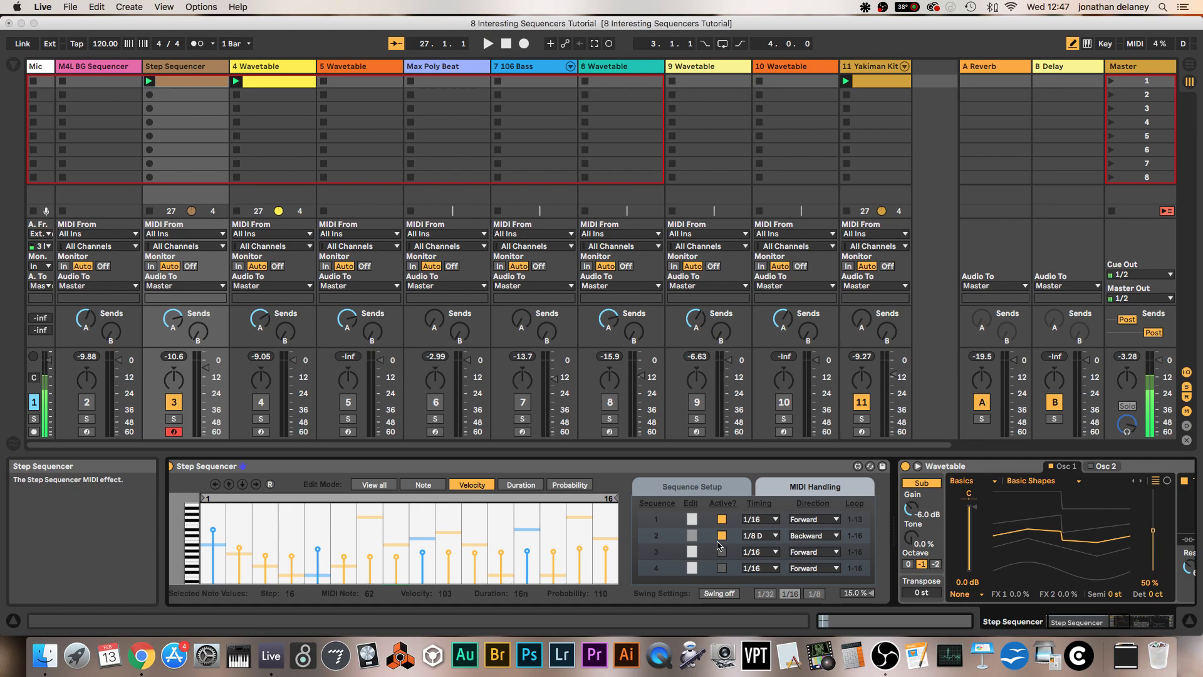
Restart playback and activate sequence 3 with Random direction and 1/4 D timing.
key("space")
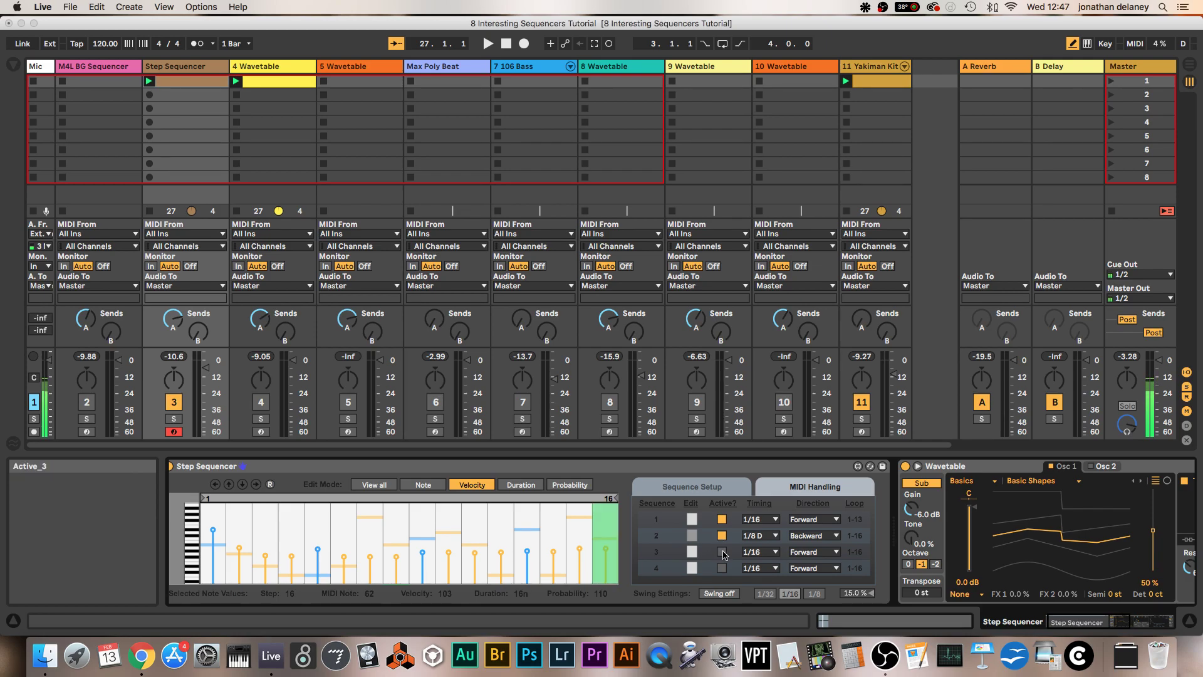
left_click(722, 551)
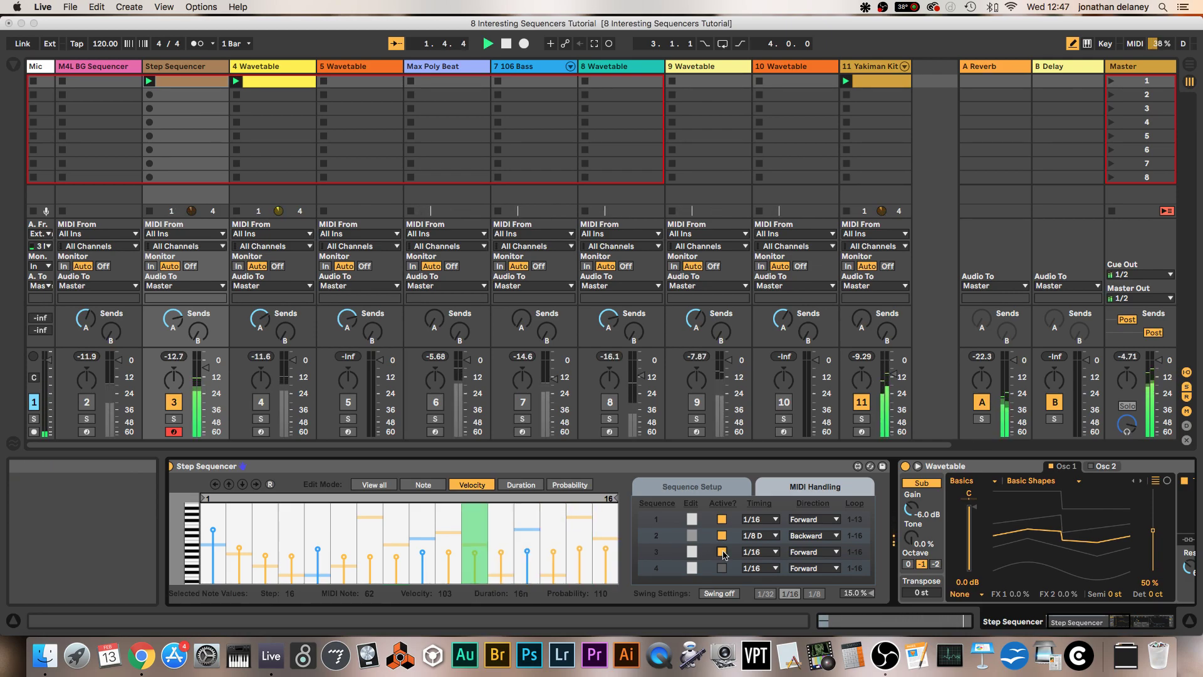
left_click(813, 552)
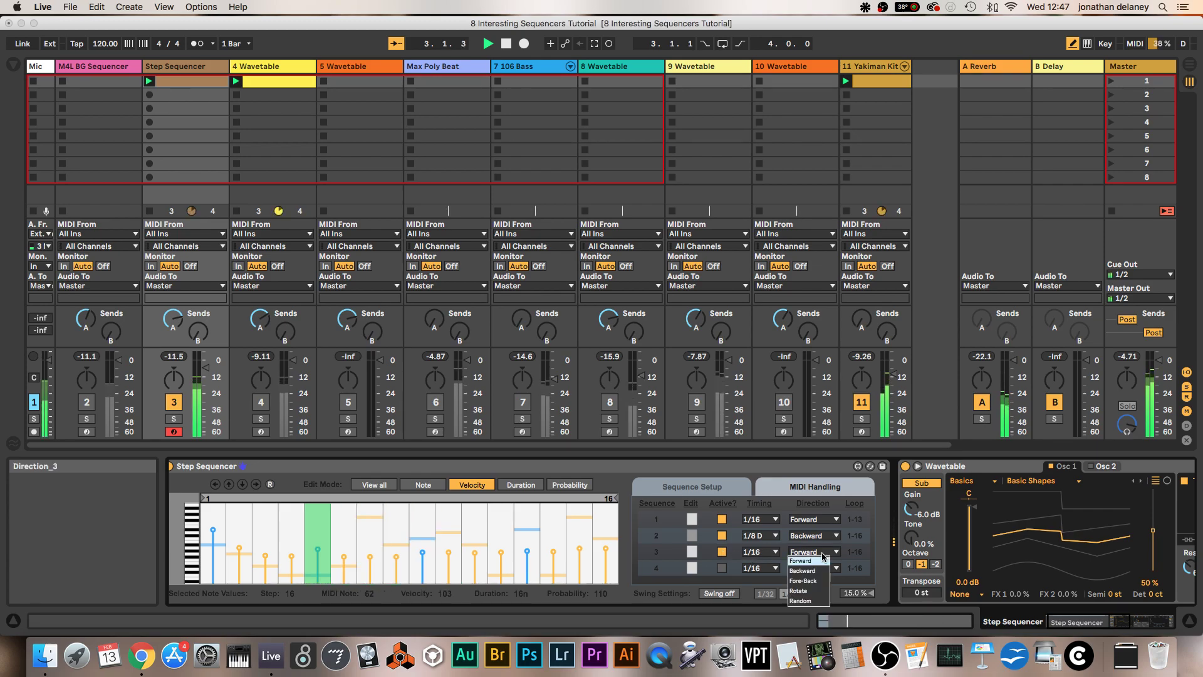
left_click(810, 601)
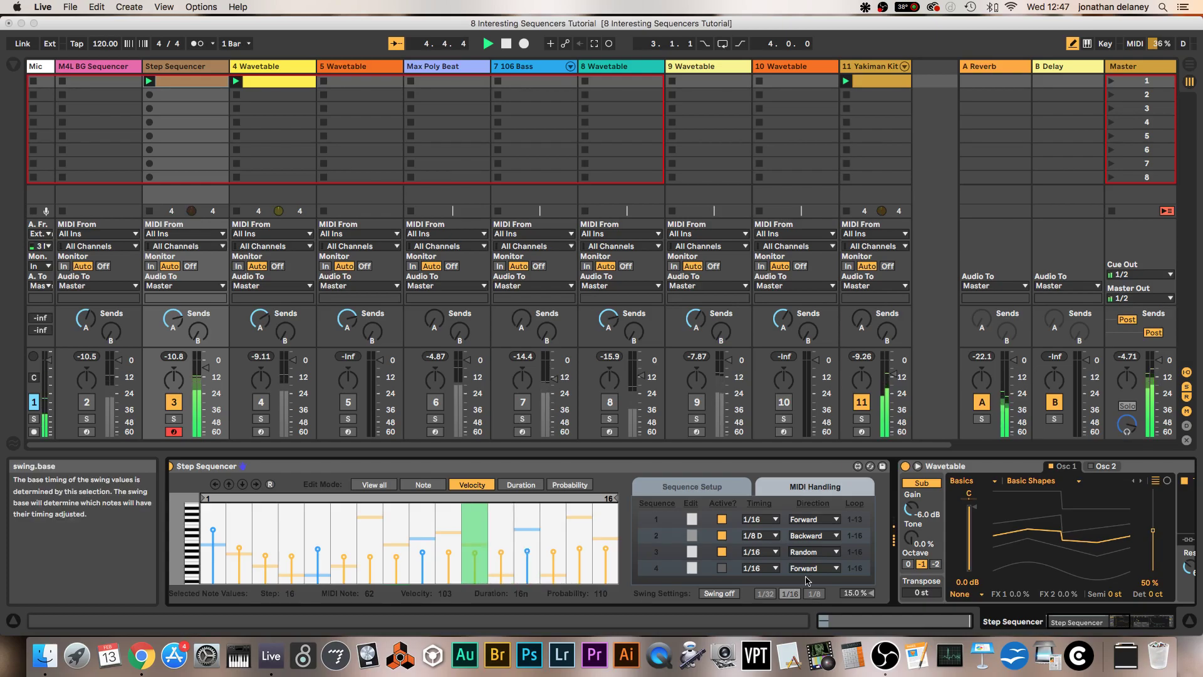
left_click(776, 553)
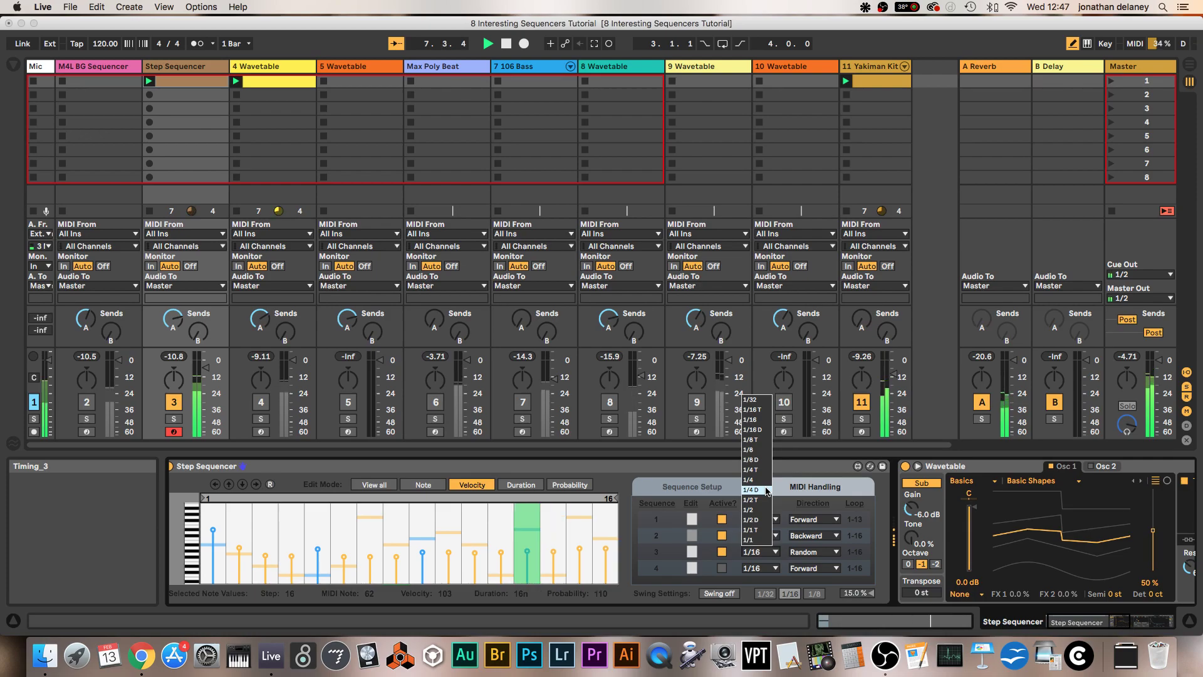
left_click(761, 552)
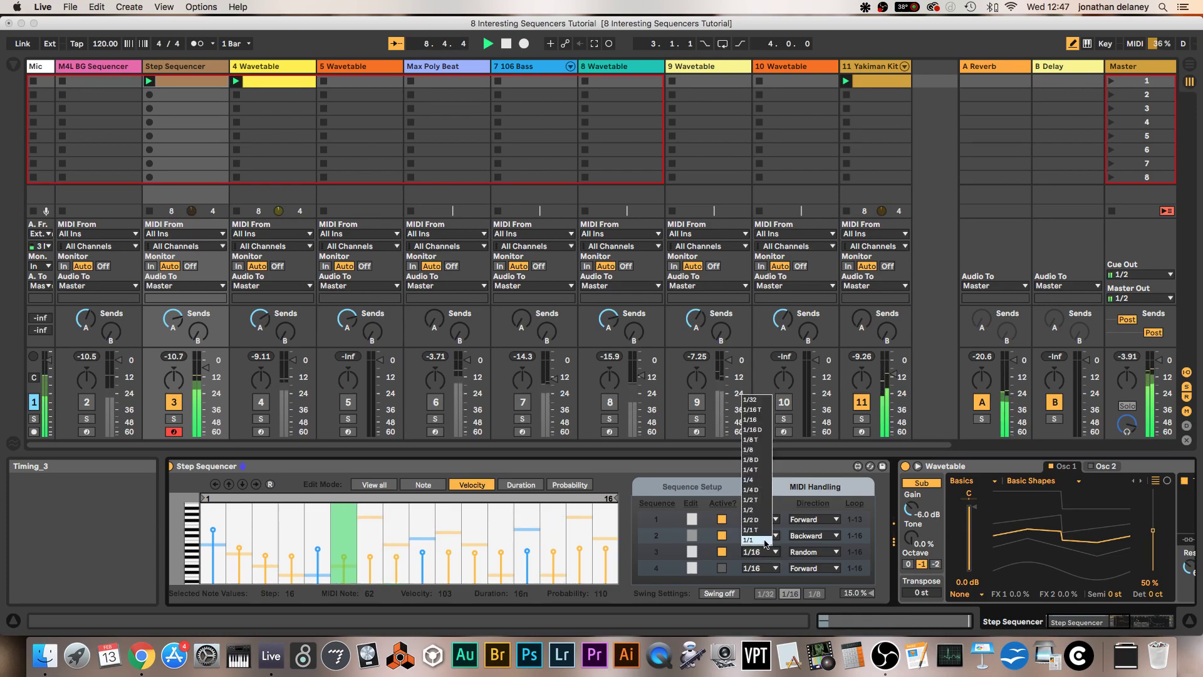
left_click(758, 490)
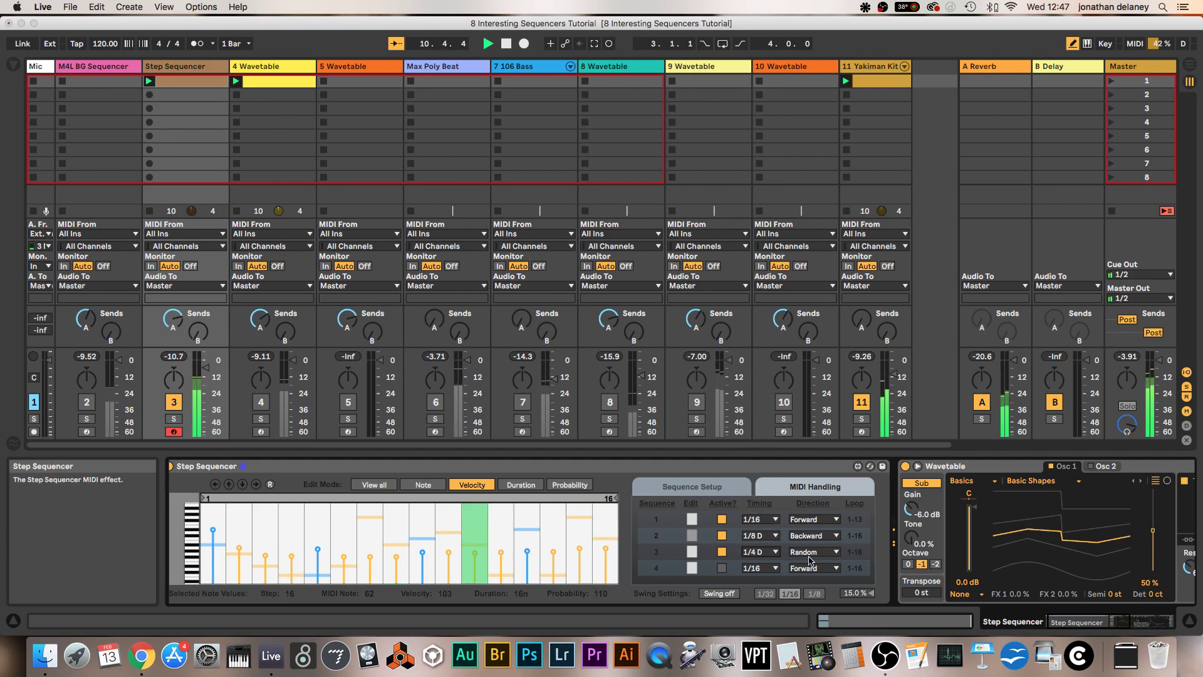
Activate sequence 4 and shorten sequence 2's loop to steps 1 to 3.
left_click(722, 567)
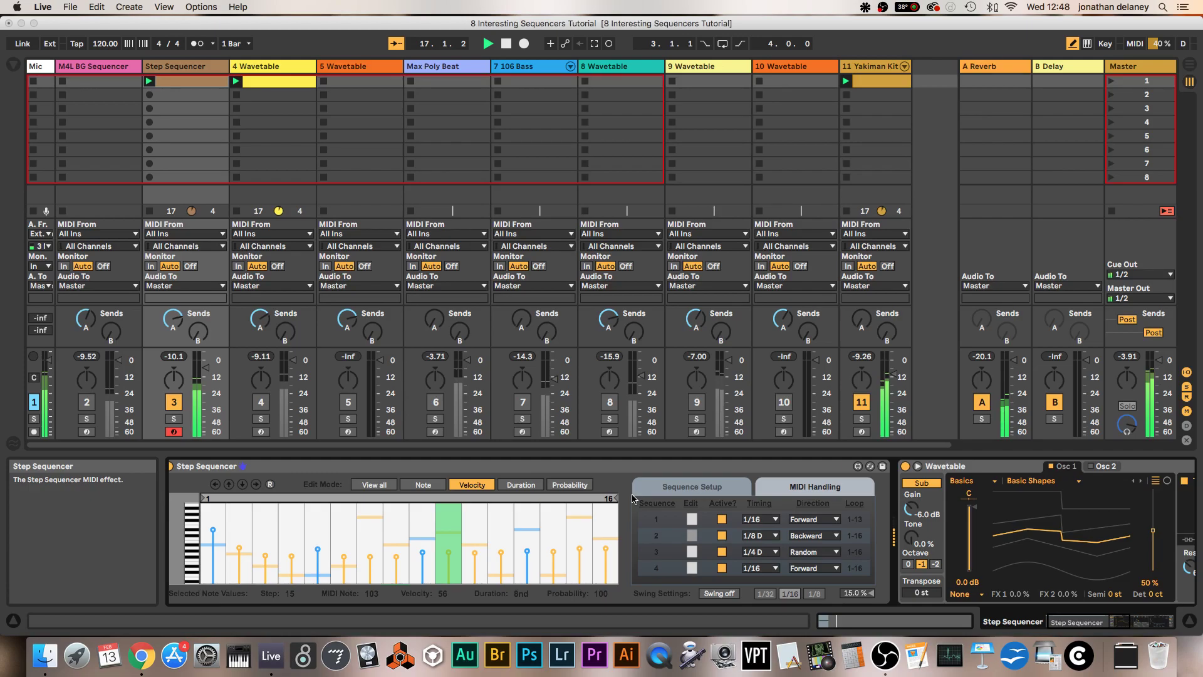
left_click_drag(614, 498, 283, 500)
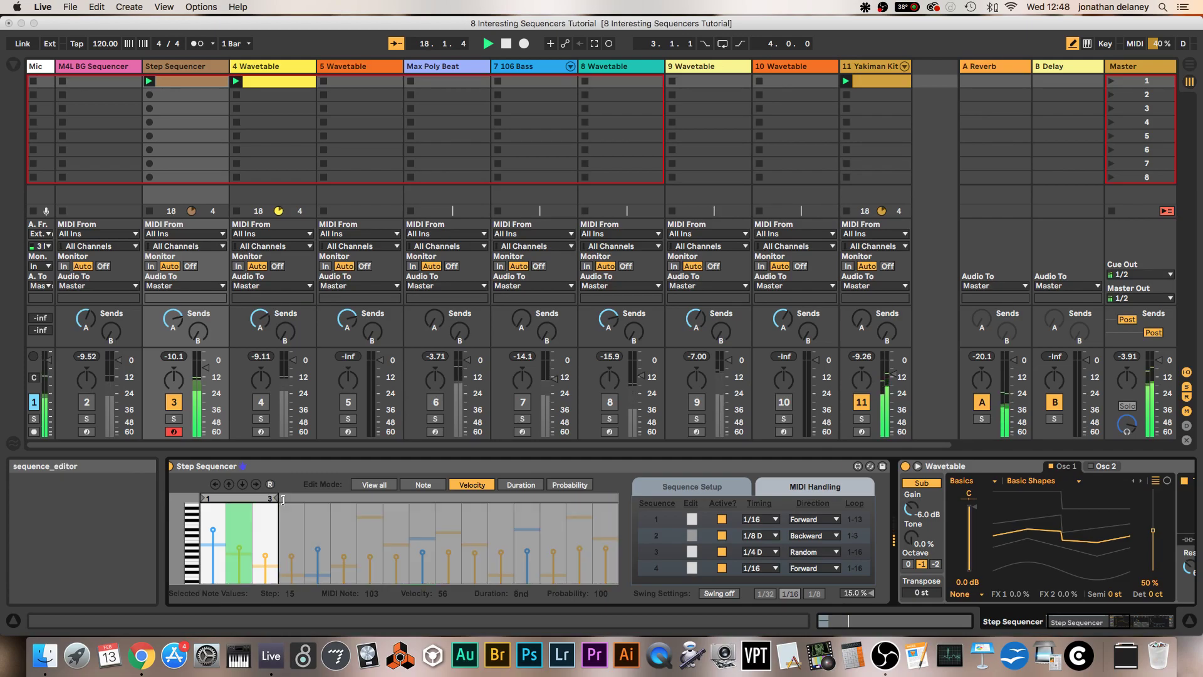
Isolate sequence 4 and then sequence 3 during playback, and set sequence 3's direction to Forward.
left_click(721, 536)
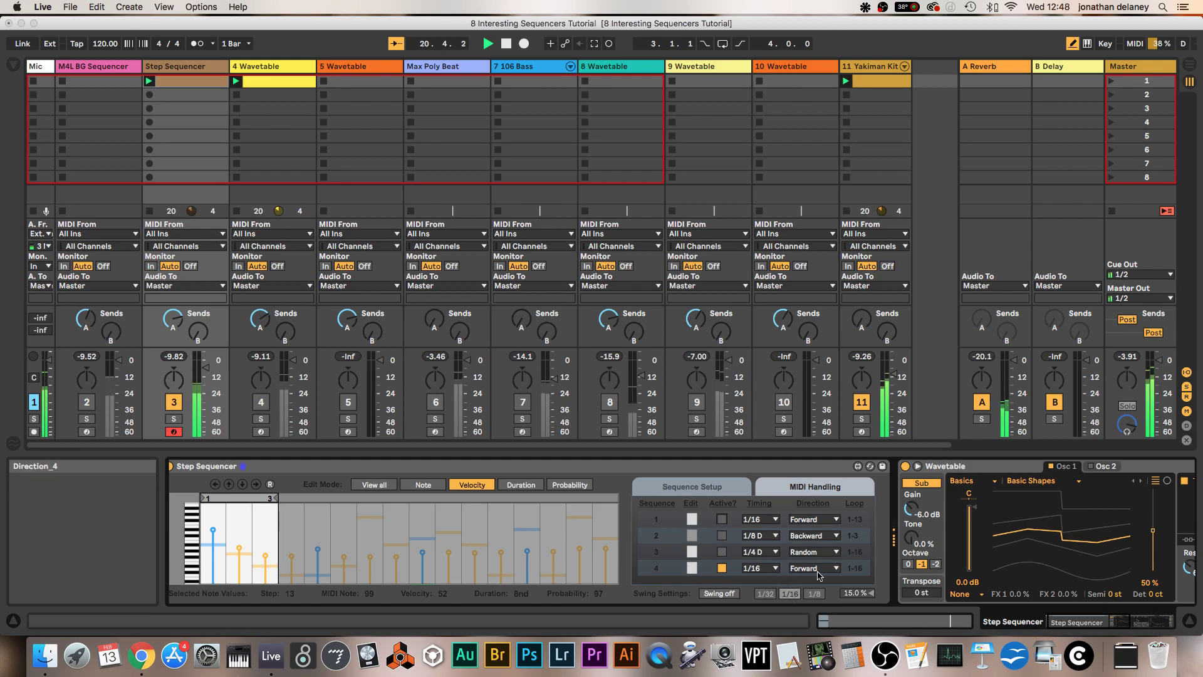
left_click(723, 554)
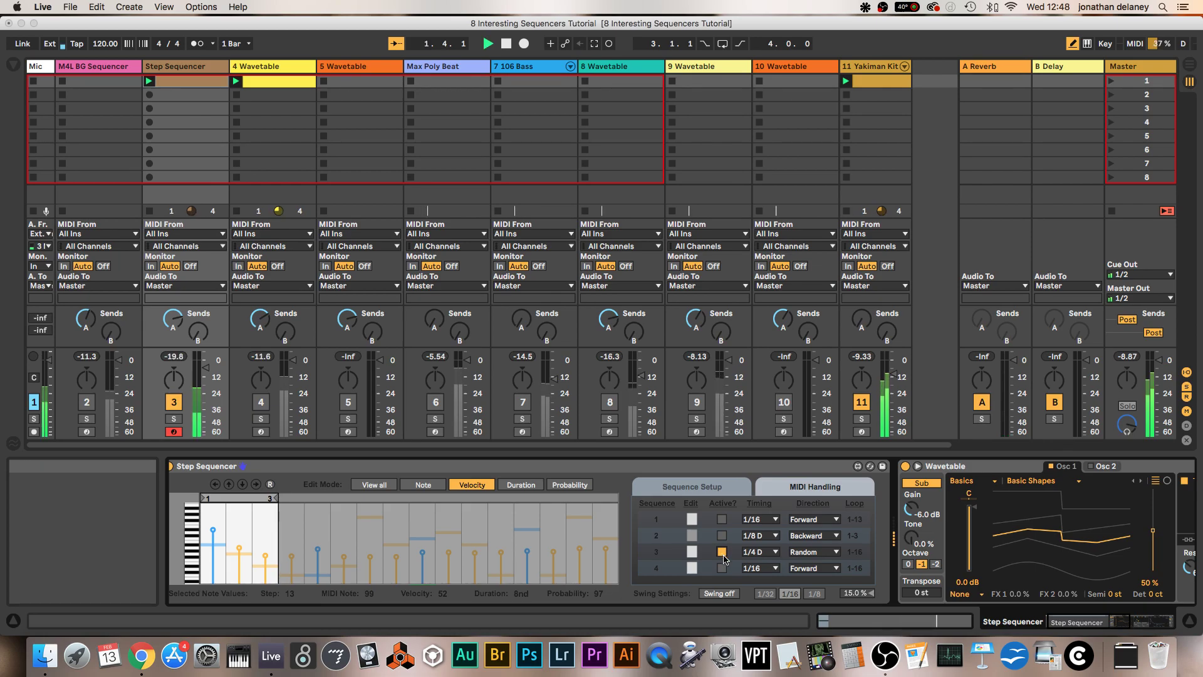
left_click(809, 554)
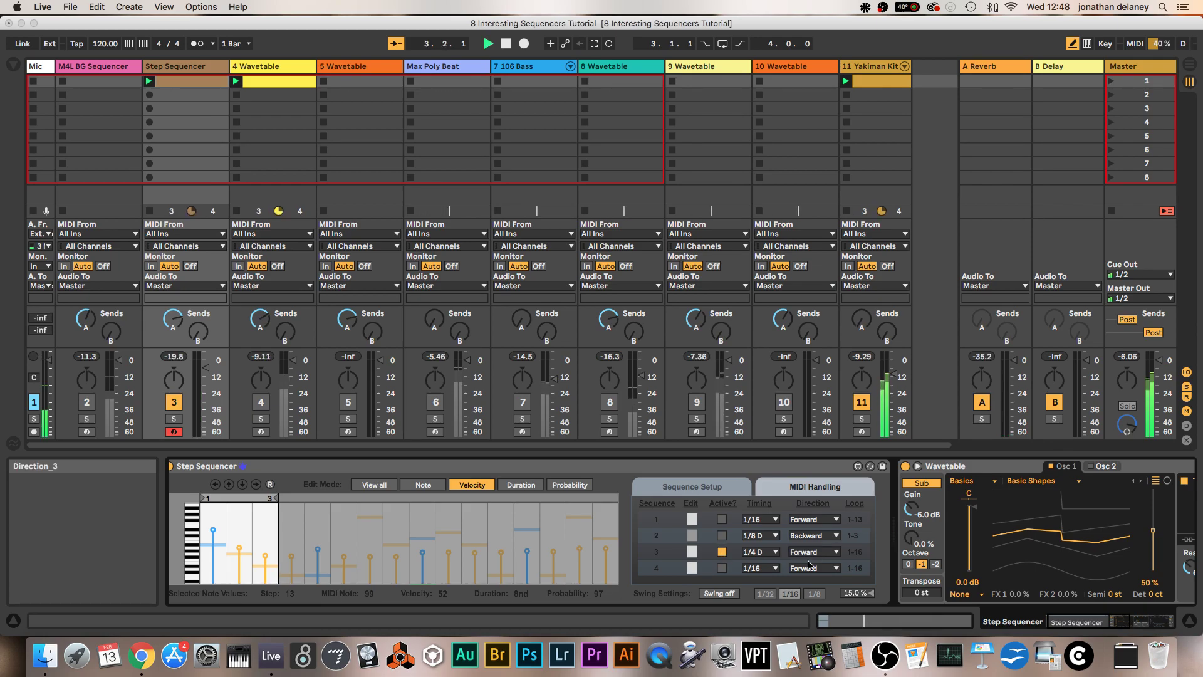
Audition sequence 2 on its own, then sequence 1 on its own.
left_click(722, 536)
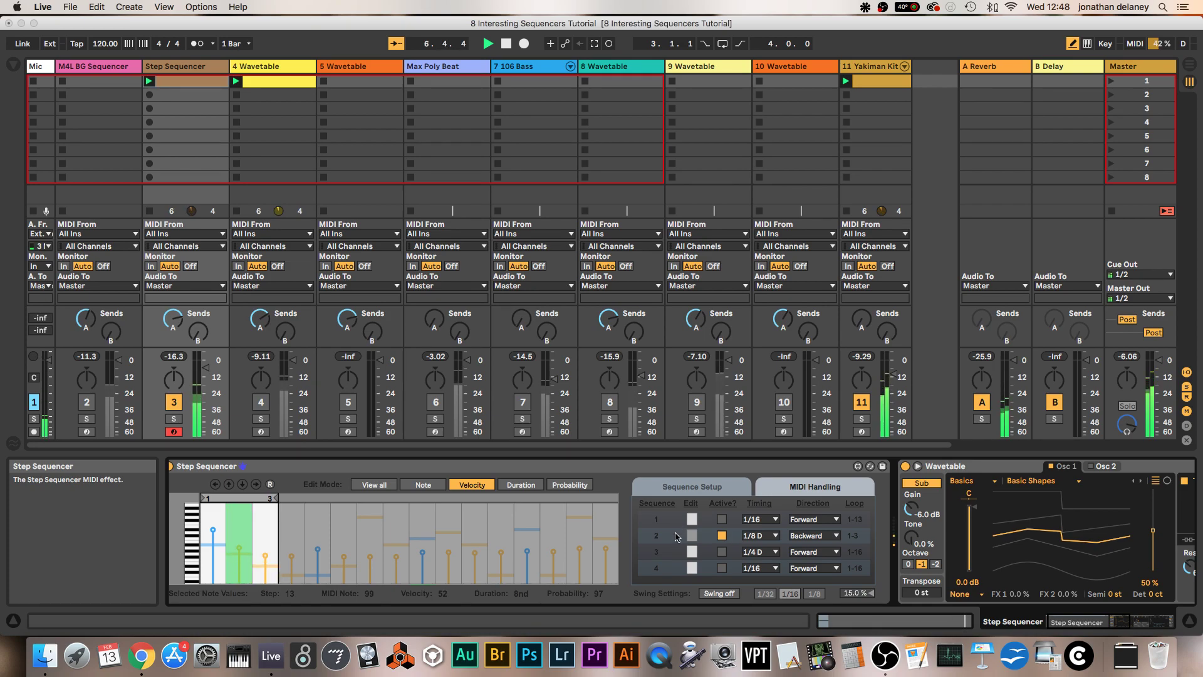
left_click(722, 536)
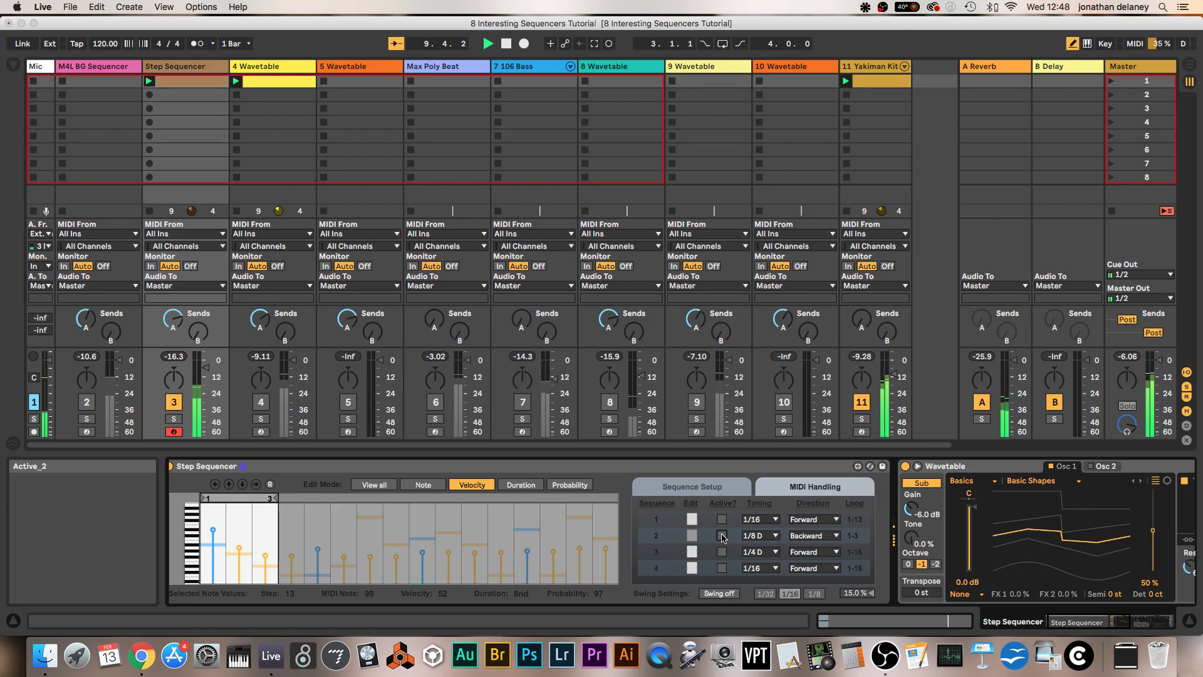
left_click(722, 519)
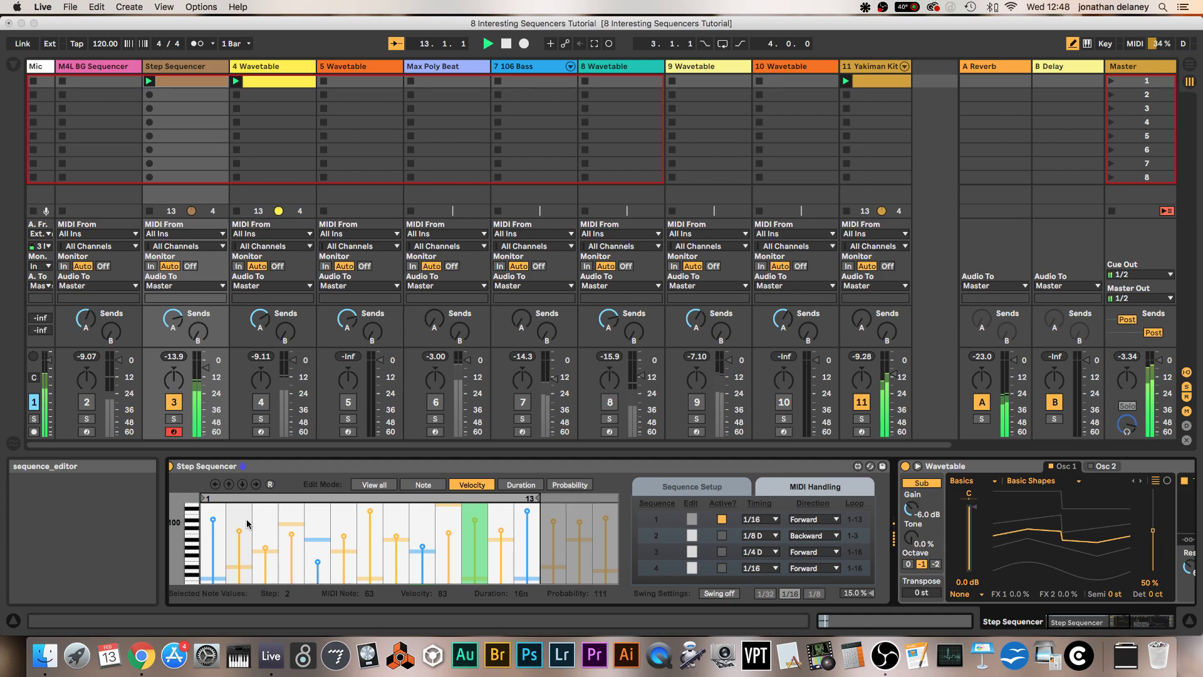
Reactivate sequences 2, 3 and 4 alongside sequence 1, and show sequence 2 in the step editor.
left_click(722, 535)
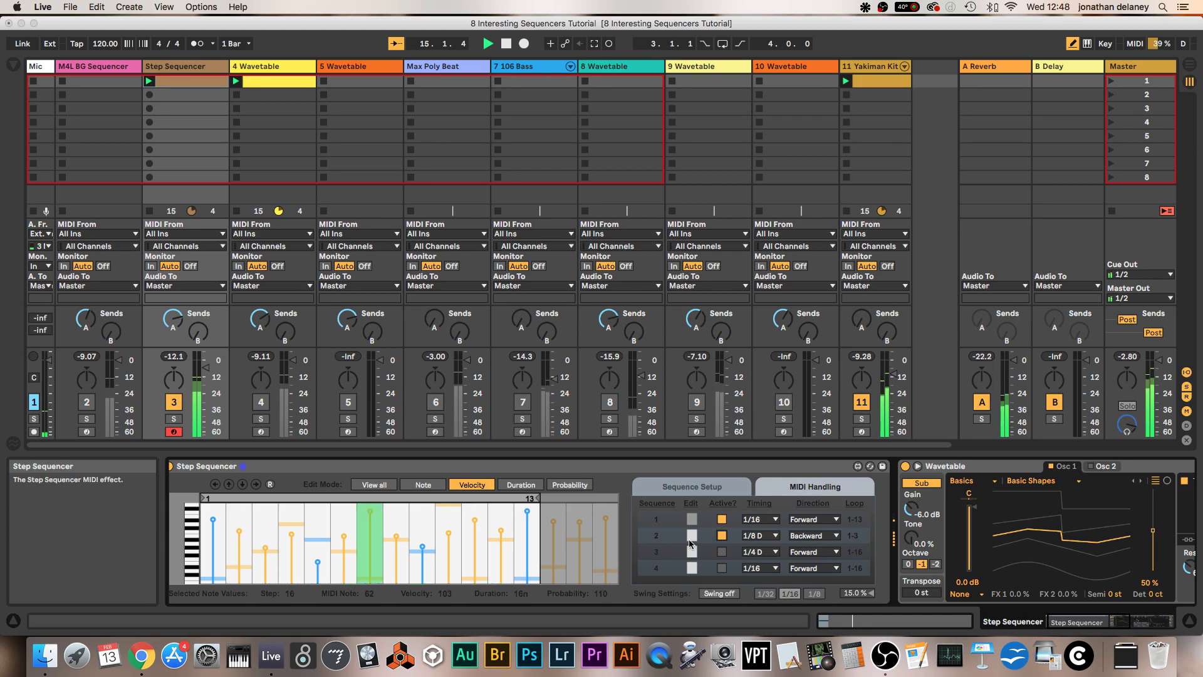
left_click(692, 540)
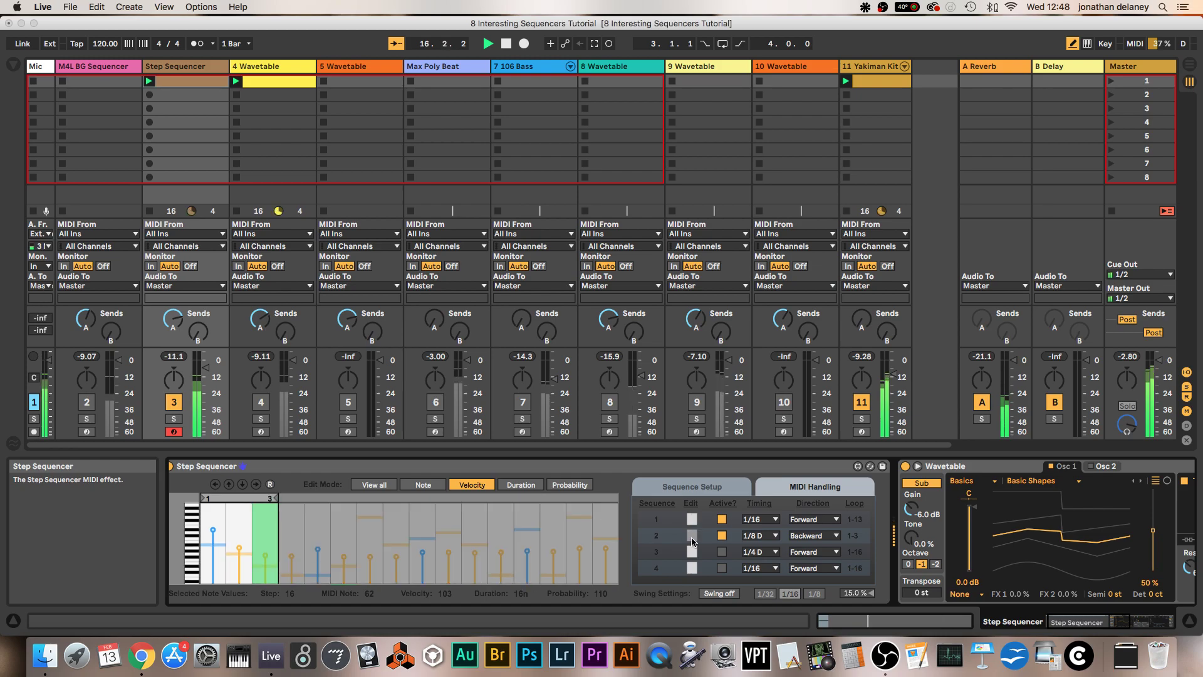
left_click(722, 552)
left_click(722, 567)
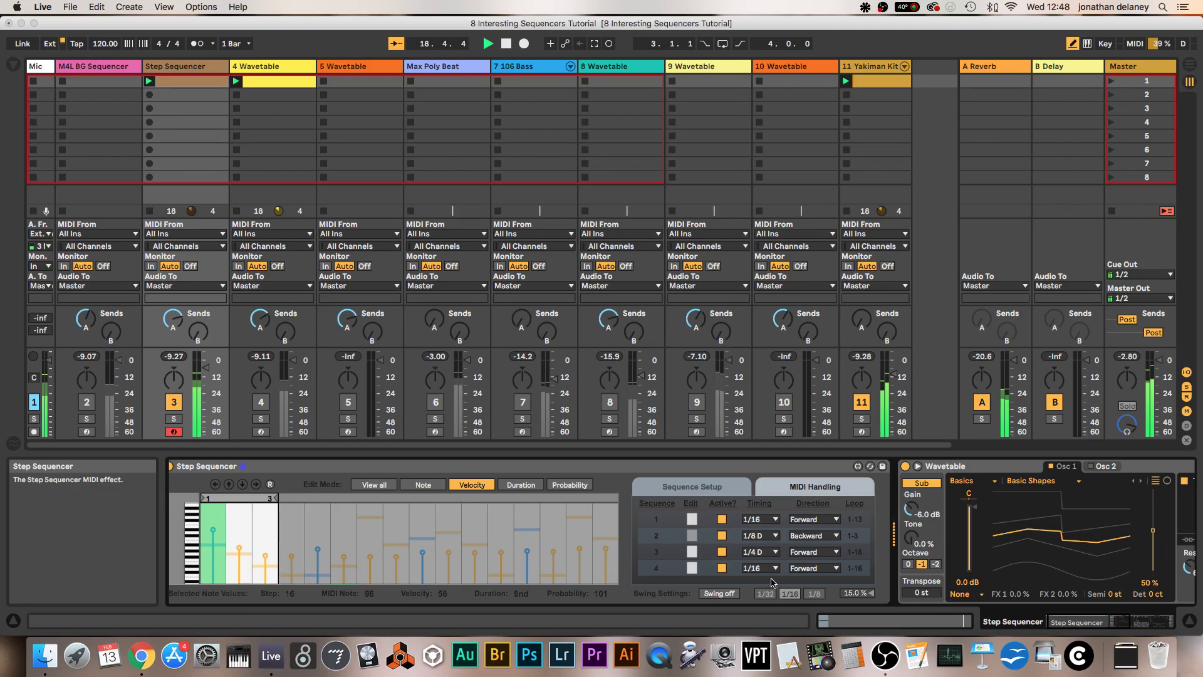
Open sequence 4 in the step editor, shorten its loop and move it to steps 9 to 12.
left_click(693, 569)
left_click_drag(615, 499, 437, 501)
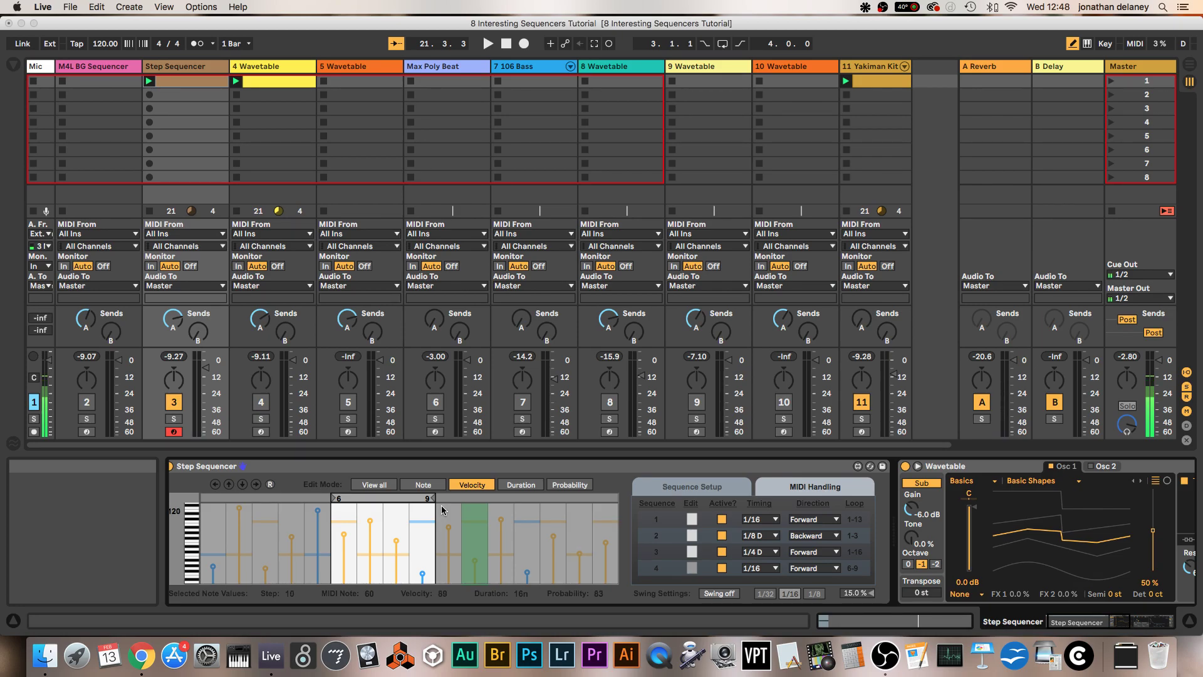
left_click_drag(442, 510, 521, 511)
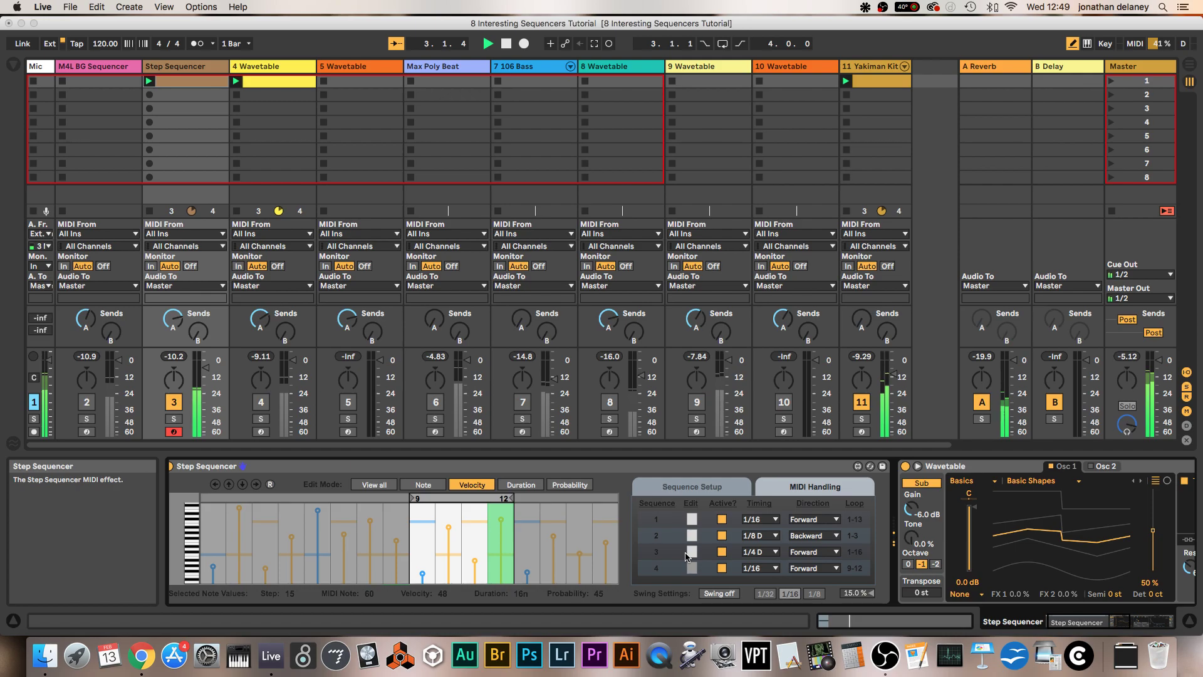
Change sequence 2's loop to steps 8 to 13 and sequence 1's loop to steps 3 to 15.
left_click(692, 536)
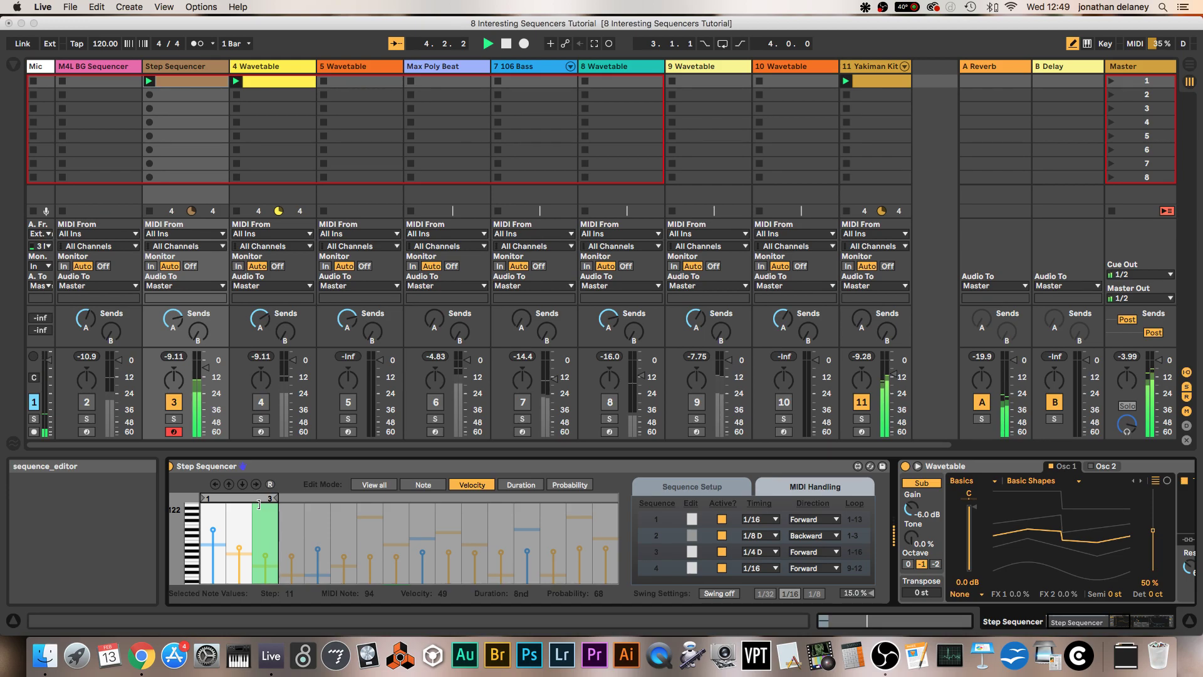
left_click_drag(259, 504, 458, 501)
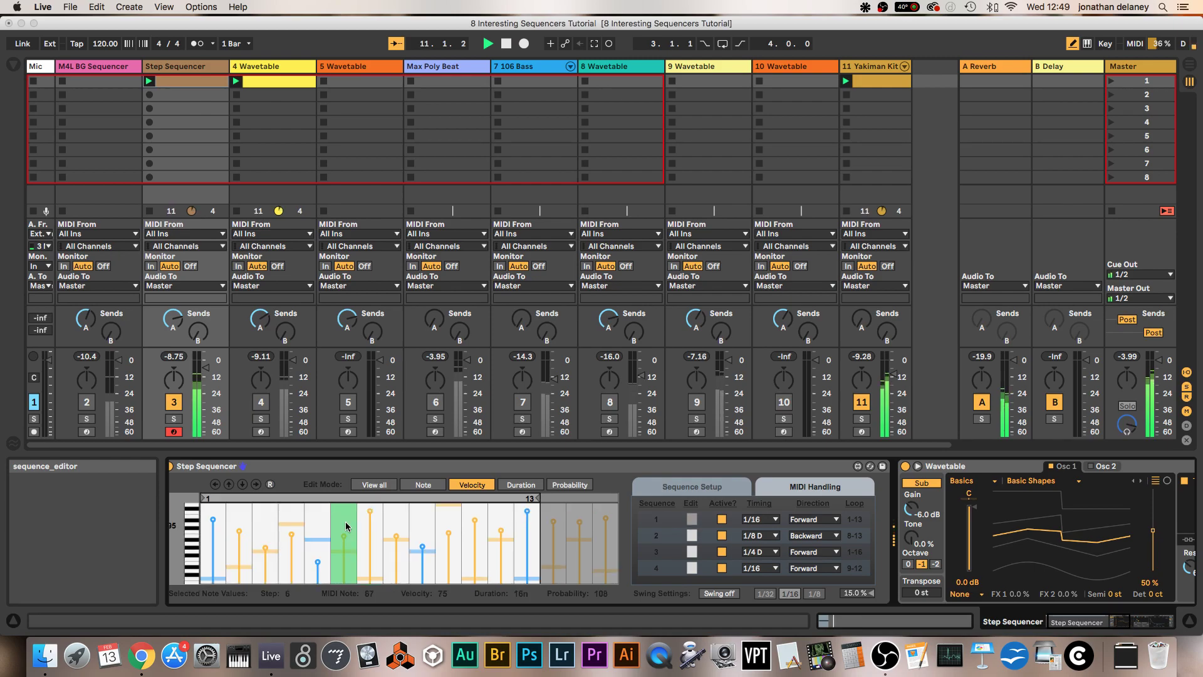
left_click_drag(337, 498, 388, 500)
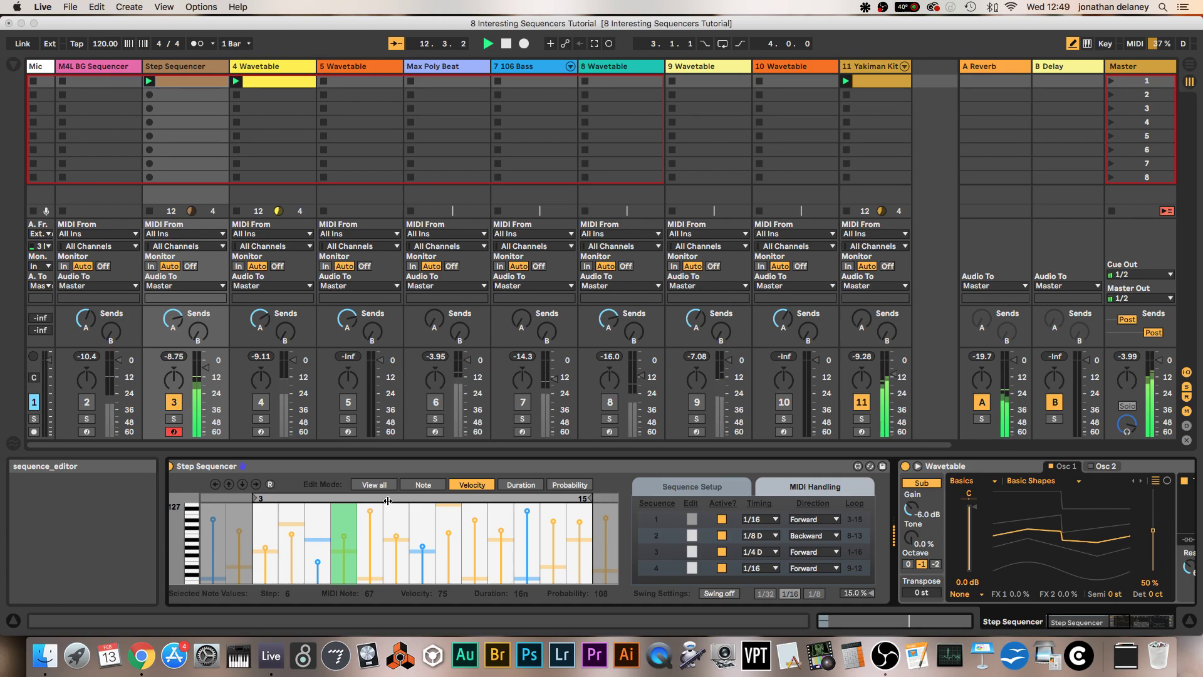
Adjust the first filter's frequency on the Wavetable synth to about 63.5 Hz.
scroll(439, 465, "right", 3)
left_click_drag(1111, 571, 1111, 581)
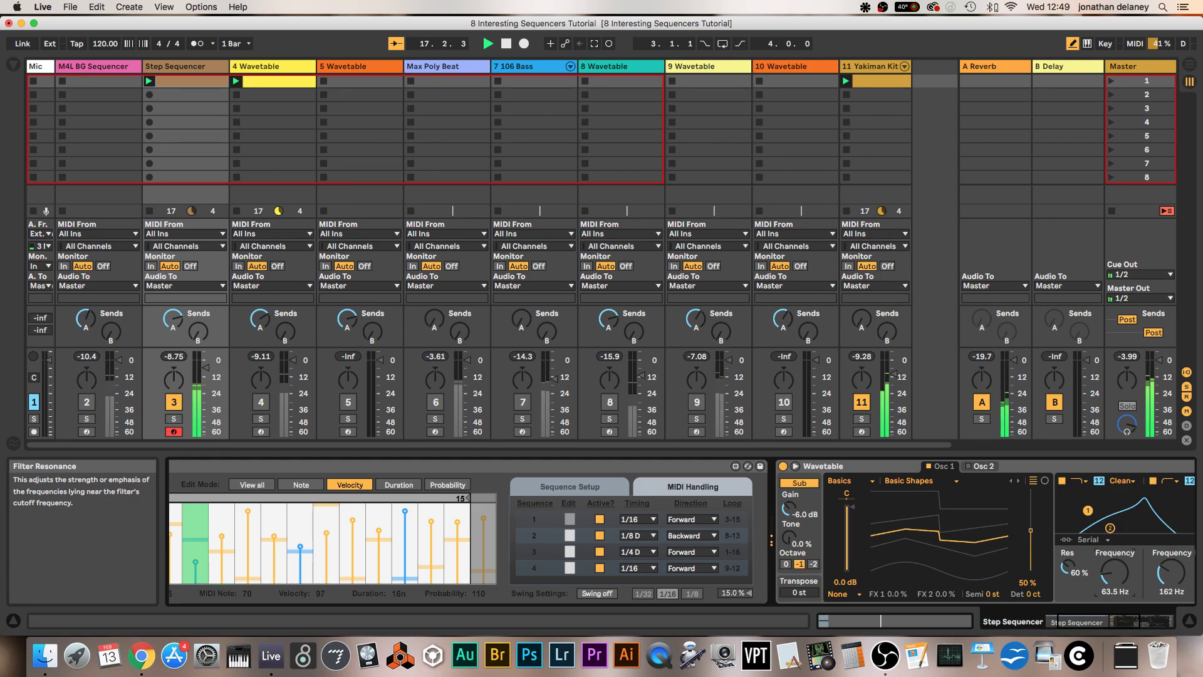
Turn on swing in the Step Sequencer with a 1/16 base and restart playback.
left_click(599, 594)
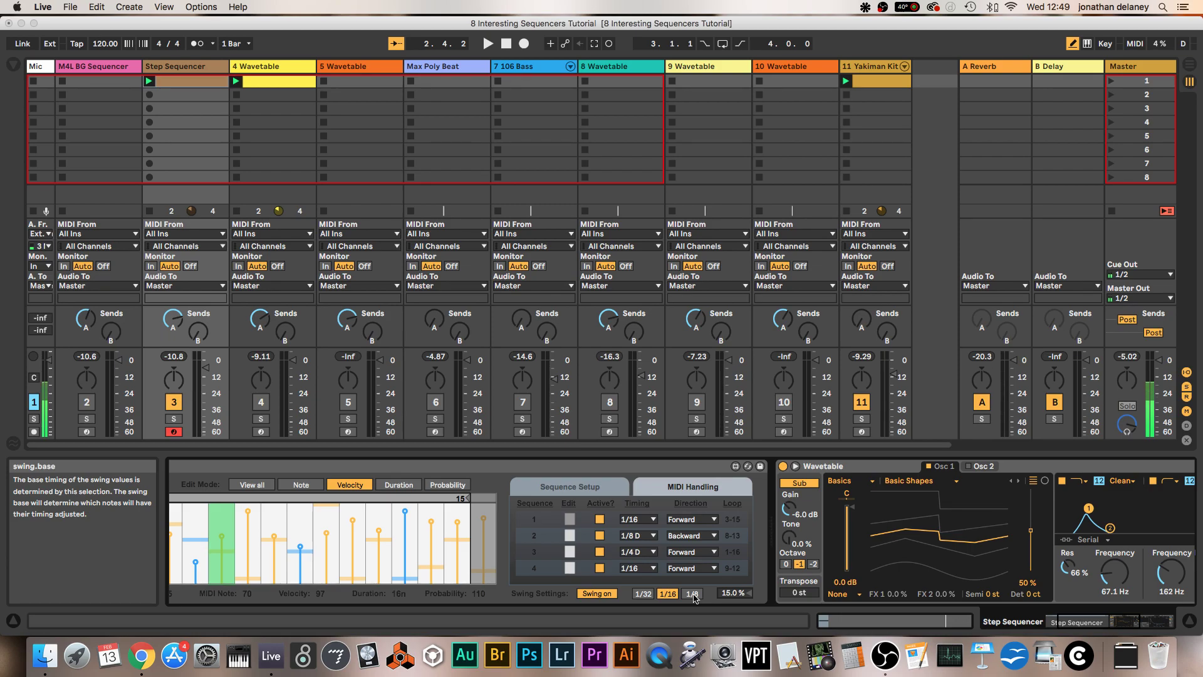
key("space")
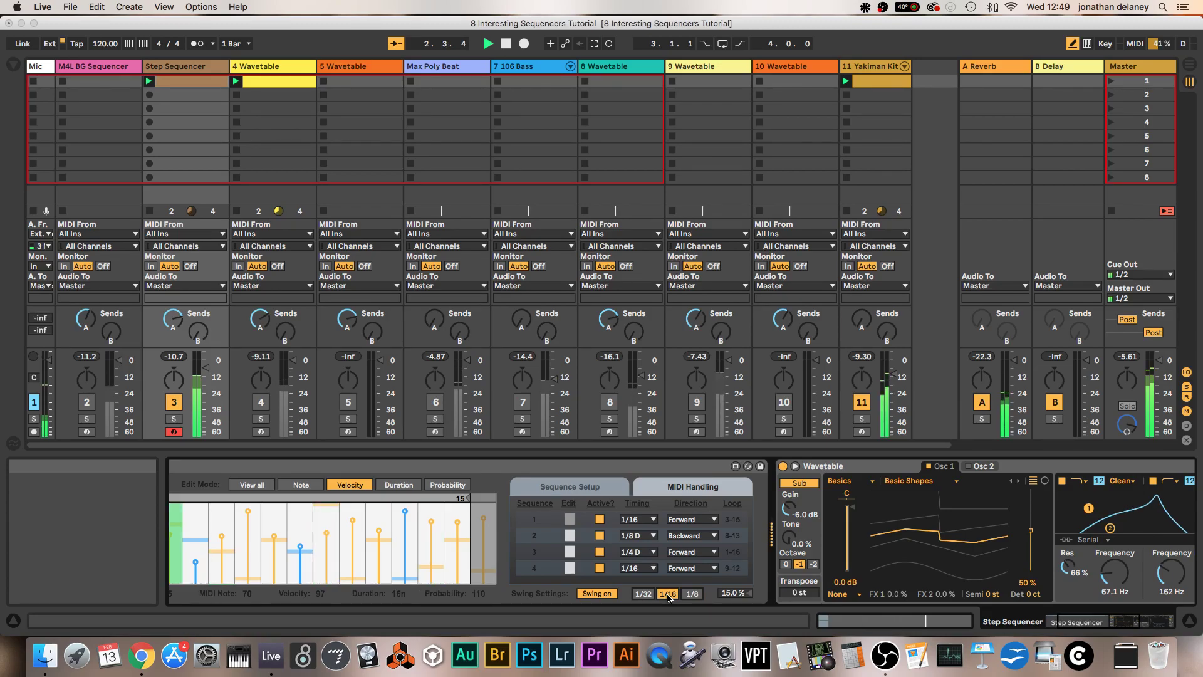
Set the Step Sequencer's swing amount to 42.6% on the 1/16 base.
left_click(669, 594)
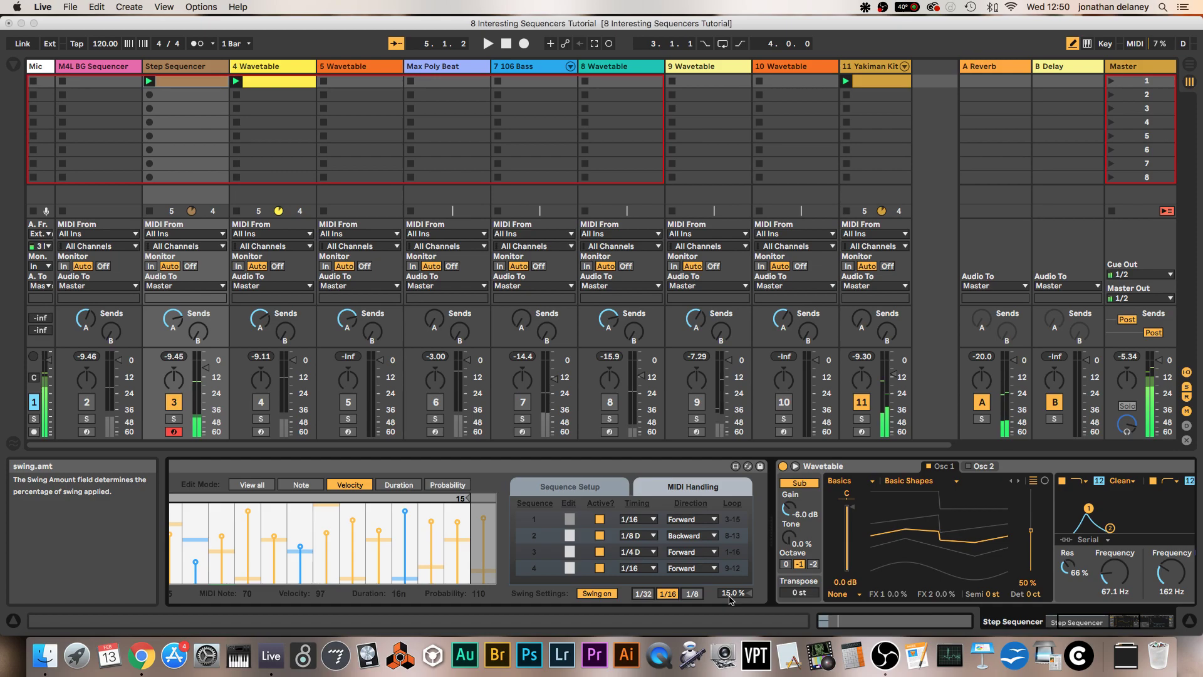
key("space")
left_click_drag(730, 594, 741, 608)
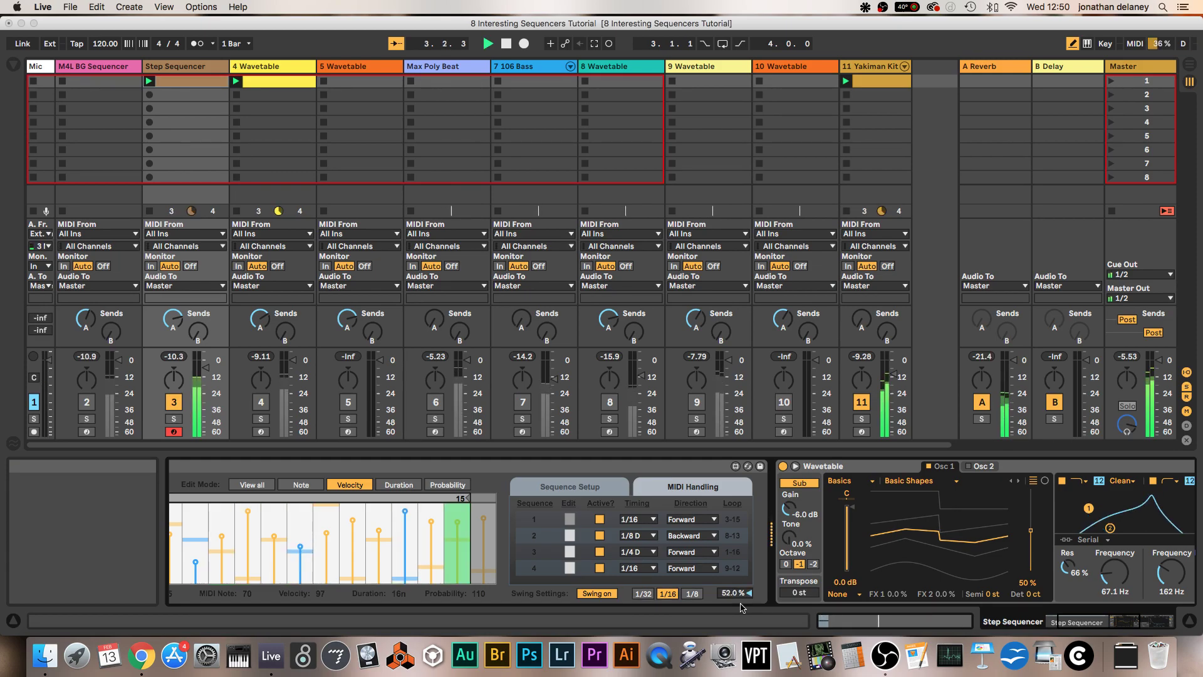
left_click_drag(741, 608, 741, 621)
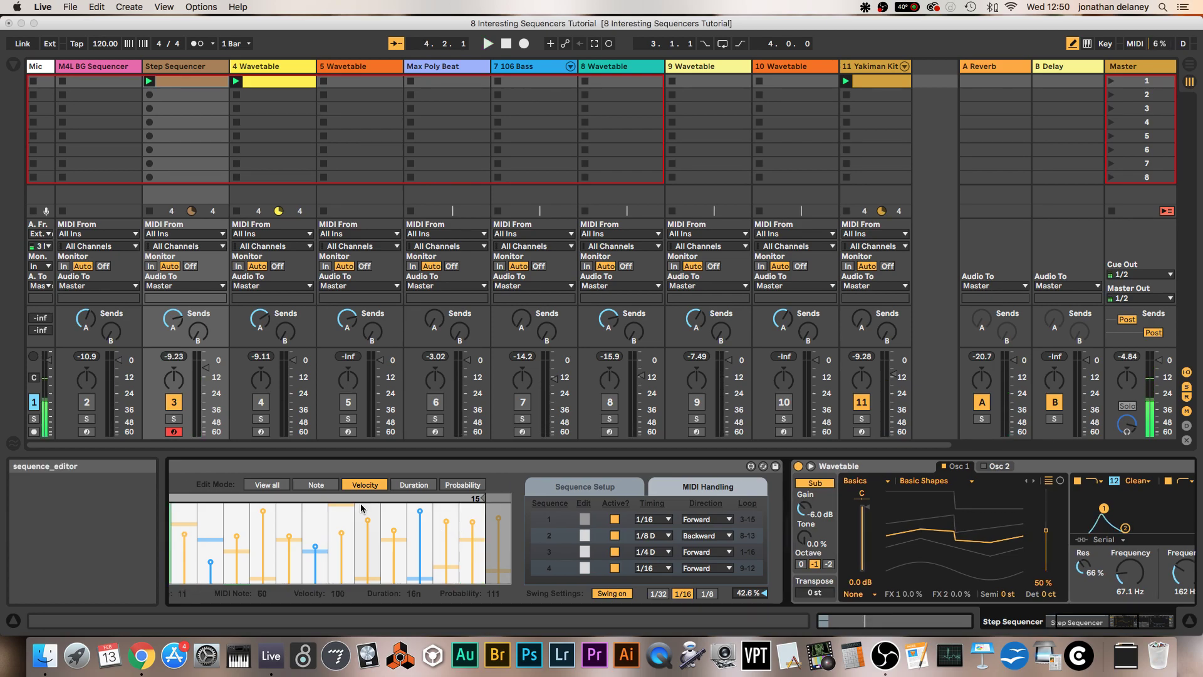
Randomize the Step Sequencer's velocities, durations and notes during playback.
scroll(360, 502, "left", 3)
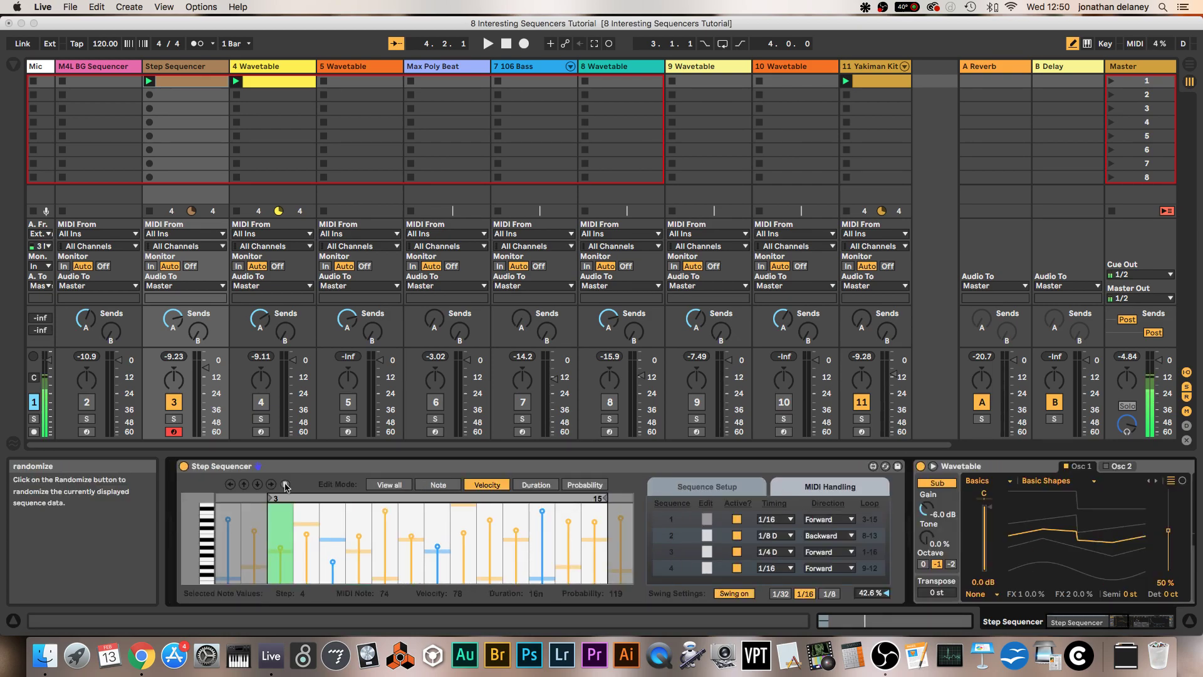
key("space")
left_click(286, 485)
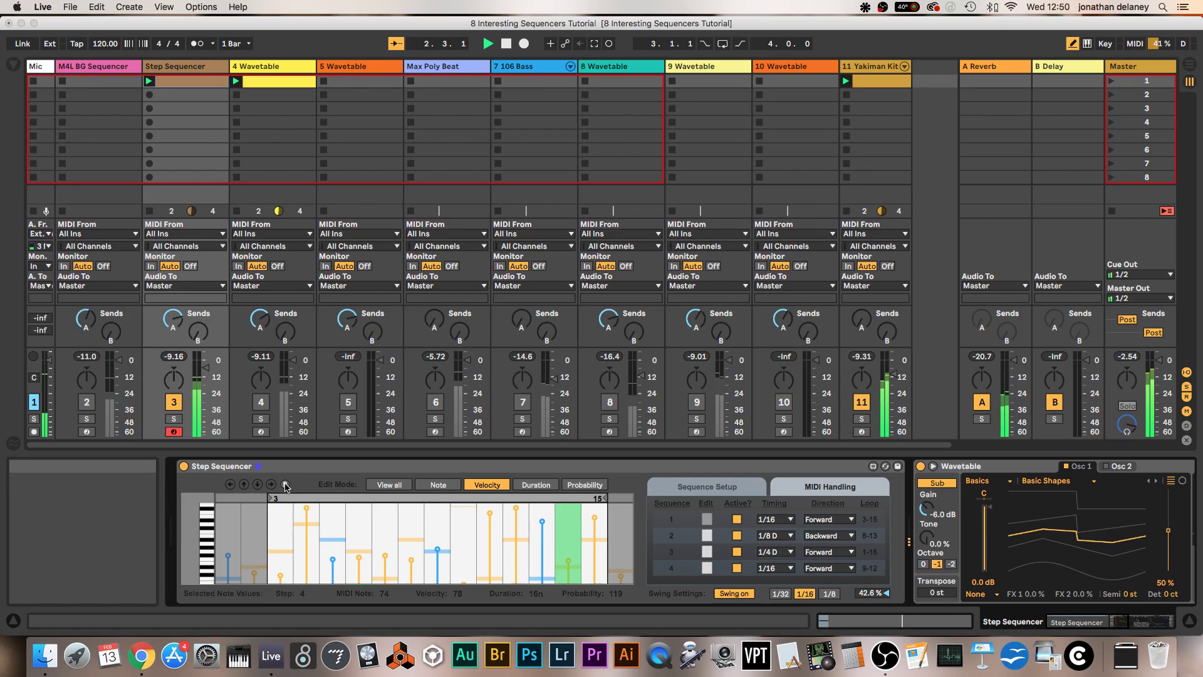
left_click(438, 485)
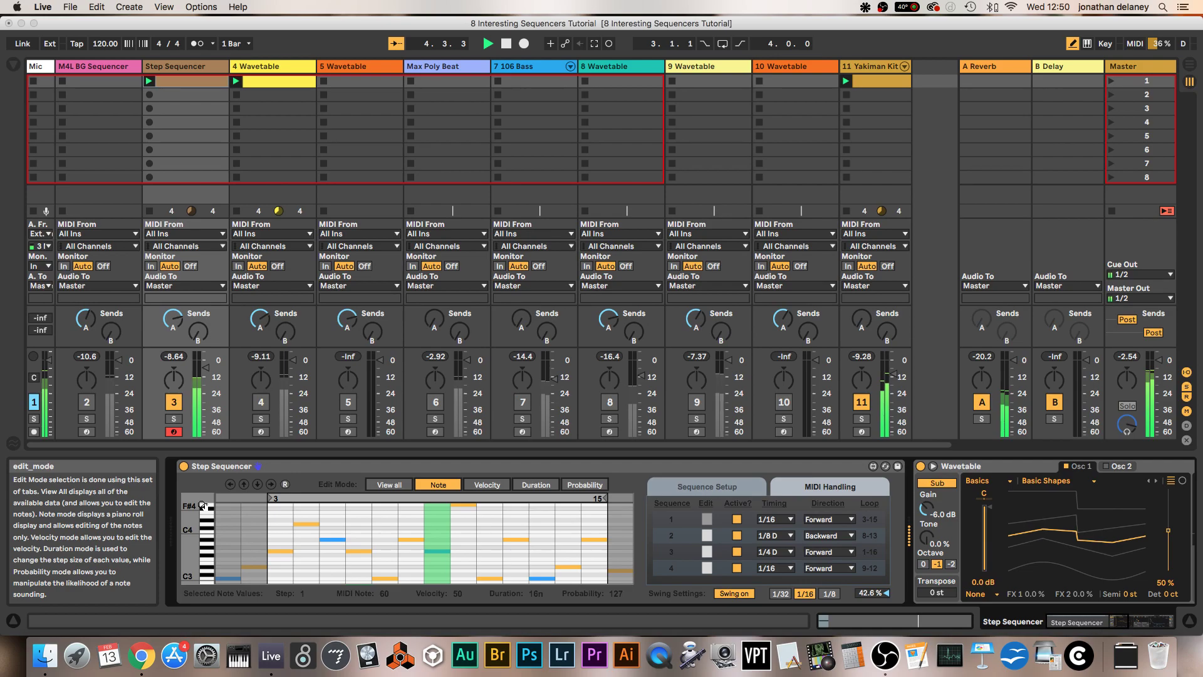
left_click(535, 484)
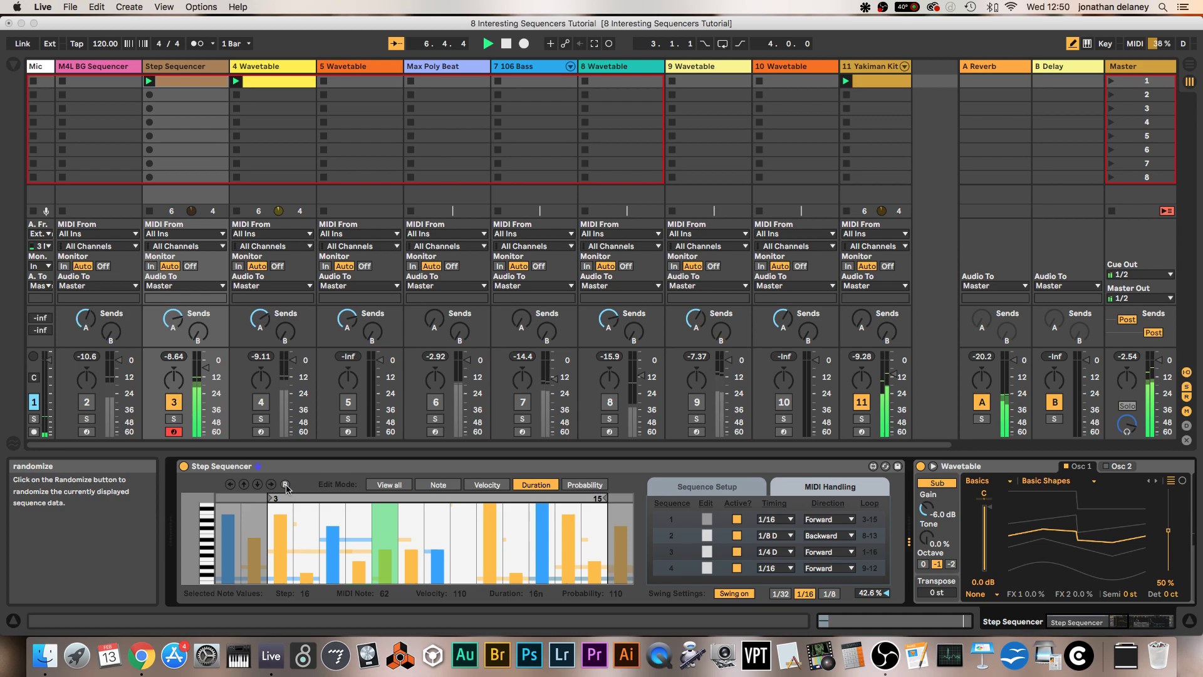
left_click(424, 487)
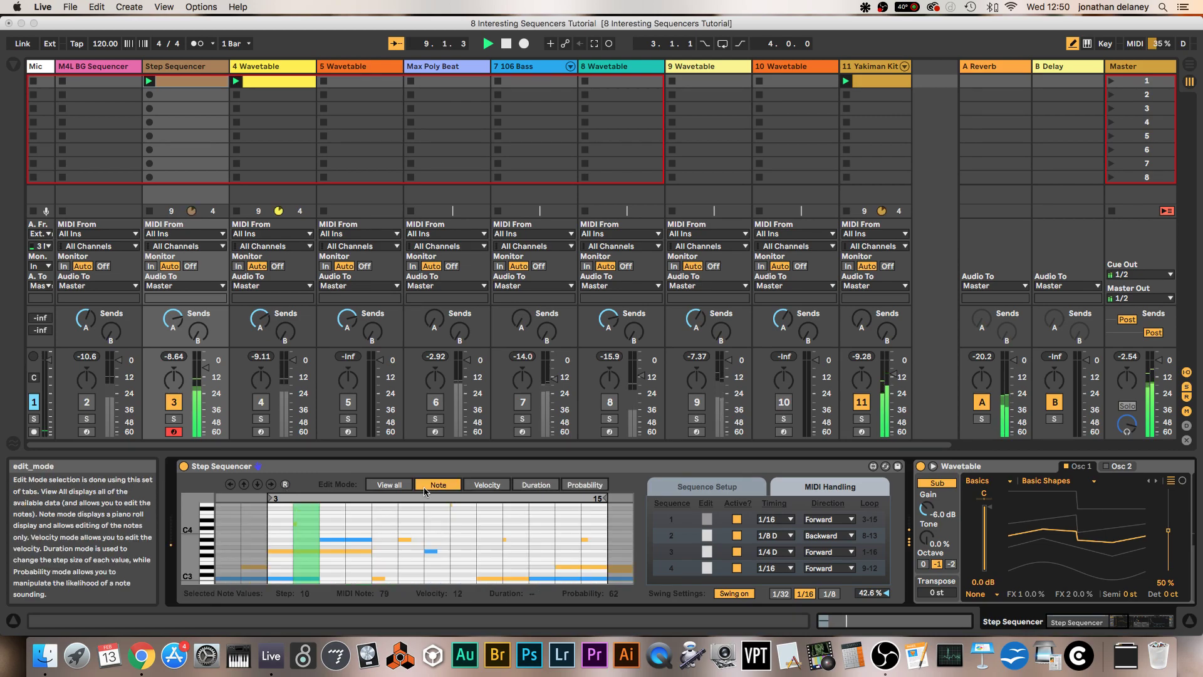
left_click(285, 484)
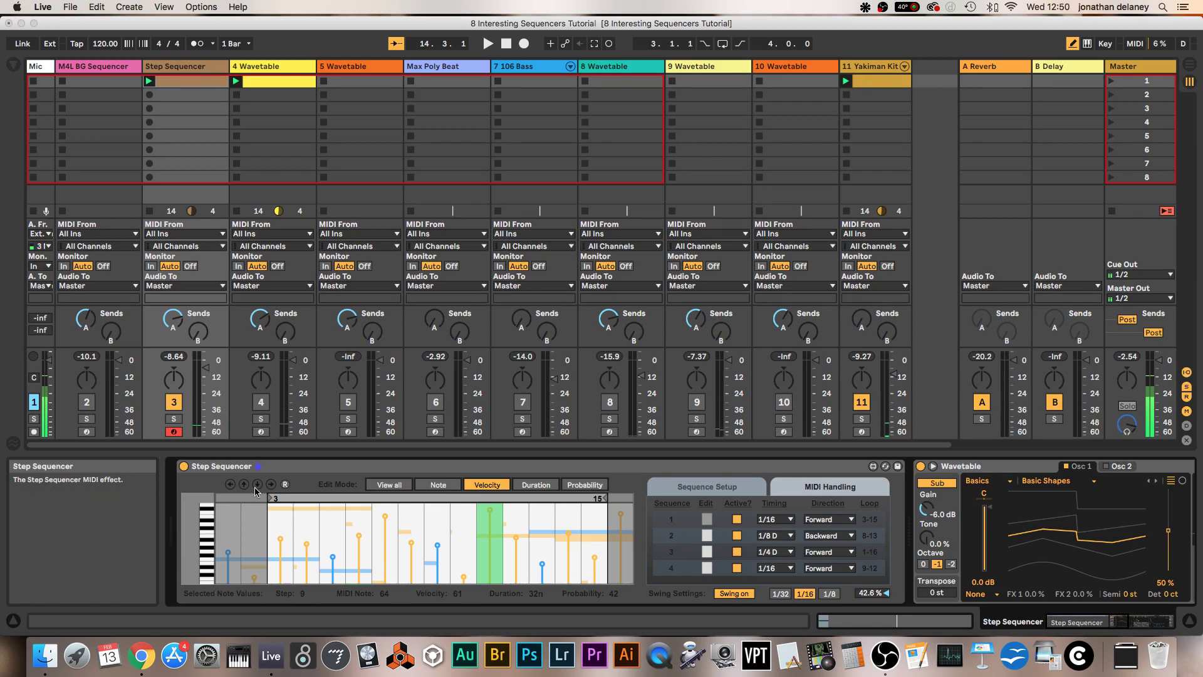
Show the step durations and review the Sequence Setup options for pitch shift, time shift, sequence select and pass-through.
left_click(535, 485)
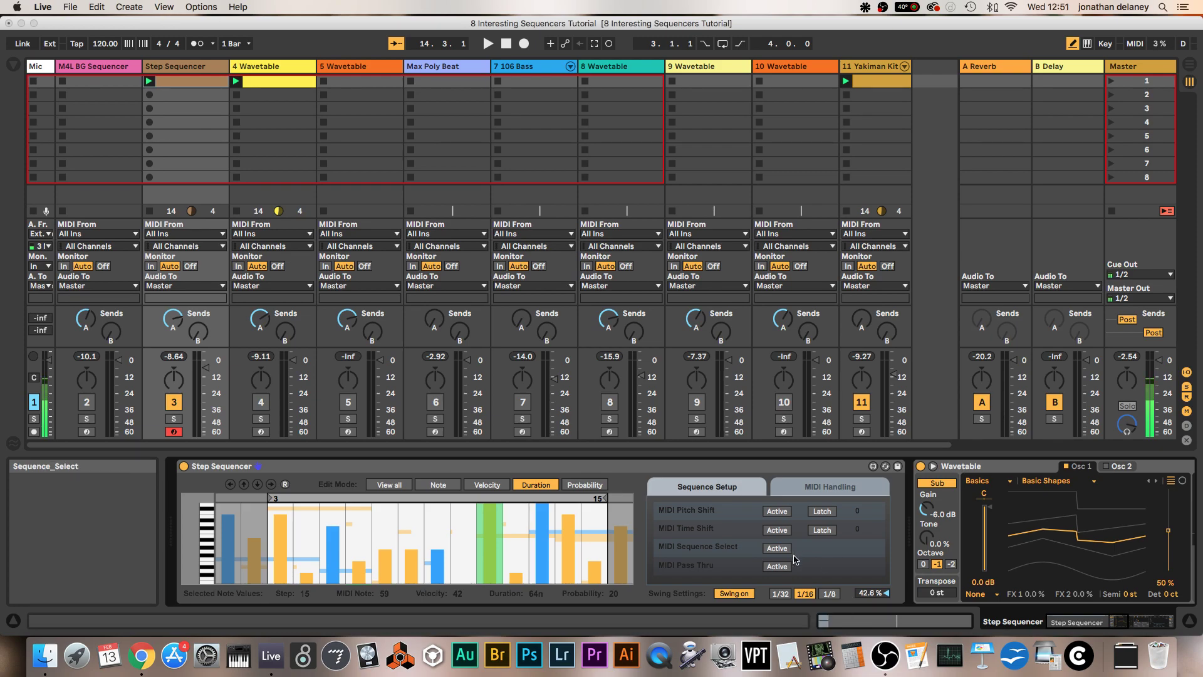
left_click(719, 497)
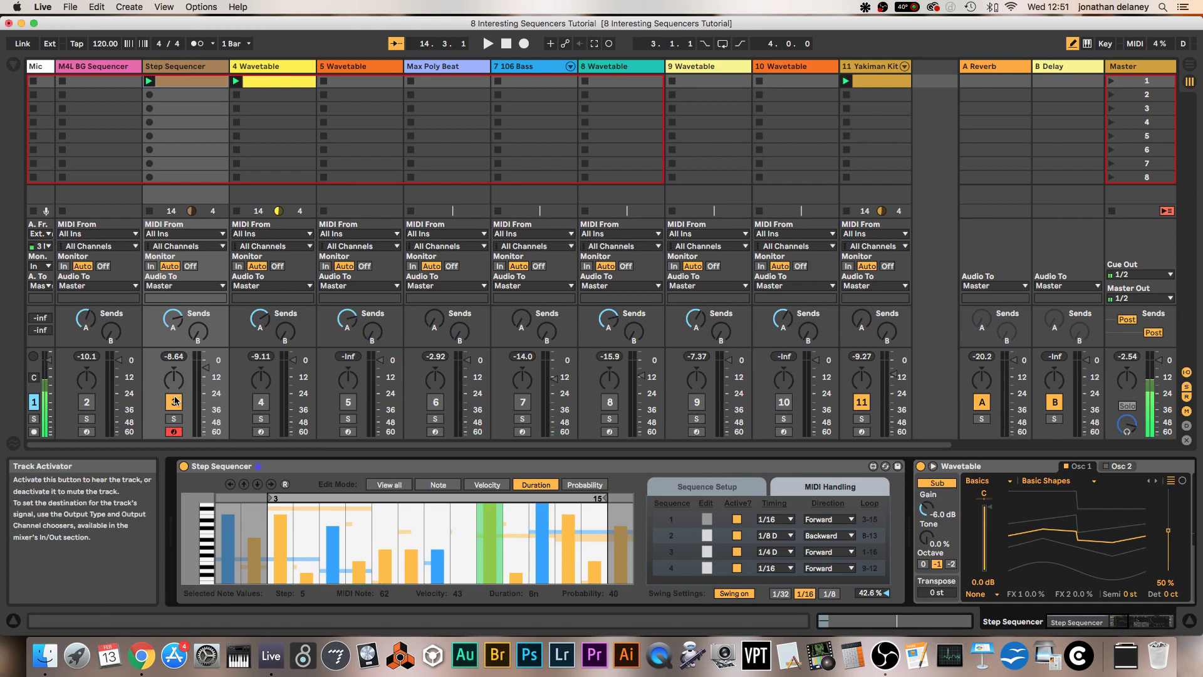
Arm the 4 Wavetable track for recording and start playback of its Rozzer sequencer.
left_click(283, 68)
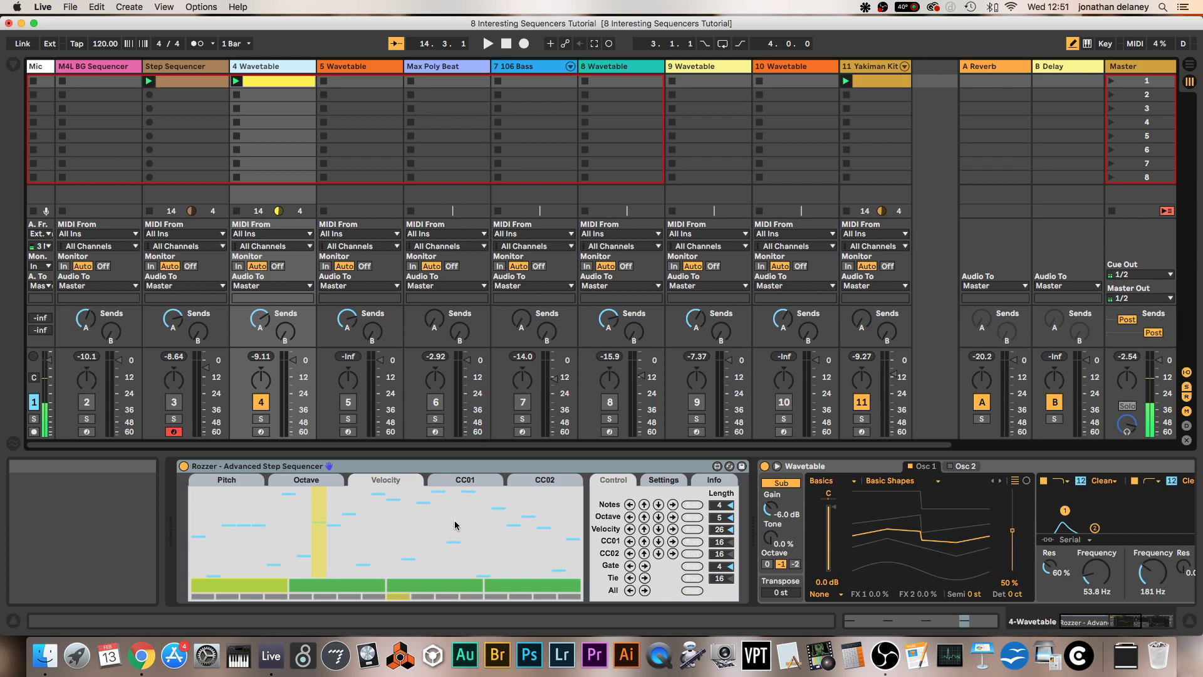
left_click(261, 431)
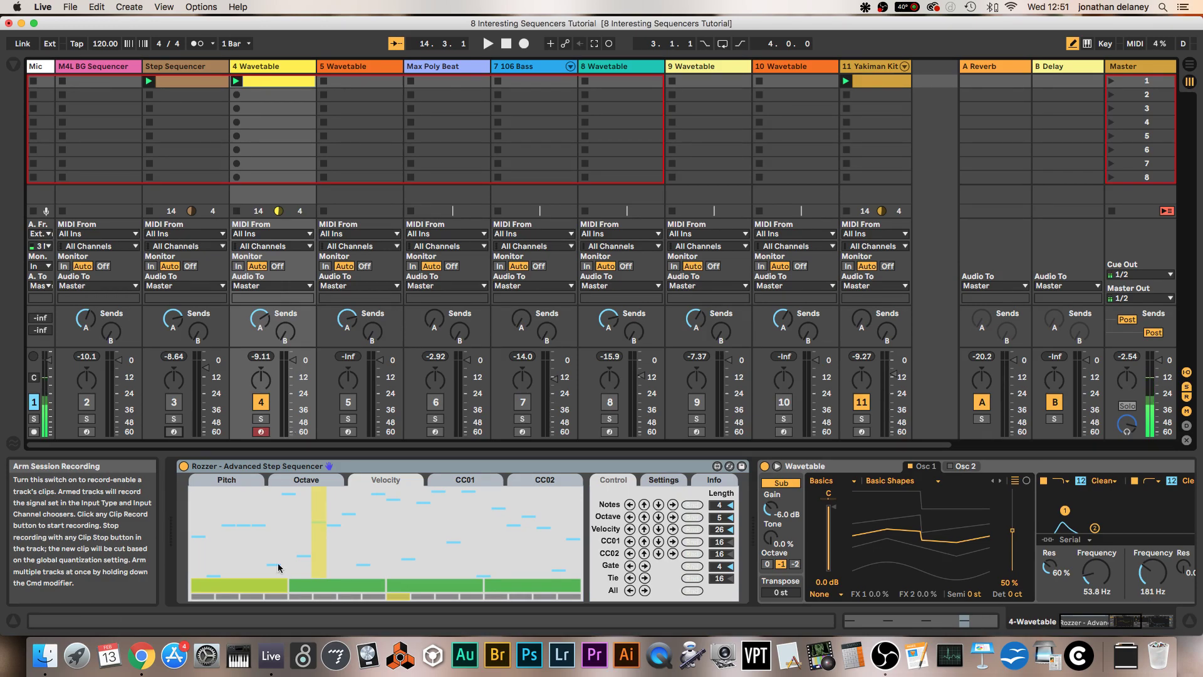
scroll(630, 562, "right", 1)
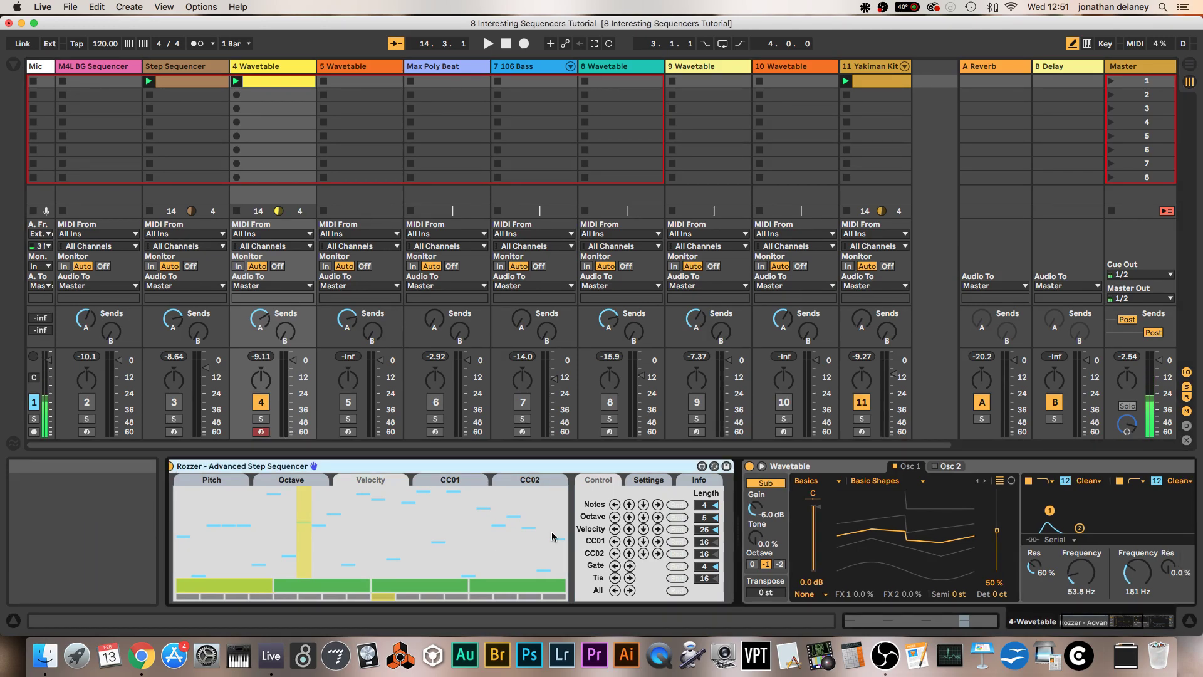
key("space")
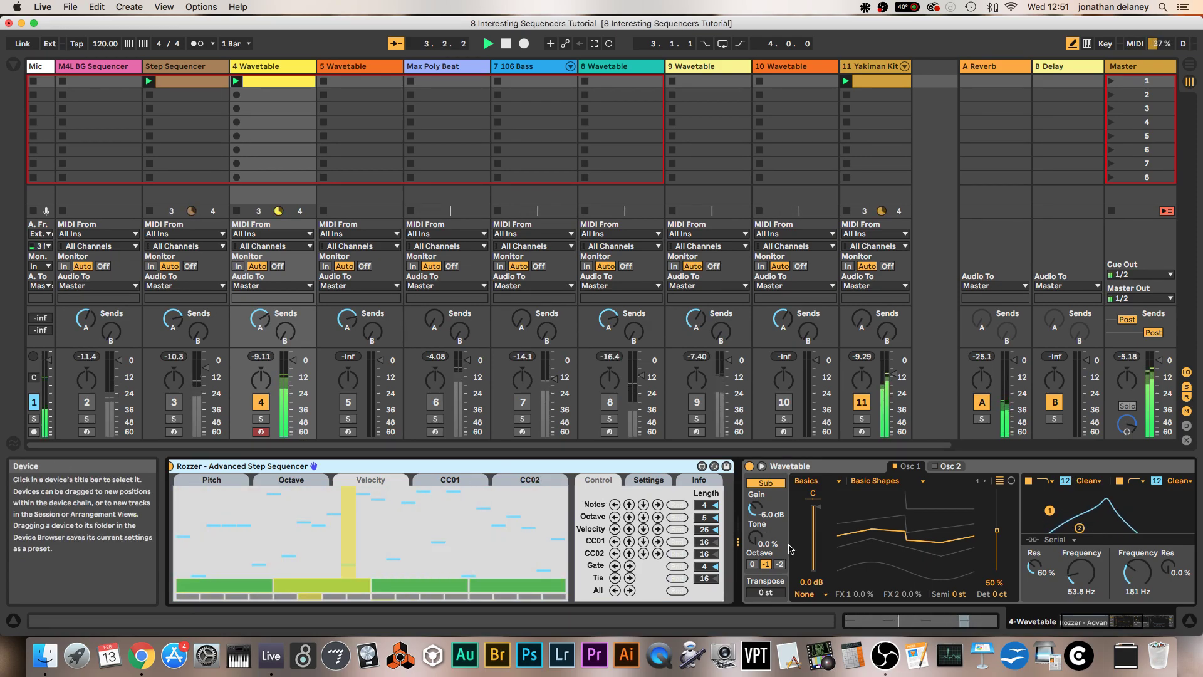
Set the Wavetable synth's first filter to 70.9 Hz with 72% resonance.
mouse_move(1081, 572)
left_mouse_down()
mouse_move(1081, 511)
mouse_move(1081, 555)
mouse_move(1031, 555)
mouse_move(1080, 578)
left_mouse_up()
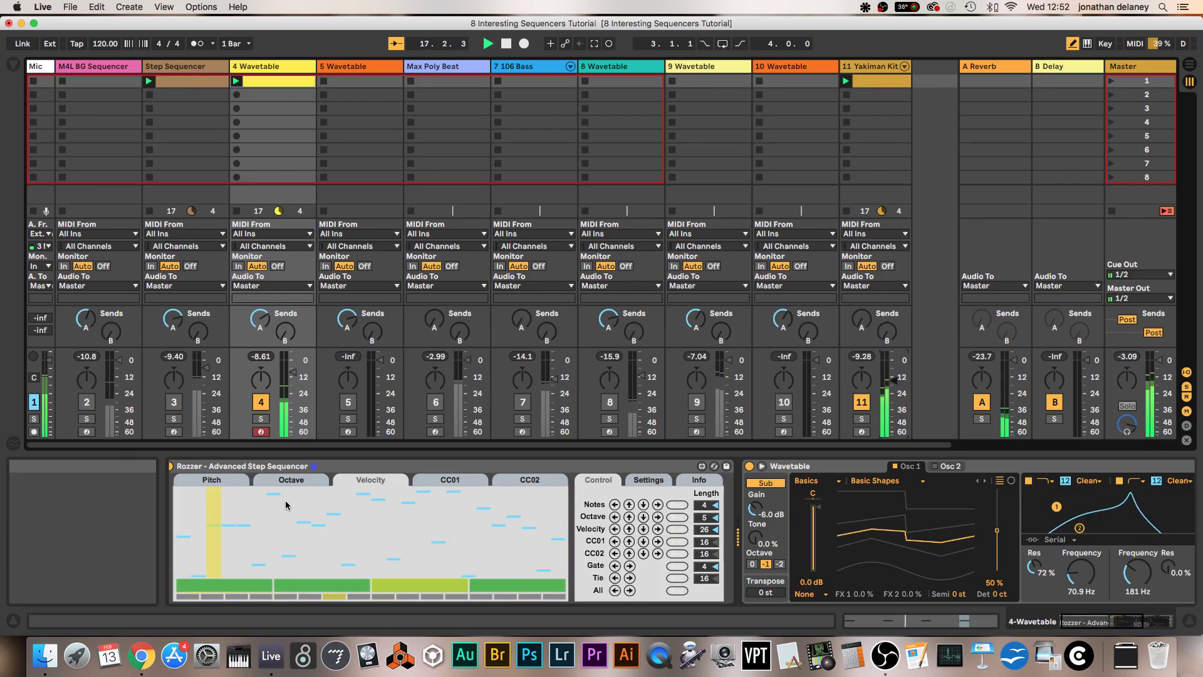
scroll(286, 506, "left", 2)
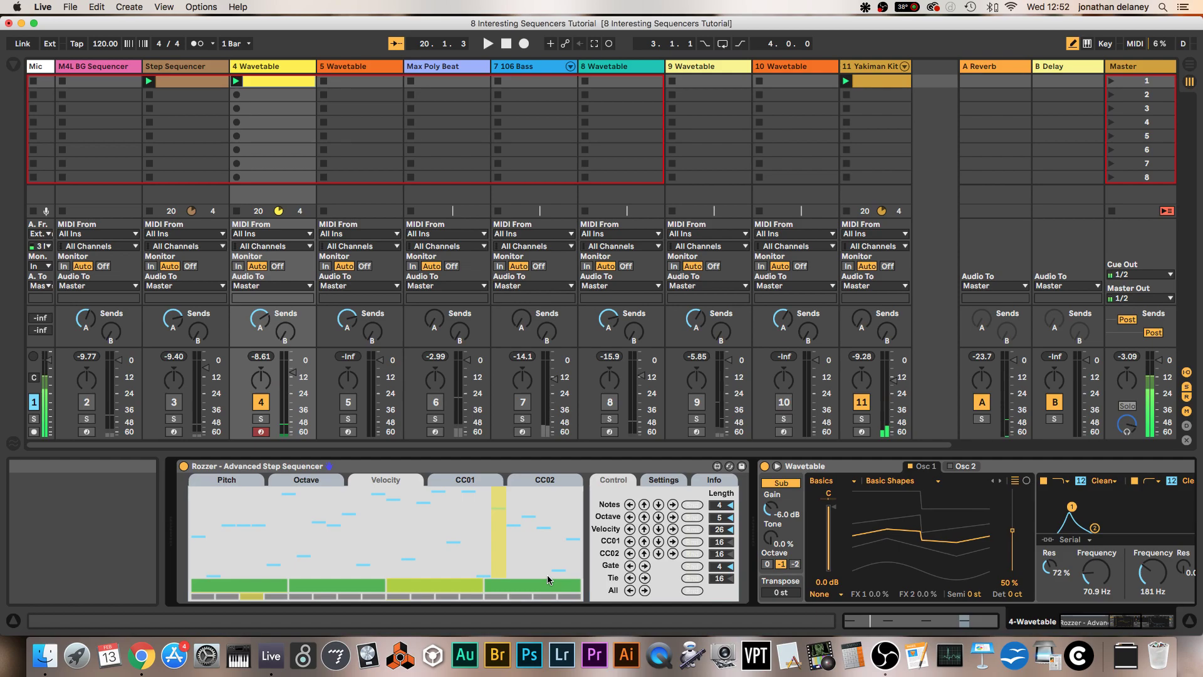
Review Rozzer's pitch, octave and velocity sequences and set the Octave sequence length to 4 steps.
left_click(227, 480)
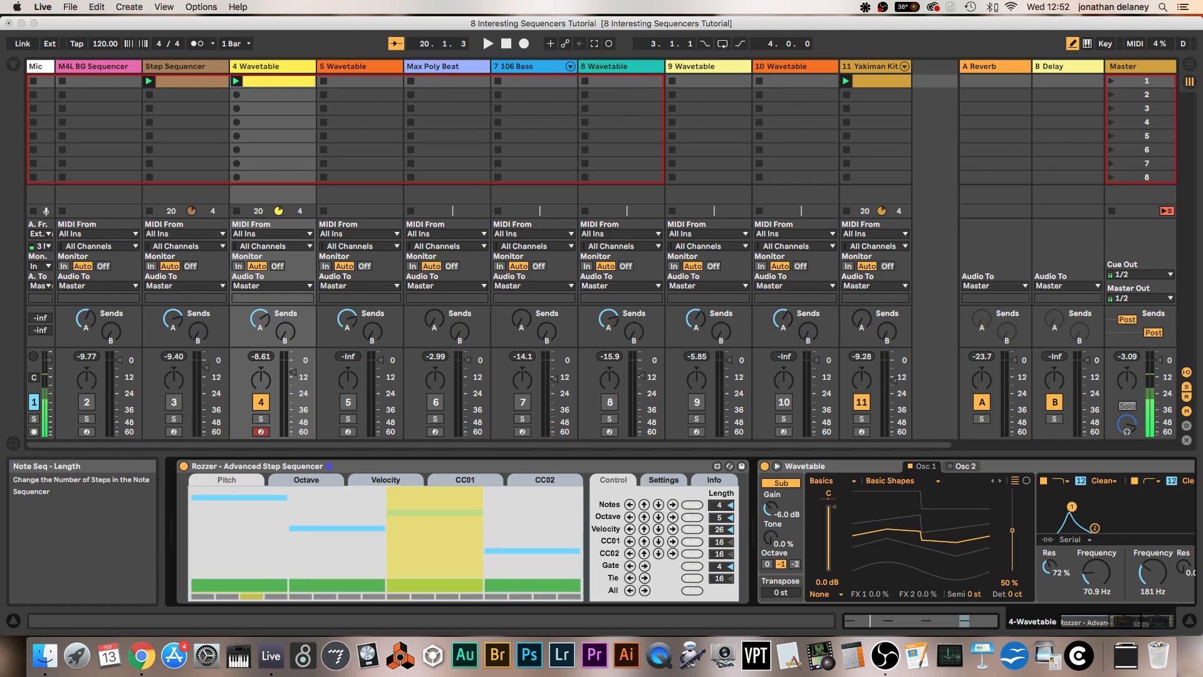
left_click_drag(720, 504, 719, 513)
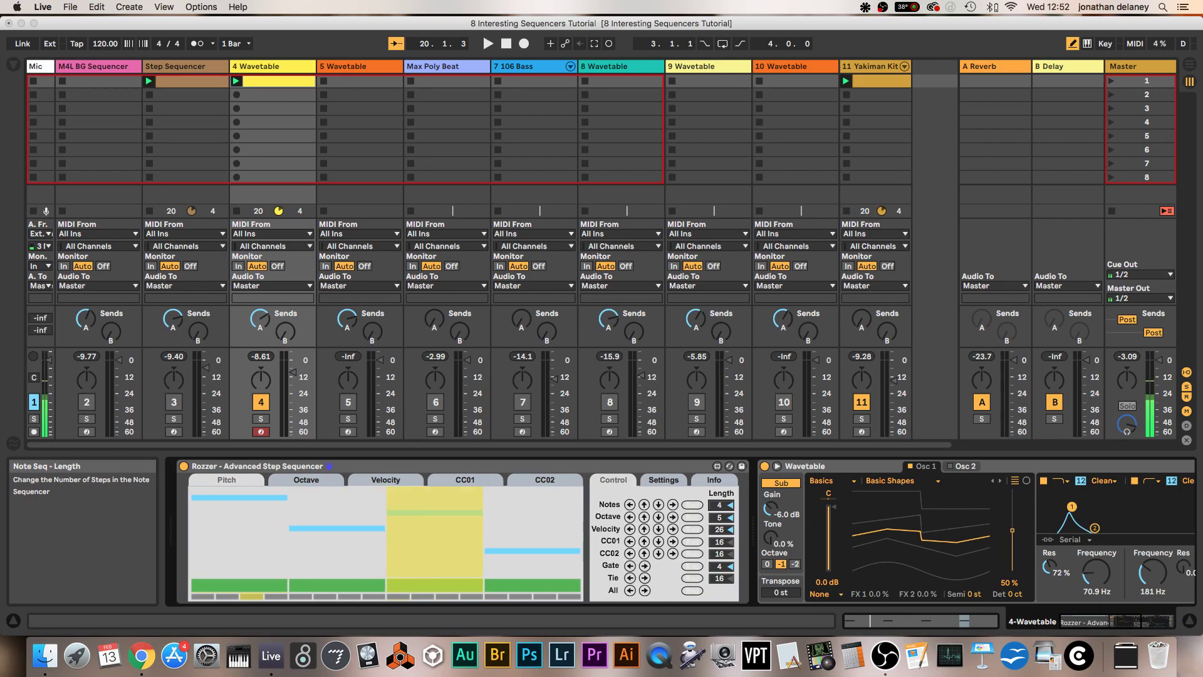
left_click(311, 483)
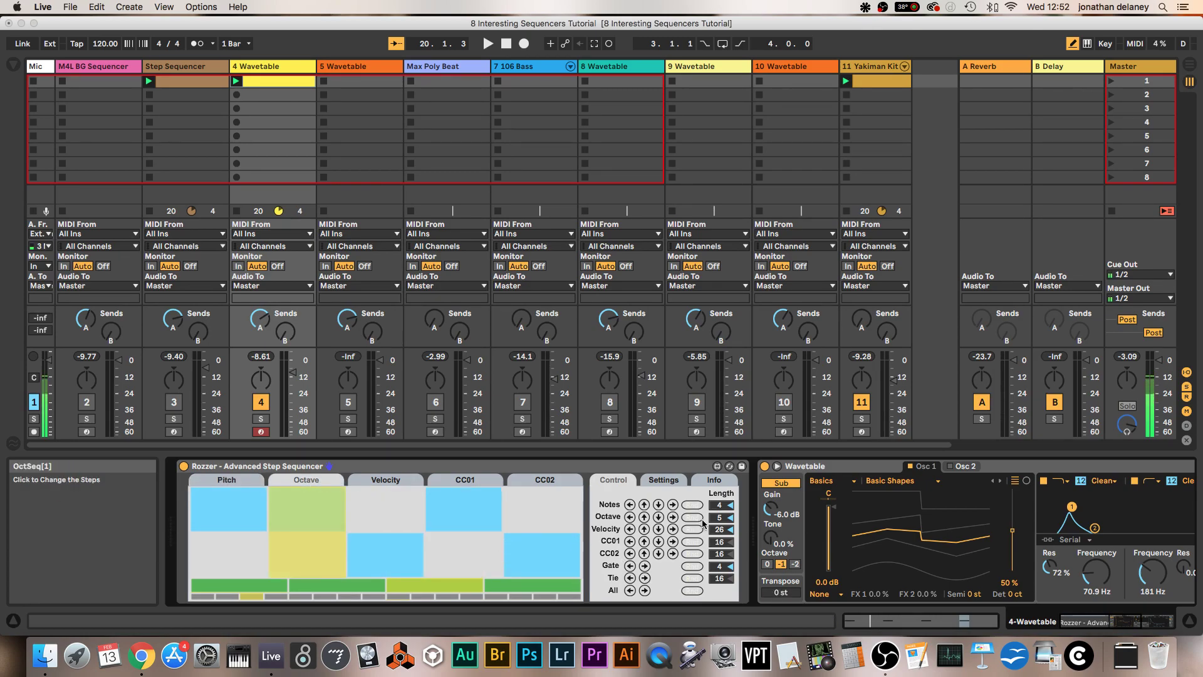
left_click_drag(727, 524, 729, 533)
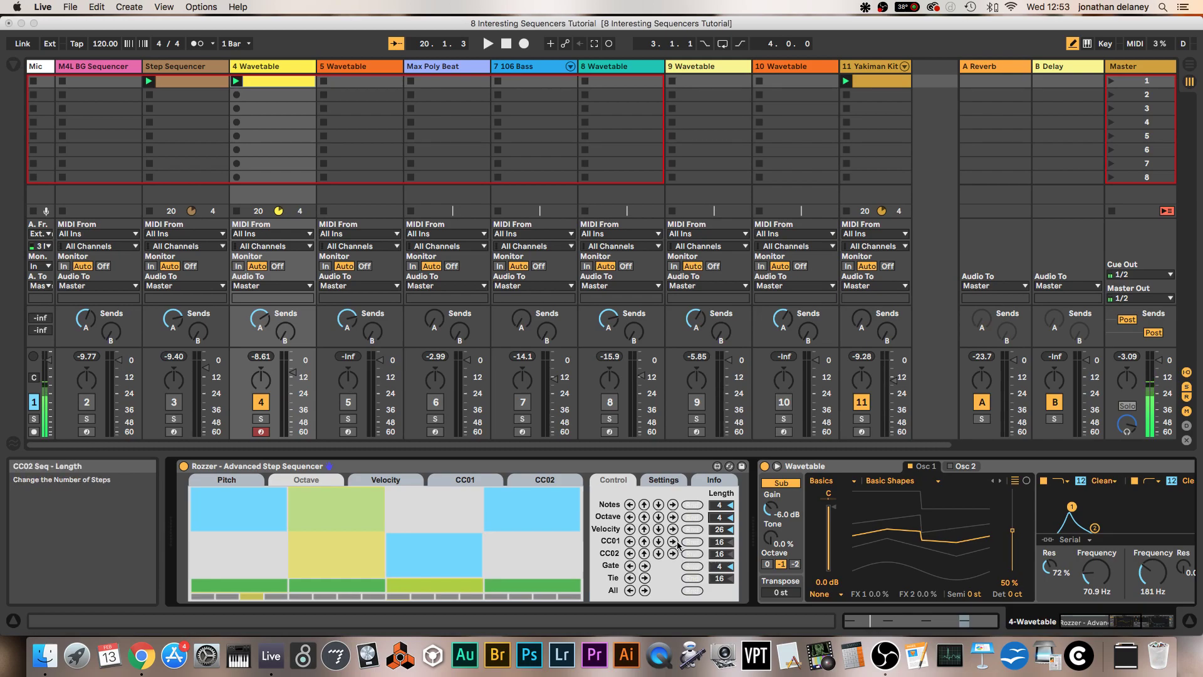
left_click(376, 485)
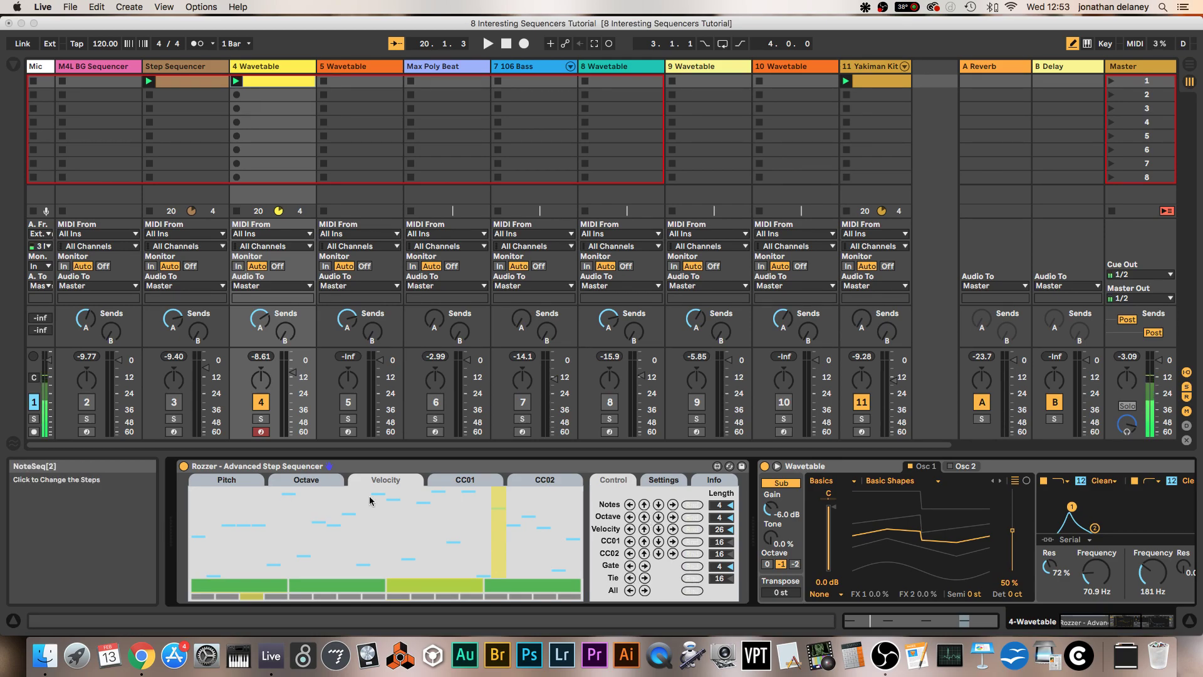
Play the pitch sequence and lower its first step, then raise it back to its original pitch.
left_click(239, 482)
key("space")
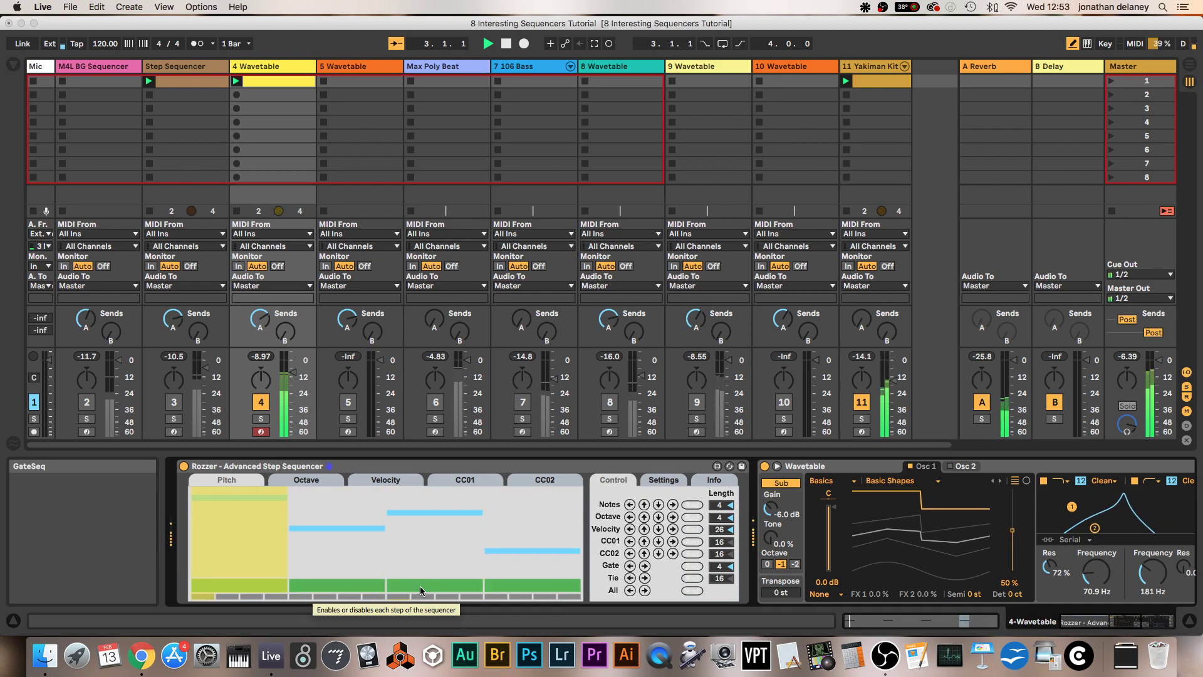
left_click_drag(242, 496, 238, 505)
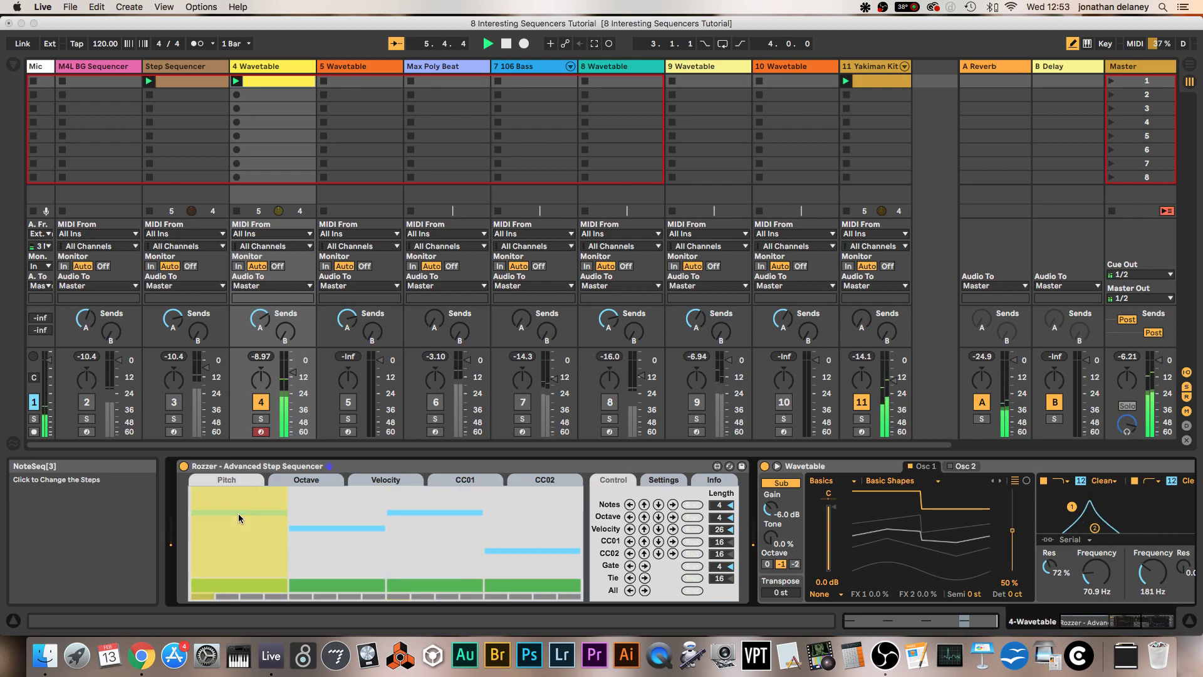
left_click_drag(238, 513, 239, 499)
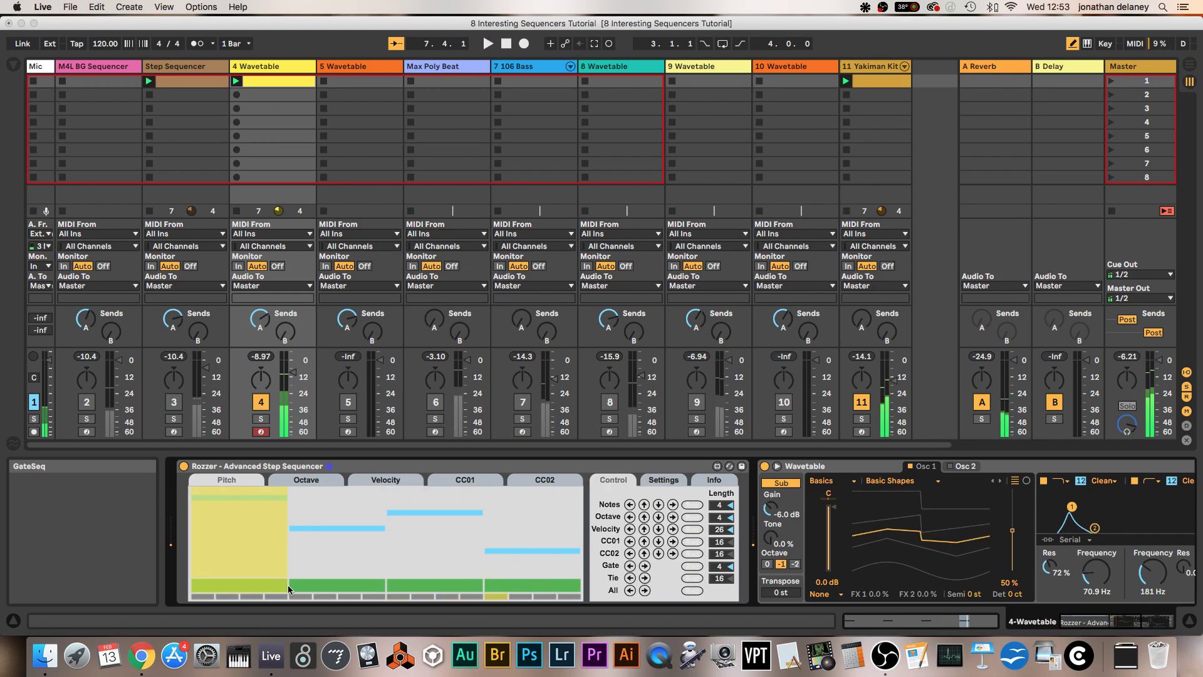
Disable gate steps 2 and 4, play the reduced pattern, and enable both gates again.
left_click(320, 584)
left_click(530, 582)
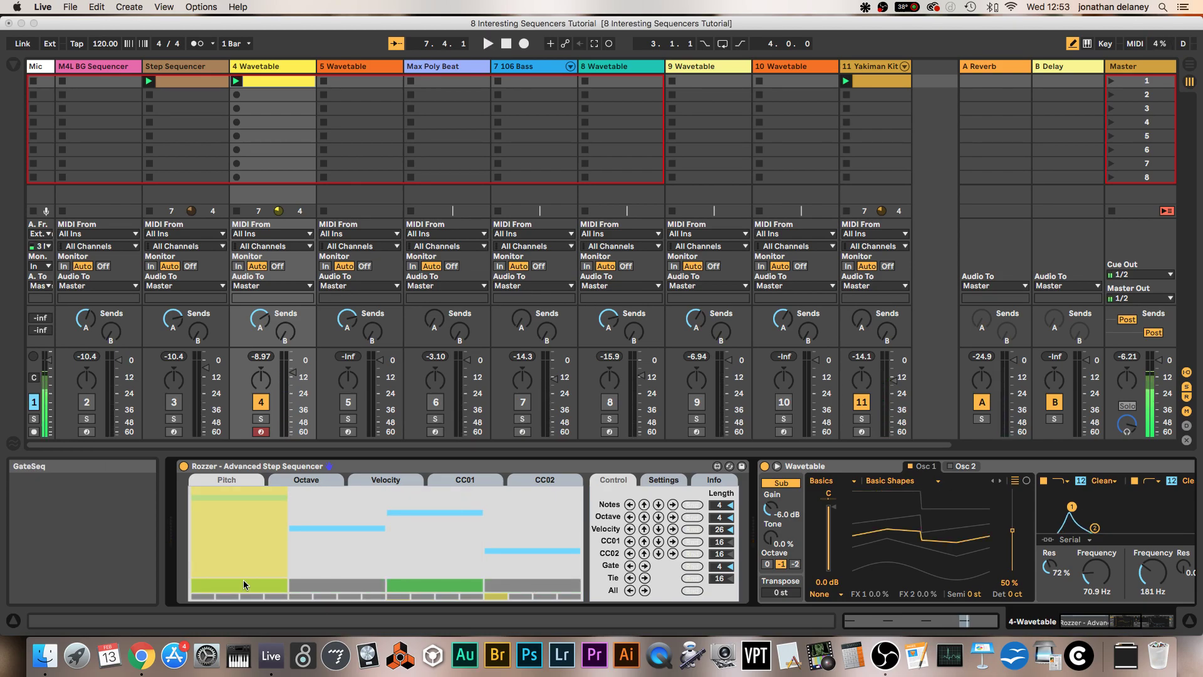
key("space")
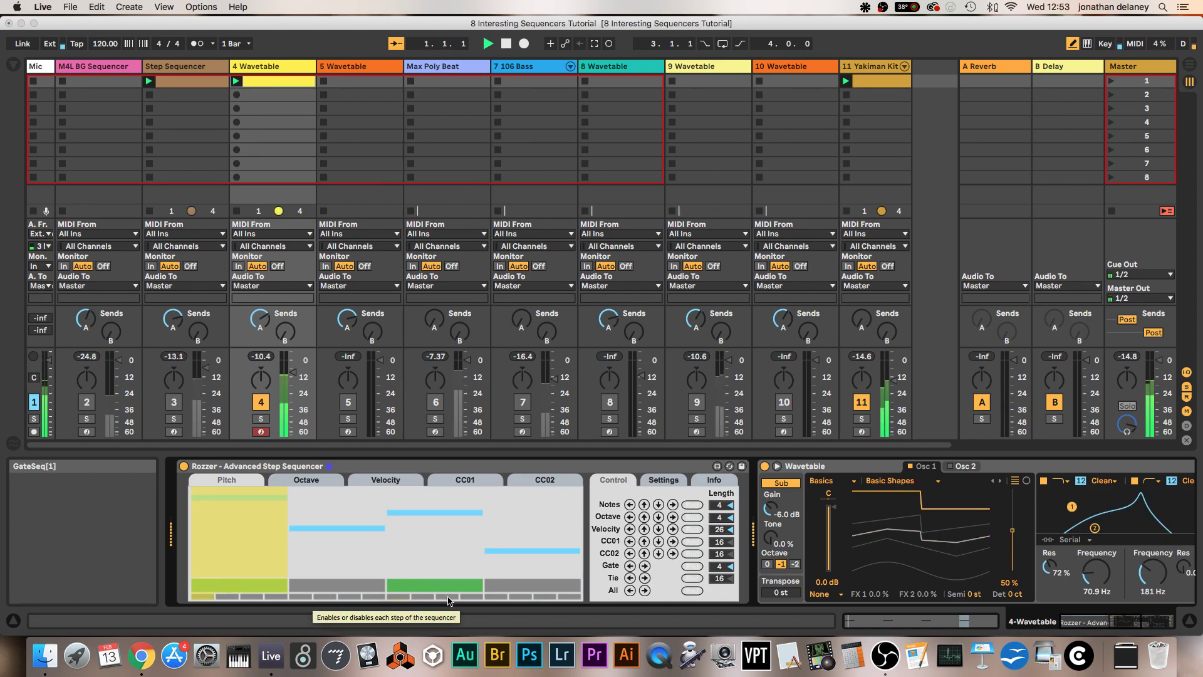
left_click(357, 589)
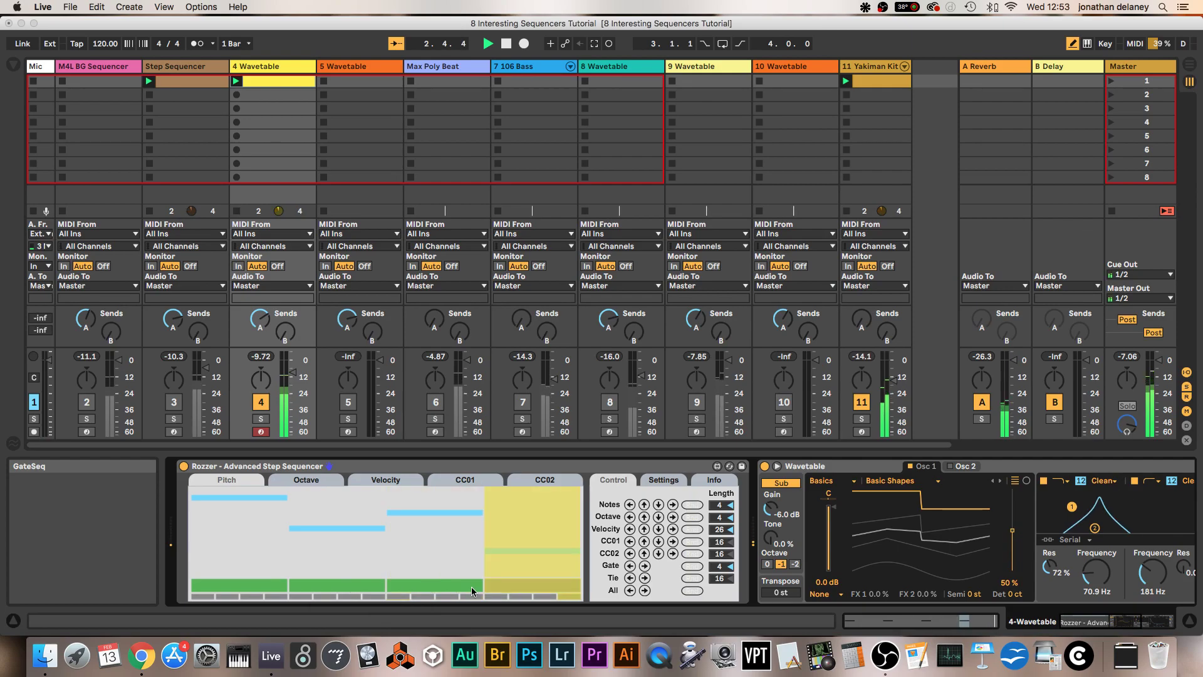
left_click(525, 589)
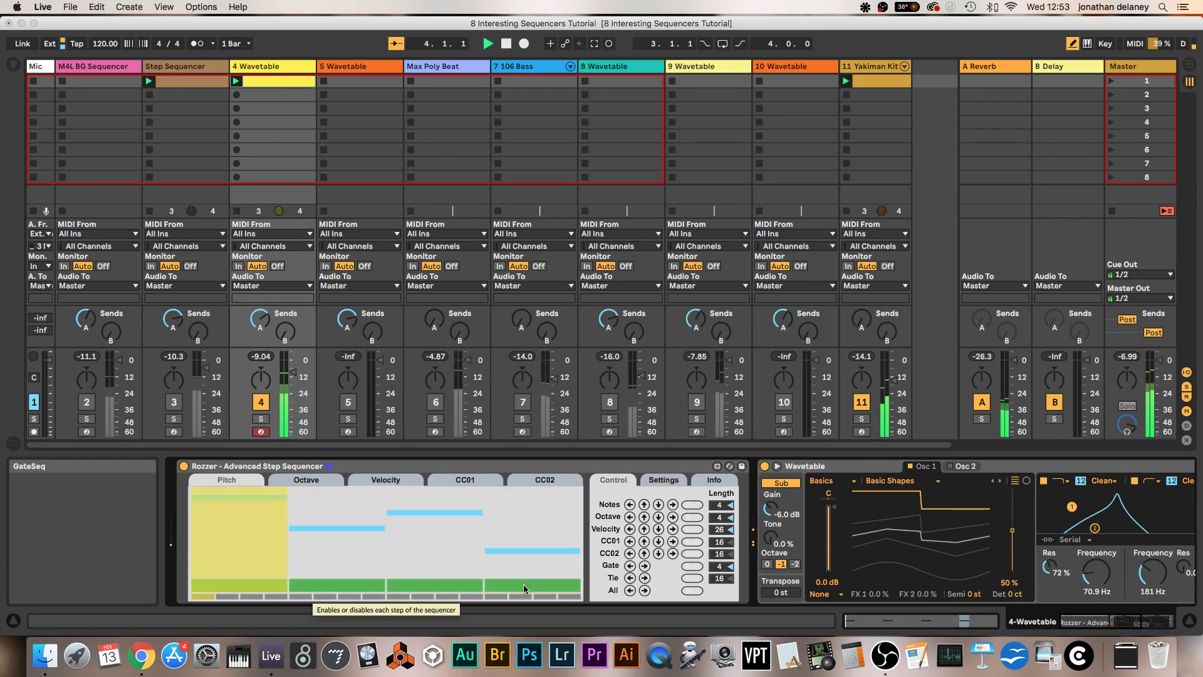
key("space")
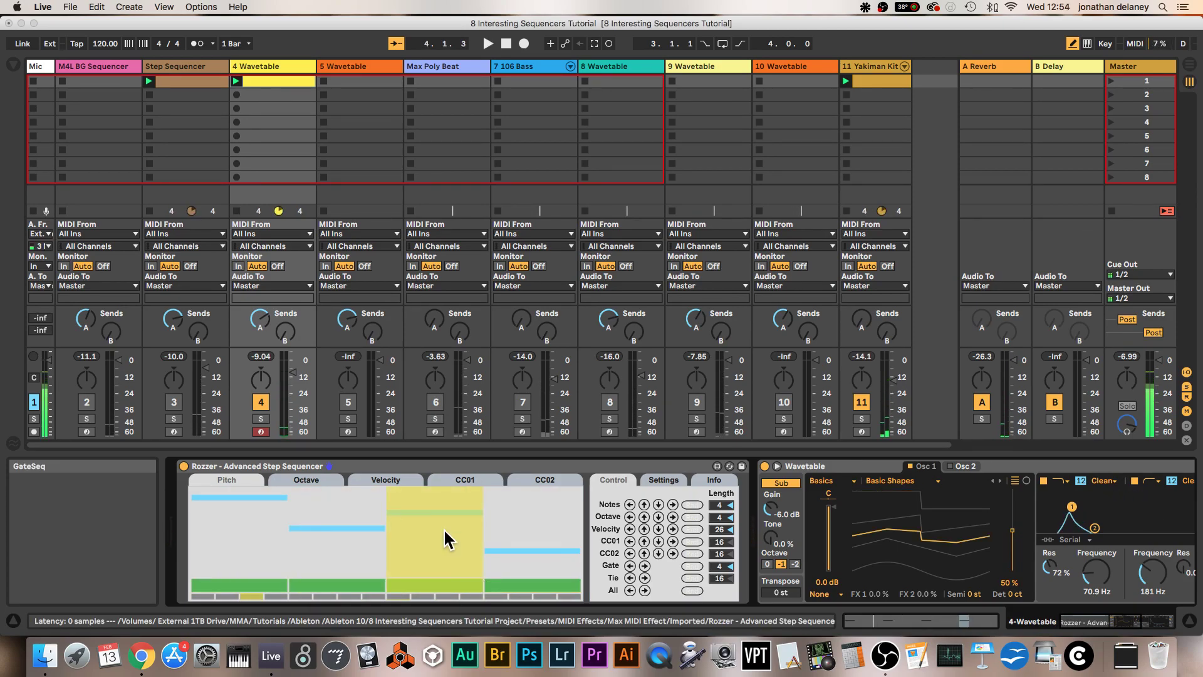
Extend Rozzer's Notes sequence length to 7 steps and play it.
left_click_drag(720, 504, 719, 500)
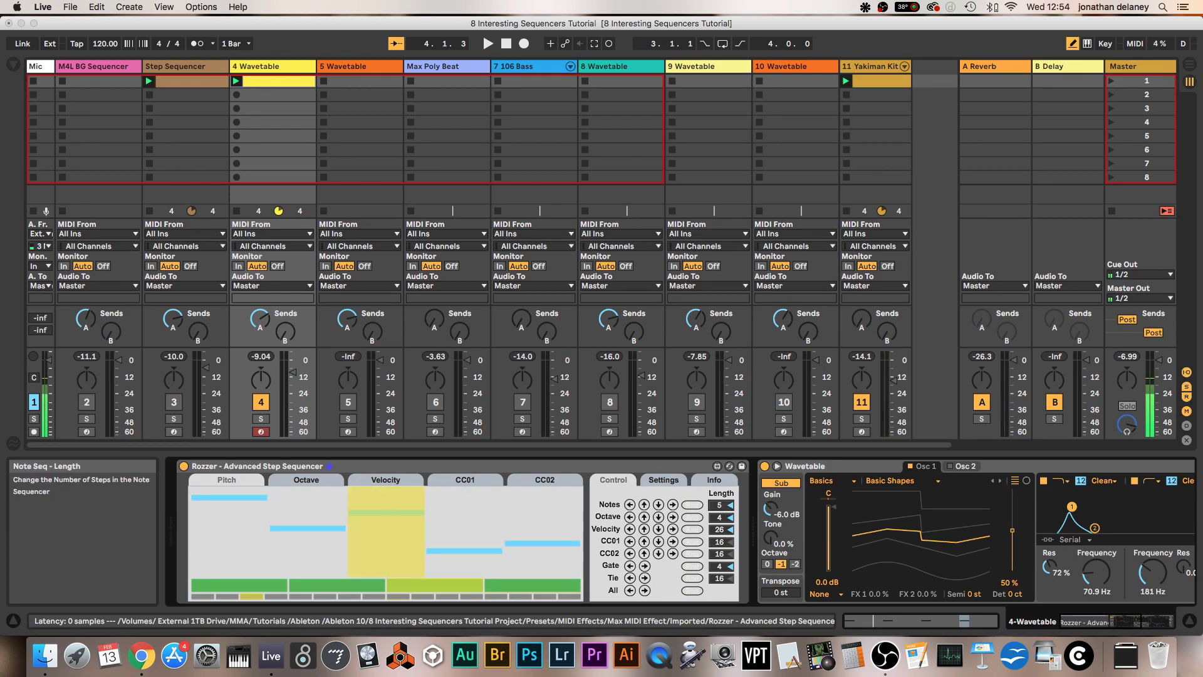
left_click_drag(719, 505, 719, 498)
key("space")
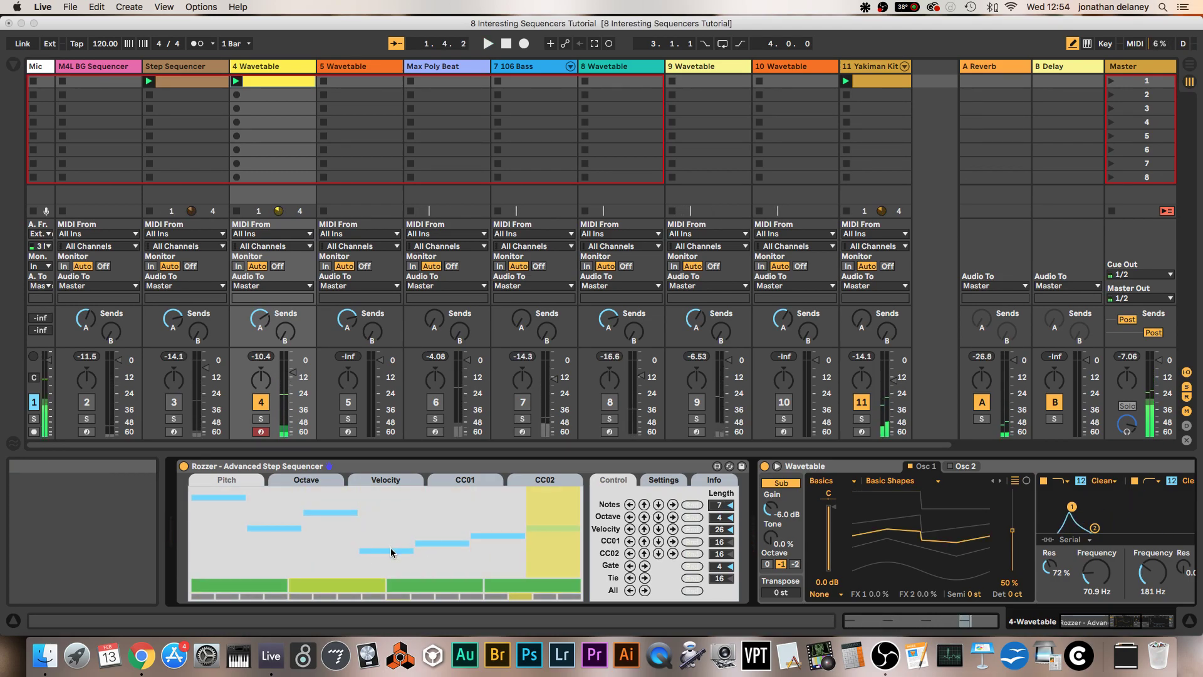
Raise the pitches of steps 4, 5 and 7 in Rozzer's note sequence and restart playback.
left_click(396, 528)
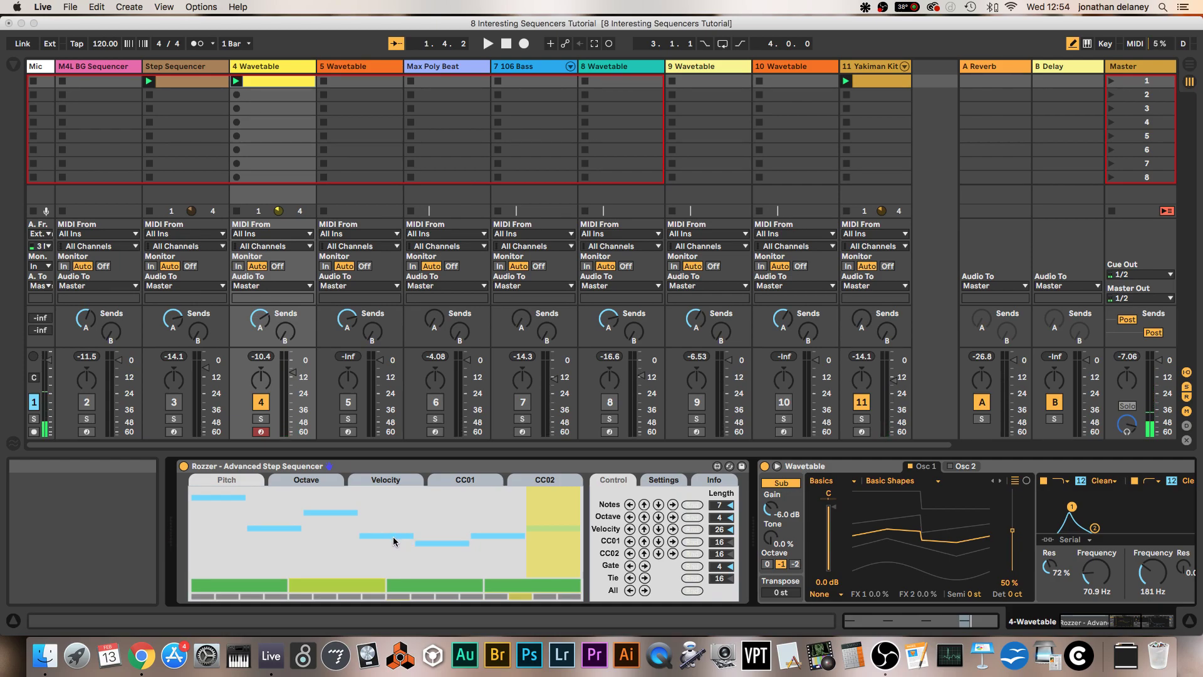
key("space")
left_click(440, 512)
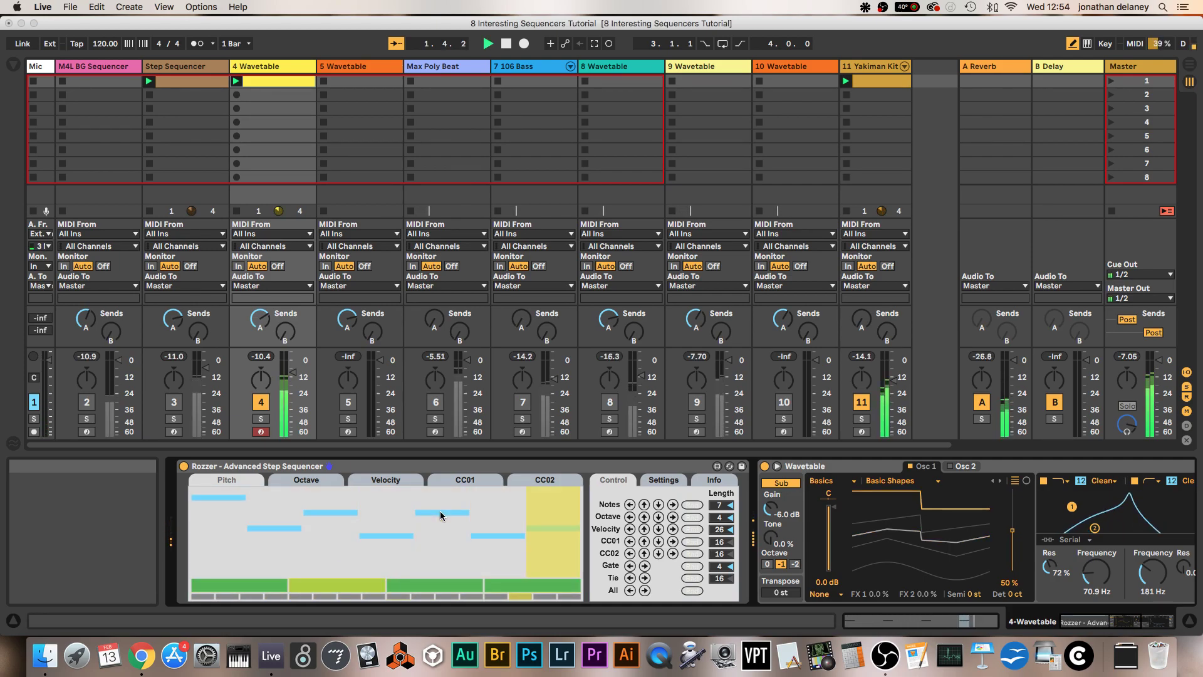
left_click(545, 505)
left_click(545, 513)
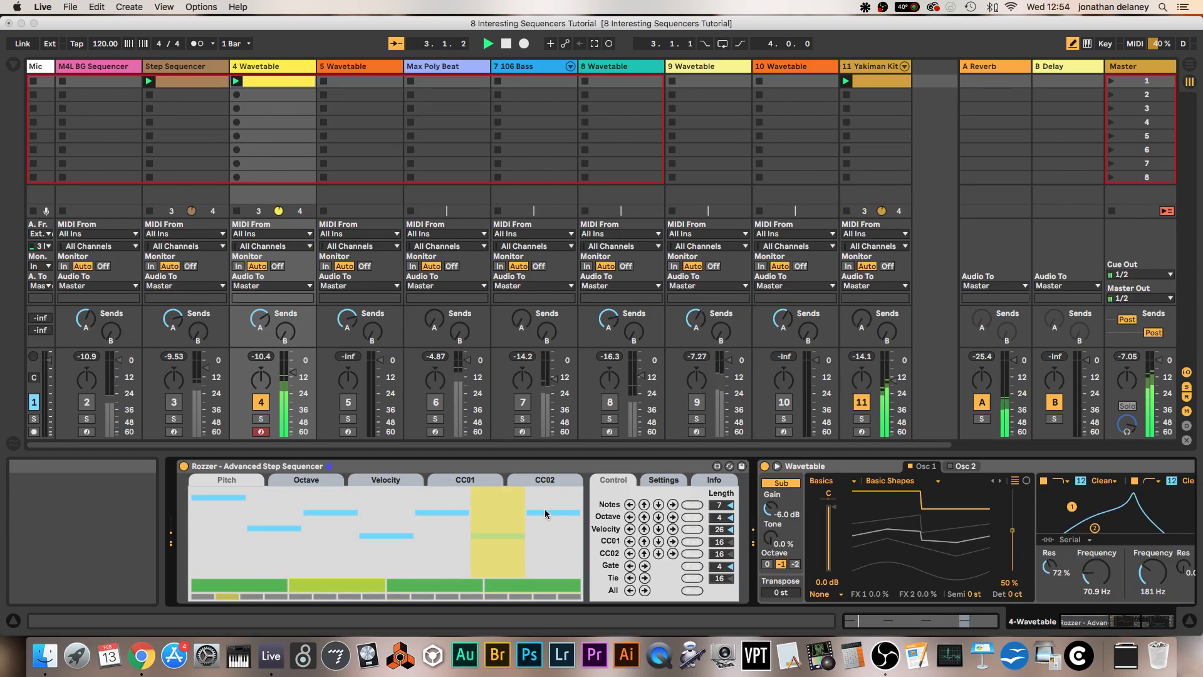
Lower the pitches of steps 5 and 7 and raise step 6 in Rozzer's note sequence.
left_click(450, 499)
left_click(449, 492)
left_click_drag(449, 492, 447, 550)
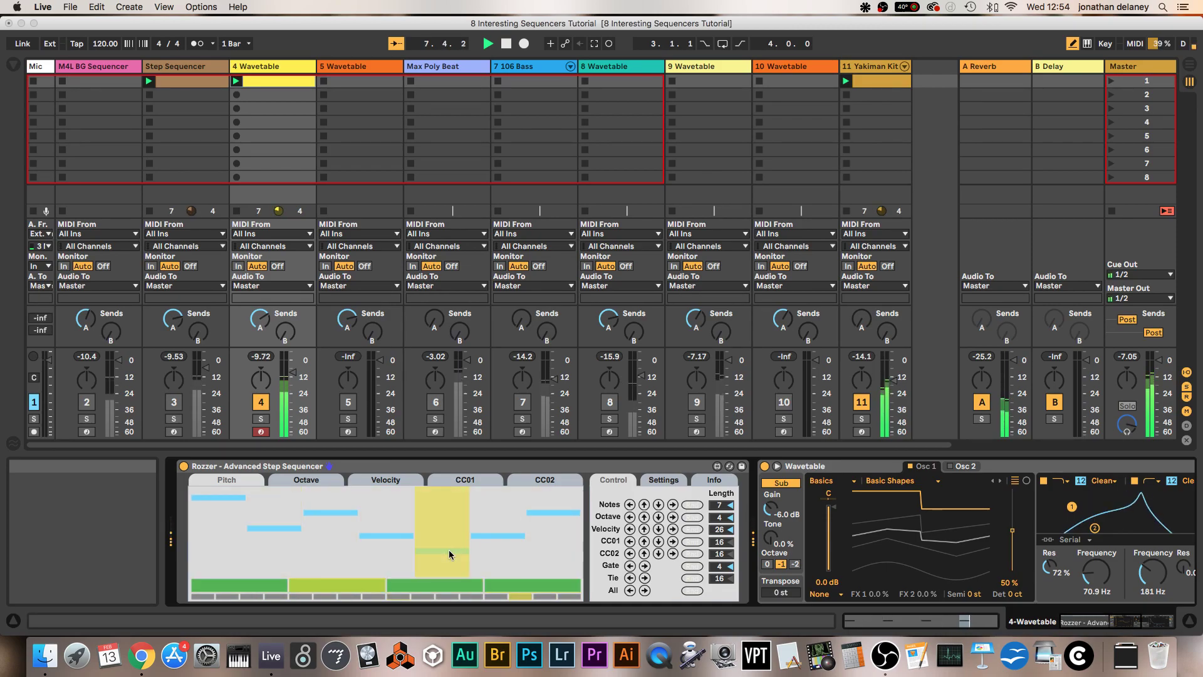
mouse_move(488, 537)
left_mouse_down()
mouse_move(490, 507)
mouse_move(546, 489)
mouse_move(544, 538)
left_mouse_up()
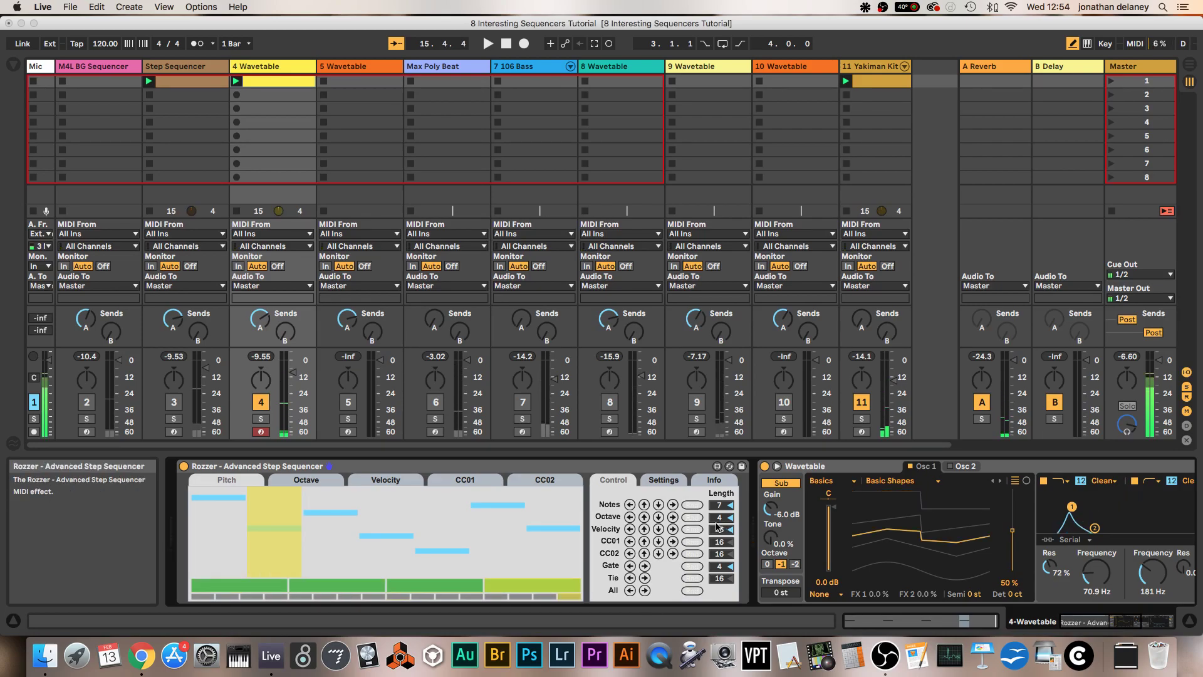
Set Rozzer's Octave sequence length to 6 steps and its Gate sequence length to 16 steps.
left_click_drag(724, 523, 724, 511)
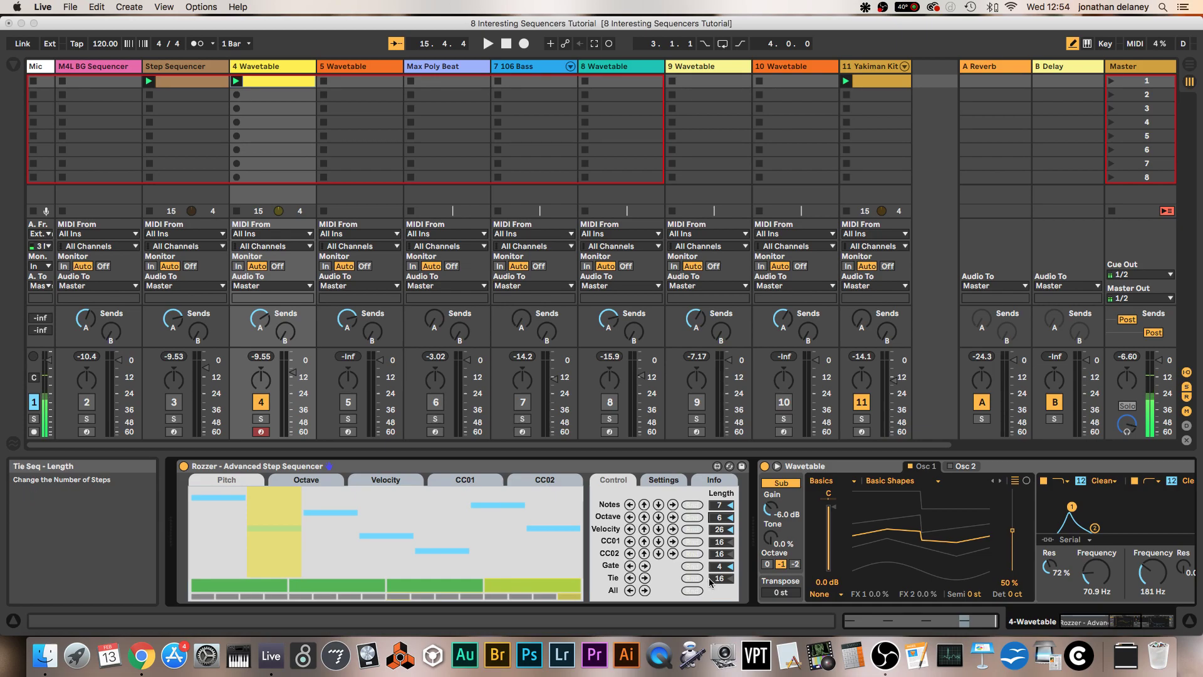
left_click_drag(724, 571, 724, 564)
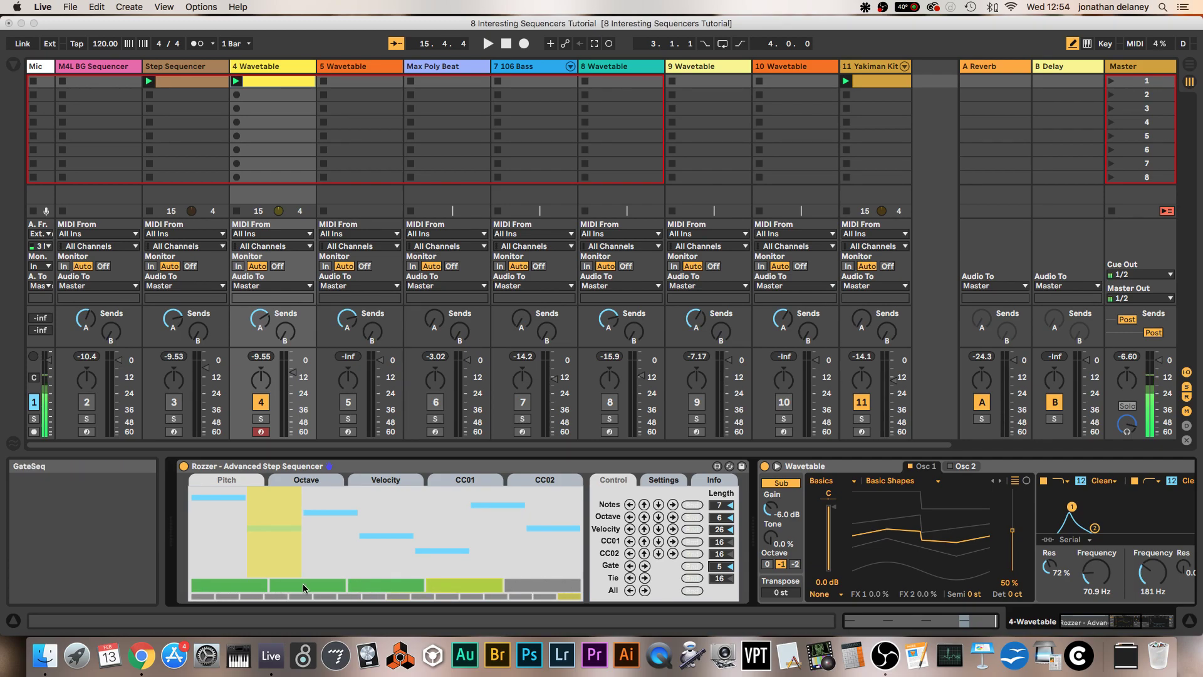
left_click_drag(720, 566, 720, 556)
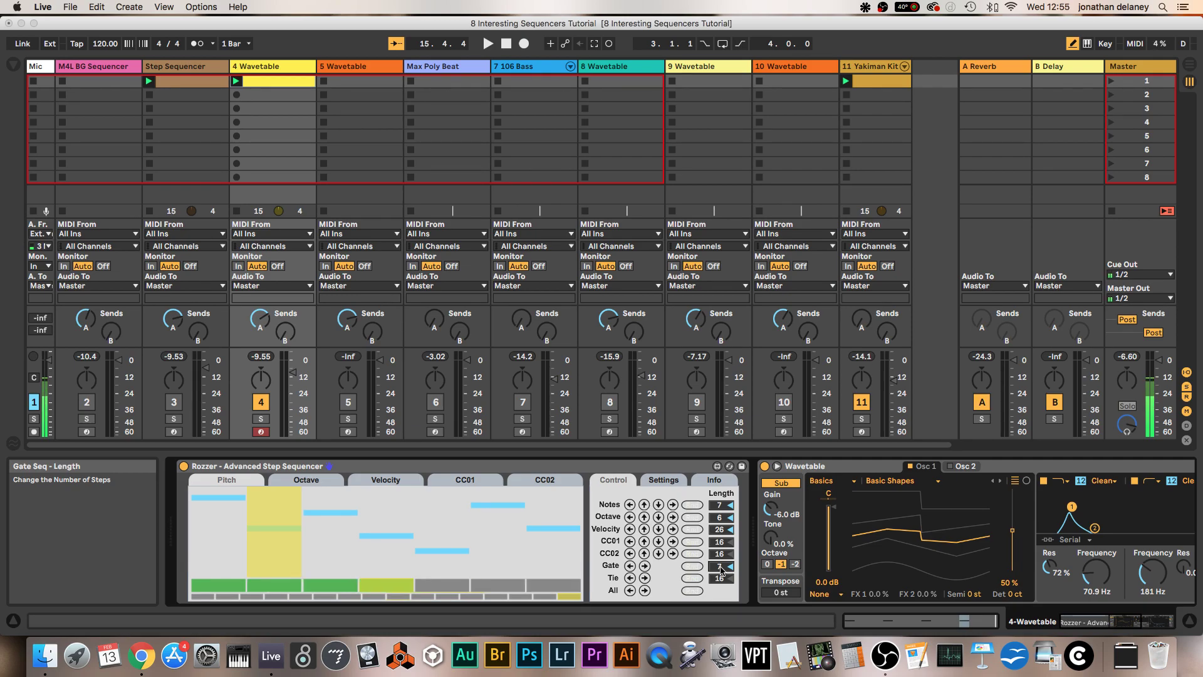
left_click_drag(721, 570, 721, 560)
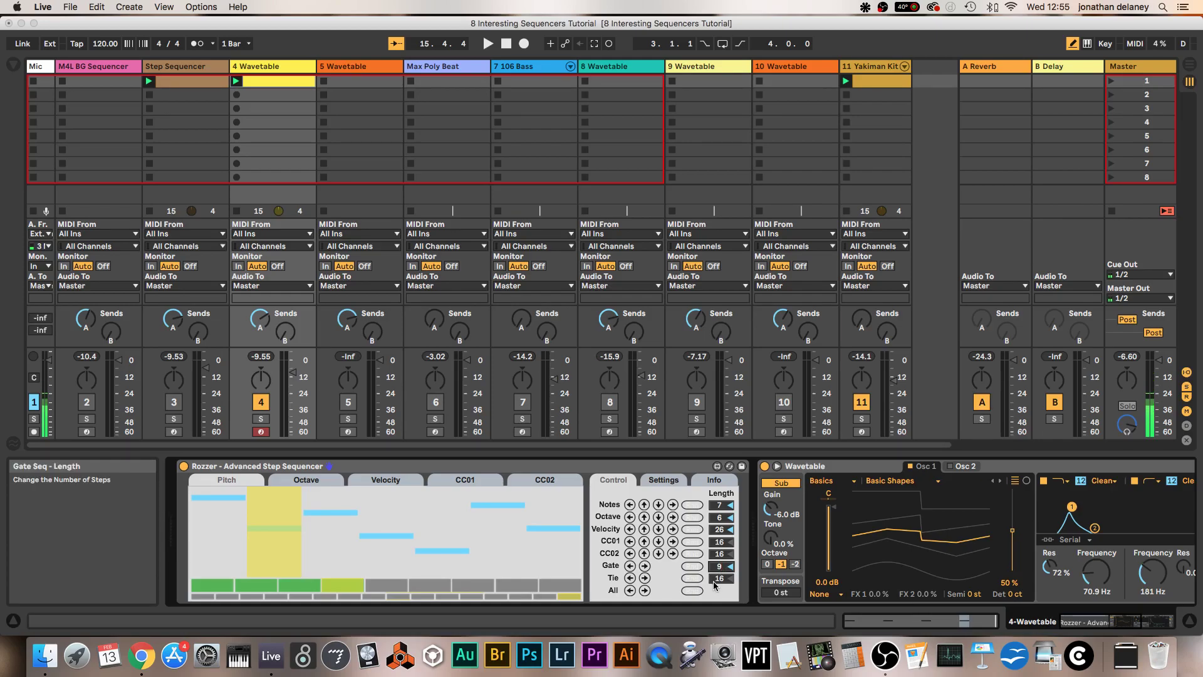
left_click_drag(720, 567, 719, 539)
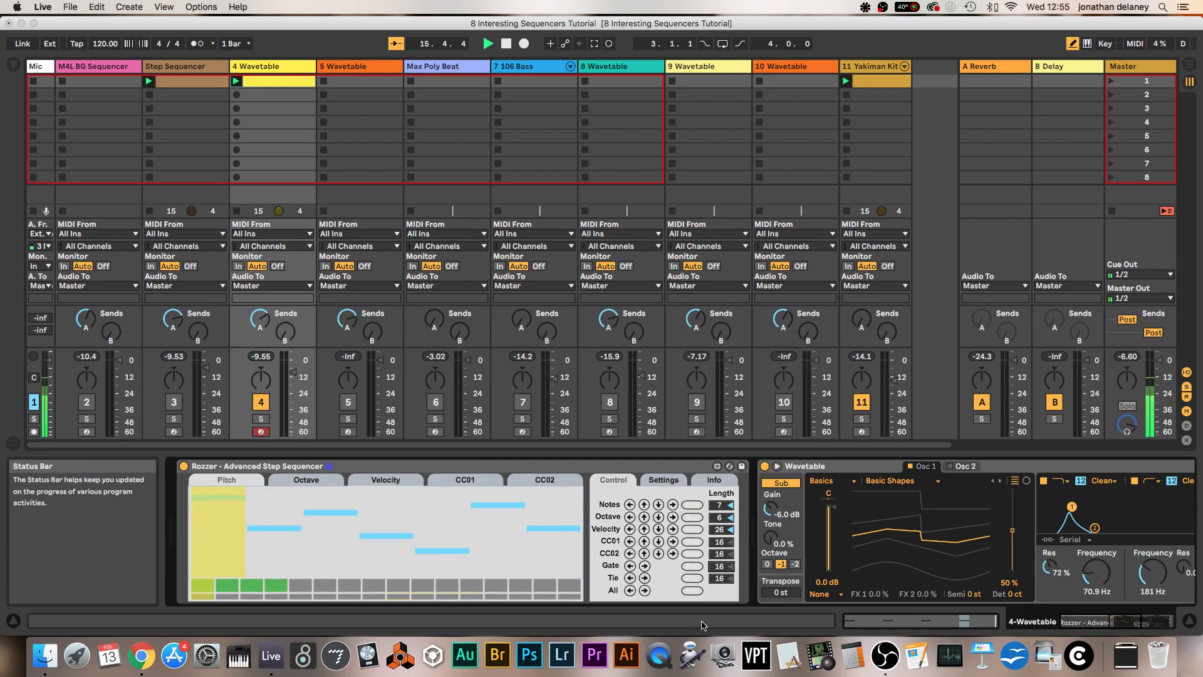
Start playback, enable gate steps 5 to 16, and disable gate steps 3, 8, 13 and 15.
key("space")
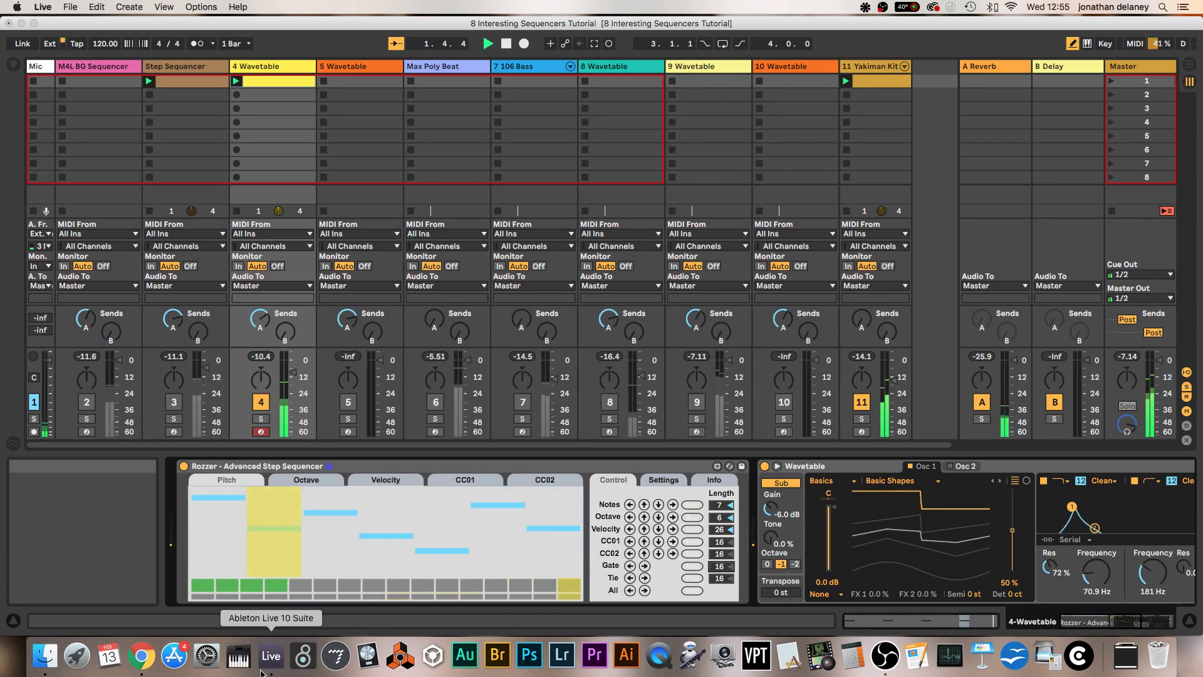
left_click_drag(292, 583, 574, 584)
left_click(251, 586)
left_click(373, 585)
left_click(496, 586)
left_click(547, 586)
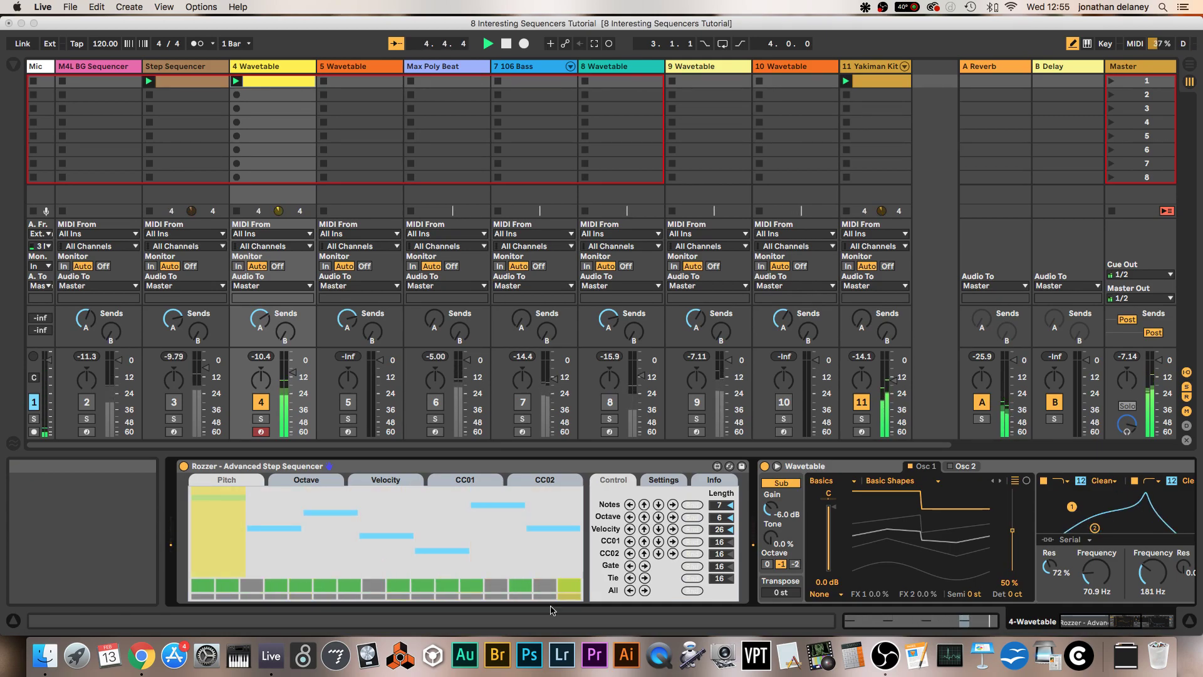
Set the Notes sequence length to 4, restart playback, enable gate step 3 and disable gate step 4.
left_click_drag(719, 505, 719, 510)
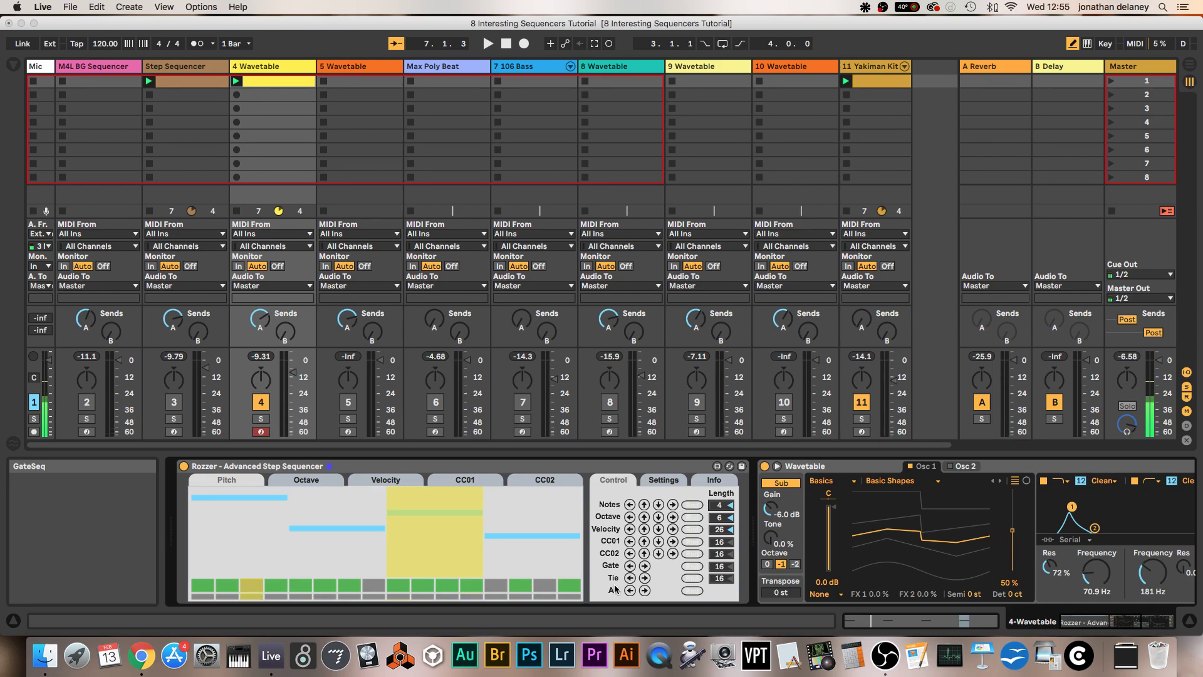
key("space")
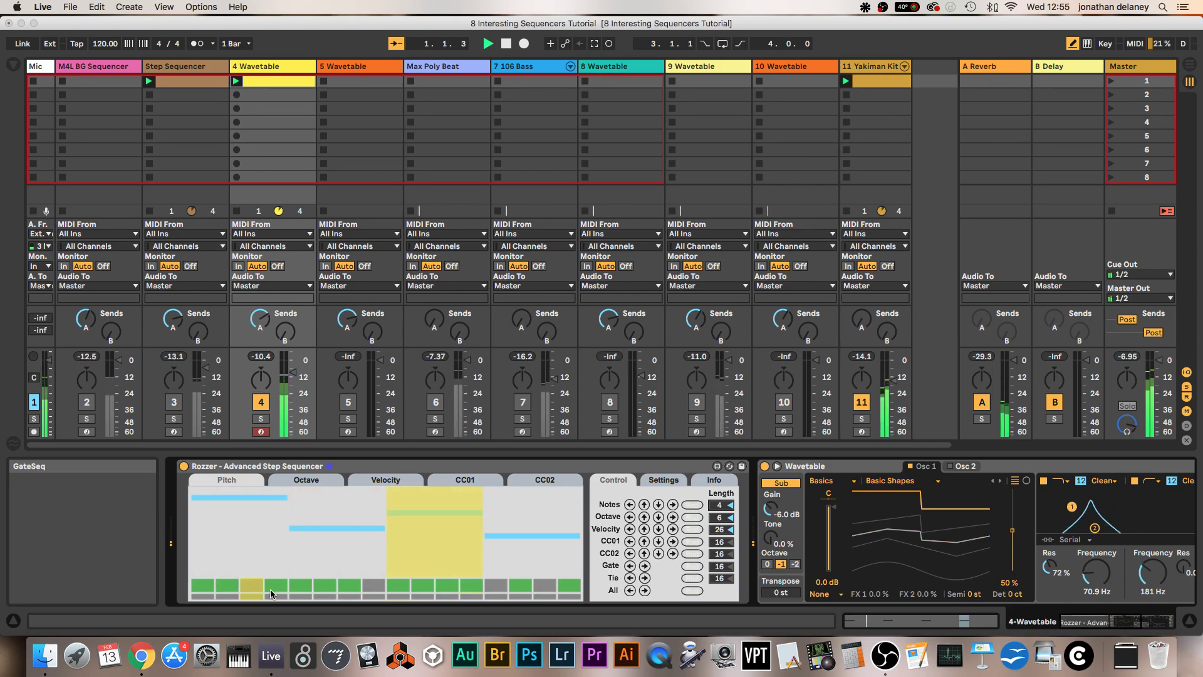
left_click(252, 584)
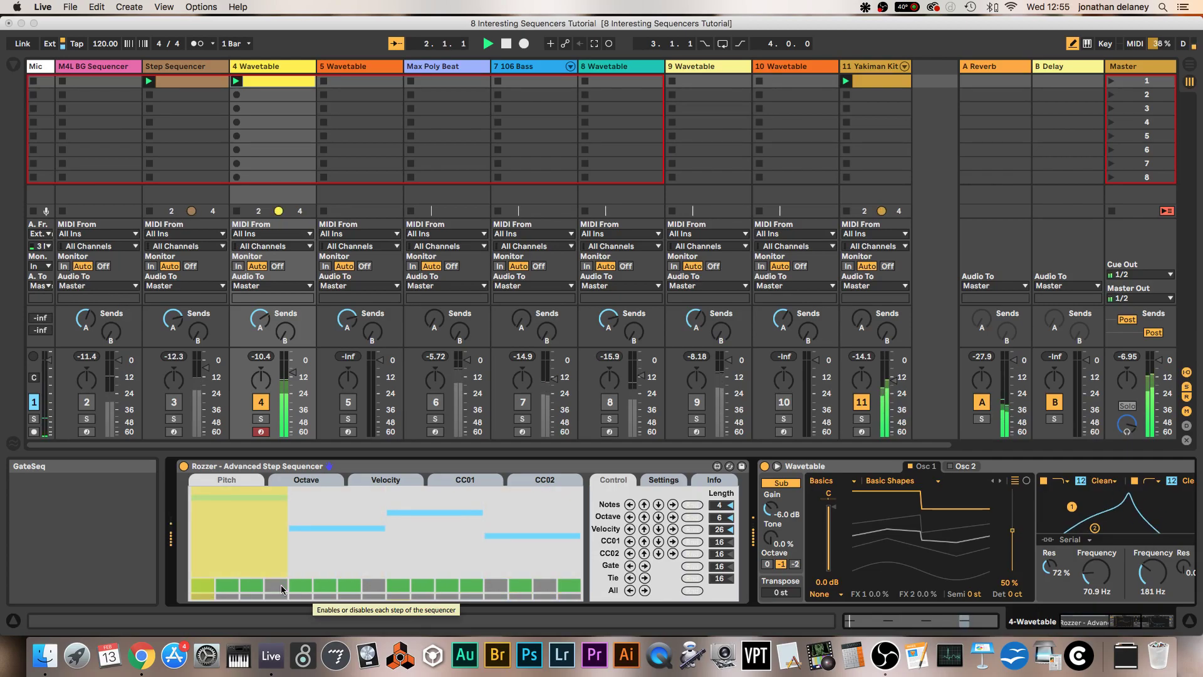
left_click(276, 584)
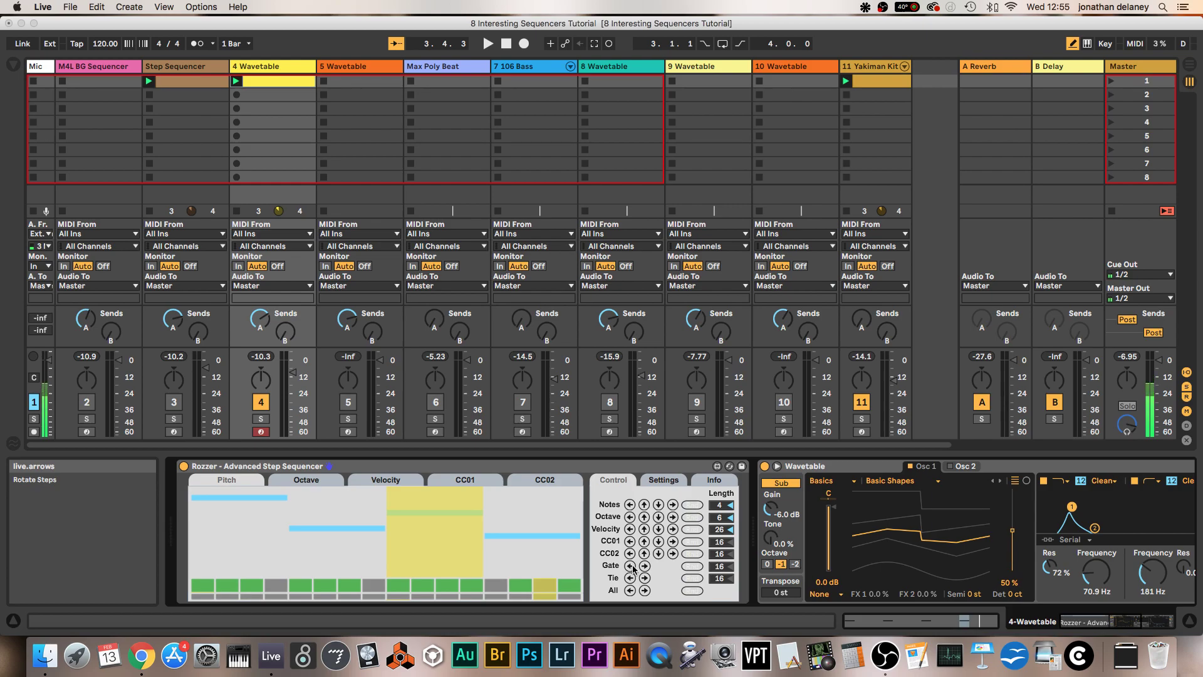
Set every step of the octave sequence to the lower octave, play it, and raise step 3.
left_click(308, 483)
left_click_drag(227, 552, 563, 565)
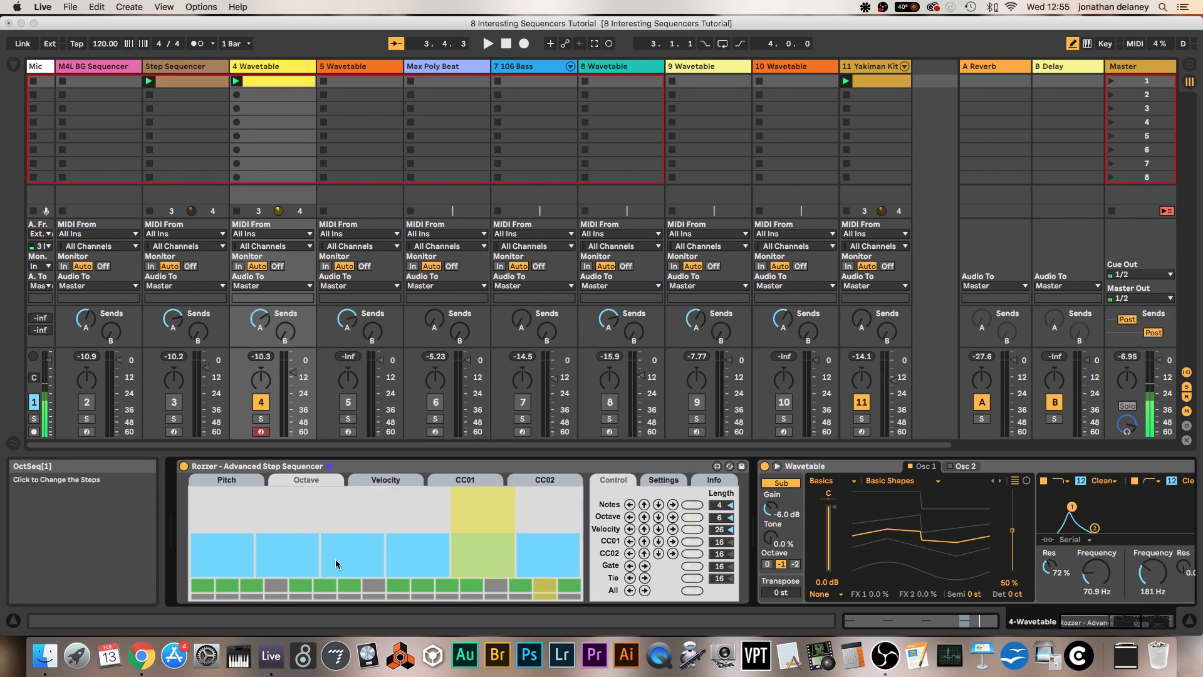
key("space")
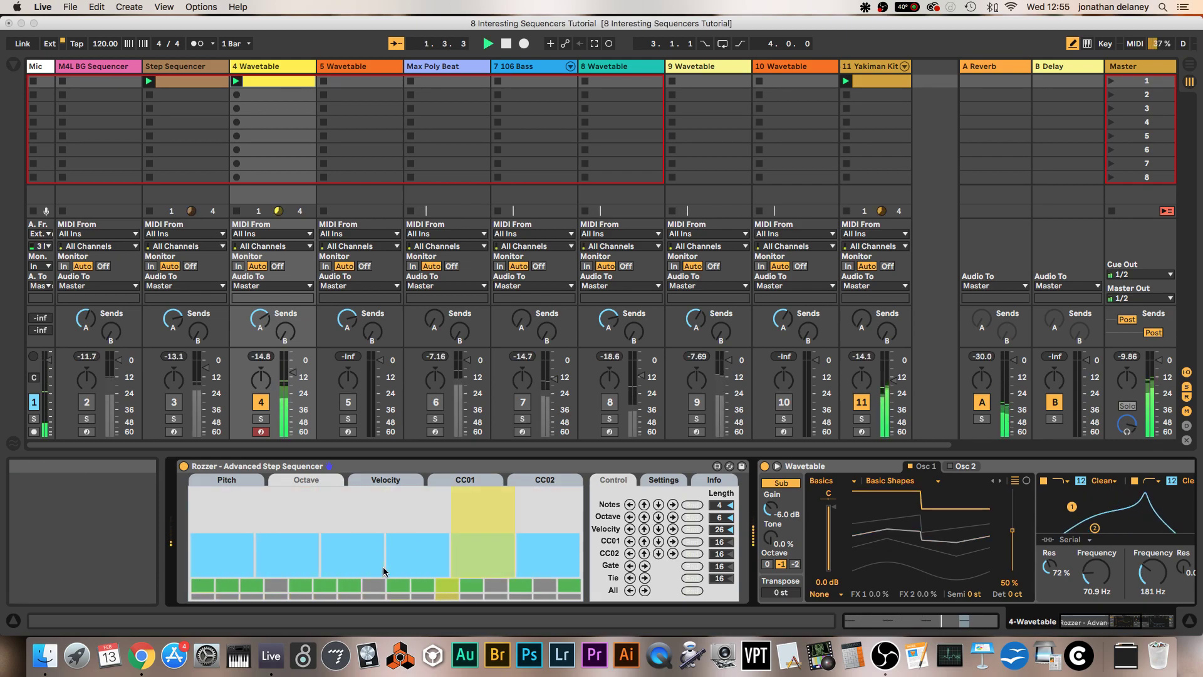
left_click(353, 495)
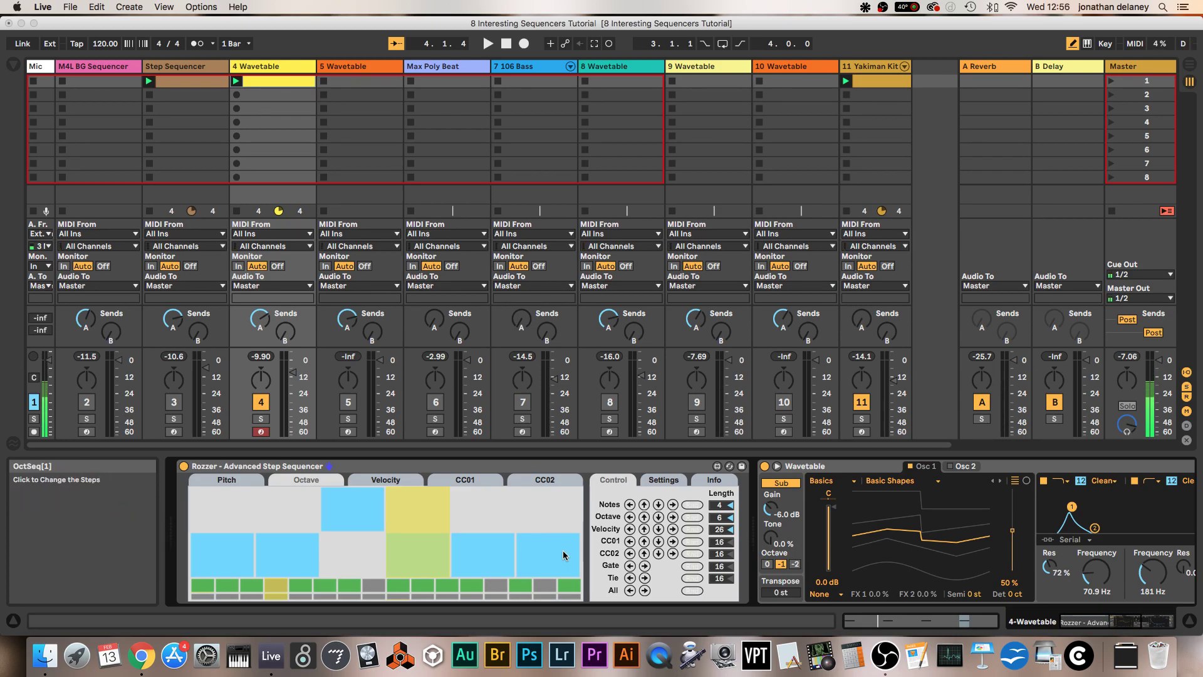
Shorten the Octave sequence to 4 steps, restore it to 6, and play it with step 6 raised.
left_click_drag(719, 517, 719, 530)
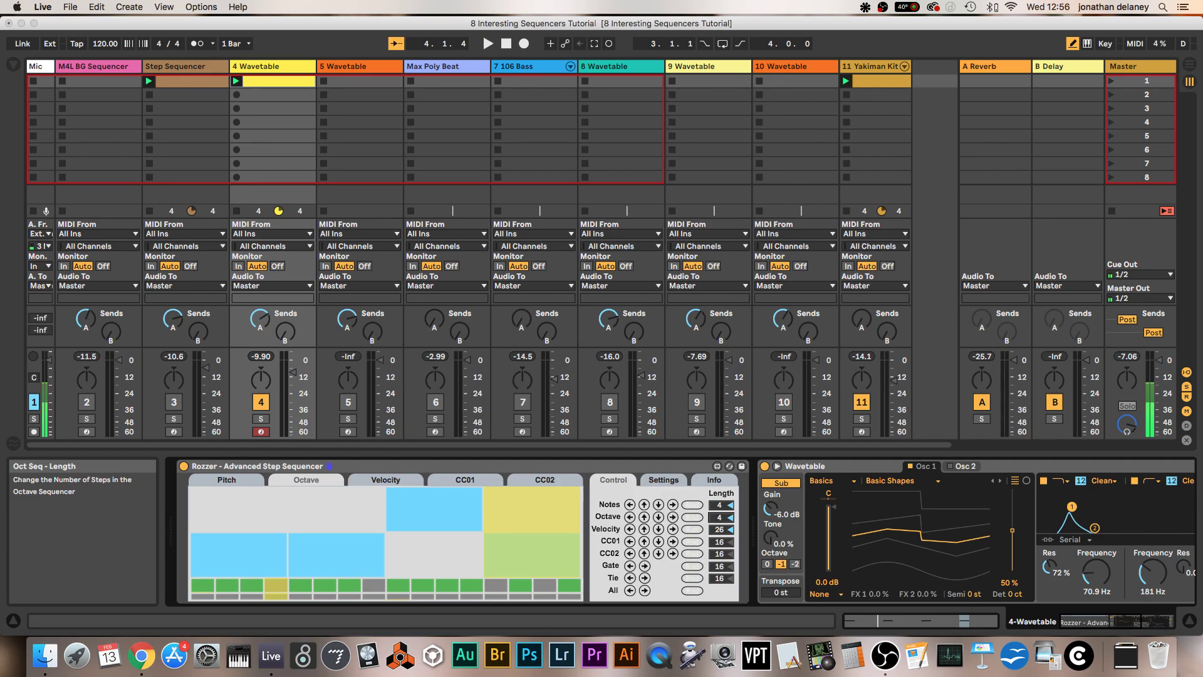
scroll(720, 520, "right", 2)
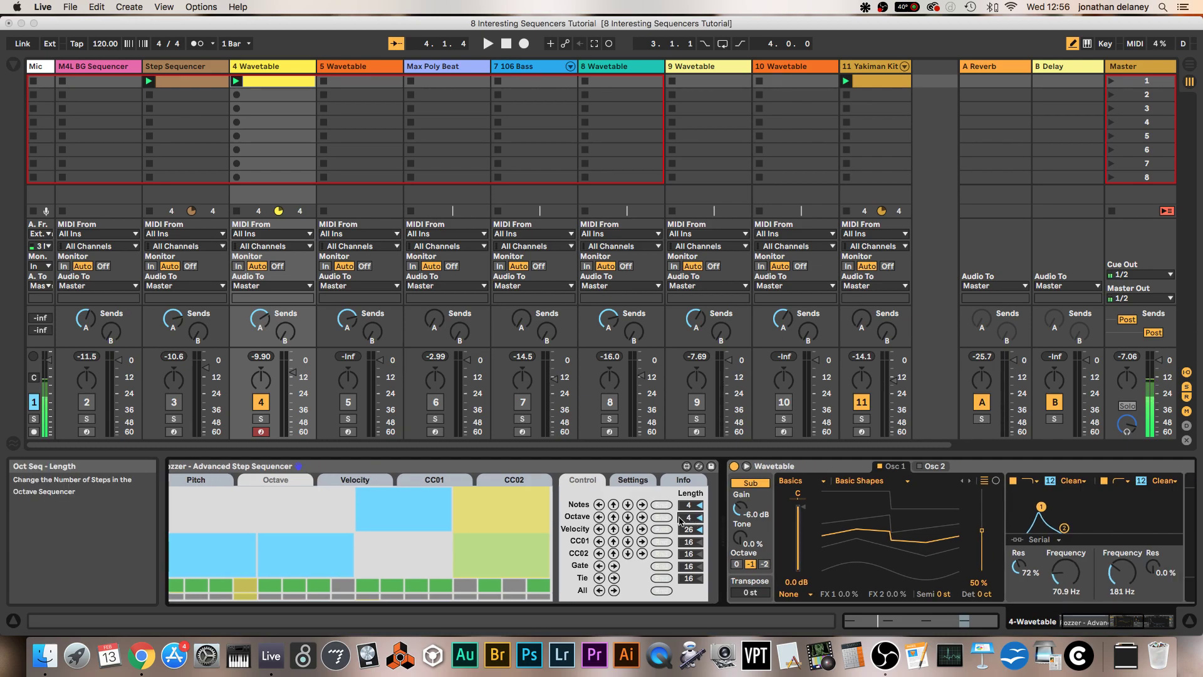
left_click_drag(689, 517, 690, 511)
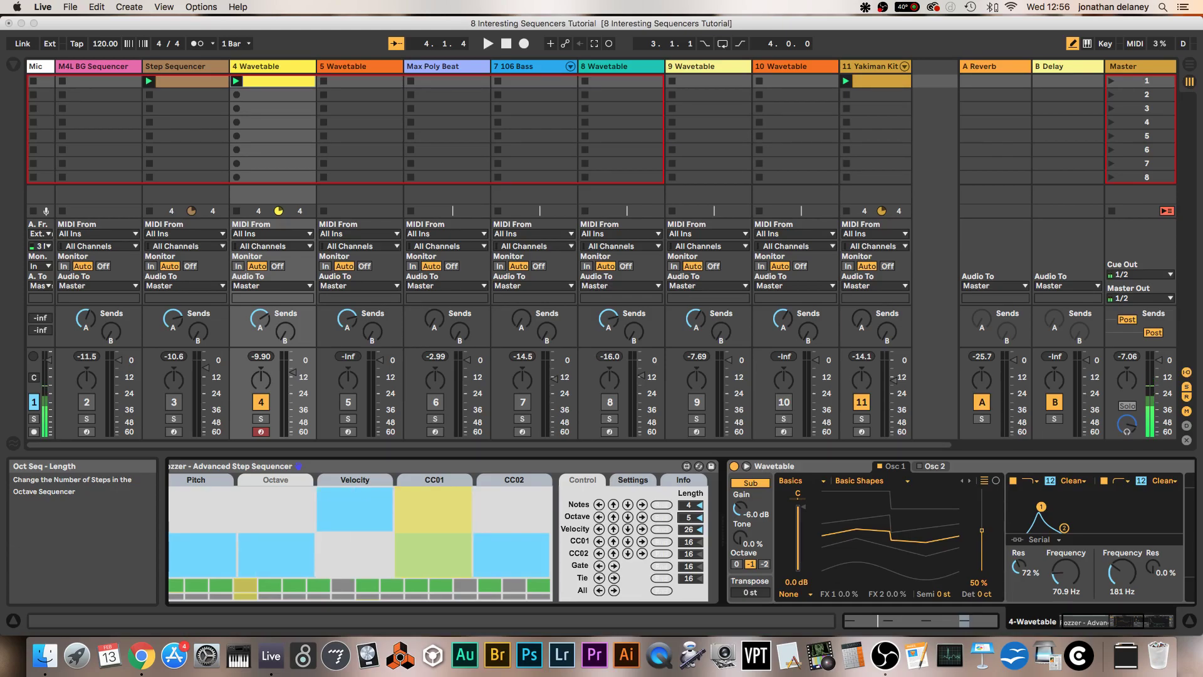
left_click_drag(690, 517, 690, 511)
key("space")
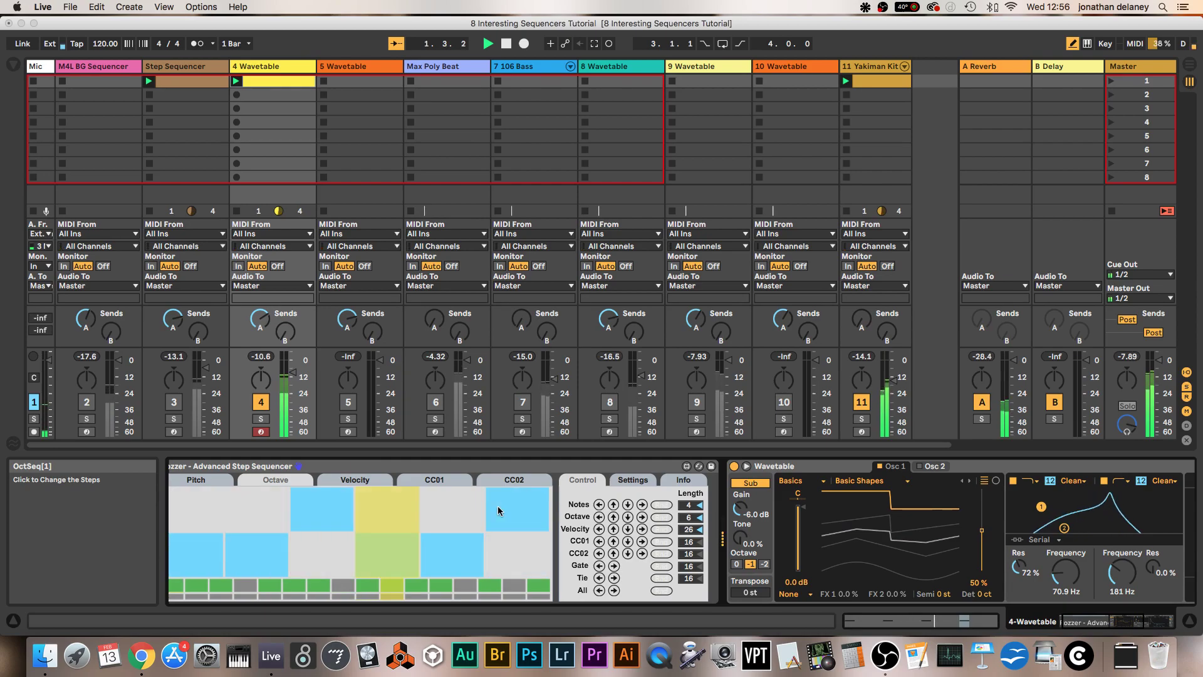
Display the velocity sequence and randomize its steps.
left_click(362, 480)
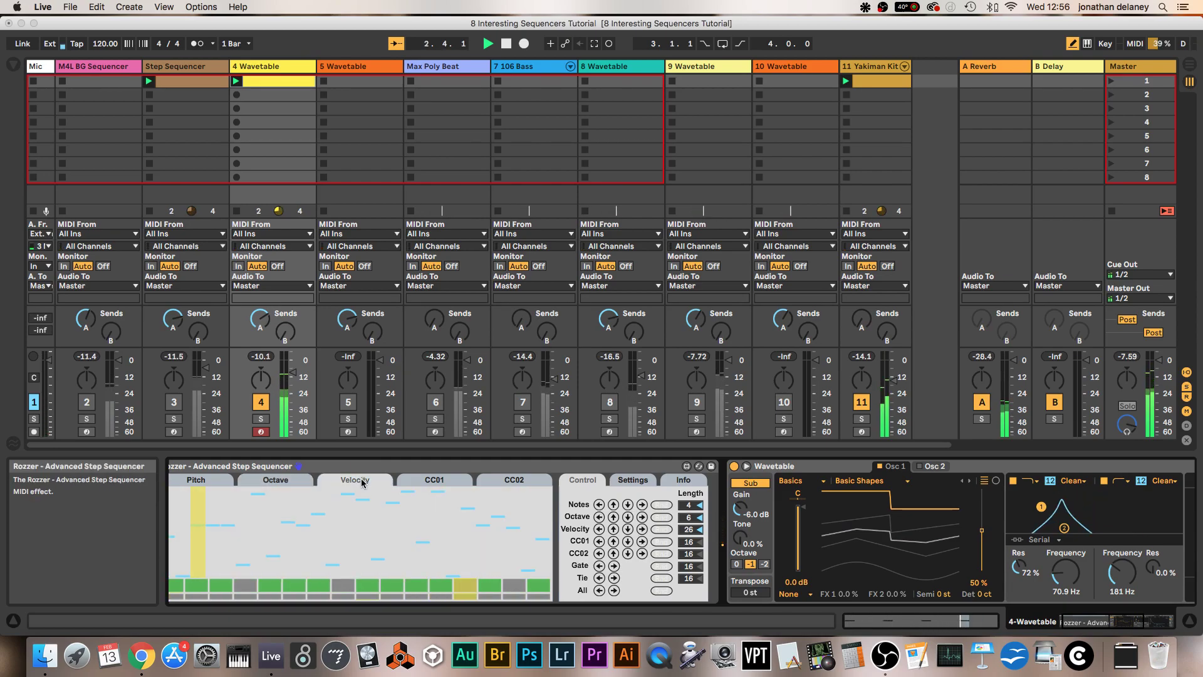
left_click(662, 532)
key("space")
left_click(662, 532)
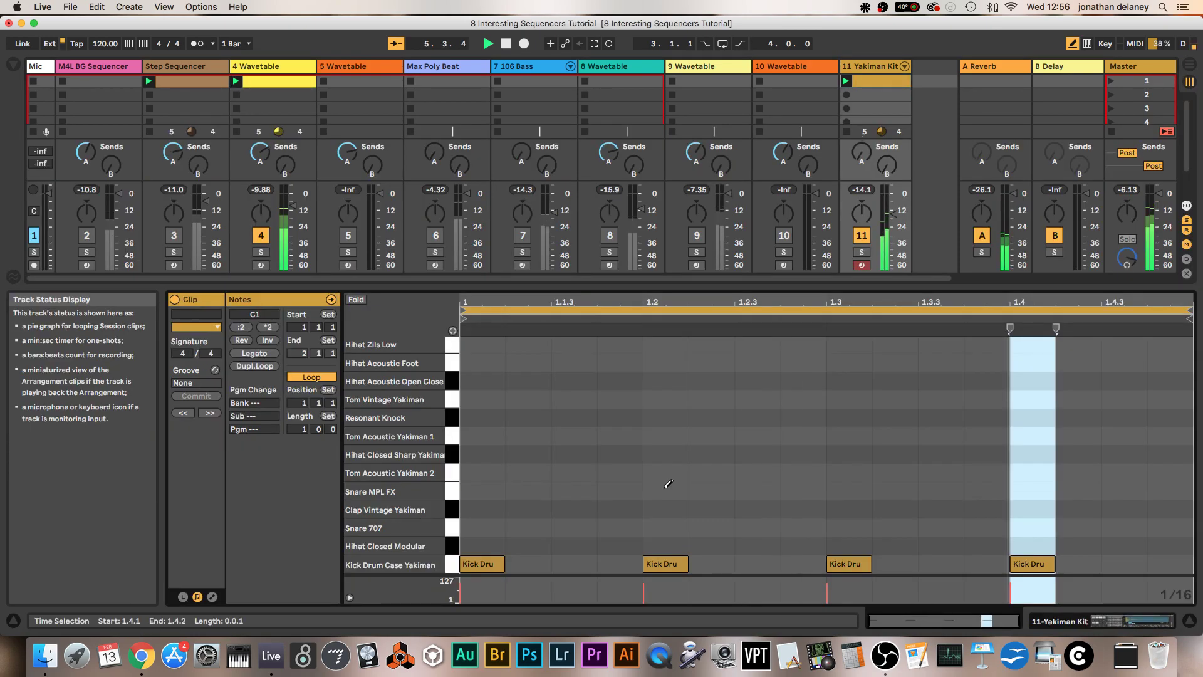
Enable note preview in the Yakiman Kit clip and add Clap Vintage Yakiman hits on beats 2 and 4.
left_click(453, 331)
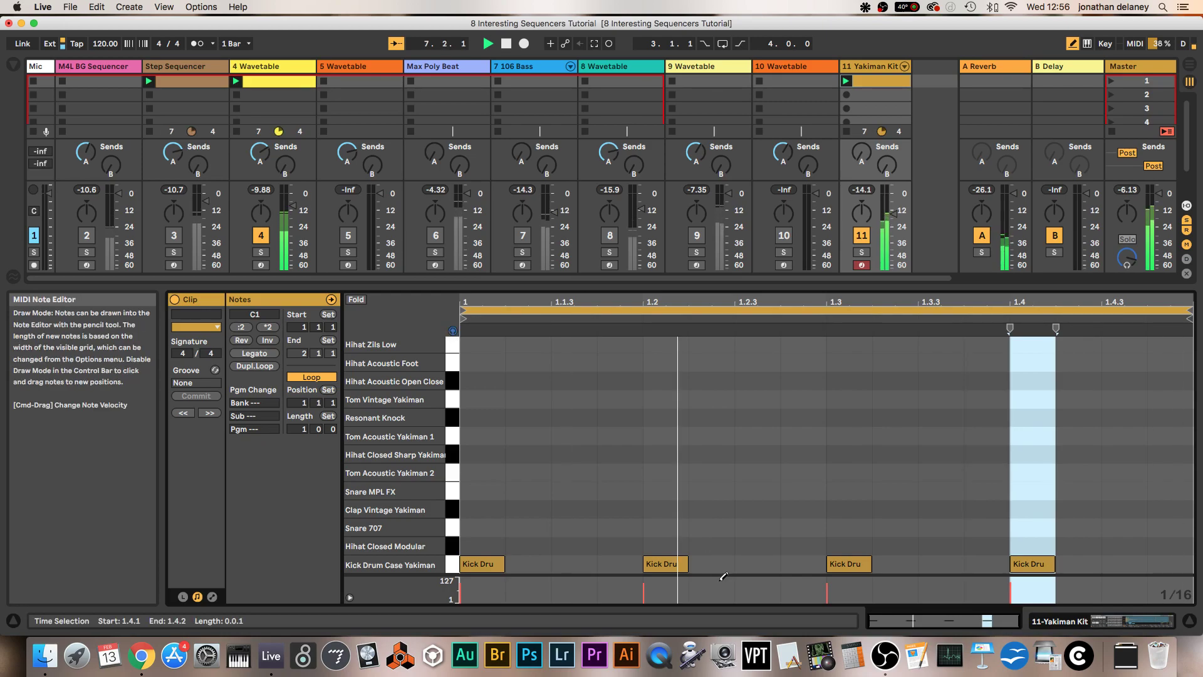
left_click(664, 509)
left_click(1035, 509)
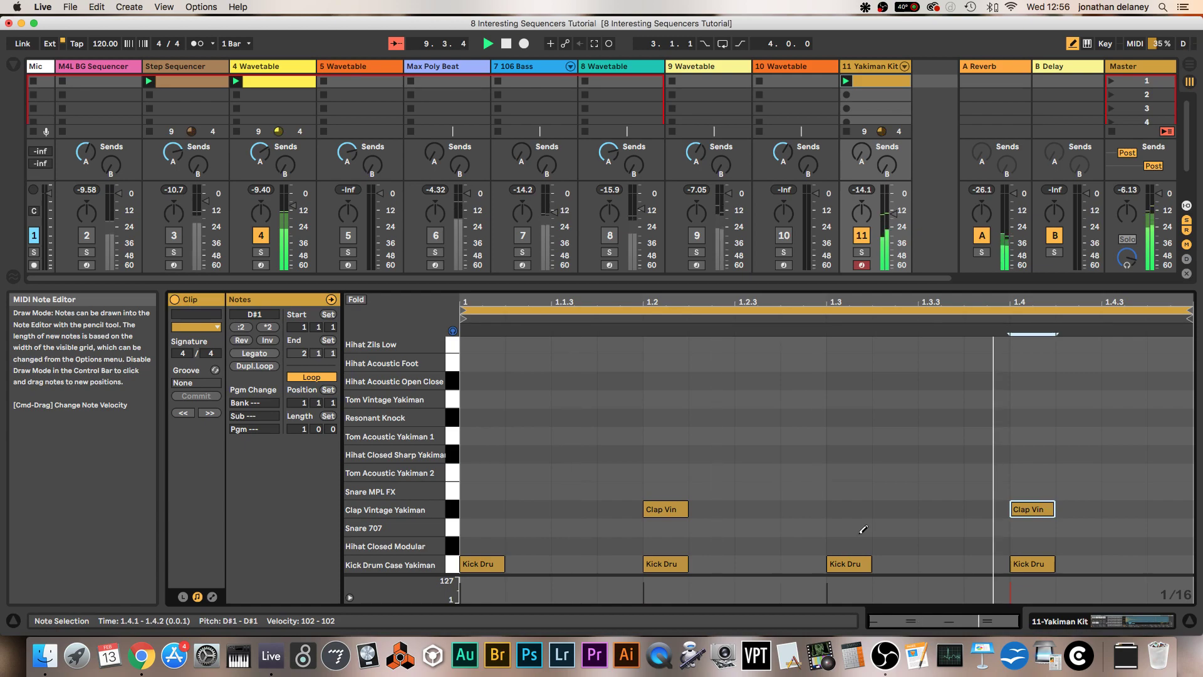
Audition Hihat Closed Sharp Yakiman and place its hits on the offbeats at 1.1.3, 1.2.3, 1.3.3 and 1.4.3.
left_click(451, 458)
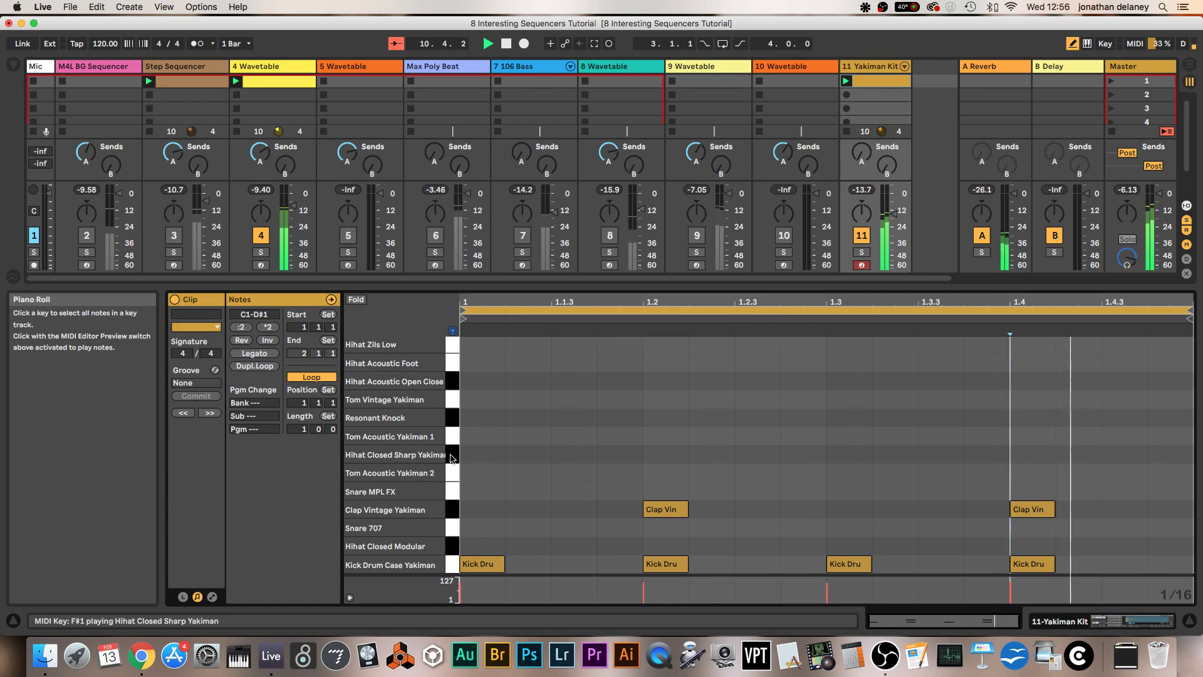
left_click(613, 454)
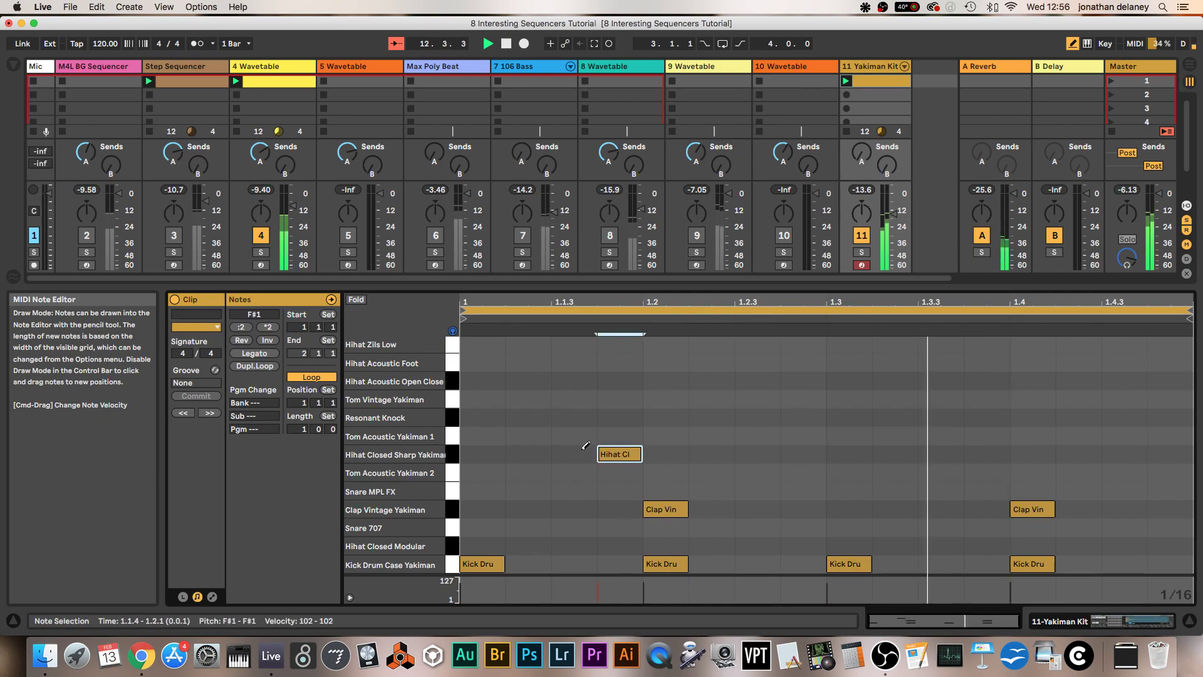
key("Left")
left_click(766, 453)
left_click(940, 454)
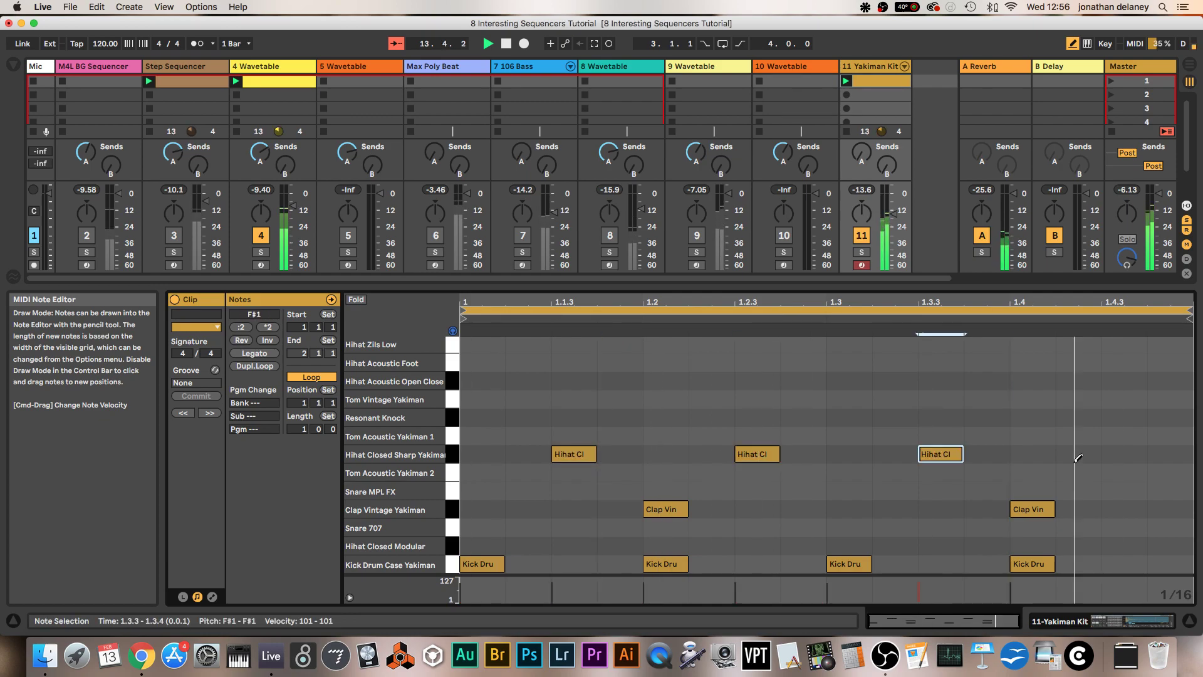
left_click(1119, 453)
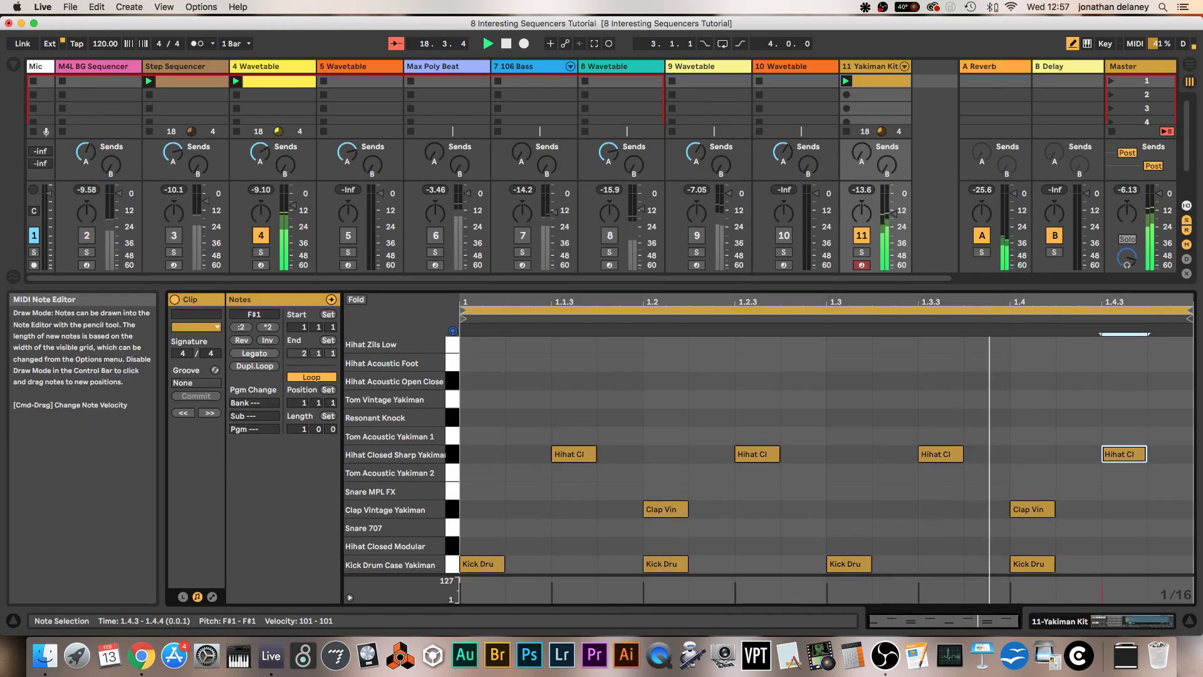
Close the drum clip's note editor and show the device chain of the 4 Wavetable track.
key("super+alt+l")
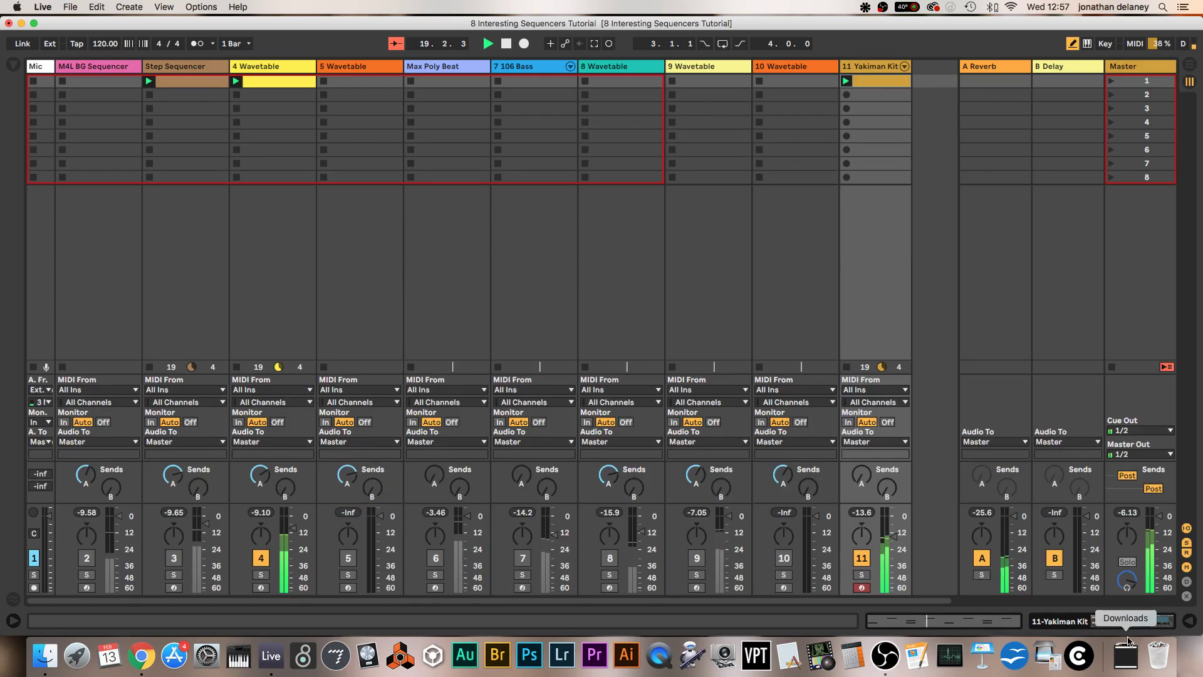
left_click(267, 65)
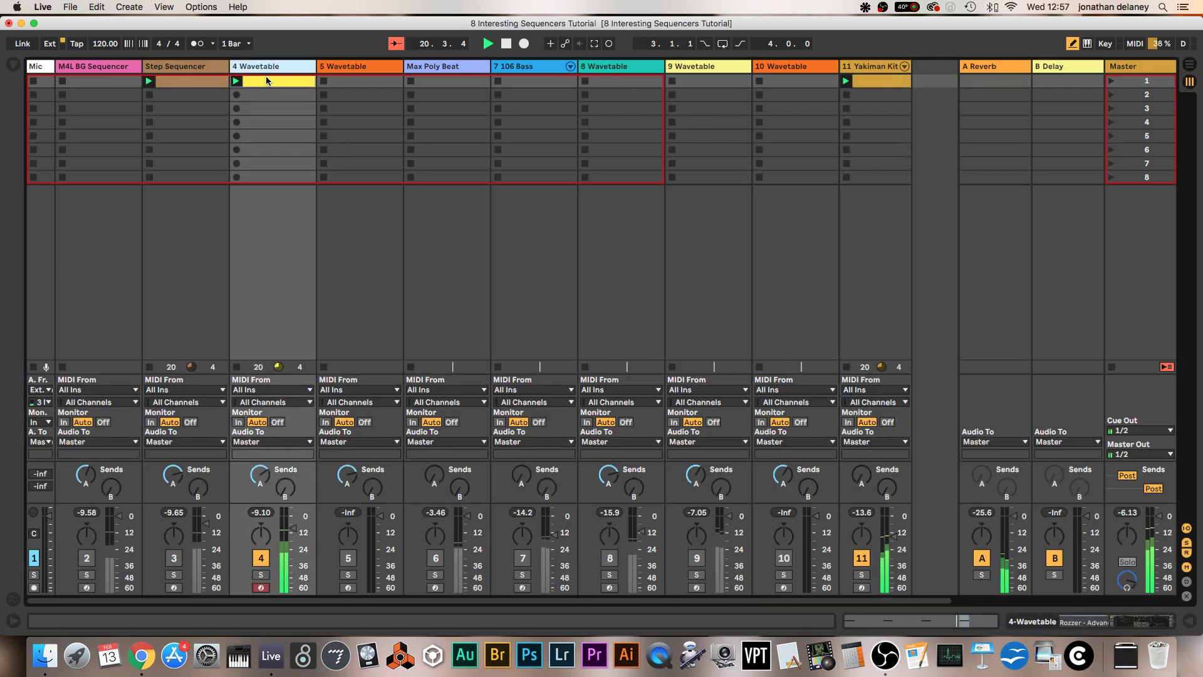
key("super+alt+l")
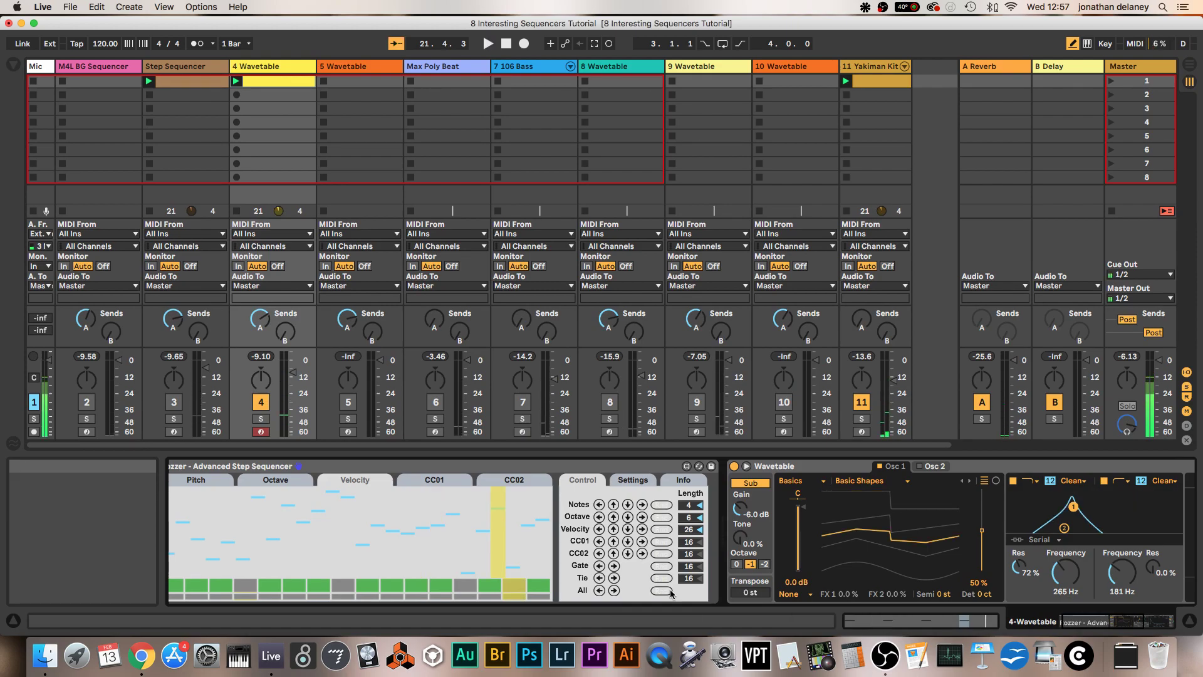
Delete the Wavetable instrument from track 4 and load an empty Simpler after the Rozzer sequencer.
left_click(783, 467)
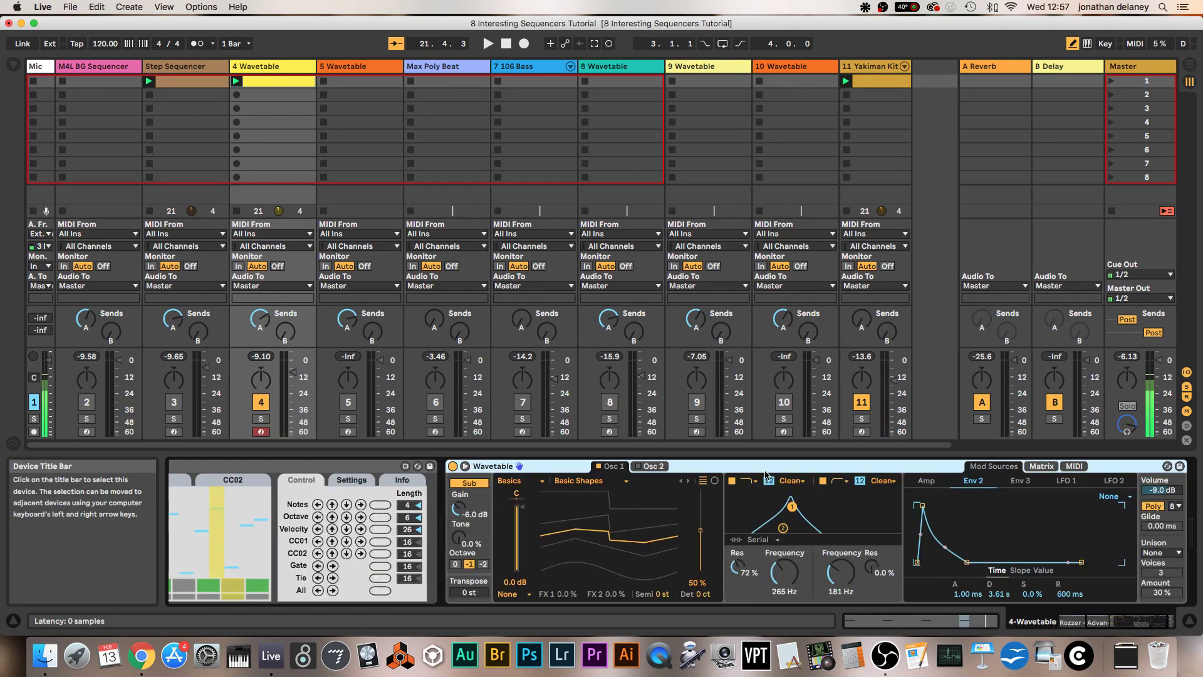
key("Delete")
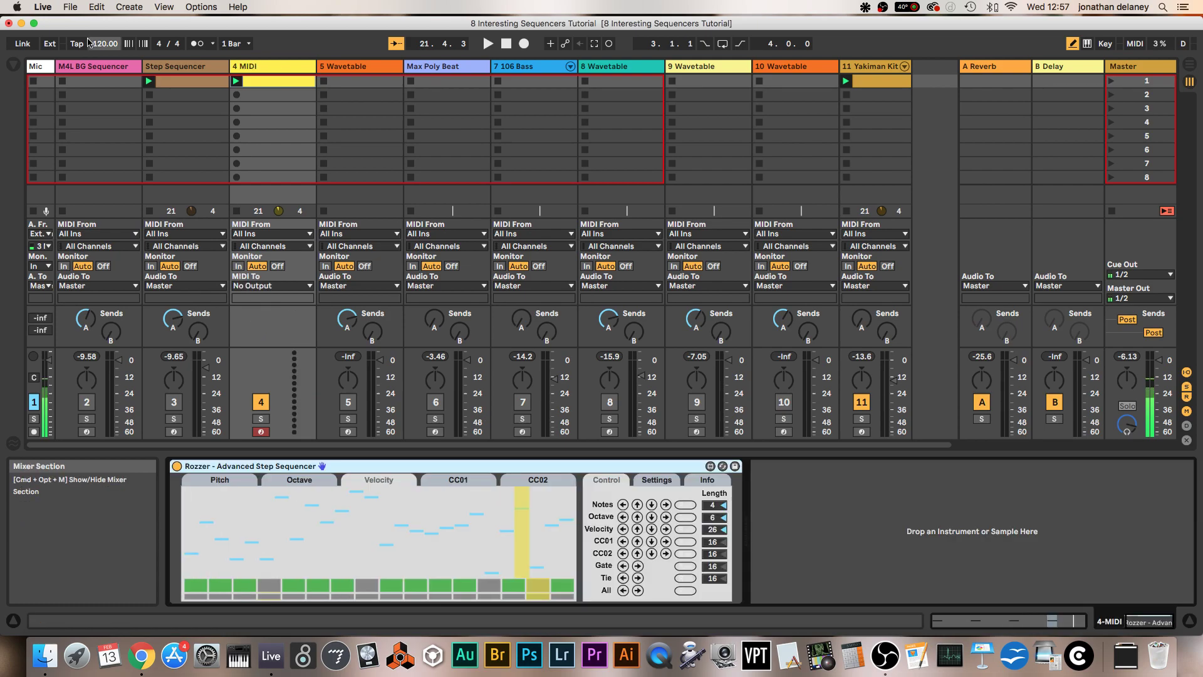
left_click(15, 66)
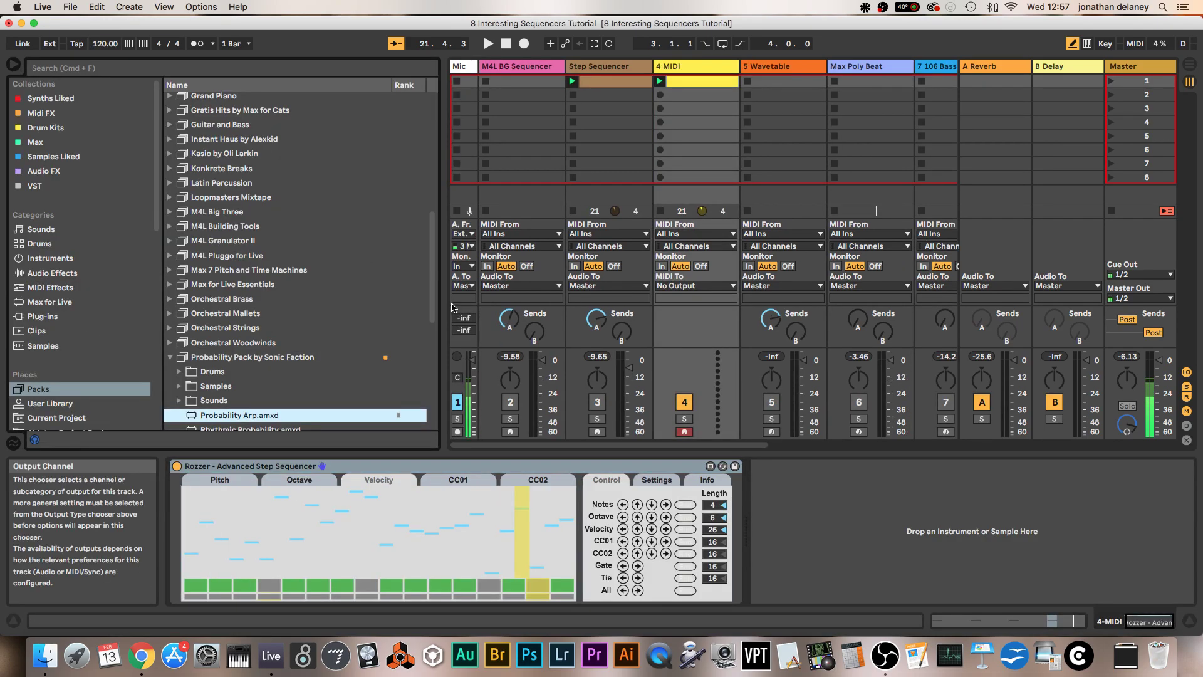
left_click(60, 259)
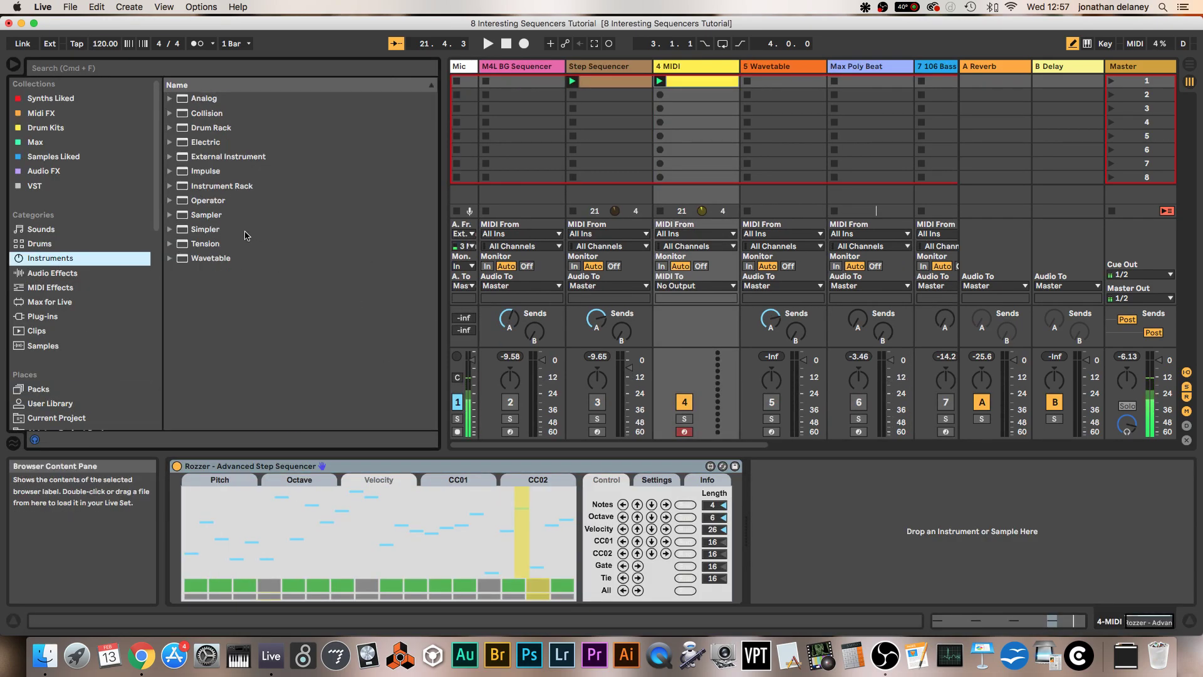
left_click(207, 229)
left_click_drag(783, 511, 858, 554)
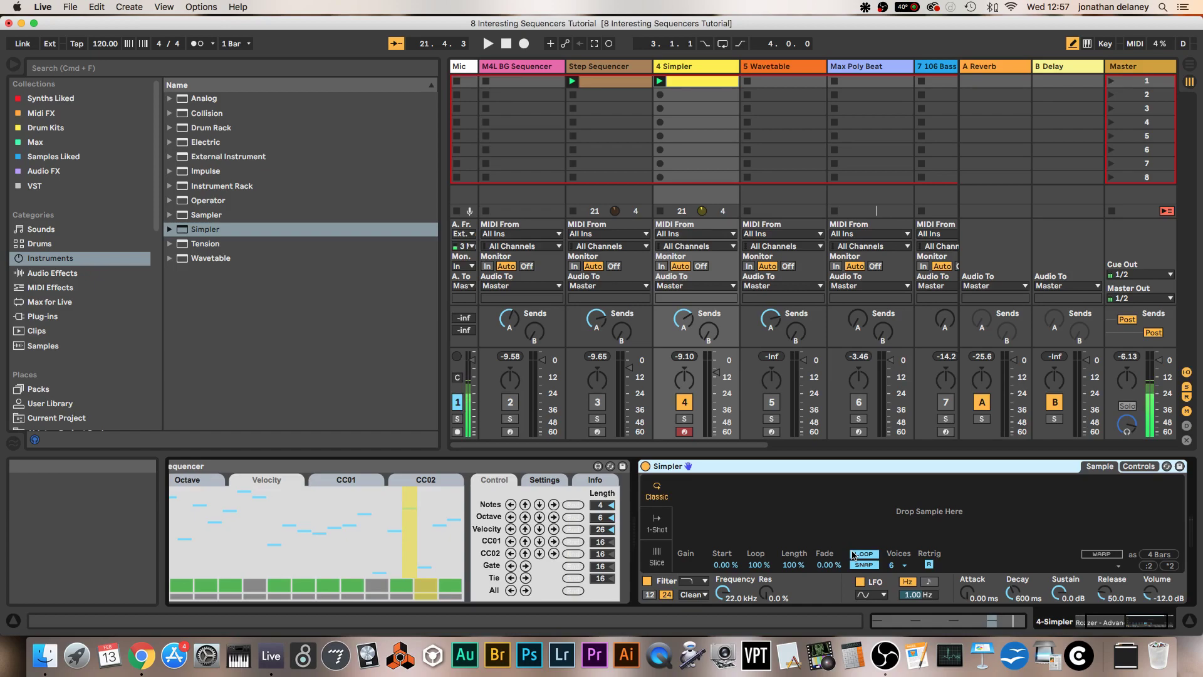
Load Analogue Sequence (100bpm)_B_02.wav from the Bass place's Alalog Sequences folder into Simpler and start playback.
scroll(439, 532, "left", 3)
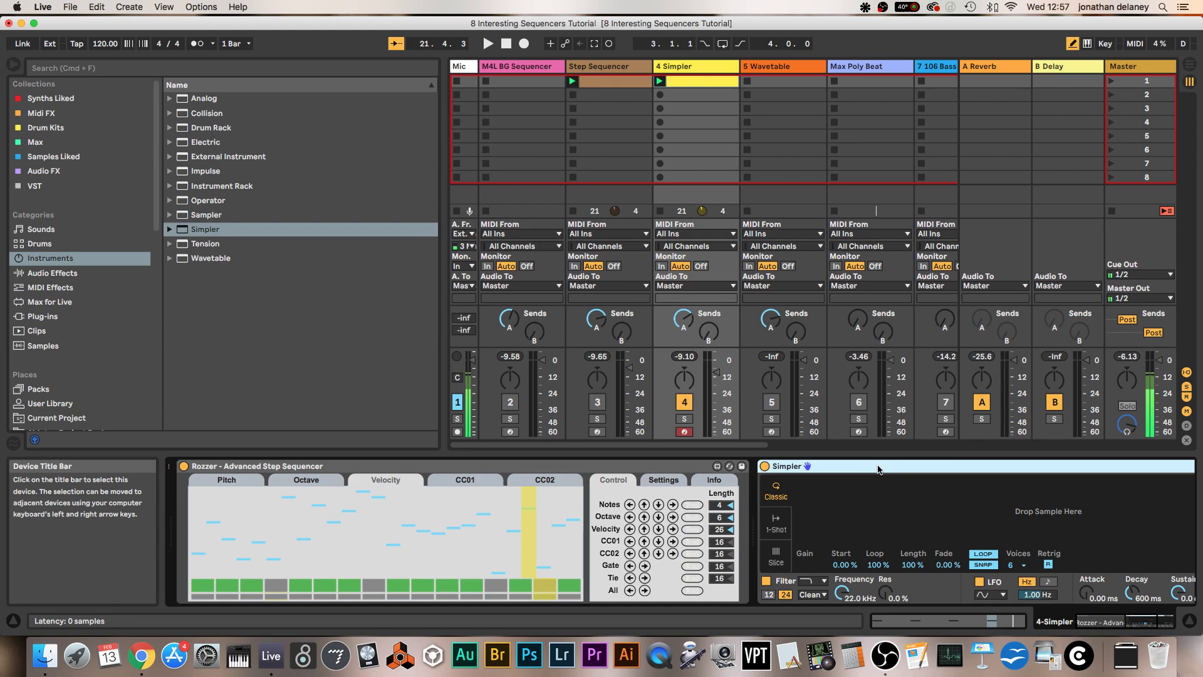
scroll(97, 352, "down", 8)
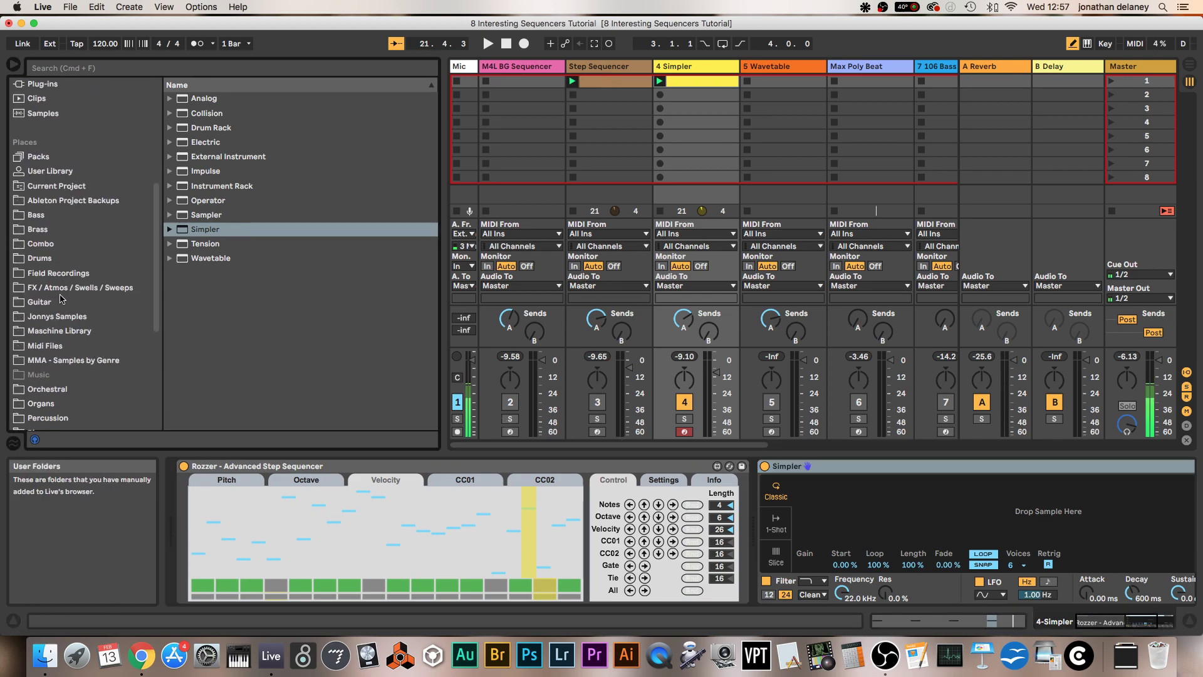
left_click(43, 216)
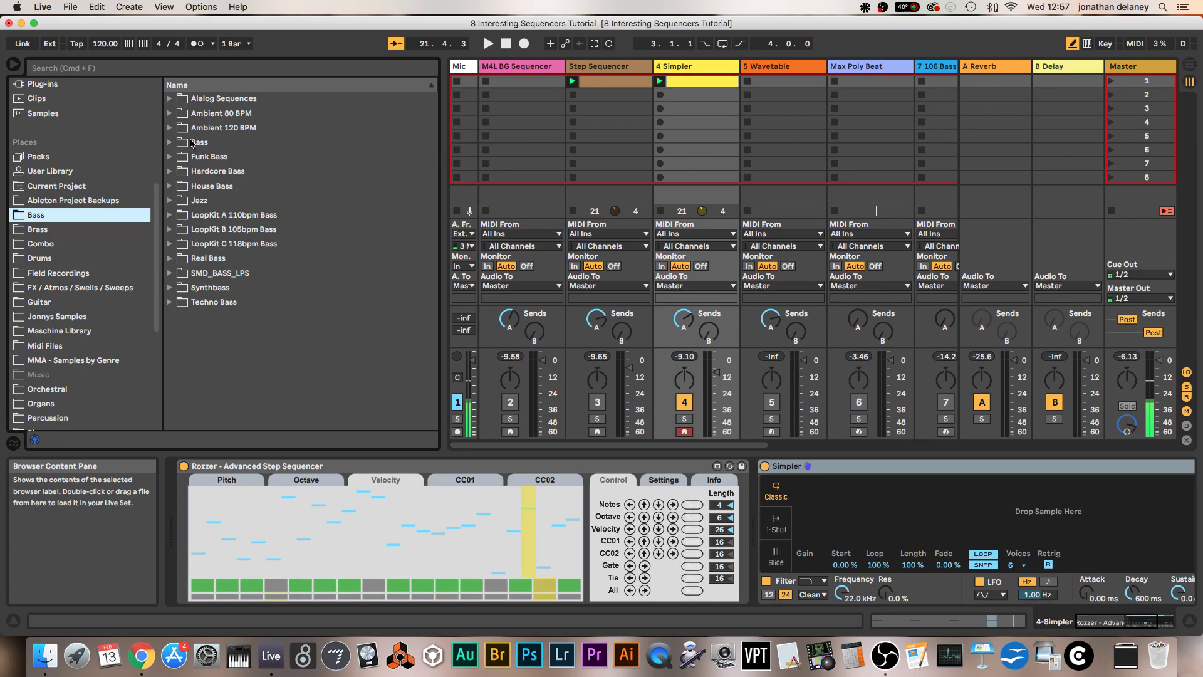
left_click(169, 99)
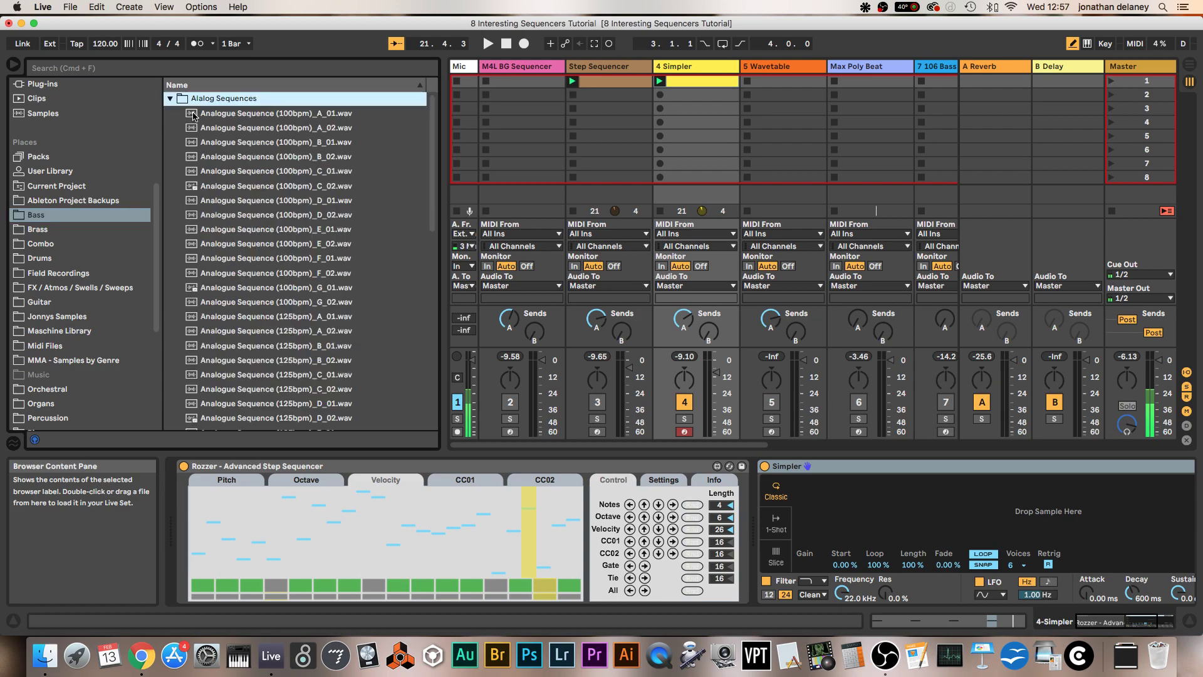
left_click(222, 157)
left_click_drag(242, 158, 929, 532)
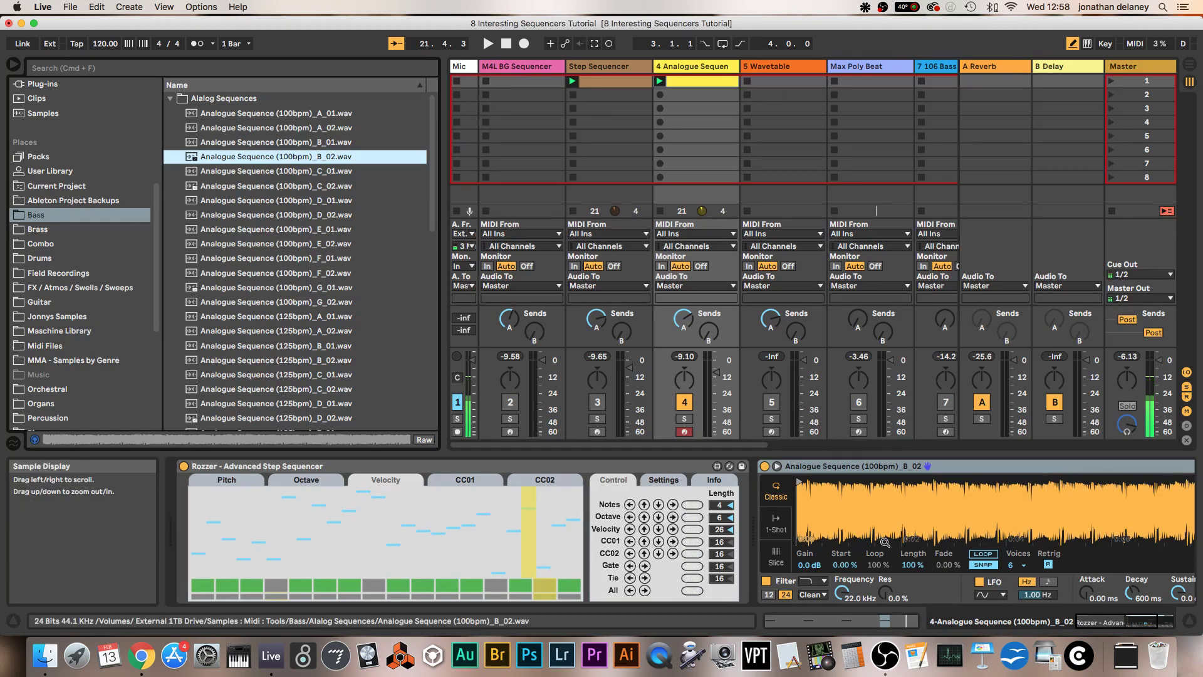
key("space")
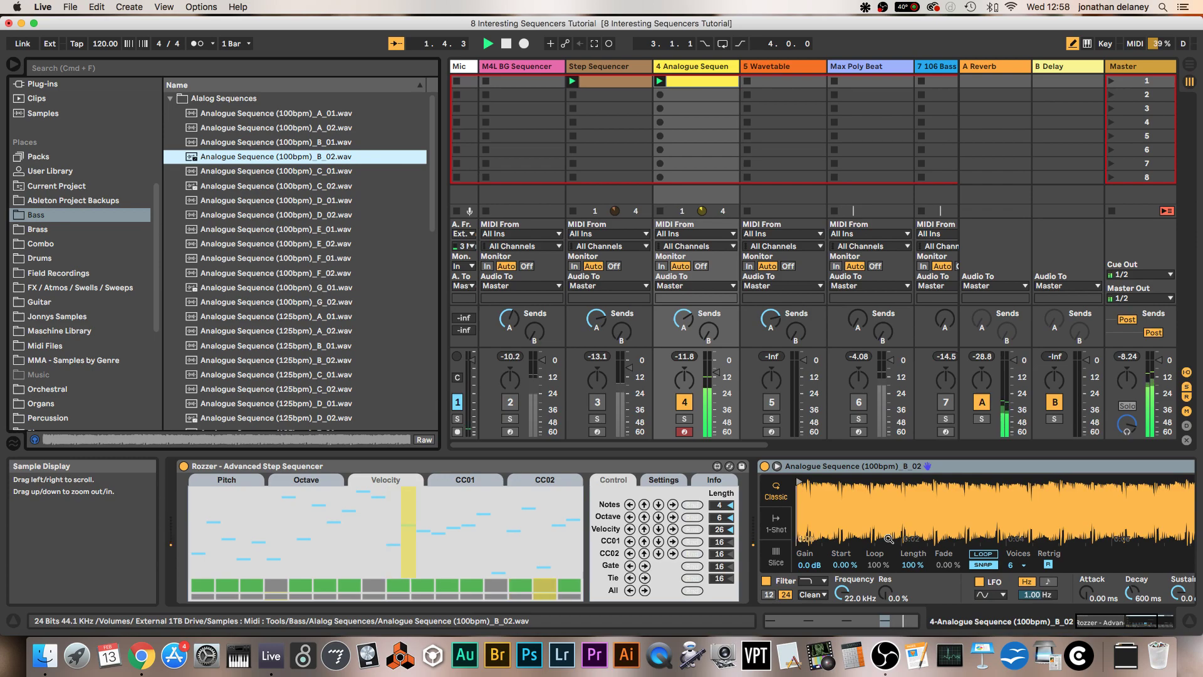
left_click(874, 533)
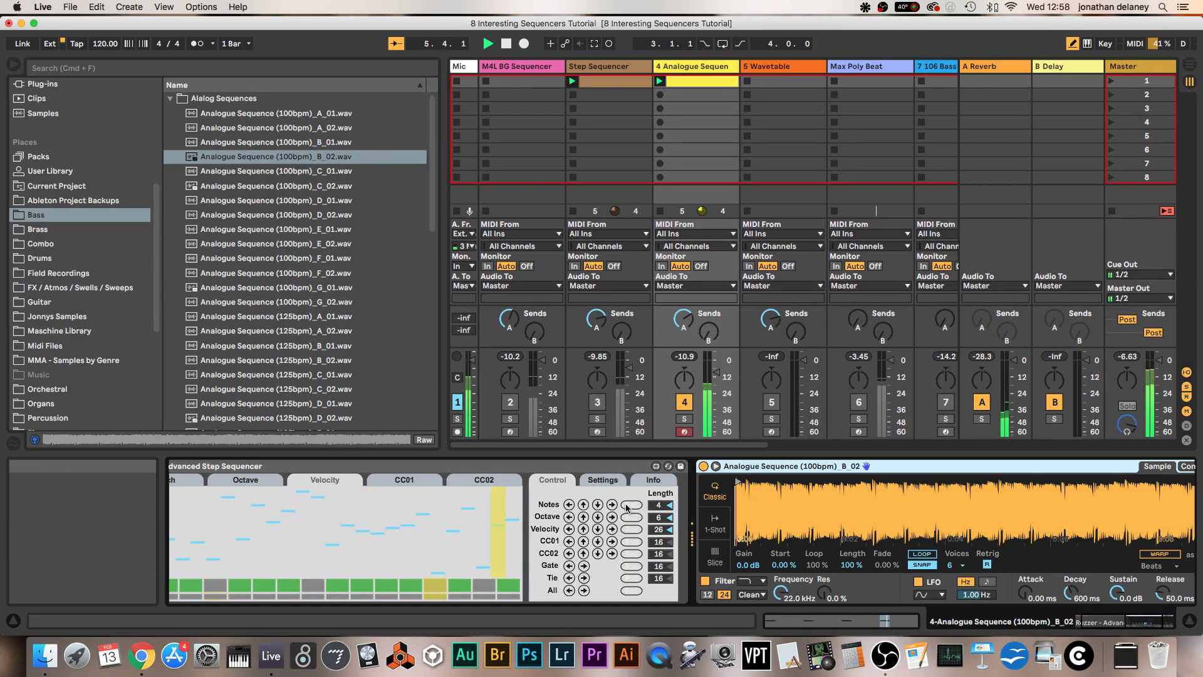
Switch on every gate step in Rozzer and raise the second and fourth steps of its four-step pitch sequence.
left_click(191, 480)
mouse_move(220, 577)
left_mouse_down()
mouse_move(526, 574)
mouse_move(569, 587)
left_mouse_up()
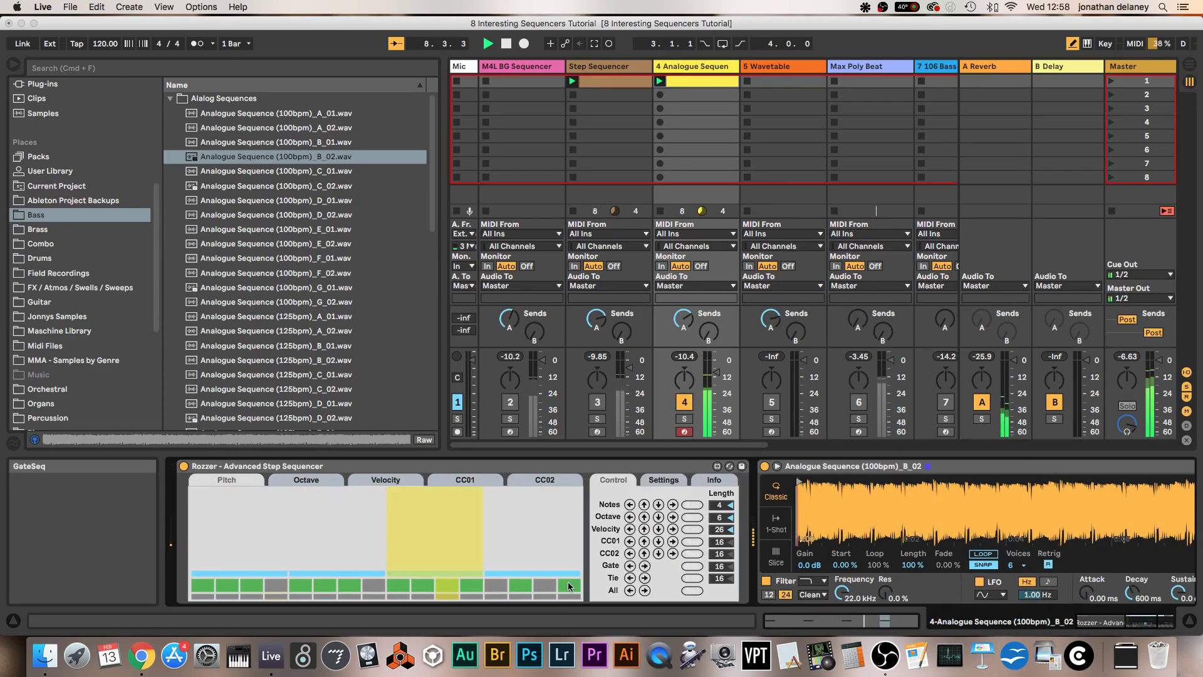
left_click(692, 566)
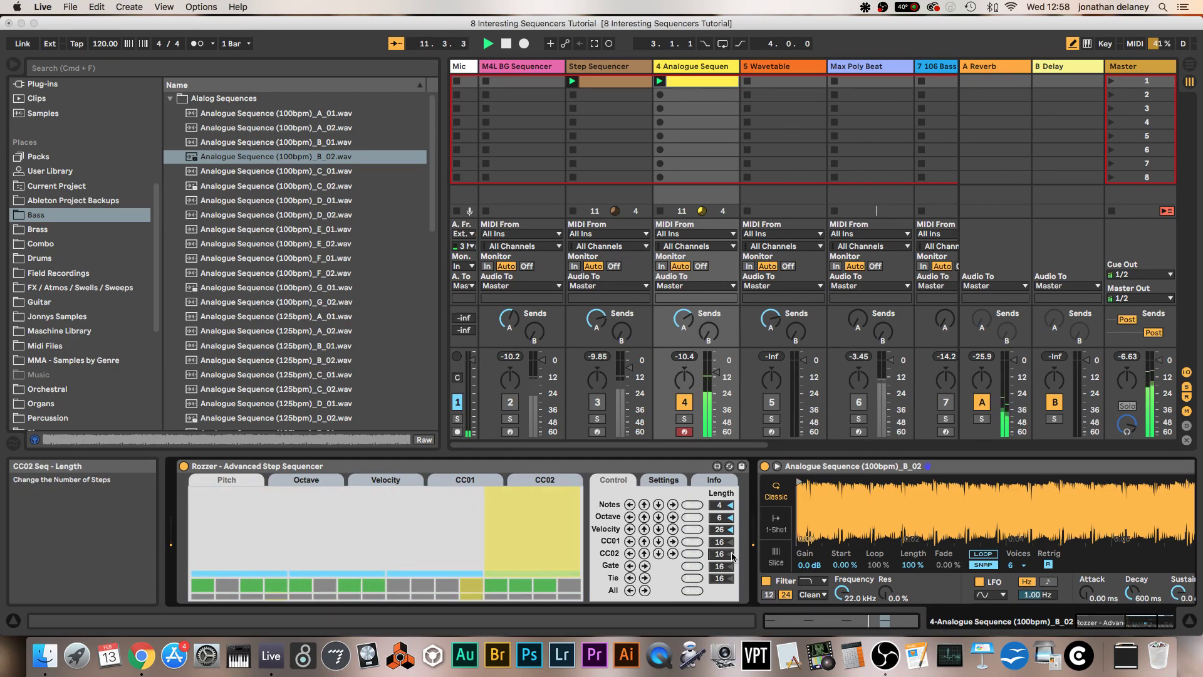
left_click_drag(225, 588, 391, 588)
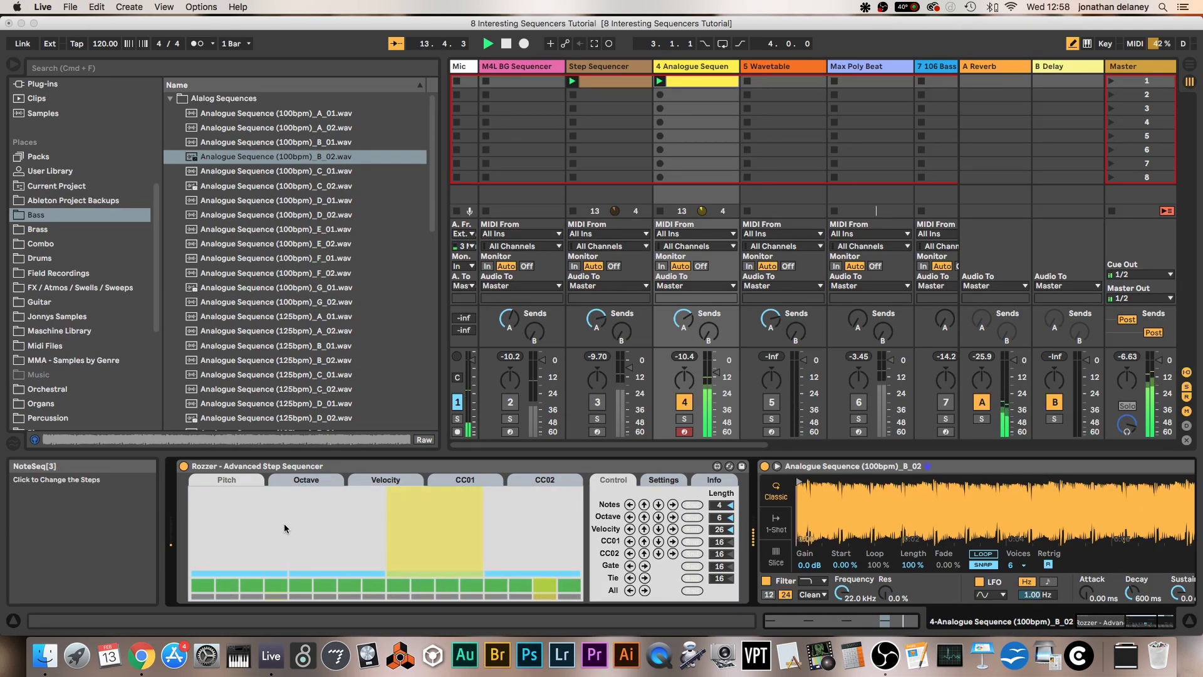
left_click(296, 505)
left_click(536, 522)
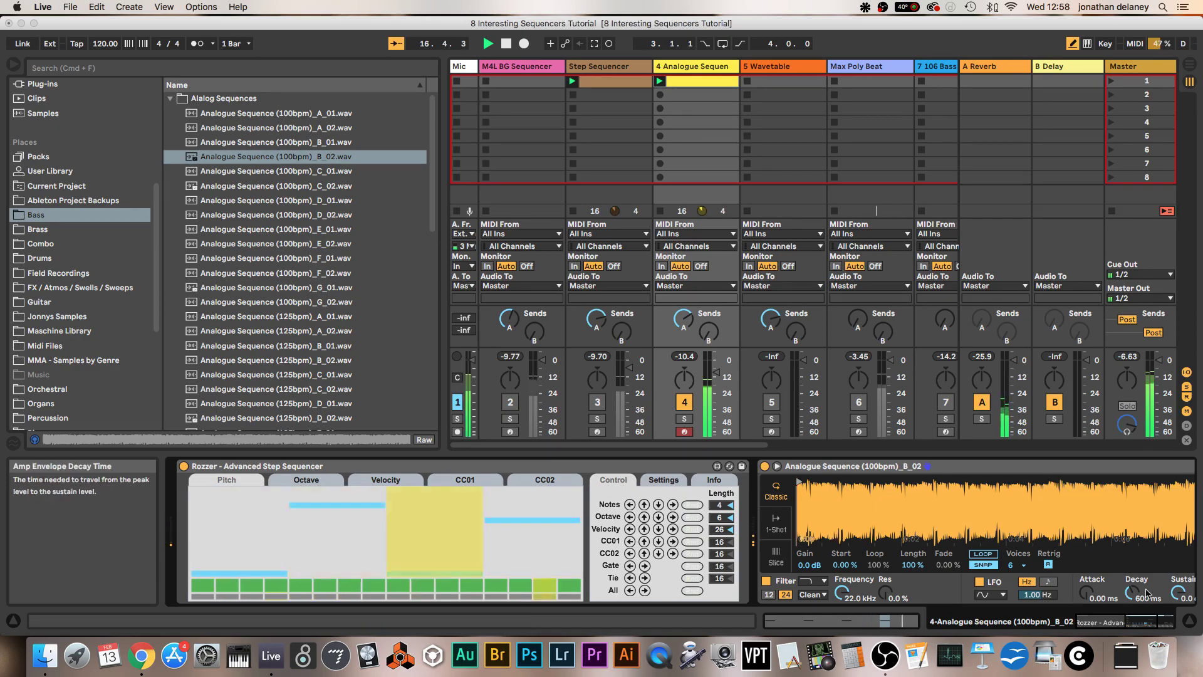
In Simpler's controls, set Transpose to +12 st and shape the volume envelope with sustain at -inf dB and decay at 172 ms.
scroll(1136, 592, "right", 3)
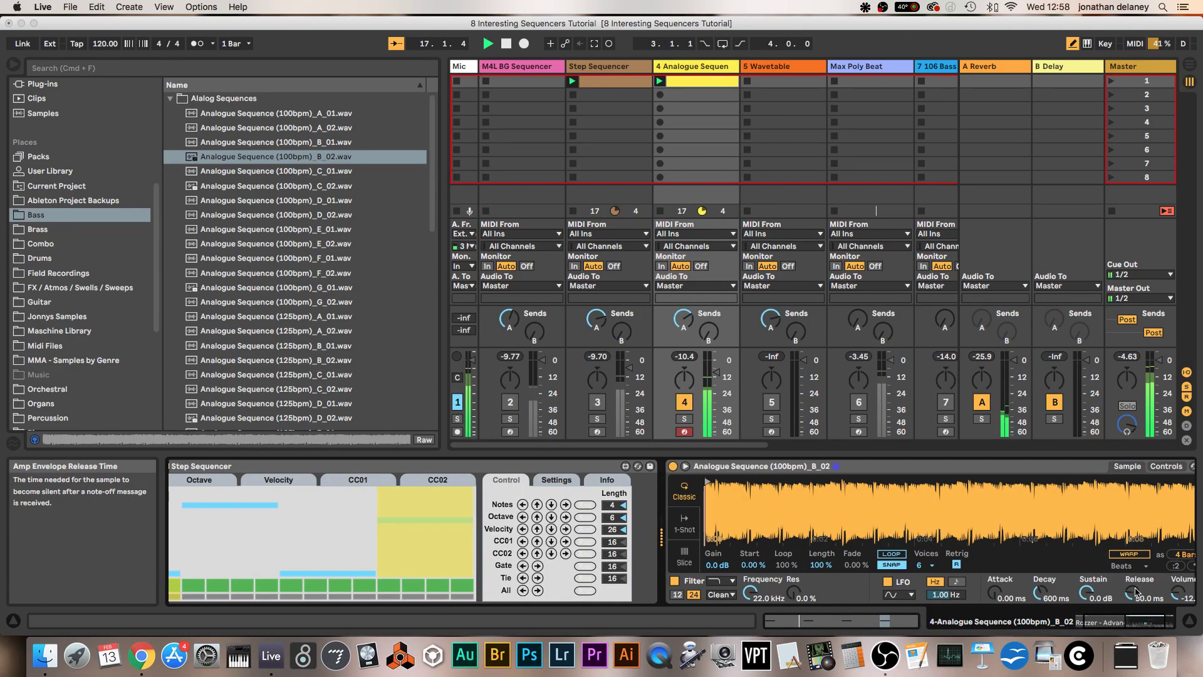
scroll(1136, 592, "right", 1)
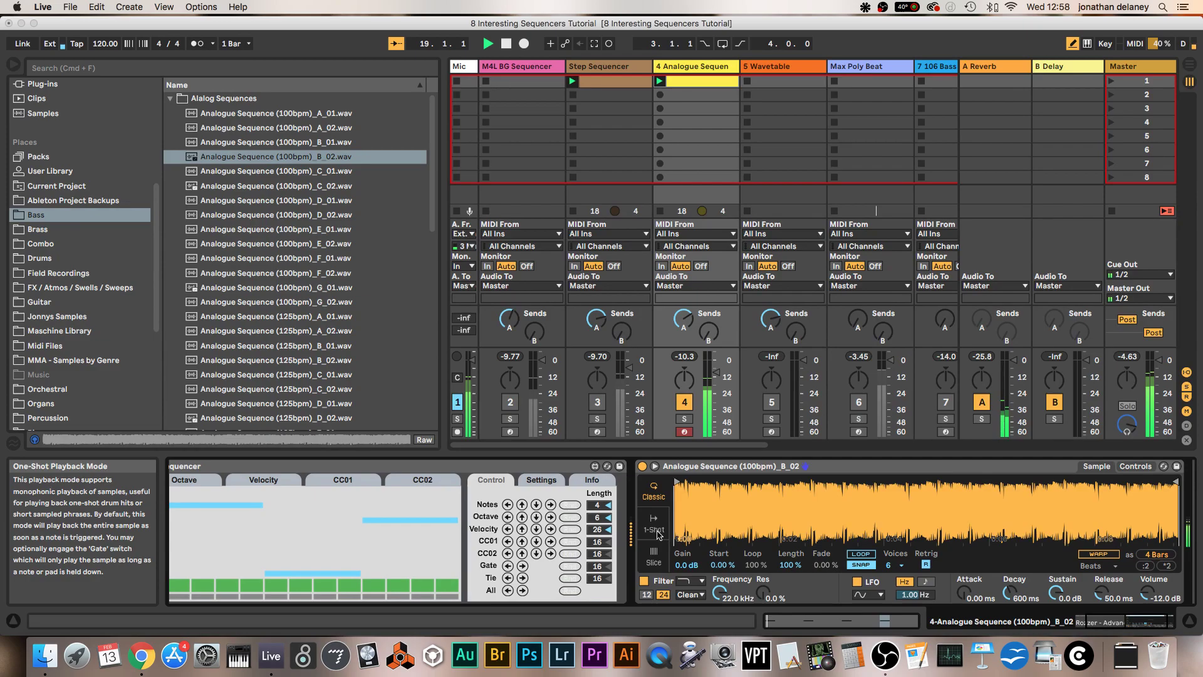
left_click(1135, 466)
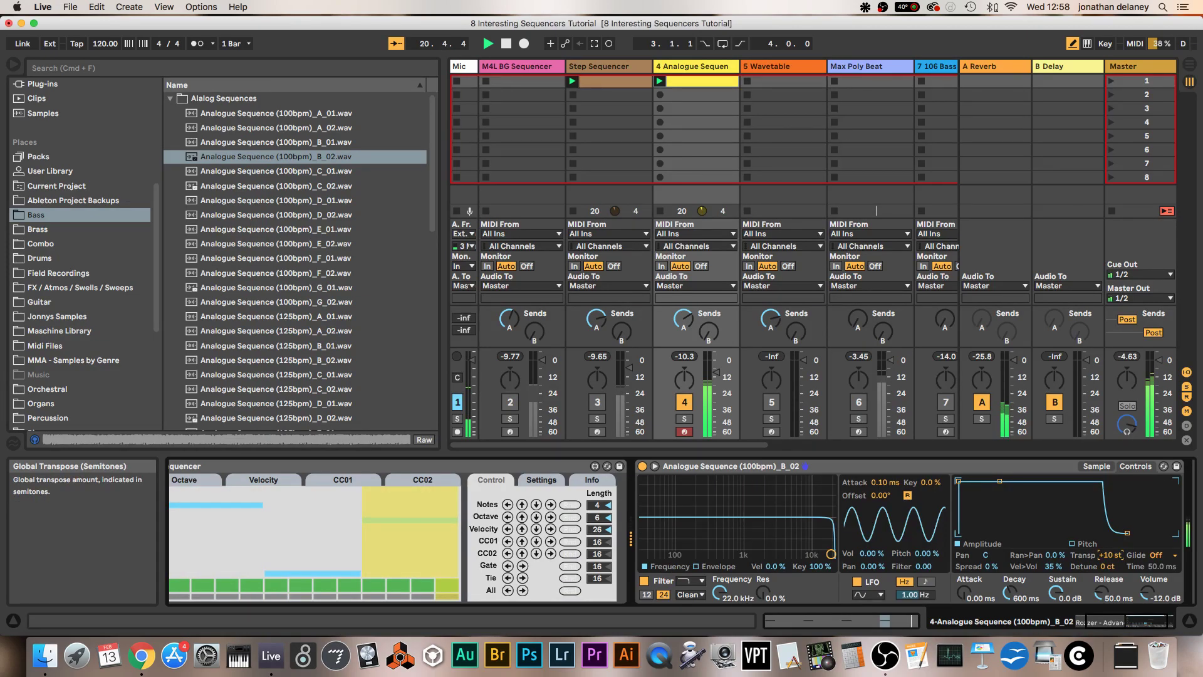
left_click_drag(1000, 481, 997, 533)
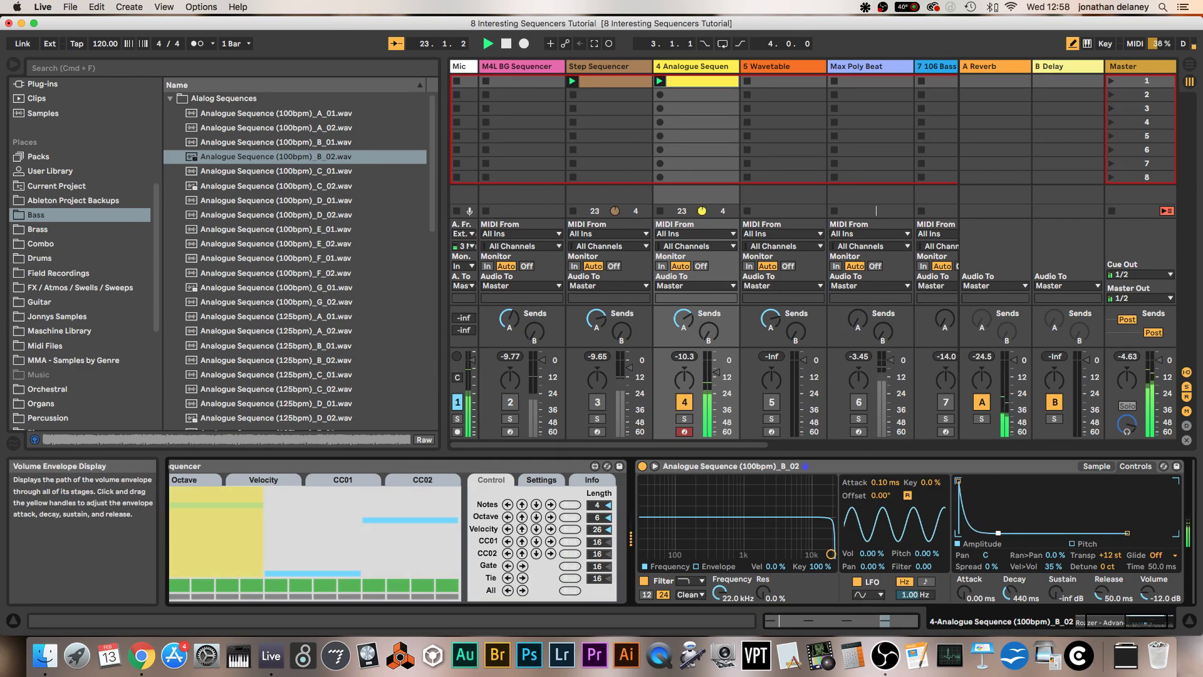
left_click_drag(998, 532, 992, 533)
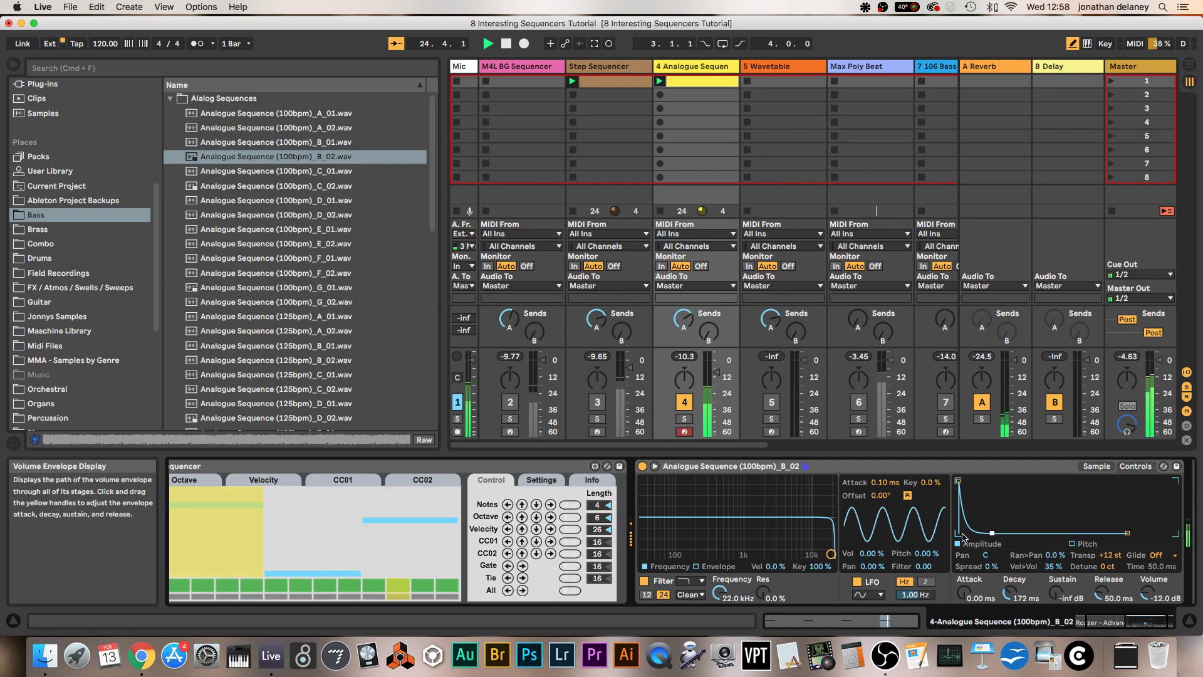
Show Simpler's Sample view, set the transient loop mode to no looping and lower the transient envelope to 10.
left_click(1096, 467)
left_click(1028, 566)
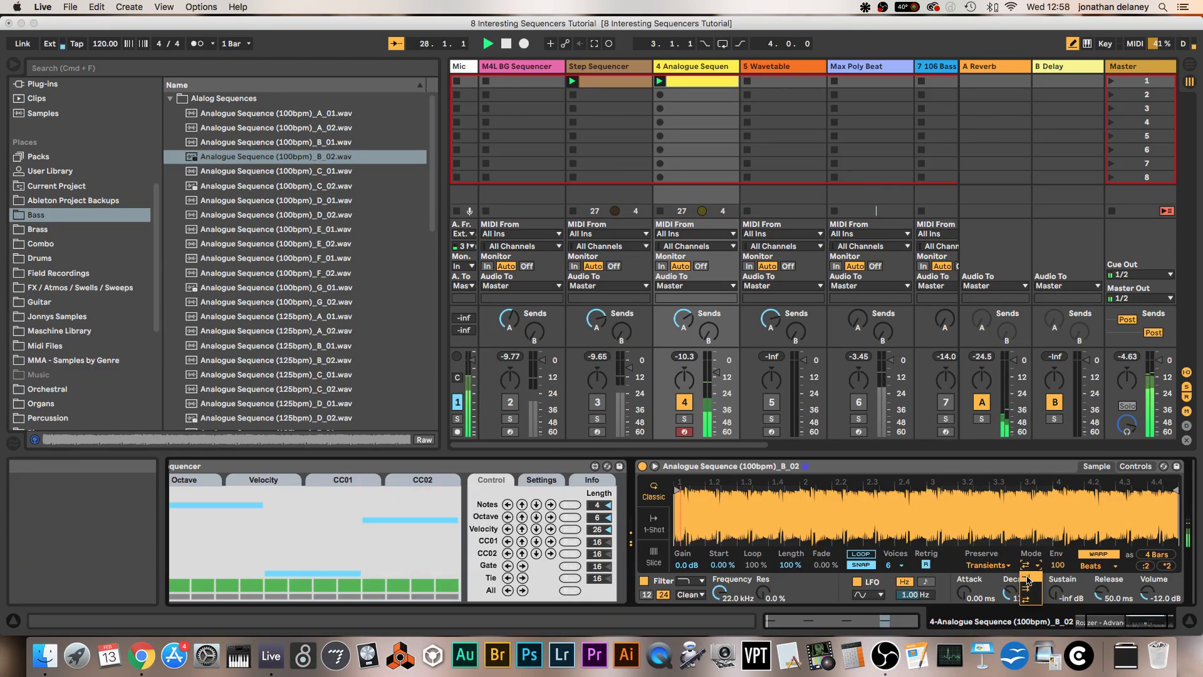
left_click(1029, 579)
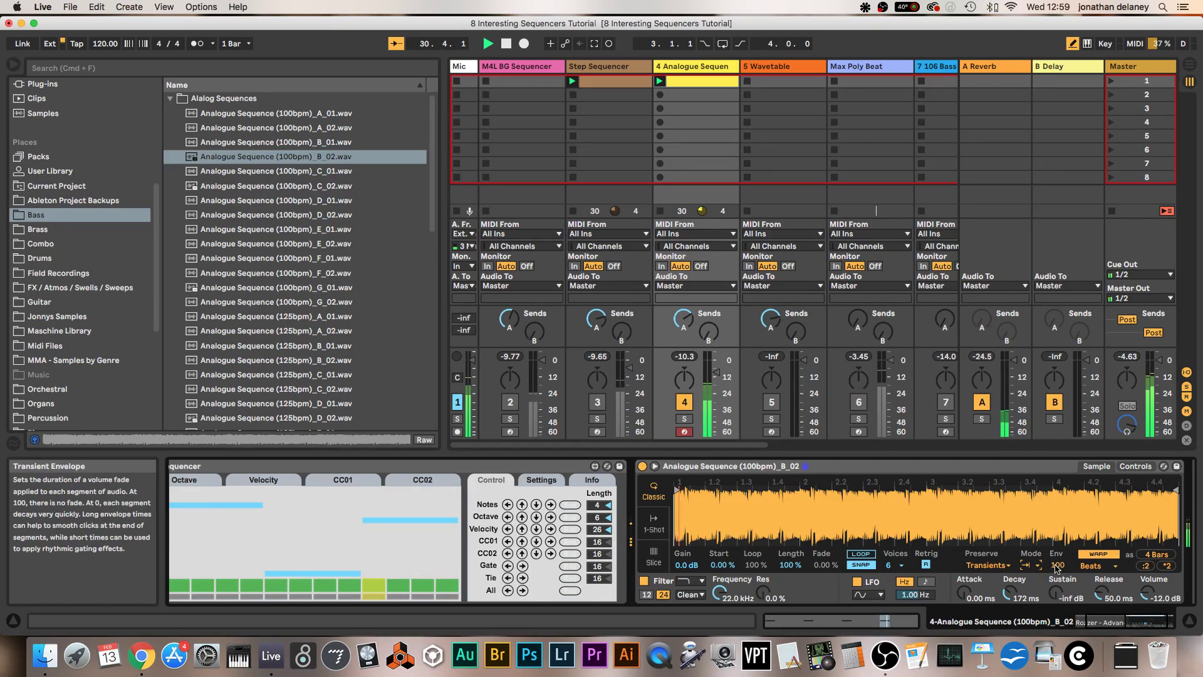
left_click_drag(1056, 566, 1057, 599)
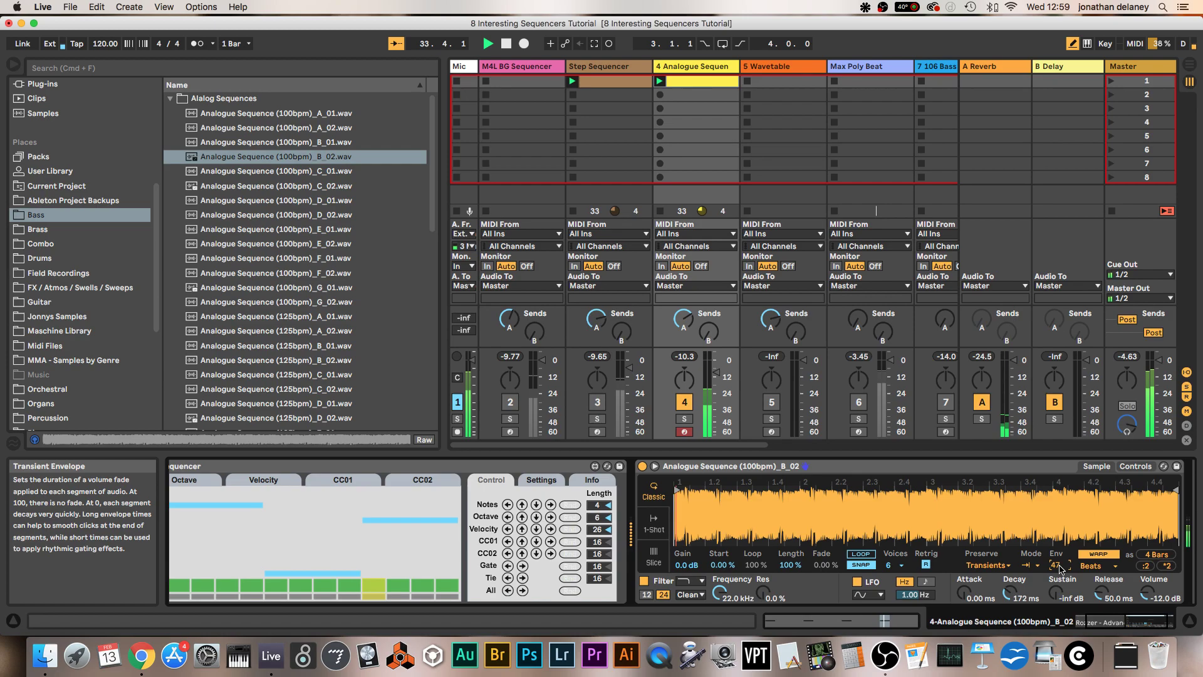
left_click_drag(1059, 568, 1059, 580)
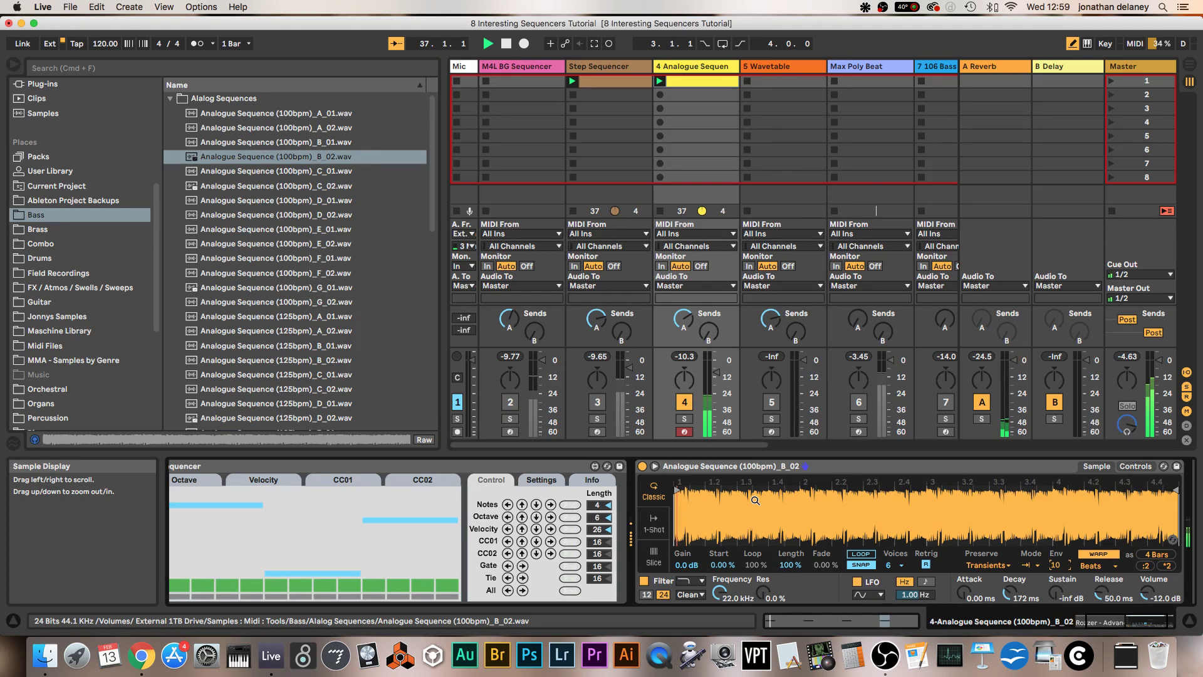
Move the start marker of the analogue sequence sample to about 1.2.4 and set Simpler's volume to -8 dB.
mouse_move(755, 499)
left_mouse_down()
mouse_move(677, 491)
mouse_move(730, 489)
left_mouse_up()
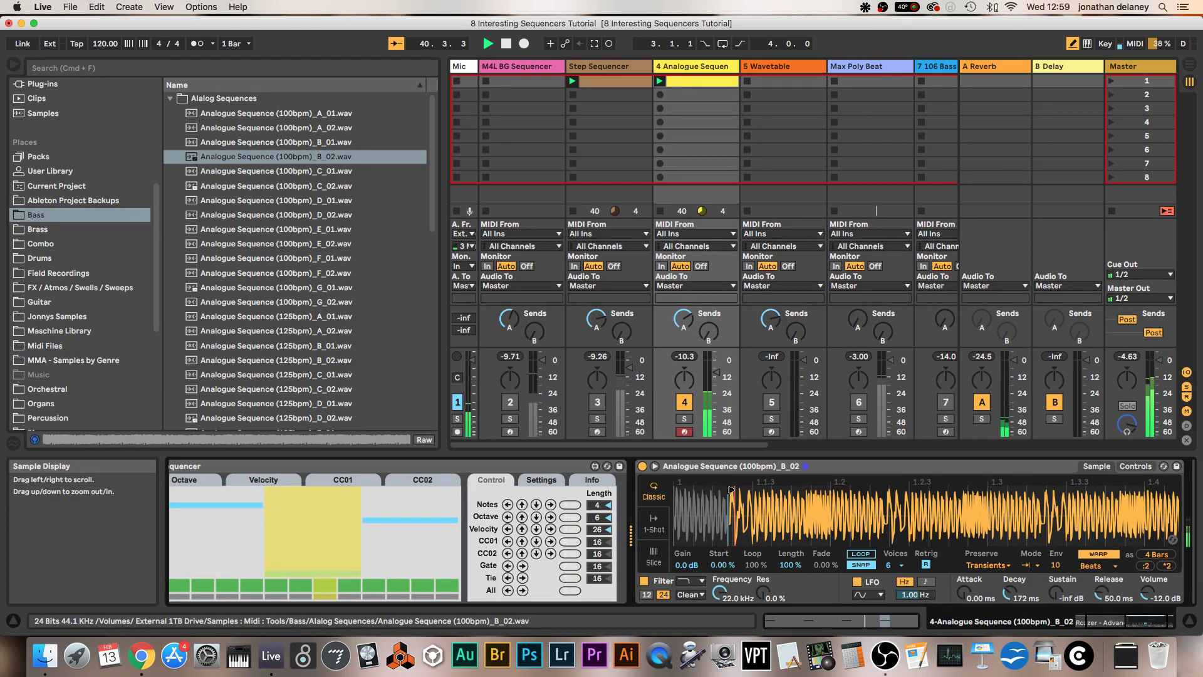
left_click_drag(730, 490, 905, 492)
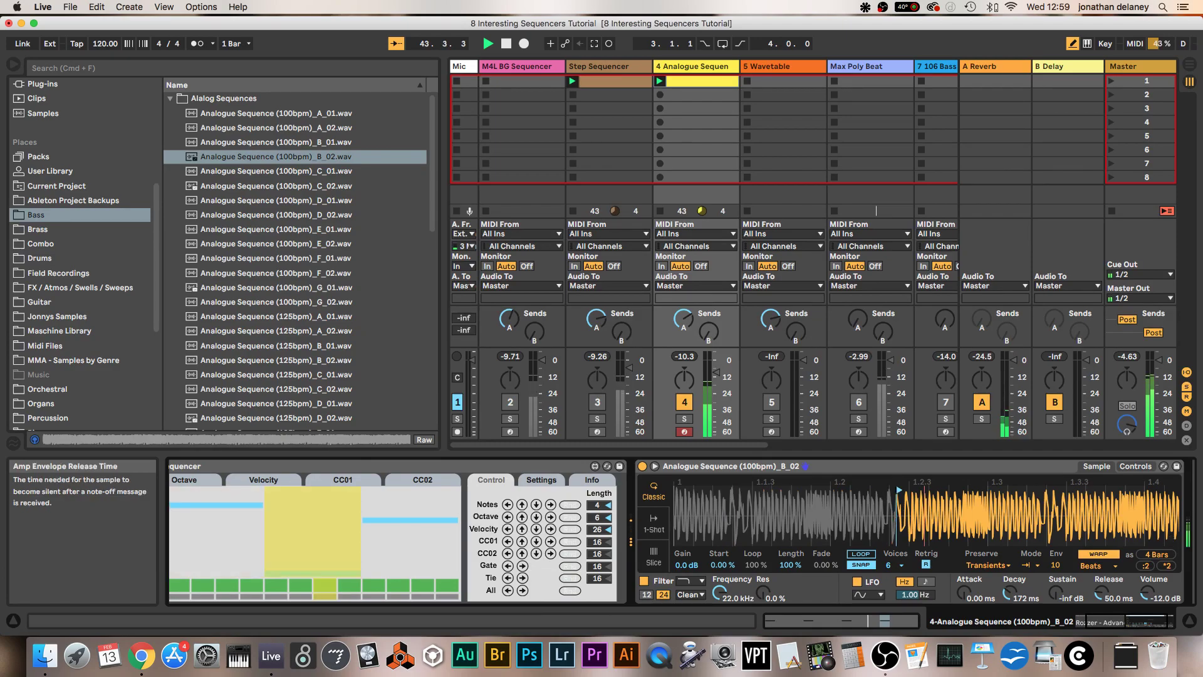
left_click_drag(1146, 592, 1145, 567)
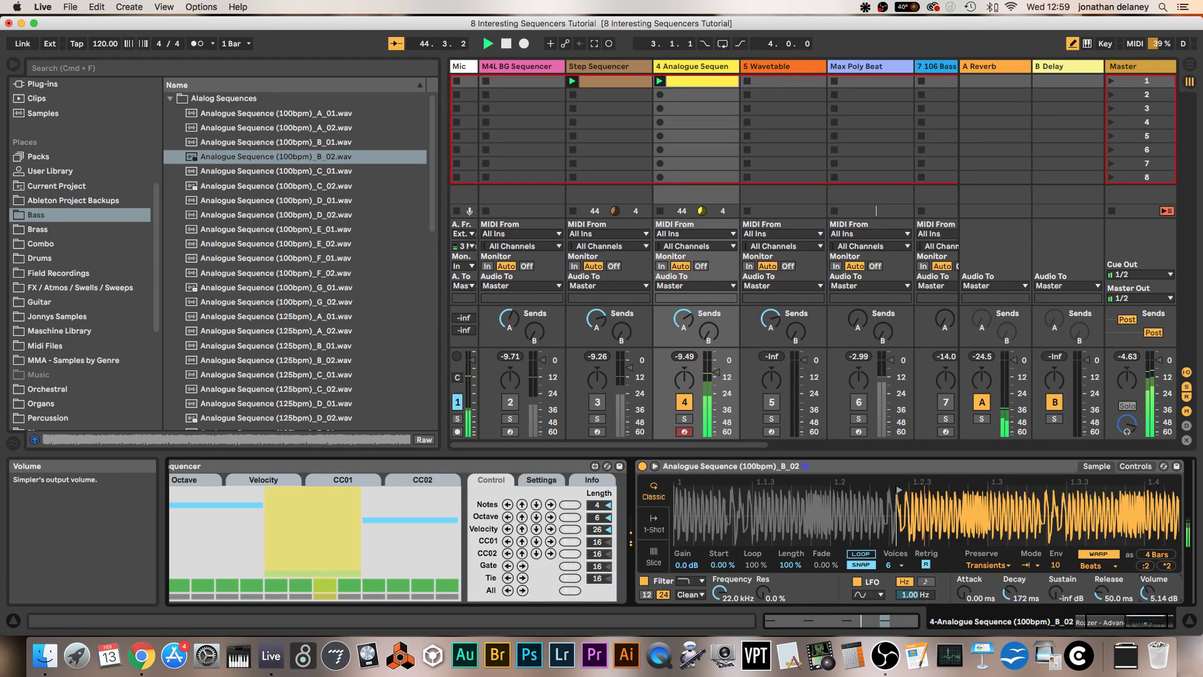
left_click_drag(1145, 593, 1146, 611)
left_click_drag(898, 489, 956, 493)
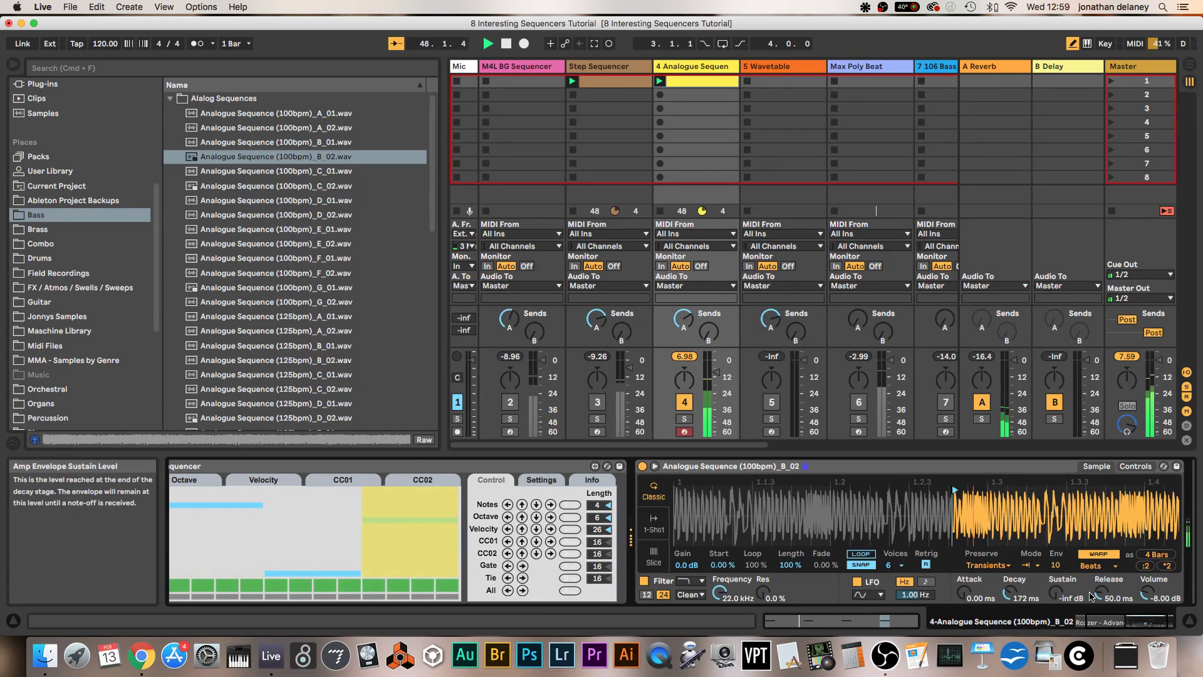
Set Simpler's amp envelope to -25 dB sustain and 762 ms release, and its filter to 1.30 kHz with 63% resonance.
left_click_drag(1091, 596, 1091, 567)
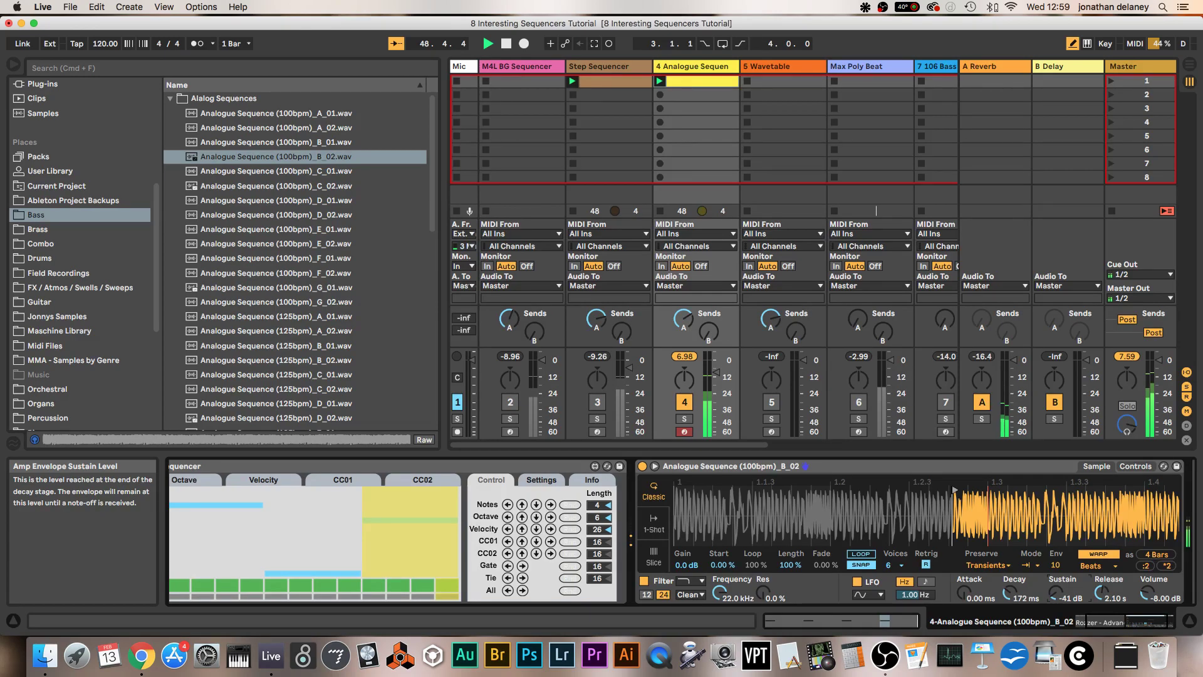
left_click_drag(1055, 594, 1055, 583)
left_click_drag(1102, 592, 1101, 609)
left_click_drag(956, 480, 964, 488)
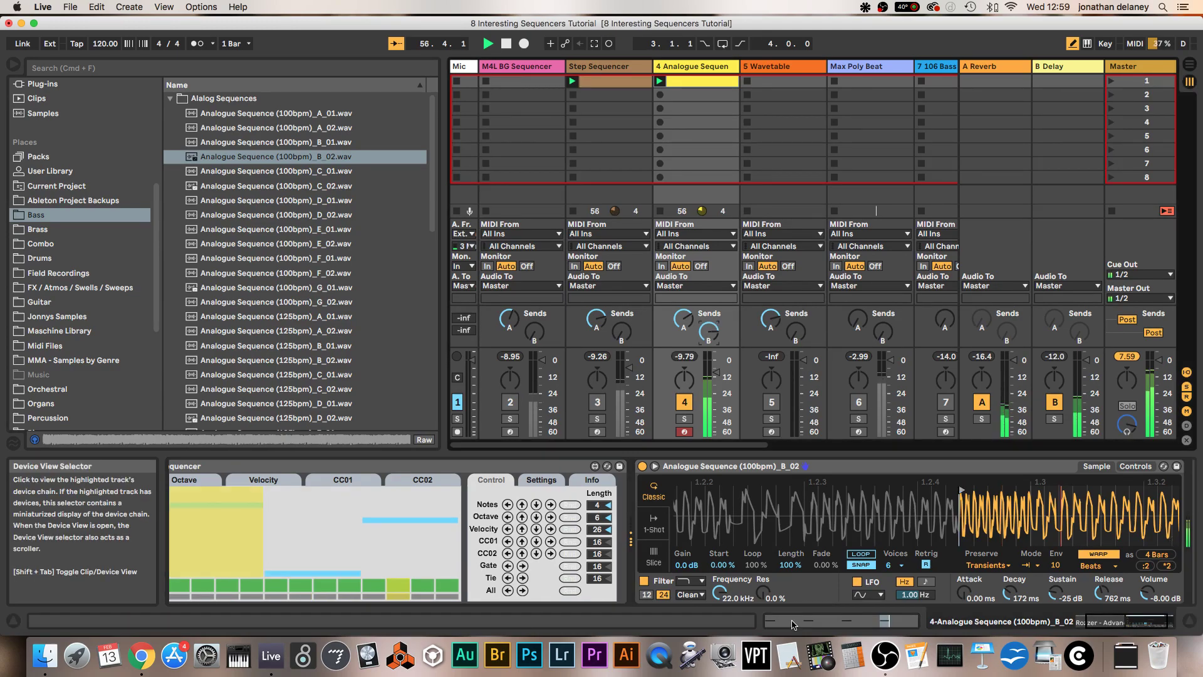
left_click_drag(721, 591, 763, 567)
left_click_drag(721, 592, 721, 579)
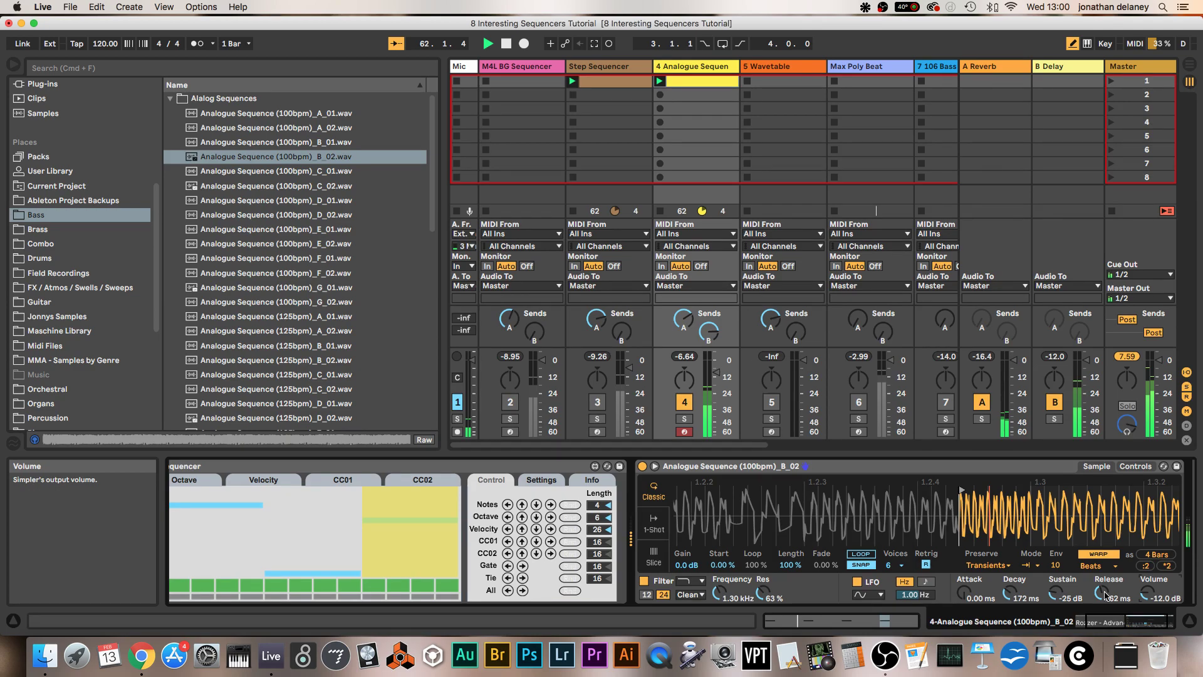
Switch Simpler to Slice mode for the analogue sequence sample and raise its volume to -2.86 dB.
left_click(652, 556)
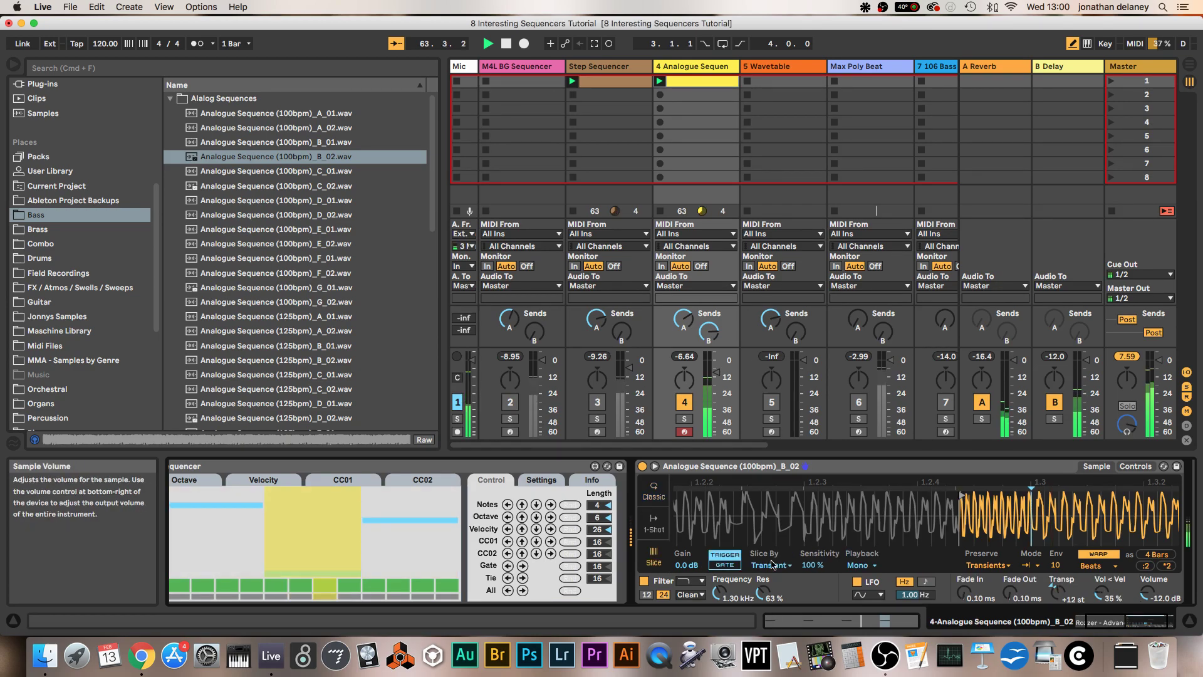
left_click_drag(773, 527, 772, 501)
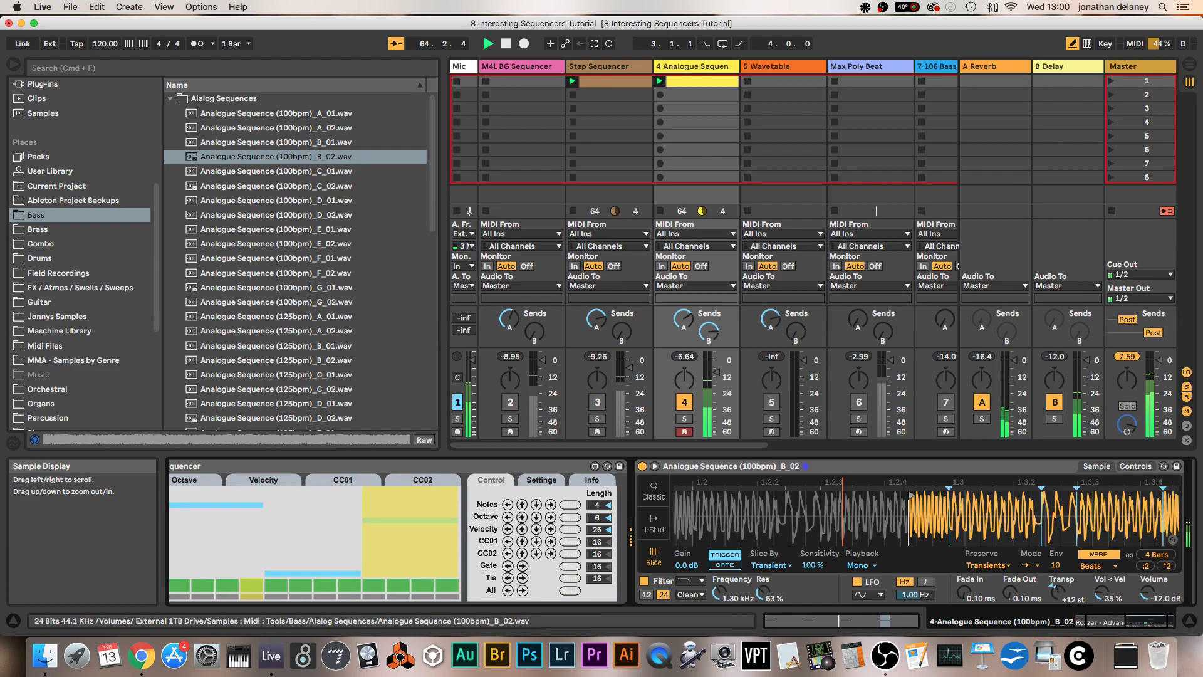
left_click_drag(676, 520, 663, 495)
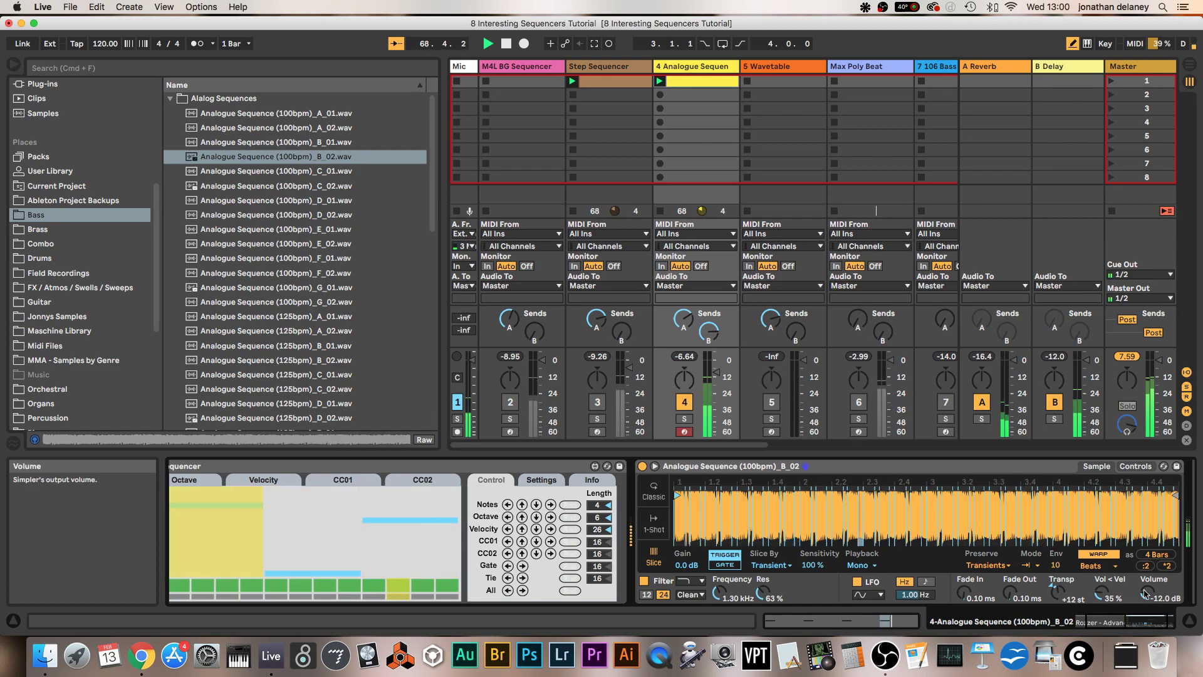
left_click_drag(1145, 594, 1145, 567)
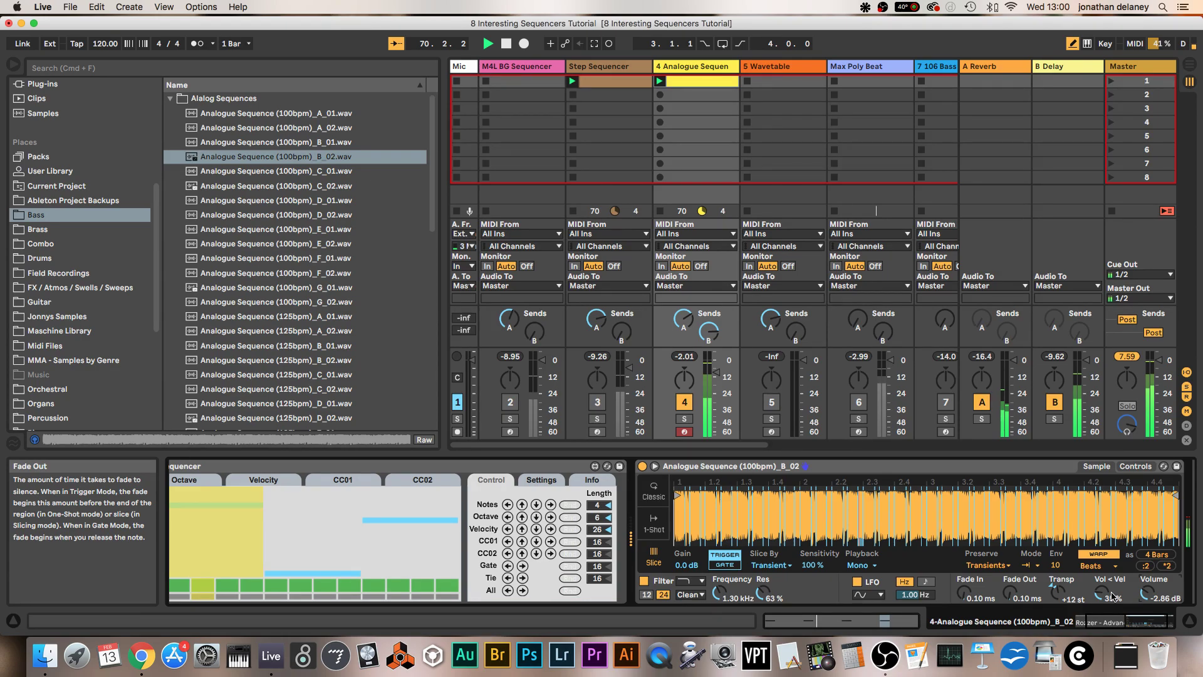
Turn off gate steps 3, 9, 10 and 15 in the Rozzer step sequencer and show its Octave lane.
scroll(536, 581, "left", 5)
left_click(536, 586)
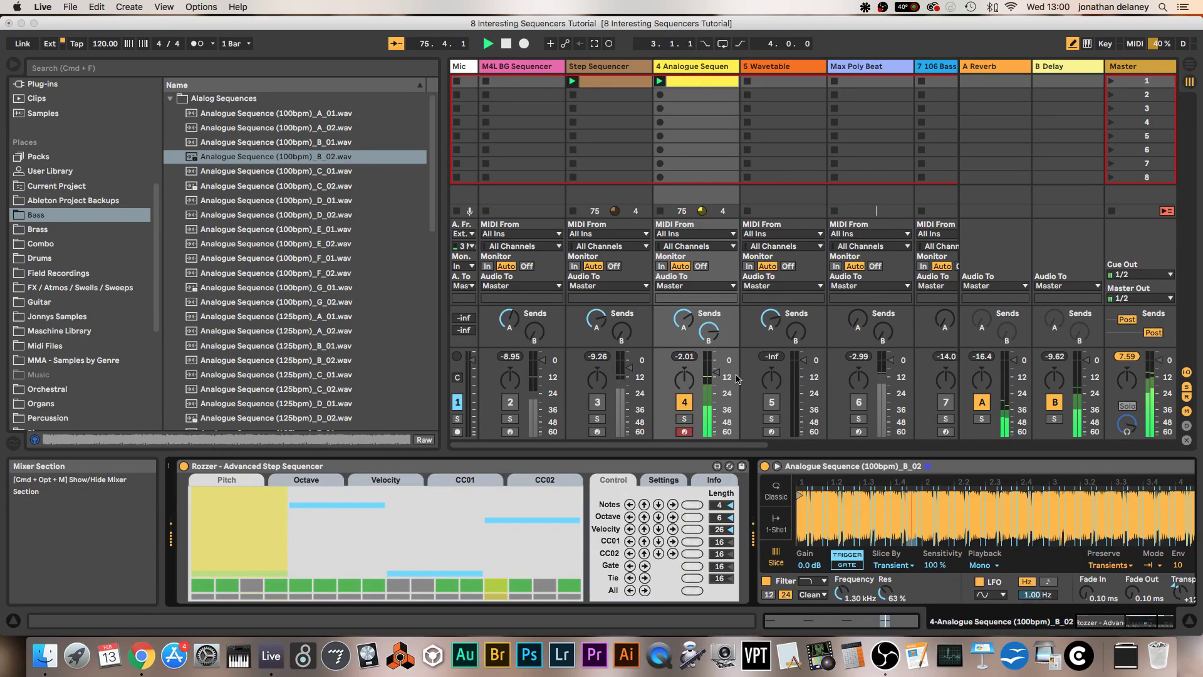
left_click(323, 482)
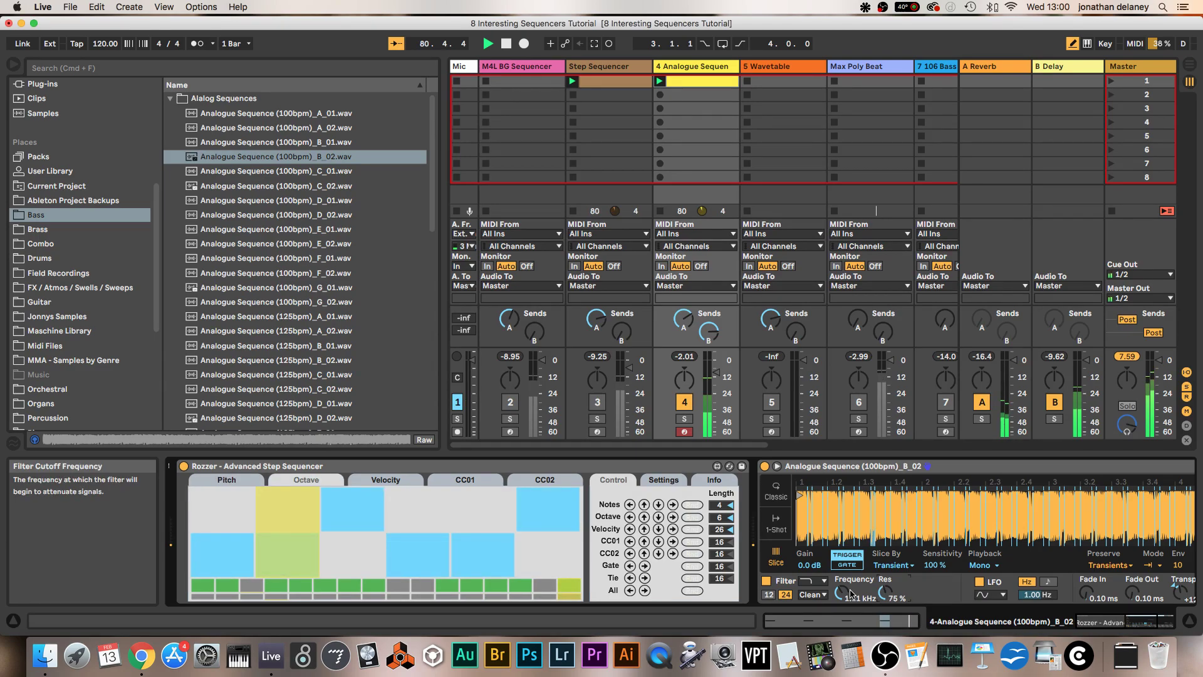
Change Simpler's filter circuit to MS2 and set its drive to 5.33 dB.
left_click(812, 594)
left_click(808, 628)
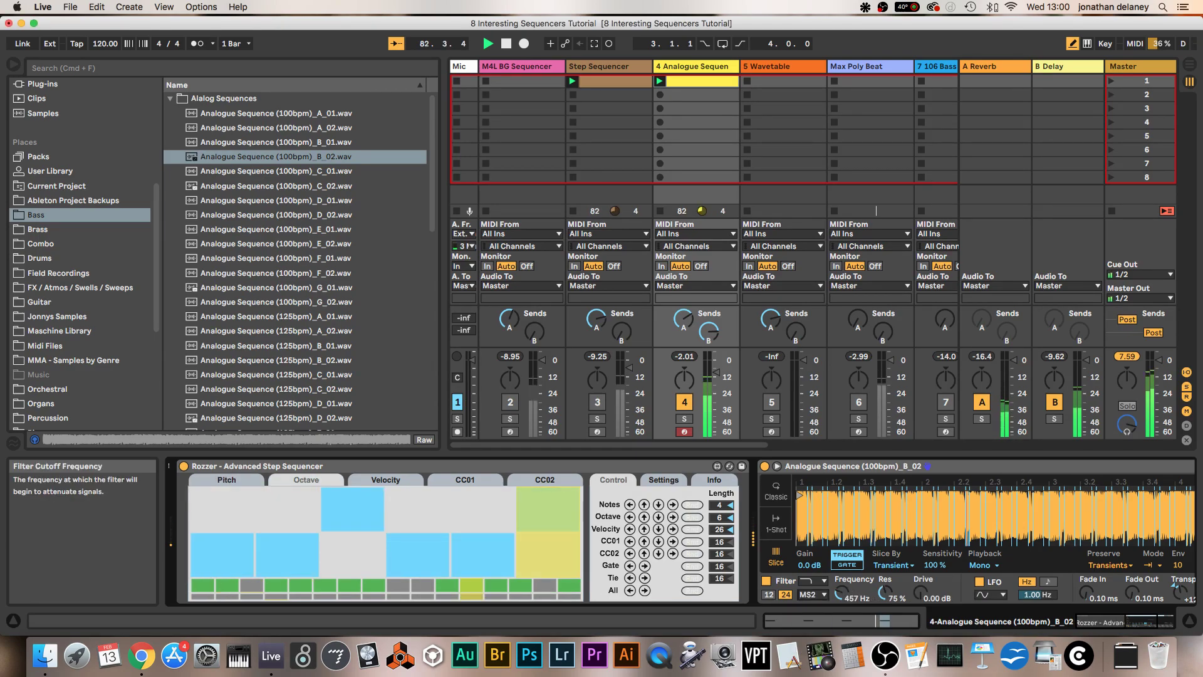
left_click_drag(920, 592, 920, 573)
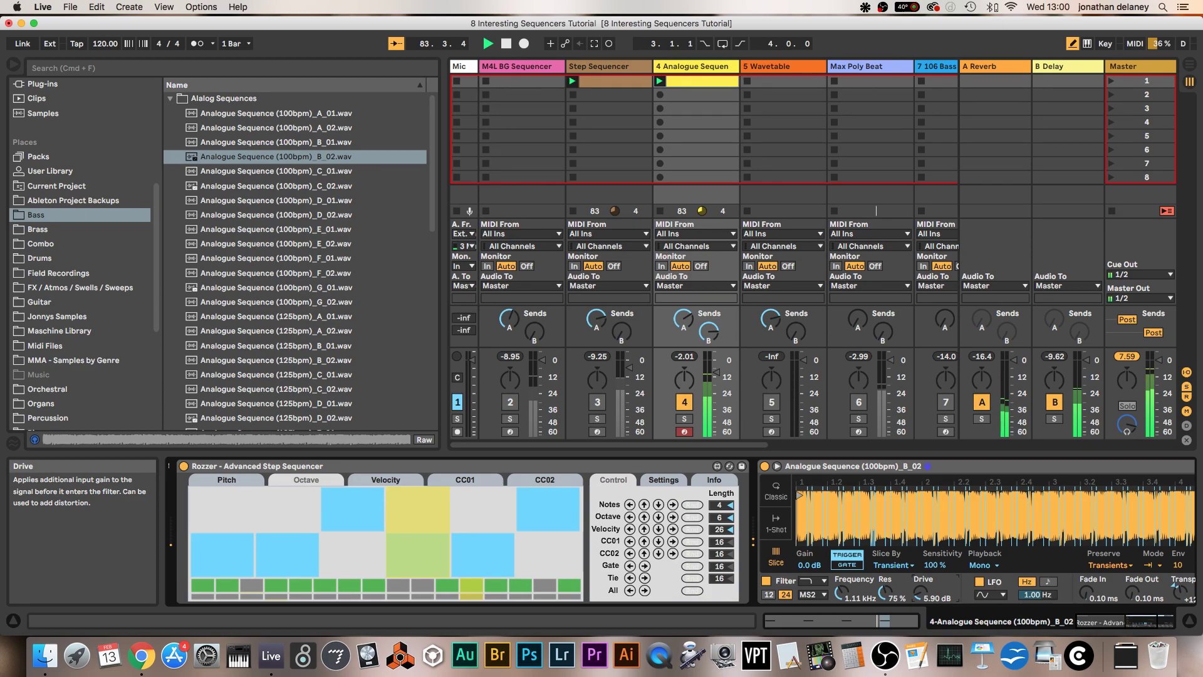
scroll(940, 564, "right", 5)
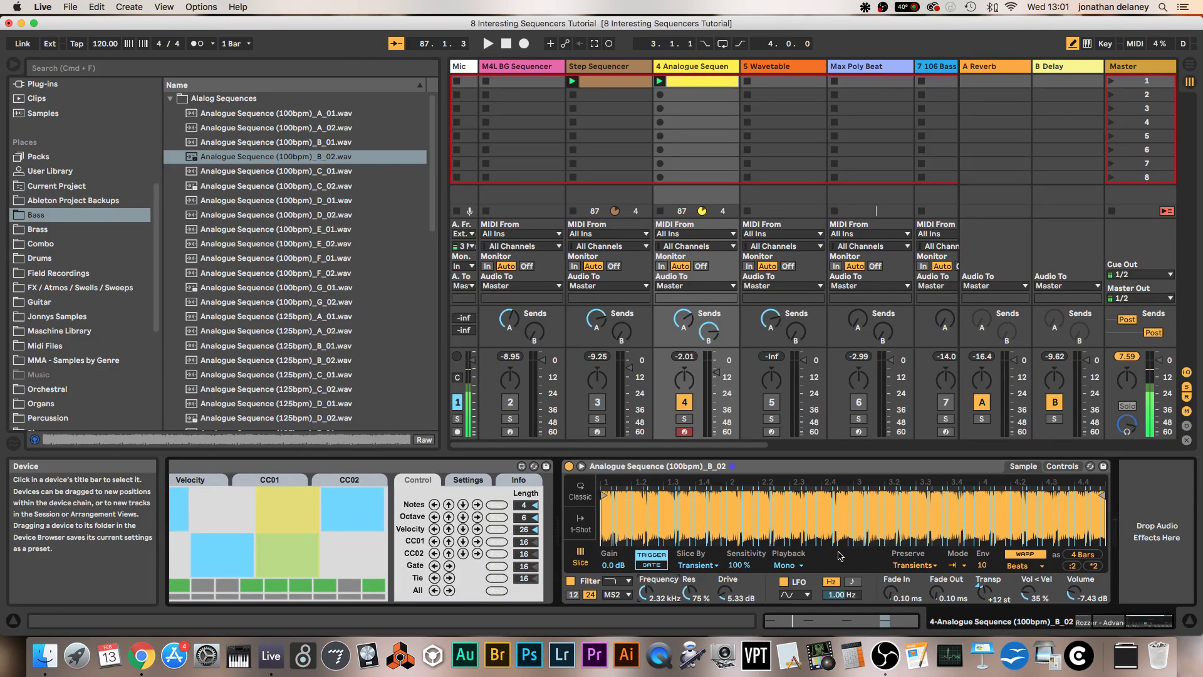
Mute the 4 Analogue Sequence track.
left_click(712, 466)
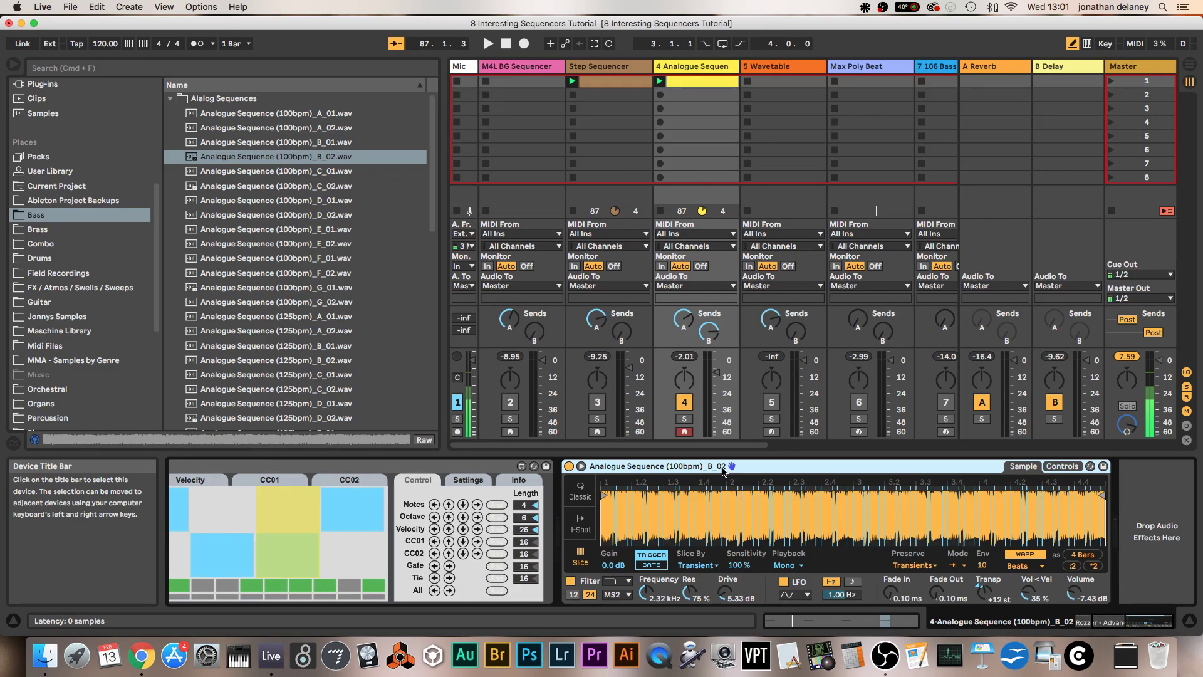
scroll(724, 471, "left", 3)
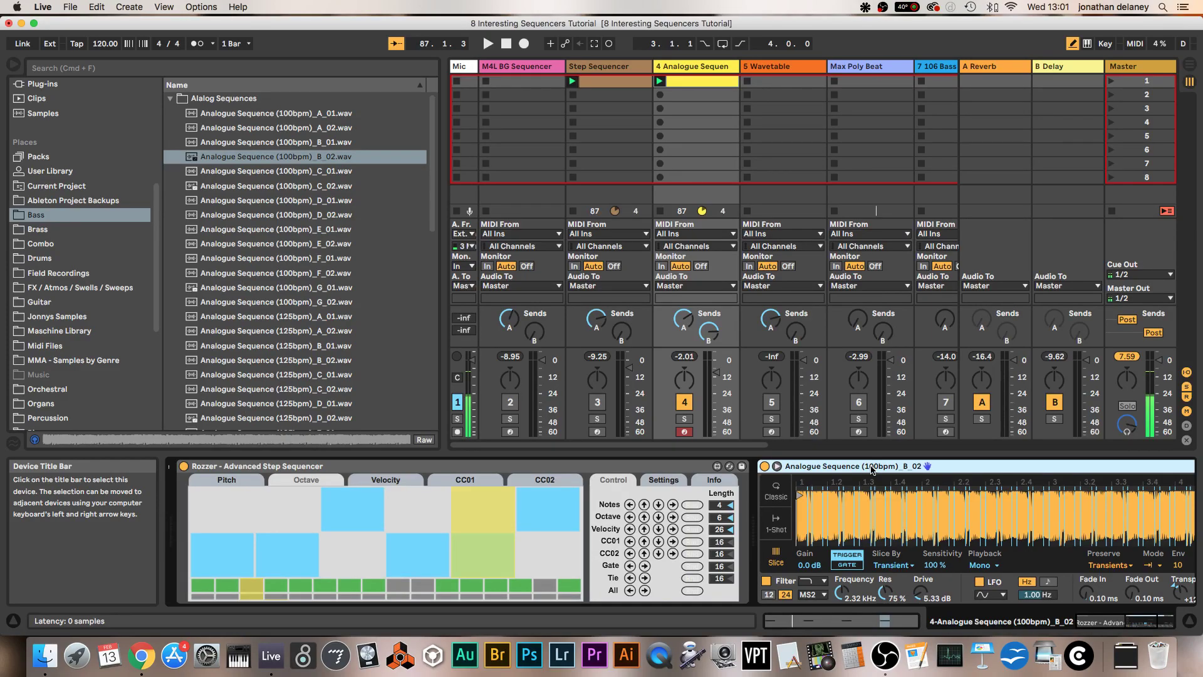
left_click(685, 402)
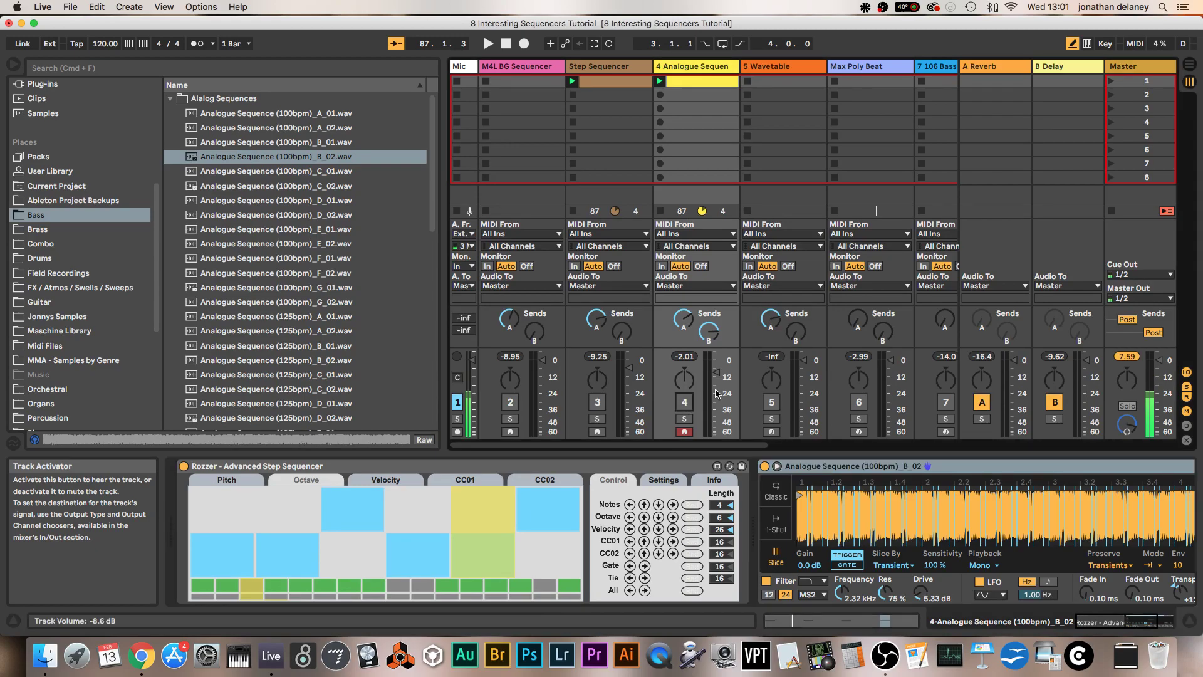
Arm and unmute the 5 Wavetable track, and play it with the Arp device's Hold turned on.
left_click(787, 441)
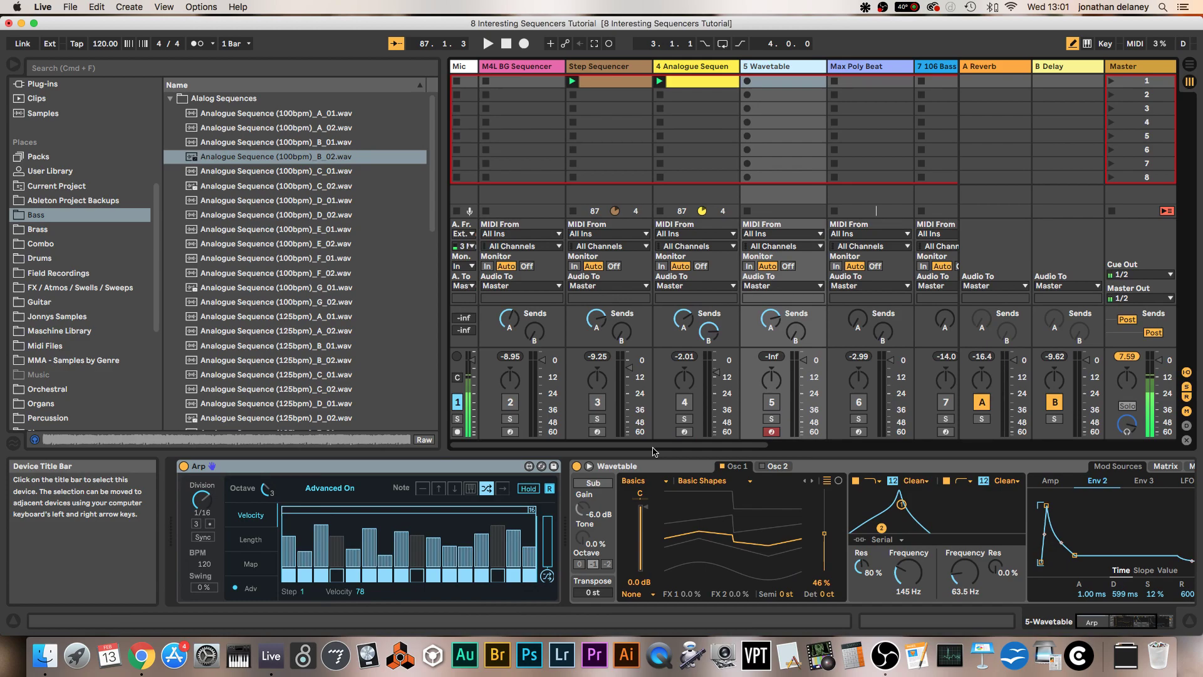
left_click(771, 402)
key("space")
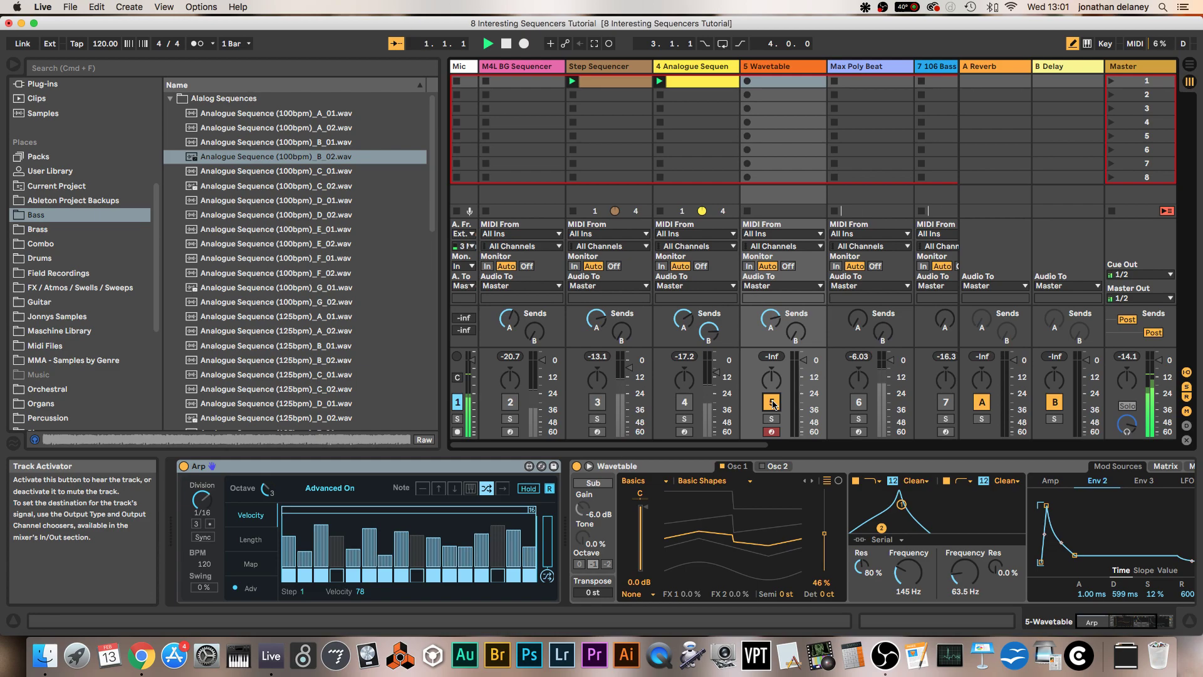
left_click(530, 489)
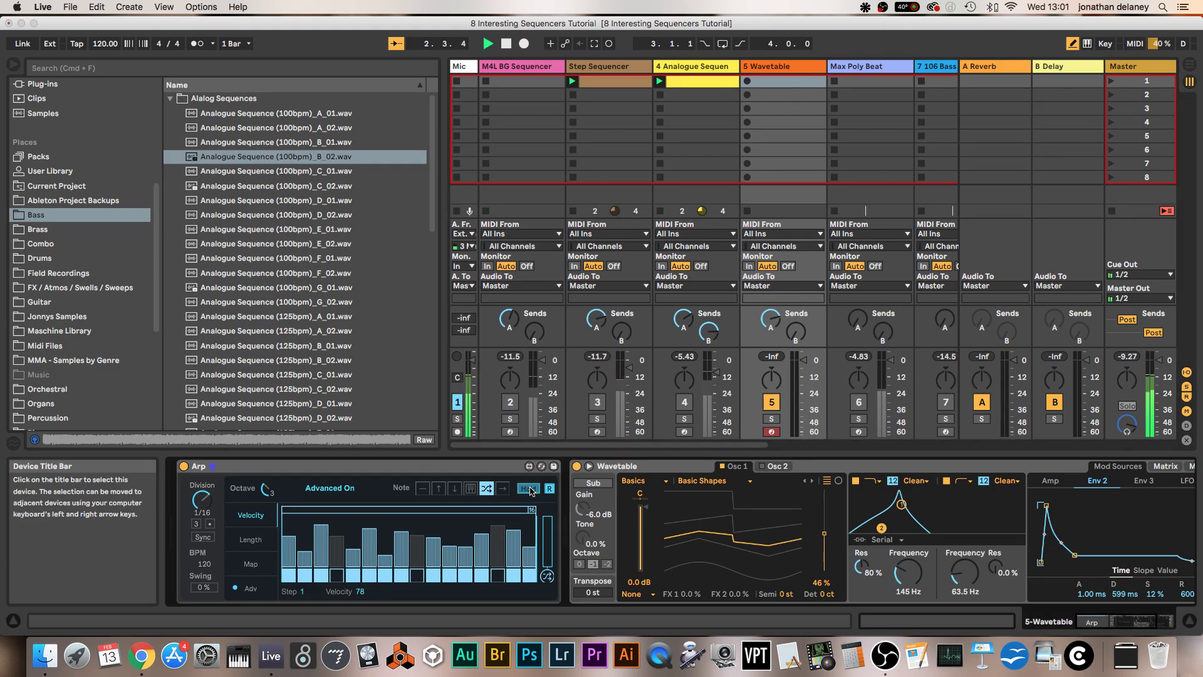
Set the Wavetable track's volume to -6.4 dB and sweep the first filter's frequency, leaving it at 74.9 Hz.
left_click_drag(908, 571, 908, 602)
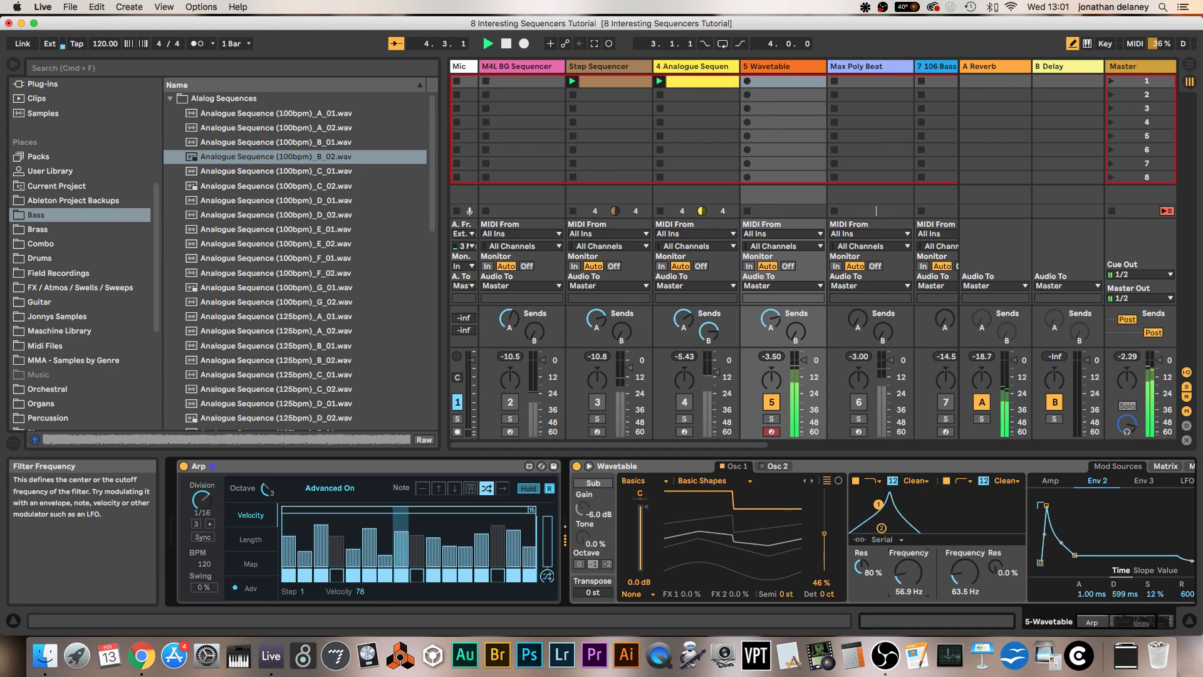
left_click_drag(803, 359, 803, 370)
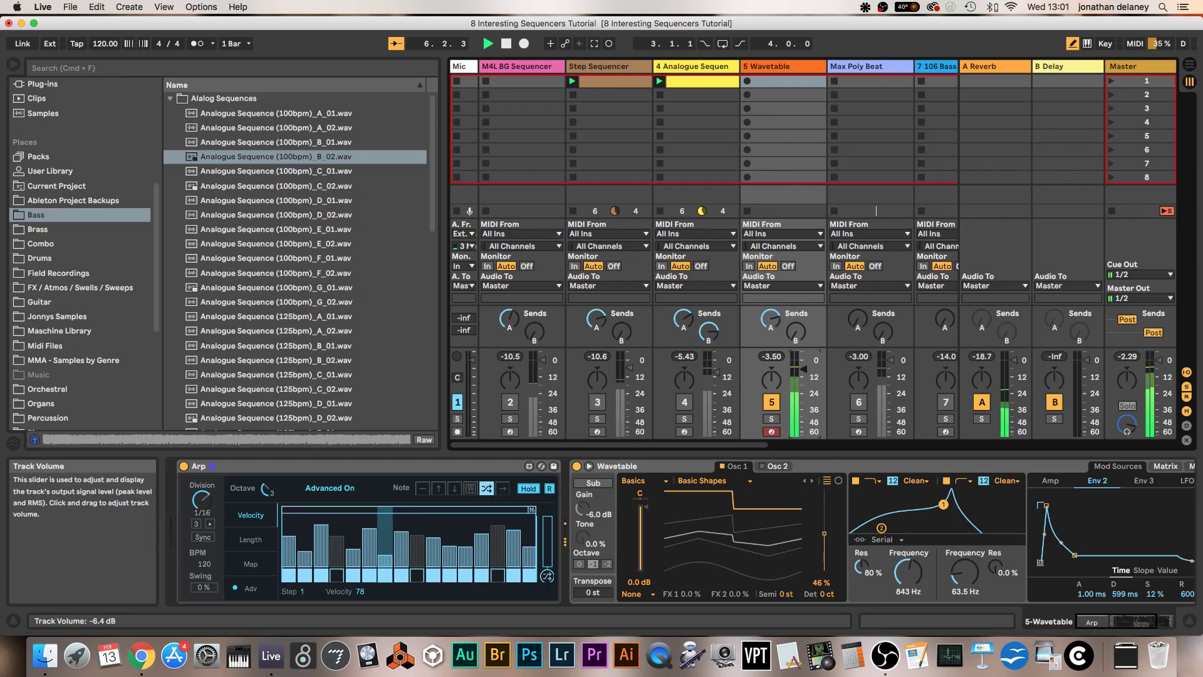
left_click_drag(908, 572, 908, 595)
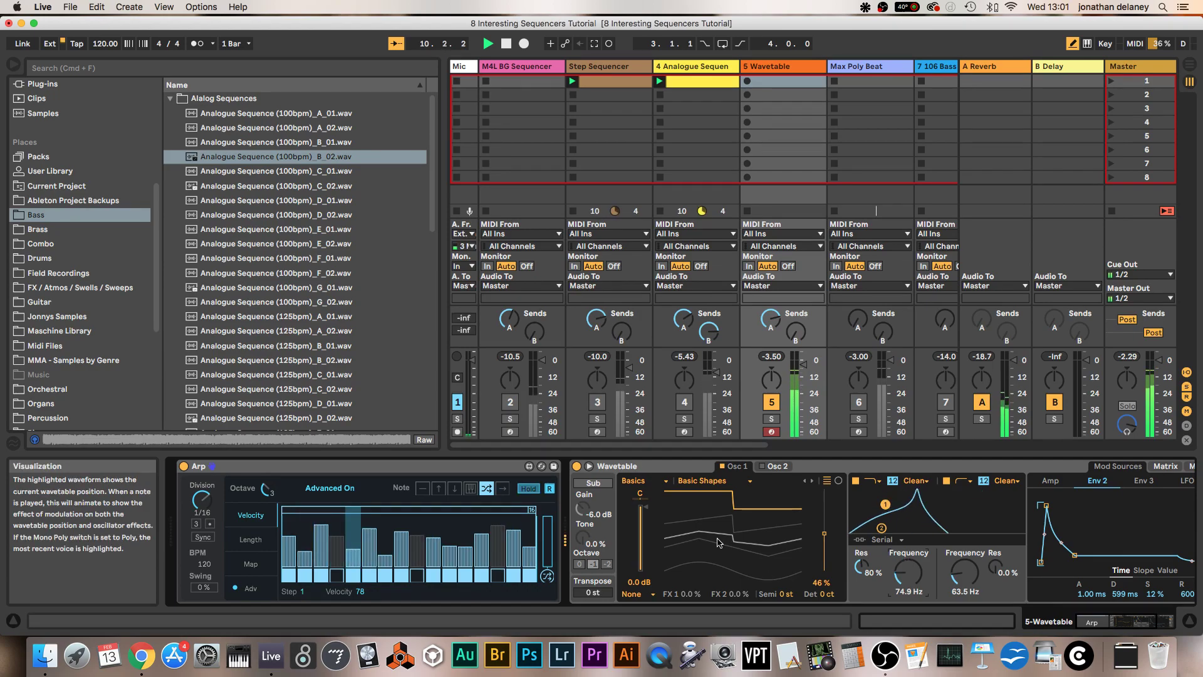
Restart playback from the beginning and turn the Arp's Hold back on.
key("space")
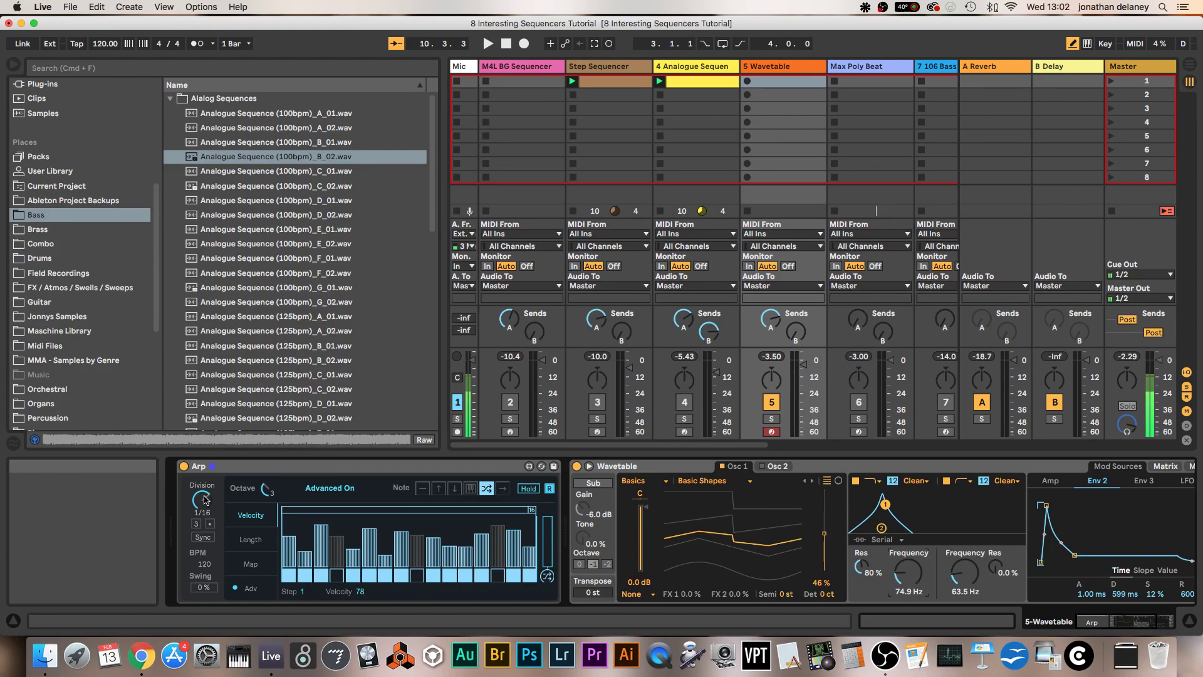
key("space")
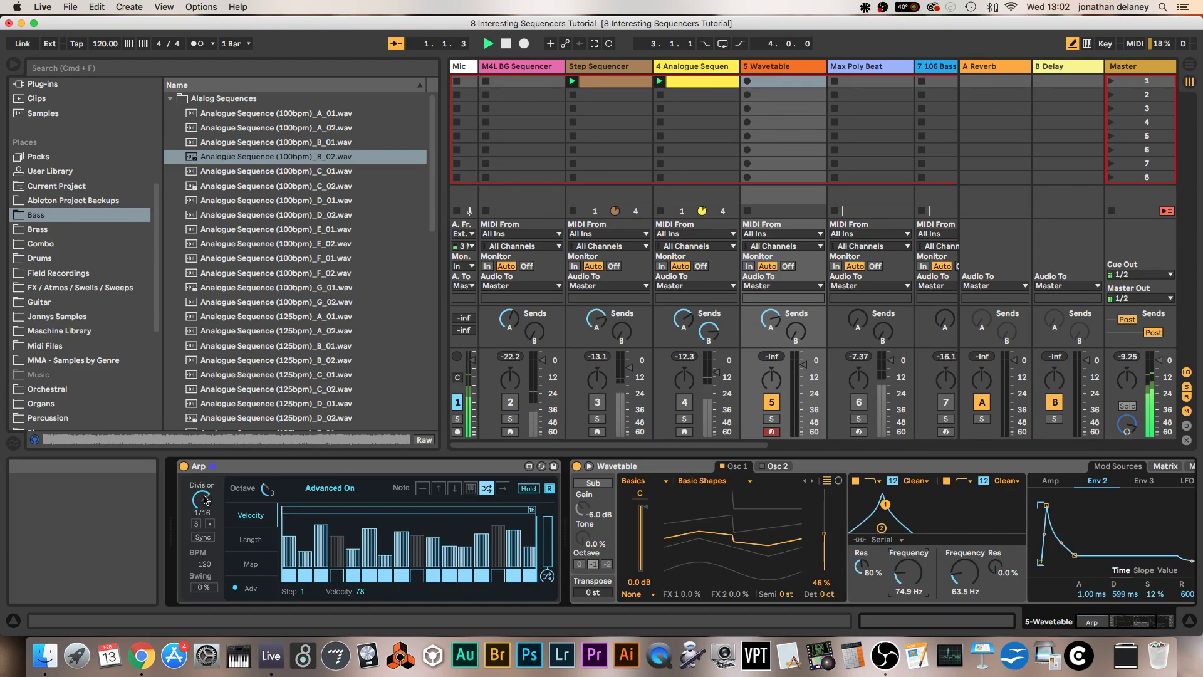
left_click(530, 489)
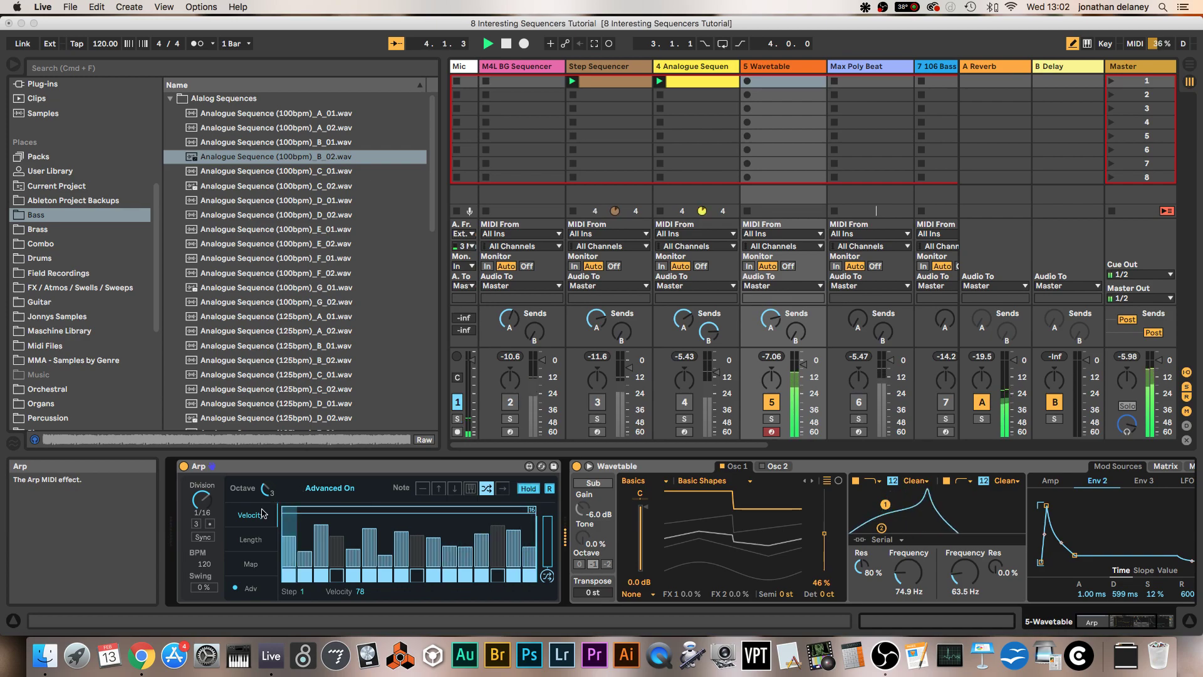
Try the Arp's time division at 1/8 and 1/4, and return it to 1/16.
left_click_drag(200, 500, 200, 502)
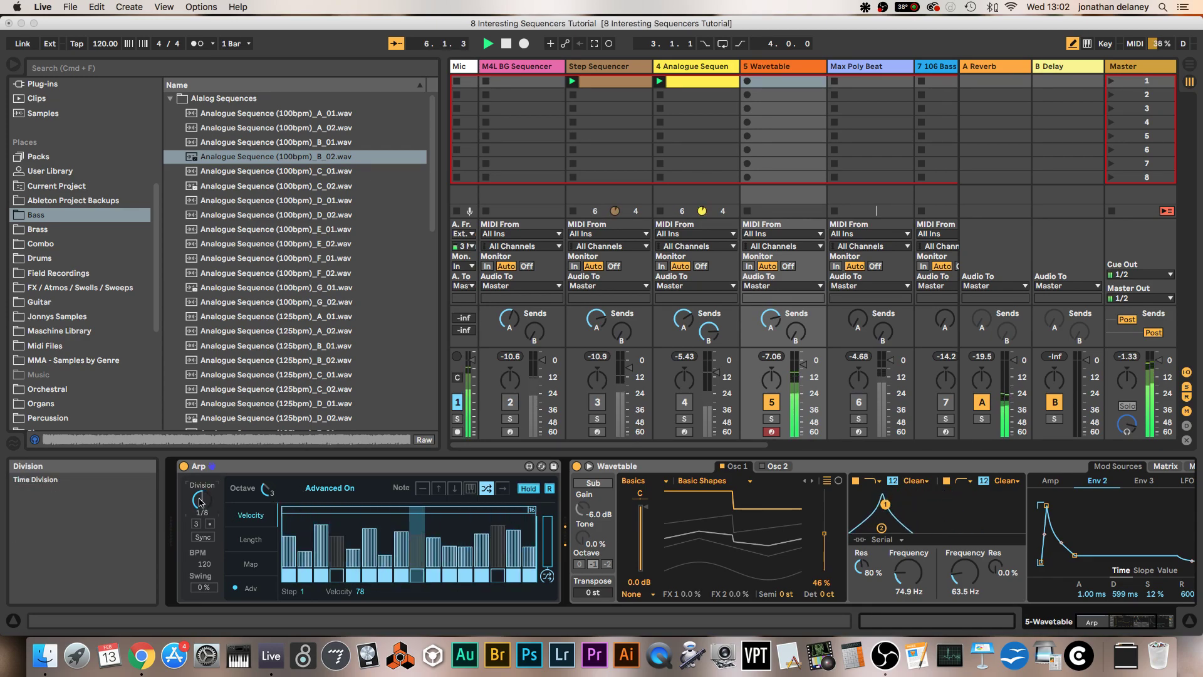
left_click_drag(201, 501, 200, 499)
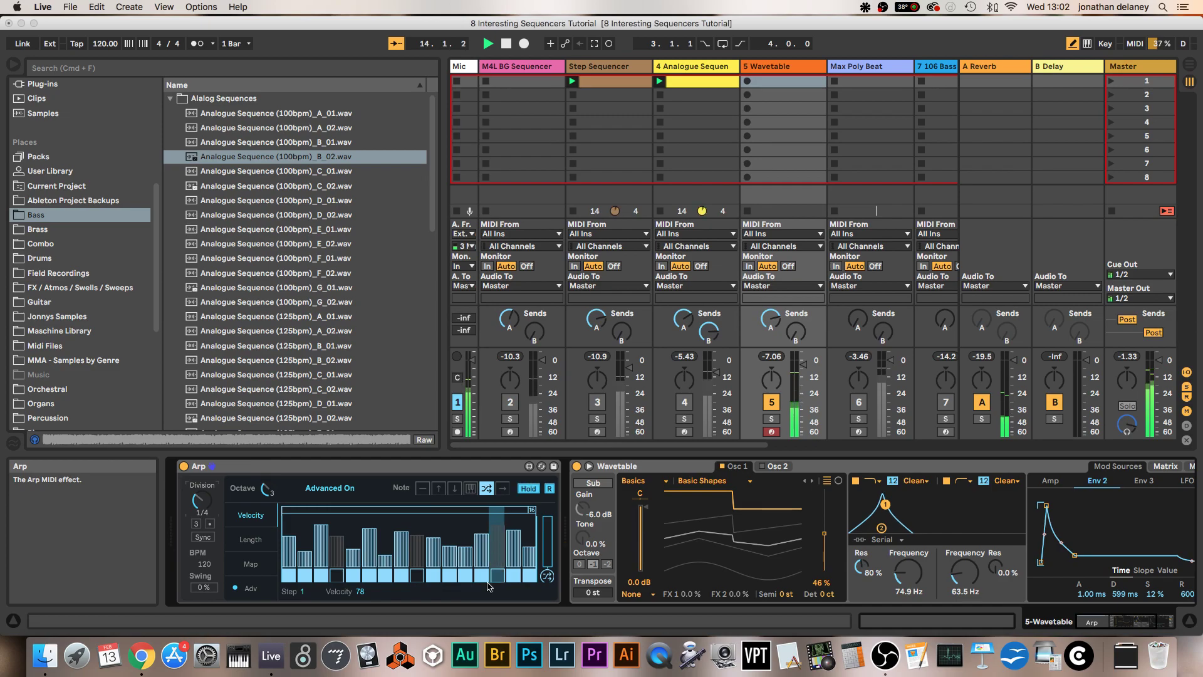
left_click_drag(201, 500, 201, 482)
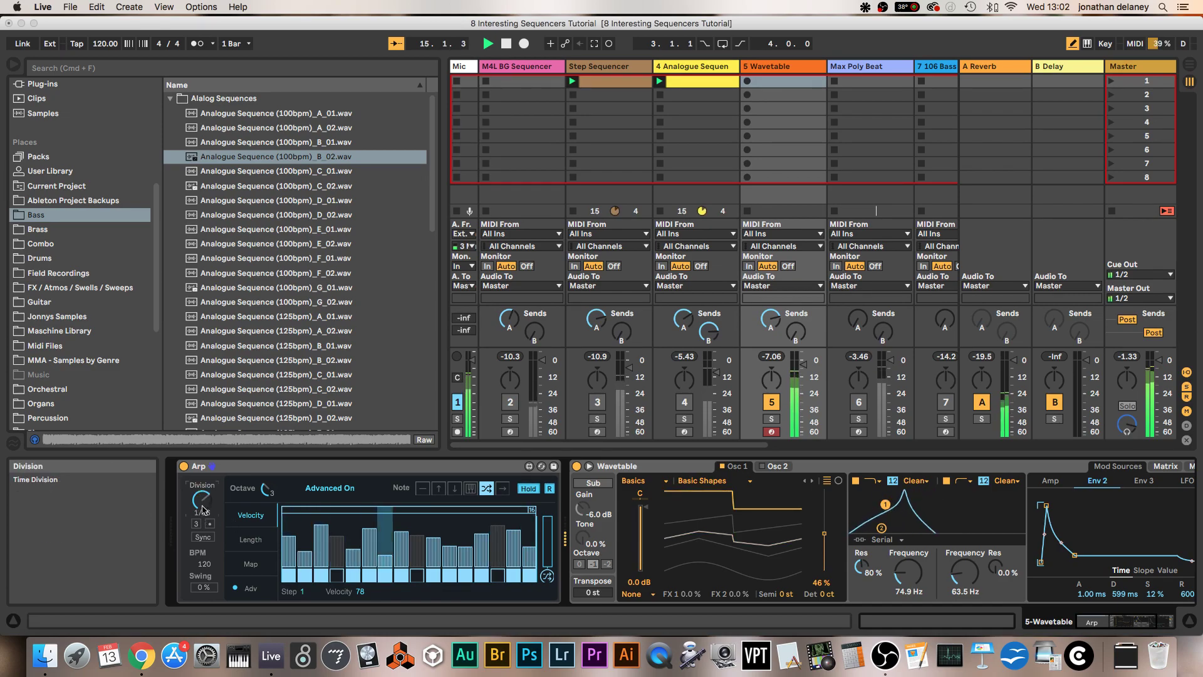
Try the Arp's triplet timing at the 1/16 and 1/8 divisions, and turn triplets back off.
left_click(197, 524)
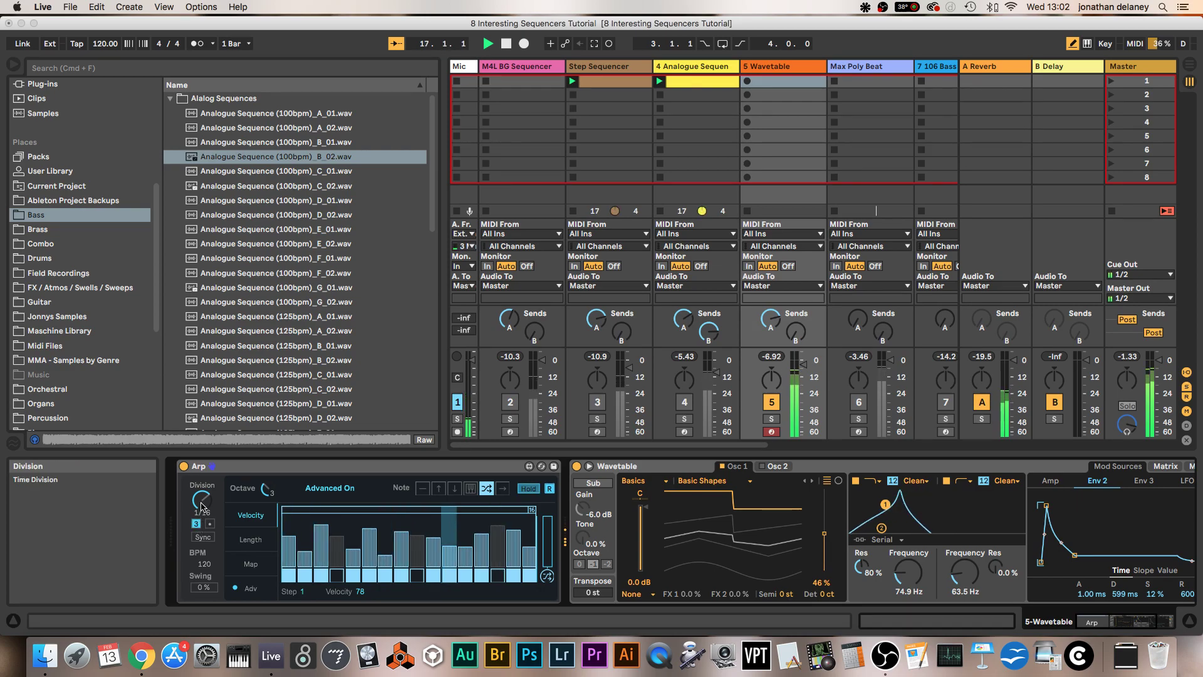
left_click_drag(201, 496, 202, 501)
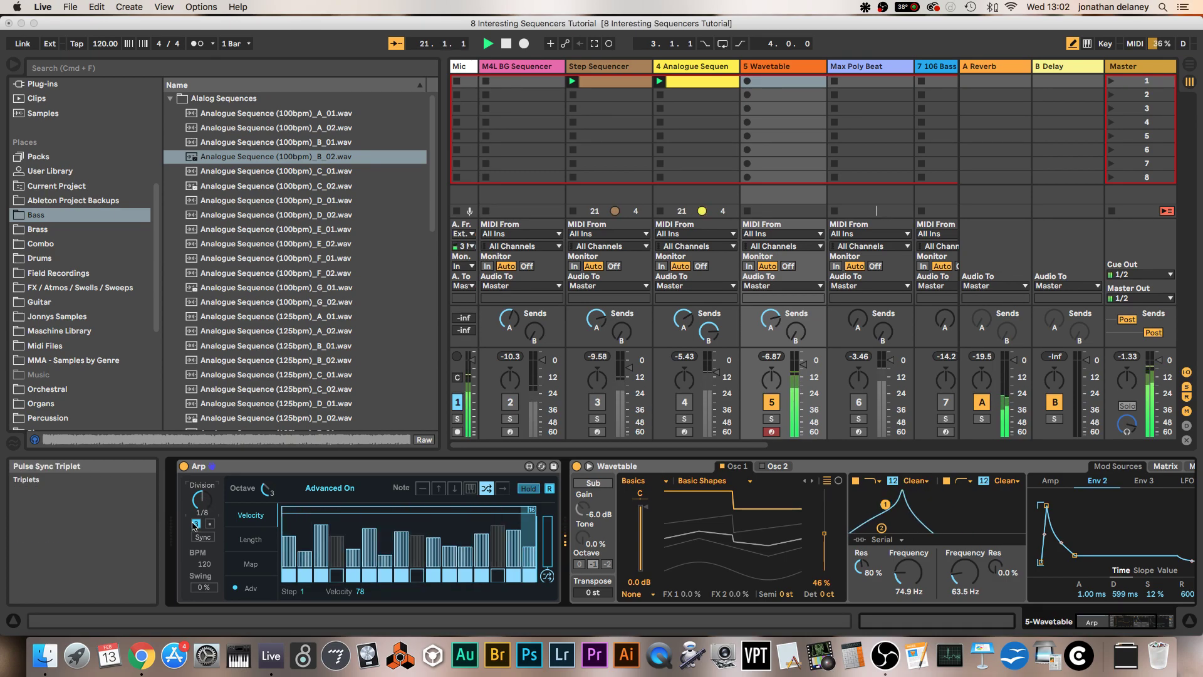
left_click(197, 524)
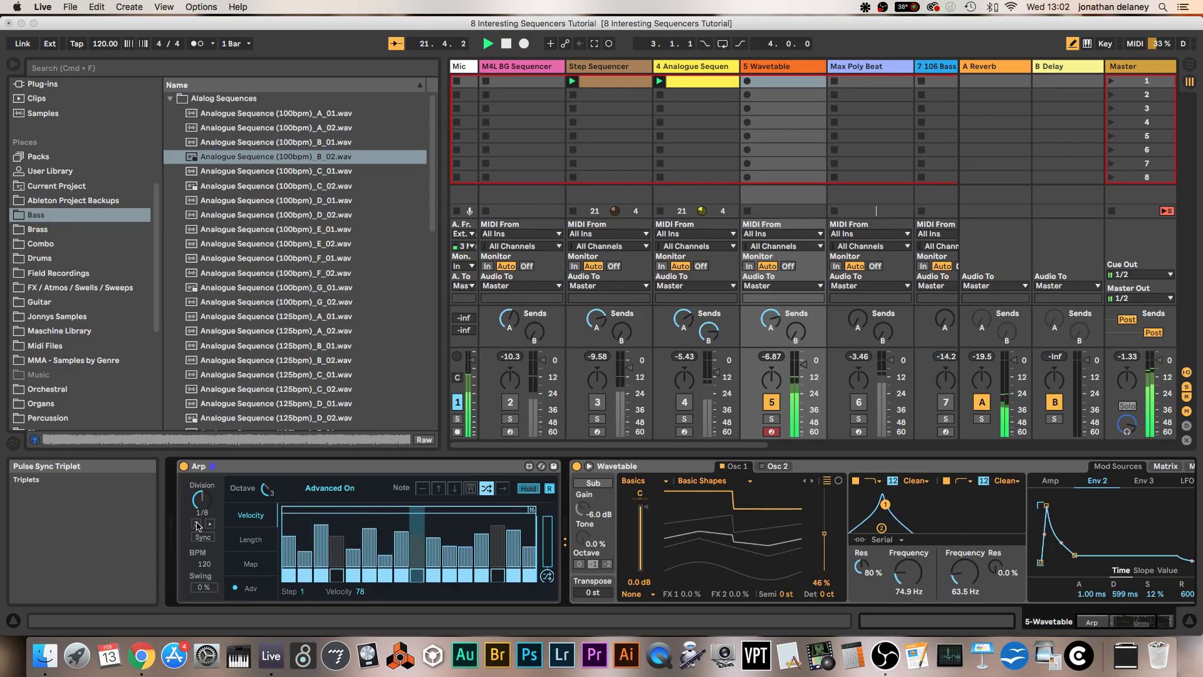
Try the Arp's dotted timing at 1/8, 1/4 and 1/16 while raising the first filter's frequency to 171 Hz, and turn dotted off.
left_click(210, 523)
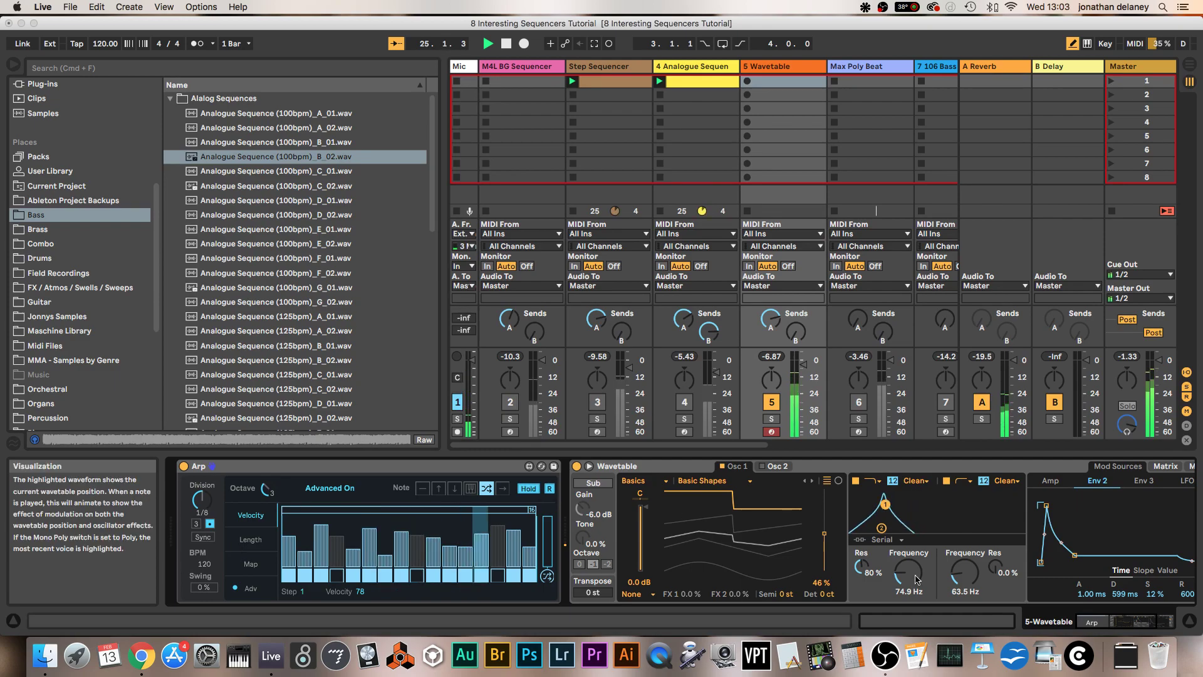
mouse_move(913, 578)
left_mouse_down()
mouse_move(912, 551)
mouse_move(912, 588)
left_mouse_up()
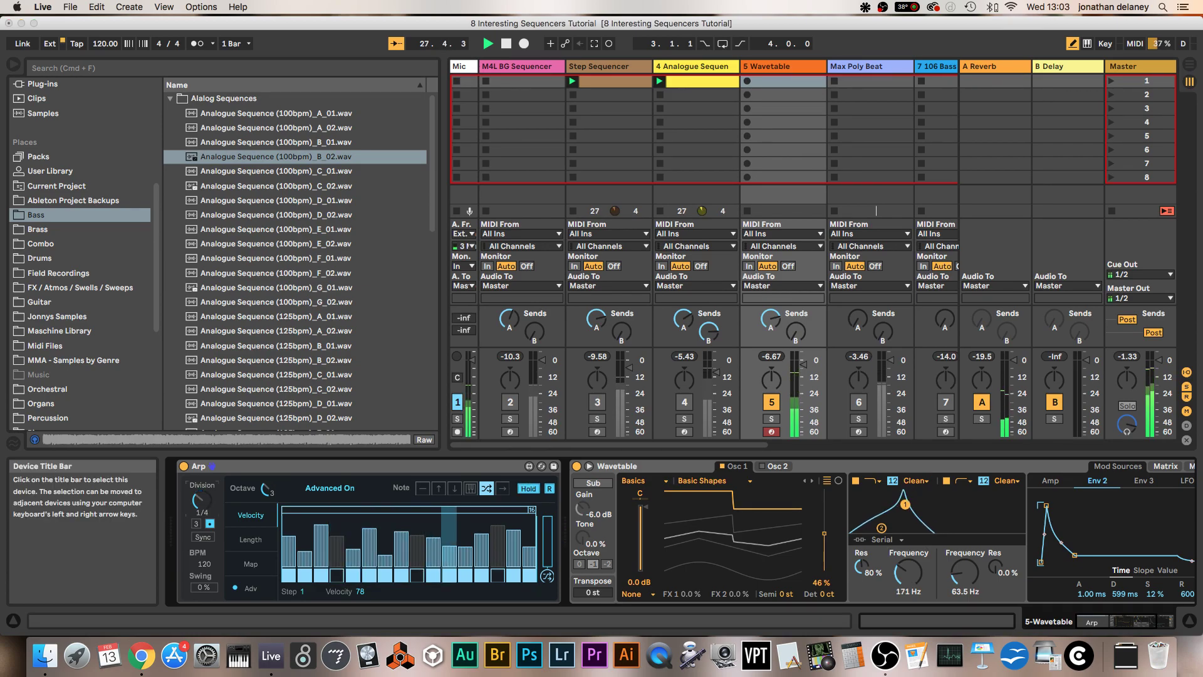
left_click_drag(206, 503, 205, 495)
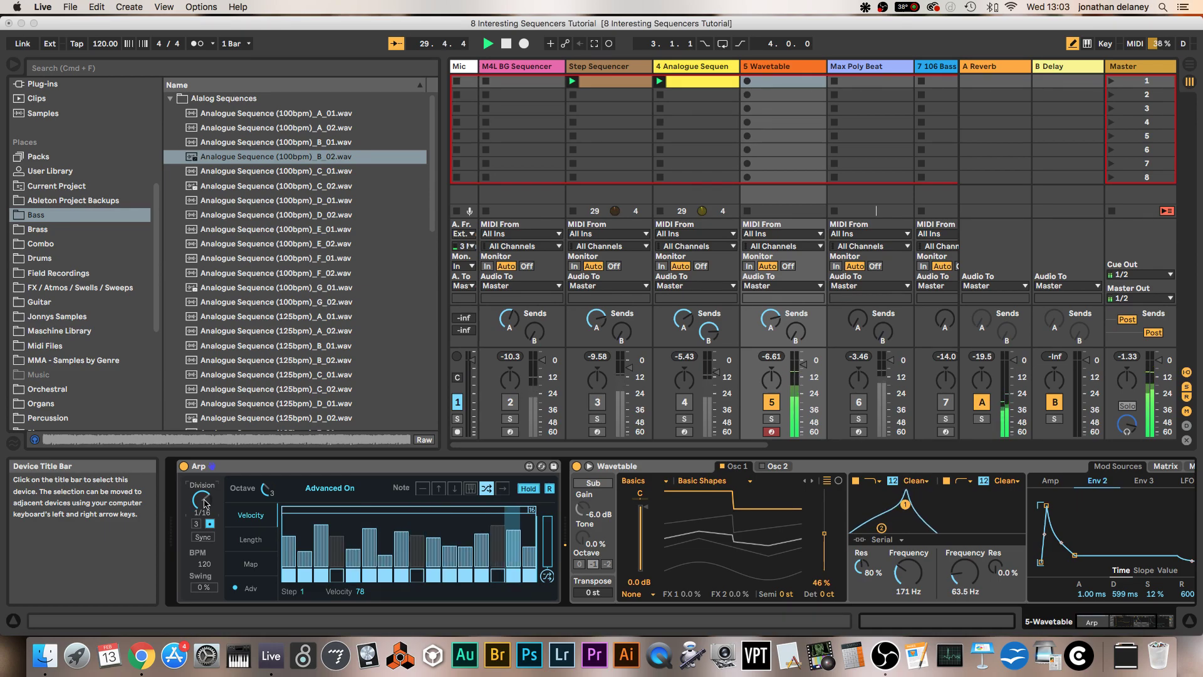
left_click_drag(205, 504, 201, 504)
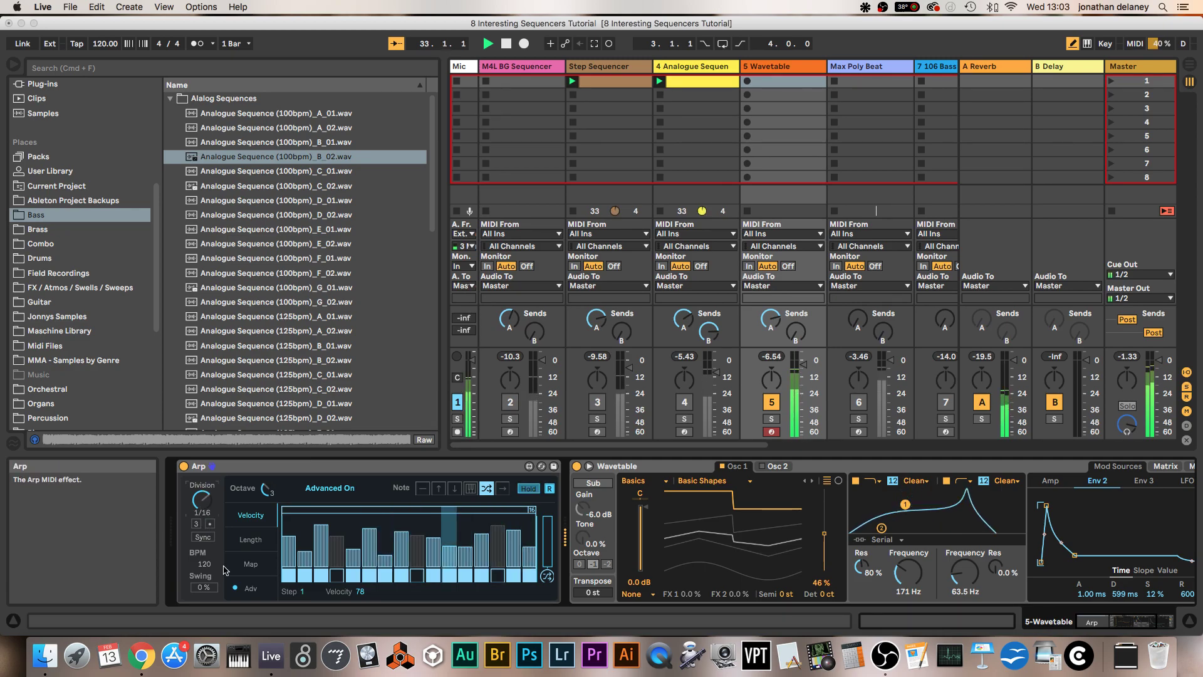
Set the Arp's swing to 38% and sweep the first filter's frequency, leaving it at 60.1 Hz.
left_click_drag(208, 581, 208, 555)
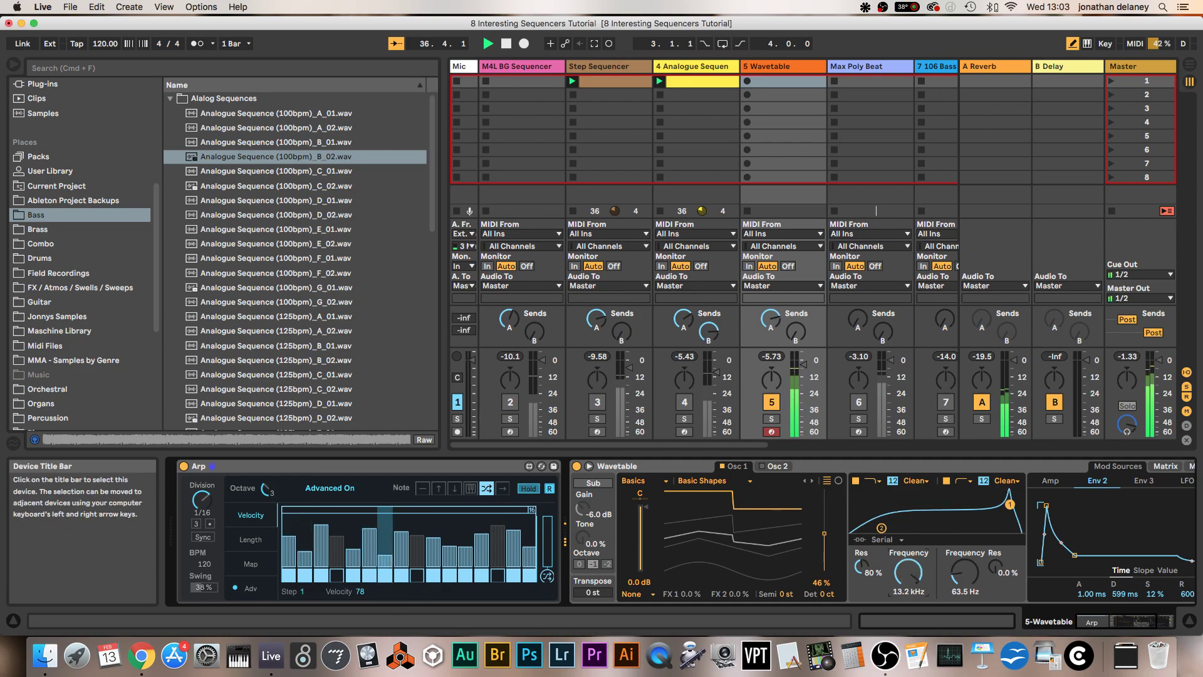
left_click_drag(903, 572, 902, 592)
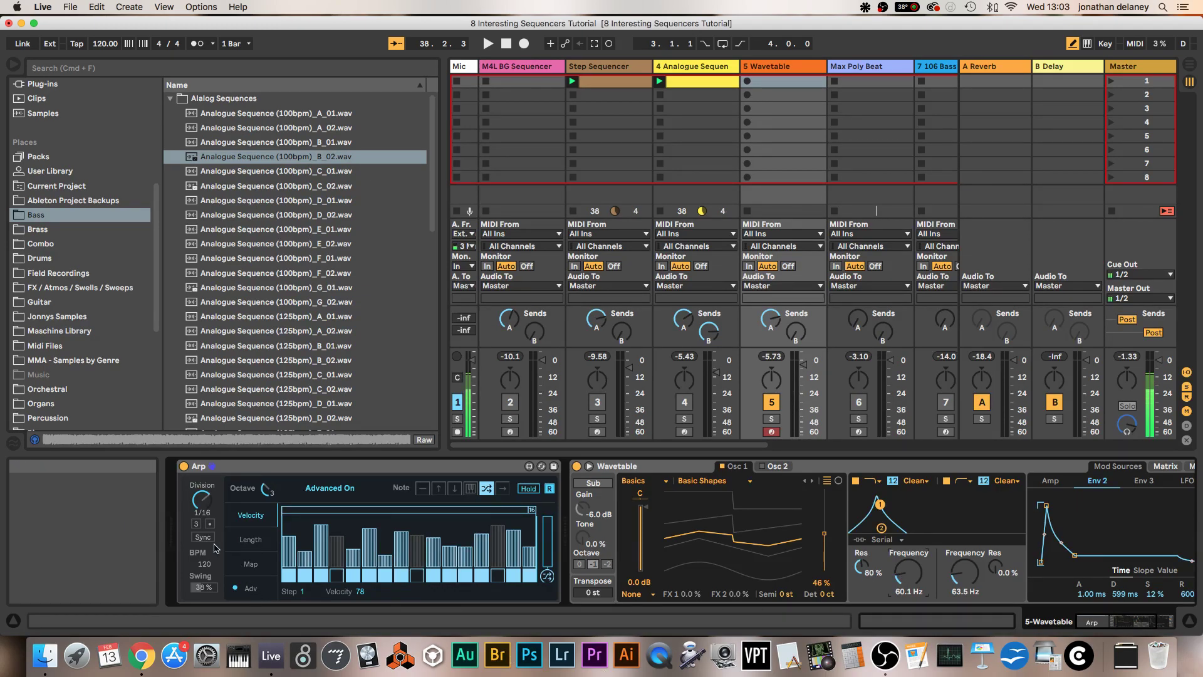
Play the arpeggio with Hold on, try the Arp in Free timing at 30 BPM, and return it to Sync.
key("space")
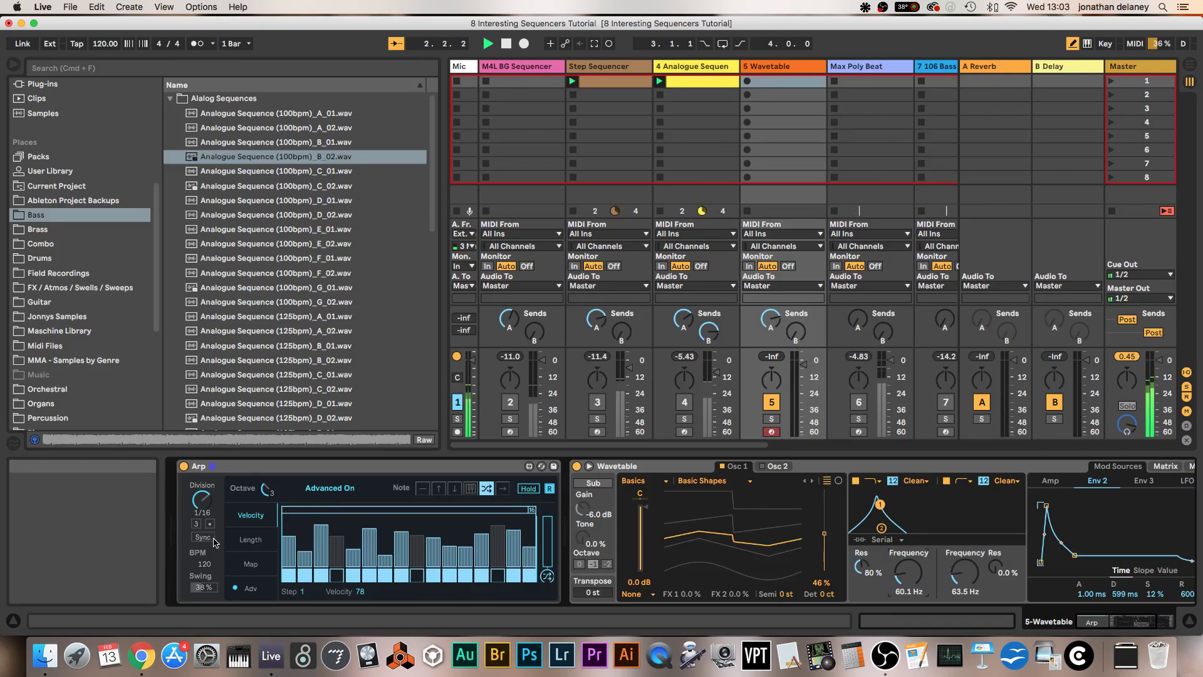
left_click(528, 489)
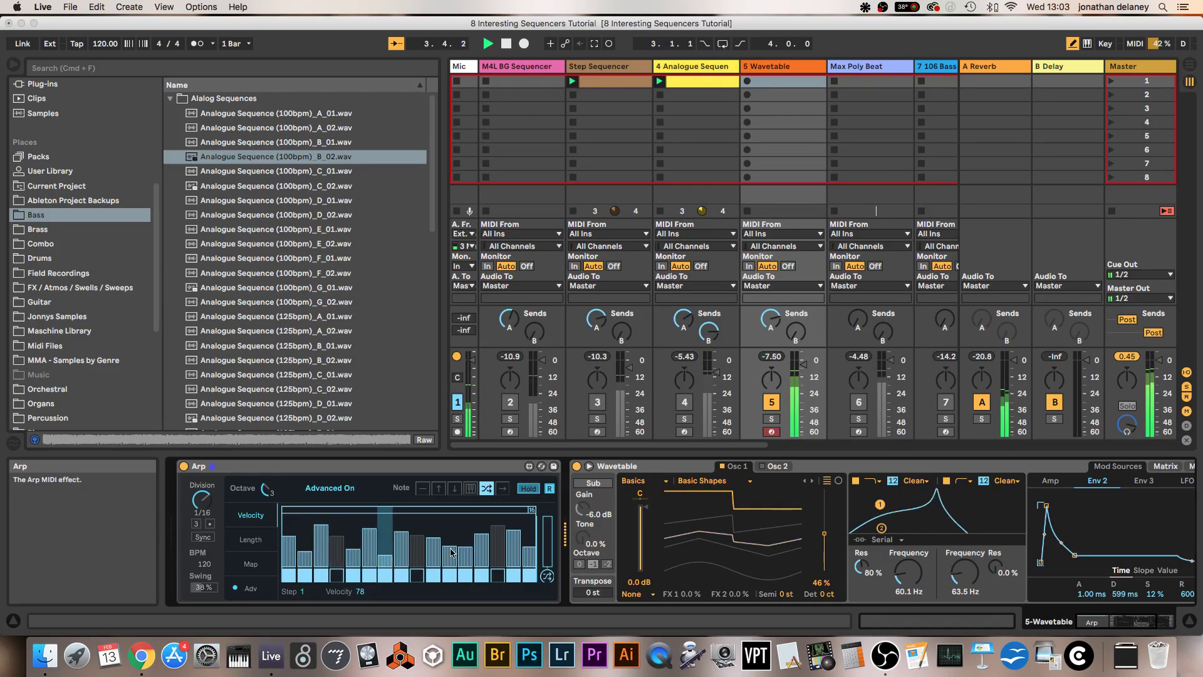
left_click(202, 538)
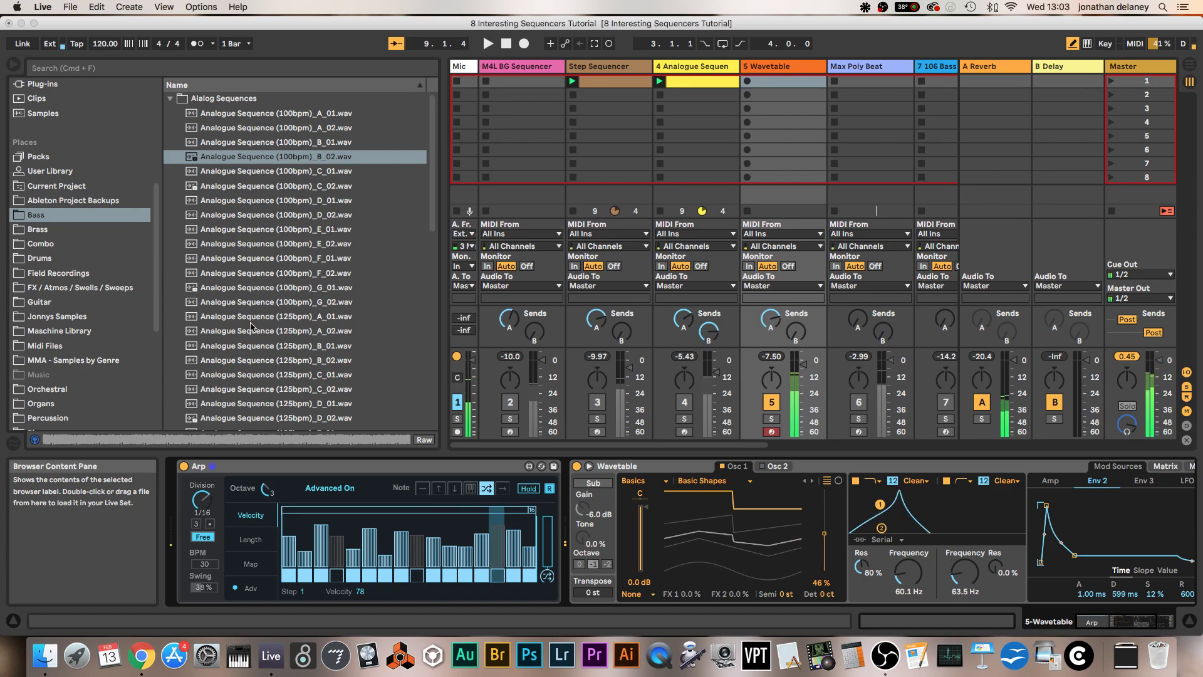
key("space")
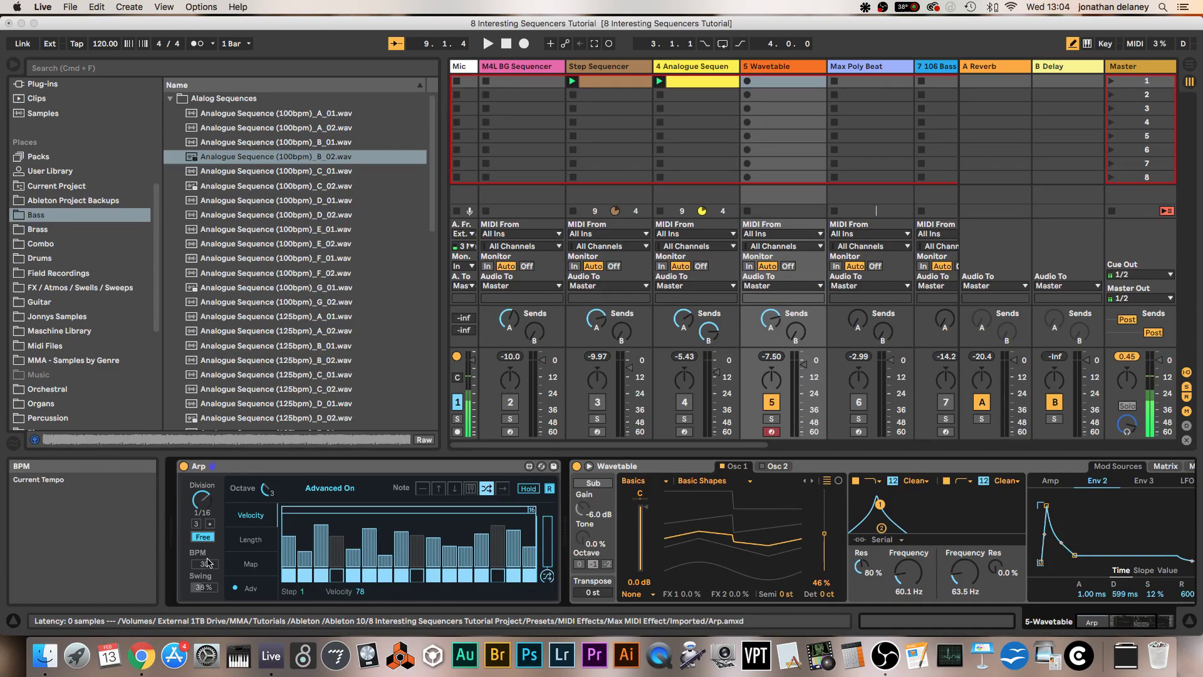
left_click(202, 537)
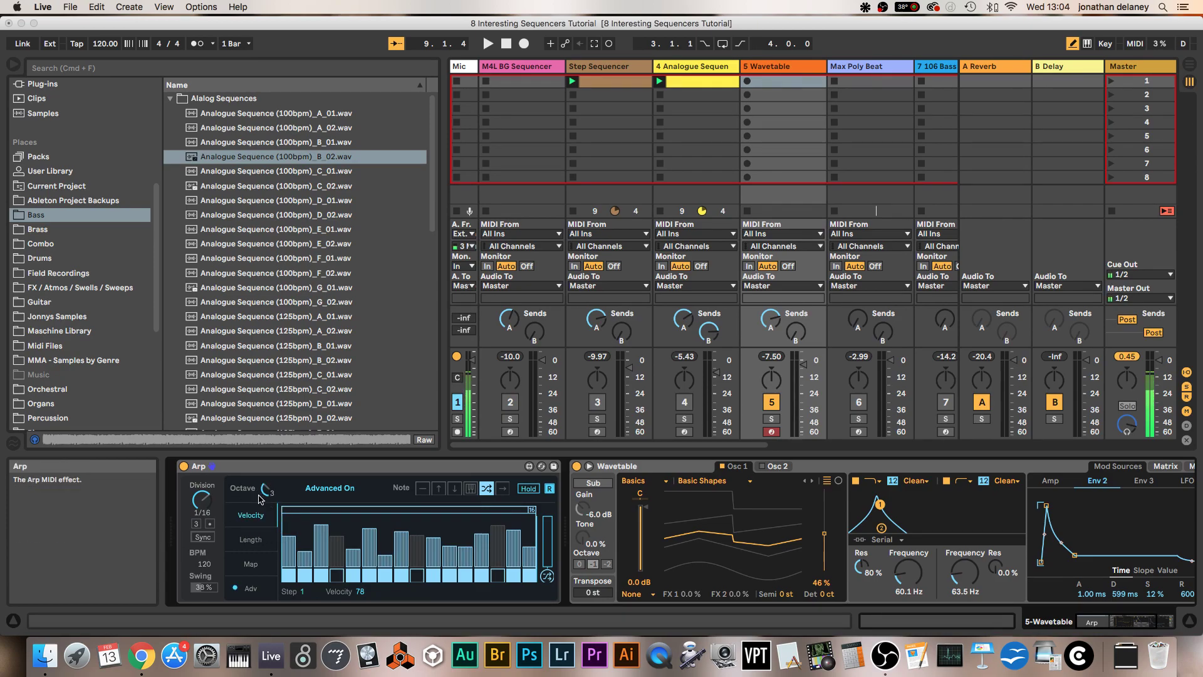
With playback restarted and Hold on, set the first filter's frequency to 412 Hz and try the Arp's Octave at 0, returning it to 3.
key("space")
left_click(528, 489)
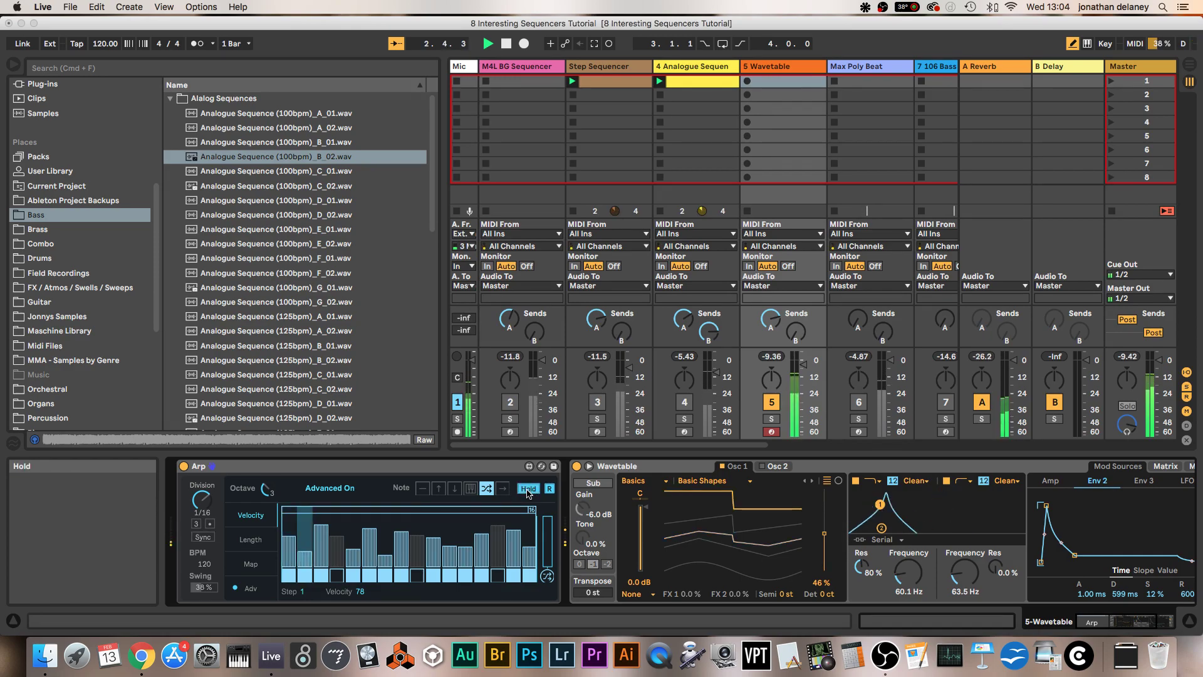
left_click_drag(266, 488, 270, 504)
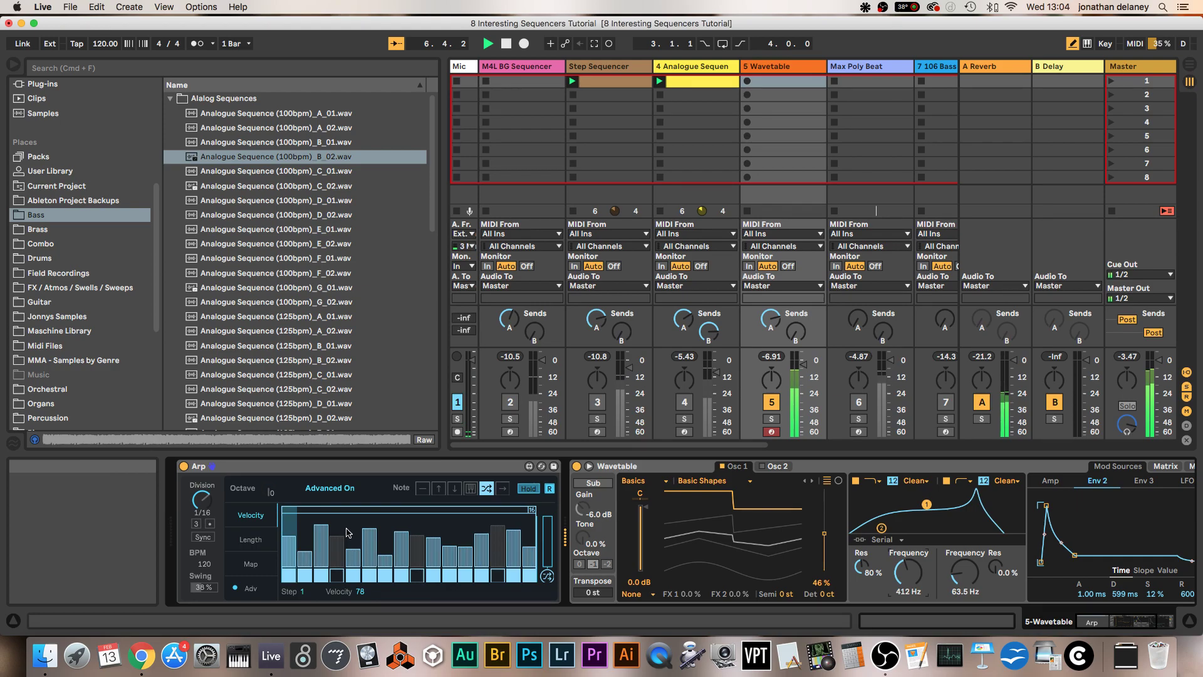
left_click_drag(268, 495, 268, 489)
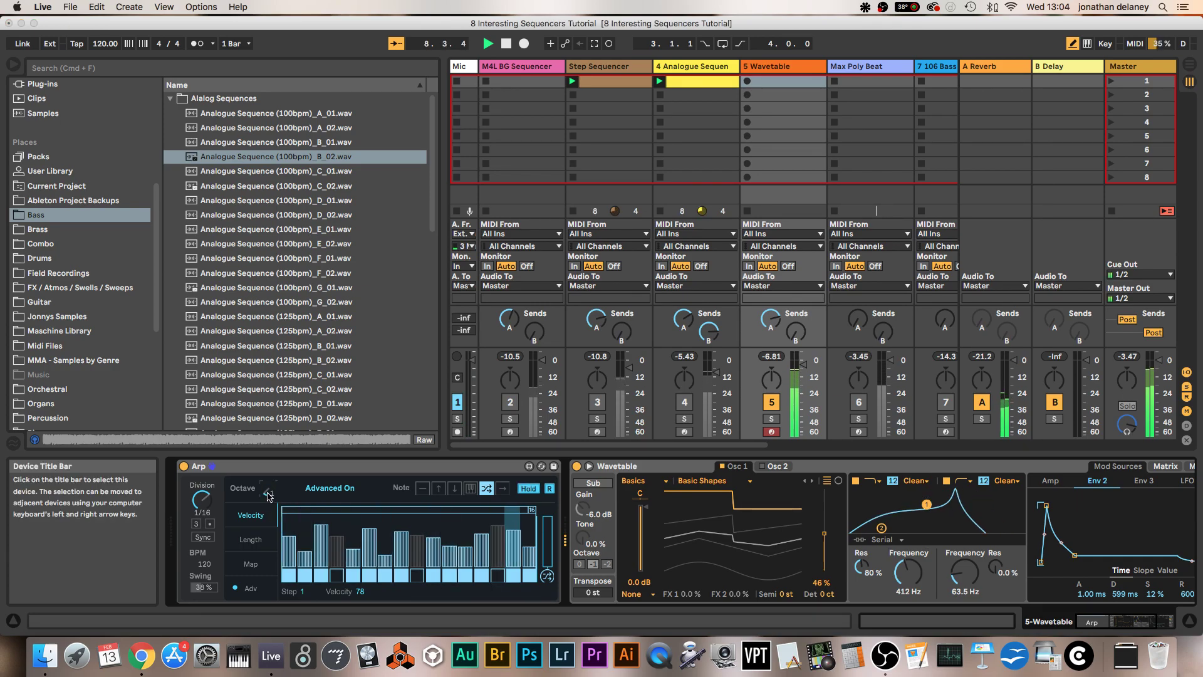
left_click_drag(269, 495, 268, 476)
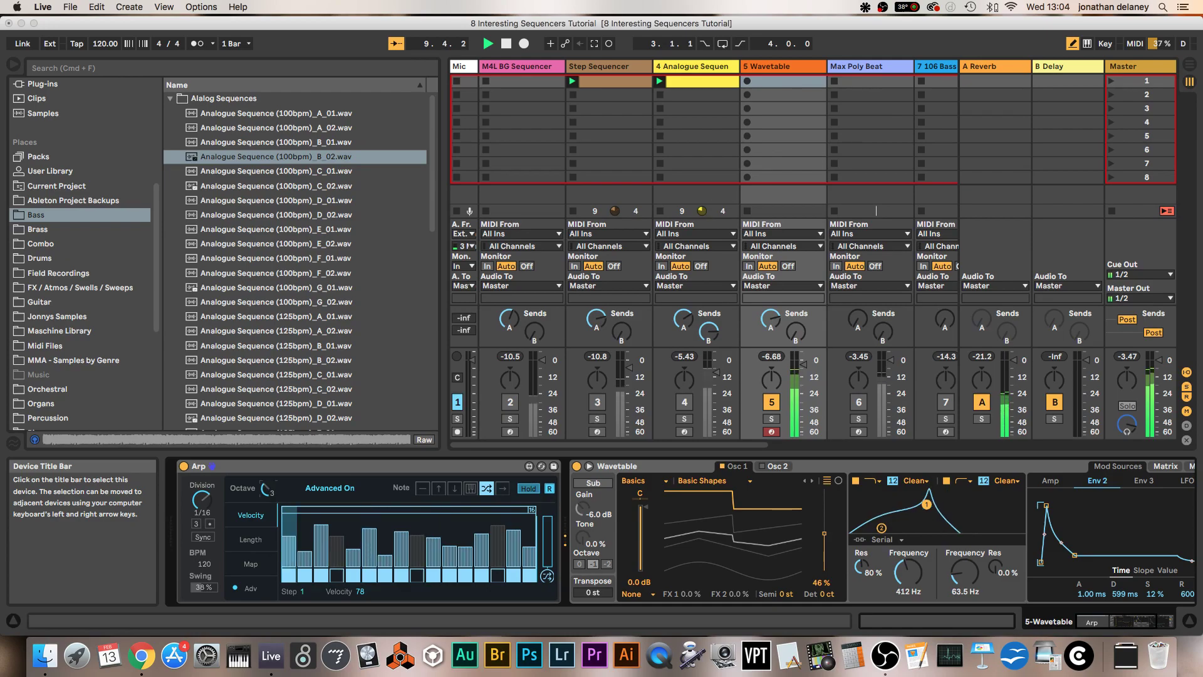
left_click_drag(268, 488, 271, 495)
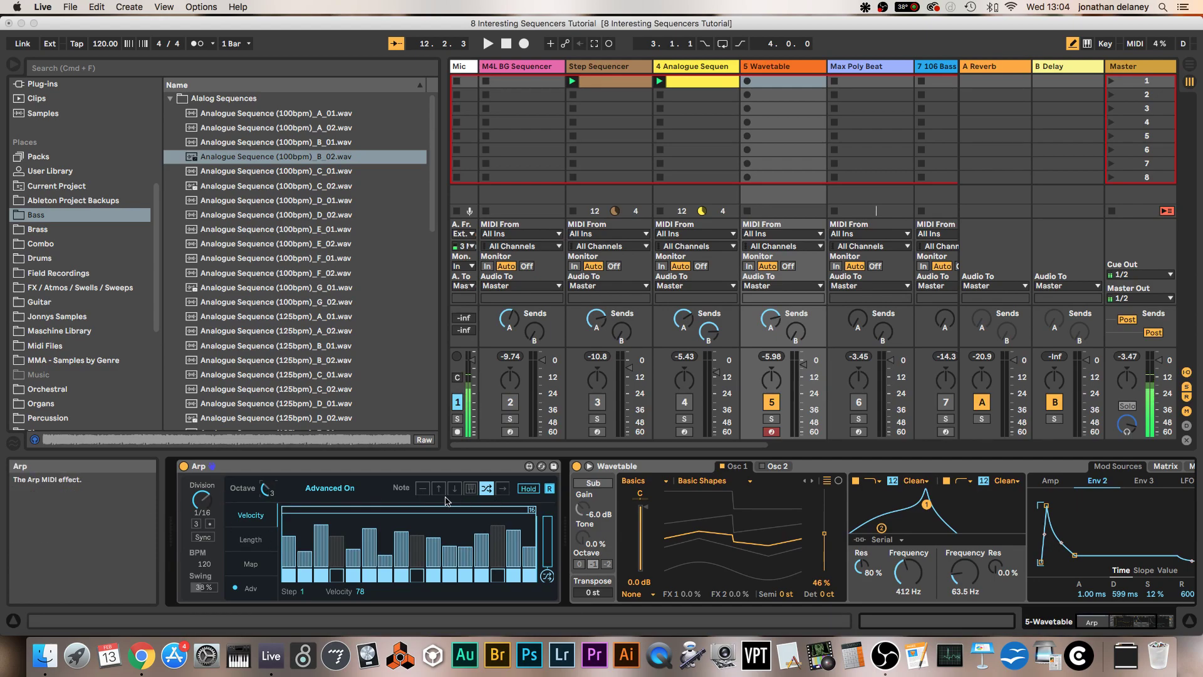
With playback restarted and Hold on, try the Arp's Up, Down, Chord and Random note orders, and leave the order at As Played.
key("space")
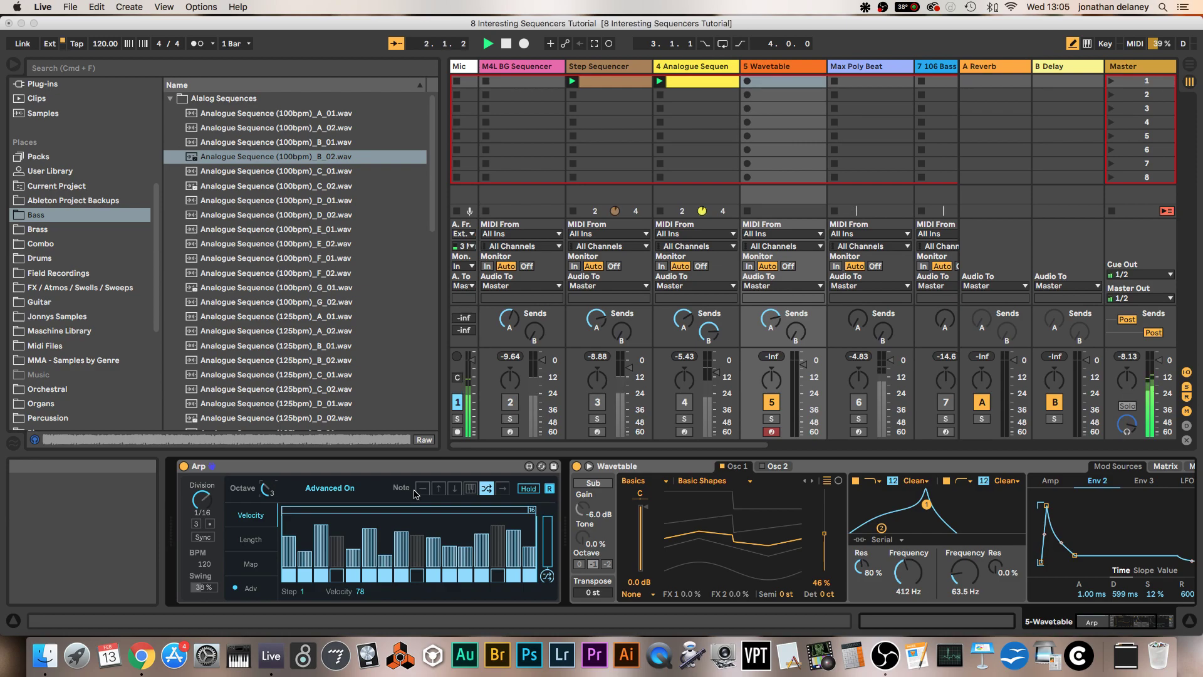
left_click(528, 489)
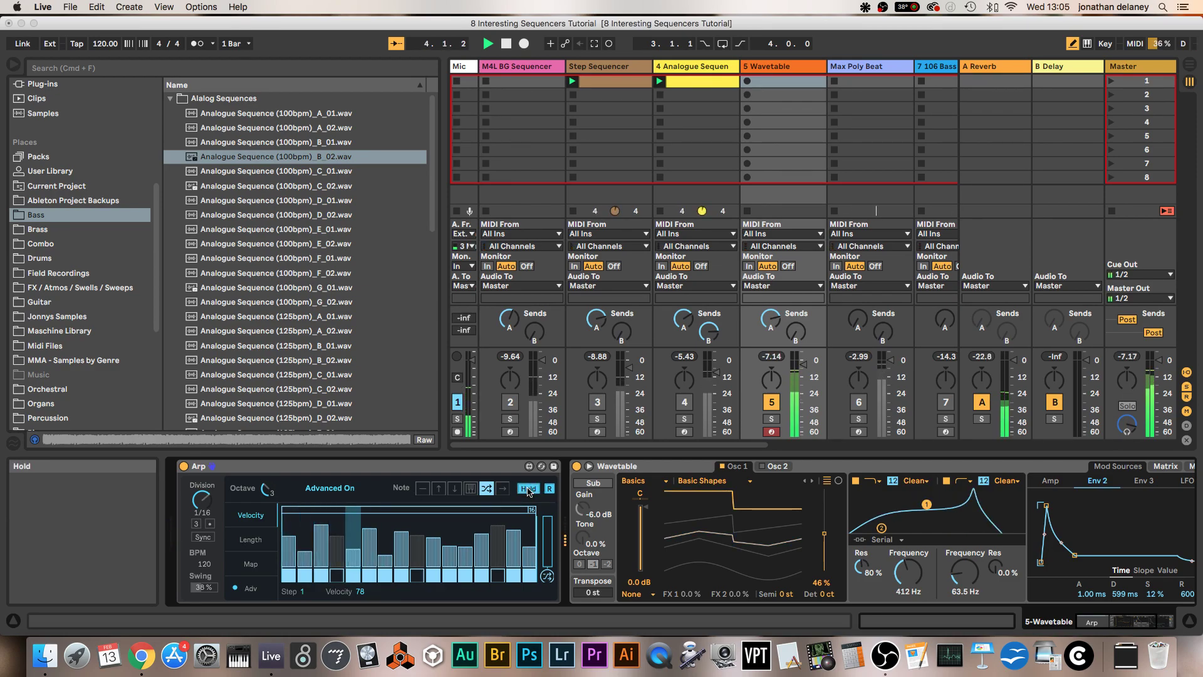
left_click(423, 488)
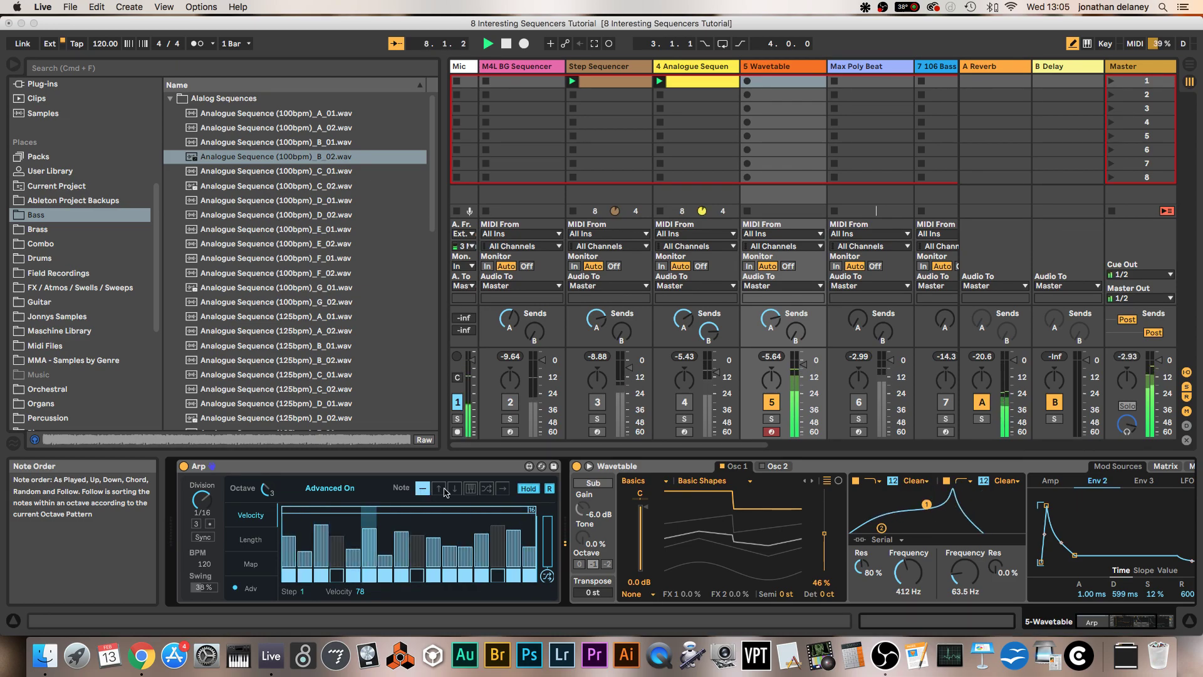
left_click(438, 489)
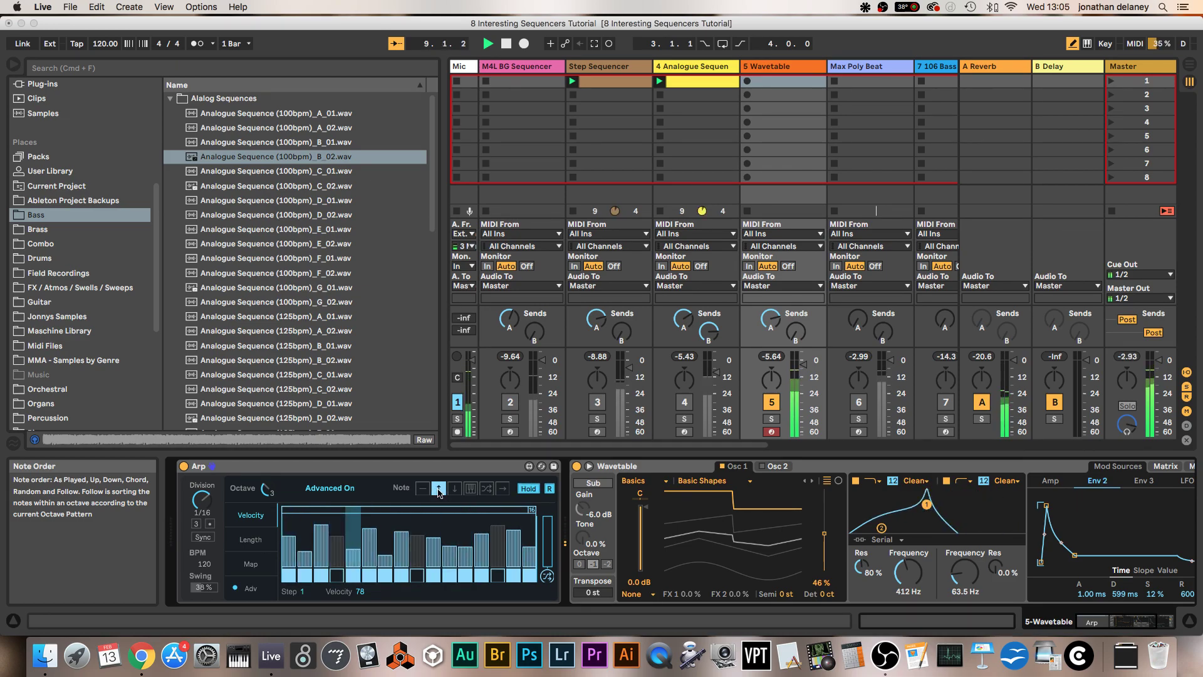
left_click(455, 489)
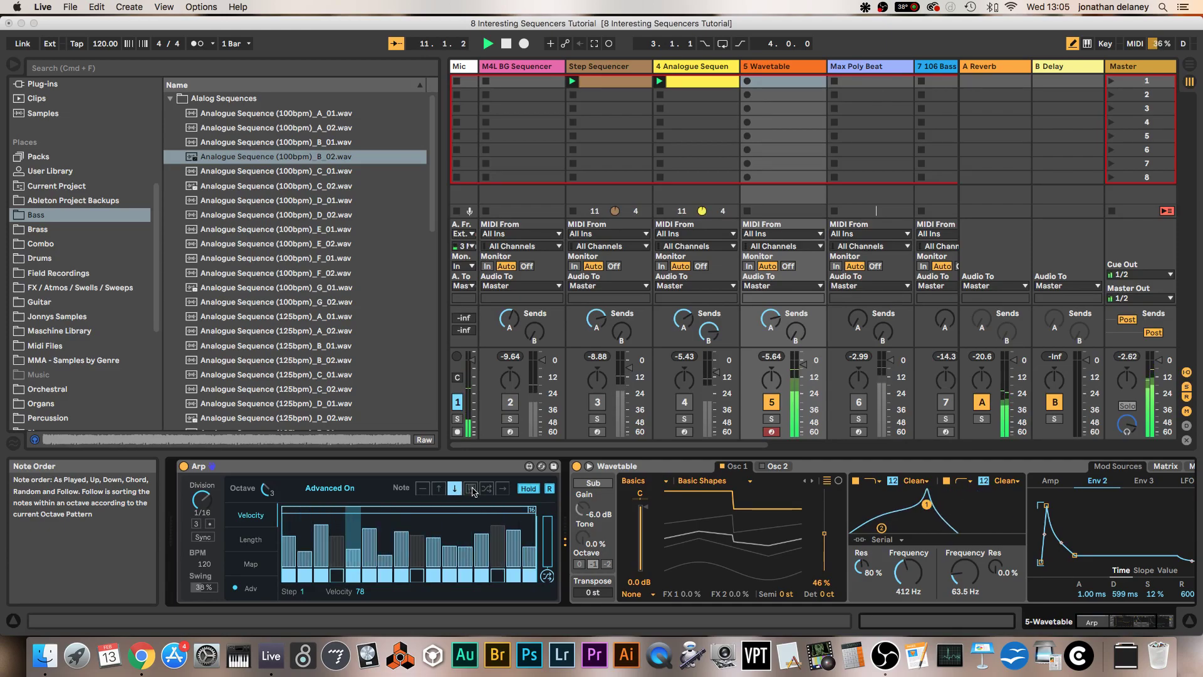
left_click(472, 489)
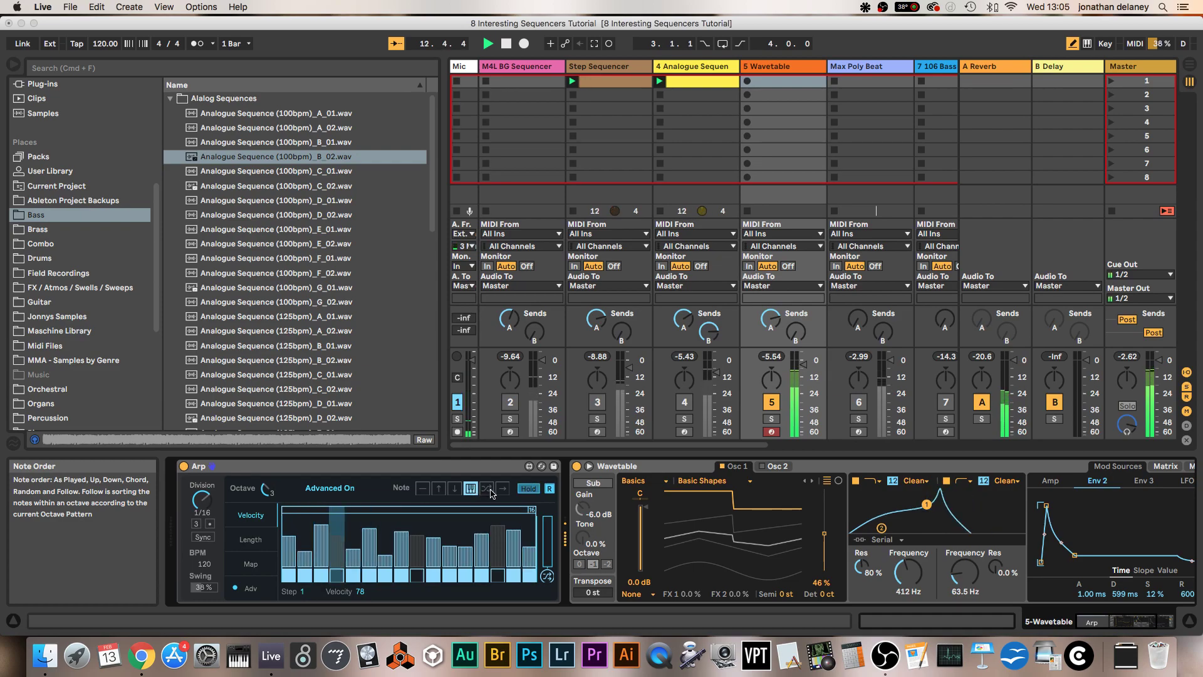
left_click(501, 489)
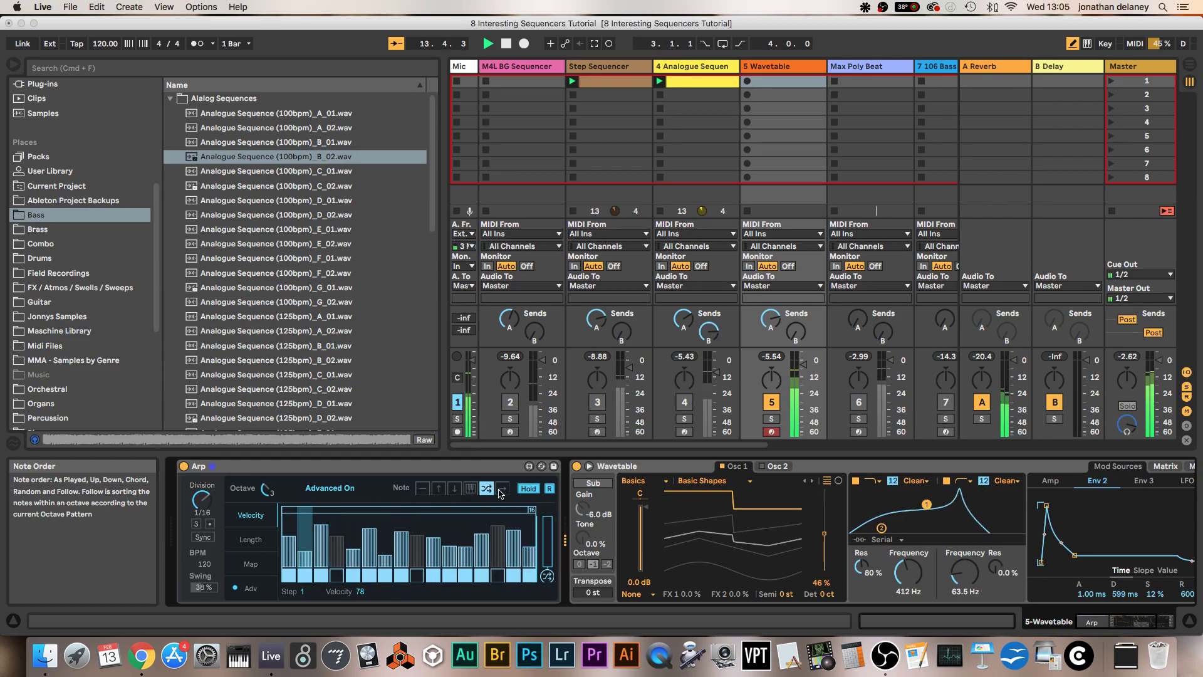
left_click(499, 490)
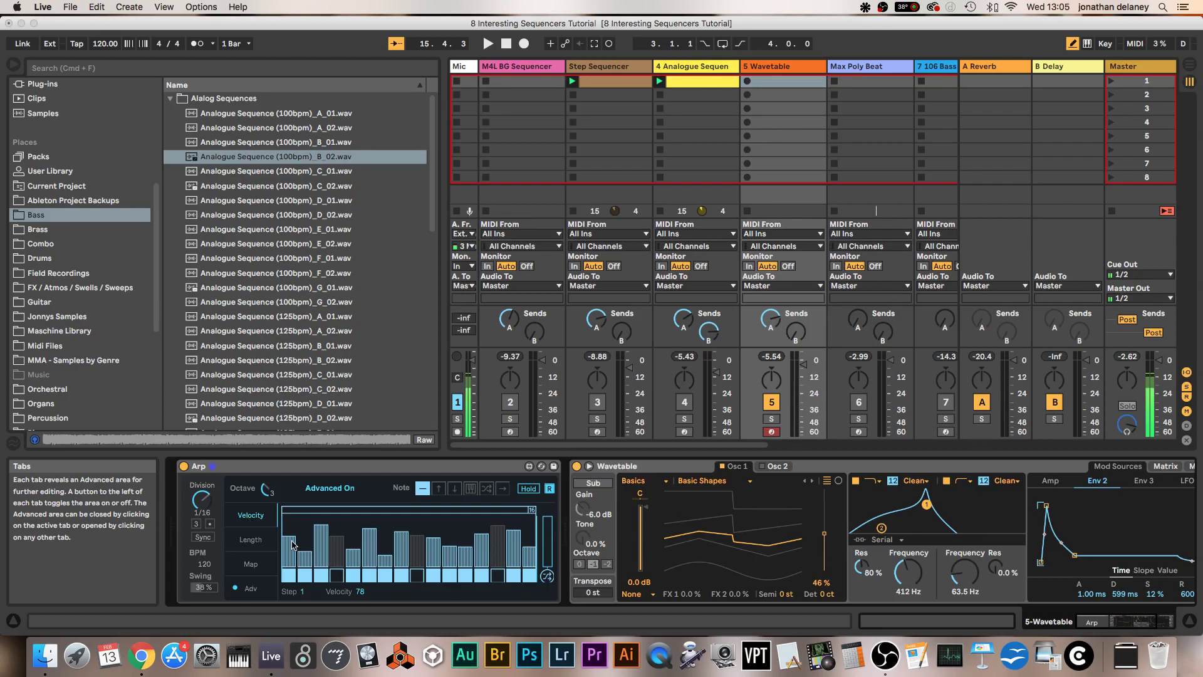
Look through the Arp's Length, Map and Adv step settings, and return to the Velocity lane.
left_click(249, 543)
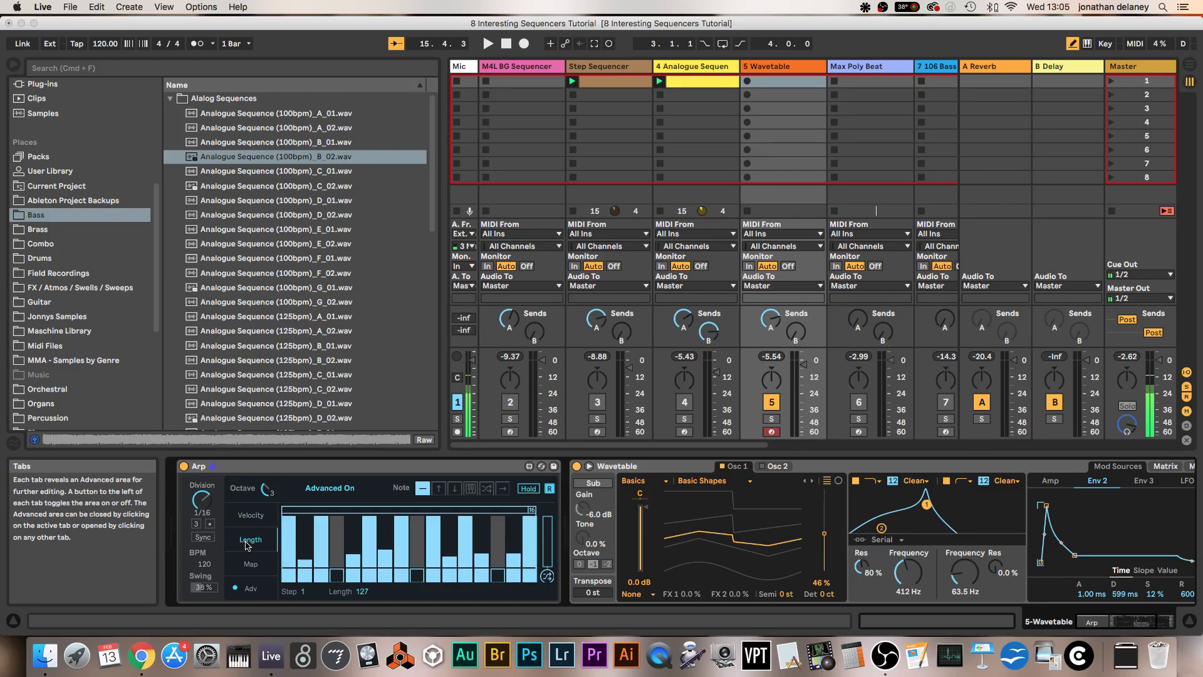
left_click(249, 561)
left_click(250, 588)
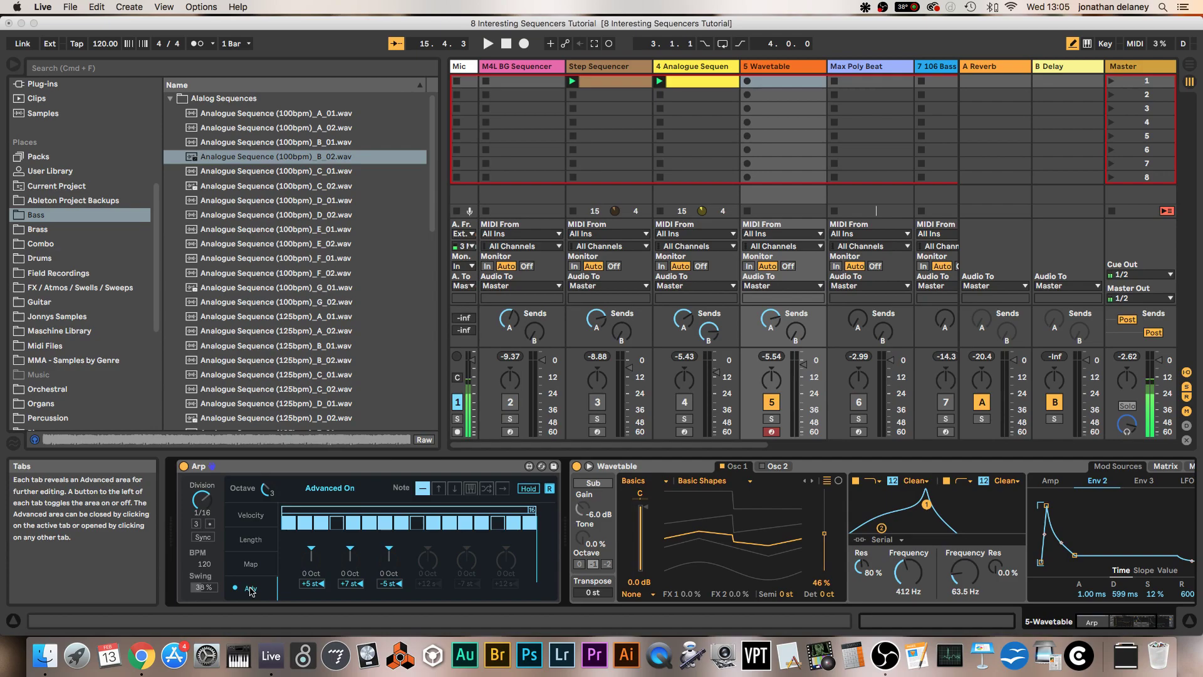
left_click(250, 517)
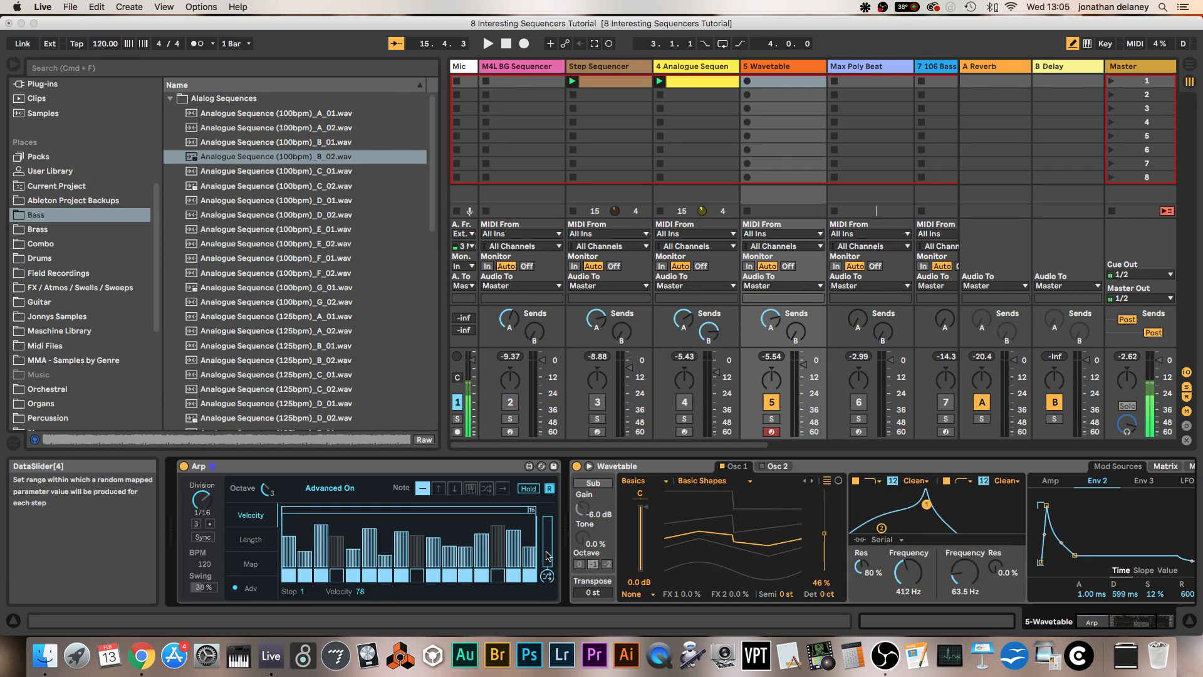
Narrow the random value range of the Arp's velocity lane to a middle band and randomize the step velocities.
left_click_drag(547, 555, 547, 544)
left_click(547, 577)
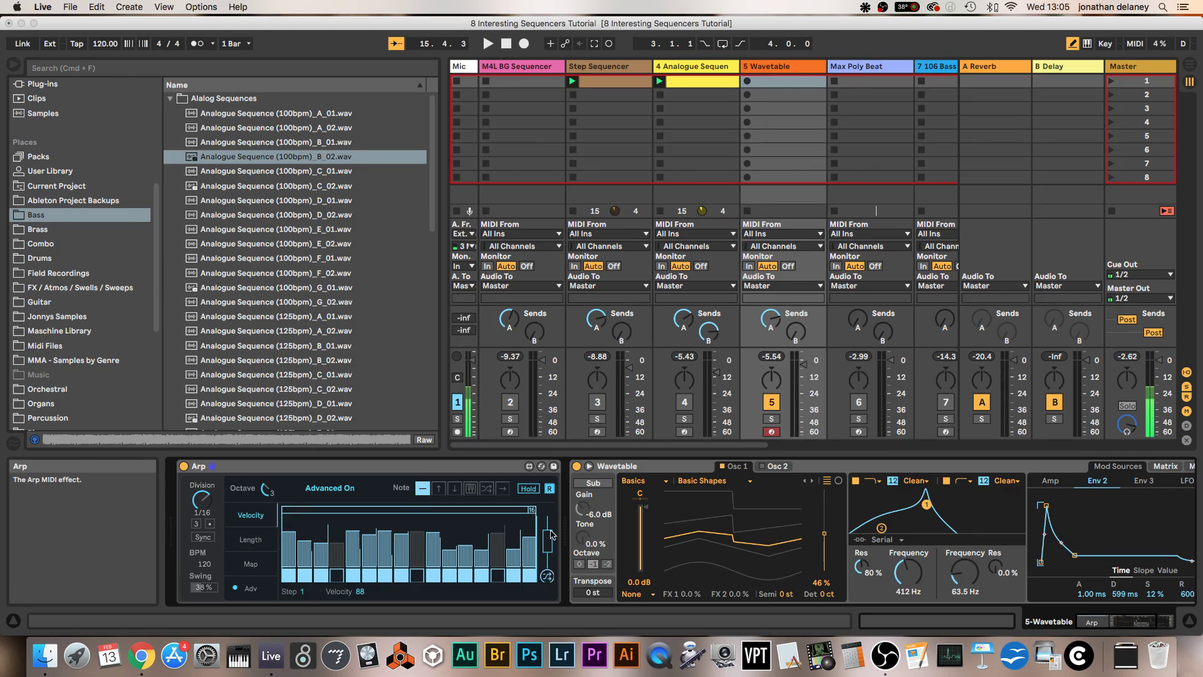
With playback restarted and Hold on, try high and low random velocity ranges, and randomize the Arp's step velocities using a high range.
key("space")
left_click(528, 488)
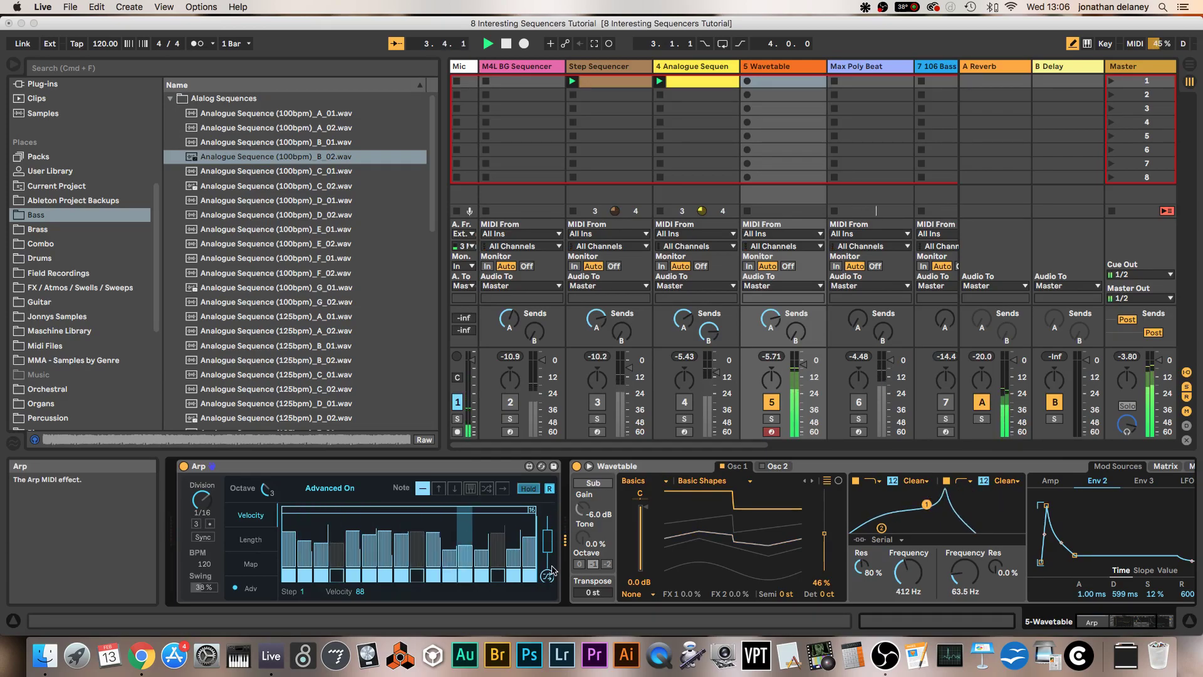
left_click_drag(544, 564, 547, 540)
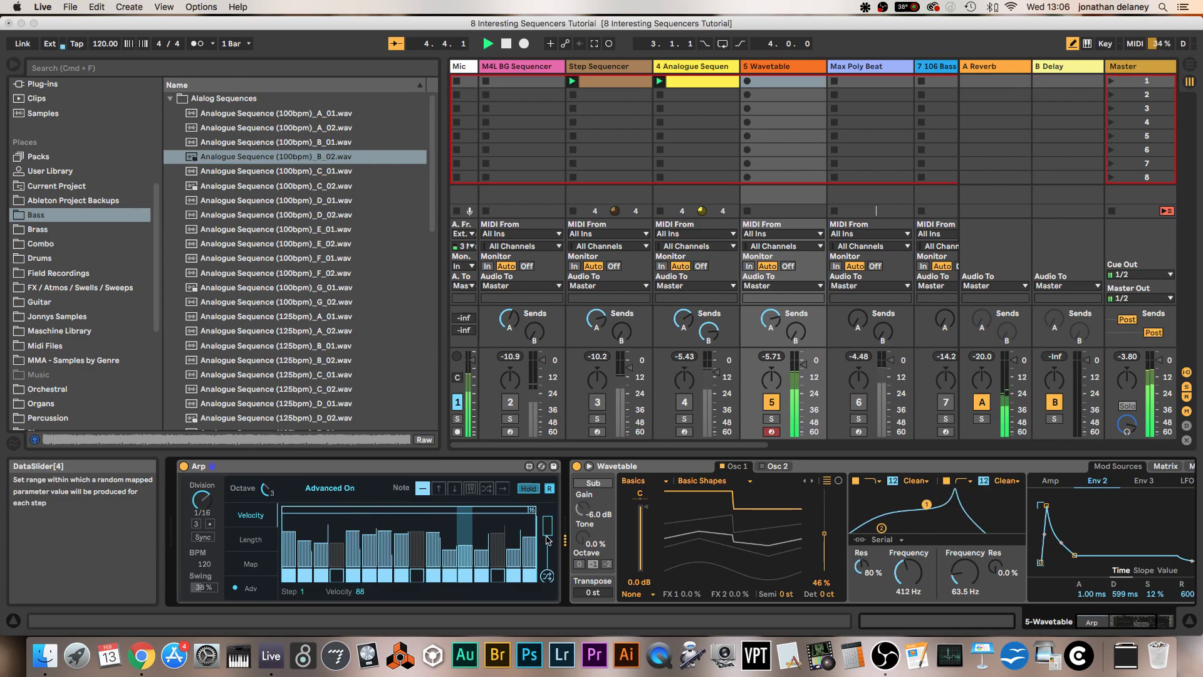
left_click_drag(547, 541, 549, 570)
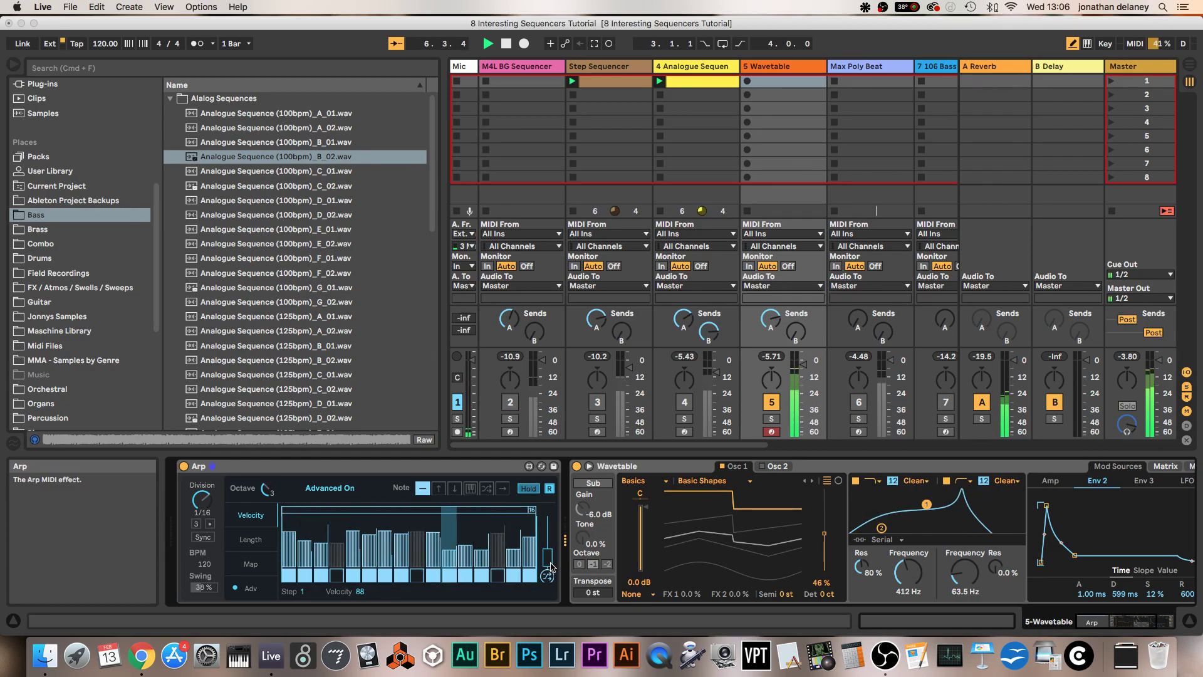
left_click_drag(551, 567, 549, 571)
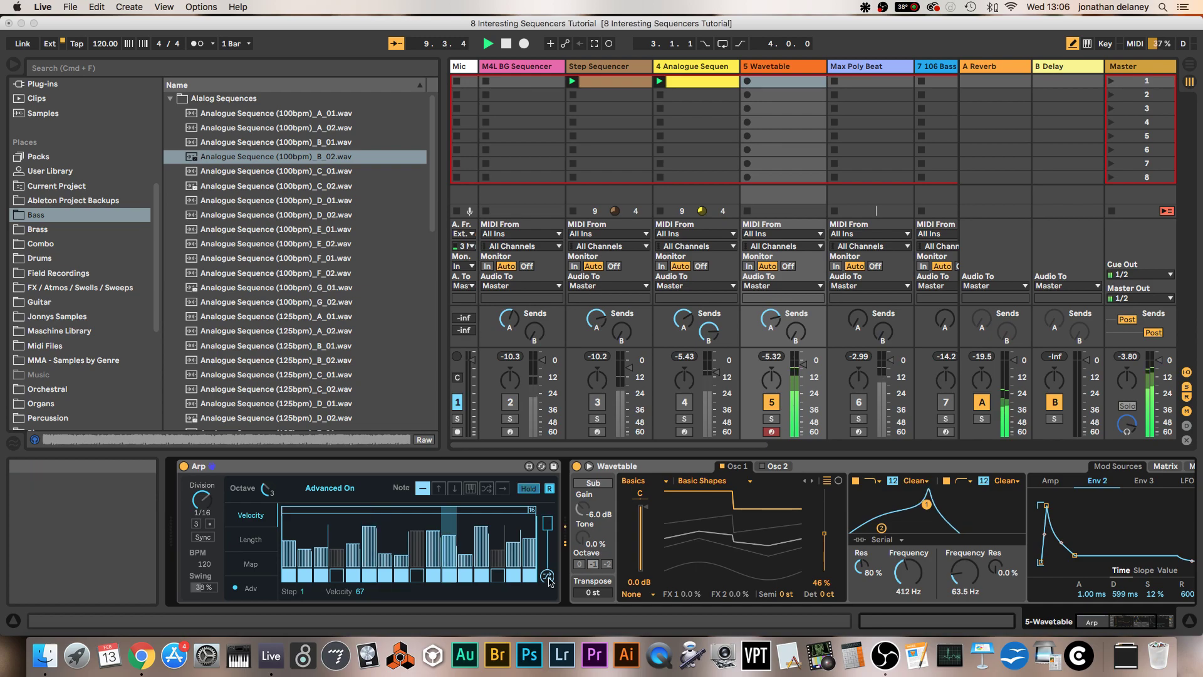
Try different random velocity ranges in the Arp's Velocity lane, and randomize the step velocities within a middle range.
left_click_drag(547, 519, 548, 578)
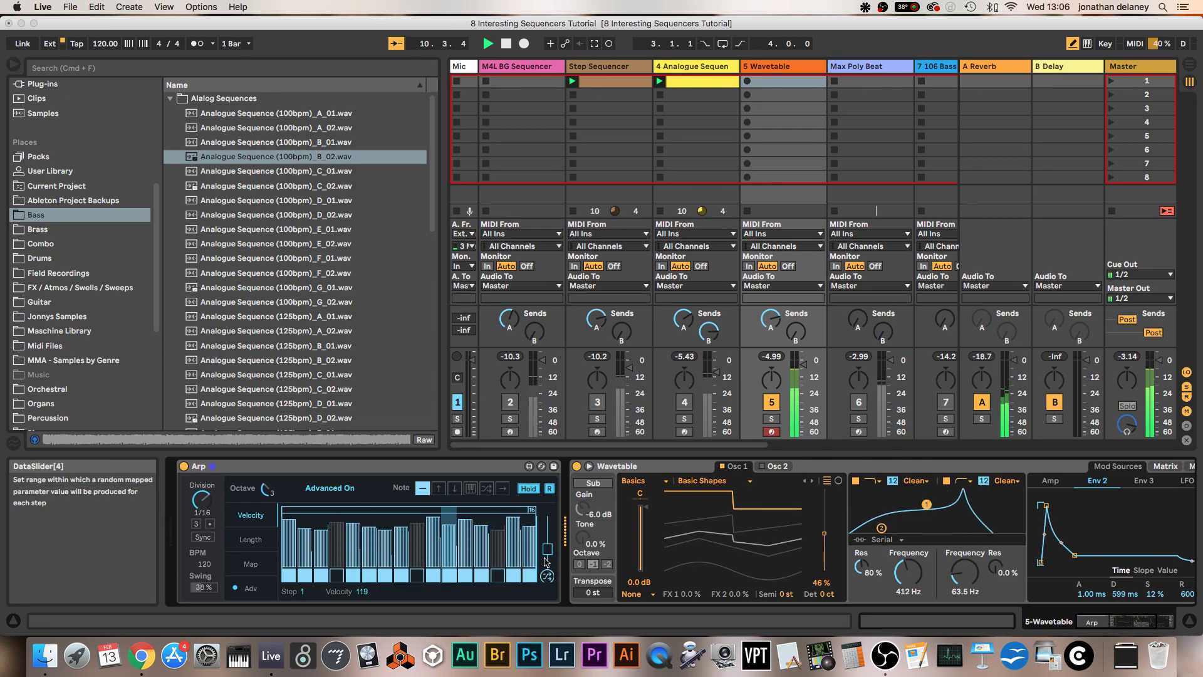
left_click(547, 576)
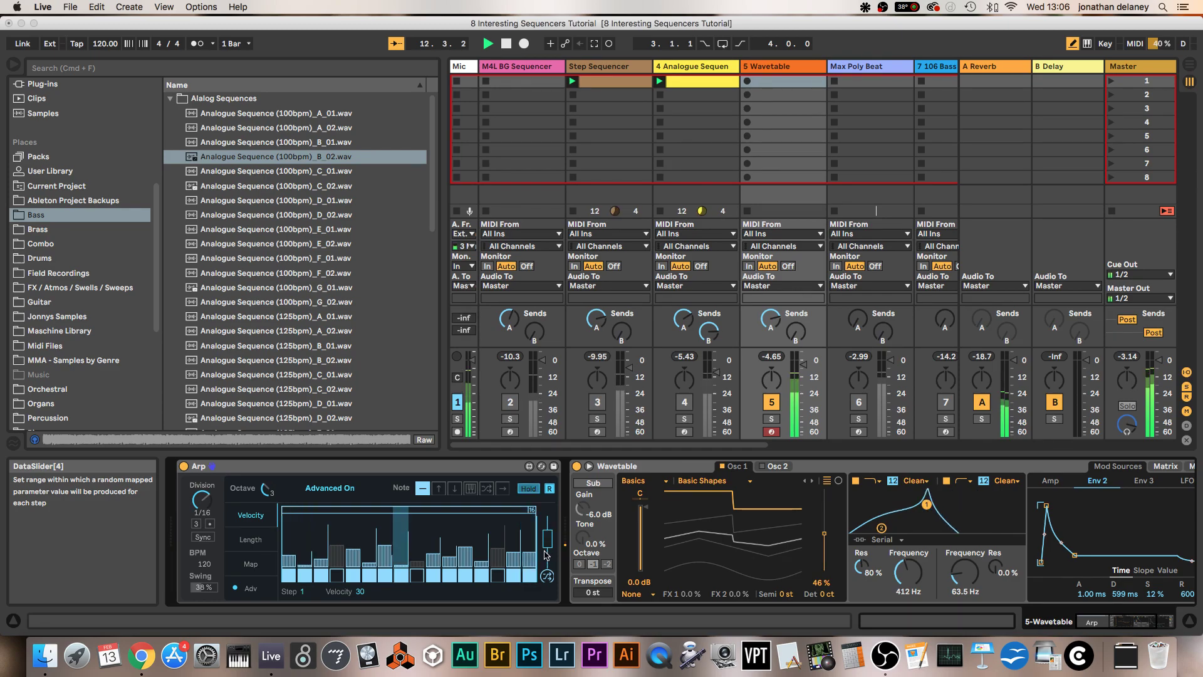
left_click(547, 576)
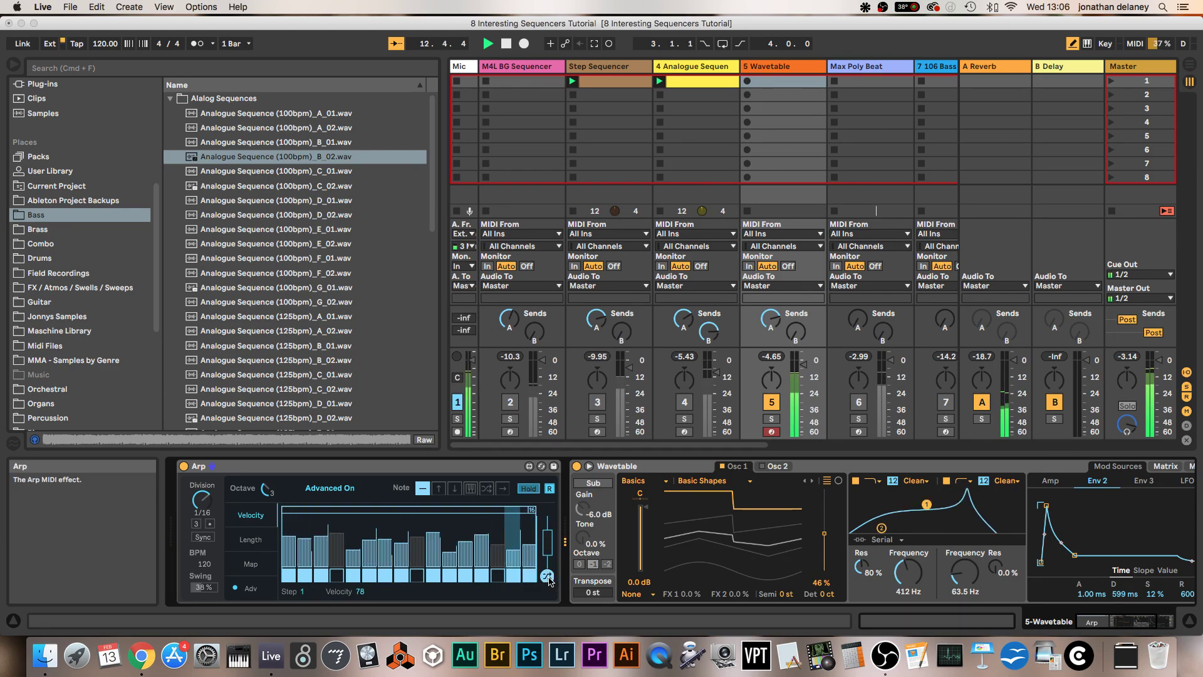
Change which Arp steps are switched on, and try a sequence length of 11 steps before restoring it to 16.
left_click(331, 578)
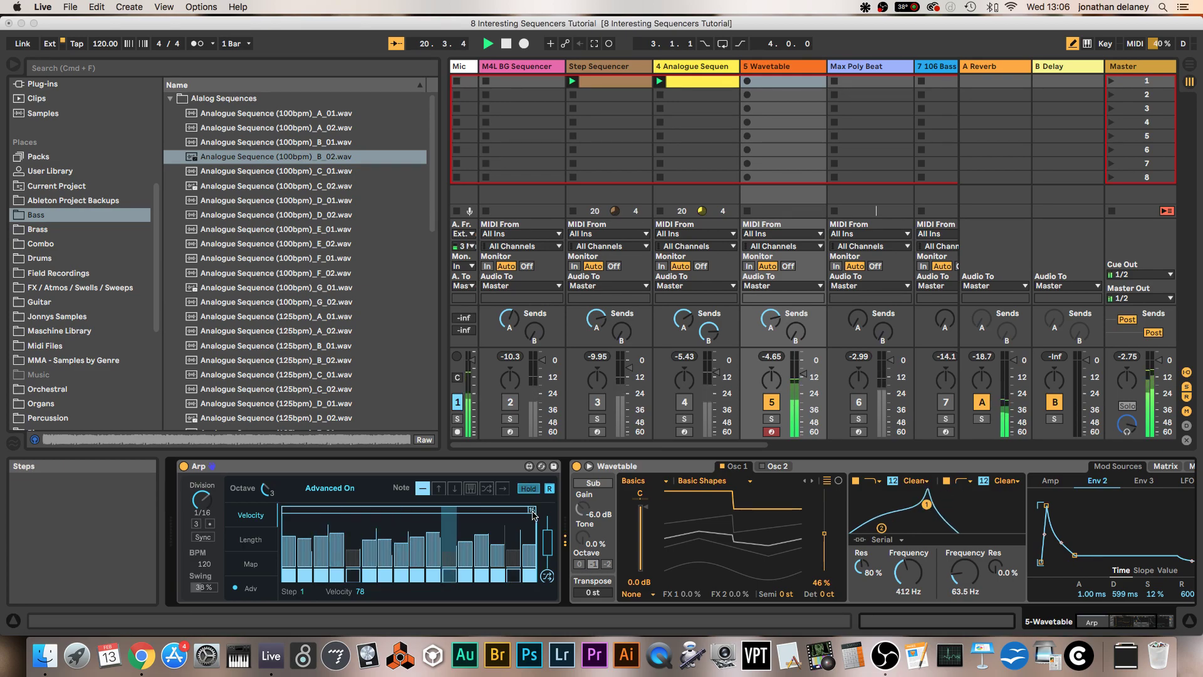
left_click_drag(533, 512, 451, 511)
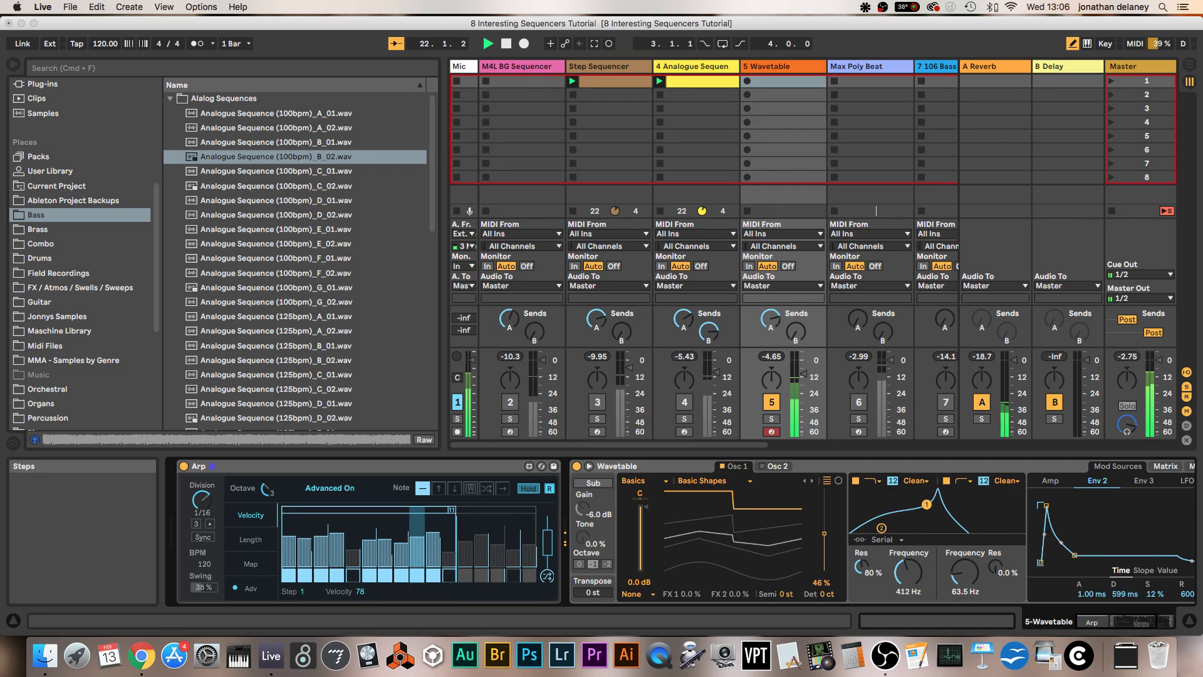
left_click_drag(452, 512, 533, 511)
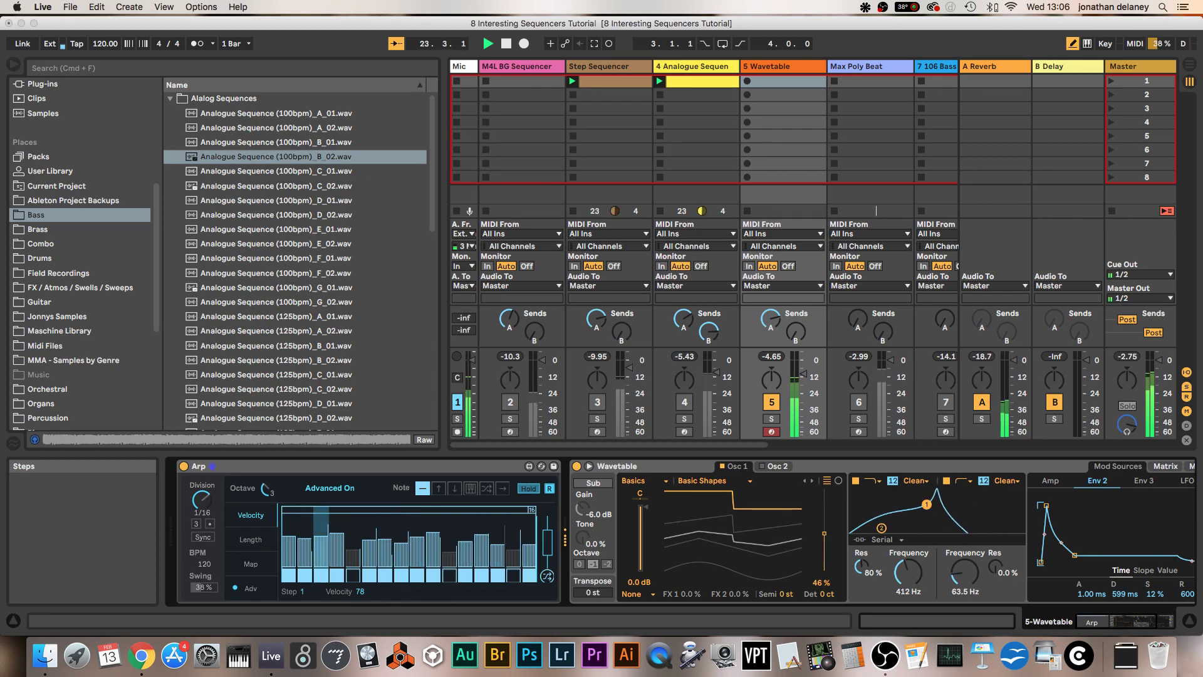
With Wavetable's Amp envelope shown, randomize the Arp's step lengths in a very short range, then in a wider low-to-middle range.
left_click(251, 539)
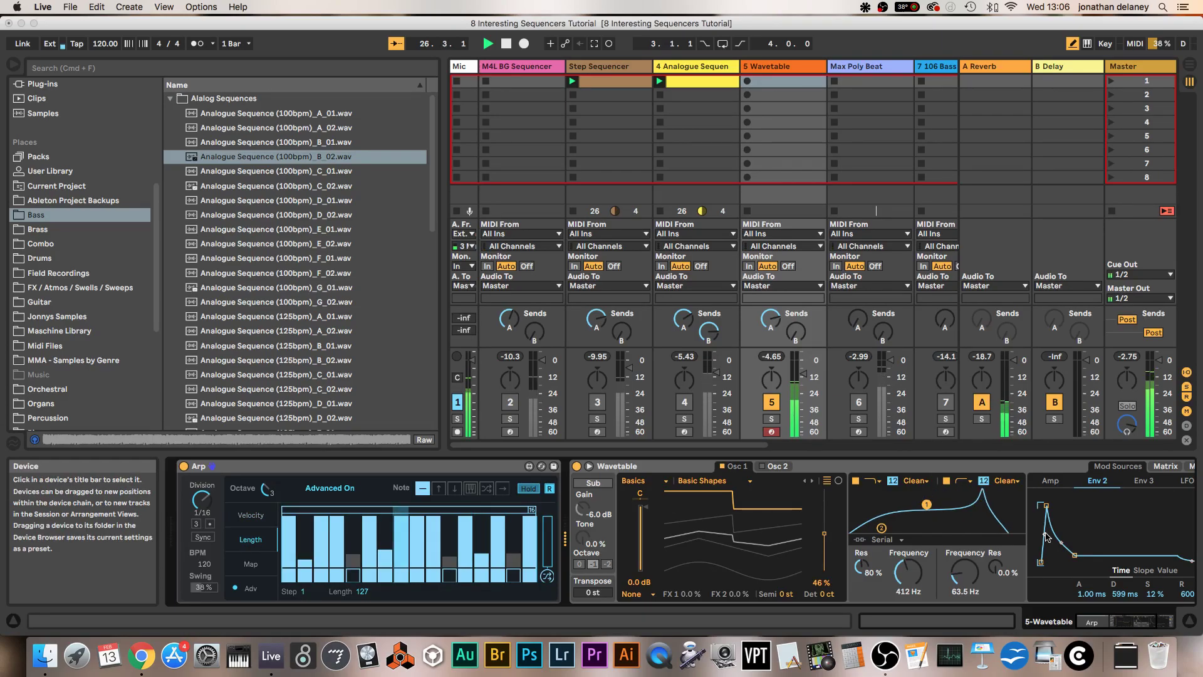
left_click(1050, 480)
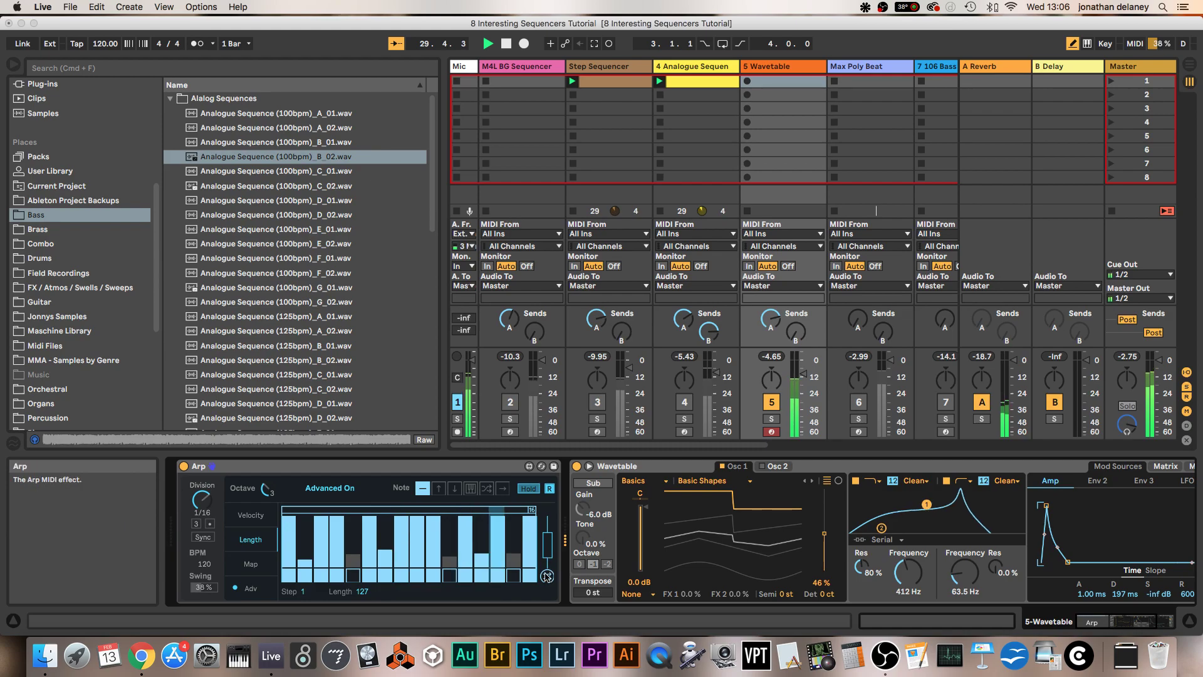
left_click_drag(547, 576, 547, 546)
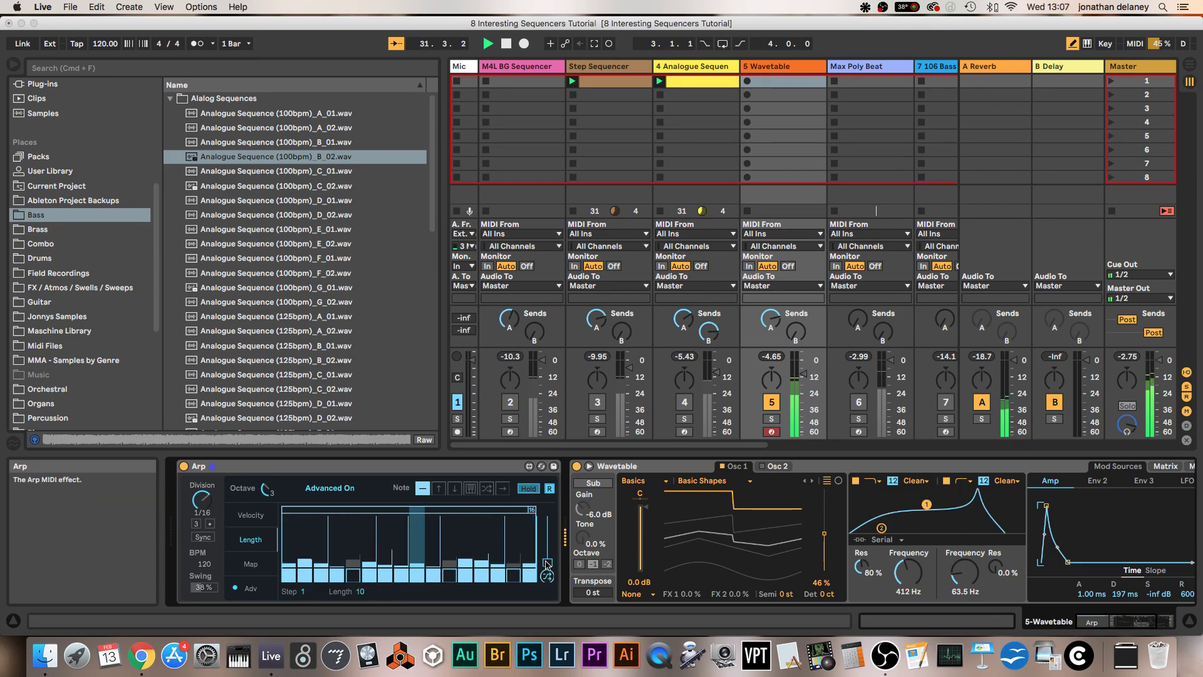
left_click_drag(547, 547, 529, 579)
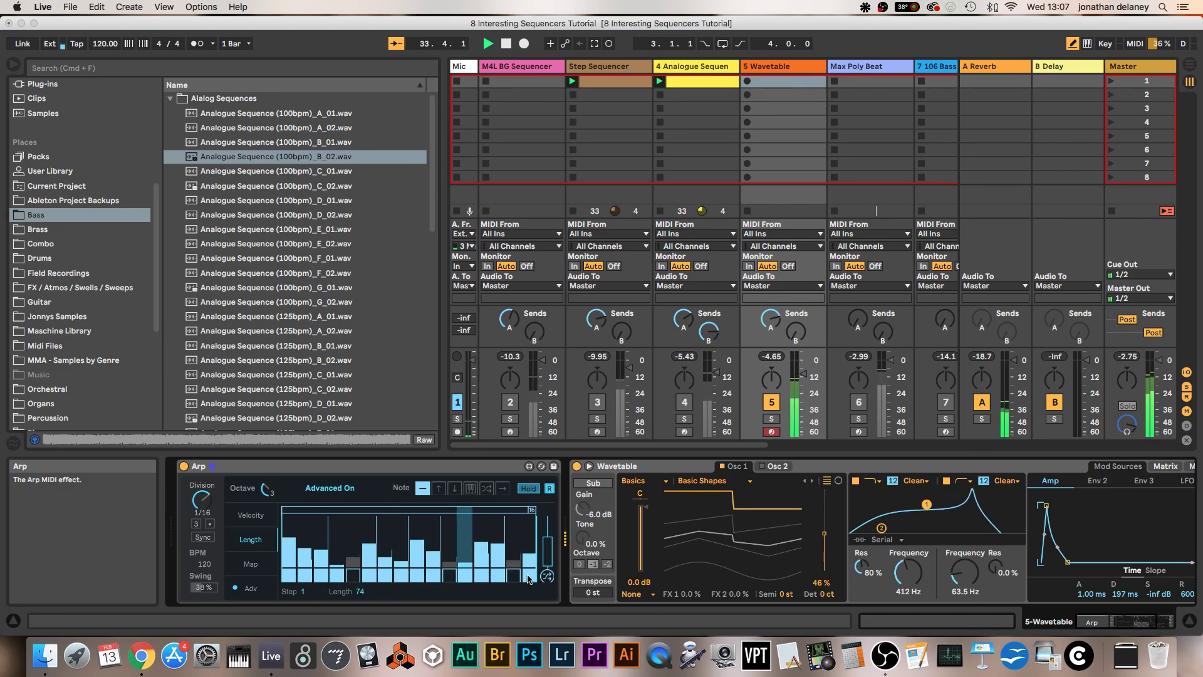
Look at the Arp's Map settings, then show its Adv settings and set Octave to 6.
left_click(250, 563)
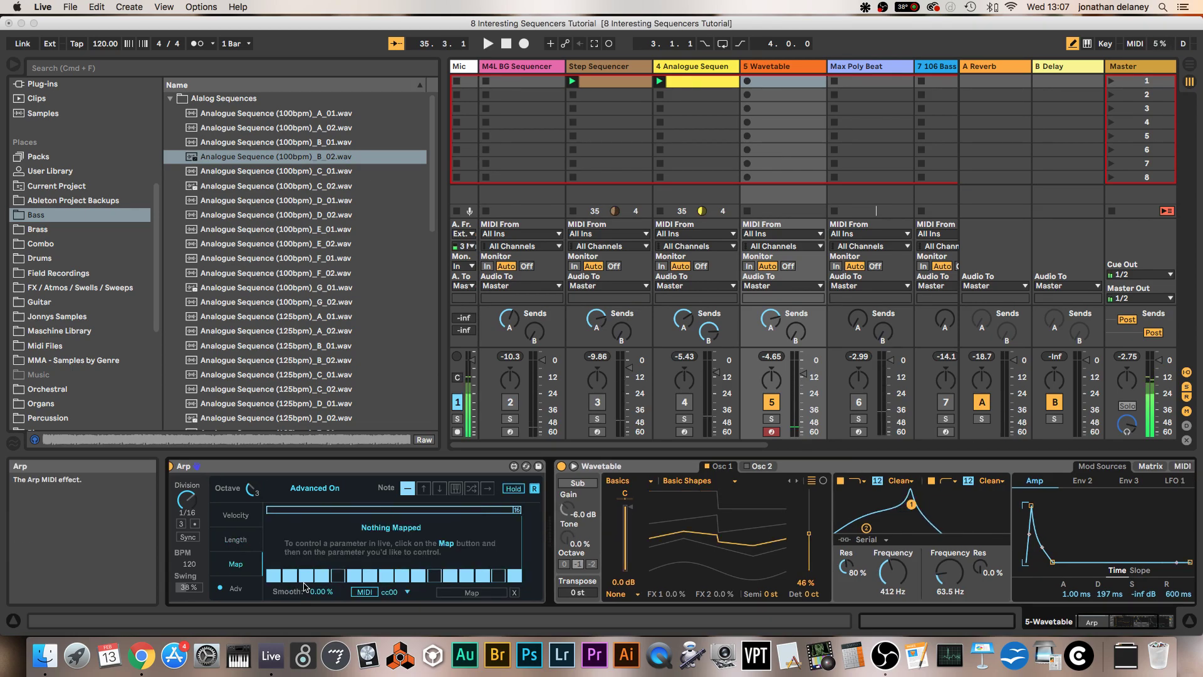
left_click(236, 588)
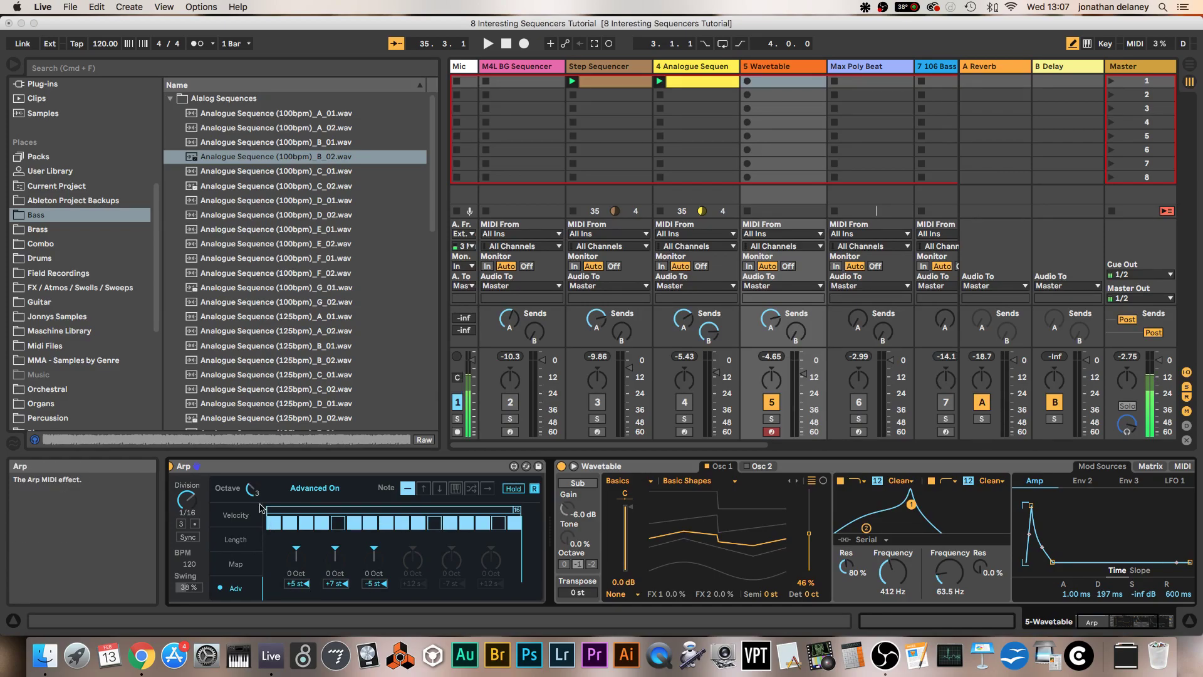
left_click_drag(253, 488, 253, 467)
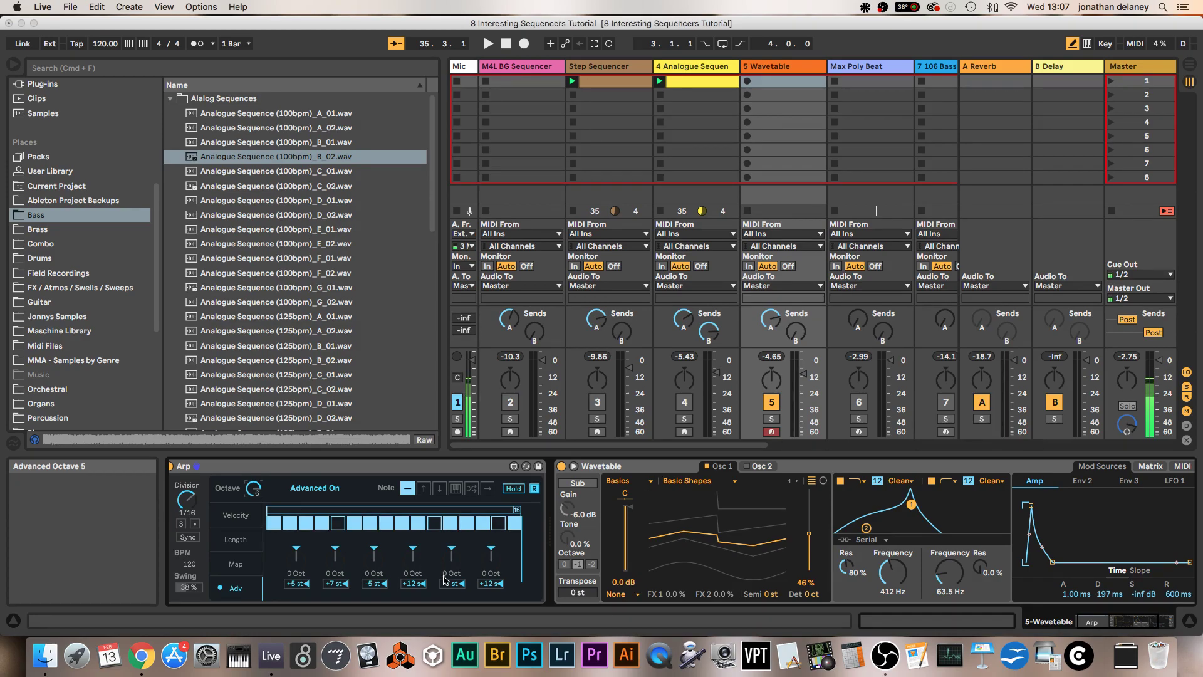
Play the six-octave arpeggio with Hold on while viewing the Velocity lane, and stop playback.
key("space")
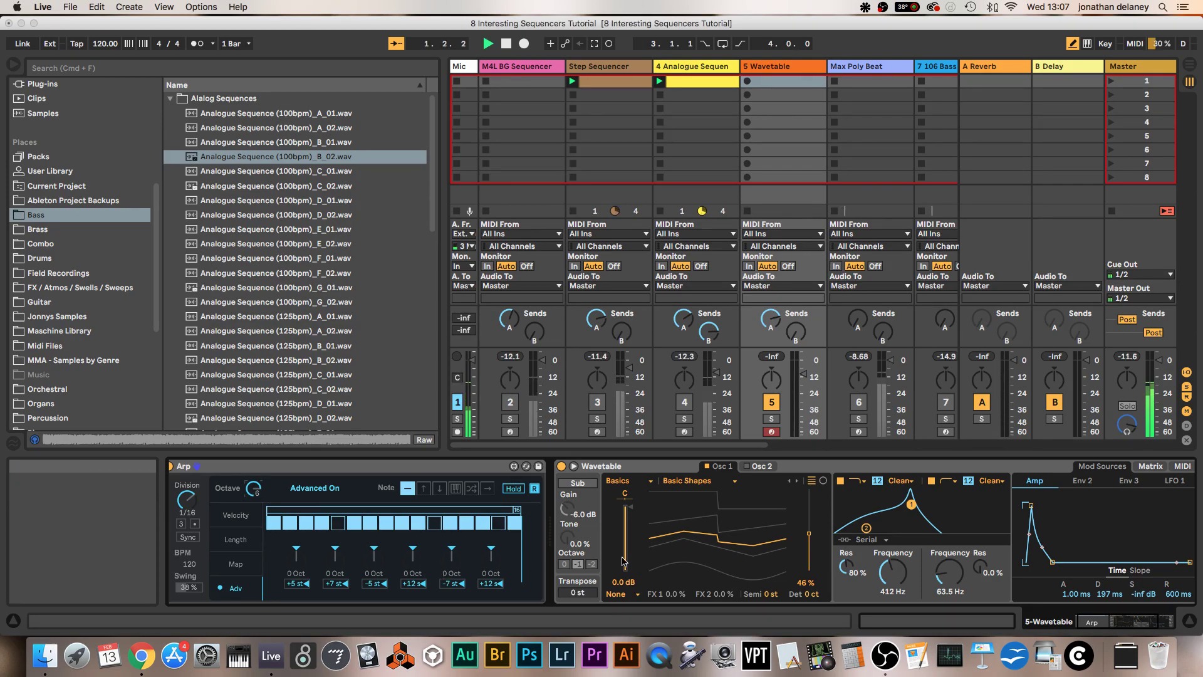
left_click(236, 514)
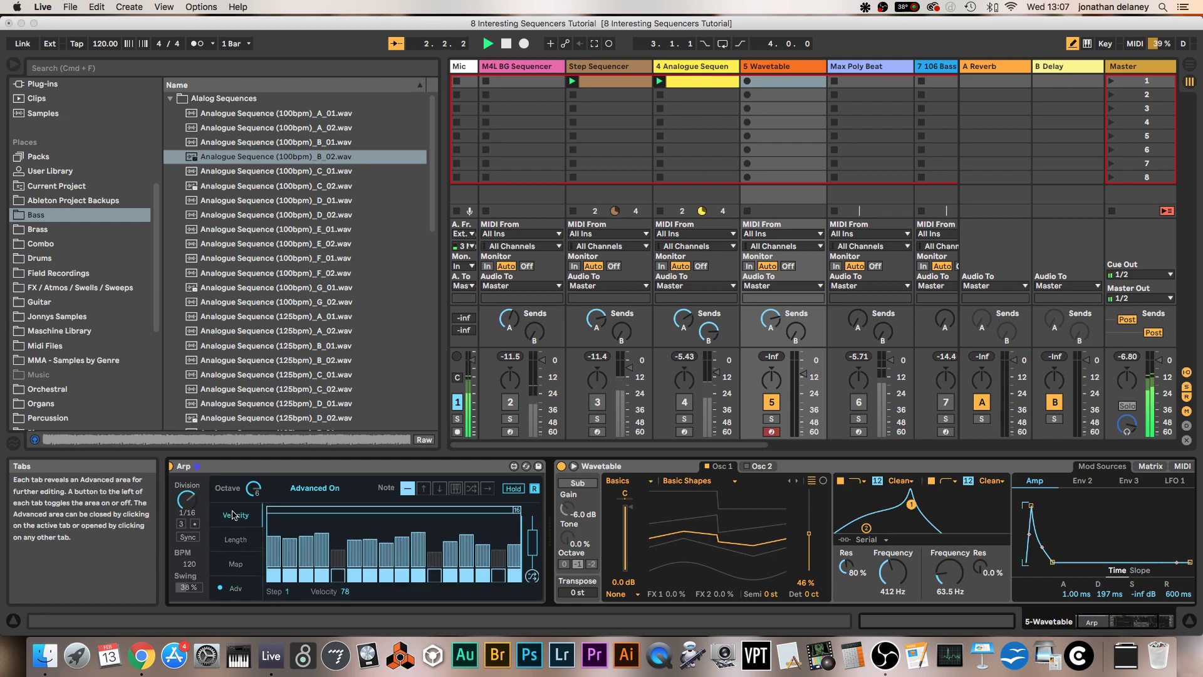
left_click(512, 488)
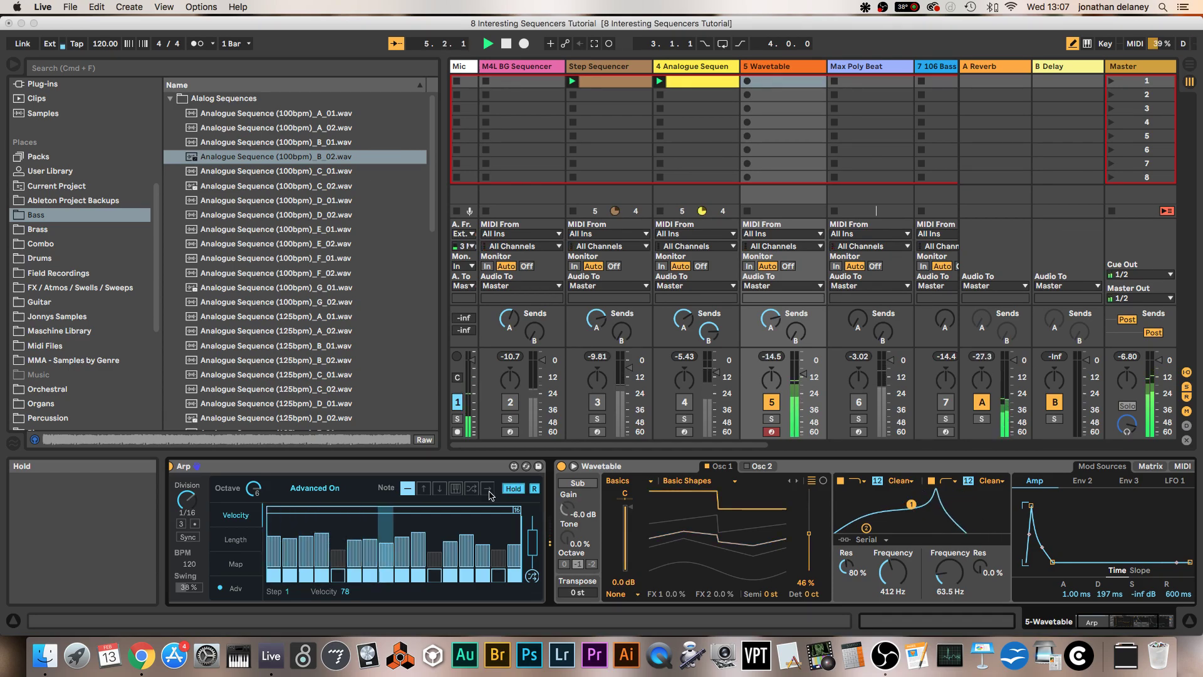
key("space")
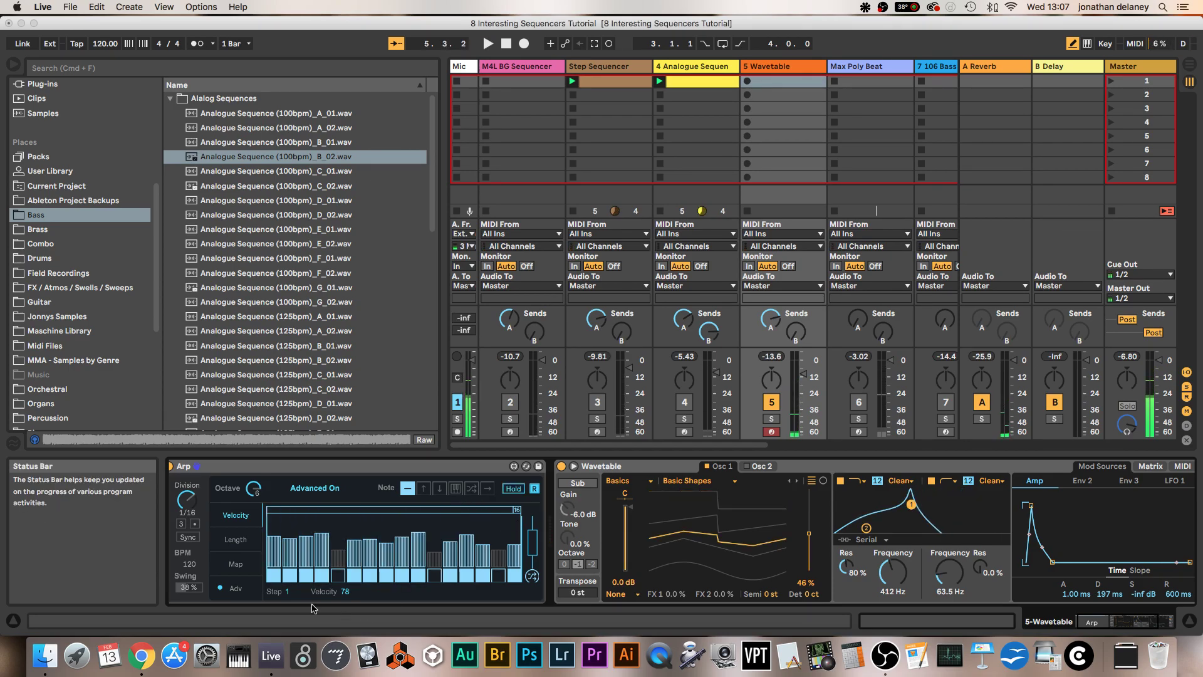
Show the Arp's Adv settings, restart playback with Hold on, and turn on Wavetable's Sub oscillator.
left_click(236, 588)
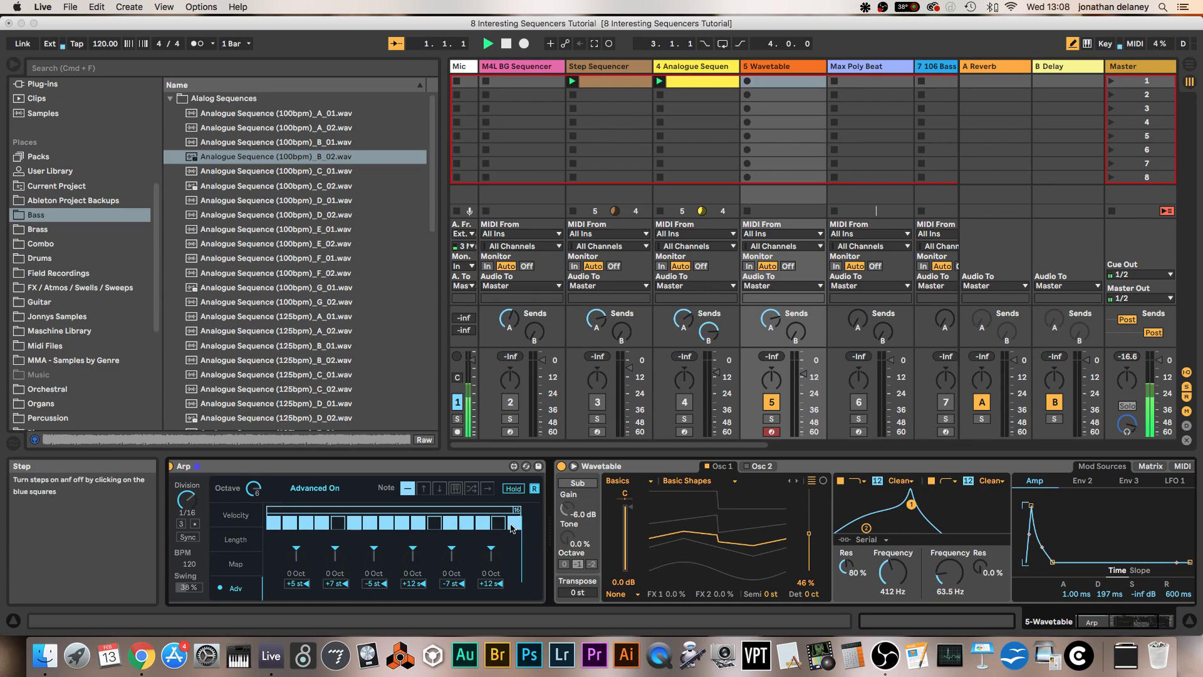
key("space")
left_click(513, 488)
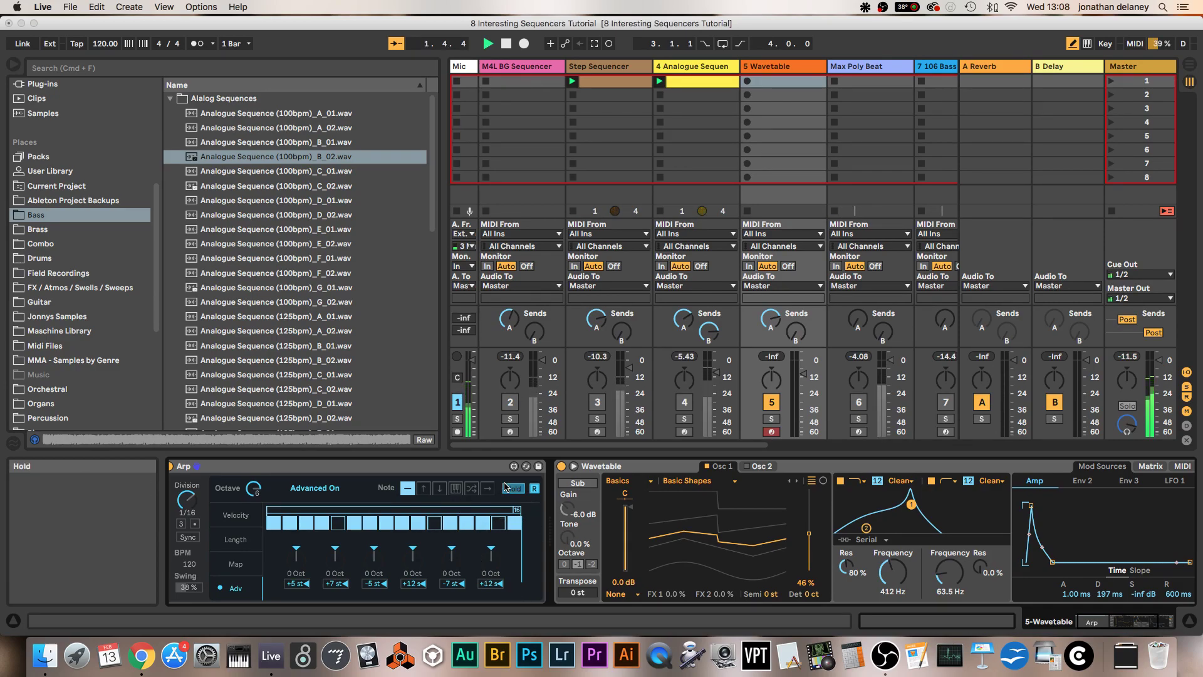
left_click(568, 484)
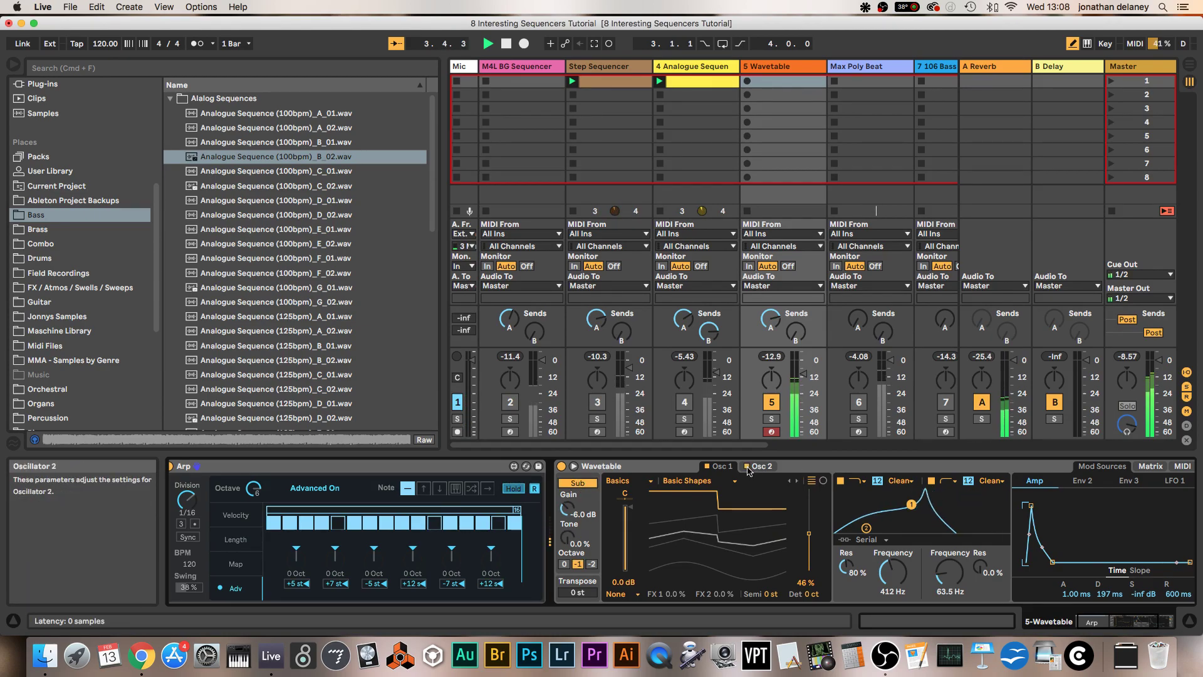
Try Wavetable's Oscillator 2 at a 55% wavetable position, then switch off both Osc 2 and Osc 1.
left_click(759, 466)
left_click_drag(808, 570, 808, 525)
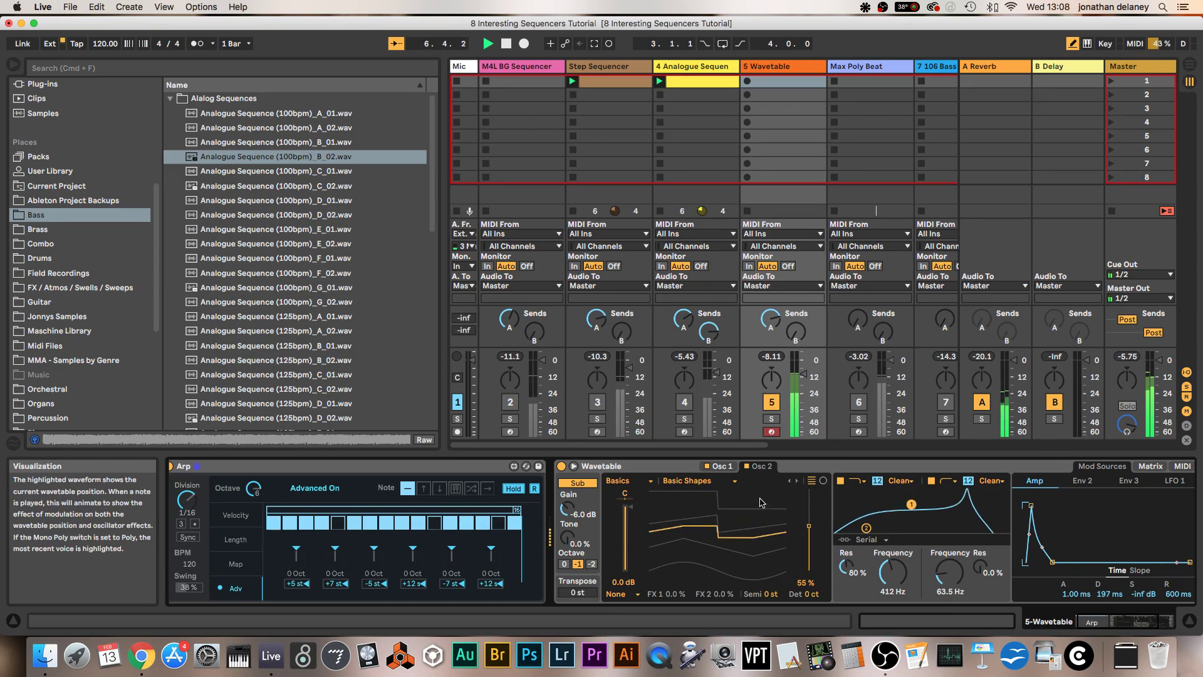
left_click(746, 466)
left_click(707, 466)
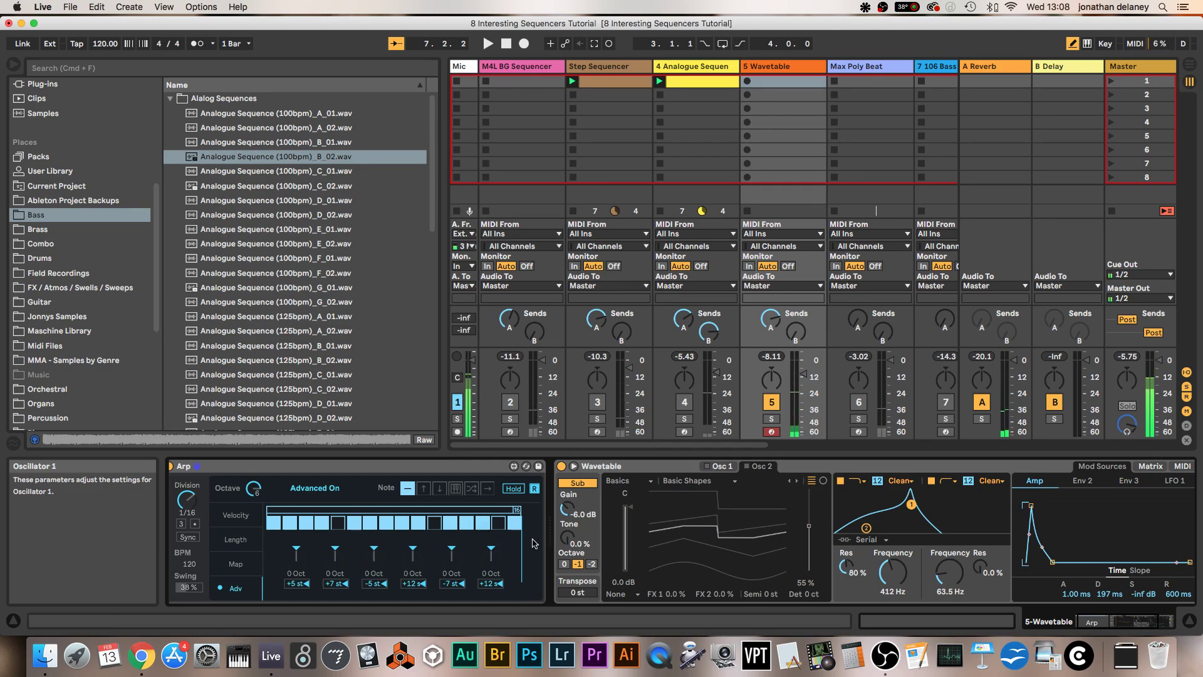
Turn on Hold in the Wavetable track's Arp and set its Division to 1/8.
left_click(446, 468)
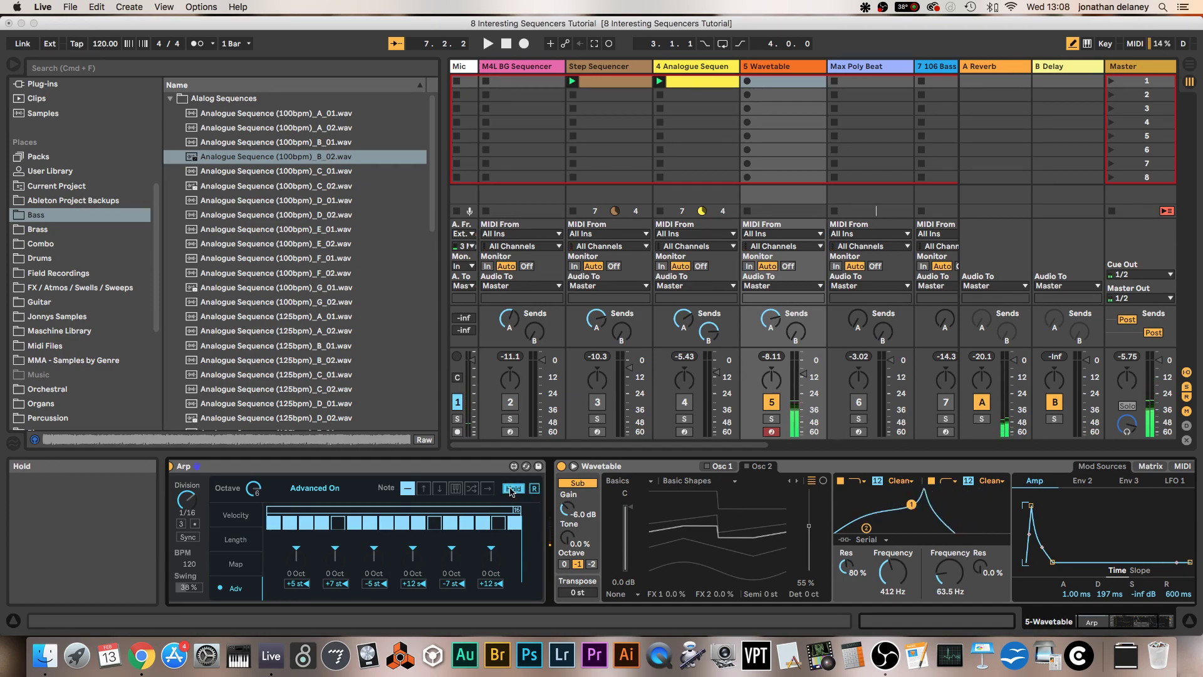
left_click(513, 488)
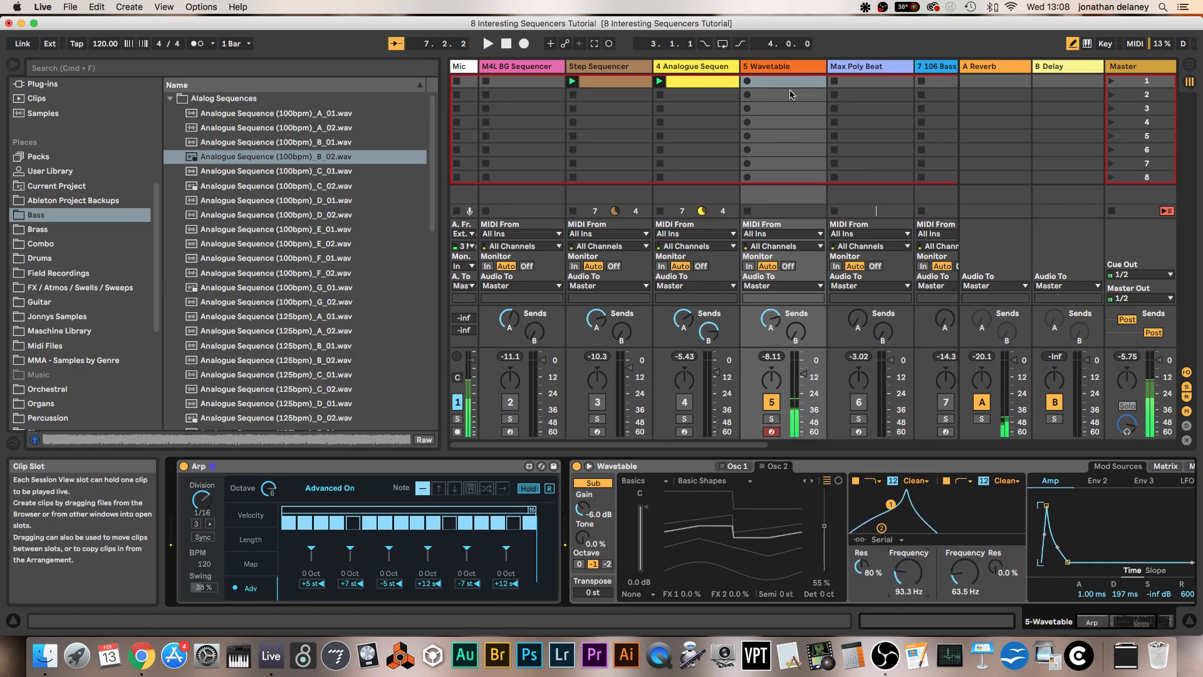
left_click(784, 68)
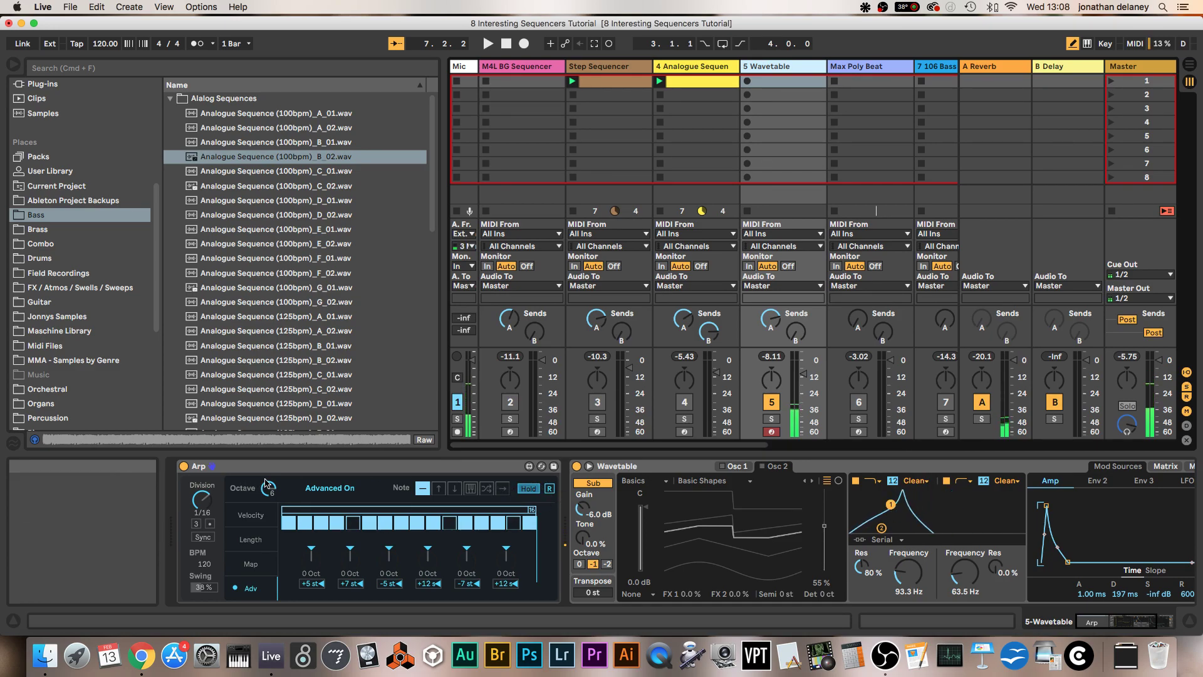
left_click(207, 504)
left_click_drag(198, 504, 198, 533)
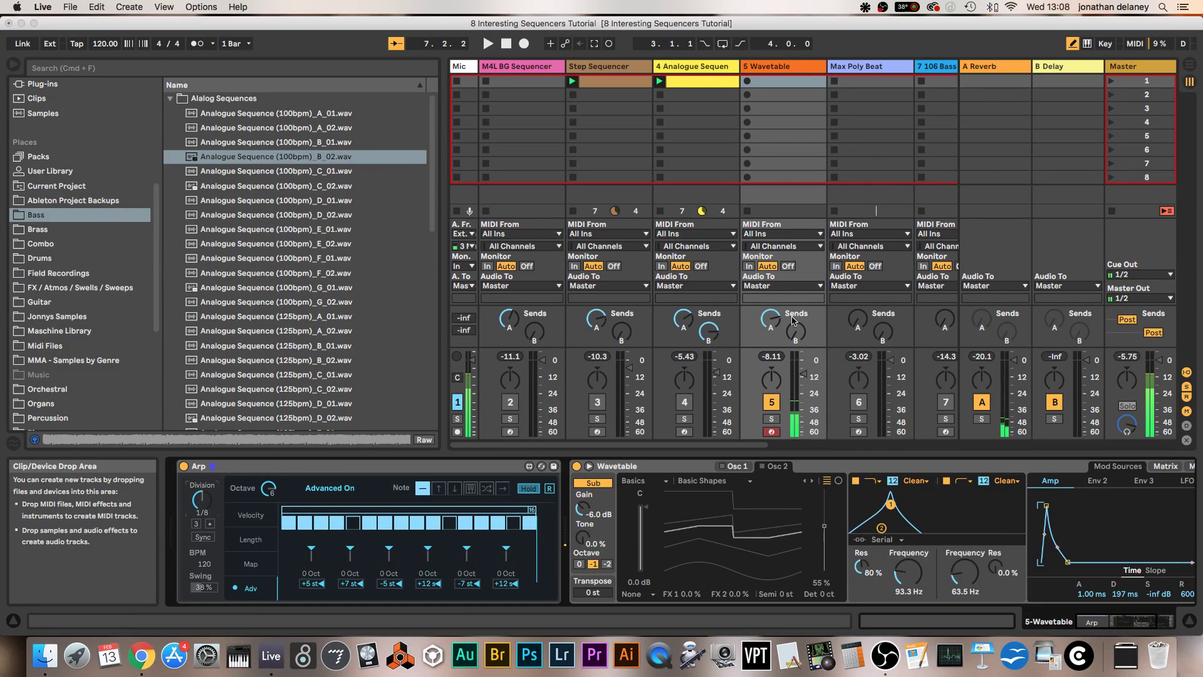
Select and activate the Max Poly Beat track, and hide the browser.
left_click(869, 66)
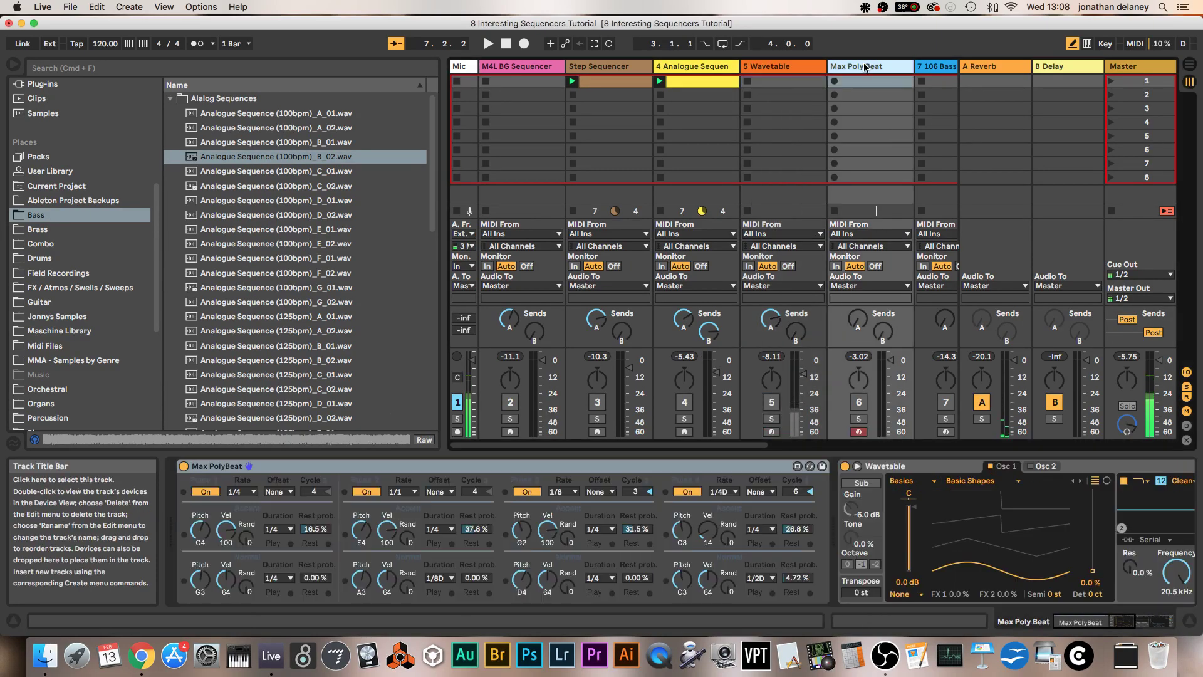
left_click(858, 402)
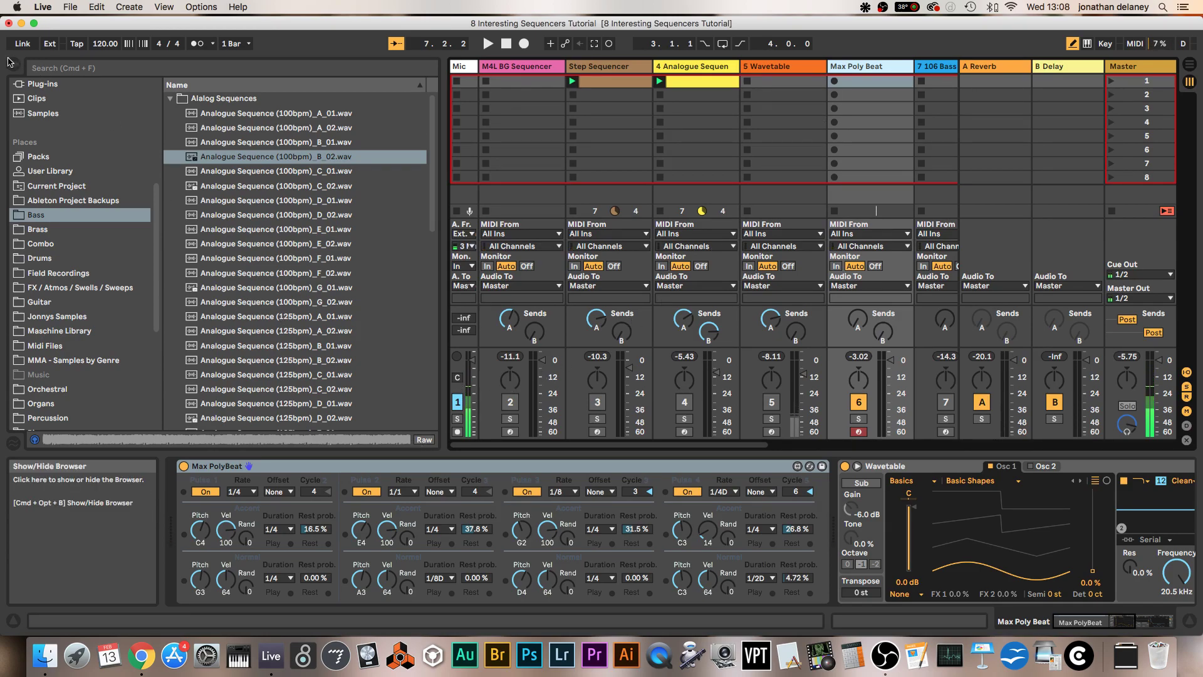
left_click(13, 64)
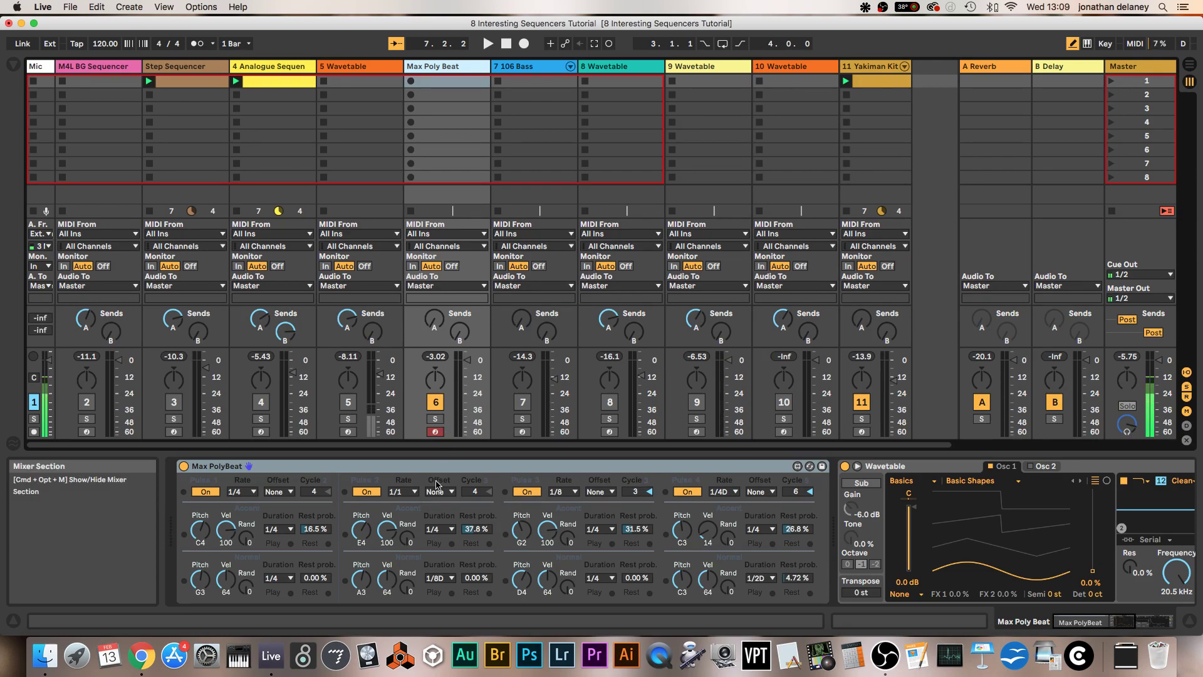
Switch off all four pattern voices in Max PolyBeat.
left_click(369, 494)
left_click(519, 493)
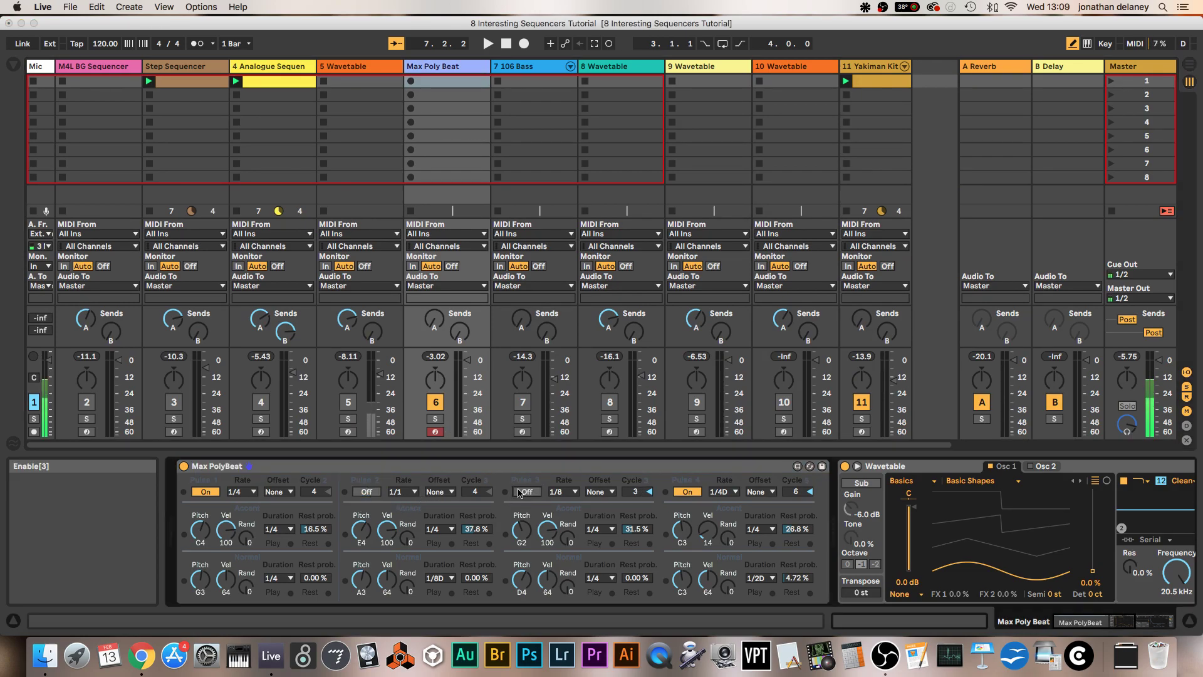
left_click(700, 492)
left_click(219, 491)
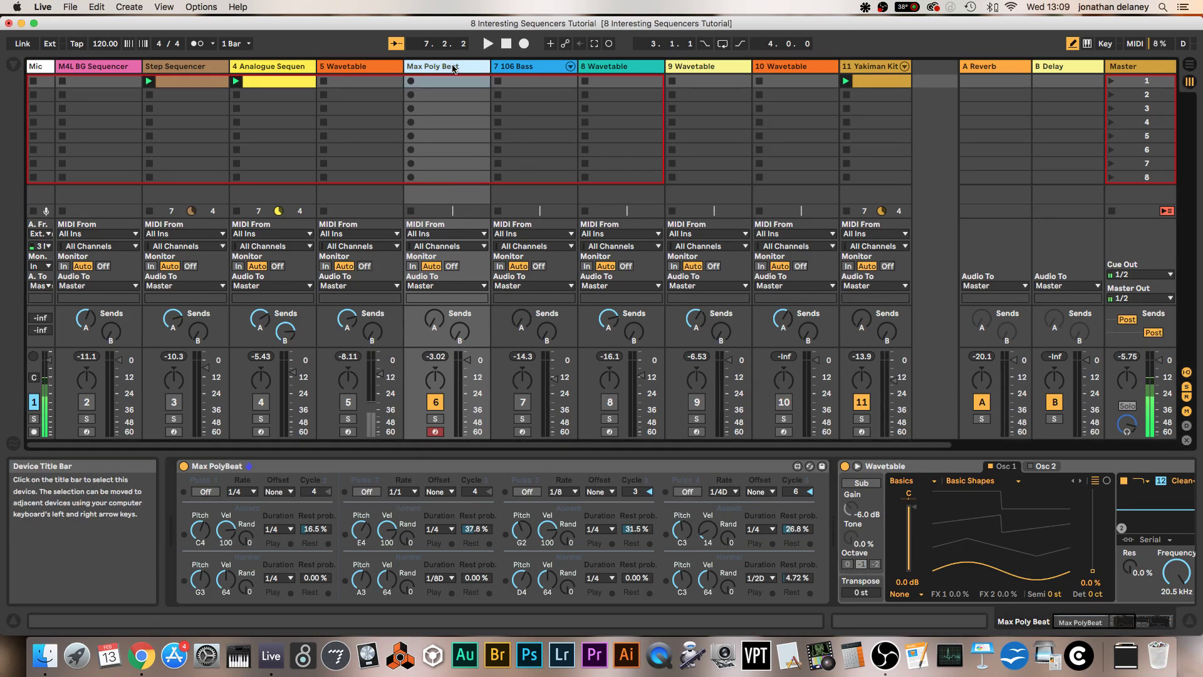
Switch on Max PolyBeat's first voice with the 1/4 rate during playback, then replay it with the metronome enabled.
key("space")
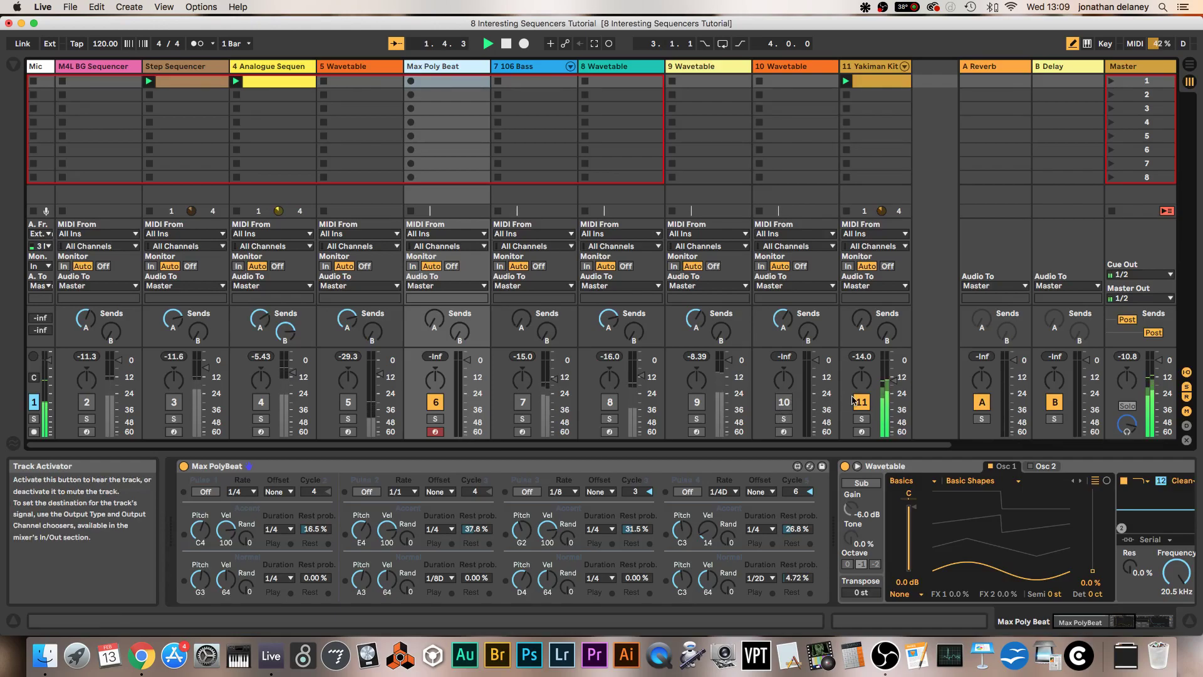
left_click(205, 492)
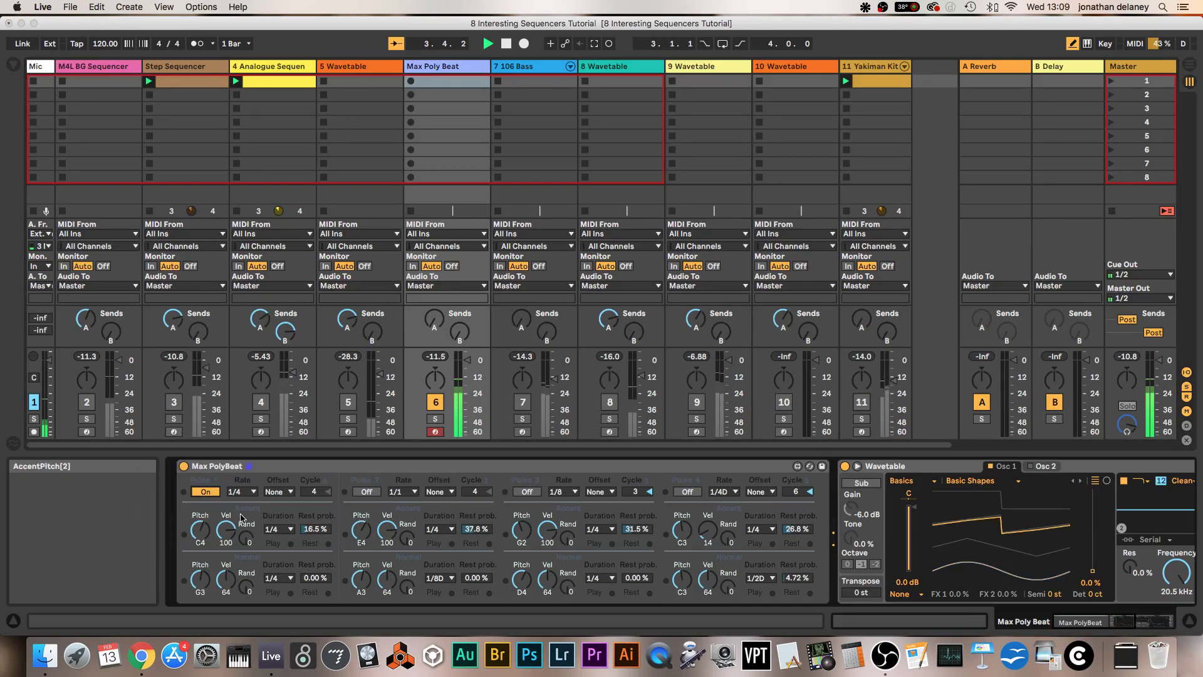
key("space")
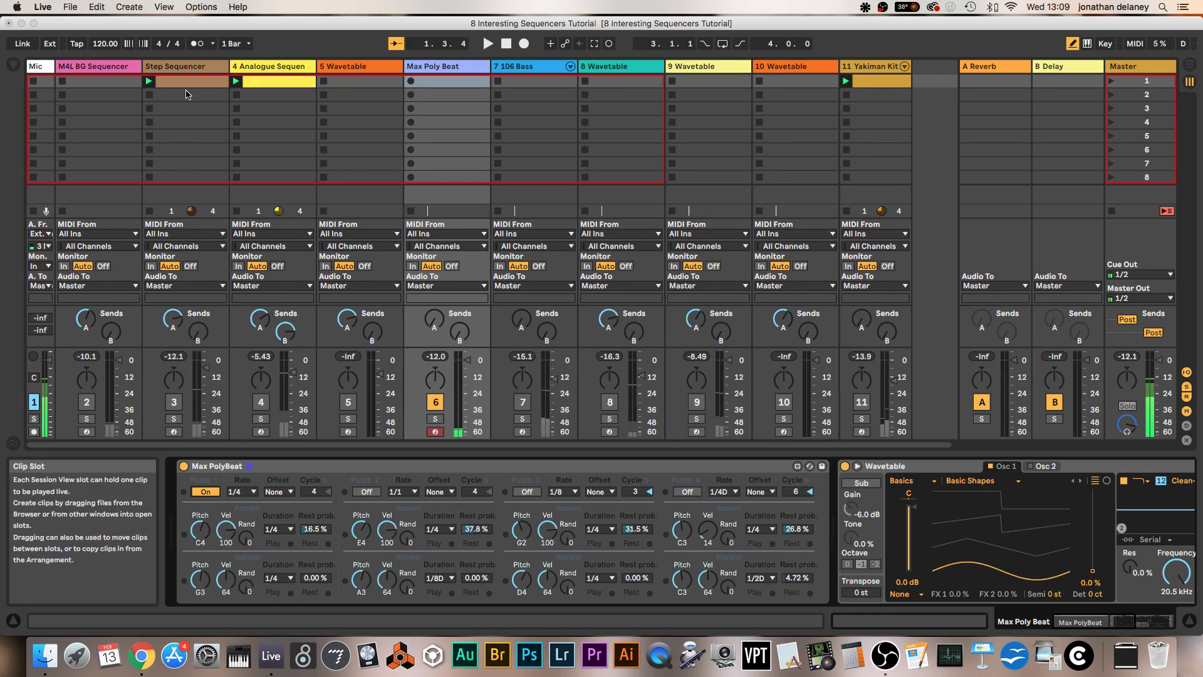
left_click(197, 44)
key("space")
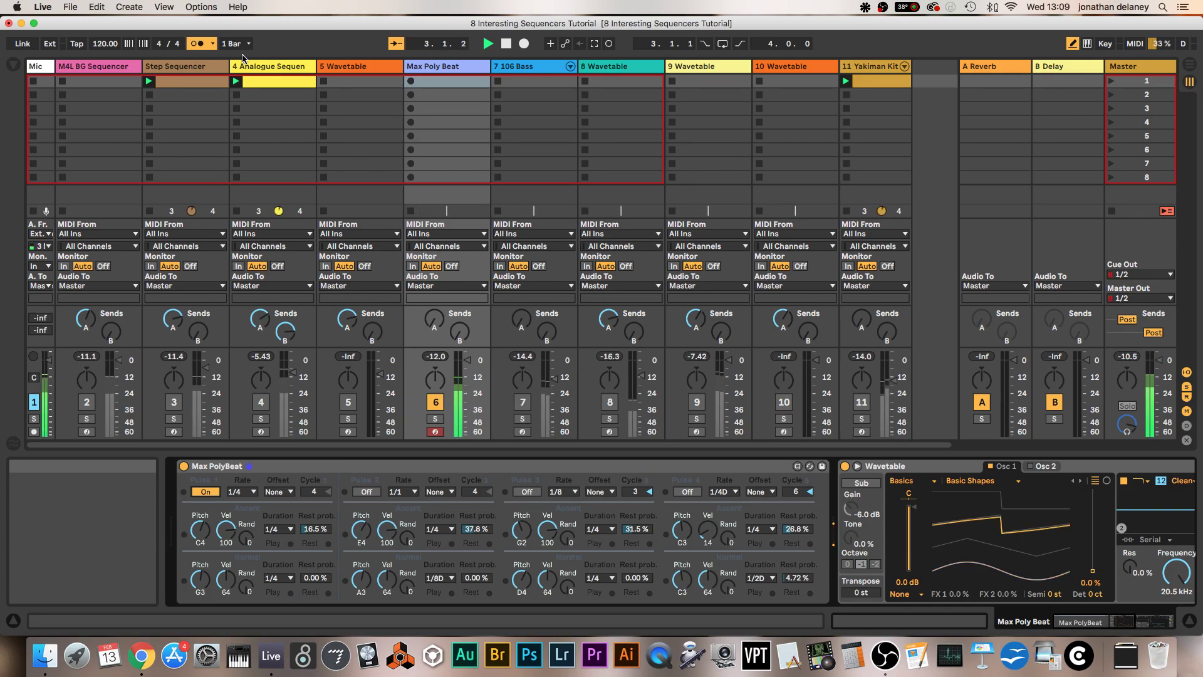
Try Max PolyBeat's first voice at the 1/8 rate and play it back briefly with the metronome on.
left_click(202, 45)
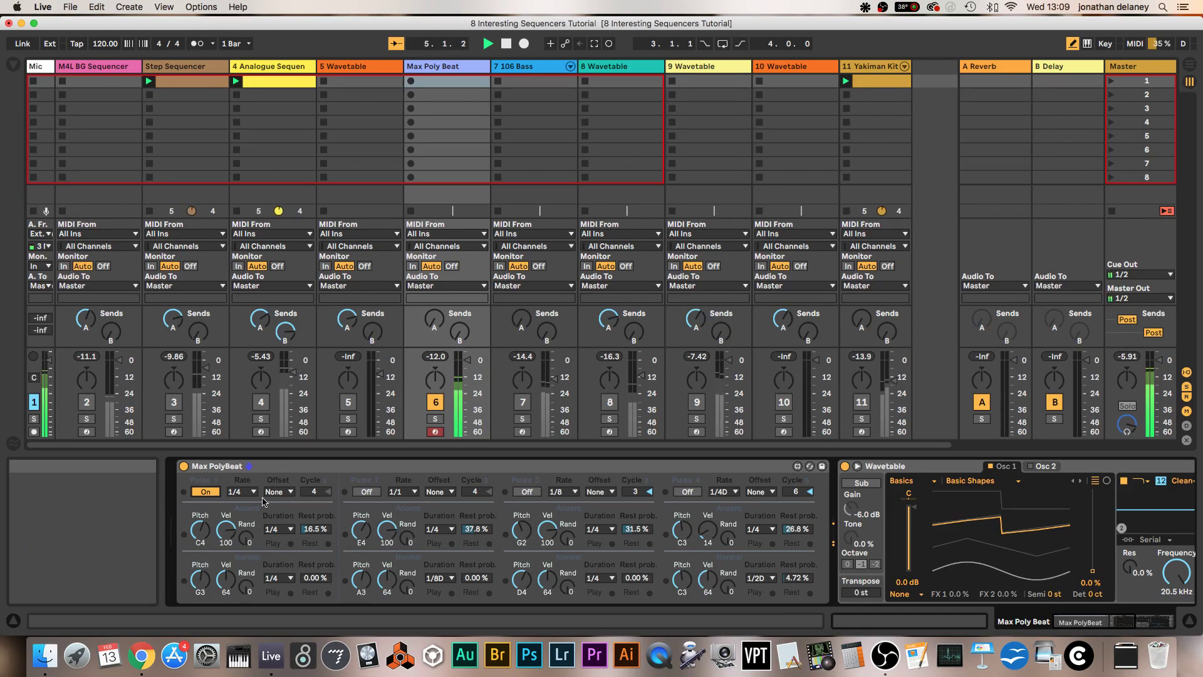
left_click(253, 492)
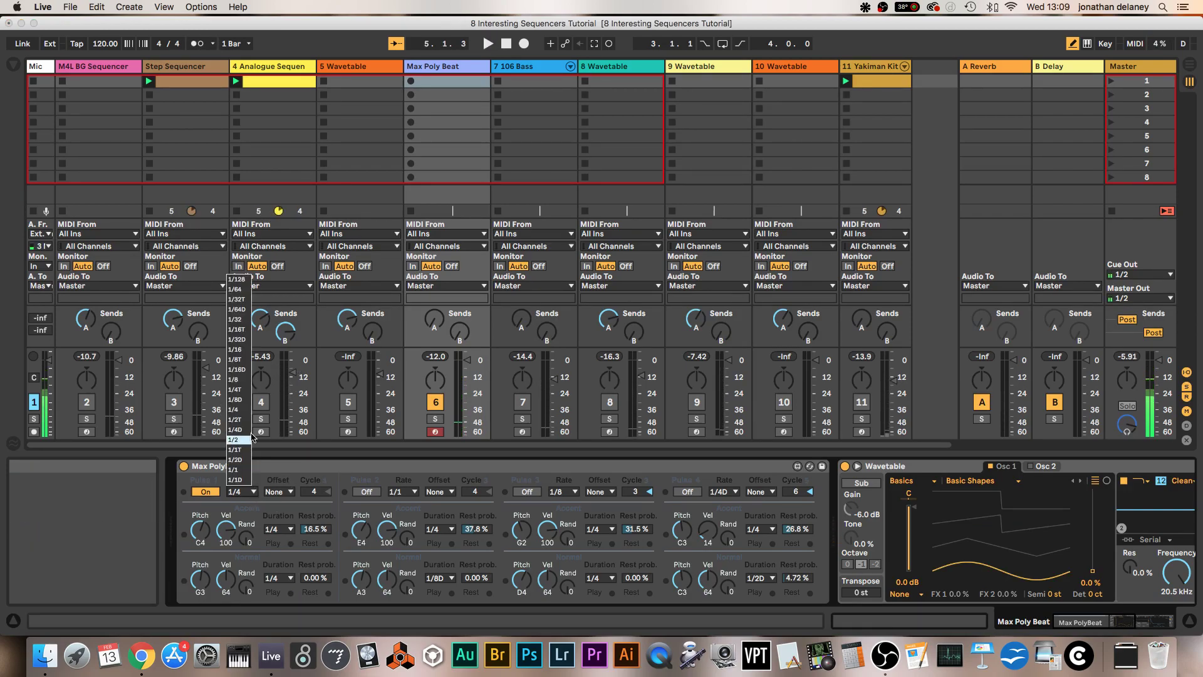
left_click(252, 379)
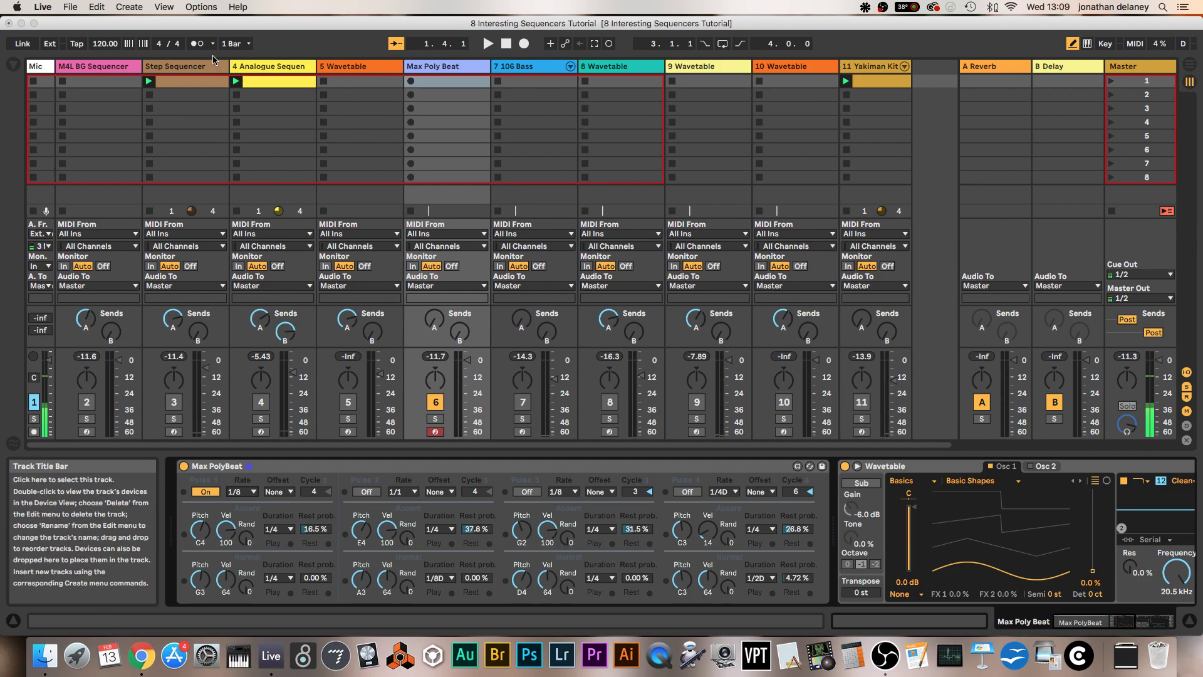
left_click(198, 43)
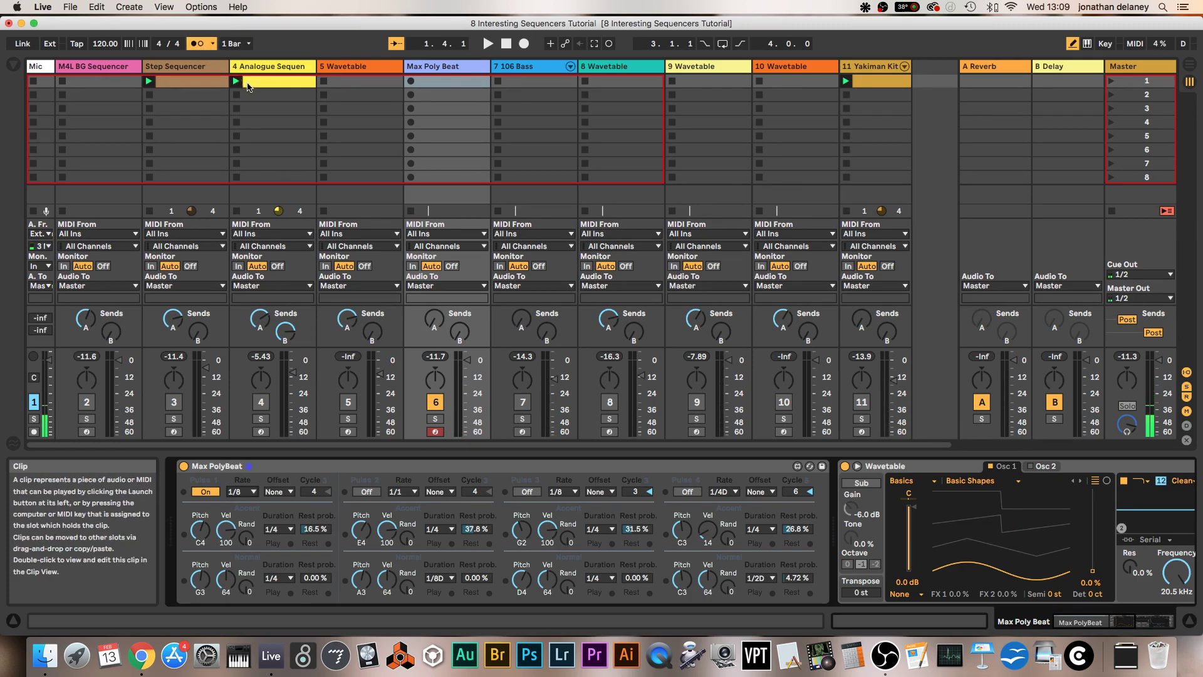
key("space")
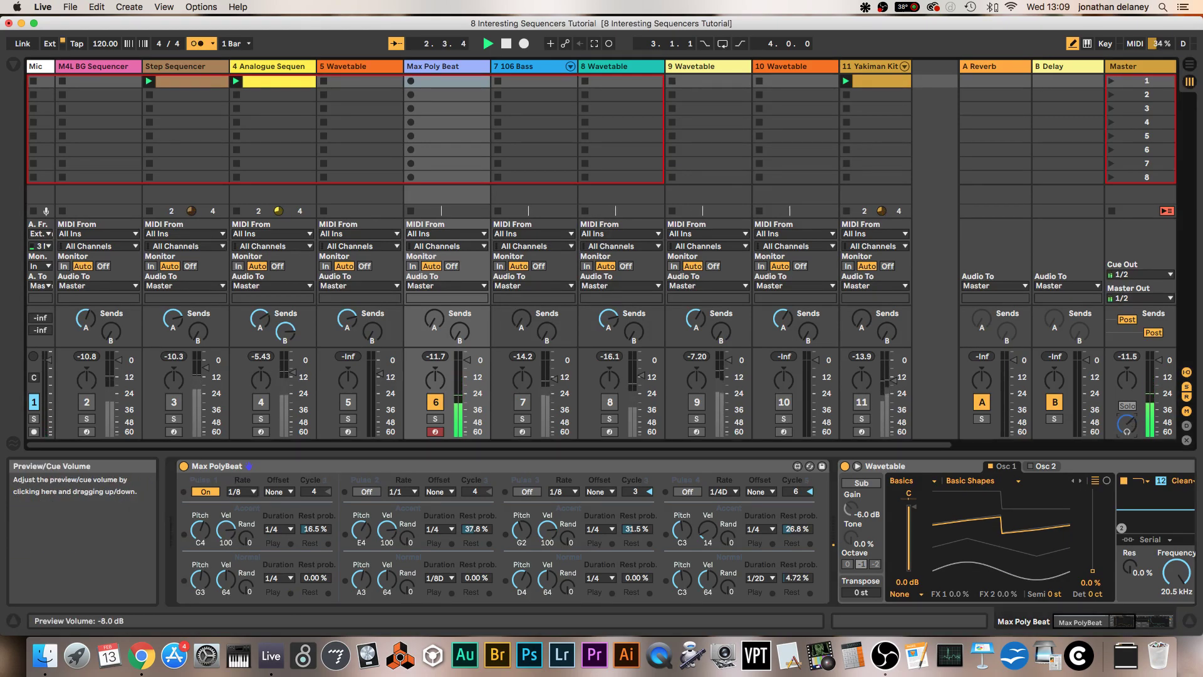
key("space")
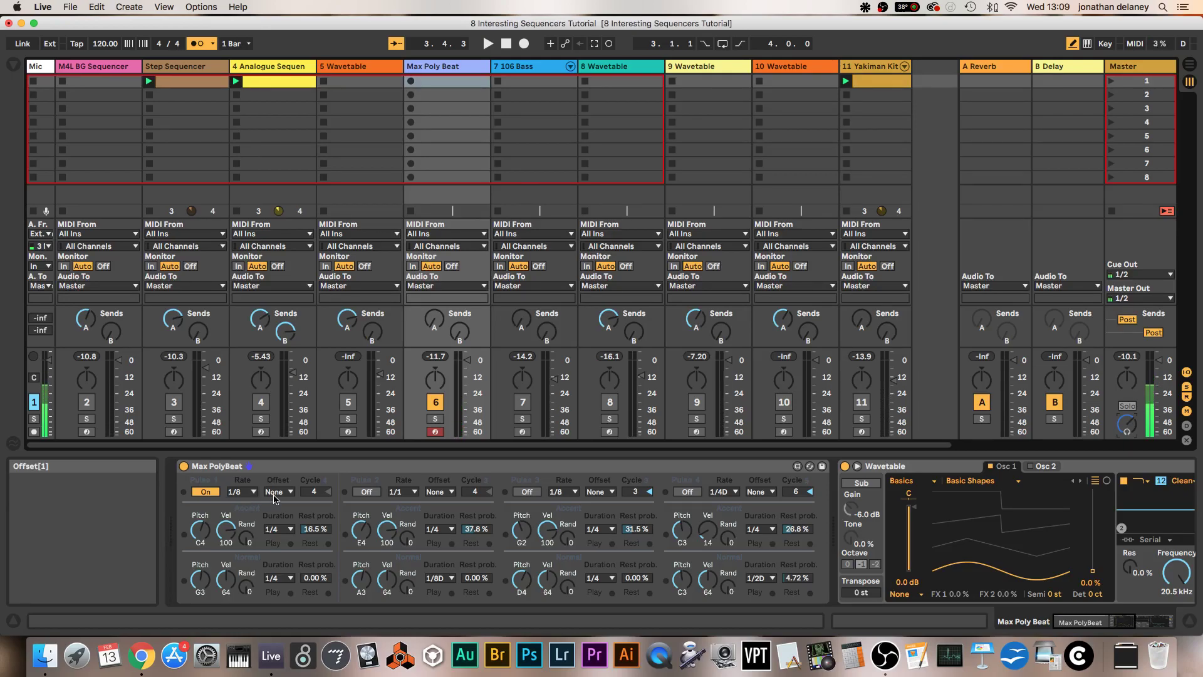
Return the first voice's rate to 1/4 and restart playback.
left_click(251, 493)
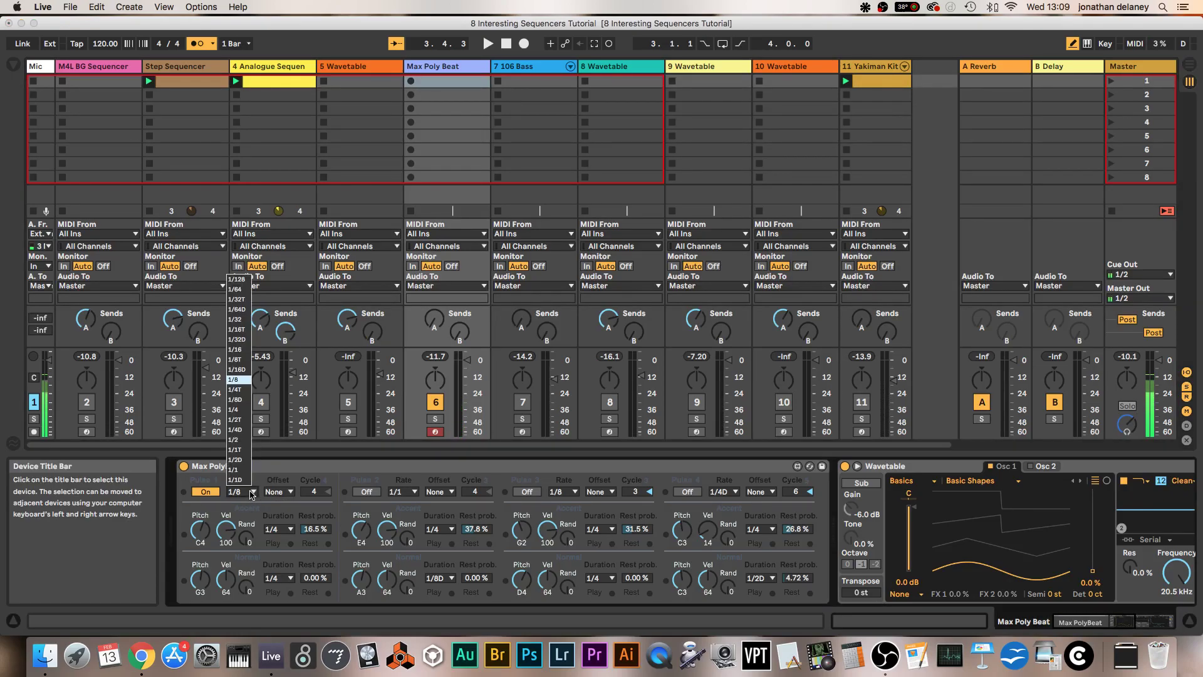
left_click(242, 409)
key("space")
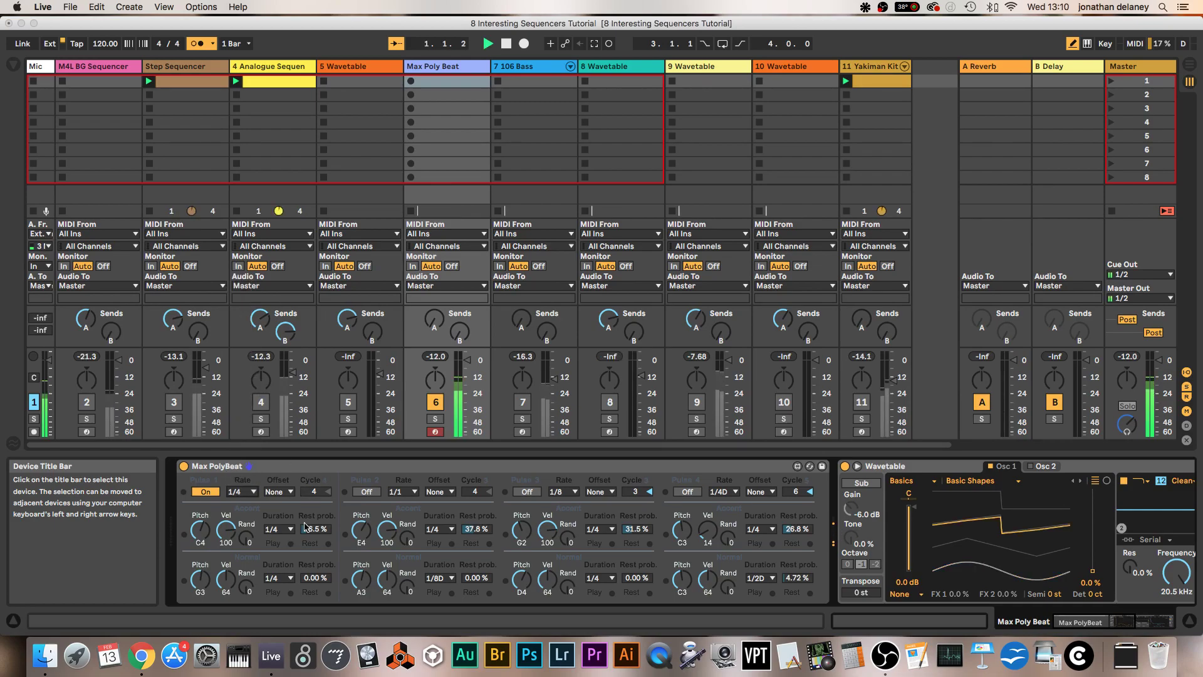
Try a 1/4T offset on the first voice during playback, and reset the offset to None.
left_click(285, 493)
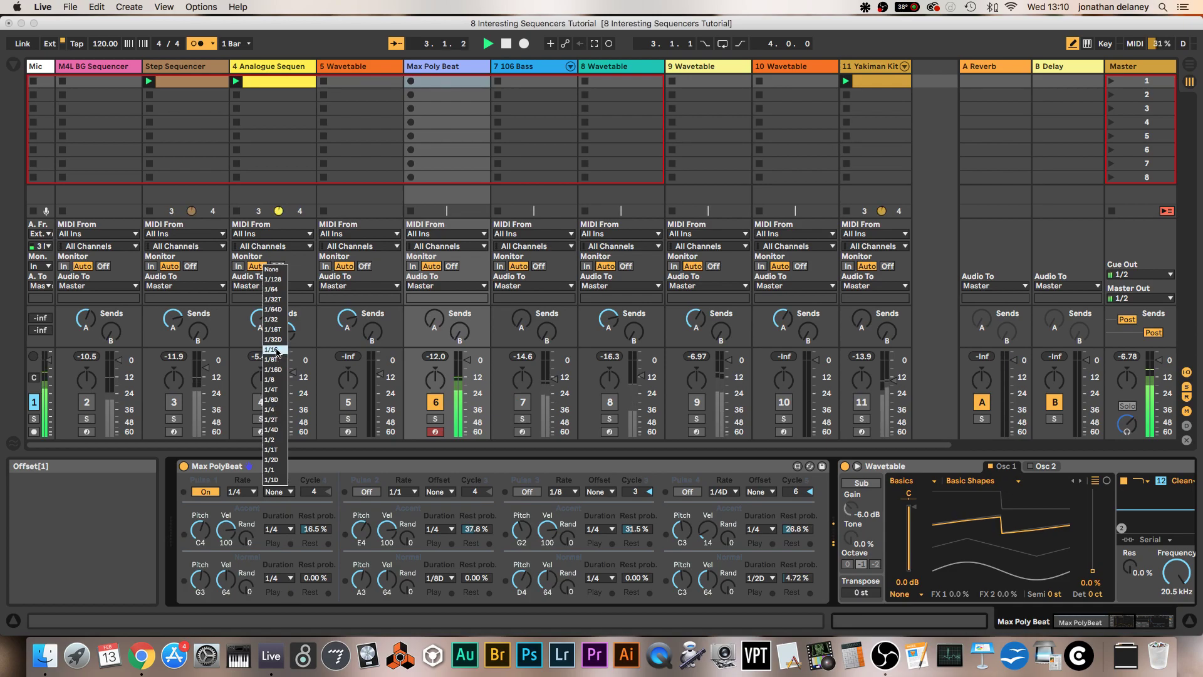
left_click(281, 389)
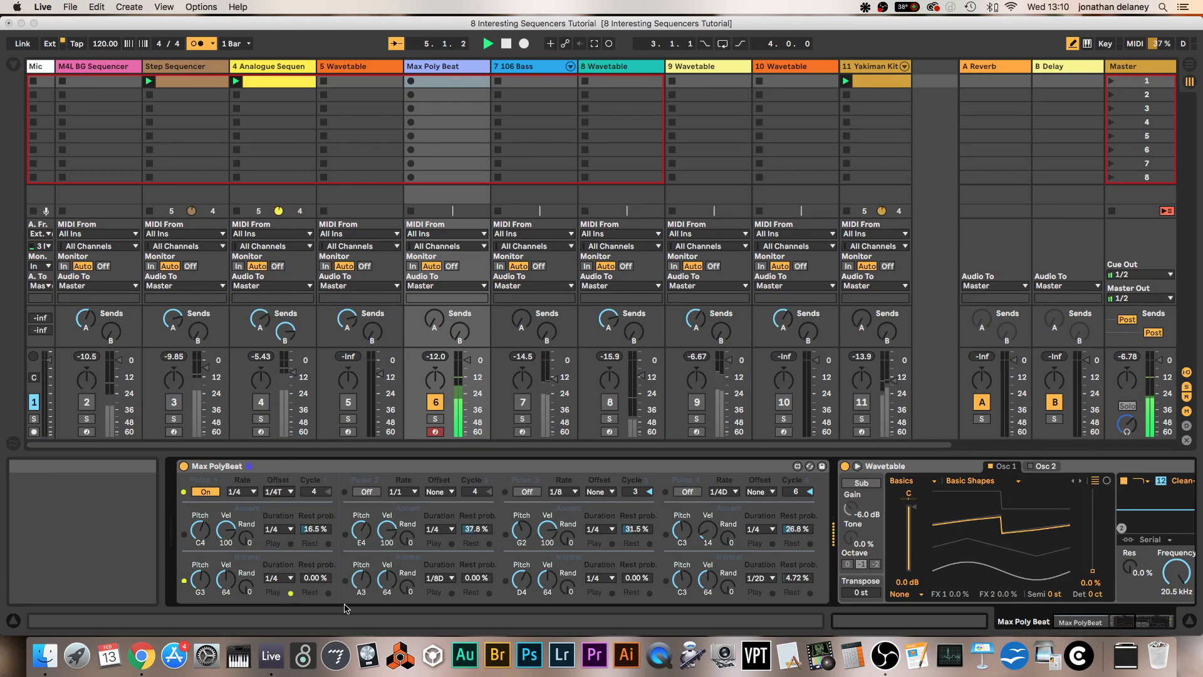
left_click(280, 492)
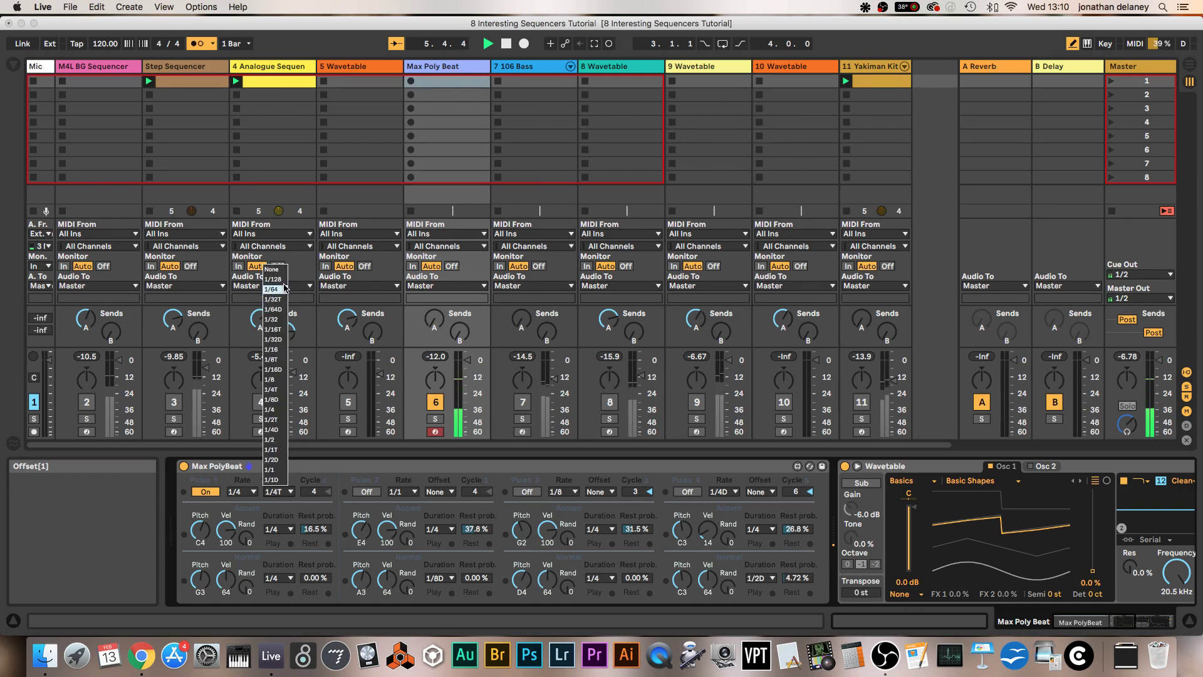
left_click(276, 270)
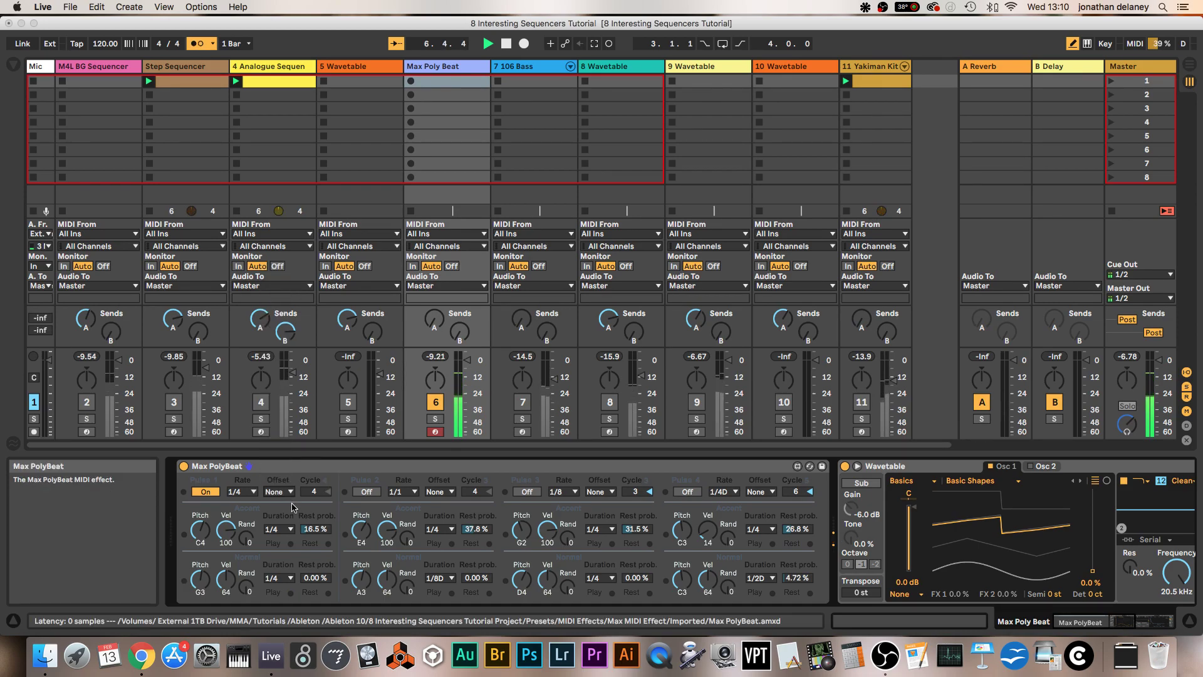
Try the first voice's offset at 1/1 and at 1/2D.
left_click(285, 493)
left_click(282, 470)
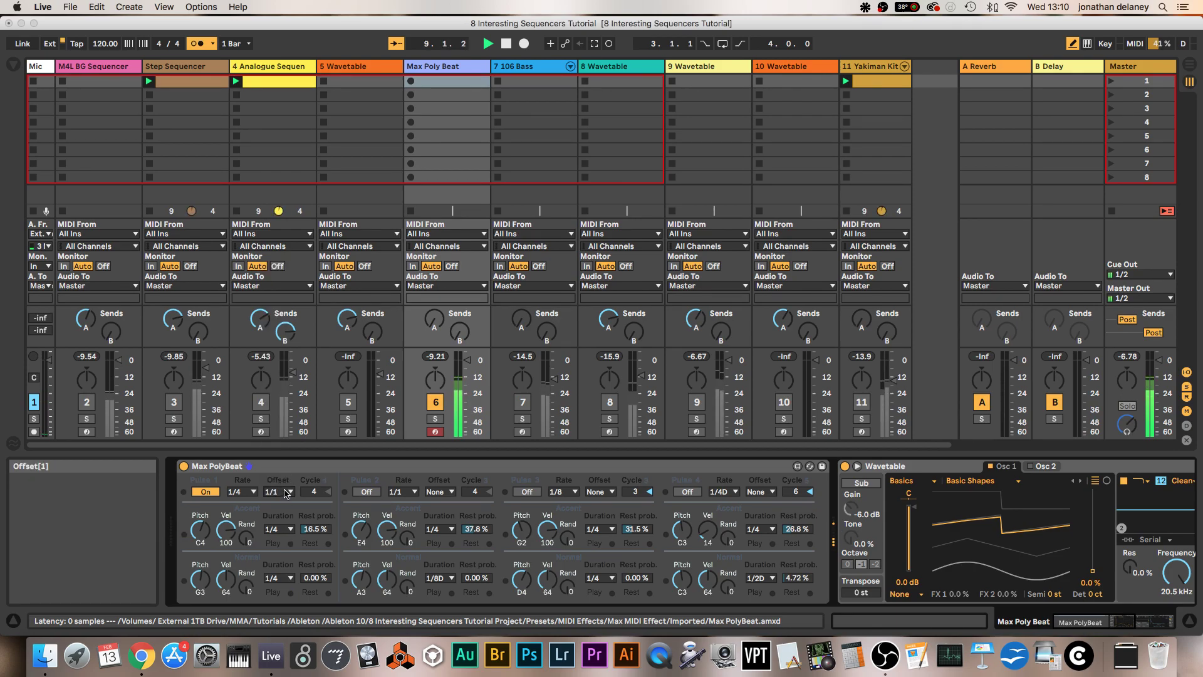
left_click(286, 493)
left_click(276, 460)
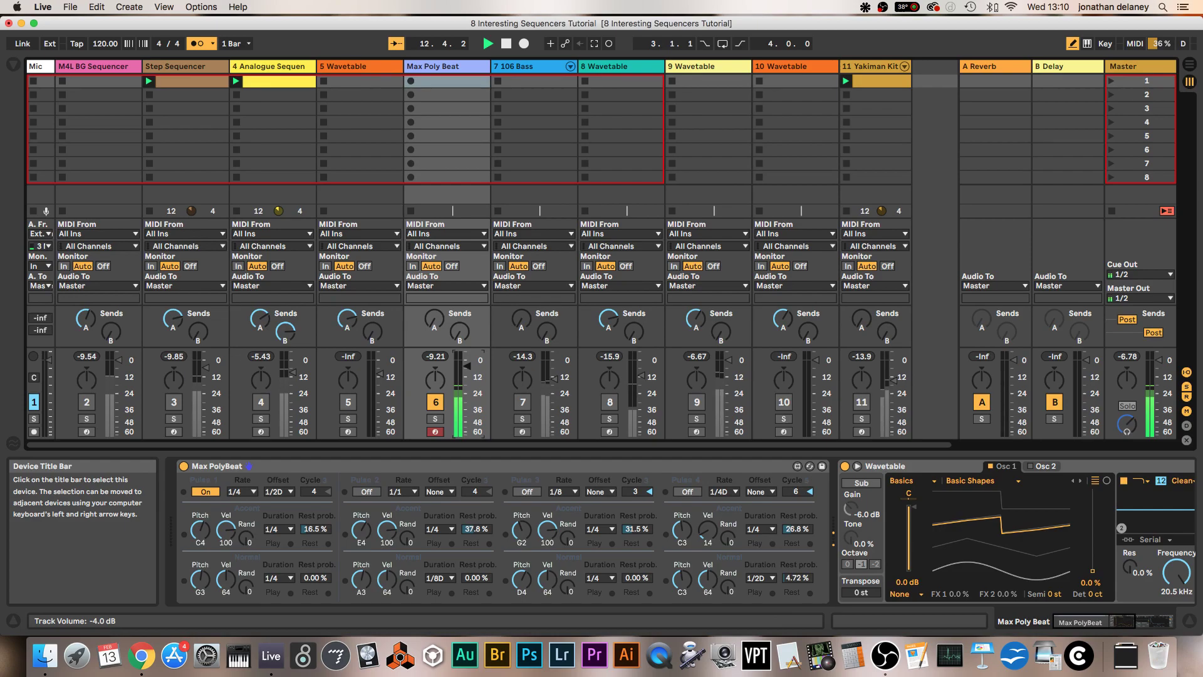
Raise the Max Poly Beat track's Reverb send to about -18 dB, lower its volume slightly, and turn off the metronome.
left_click_drag(434, 319, 434, 307)
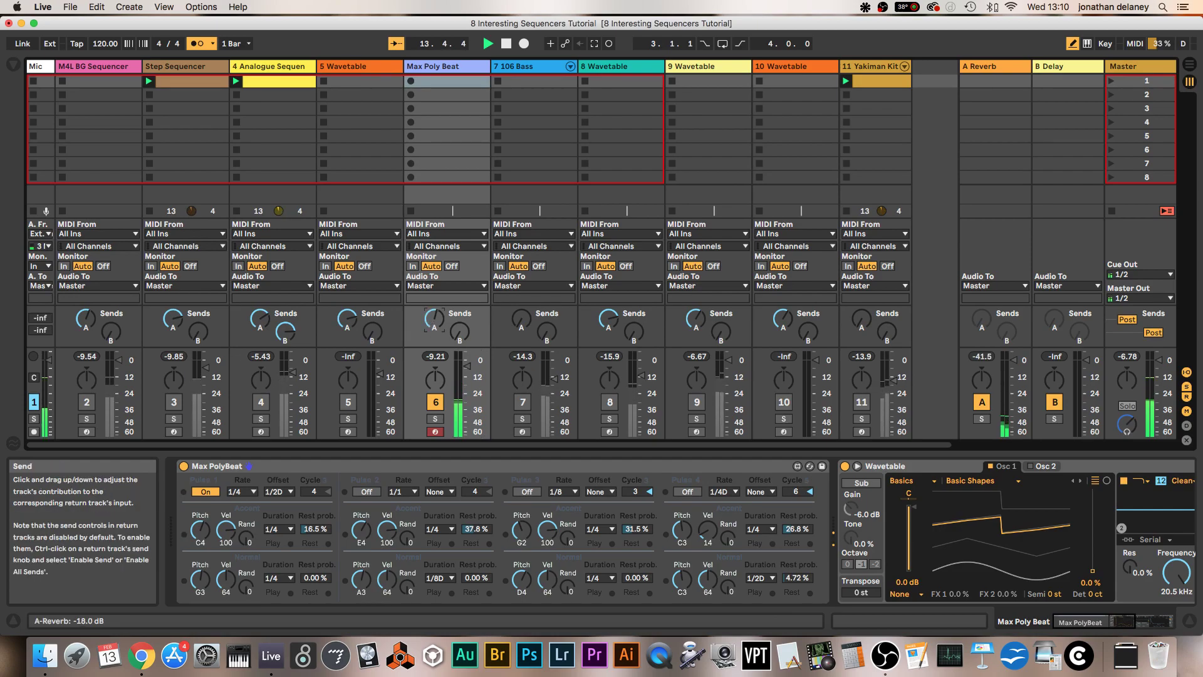
left_click_drag(478, 369, 478, 376)
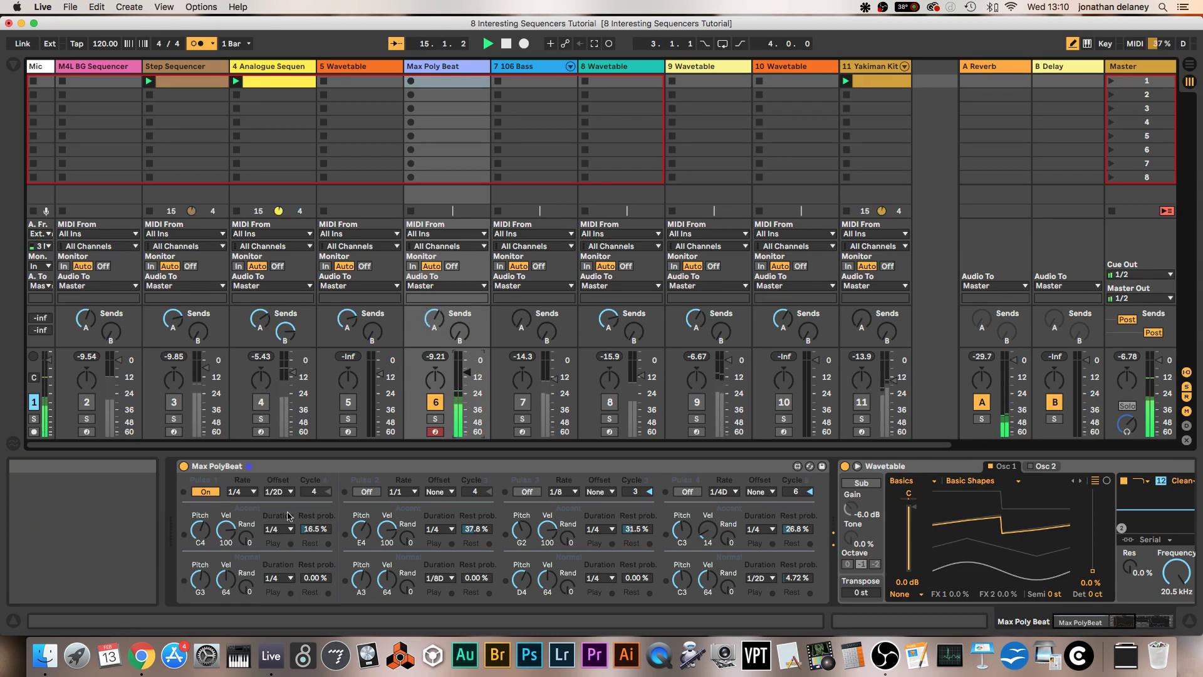
left_click(195, 44)
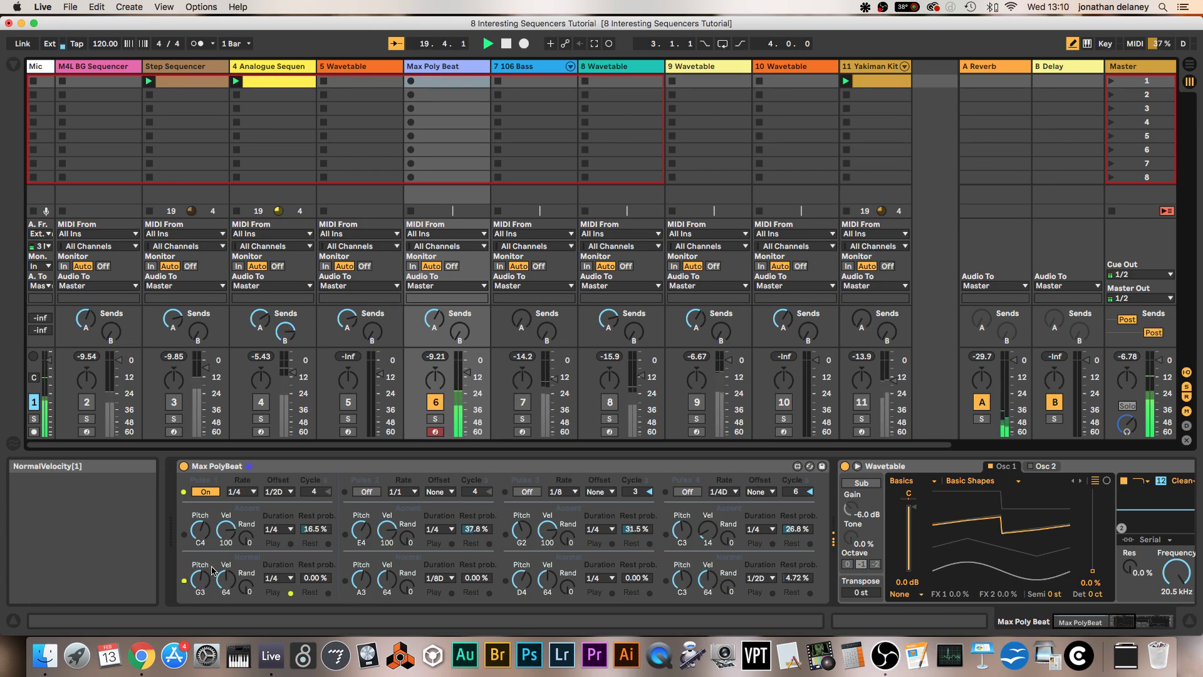
Try the first voice's accent pitch at A2 and G3, and settle on C2.
left_click_drag(200, 534, 201, 557)
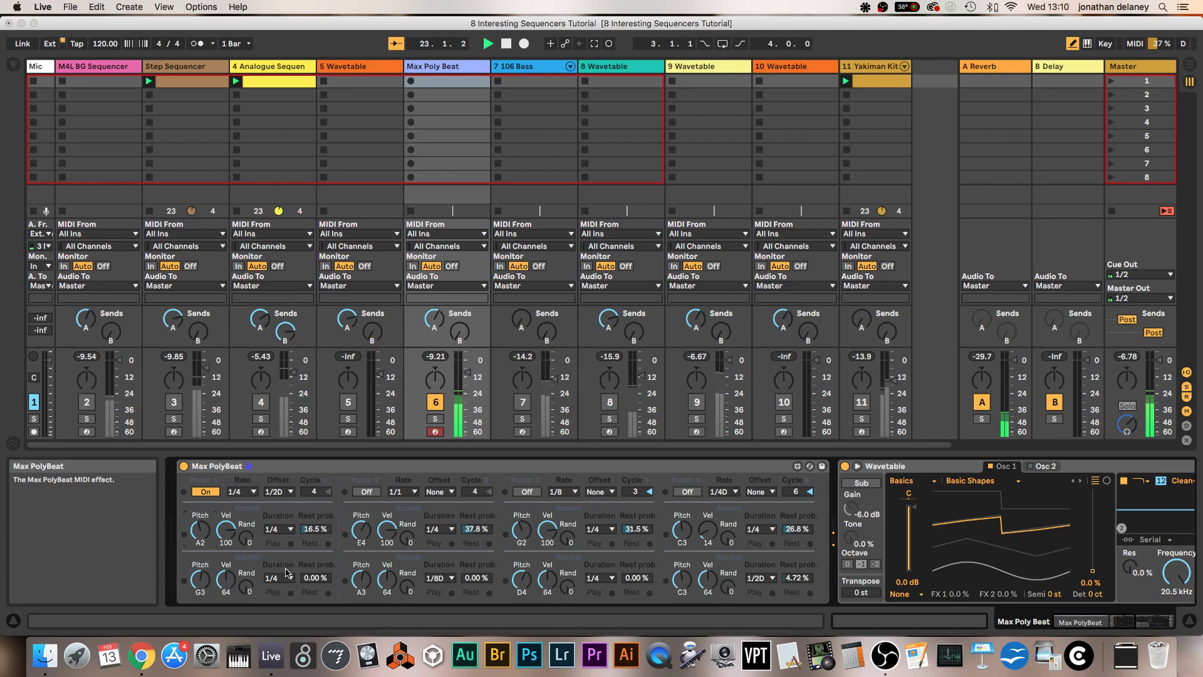
left_click_drag(196, 534, 196, 519)
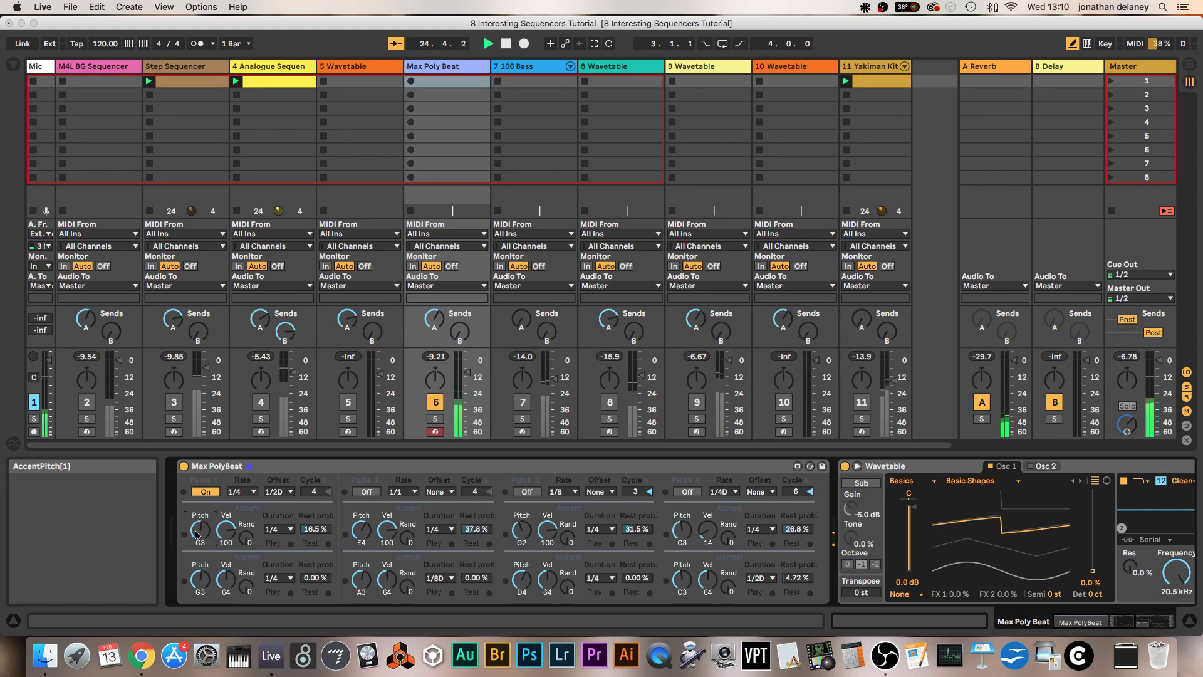
left_click_drag(201, 534, 202, 553)
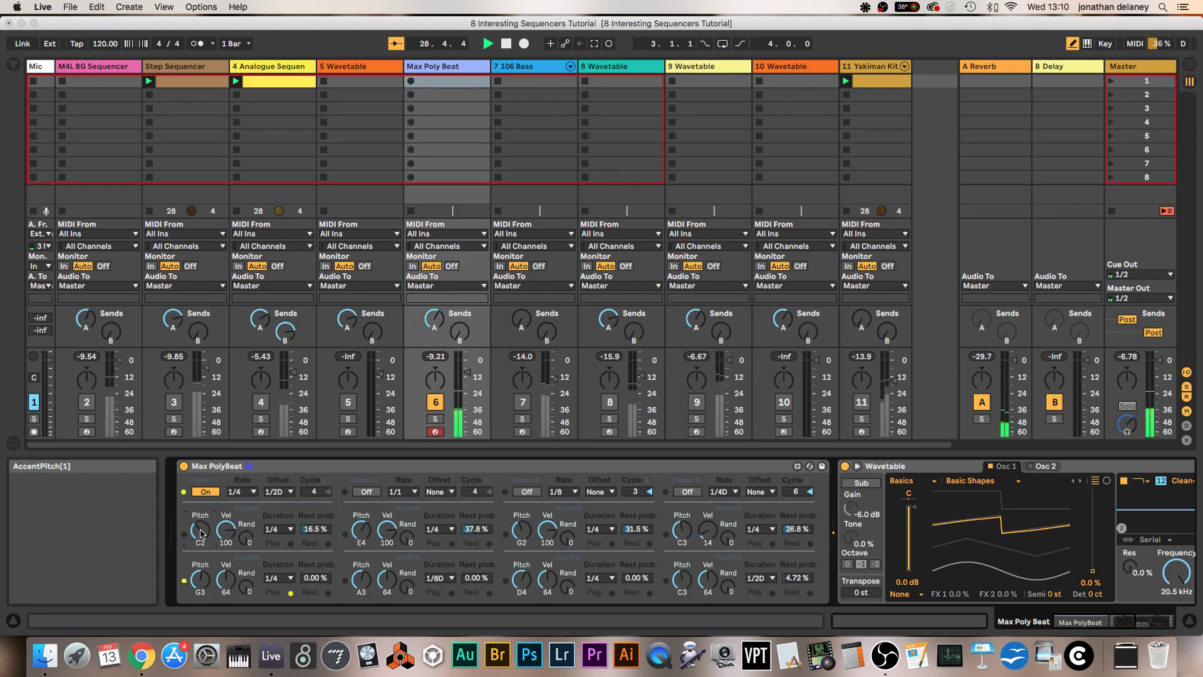
Set the first voice's accent rest probability to 0% and its offset to None, and stop playback.
scroll(301, 539, "right", 1)
left_click_drag(299, 528, 299, 539)
left_click(262, 528)
left_click(270, 510)
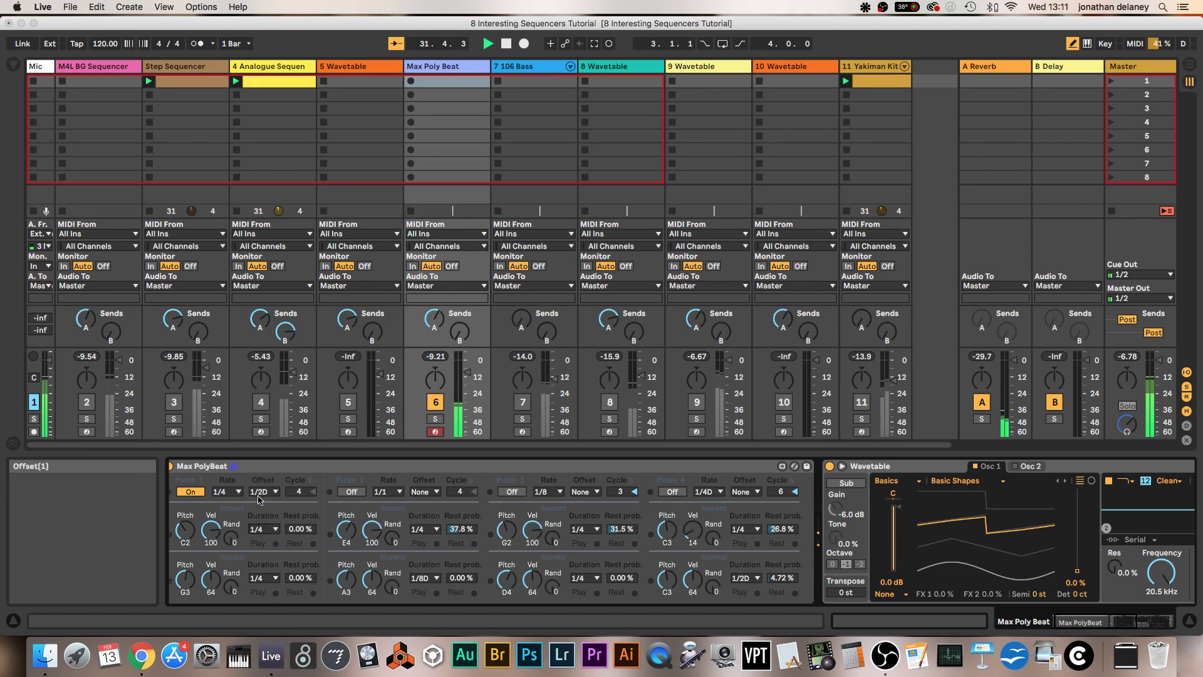
left_click(264, 492)
left_click(257, 269)
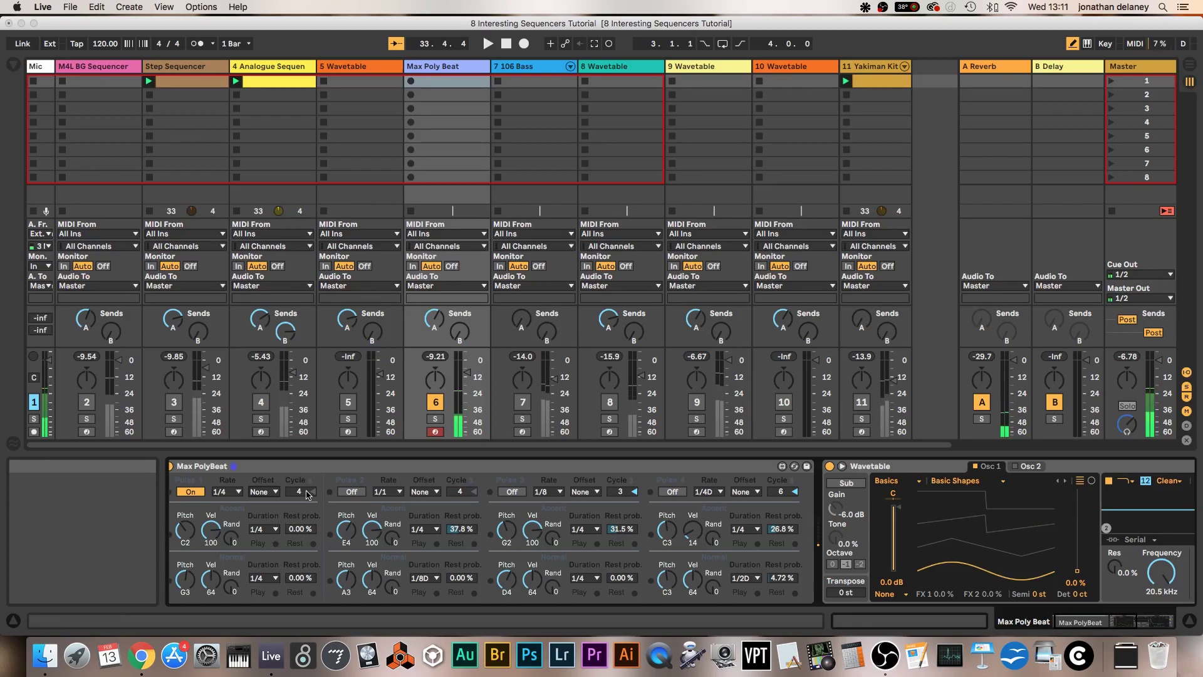
key("space")
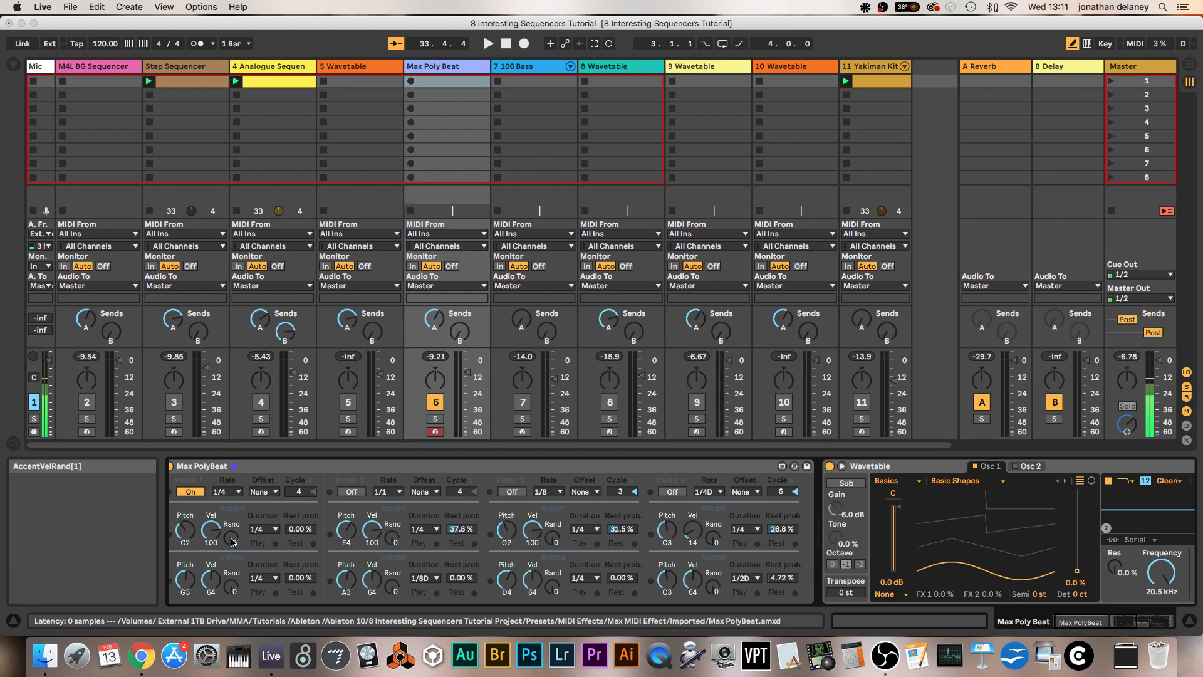
Restart playback and set the first voice's normal note duration to 1/8T.
key("space")
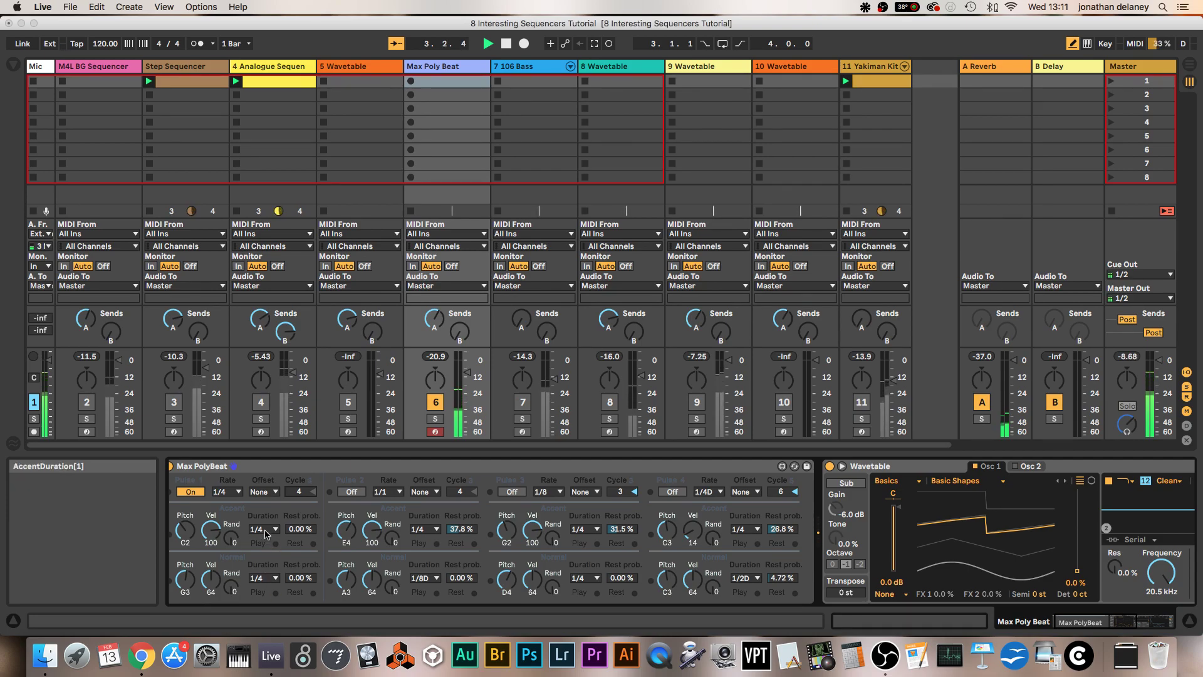
left_click(262, 578)
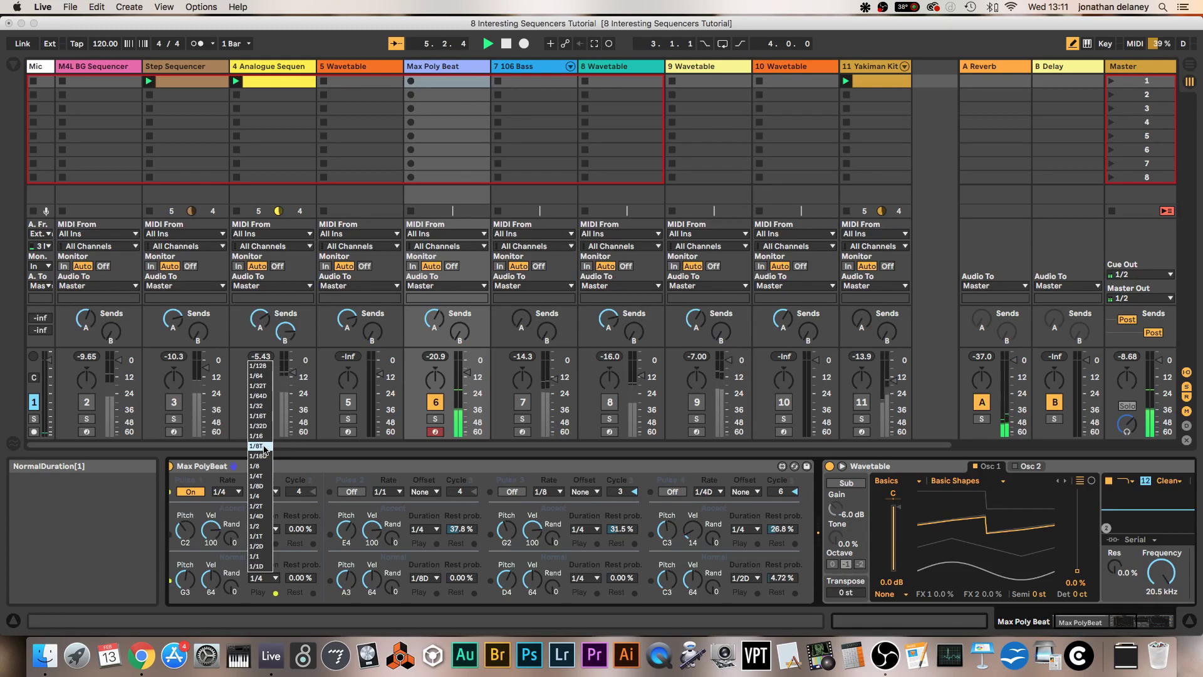
key("Escape")
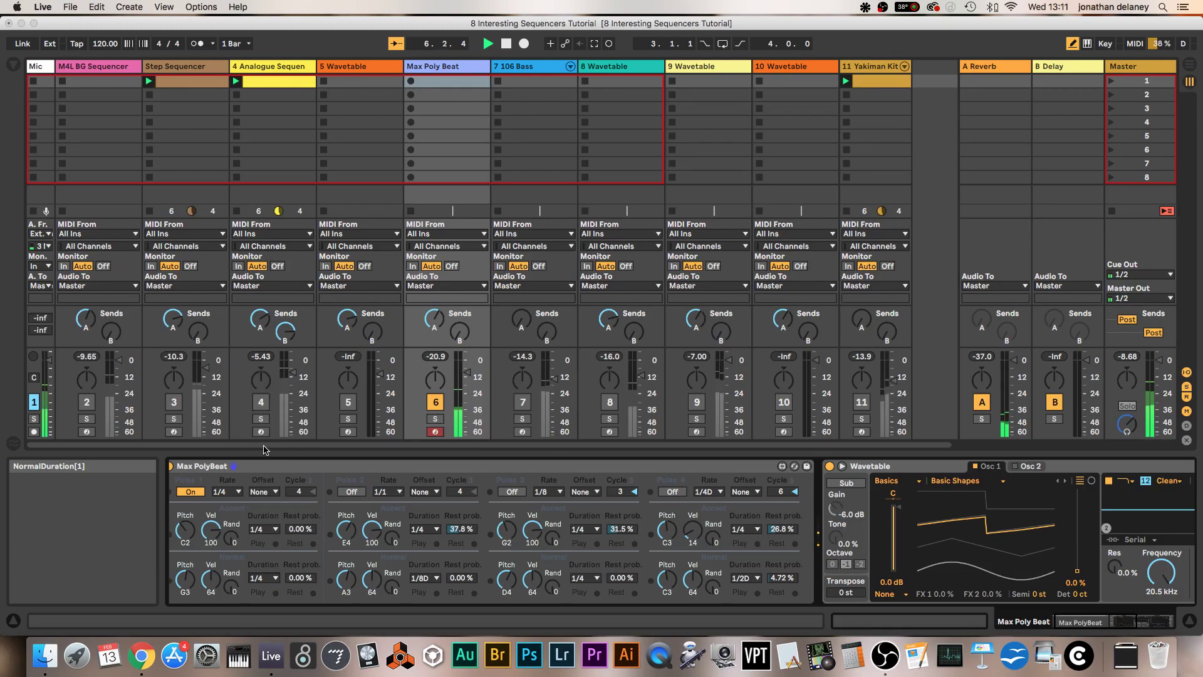
scroll(263, 578, "down", 3)
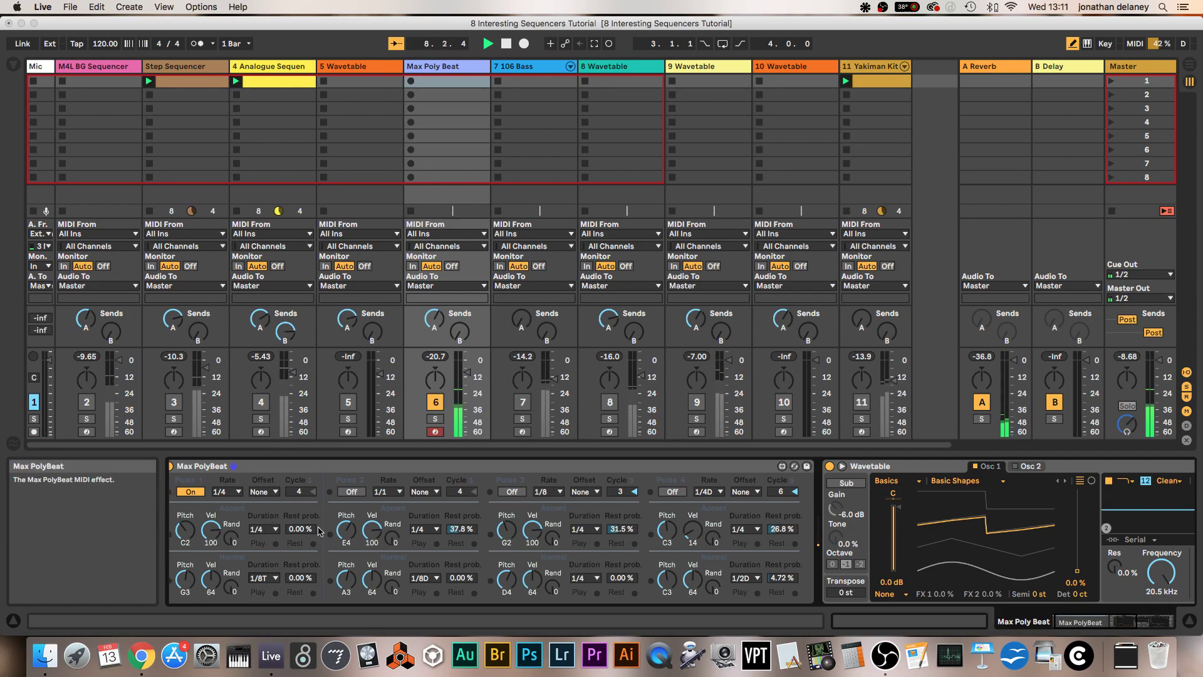
Set the first voice's rest probability to 11.0% accent and 7.09% normal, and its velocity randomization to 22 accent and 25 normal.
left_click_drag(313, 578, 314, 572)
left_click_drag(314, 529, 313, 521)
left_click_drag(234, 534, 235, 526)
left_click_drag(228, 586, 228, 579)
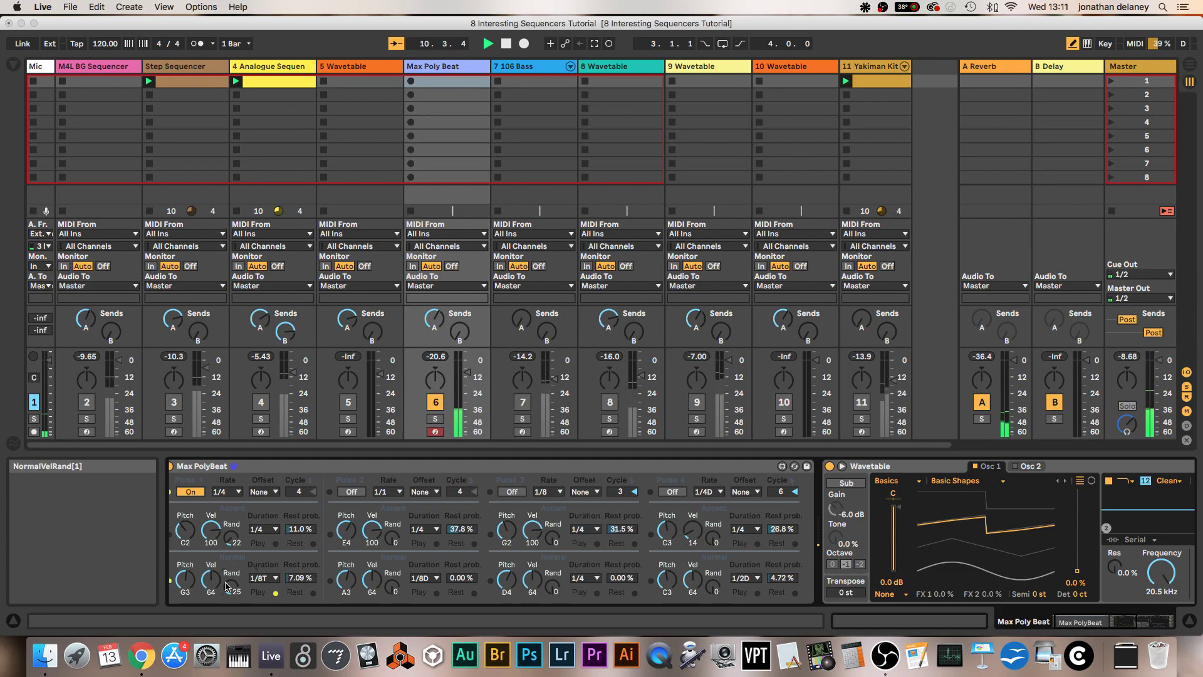
Set the first voice's rate to 1/8D, and switch on the second voice with a 1/4 rate.
left_click(229, 491)
left_click(221, 399)
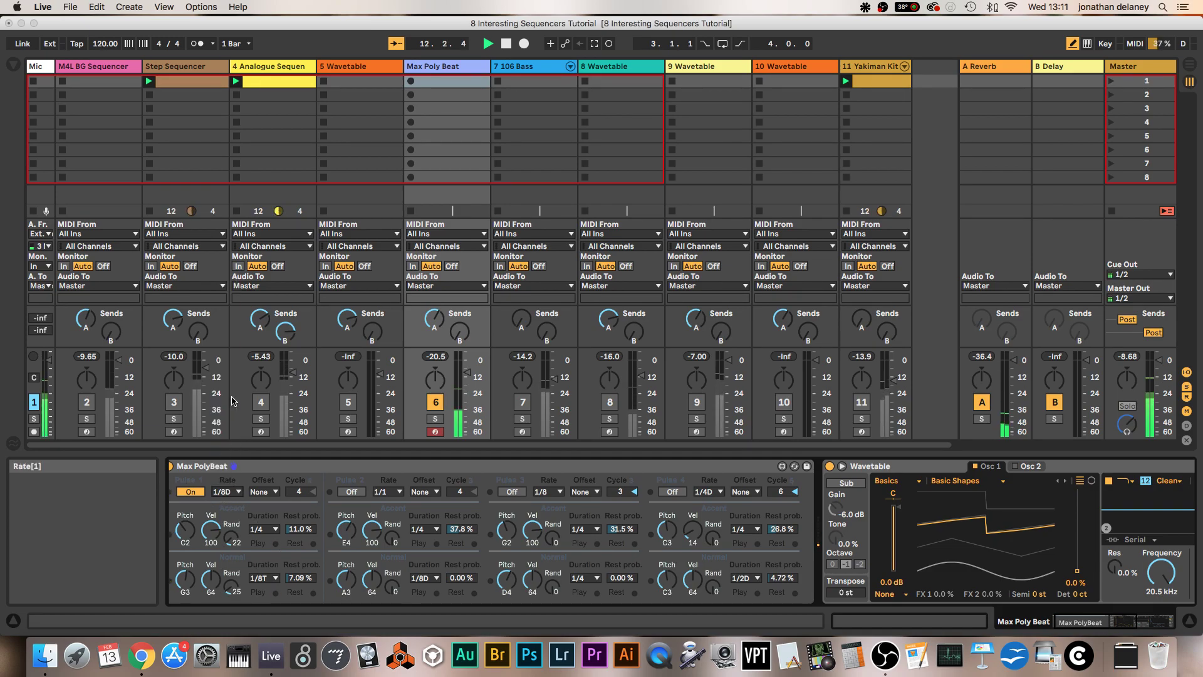
left_click(351, 492)
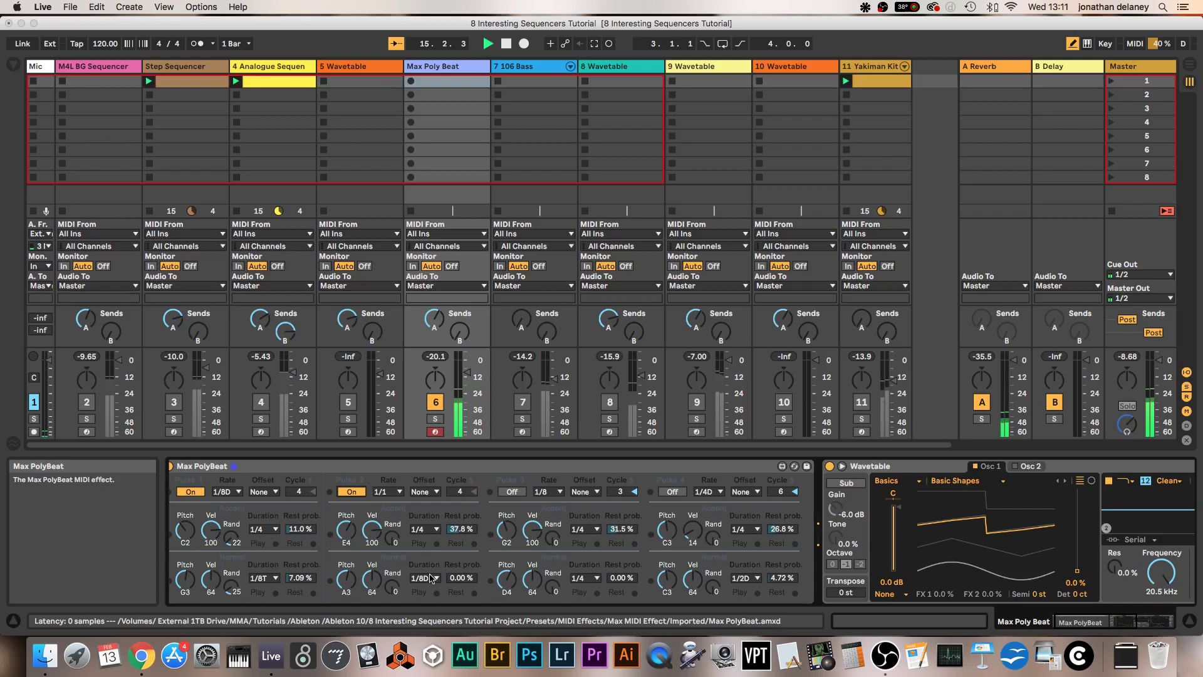
left_click(387, 492)
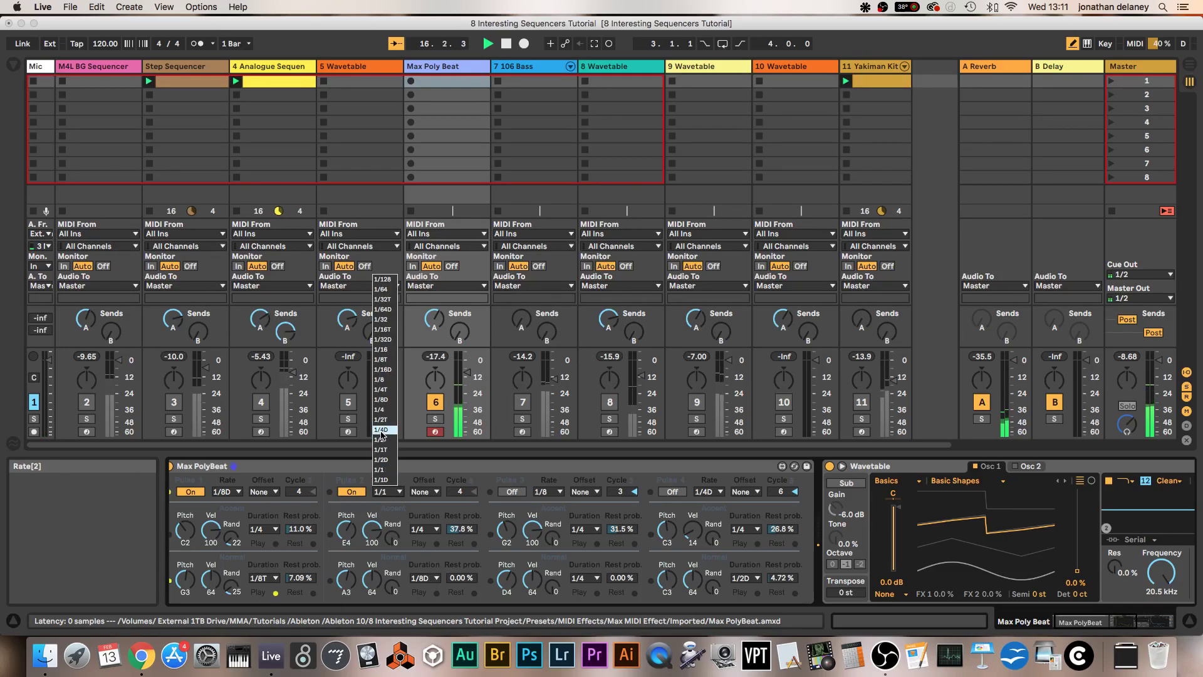
left_click(380, 409)
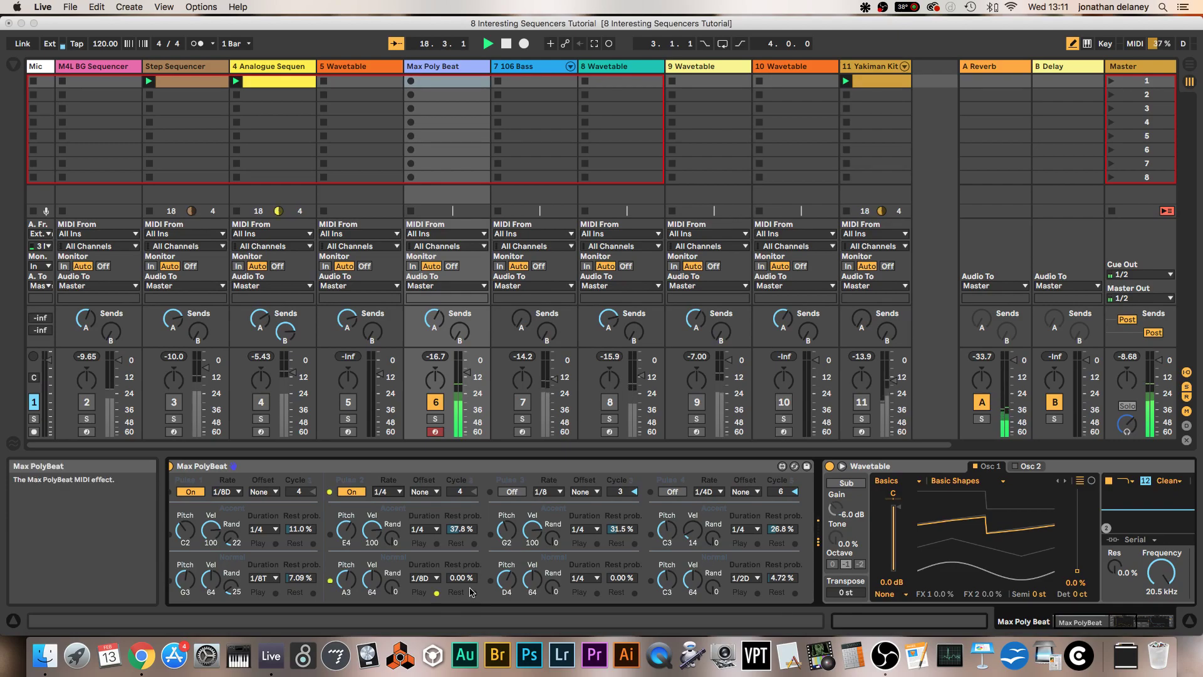
Switch on Max PolyBeat's third and fourth voices during playback.
left_click(513, 494)
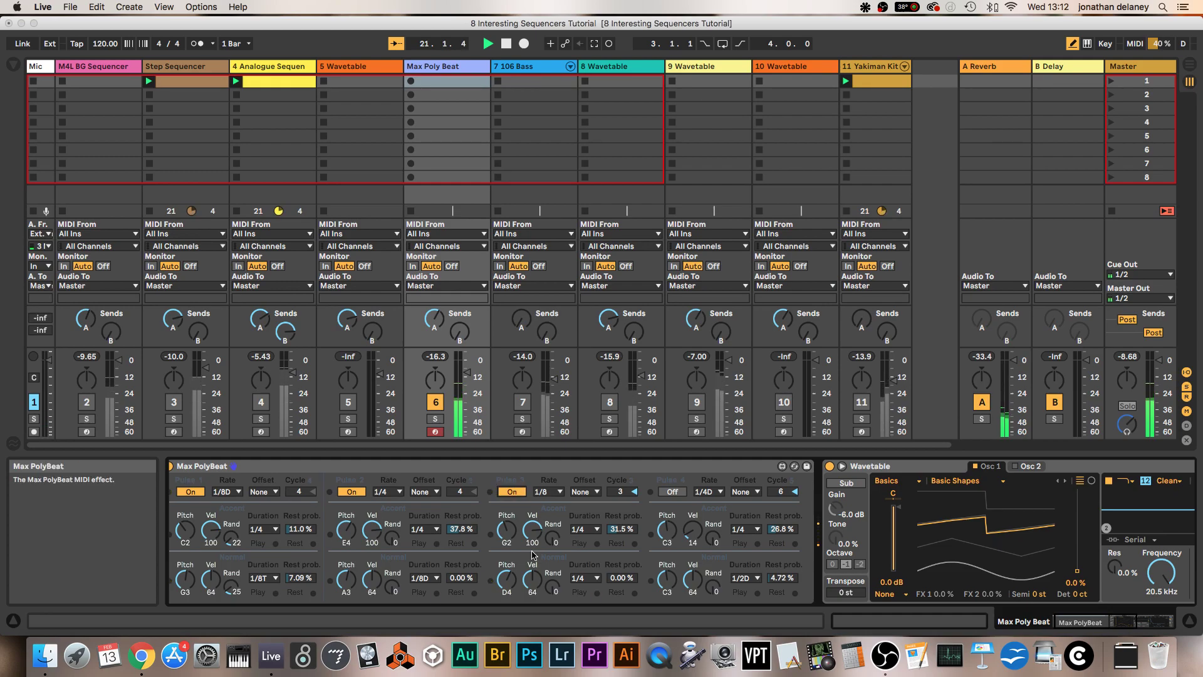
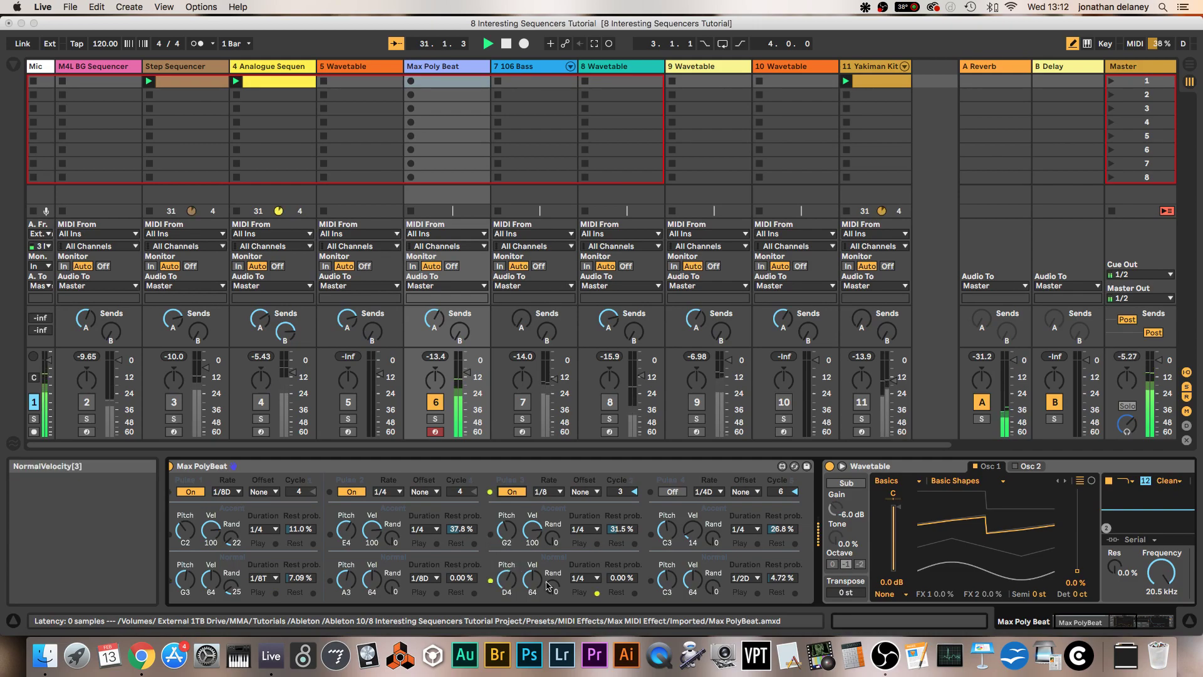
left_click(672, 491)
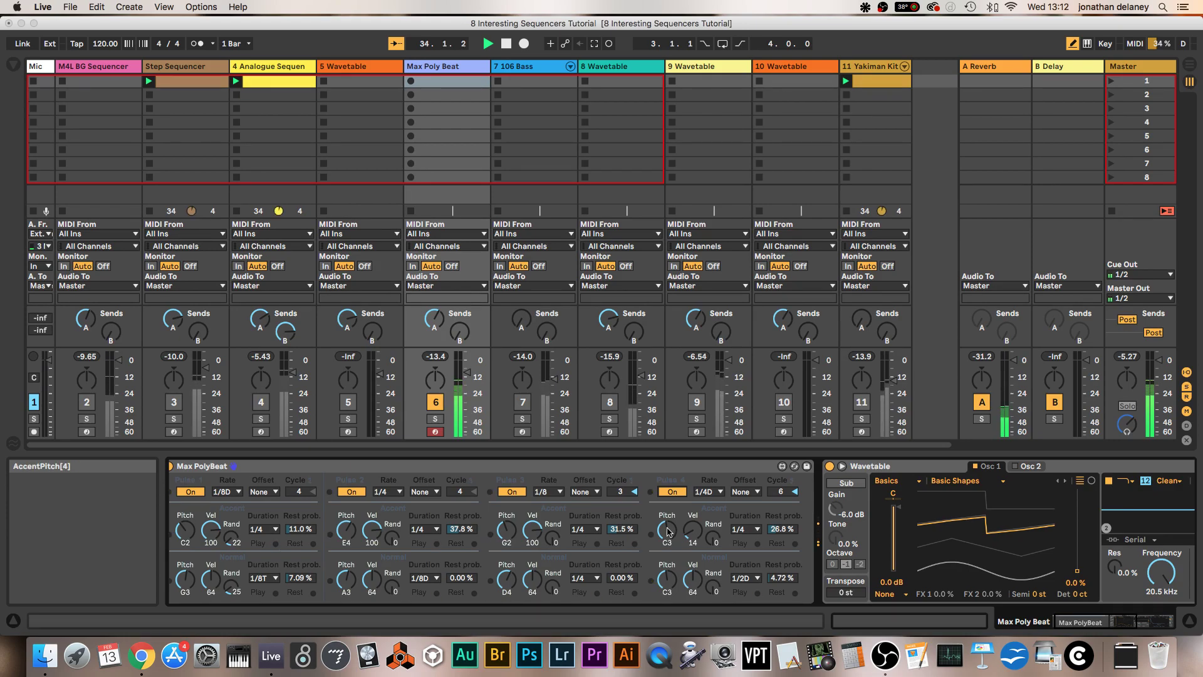
Set both the accent pitch and the normal pitch of Max PolyBeat's fourth voice to C4.
left_click_drag(668, 532, 668, 522)
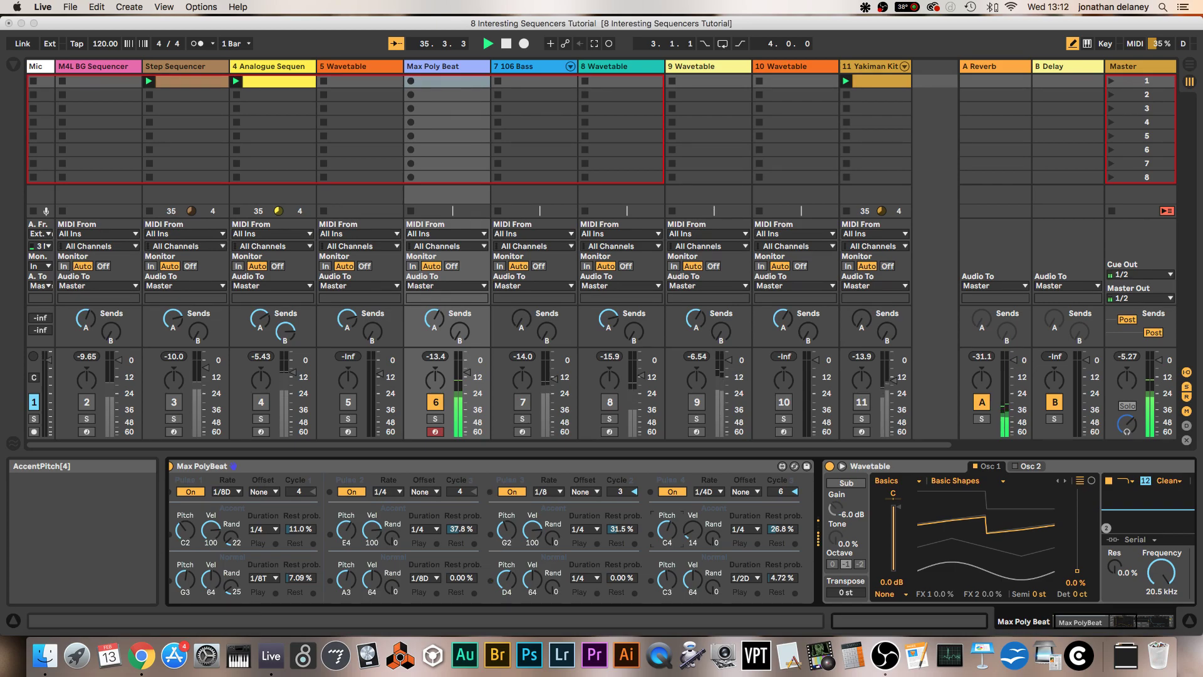
left_click_drag(668, 580, 668, 576)
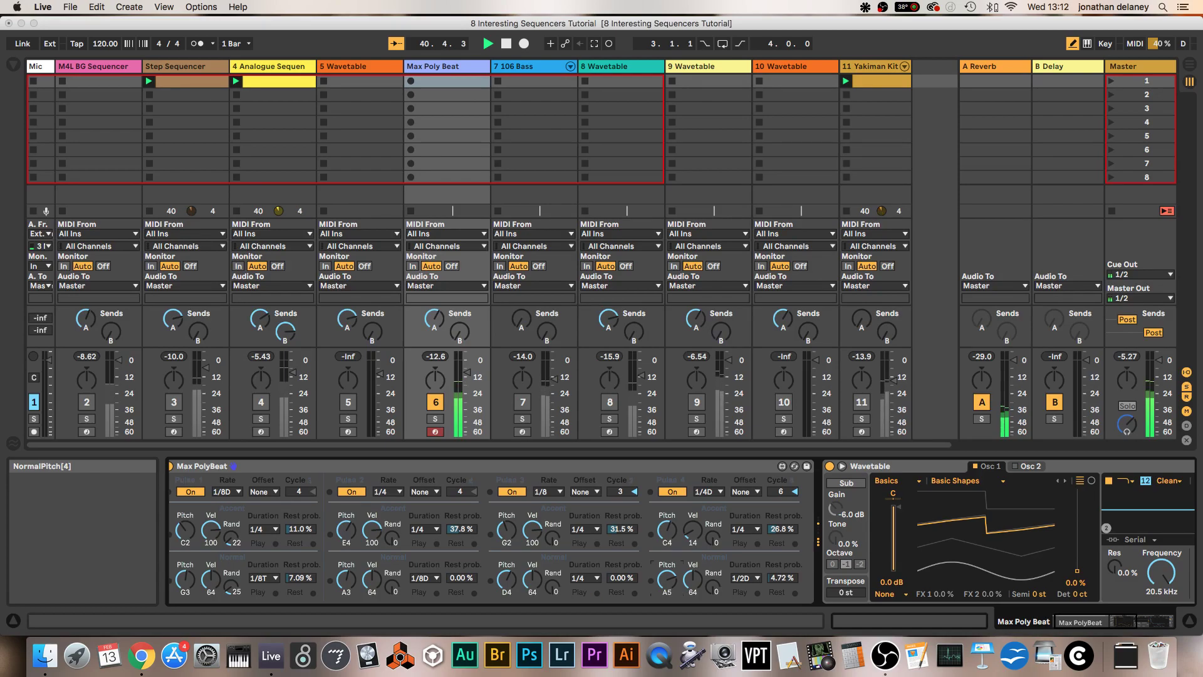
left_click_drag(668, 575, 668, 589)
left_click_drag(669, 580, 668, 578)
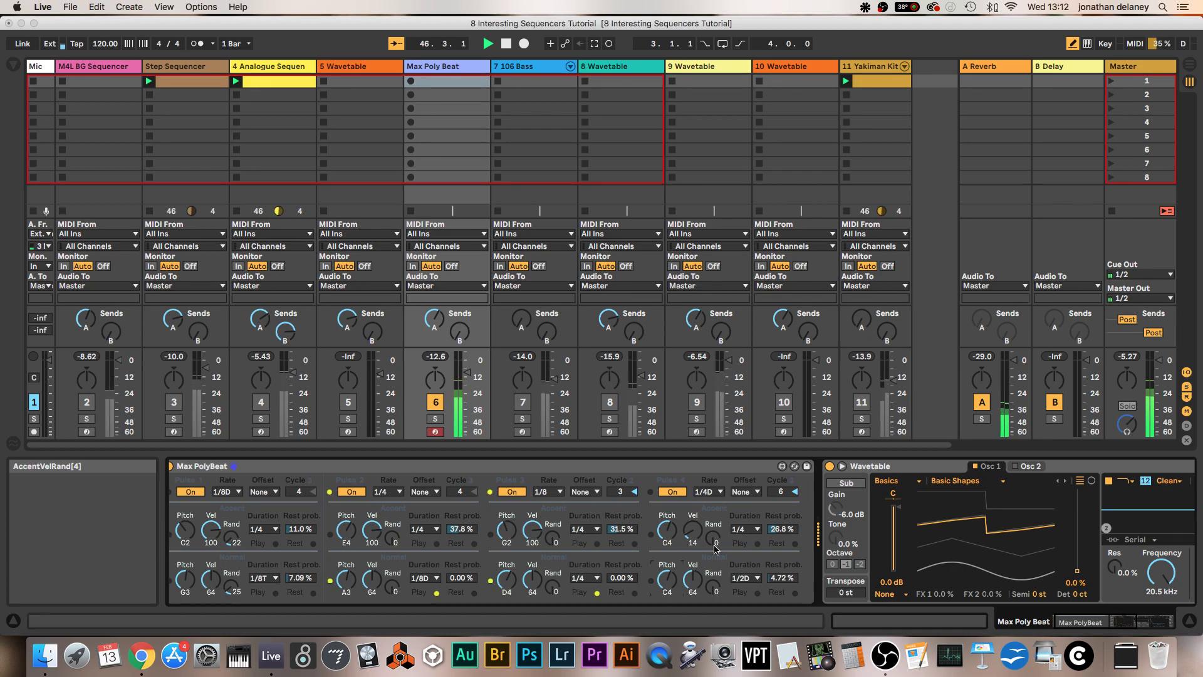
Raise the Max Poly Beat track's B Delay send, and activate the Yakiman Kit track with its volume raised.
left_click_drag(460, 339, 459, 314)
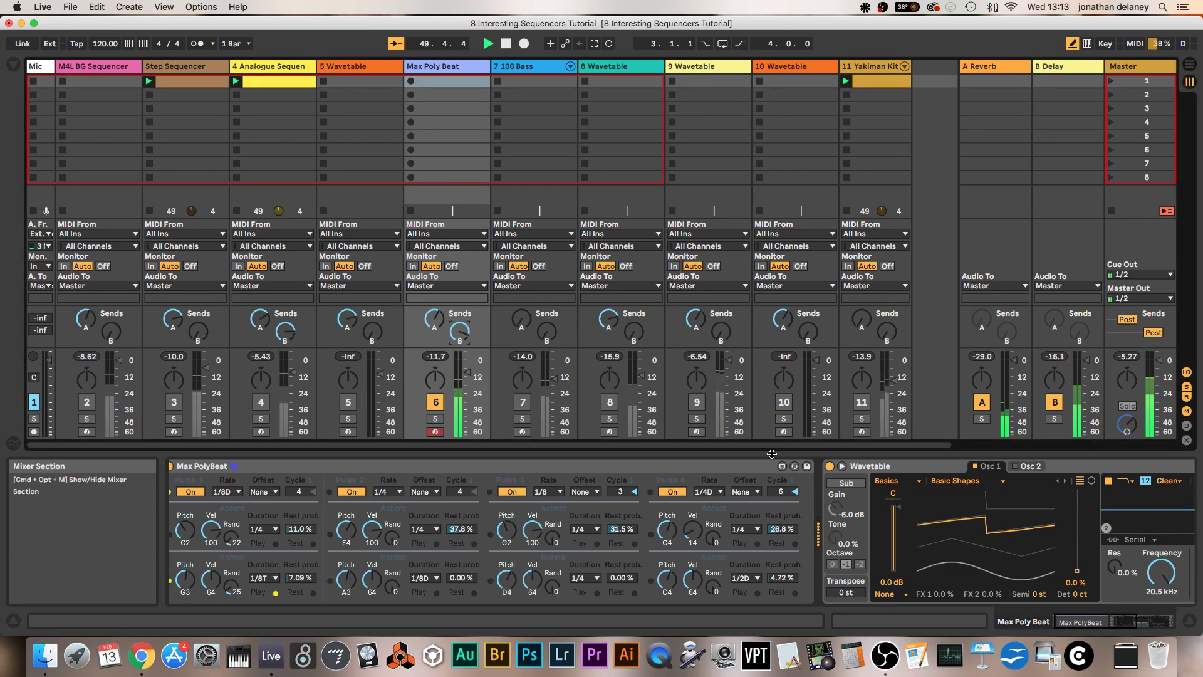
left_click(862, 401)
left_click_drag(891, 380, 891, 371)
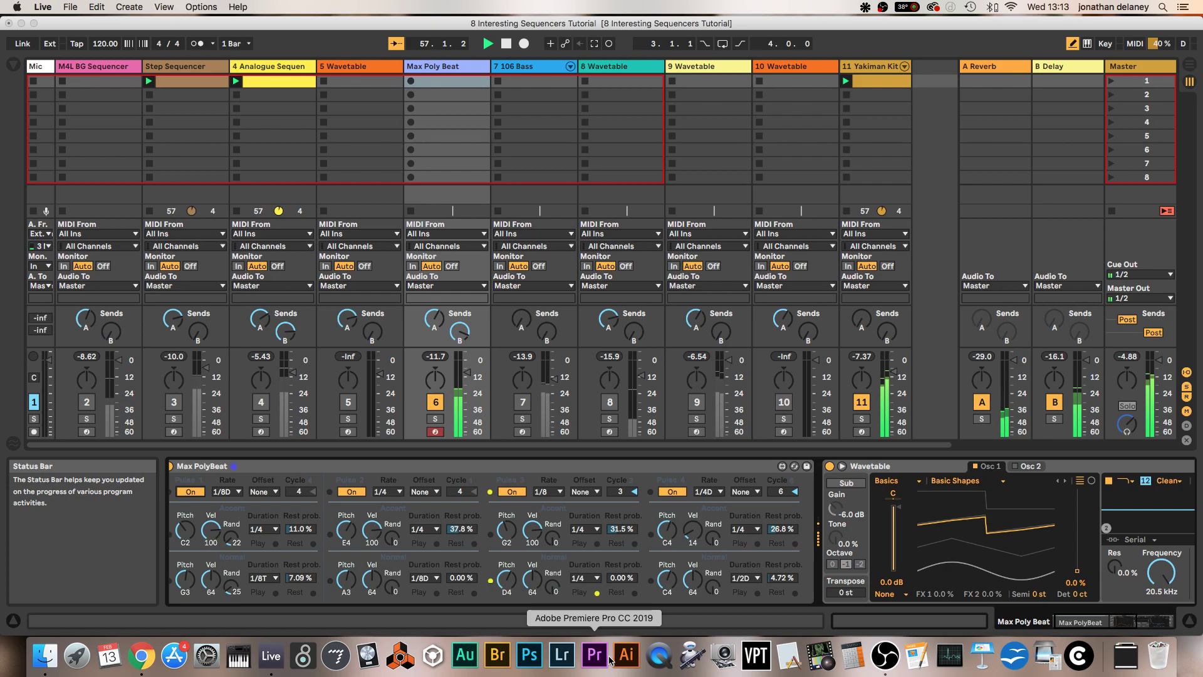
Set Wavetable's first filter to a frequency of 6.82 kHz and 37% resonance, and stop playback.
scroll(1068, 576, "right", 3)
left_click_drag(1038, 571, 1038, 595)
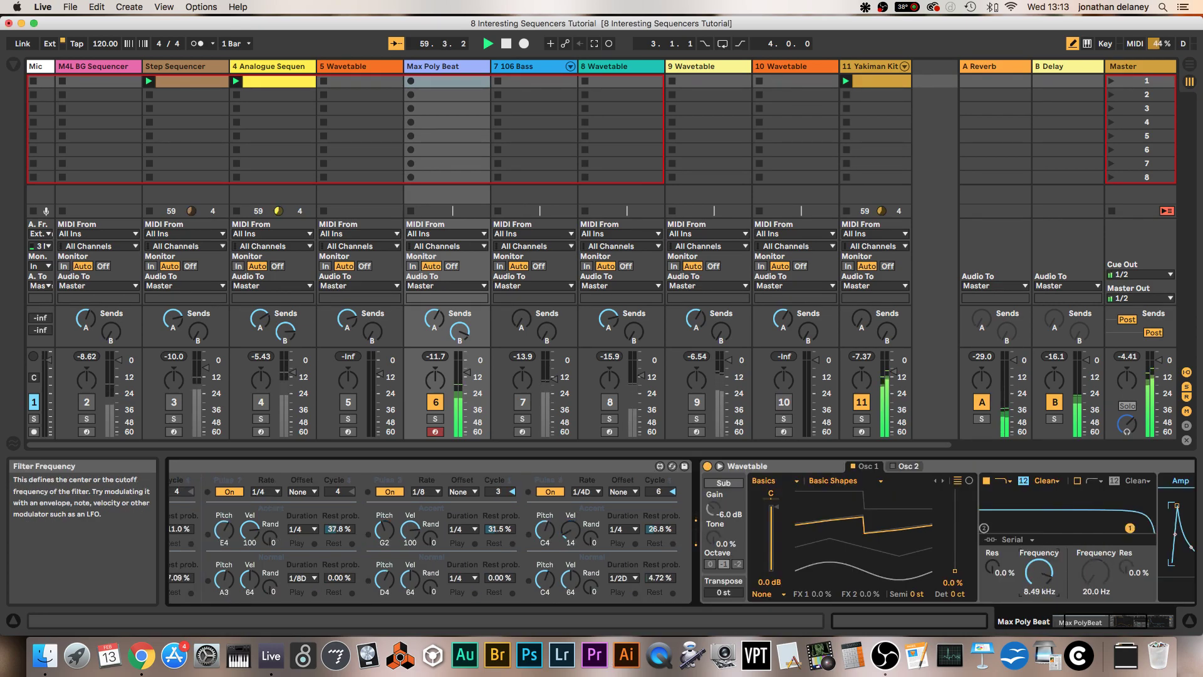
left_click_drag(1130, 528, 1092, 517)
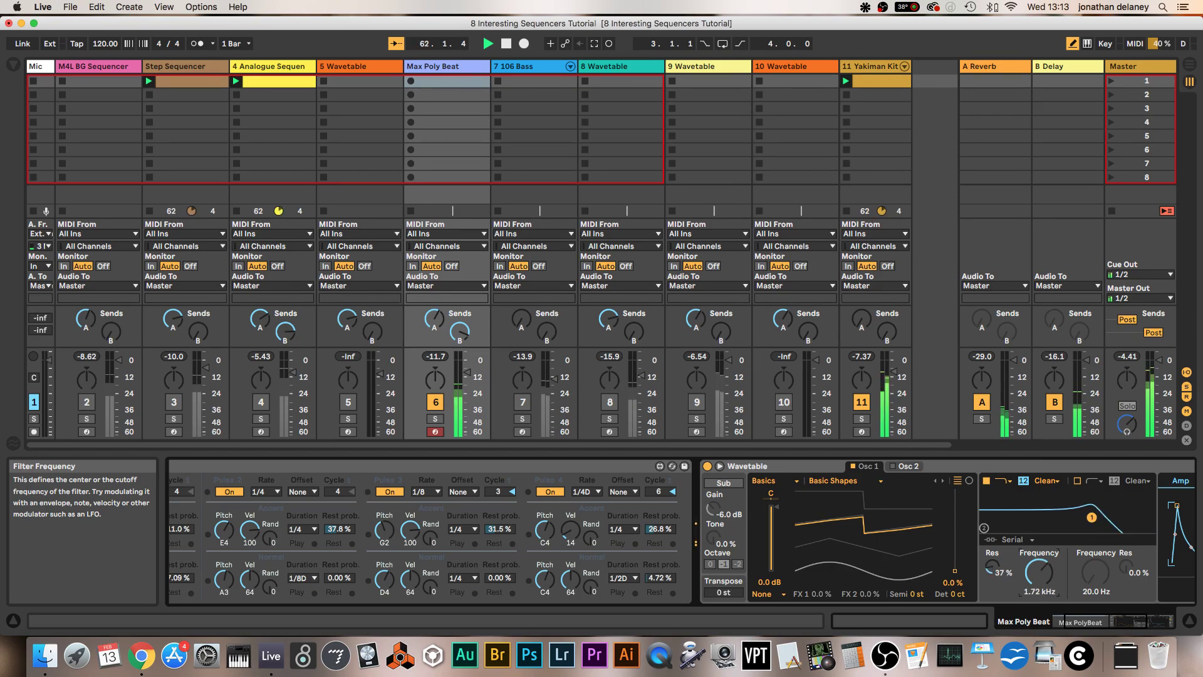
left_click_drag(1092, 517, 1125, 517)
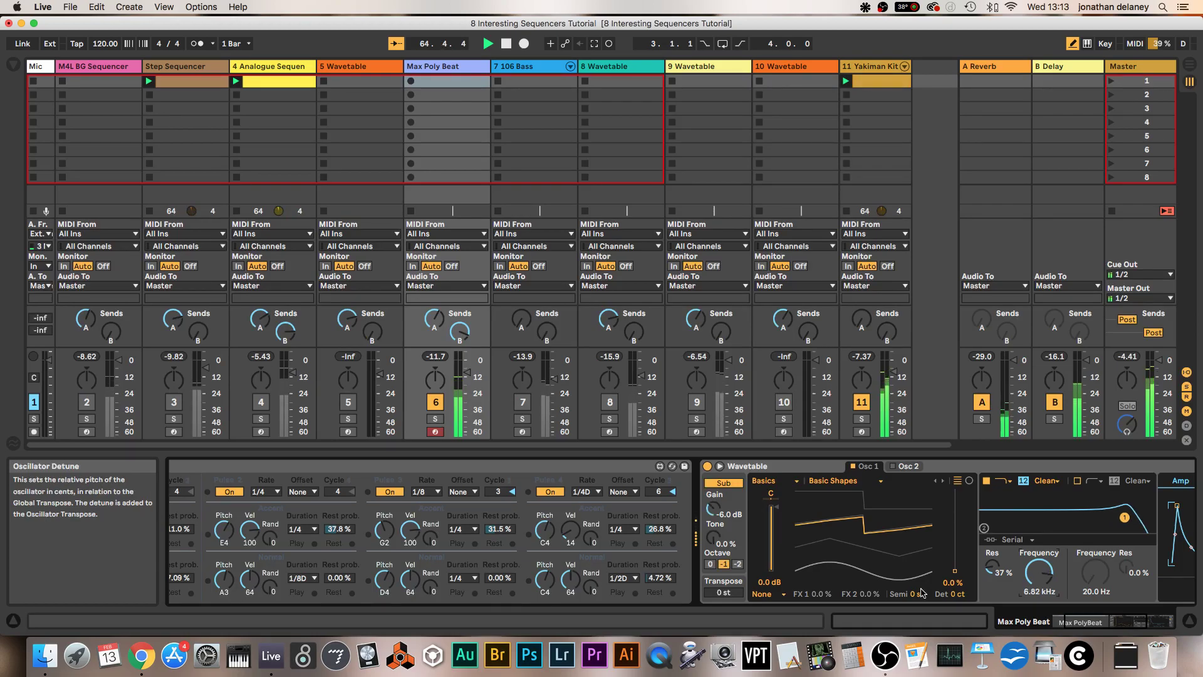
key("space")
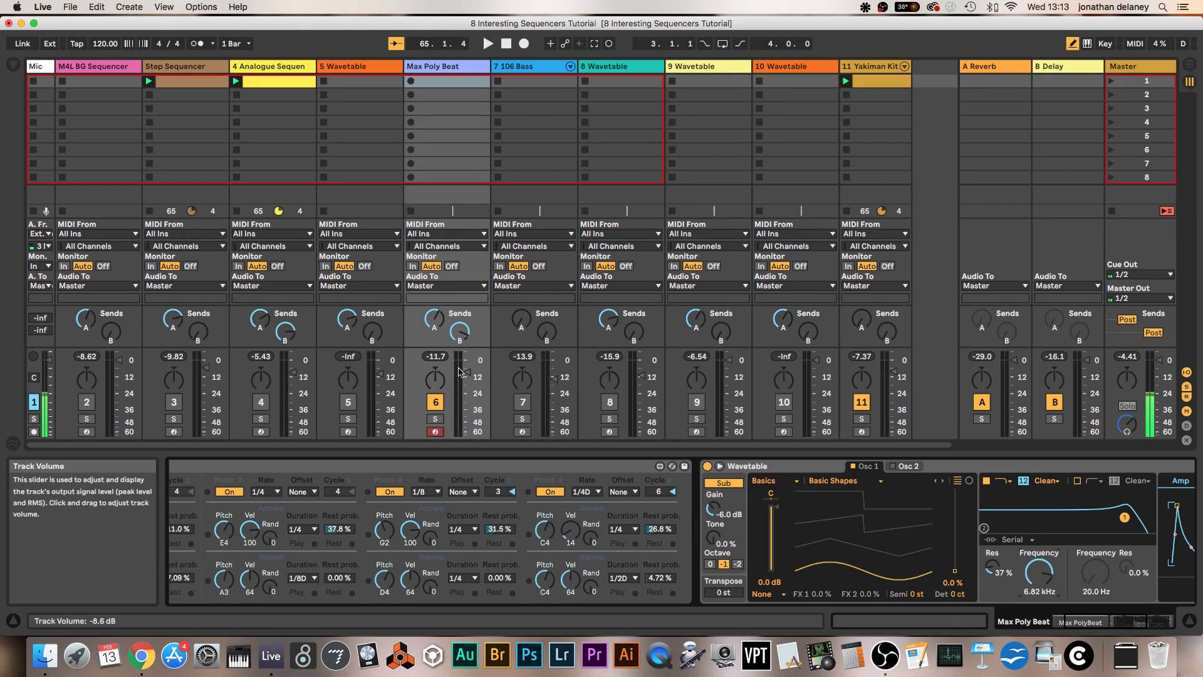
Delete the 106 Bass instrument from the Mono Sequencer track.
scroll(476, 576, "left", 2)
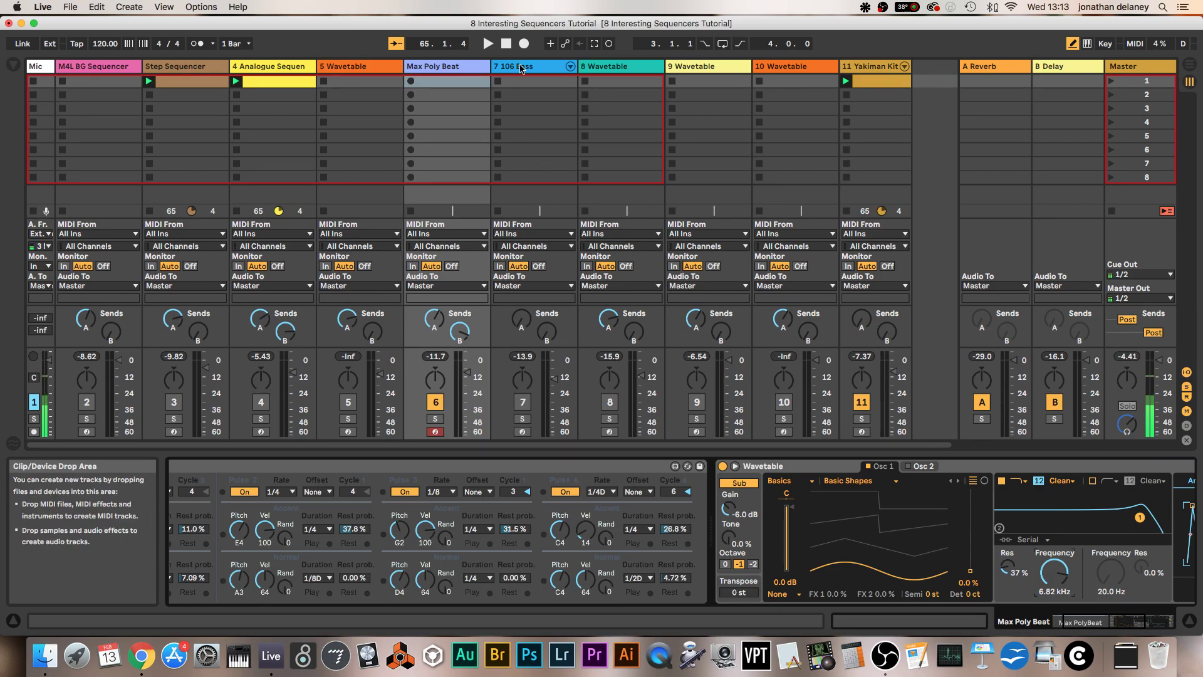
left_click(526, 66)
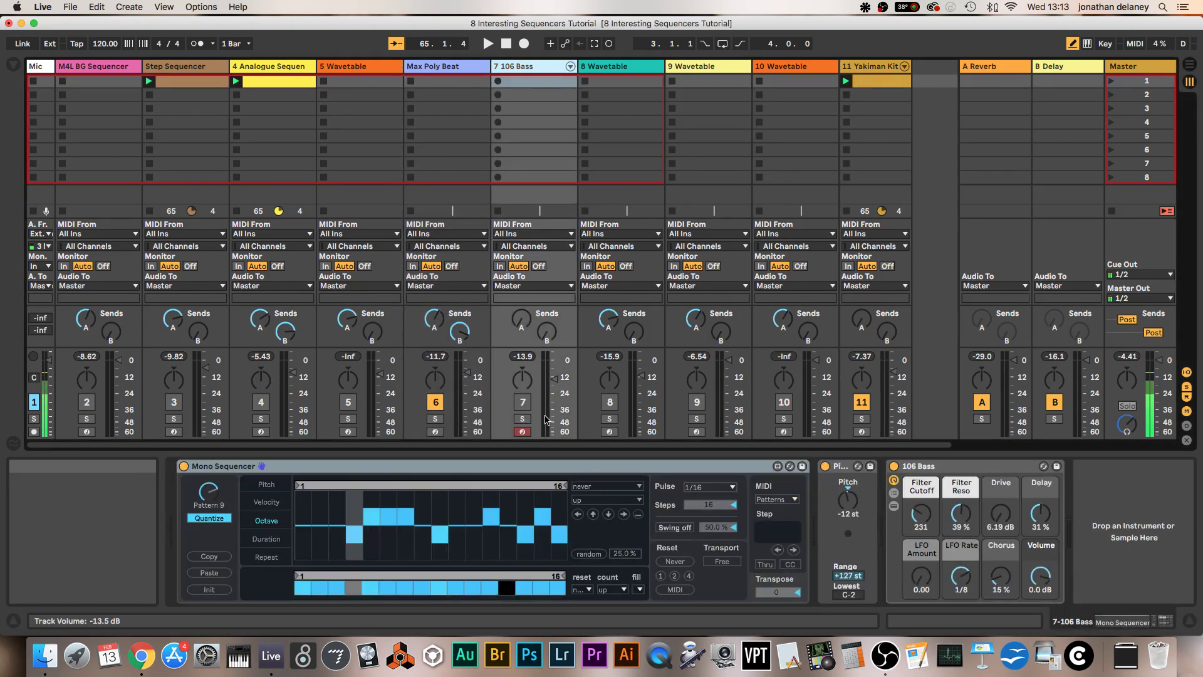
left_click(948, 468)
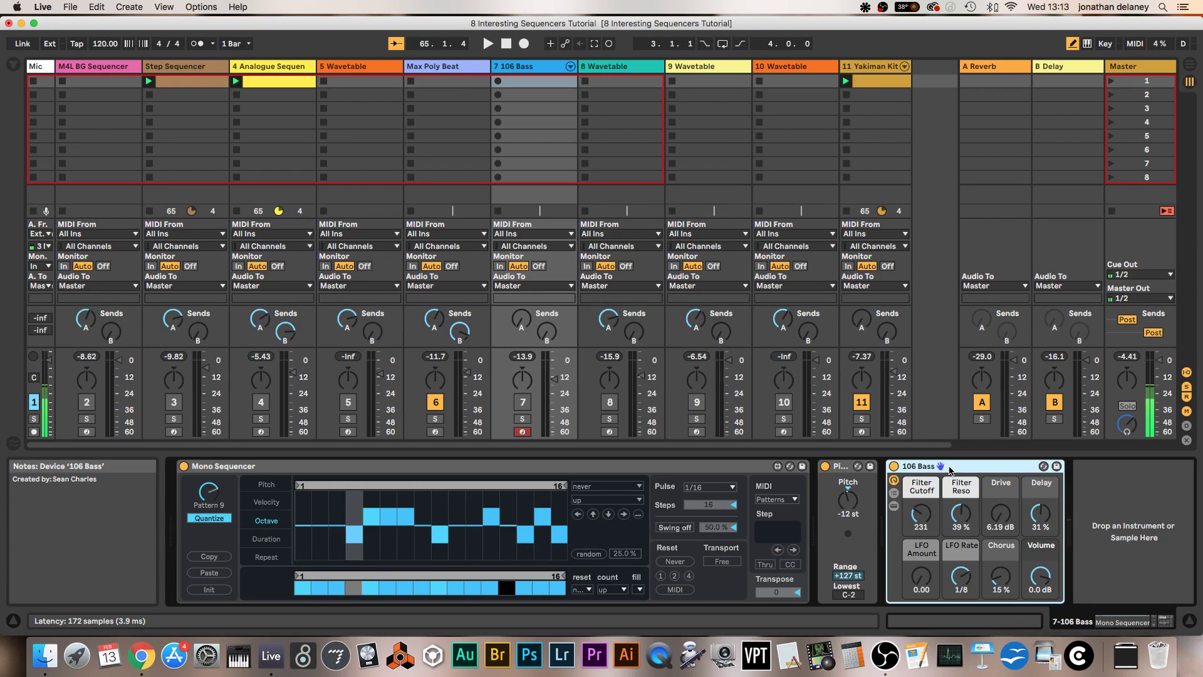
key("Delete")
Copy the Wavetable instrument from the Max Poly Beat track onto track 7.
left_click(458, 66)
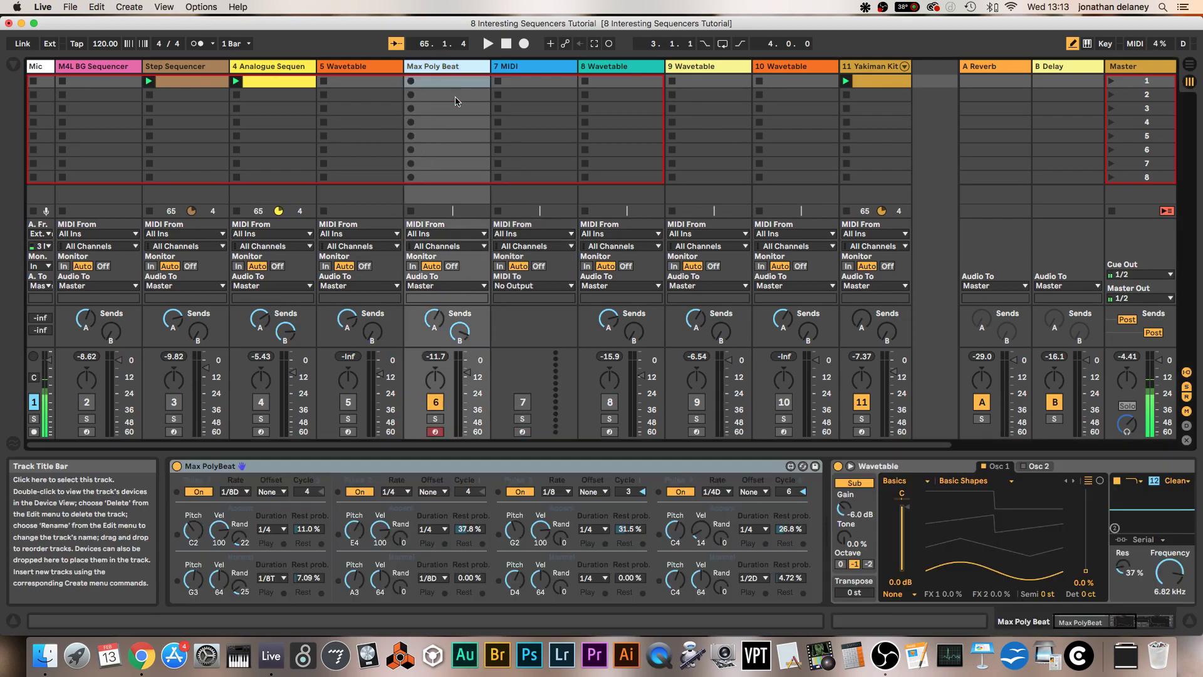
left_click(930, 465)
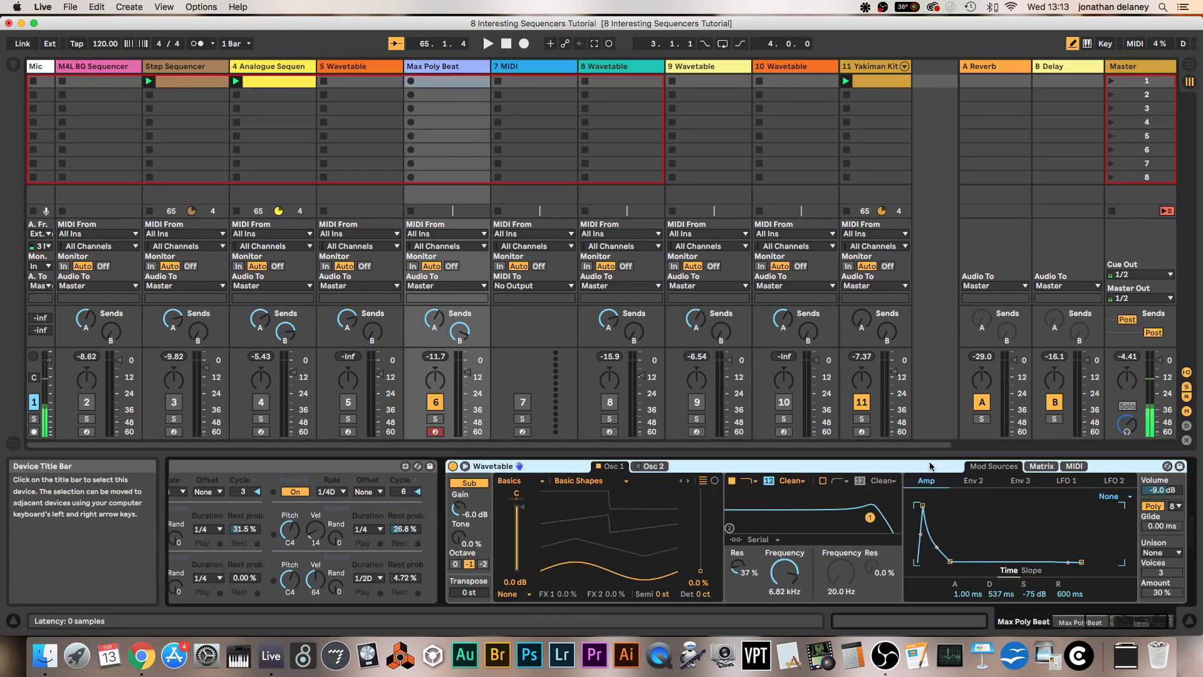
left_click(533, 66)
key("super+v")
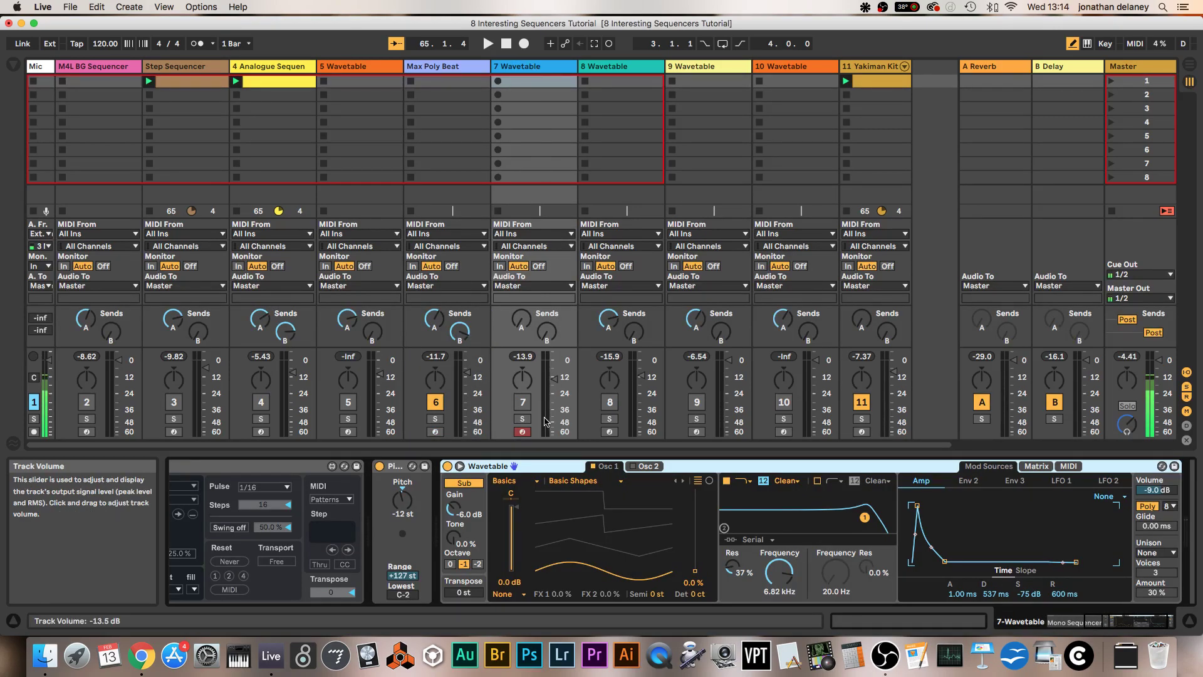
Play the Mono Sequencer track in place of Max Poly Beat and raise its volume.
scroll(762, 520, "left", 10)
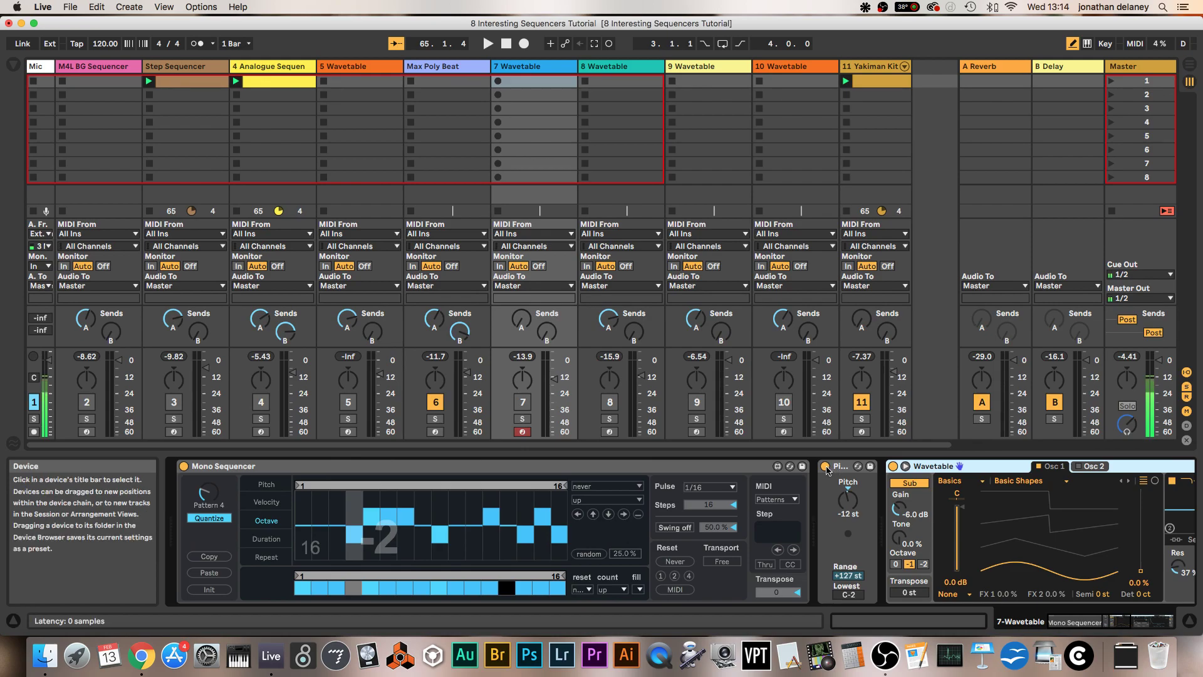
key("space")
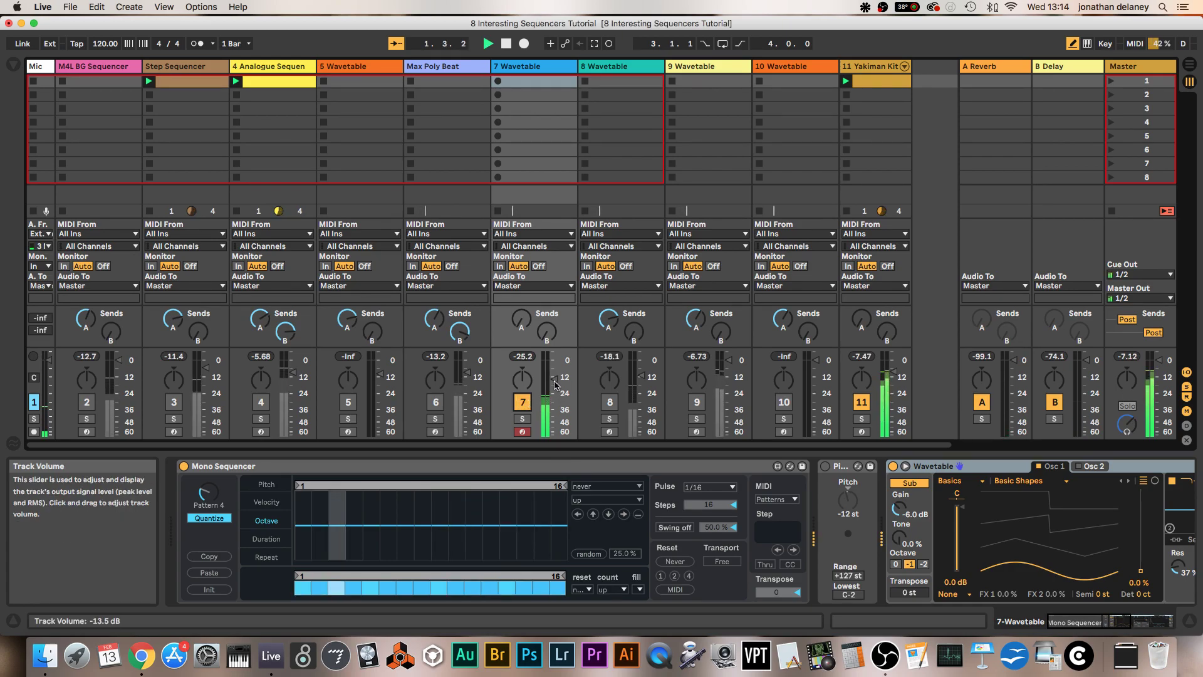
left_click_drag(560, 389, 560, 386)
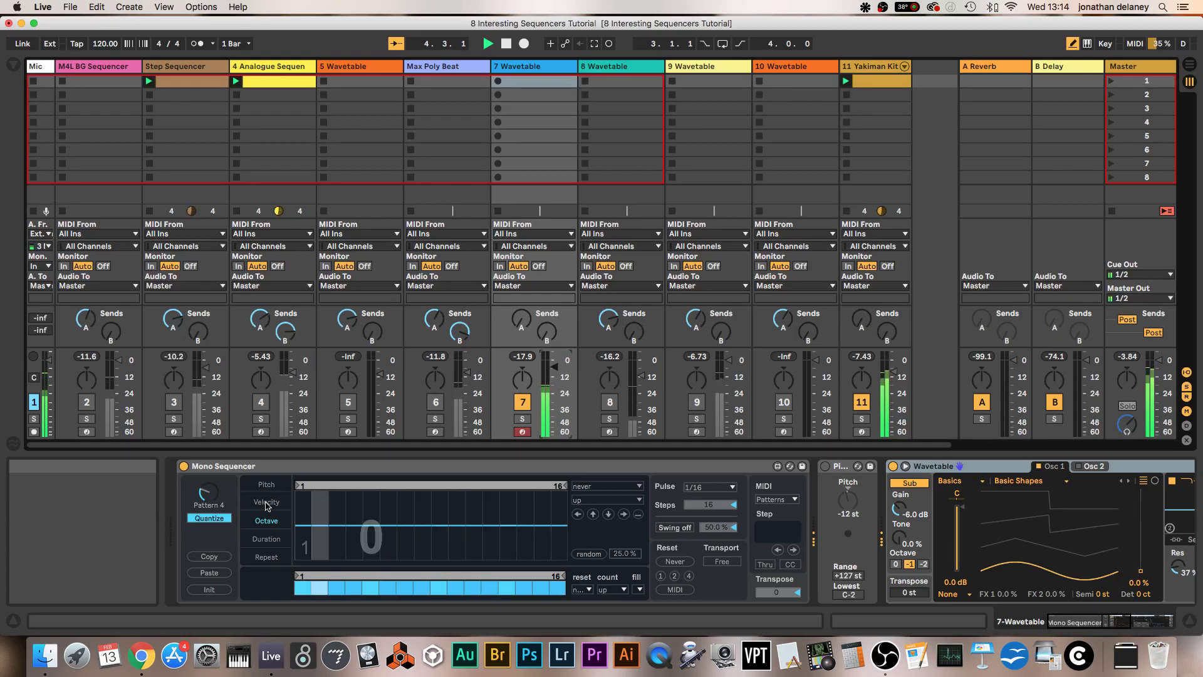
Audition the Mono Sequencer's patterns 6 and 1, and restart playback with Pattern 3 selected.
mouse_move(209, 494)
left_mouse_down()
mouse_move(209, 504)
mouse_move(209, 484)
left_mouse_up()
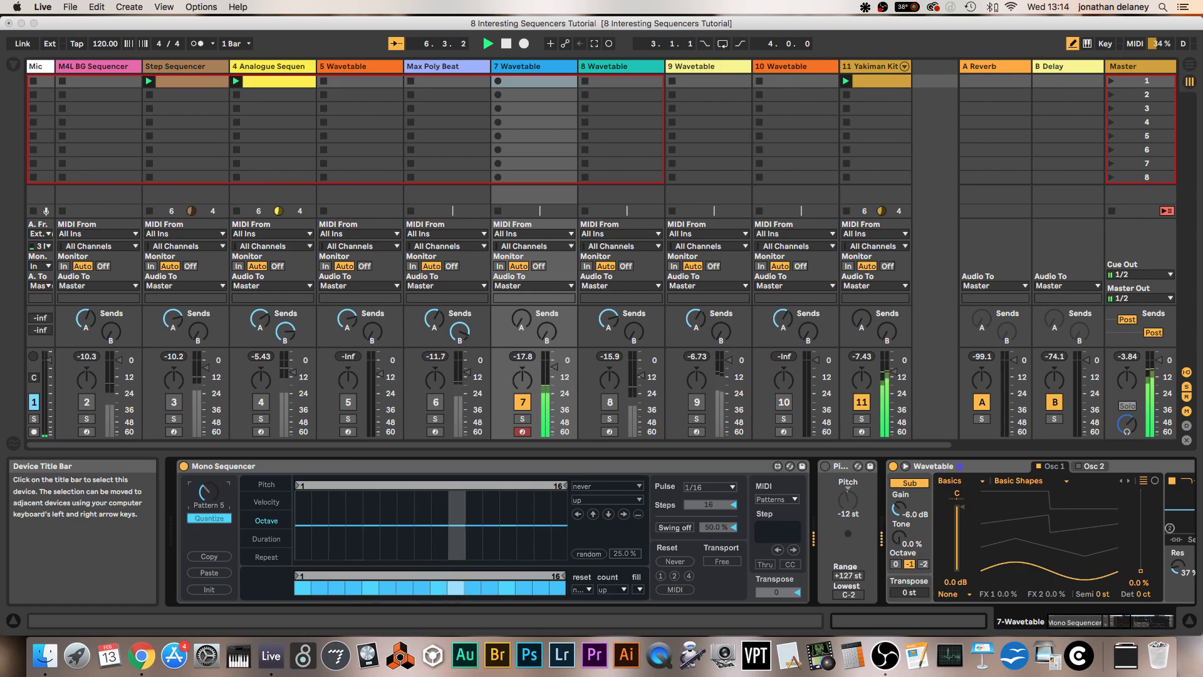
key("space")
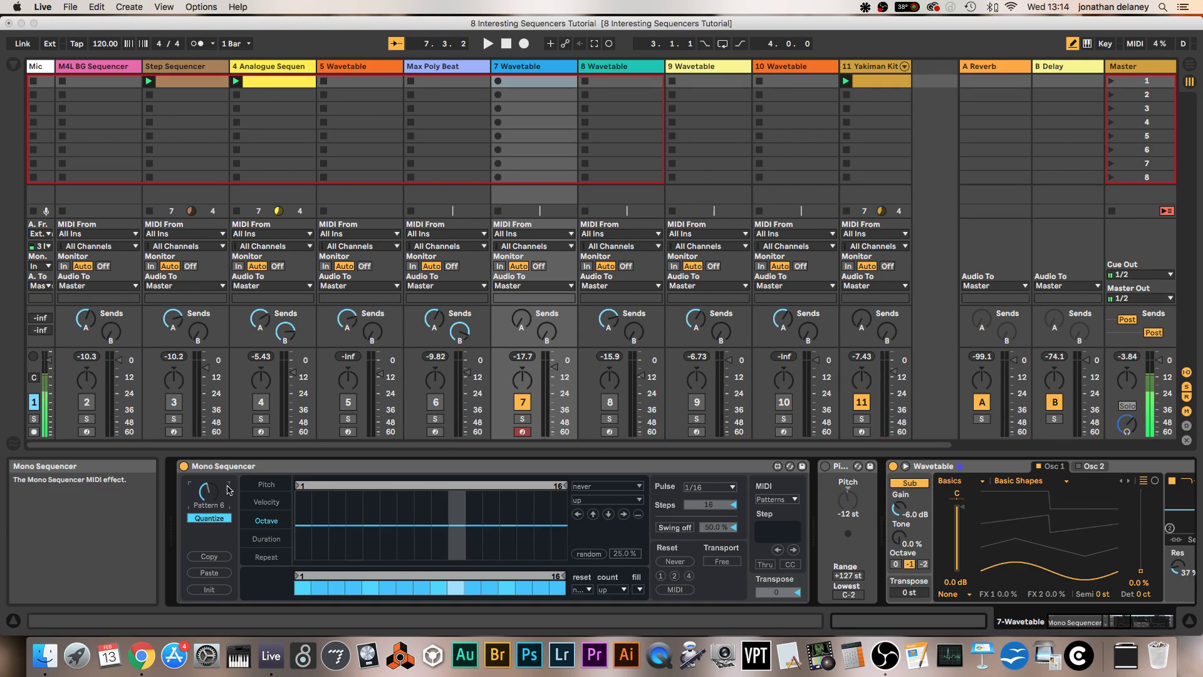
left_click_drag(208, 492, 209, 506)
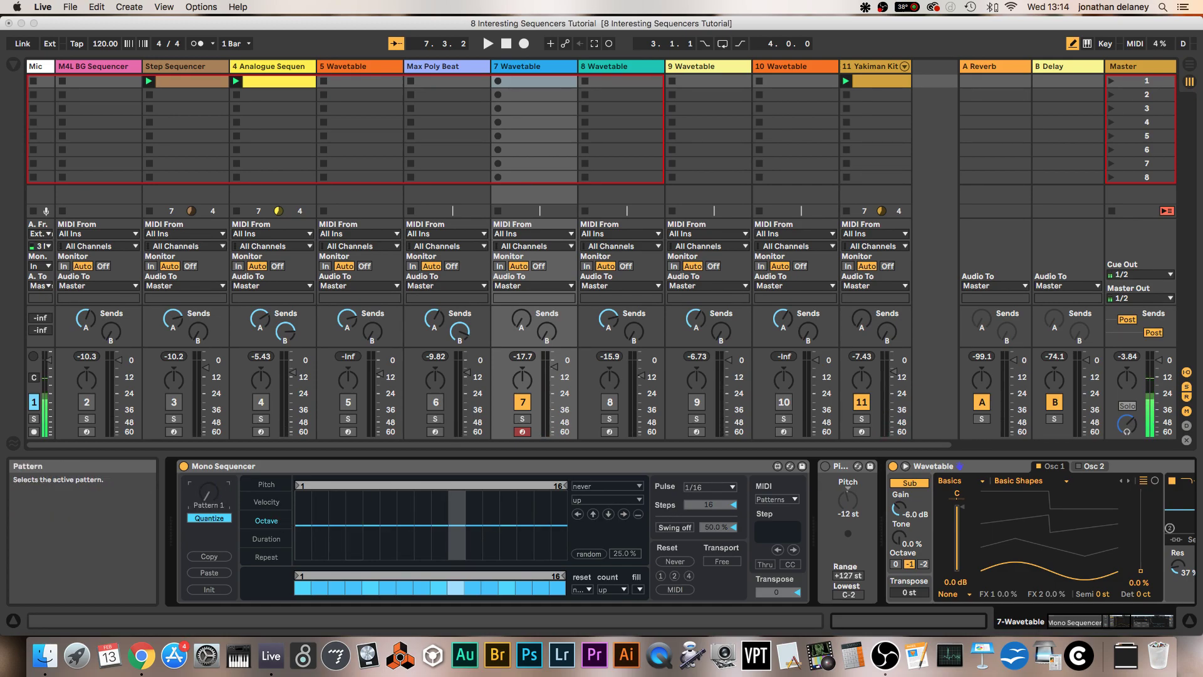
key("space")
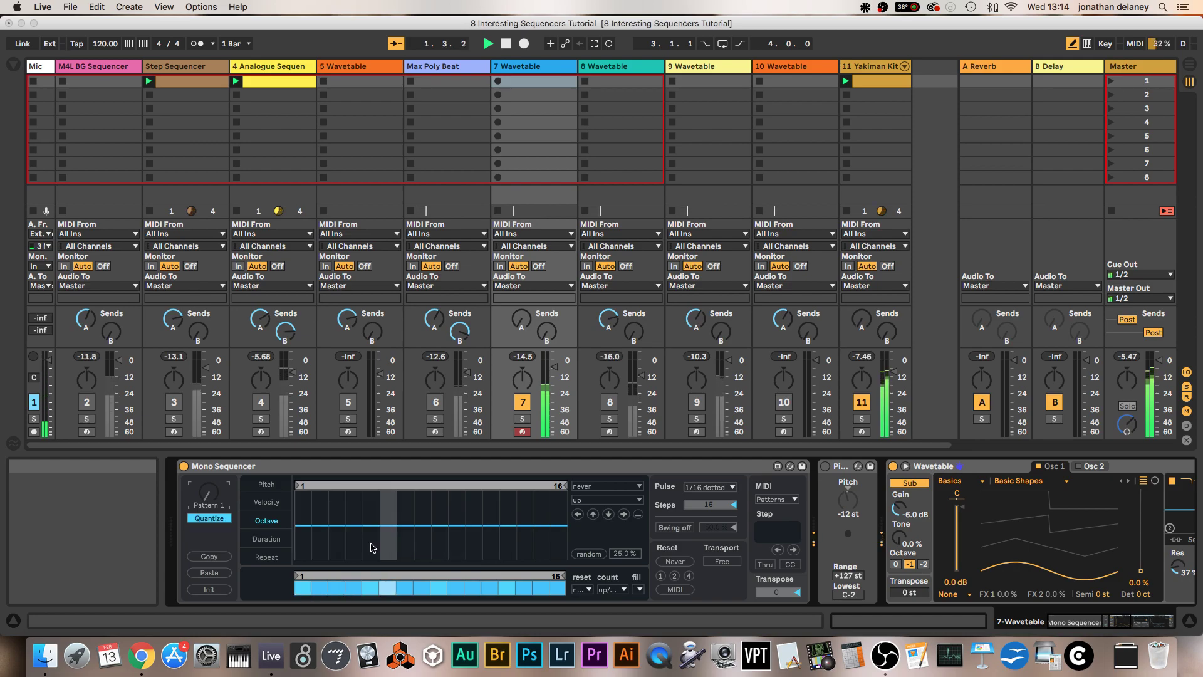
left_click_drag(209, 495, 209, 489)
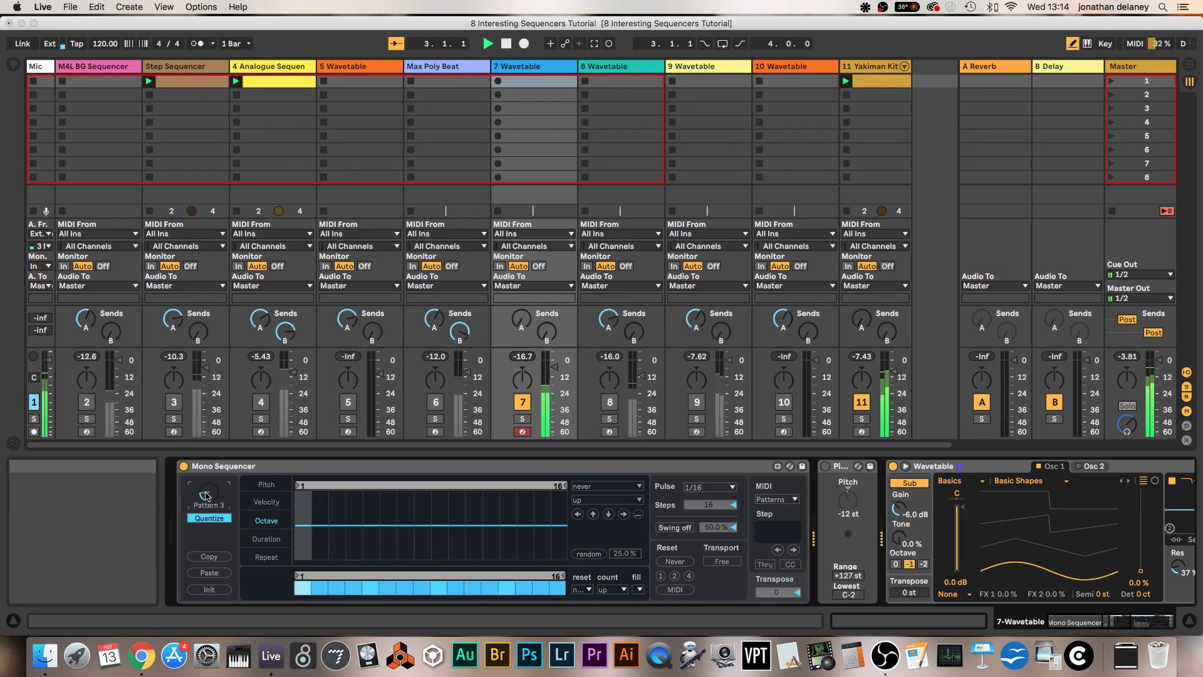
key("space")
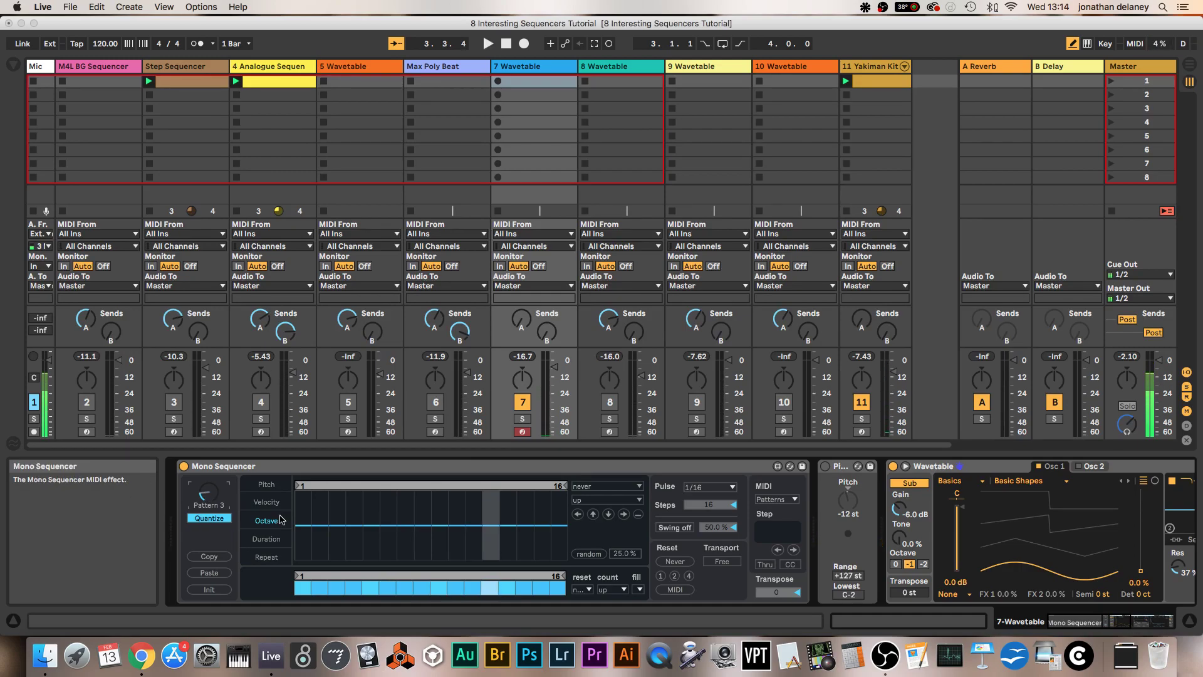
key("space")
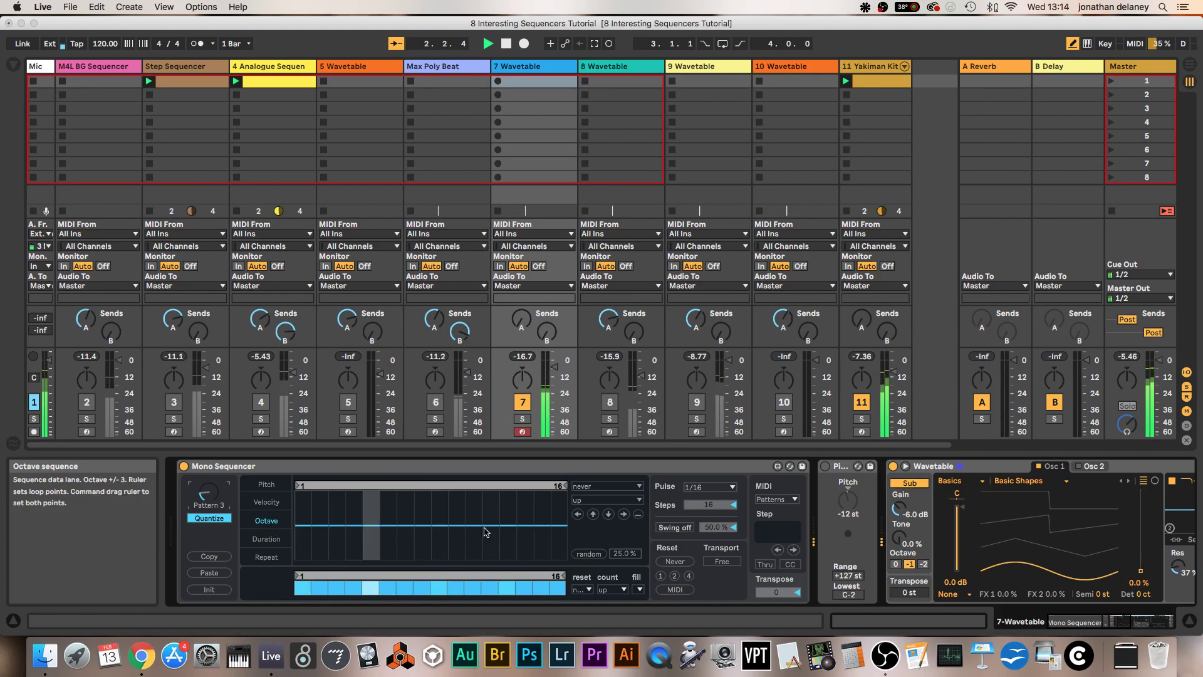
Try an octave change on step 3, and initialize and randomize the octave lane by 25.0%.
left_click(337, 509)
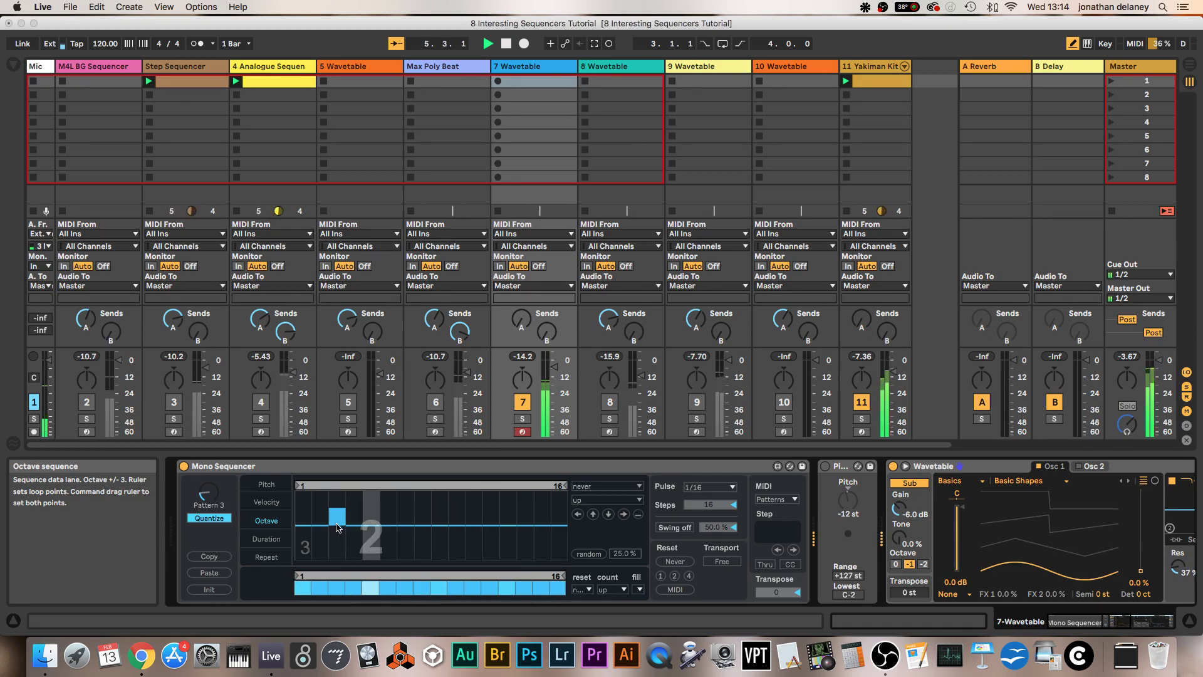
left_click(639, 514)
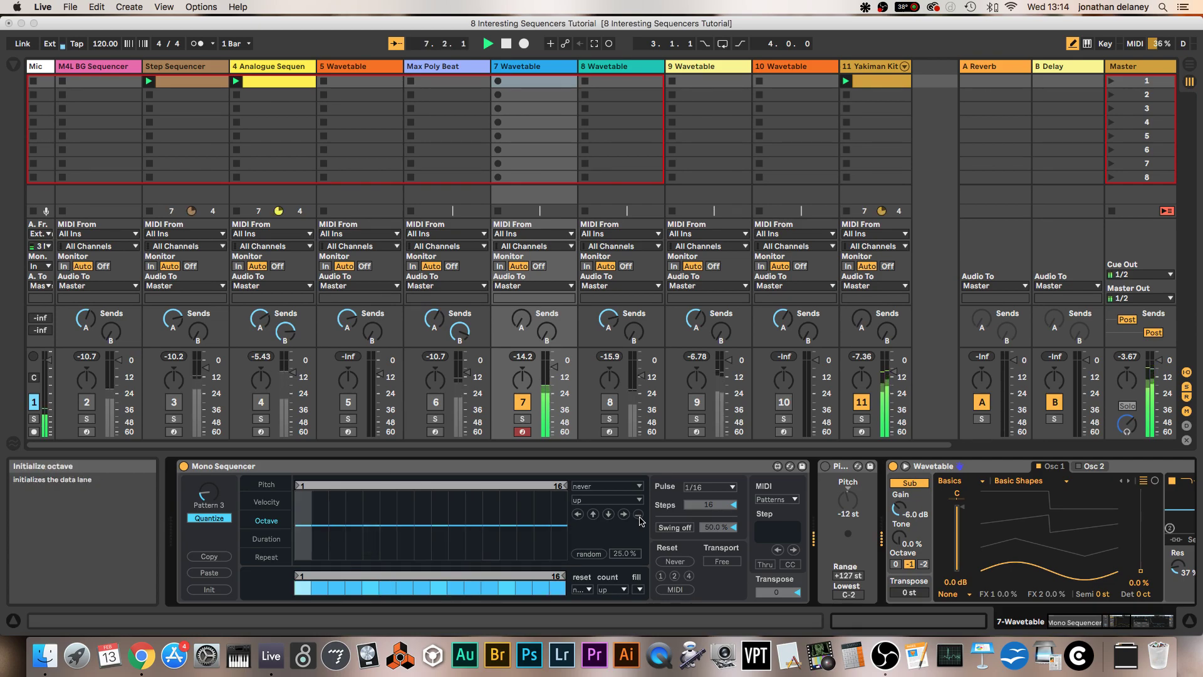
left_click(589, 555)
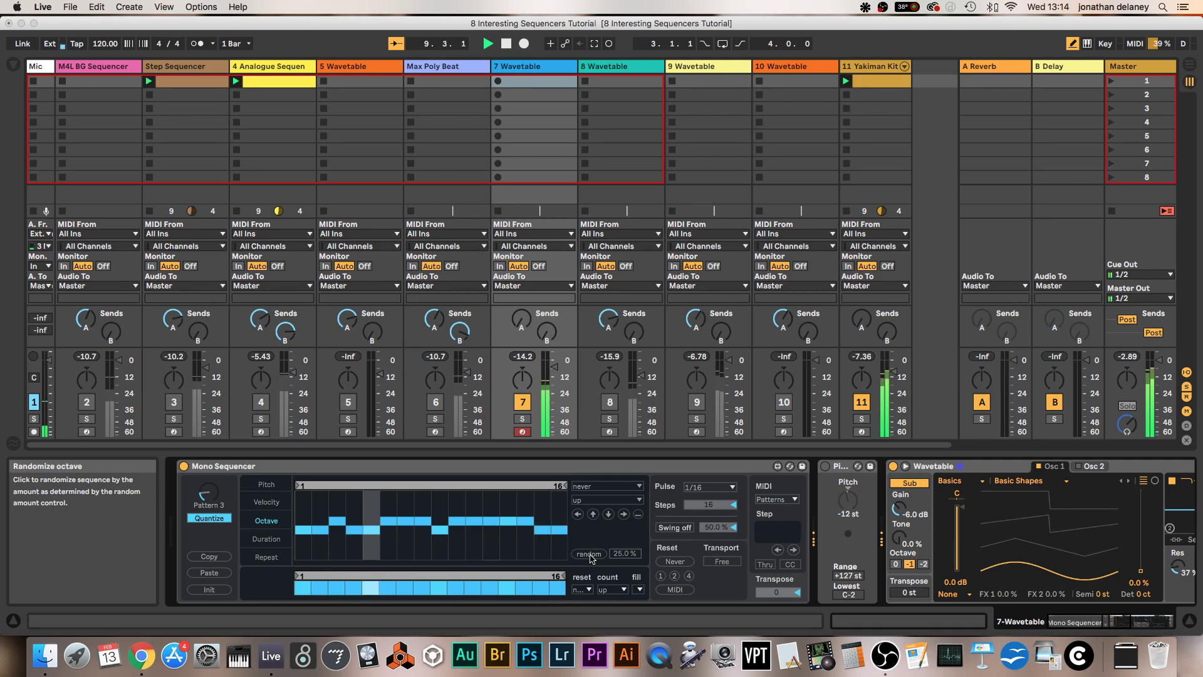
Limit the octave lane's loop to steps 4 through 7, and disable steps 3 and 7 of the sequence.
mouse_move(548, 487)
left_mouse_down()
mouse_move(324, 486)
mouse_move(370, 486)
left_mouse_up()
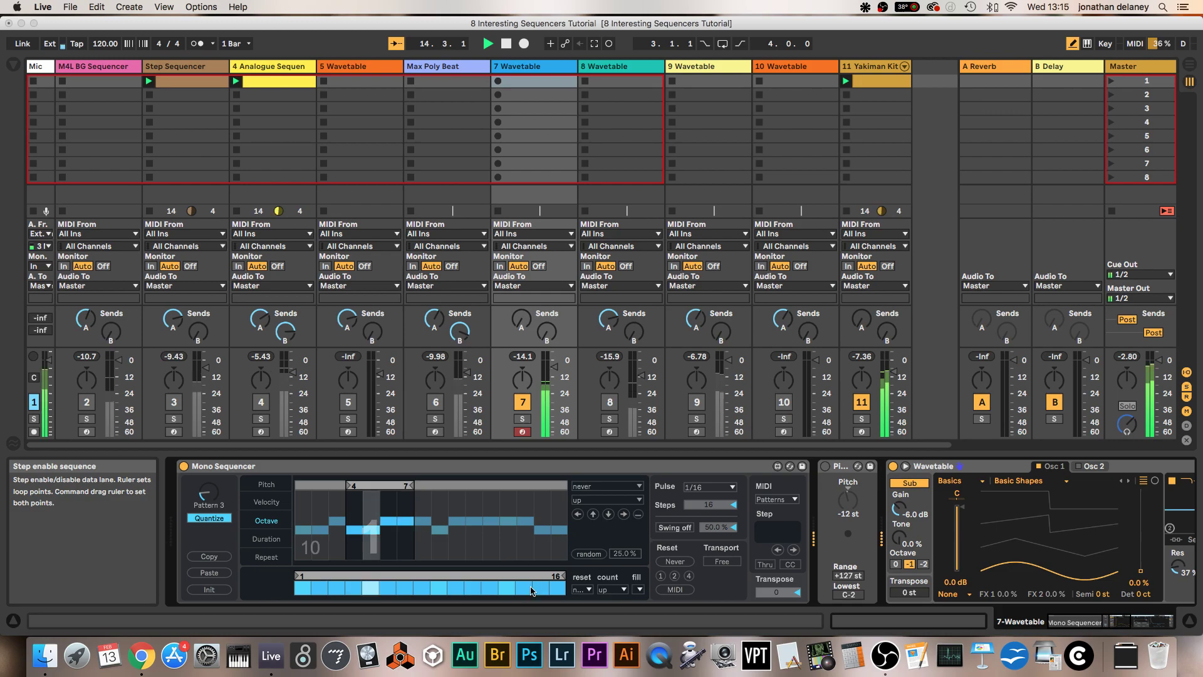
left_click(337, 588)
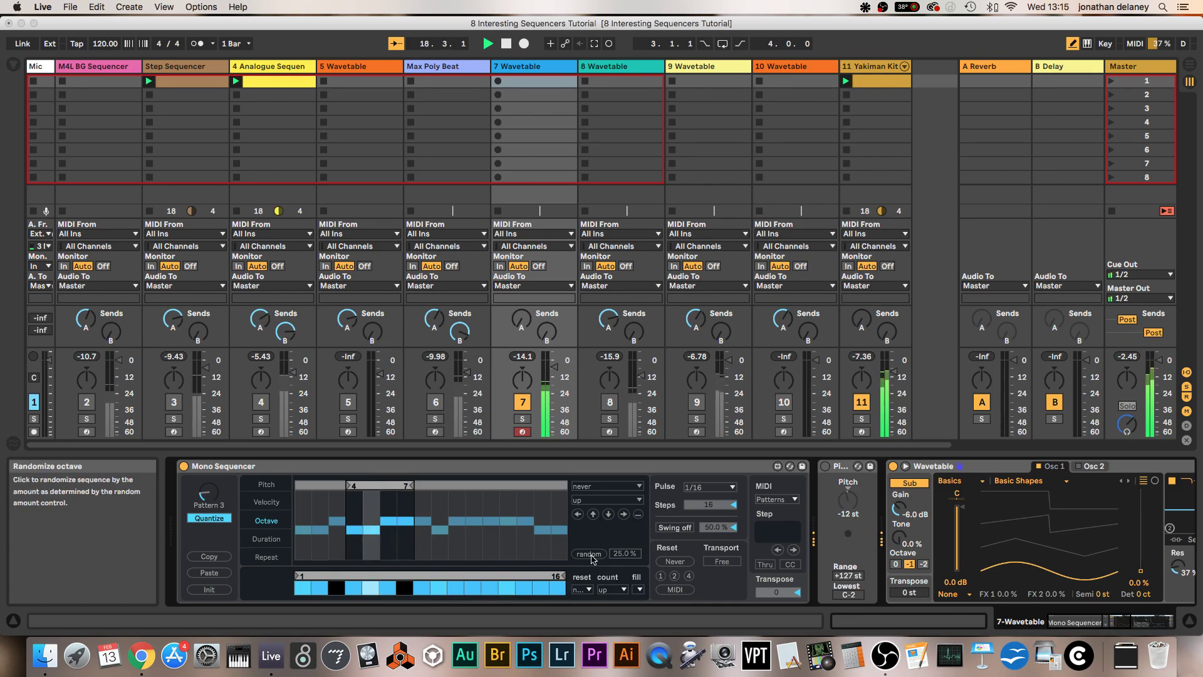
Check the octave lane's reset options, try its drunk and random step behaviors, and set the behavior to down.
left_click(598, 490)
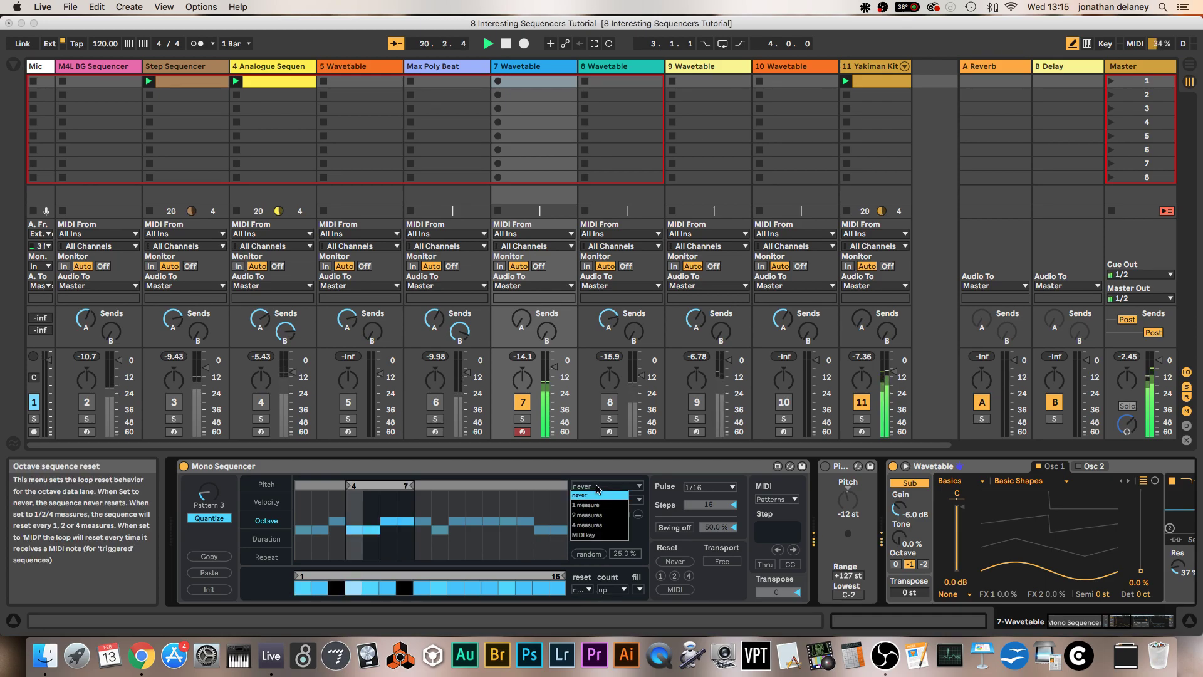
left_click(639, 500)
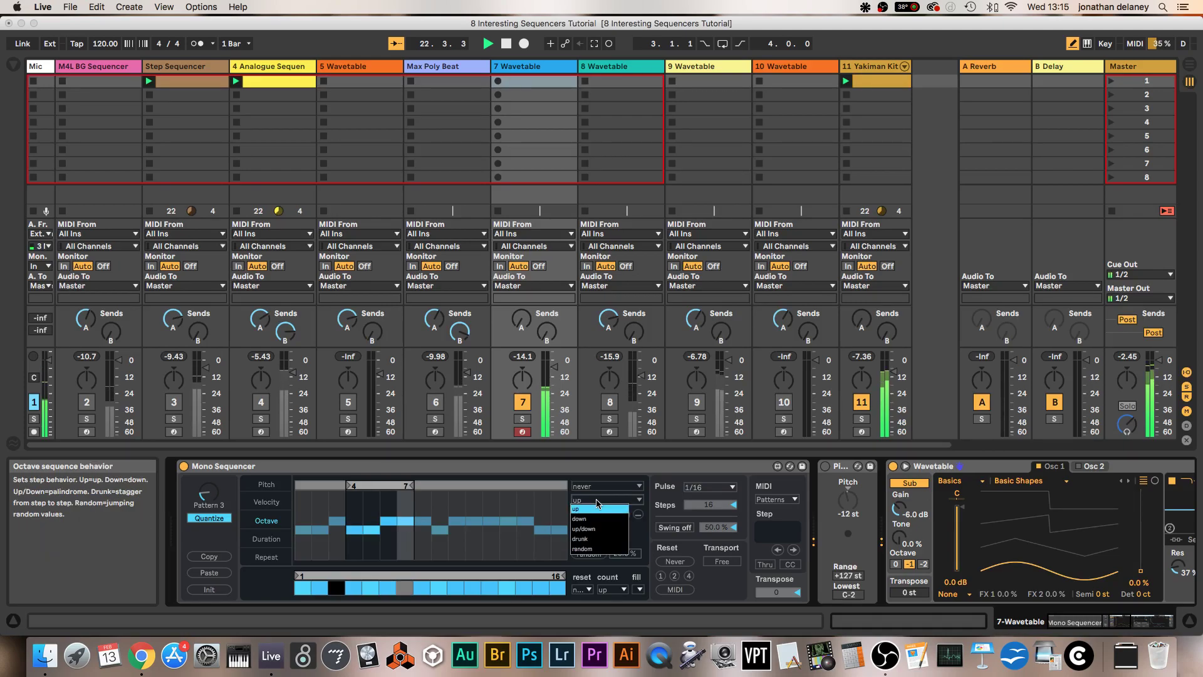
left_click(600, 539)
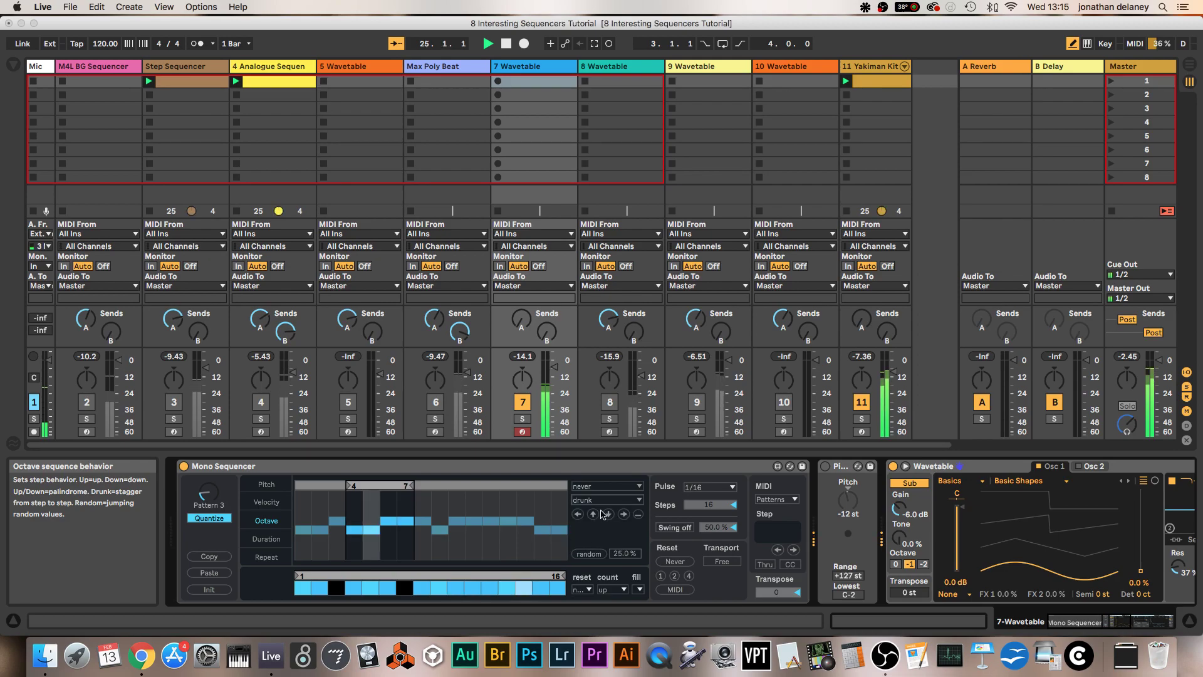
scroll(597, 501, "down", 1)
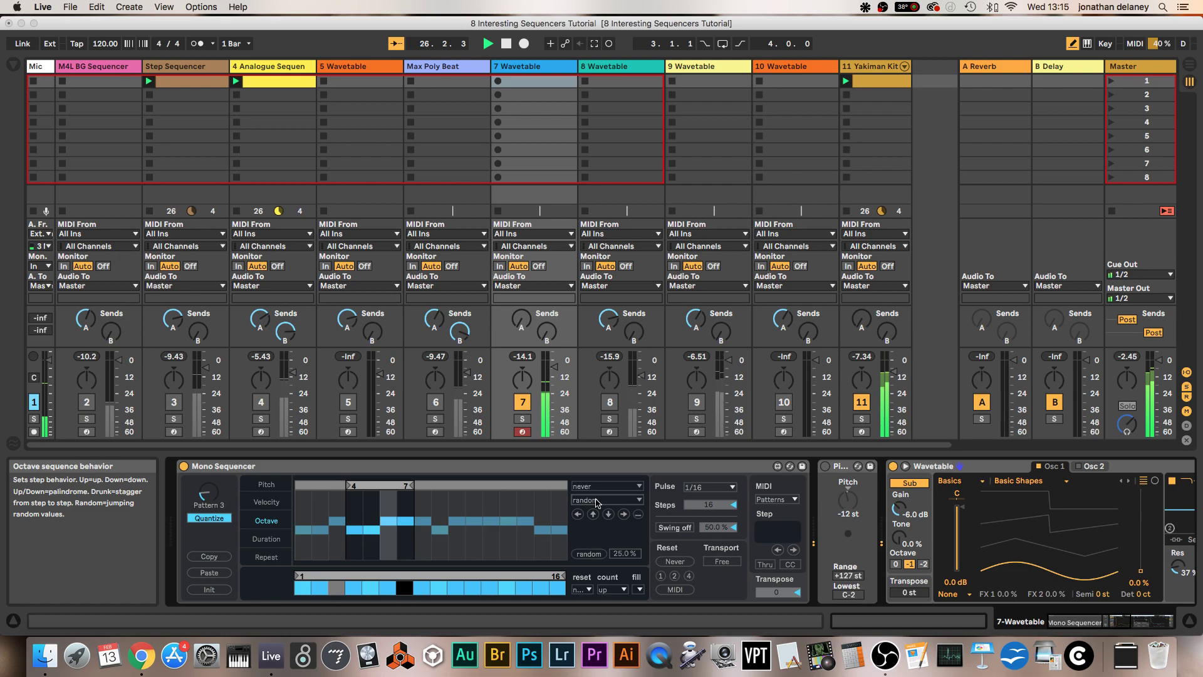
scroll(597, 501, "up", 3)
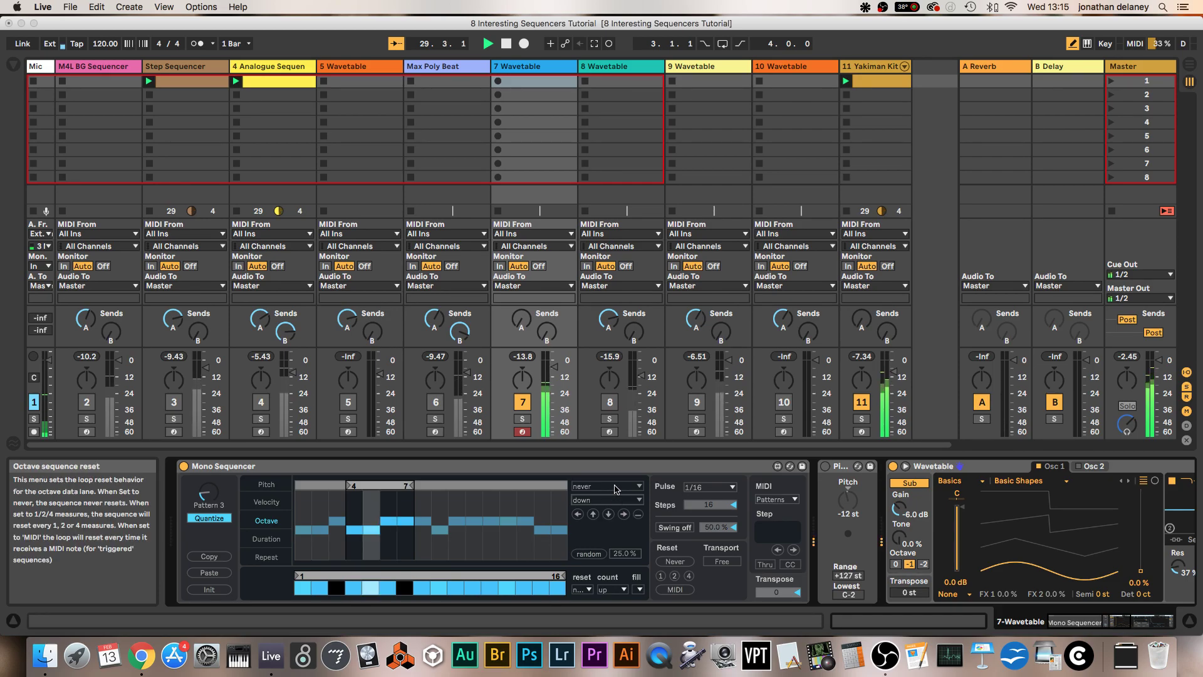
Randomize the octave lane by 25.0% and move its four-step loop to steps 1 through 4.
left_click(585, 555)
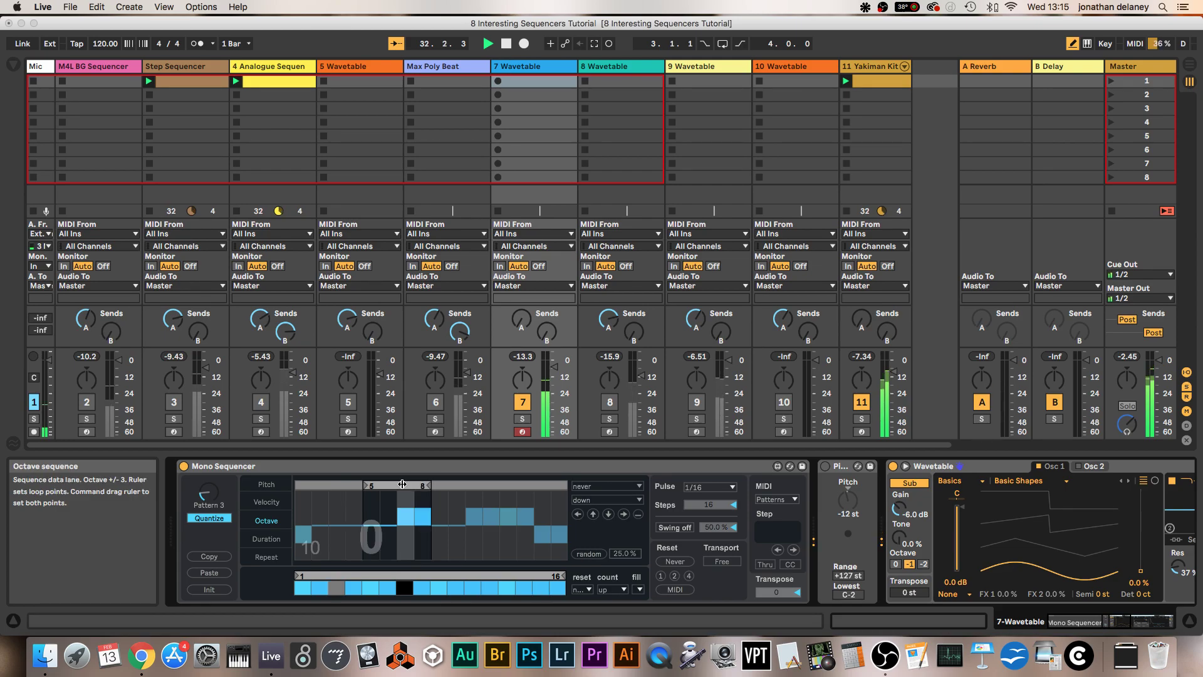
left_click_drag(377, 485, 445, 485)
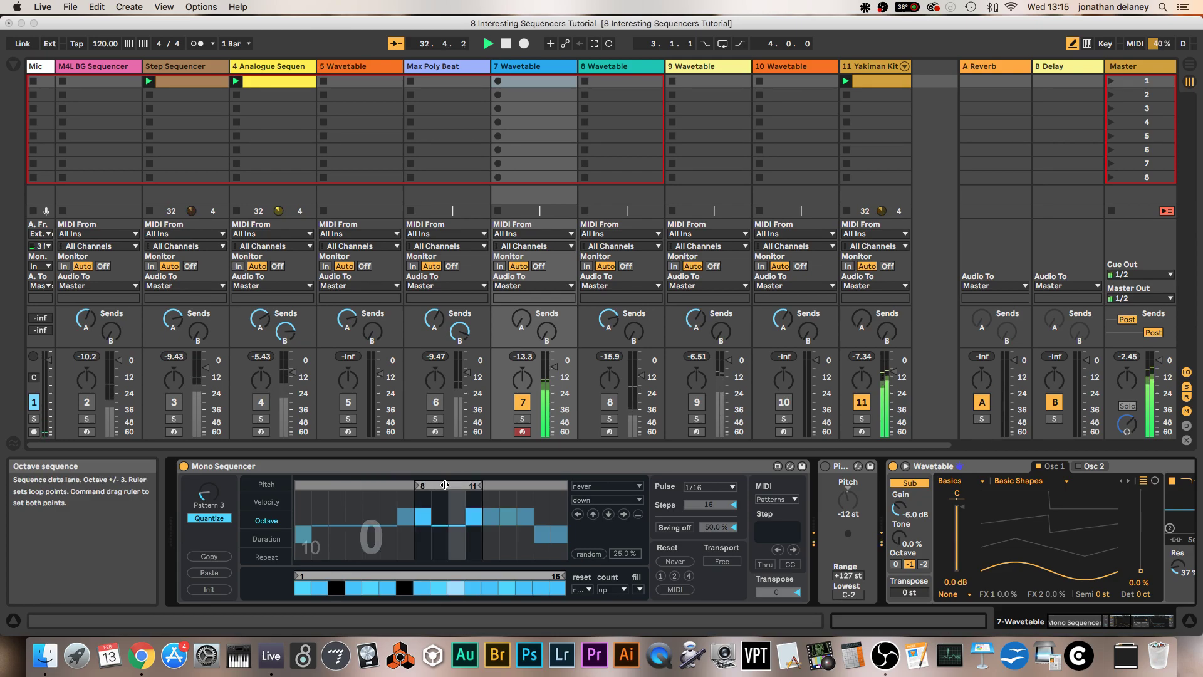
left_click_drag(445, 484, 330, 485)
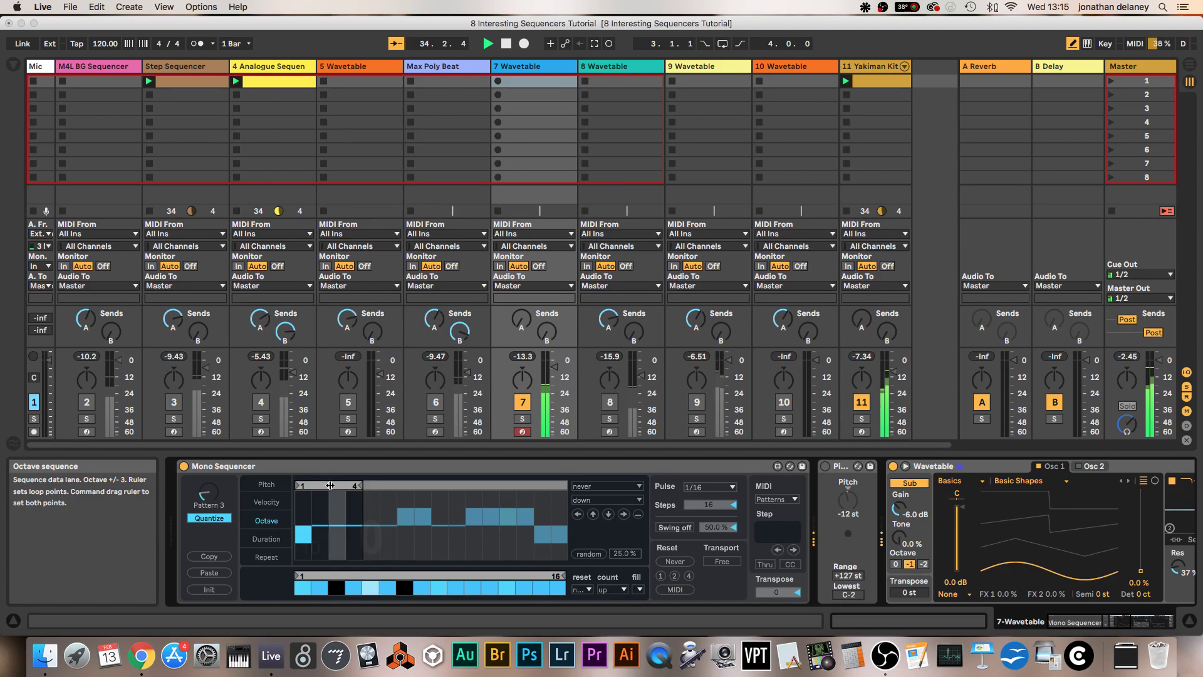
Randomize the velocity lane by 25.0%, compare it with the octave lane, and limit the velocity loop to steps 7 through 16.
left_click(266, 502)
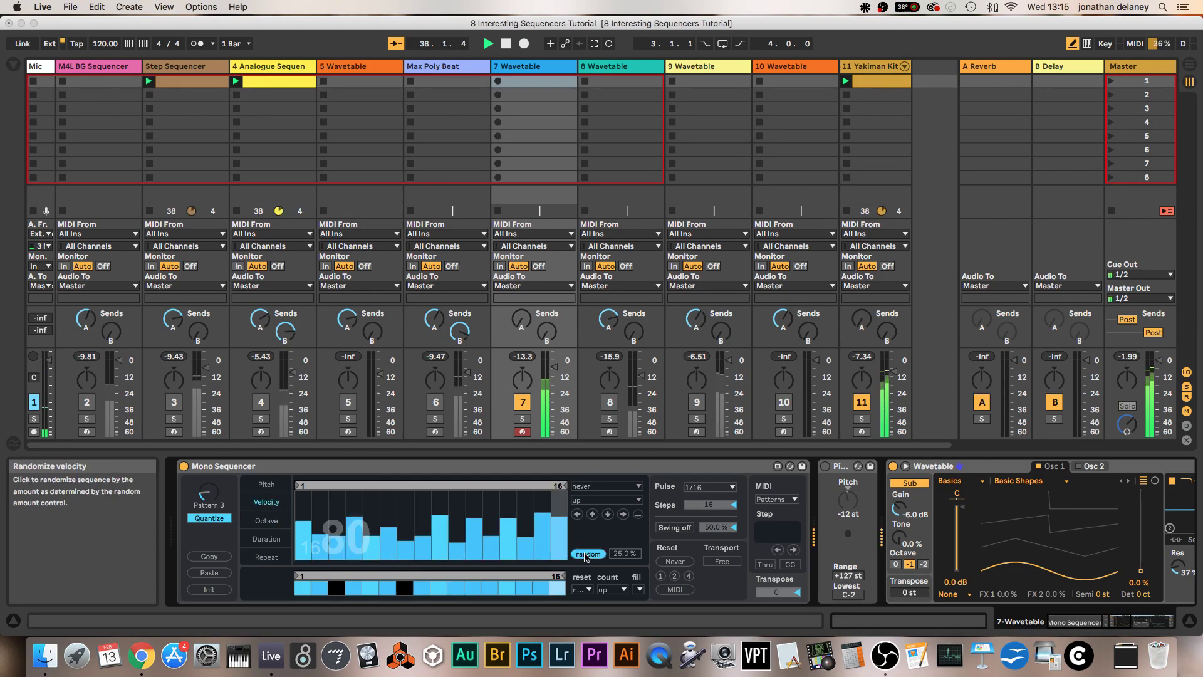
left_click(266, 521)
left_click(267, 502)
left_click(264, 522)
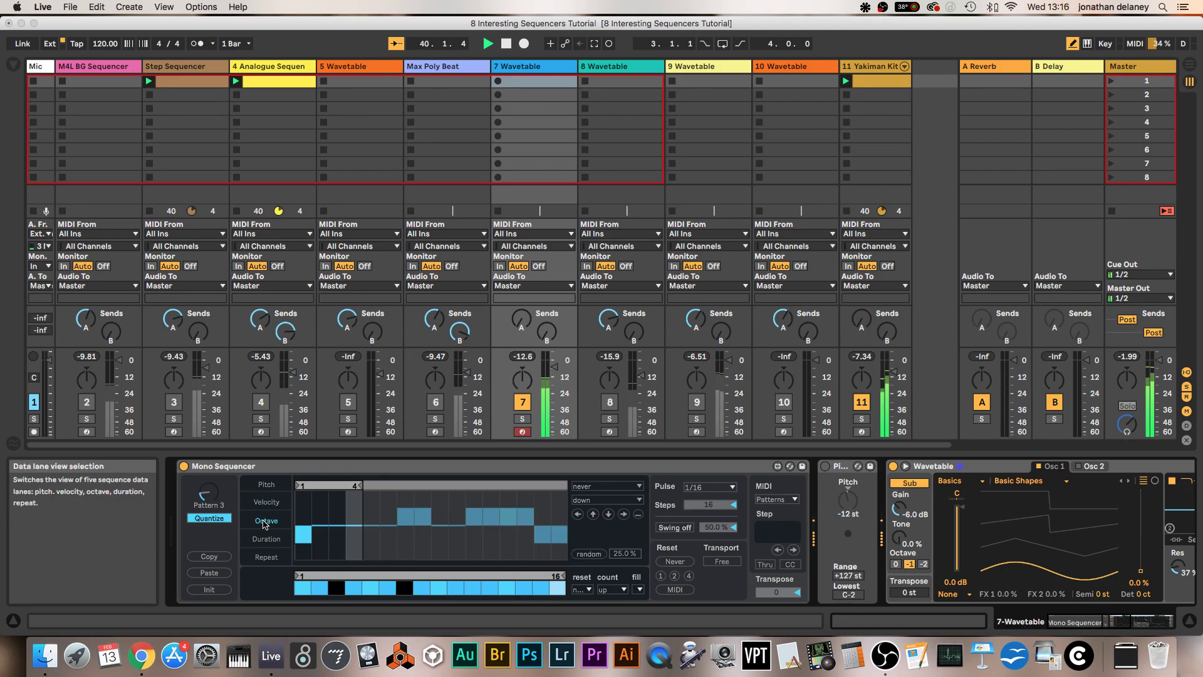
left_click(266, 502)
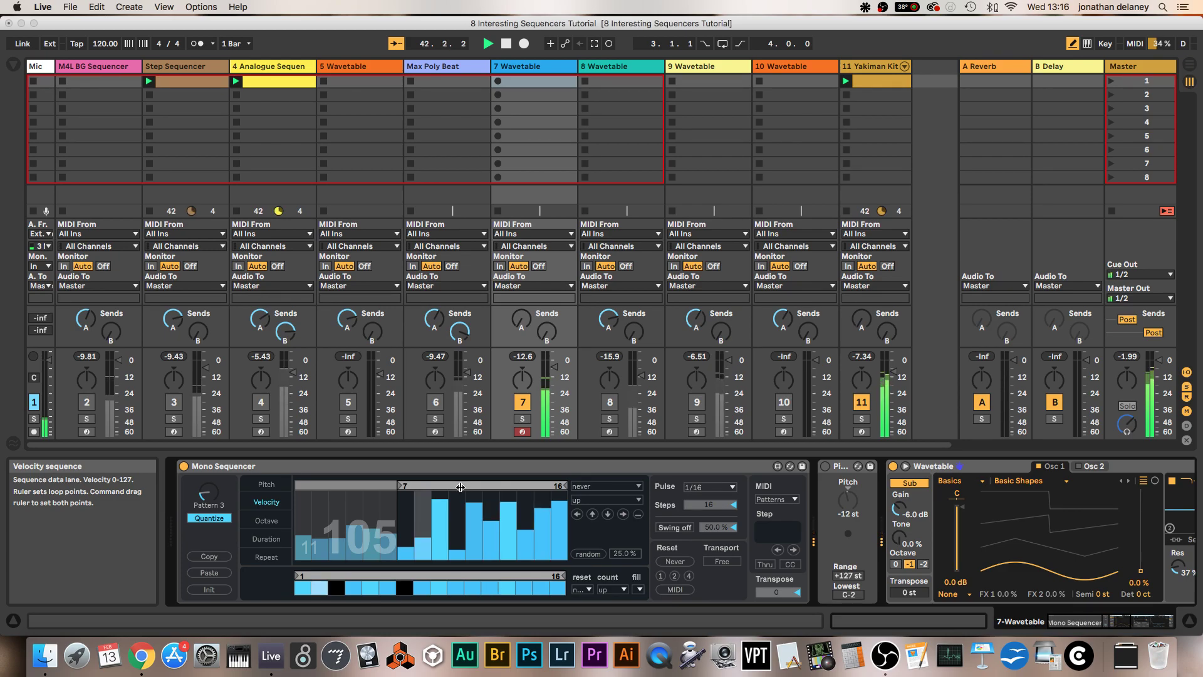
Randomize the duration lane by 25.0% and limit its loop to steps 1 through 5.
left_click(266, 539)
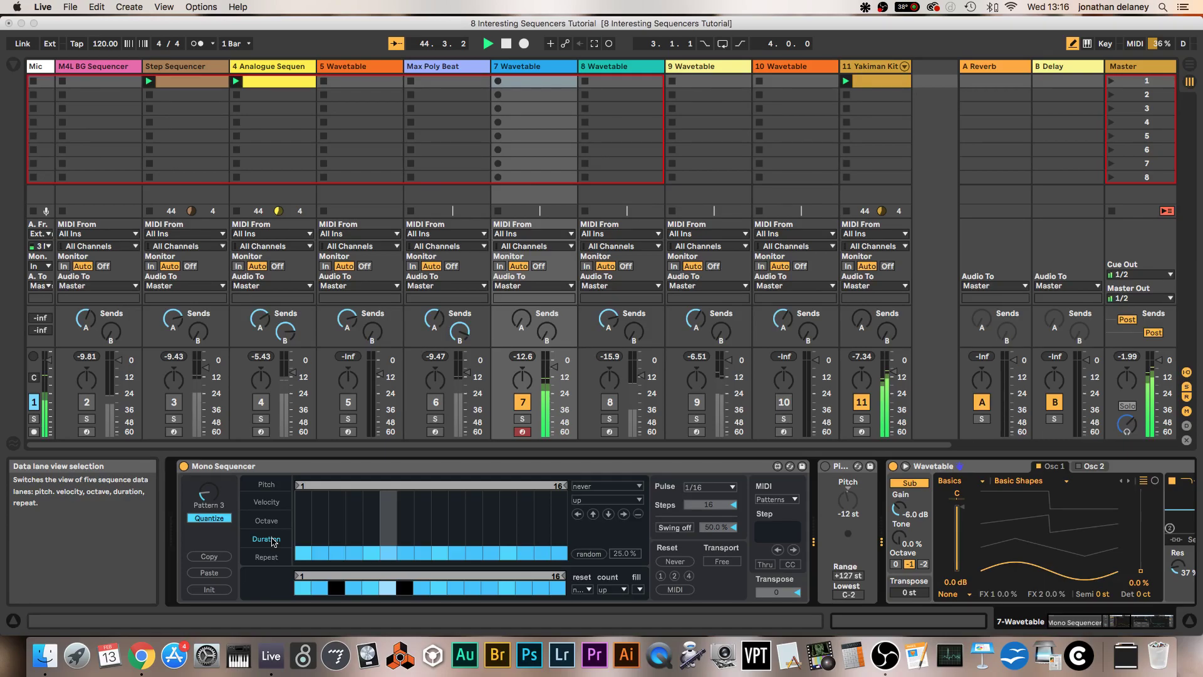
left_click(271, 542)
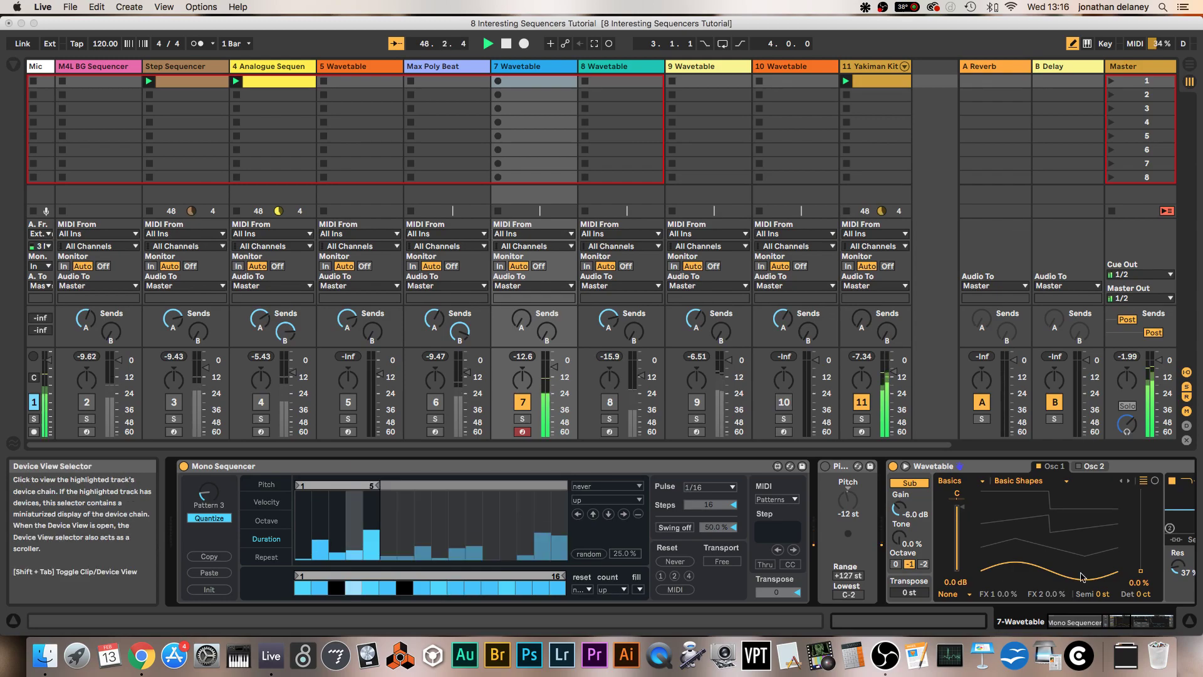
Set the decay of the Wavetable amp envelope to 537 ms.
scroll(1081, 577, "right", 5)
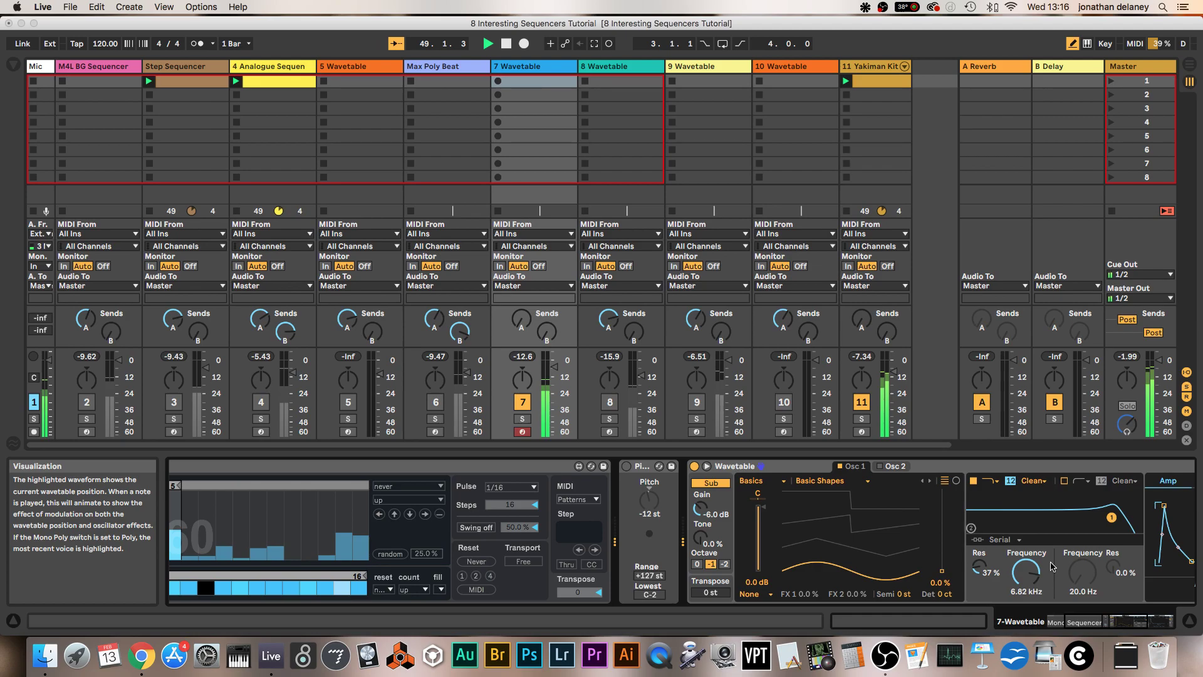
scroll(1053, 567, "right", 6)
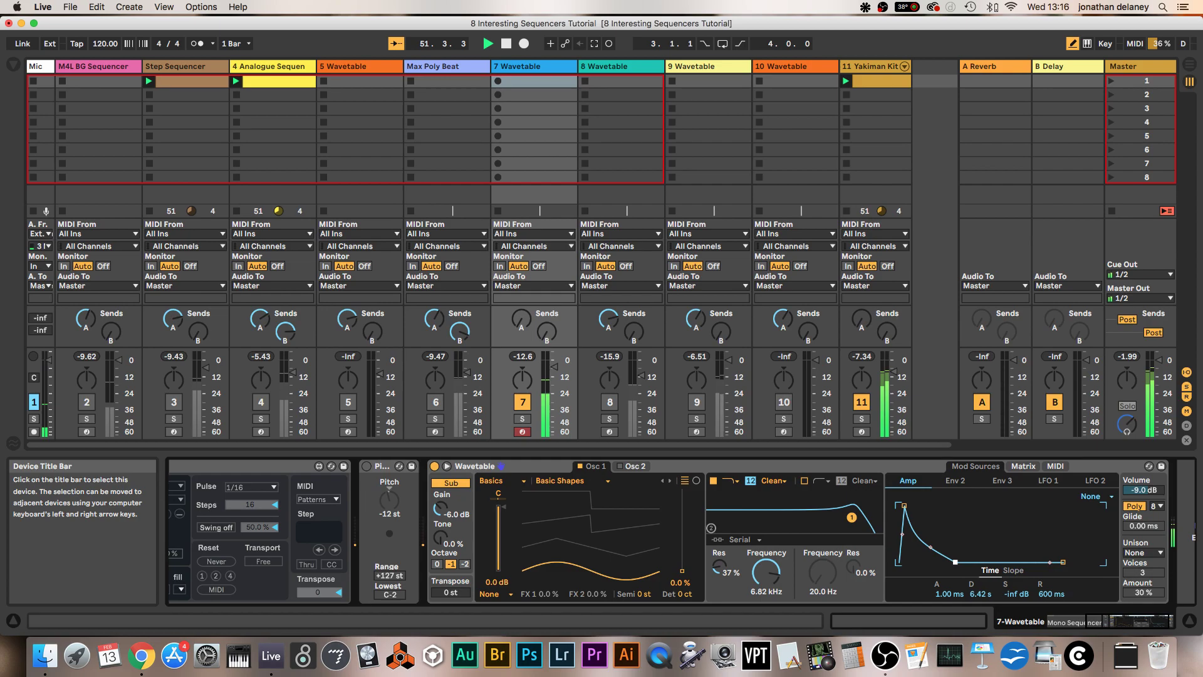
left_click_drag(955, 562, 932, 562)
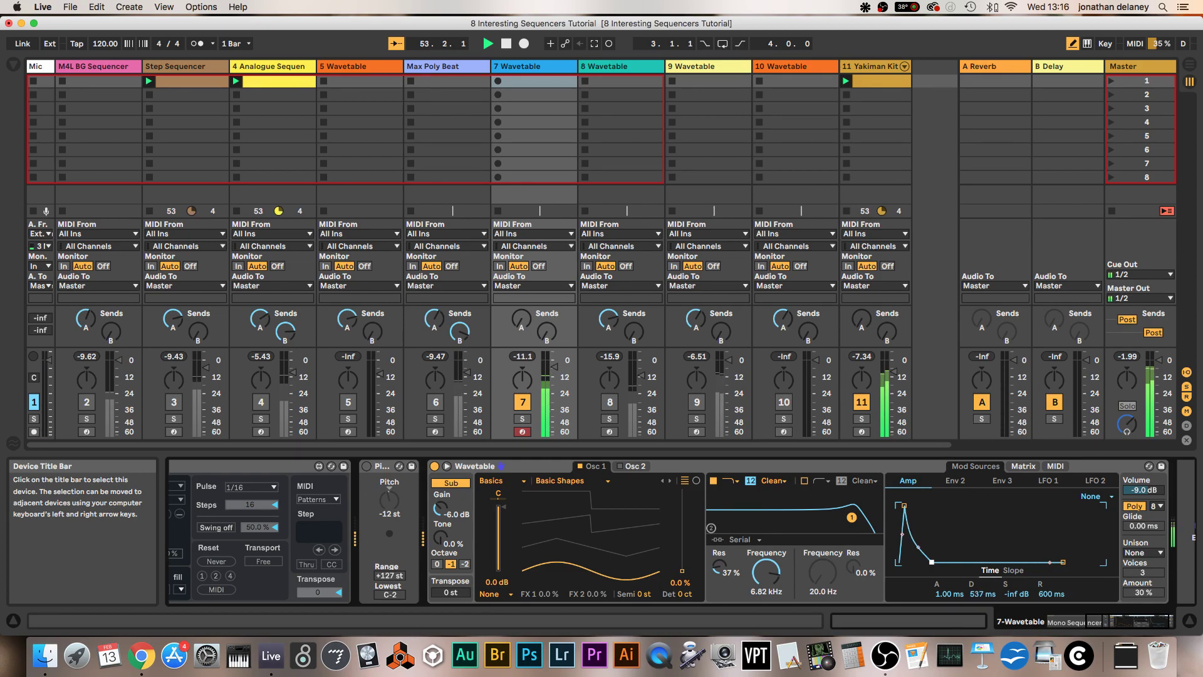
scroll(639, 543, "left", 10)
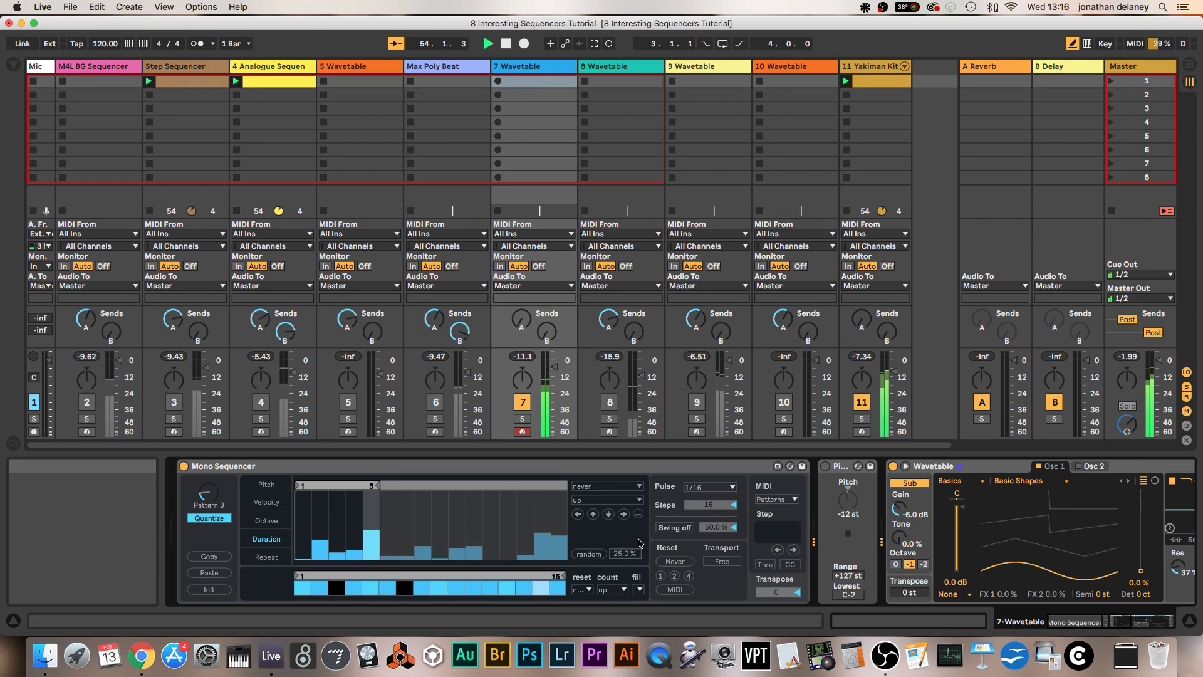
Try random repeats at 14.0% and single repeats on steps 7 and 8, clear the repeat lane, and stop playback.
left_click(266, 557)
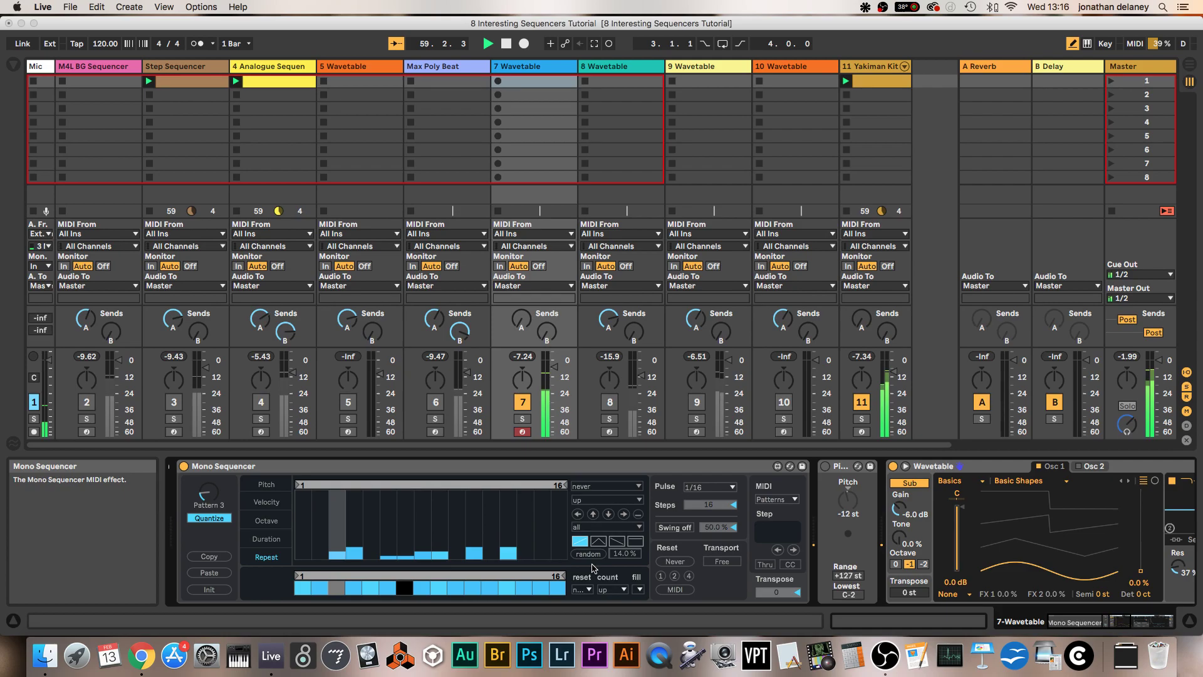
mouse_move(332, 554)
left_mouse_down()
mouse_move(439, 554)
mouse_move(413, 501)
mouse_move(508, 514)
left_mouse_up()
scroll(387, 520, "right", 1)
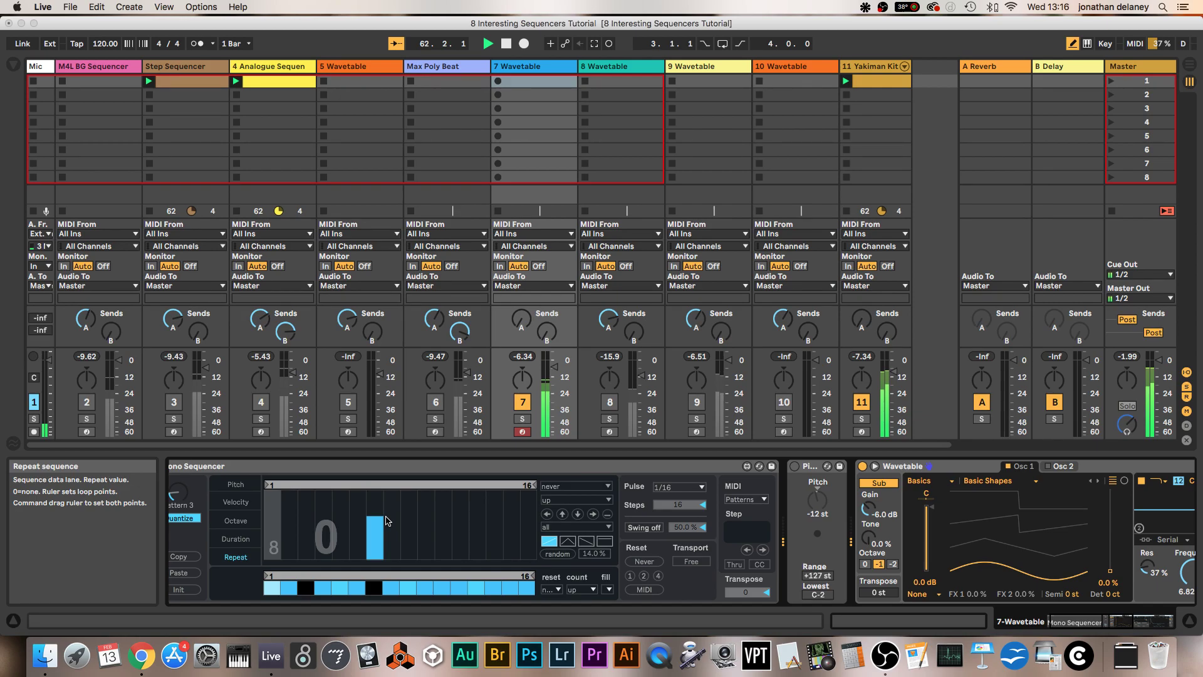
scroll(386, 520, "left", 1)
mouse_move(387, 520)
left_mouse_down()
mouse_move(470, 556)
mouse_move(429, 555)
left_mouse_up()
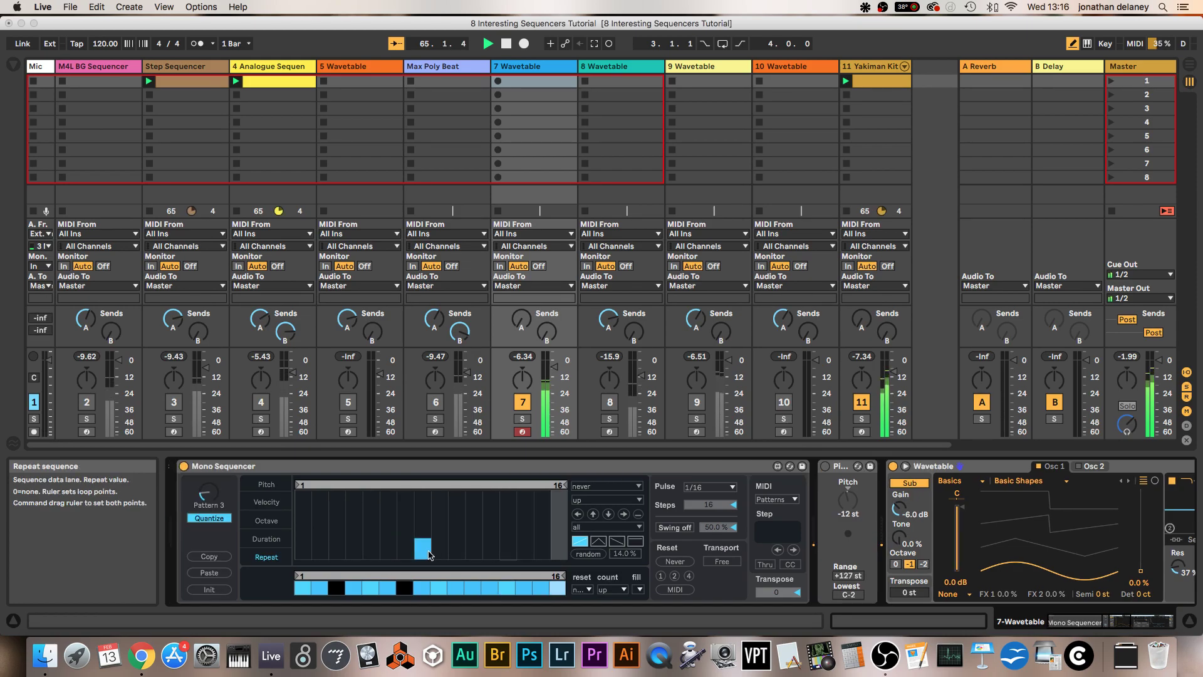
left_click(429, 555)
key("space")
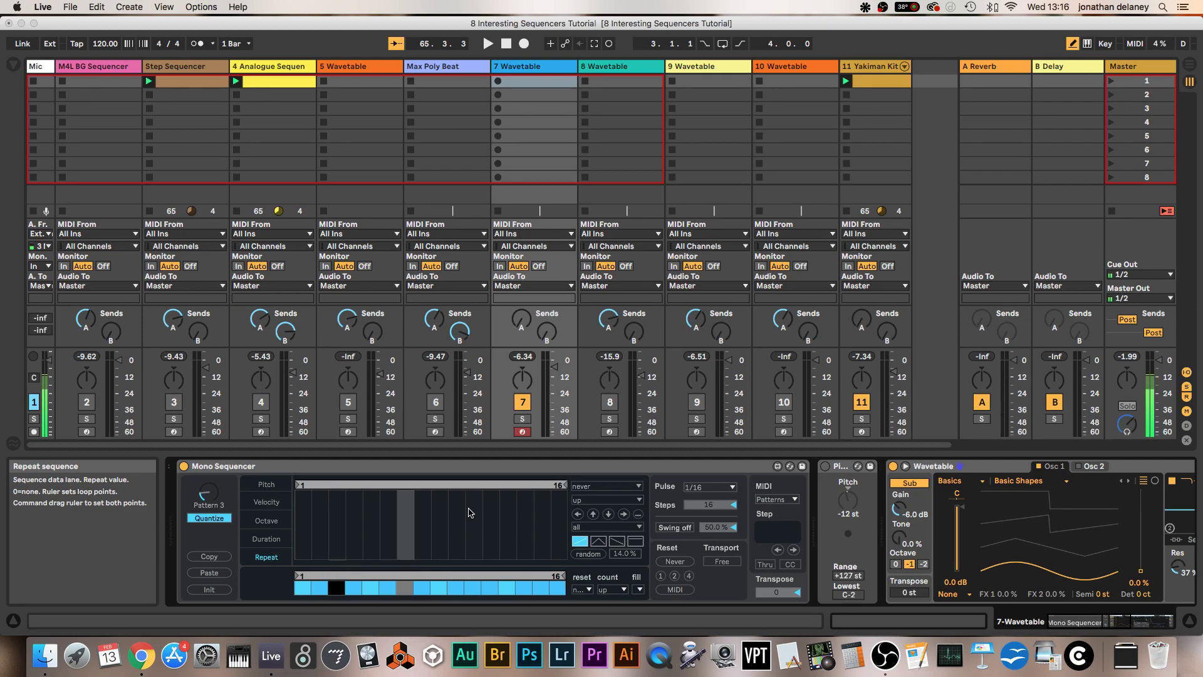
Check the pitch lane, and try shifting the duration lane's data left and back again.
left_click(267, 486)
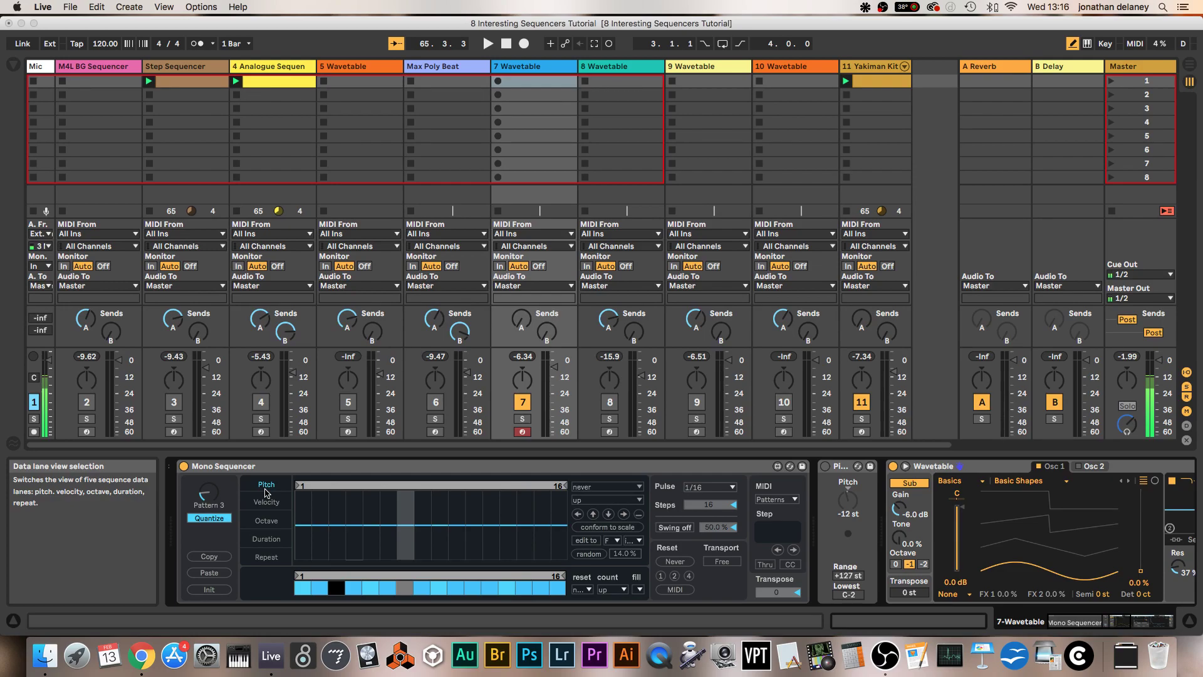
left_click(266, 539)
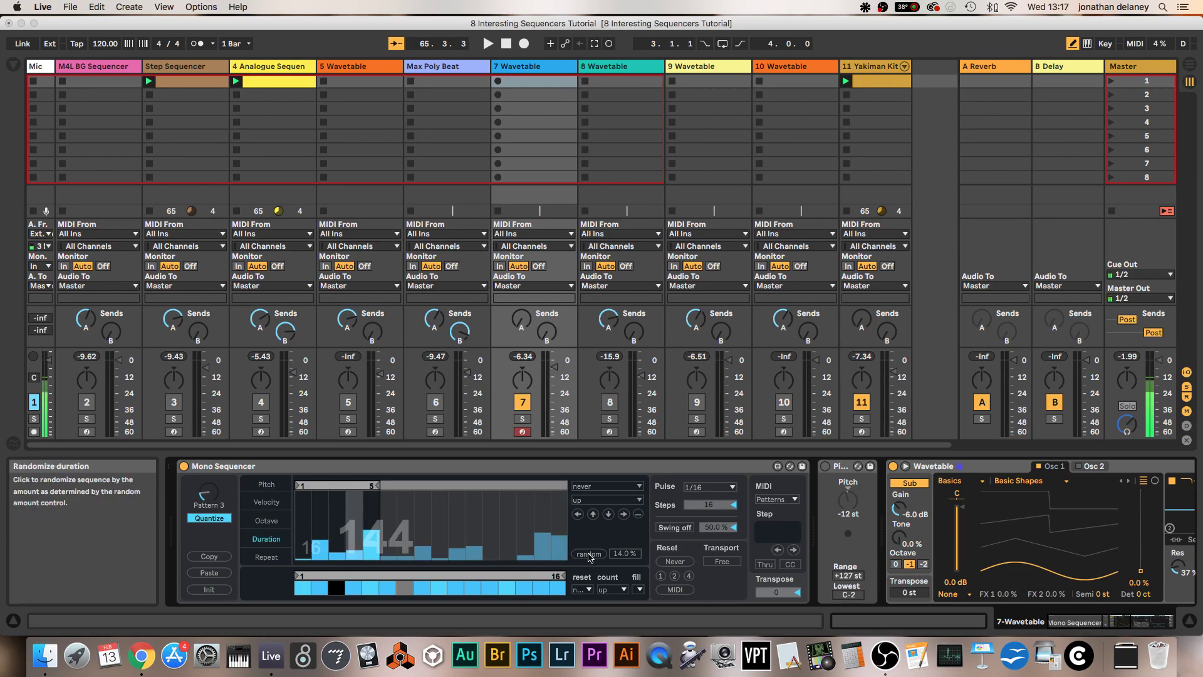
left_click(590, 554)
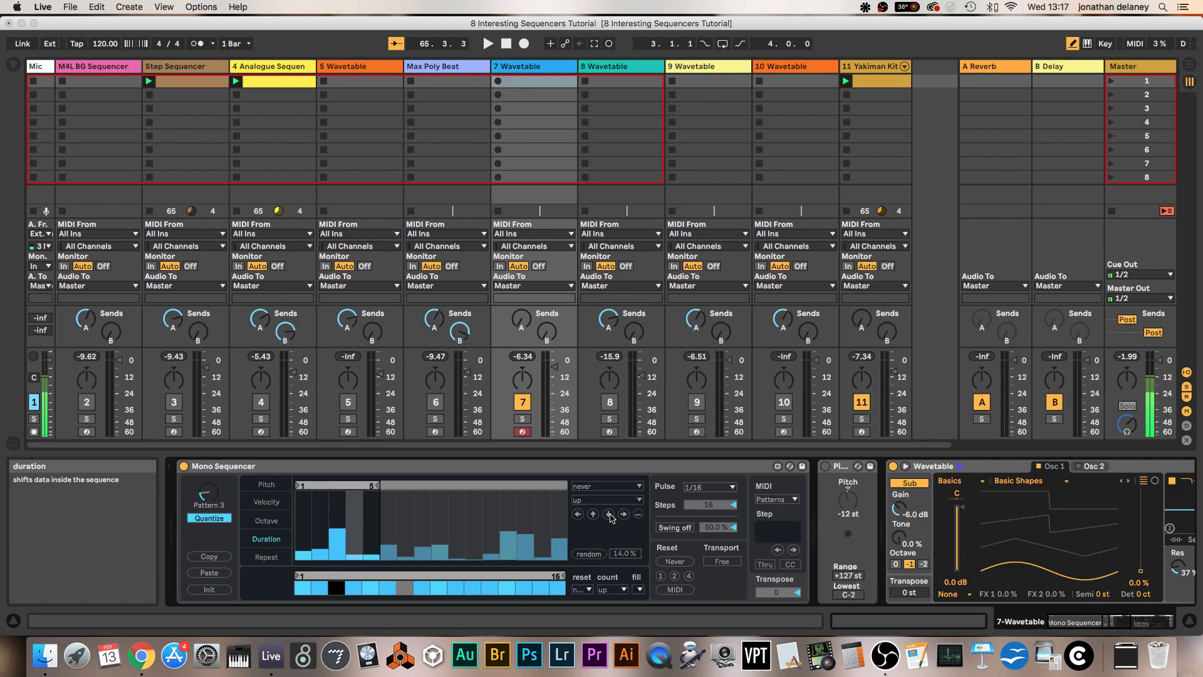
left_click(609, 515)
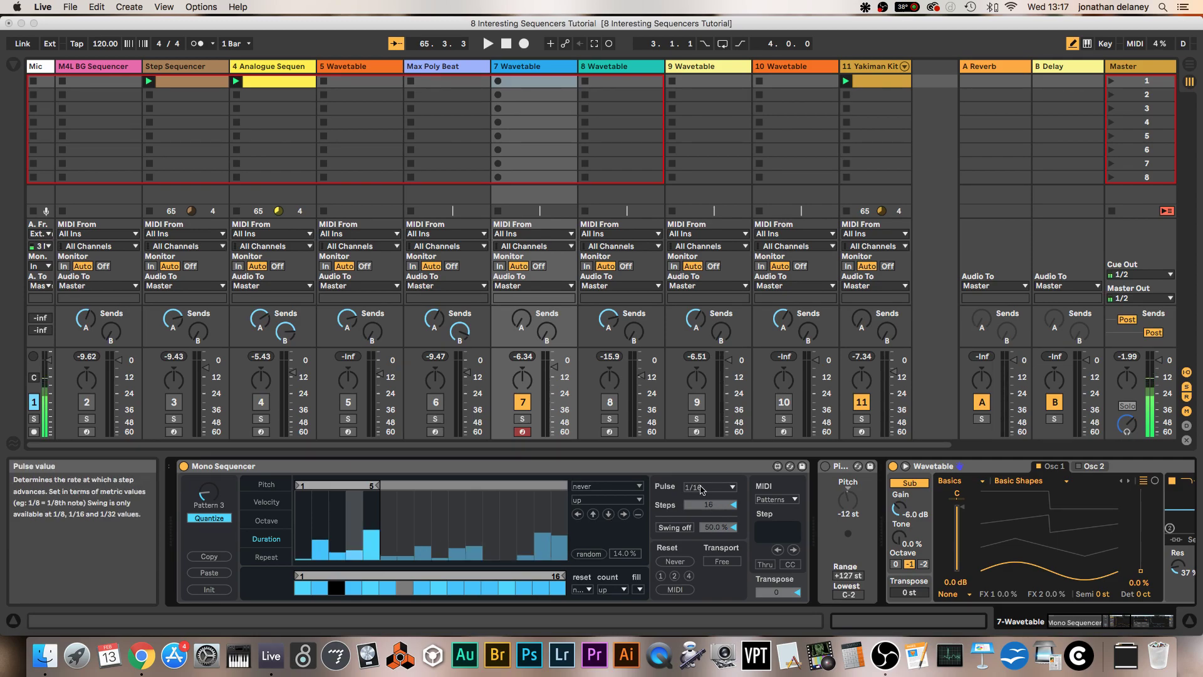
Check the Mono Sequencer's pulse rate choices and its MIDI input routing options.
left_click(702, 489)
left_click(705, 589)
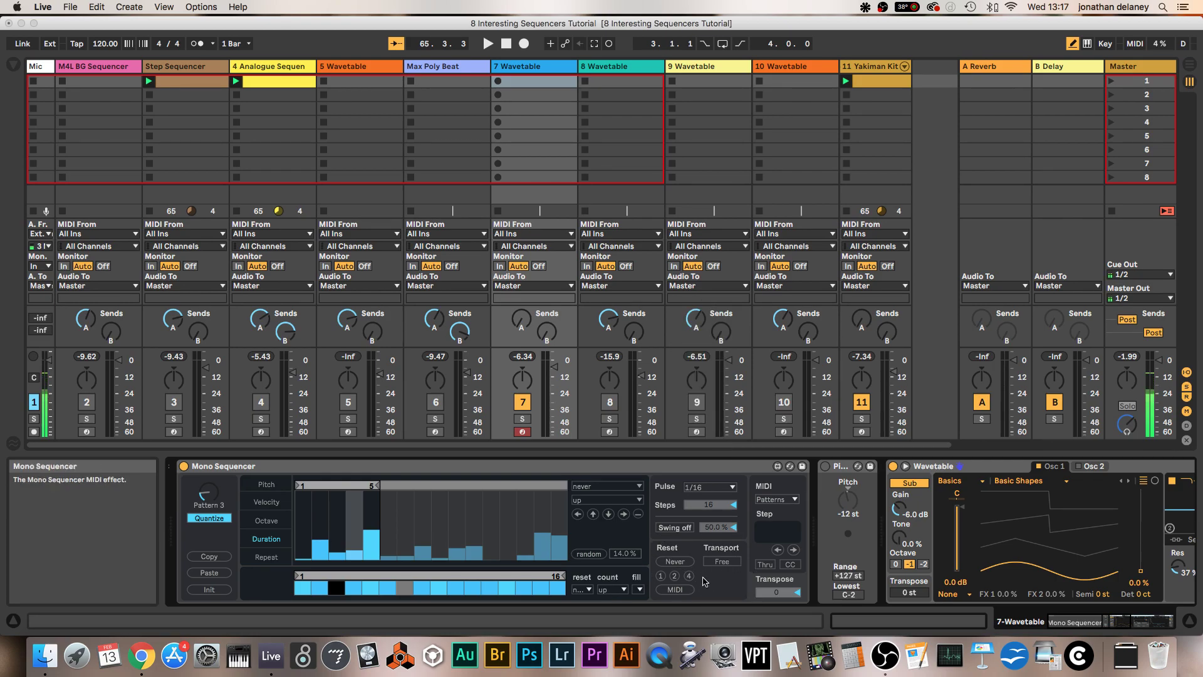
left_click(789, 500)
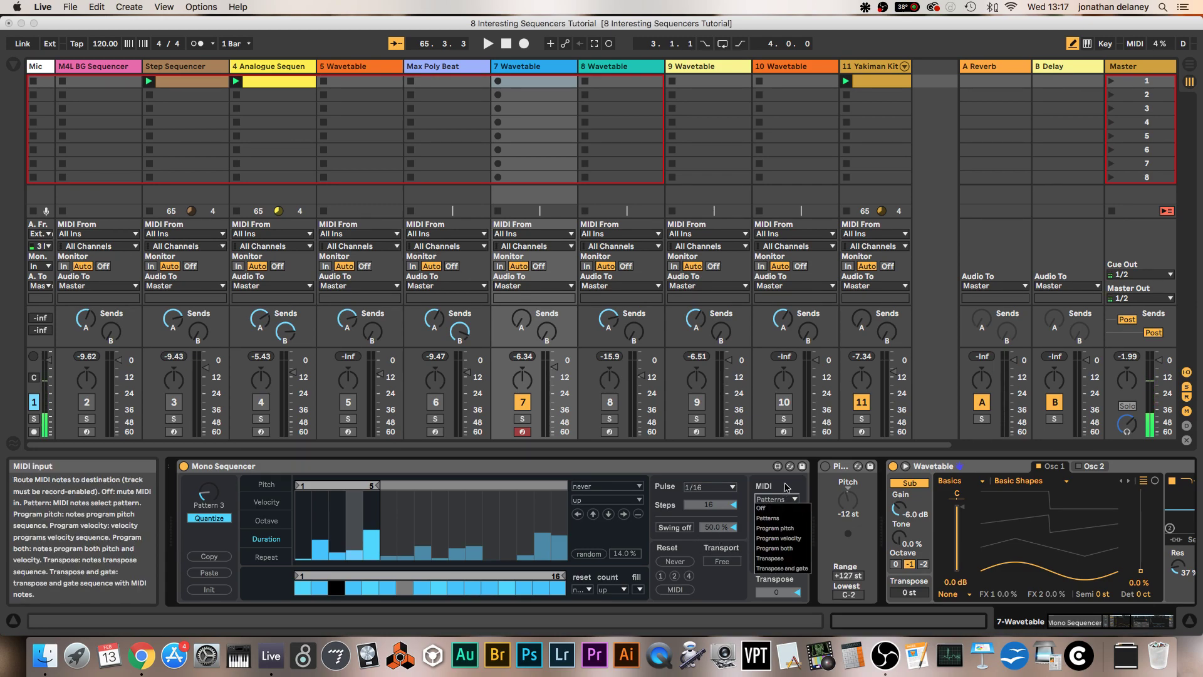
left_click(788, 496)
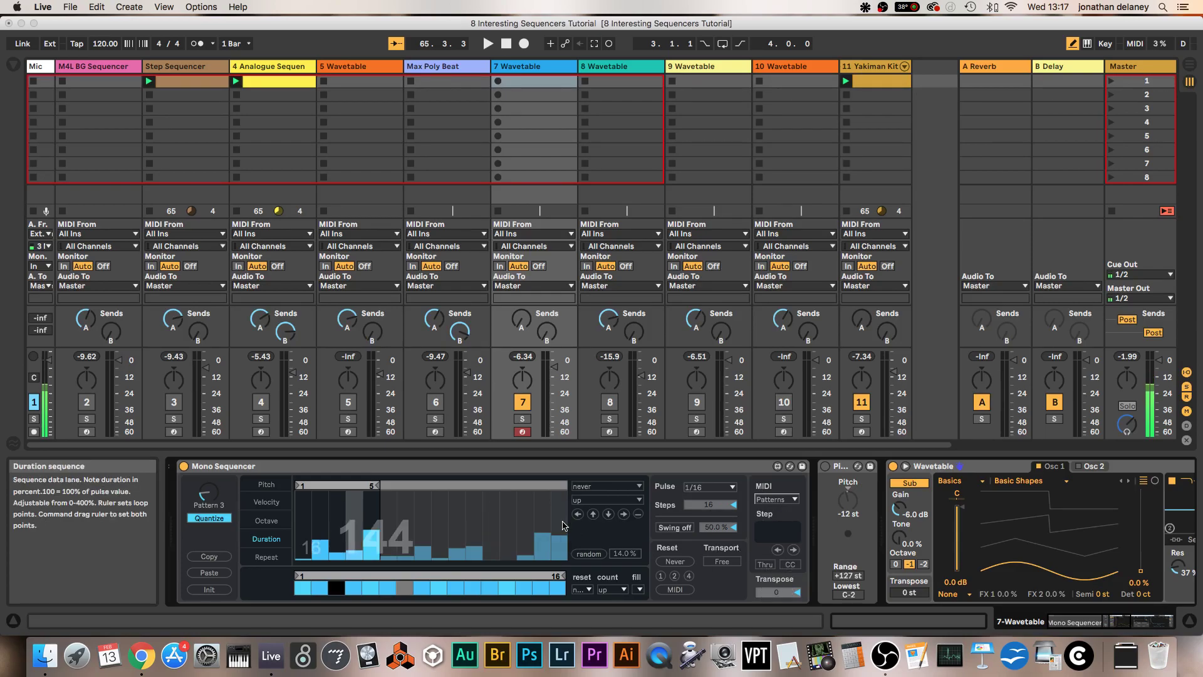
Deactivate the 7 Wavetable track, activate and arm 8 Wavetable with its Melodic Steps device, and start playback.
left_click(523, 402)
left_click(610, 402)
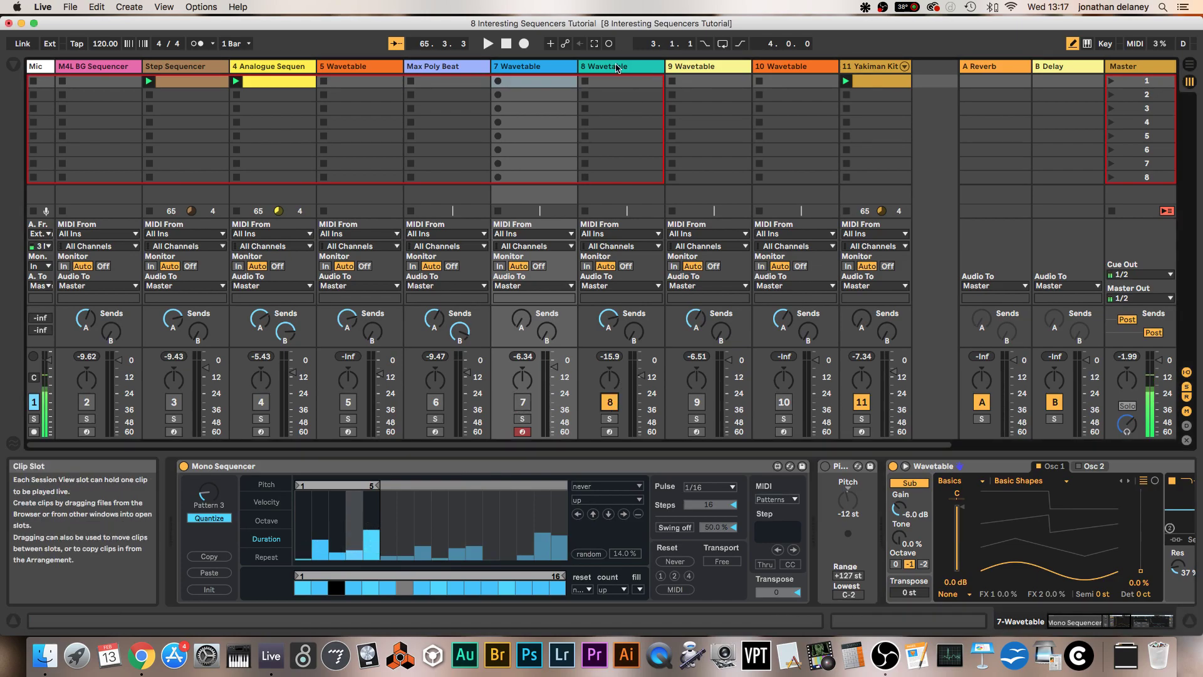
left_click(617, 69)
scroll(591, 513, "left", 3)
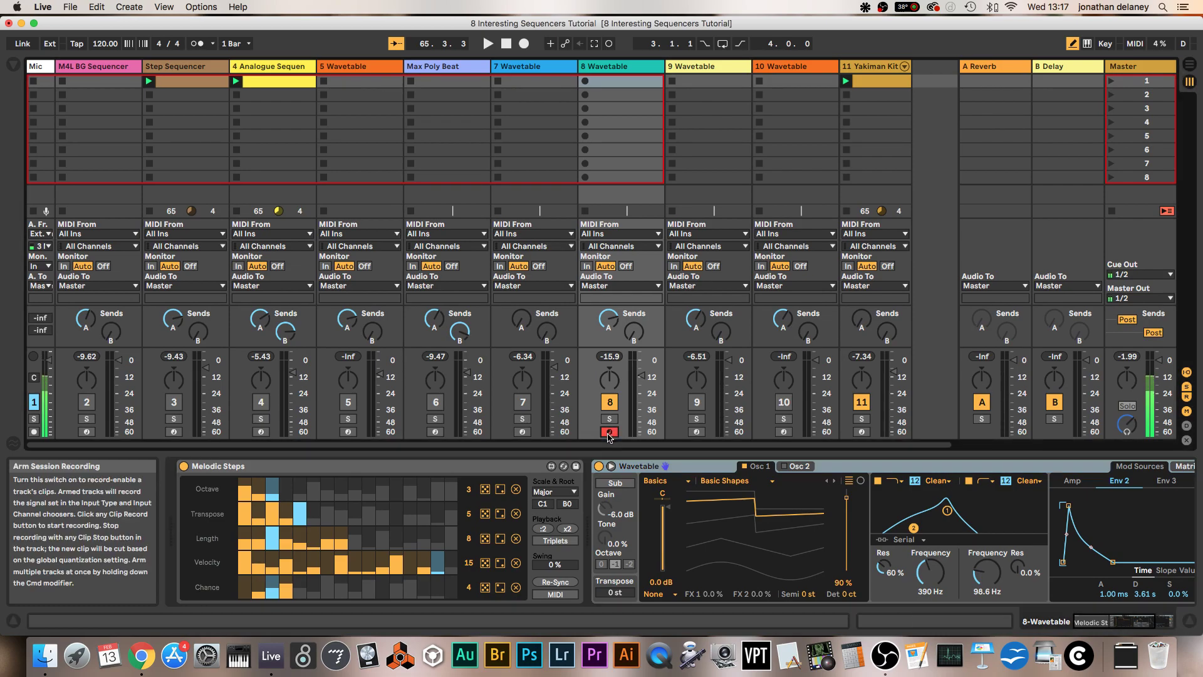
key("space")
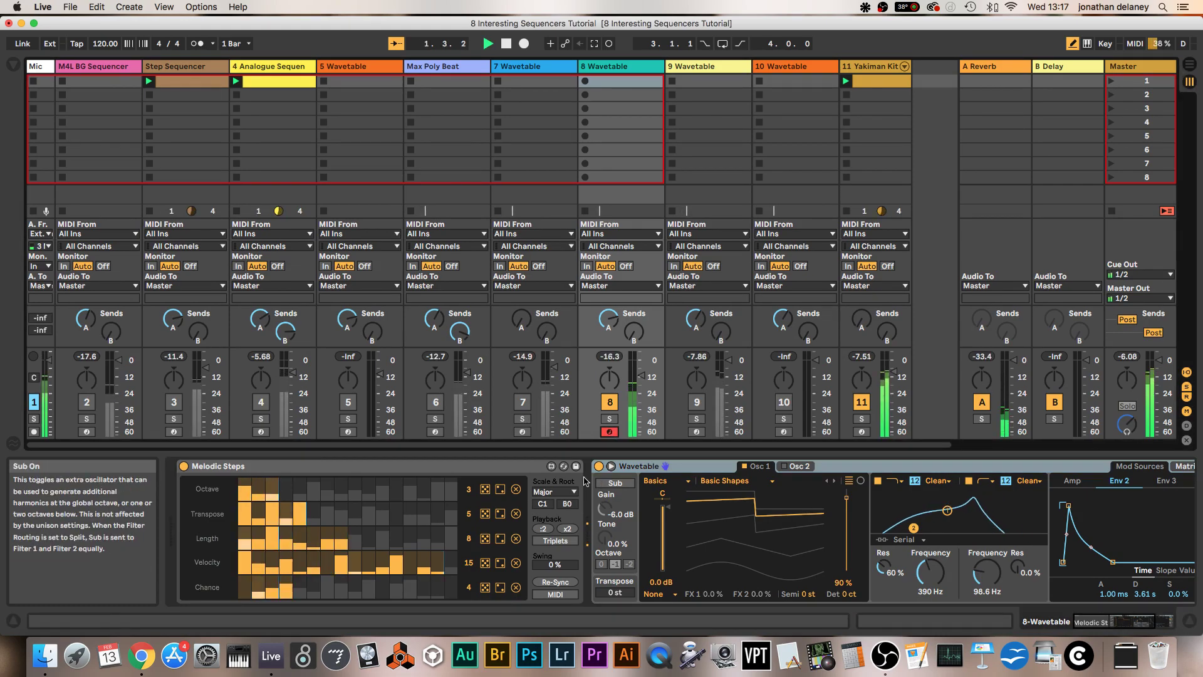
Try the Chromatic scale in Melodic Steps and switch the scale back to Major.
left_click(554, 491)
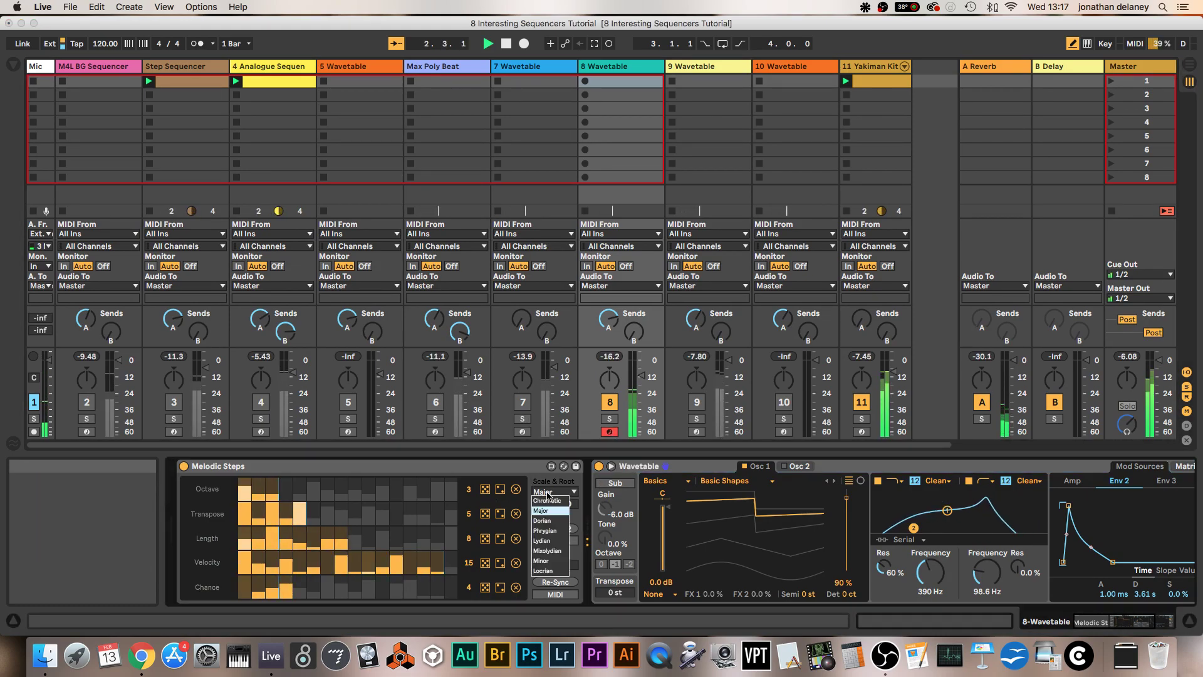
left_click(547, 500)
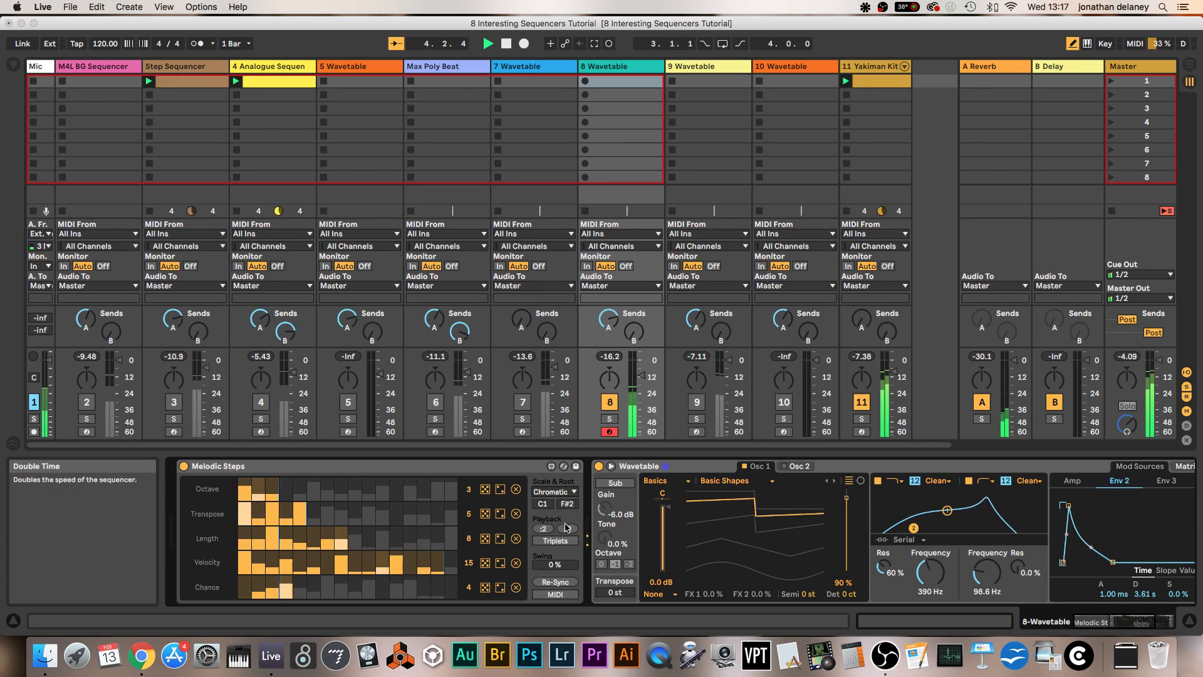
left_click(567, 492)
left_click(561, 501)
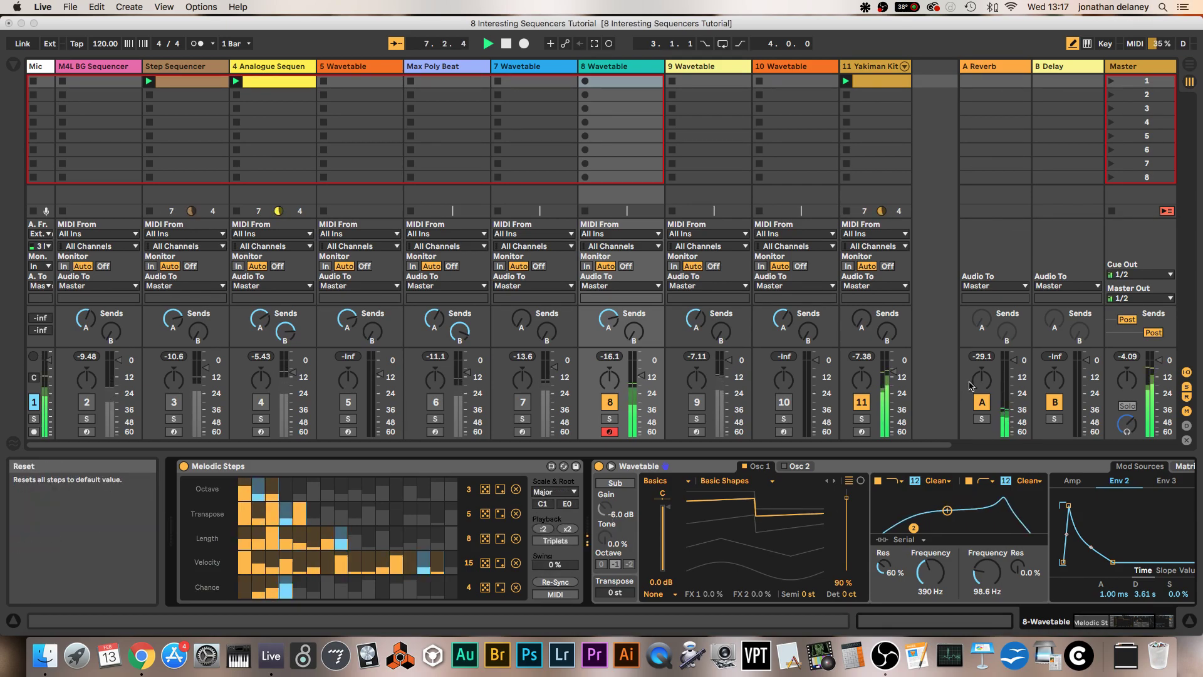
Mute the 11 Yakiman Kit track and restart playback to try different lengths of the octave timeline.
left_click(862, 402)
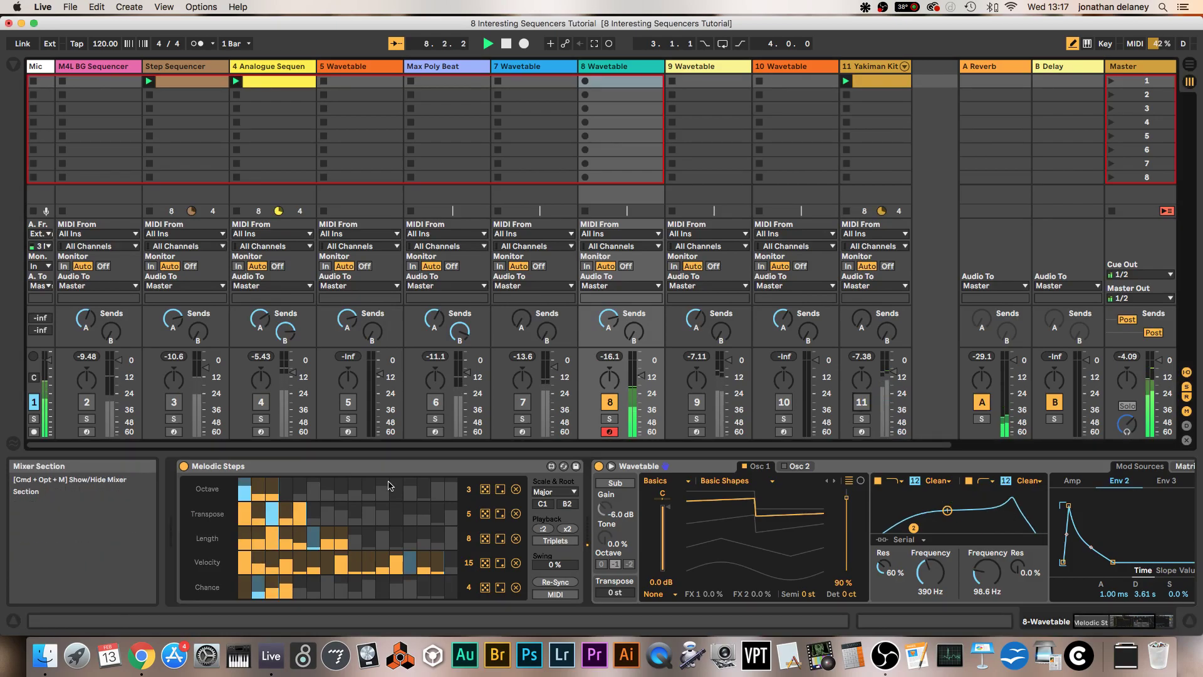
key("space")
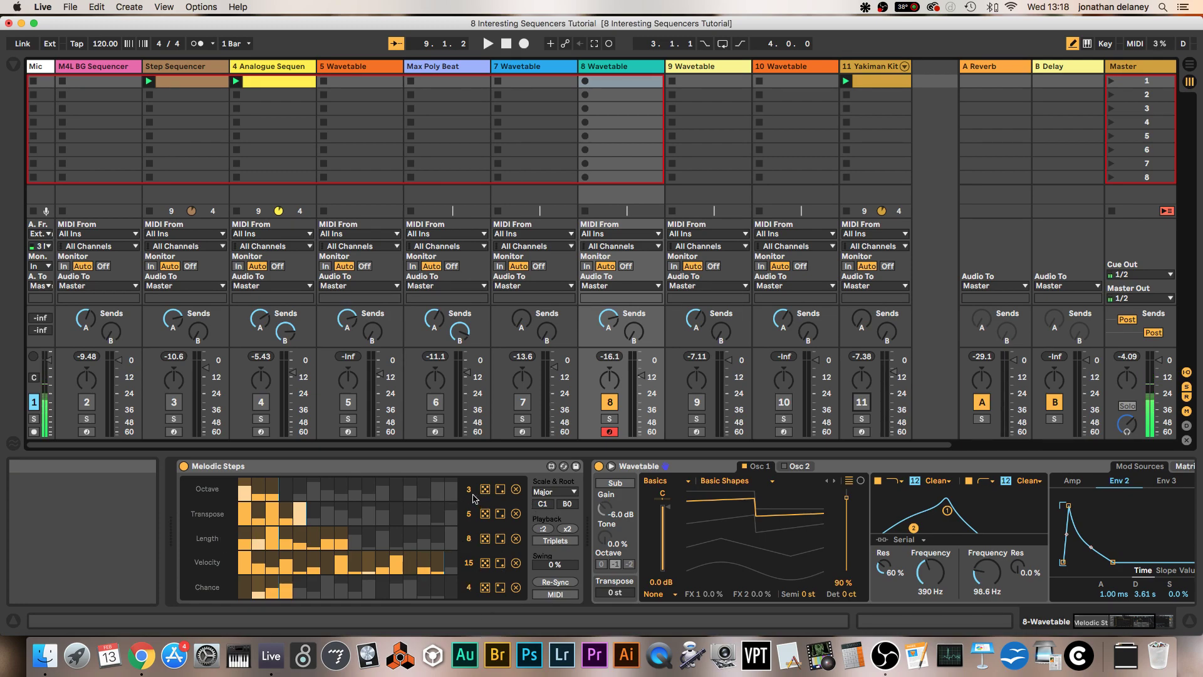
key("space")
left_click_drag(468, 488, 469, 527)
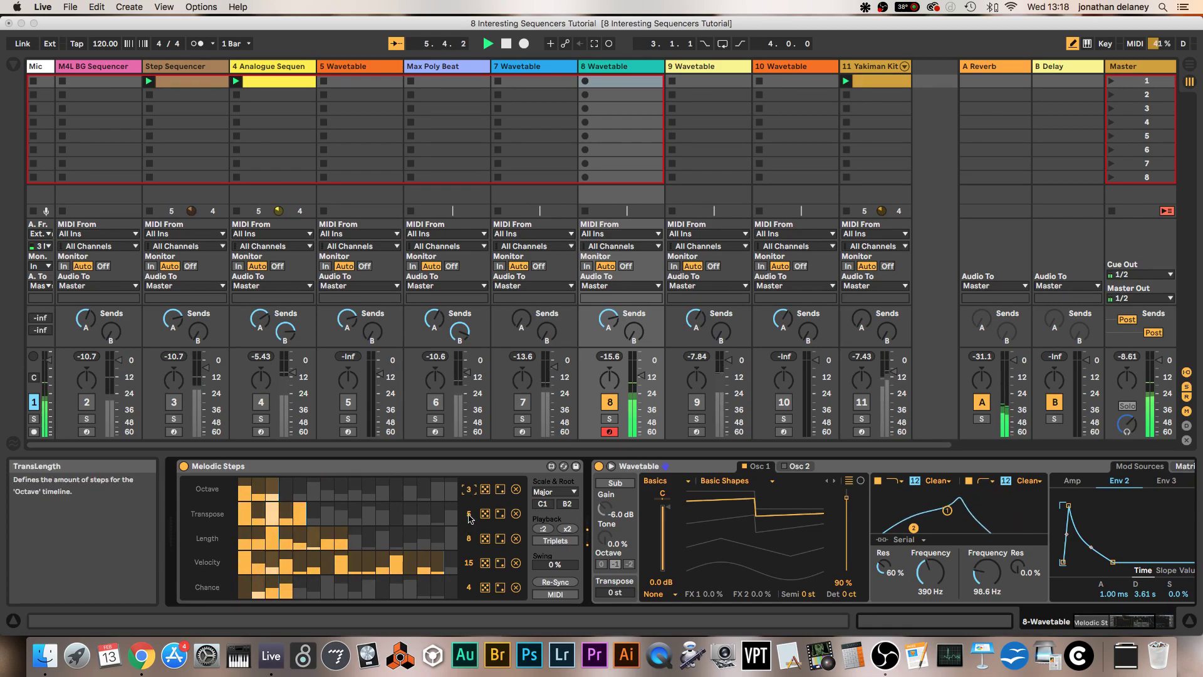
Set the length of the transpose timeline to 2 steps and fully randomize its steps several times.
mouse_move(469, 515)
left_mouse_down()
mouse_move(469, 488)
mouse_move(469, 522)
left_mouse_up()
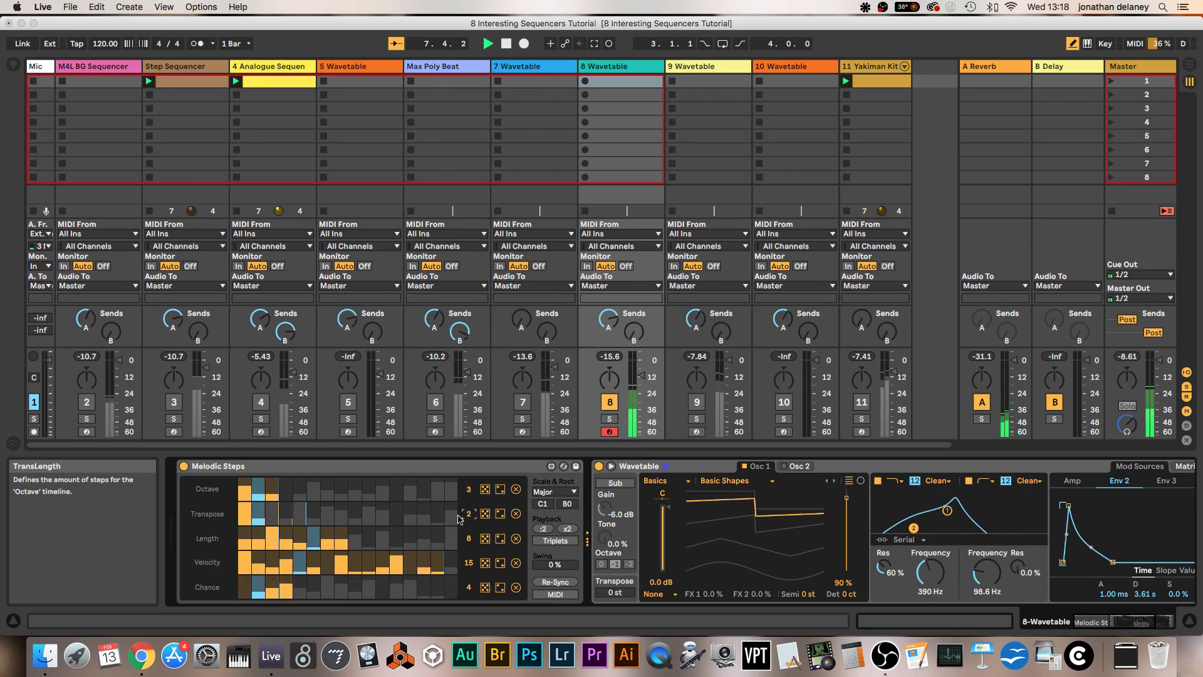
left_click(486, 514)
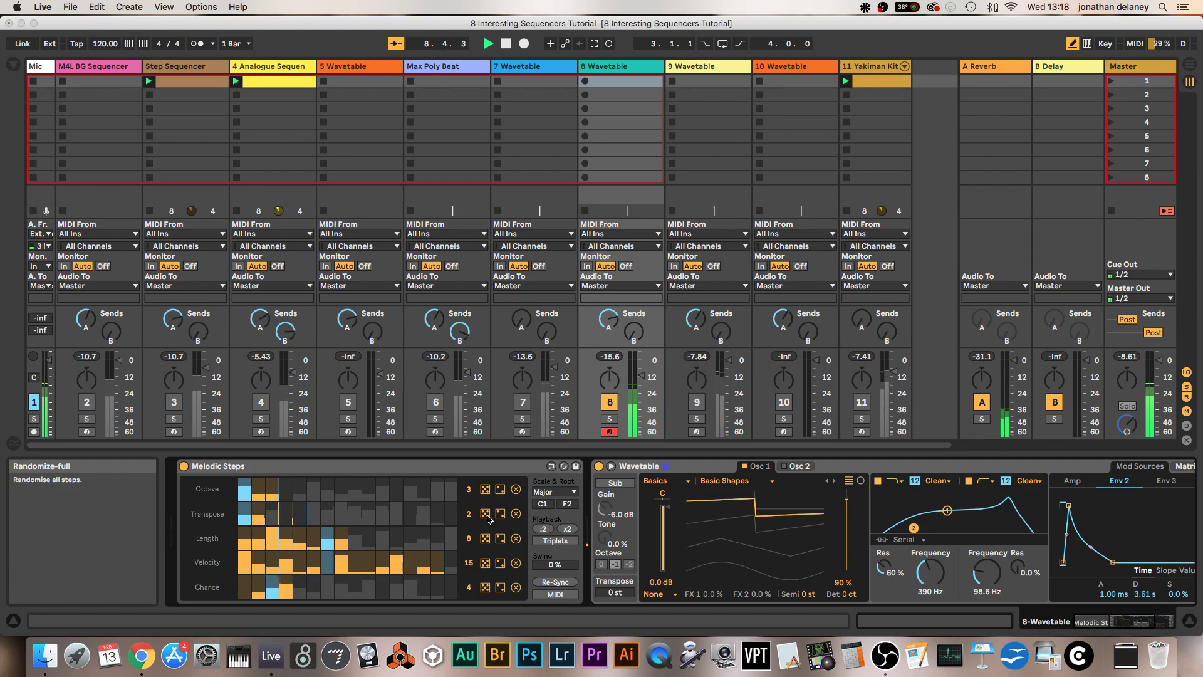
left_click(486, 515)
left_click(486, 514)
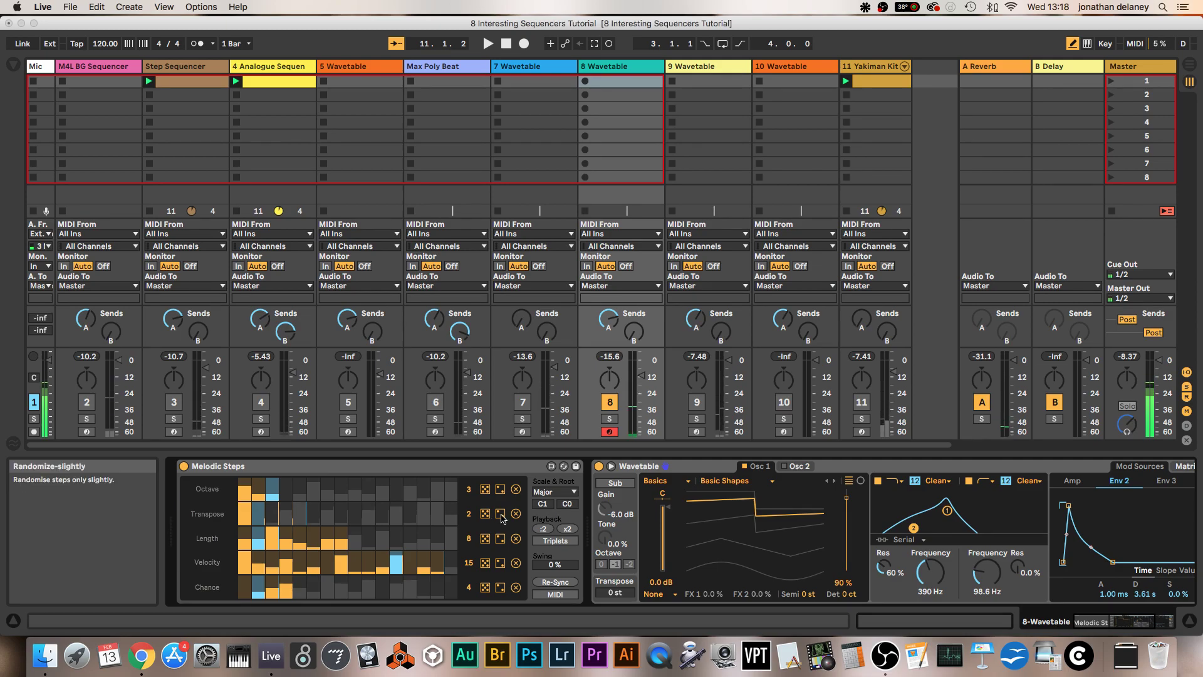
Slightly randomize the transpose steps, then during playback fully randomize the length steps and shorten the length timeline to 2 steps.
left_click(500, 514)
key("space")
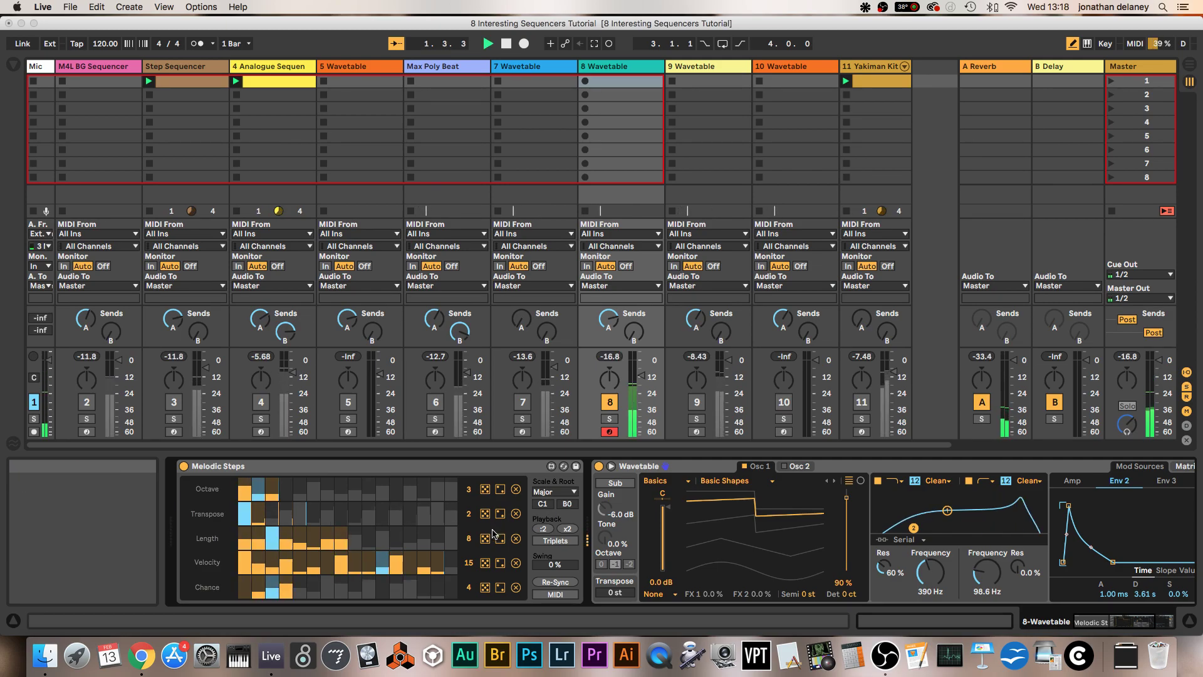
left_click(485, 539)
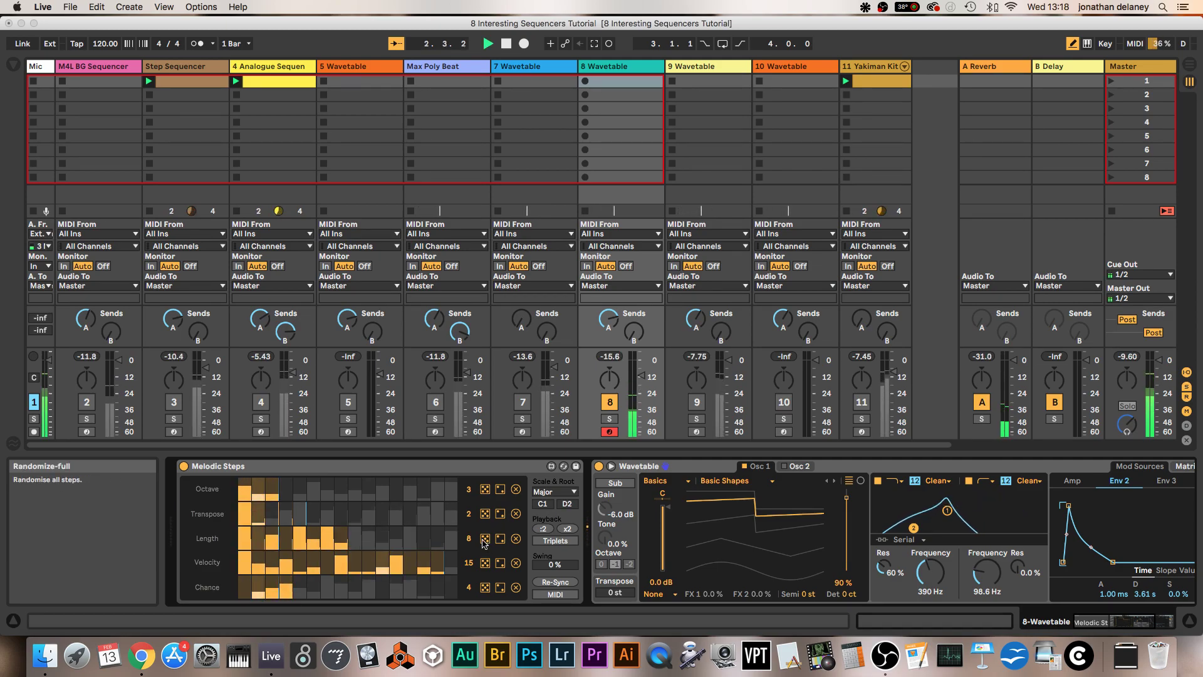
left_click_drag(469, 538, 466, 550)
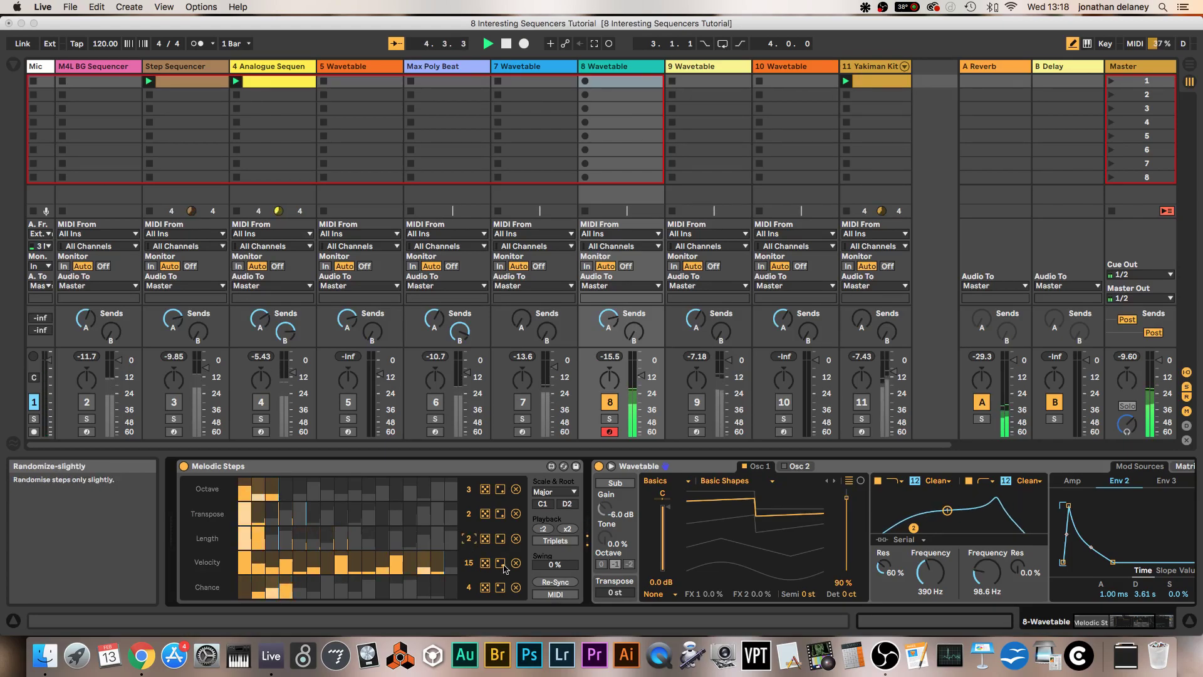
Fully randomize Melodic Steps' velocity lane and redraw its first steps by hand.
left_click(485, 564)
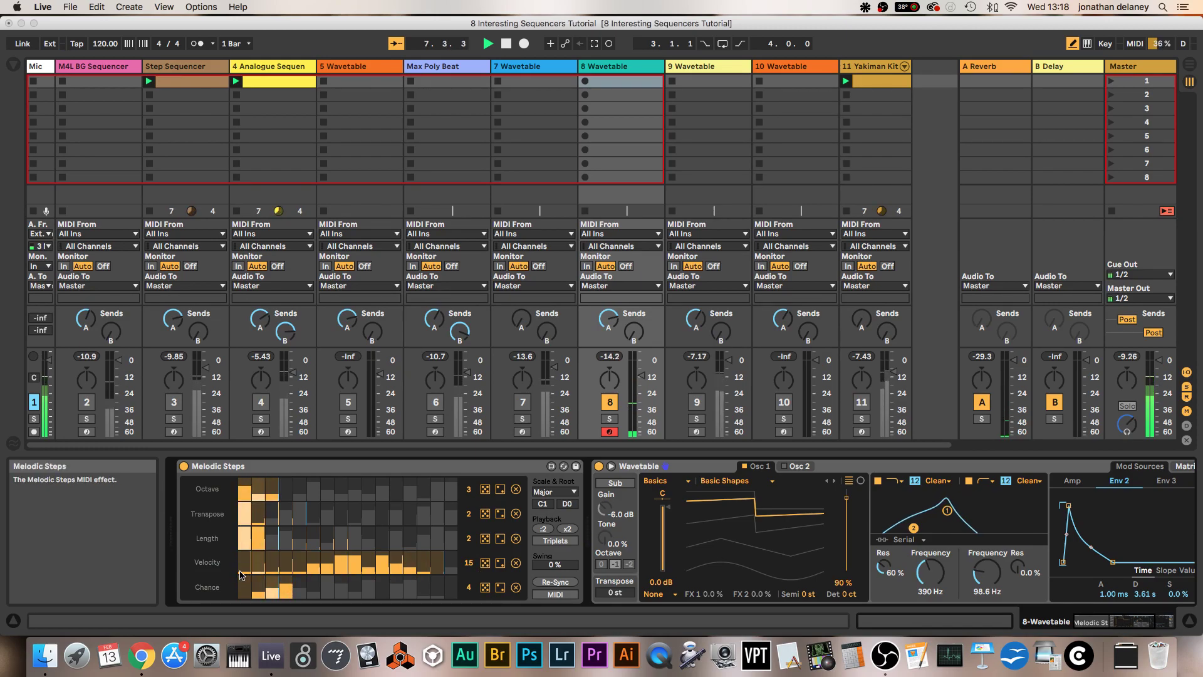
mouse_move(257, 575)
left_mouse_down()
mouse_move(287, 559)
mouse_move(245, 578)
mouse_move(280, 574)
left_mouse_up()
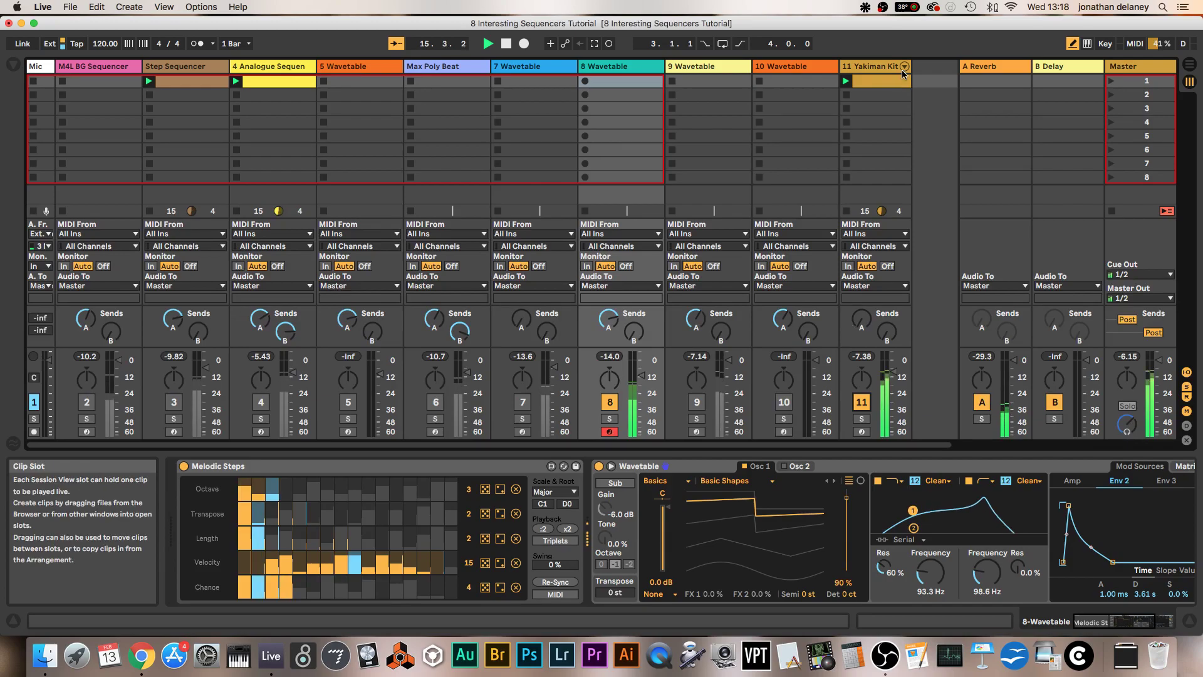
Examine the hi-hat and clap notes in the 11 Yakiman Kit clip, then return to Melodic Steps on 8 Wavetable.
left_click(877, 67)
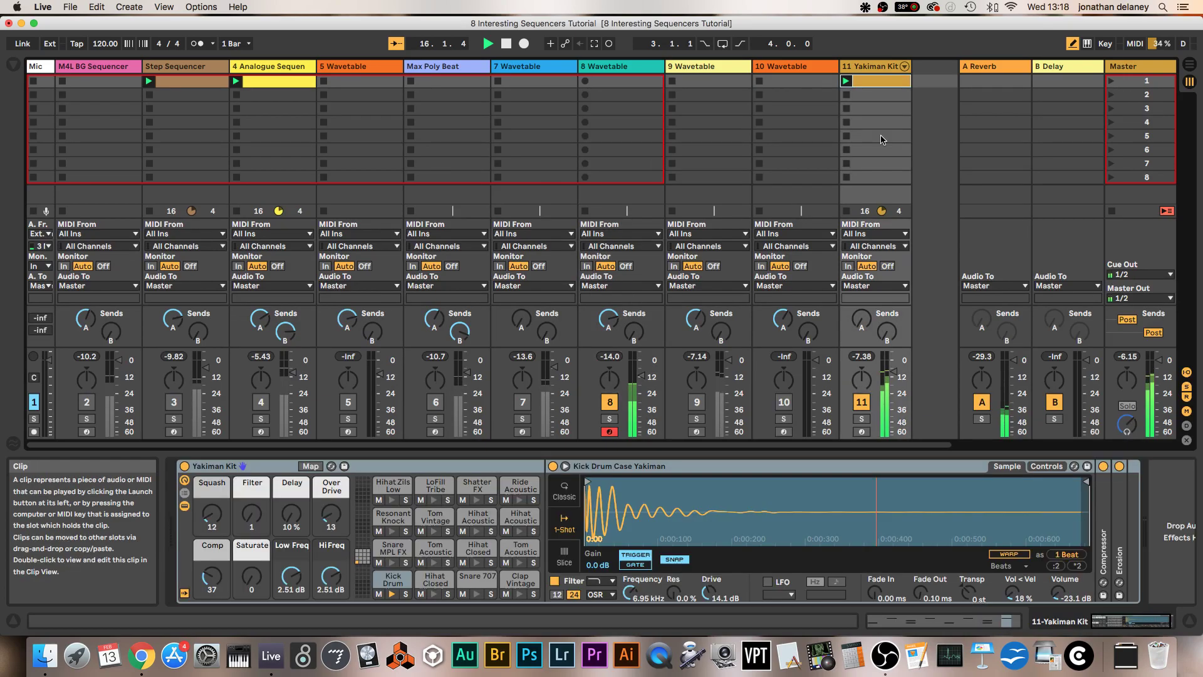
double_click(877, 81)
left_click_drag(452, 455, 453, 509)
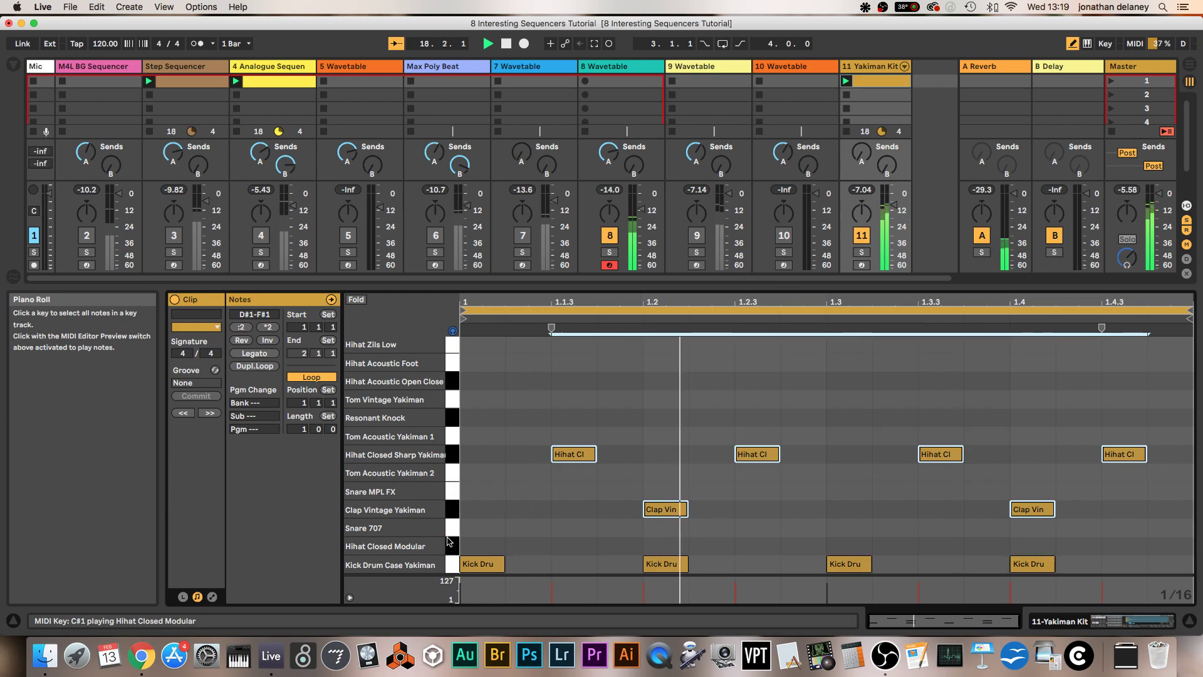
double_click(876, 71)
key("super+alt+i")
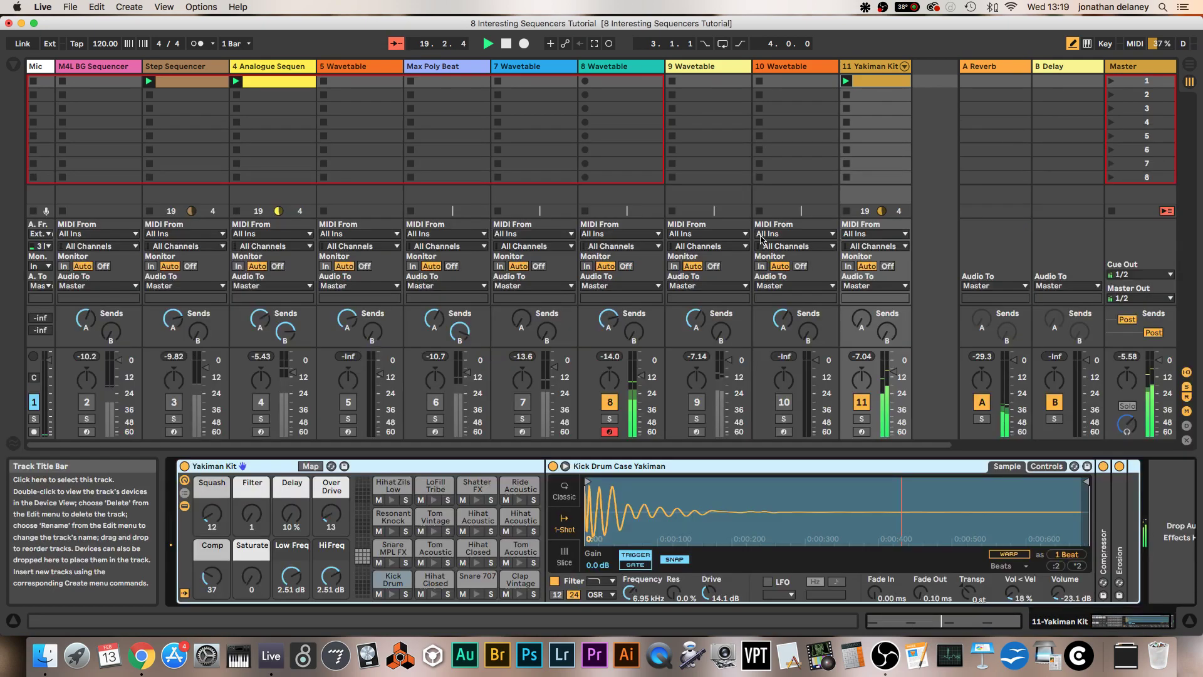
left_click(640, 69)
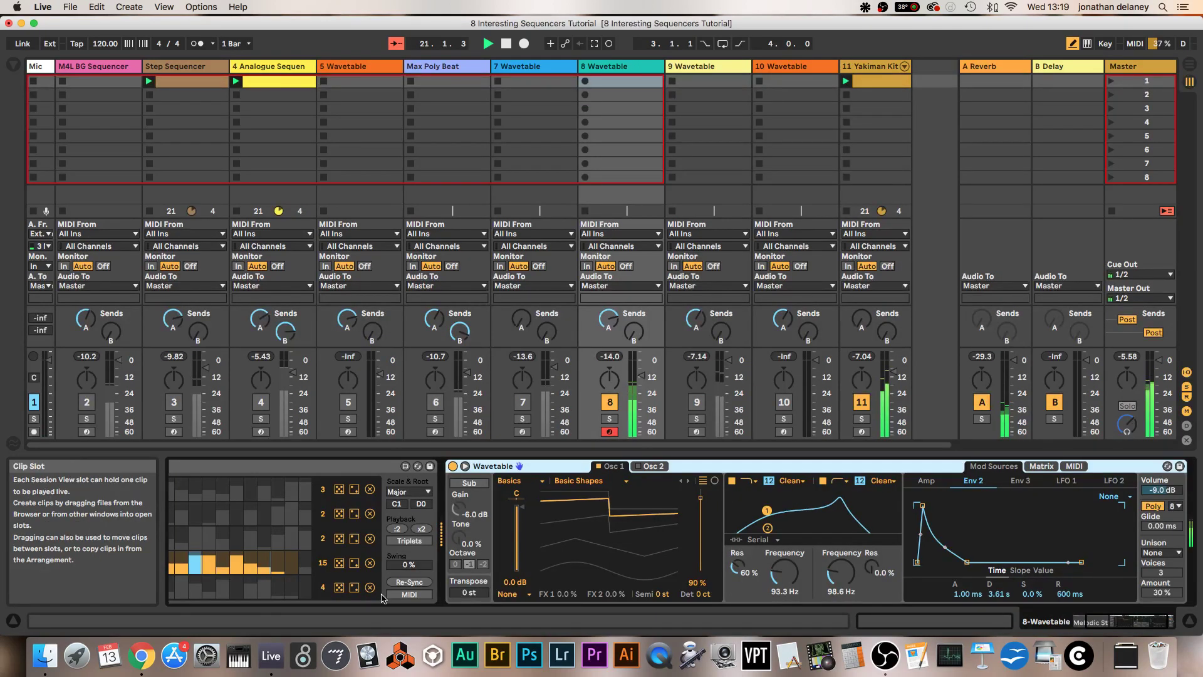
scroll(382, 598, "left", 3)
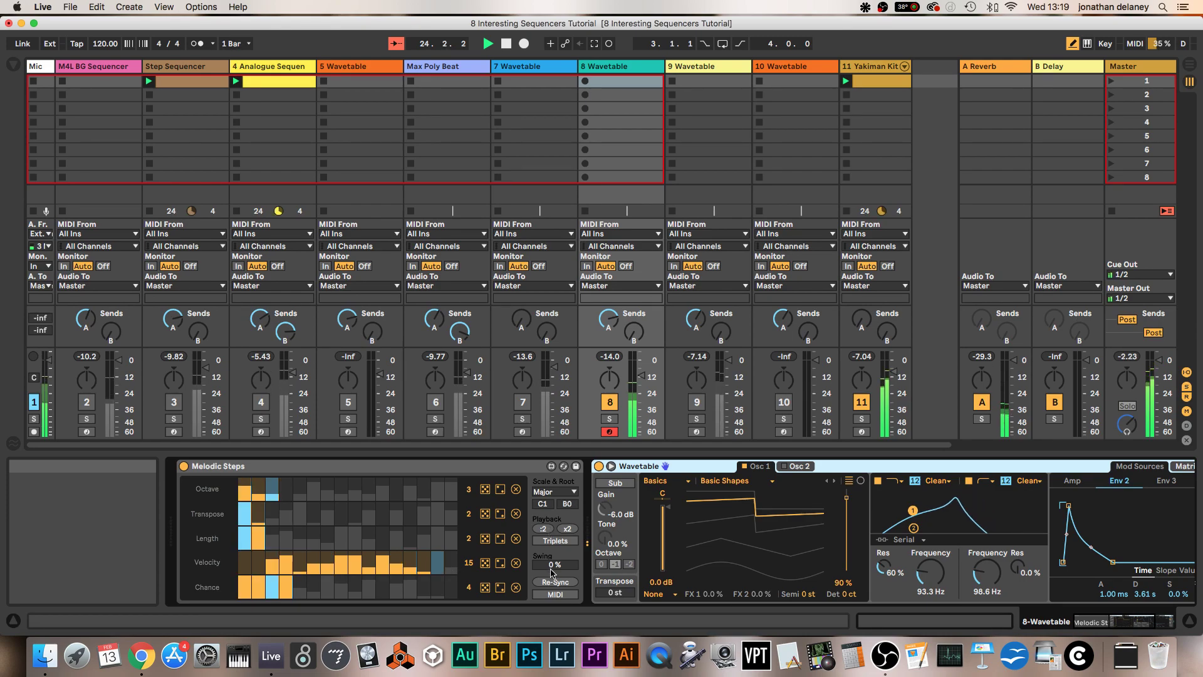
Try half-speed, double-speed and swing playback in Melodic Steps, then enable triplets.
left_click(544, 530)
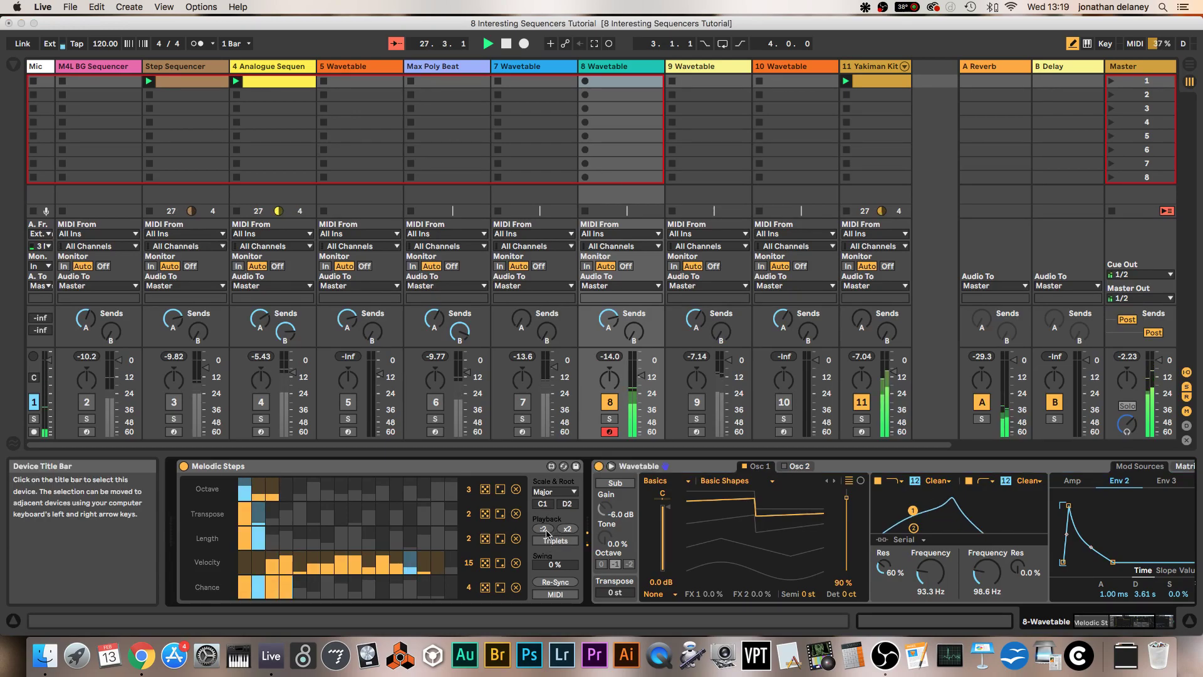
left_click(567, 530)
left_click(567, 530)
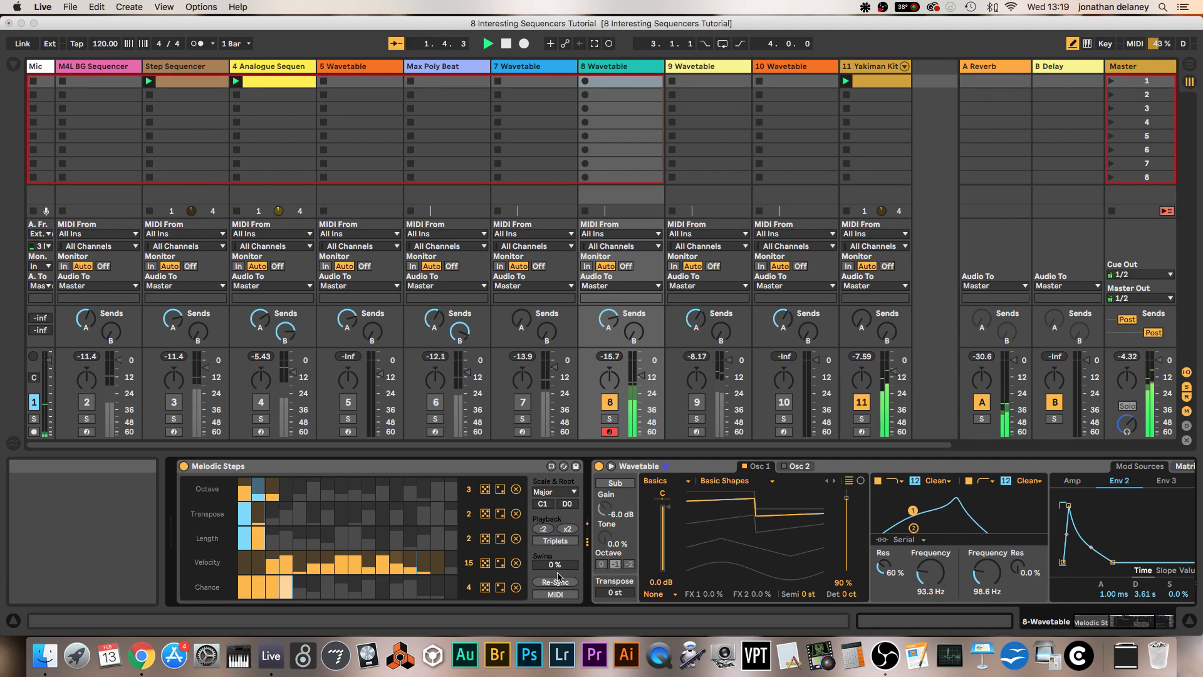
mouse_move(555, 565)
left_mouse_down()
mouse_move(555, 552)
mouse_move(559, 574)
left_mouse_up()
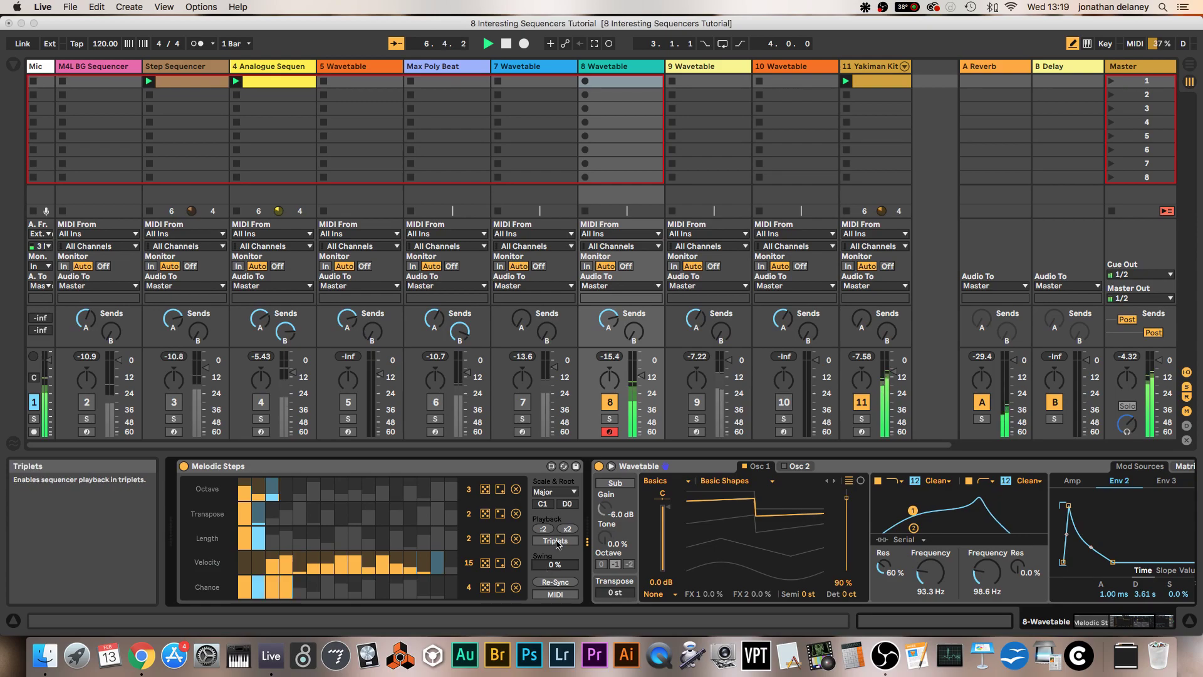
left_click(555, 541)
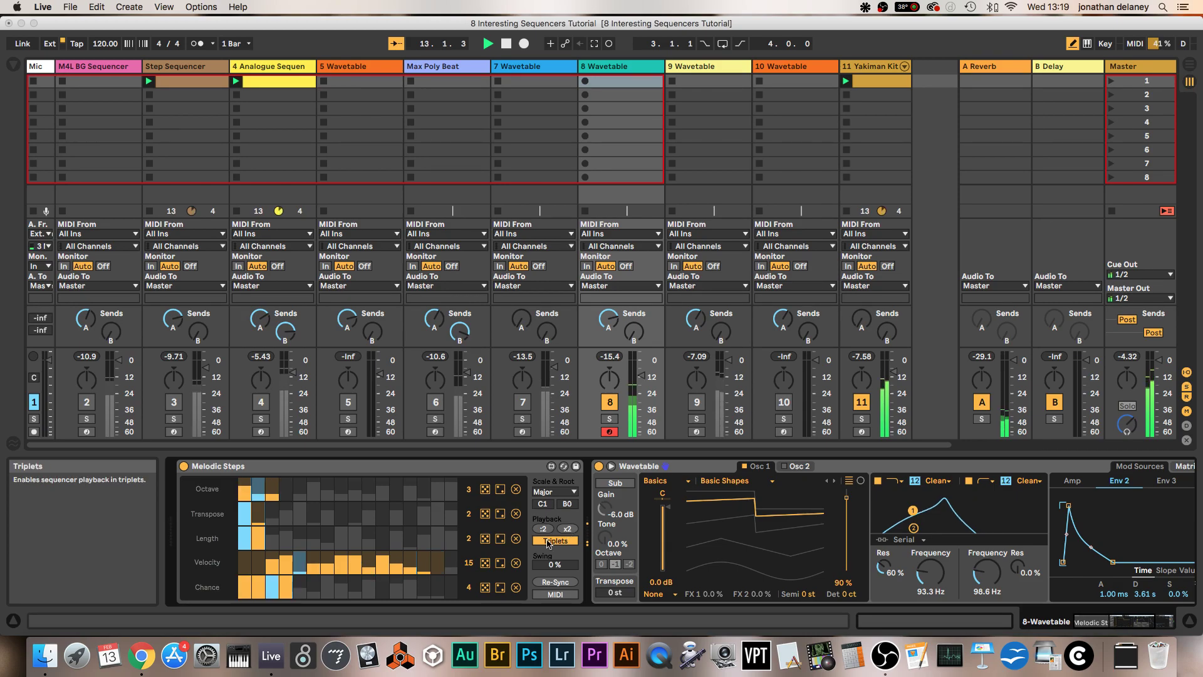
Turn on Wavetable's sub oscillator, lower the first filter's frequency to 56.9 Hz, and undo the second filter's frequency change before stopping playback.
left_click(626, 484)
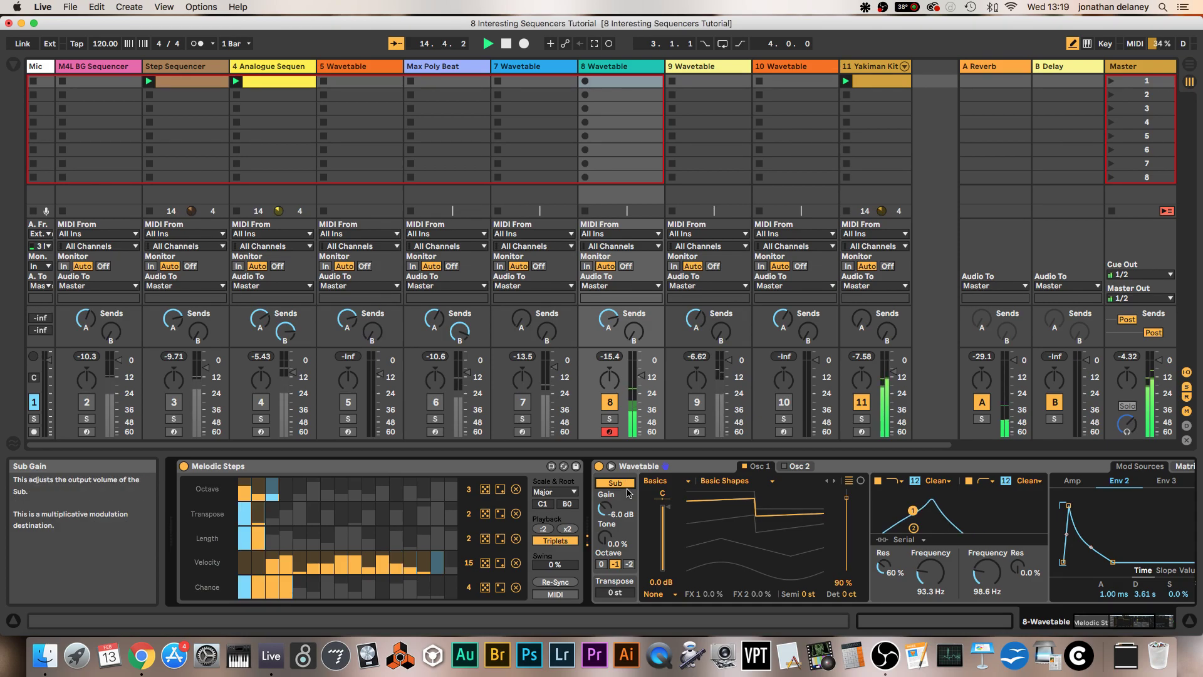
left_click_drag(931, 571, 987, 589)
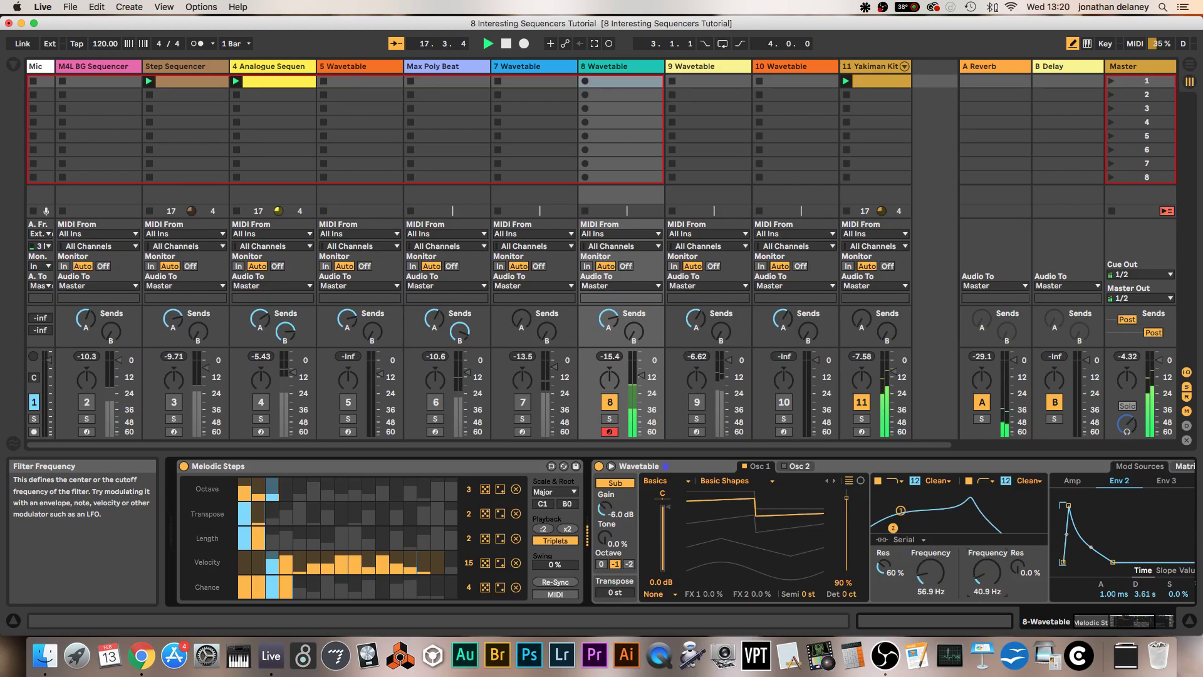
key("super+z")
key("space")
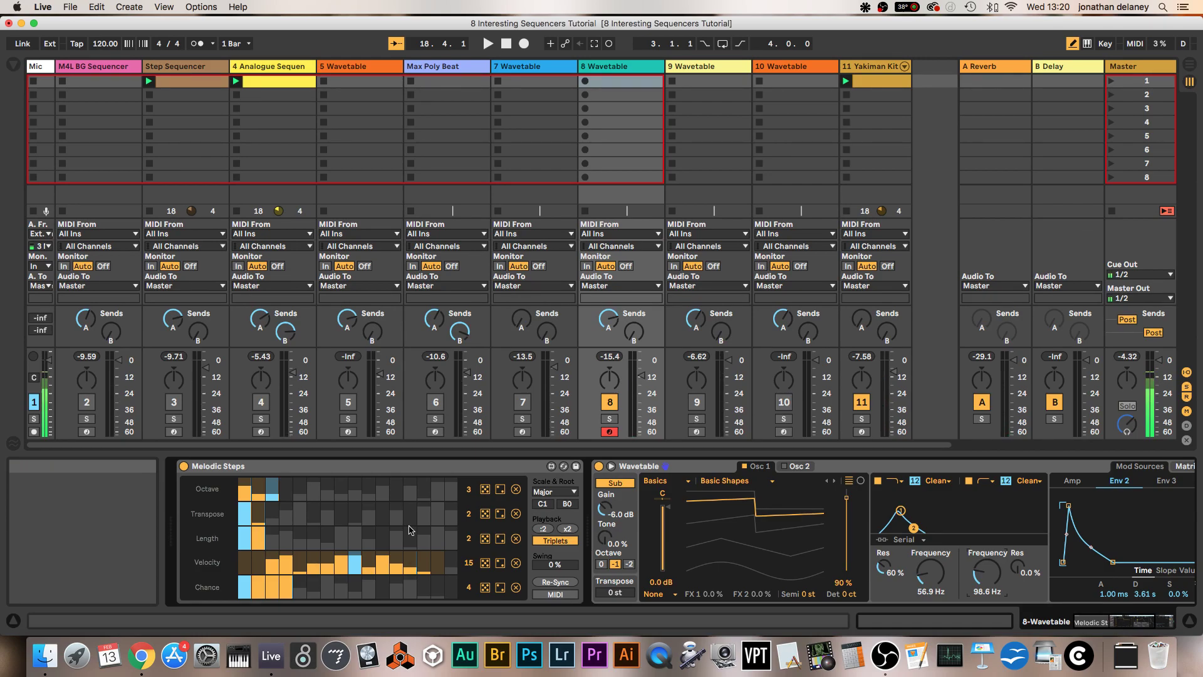
Deactivate 8 Wavetable, activate 9 Wavetable, and look over its Dr Chaos device and the Probability Arp on 10 Wavetable.
left_click(610, 402)
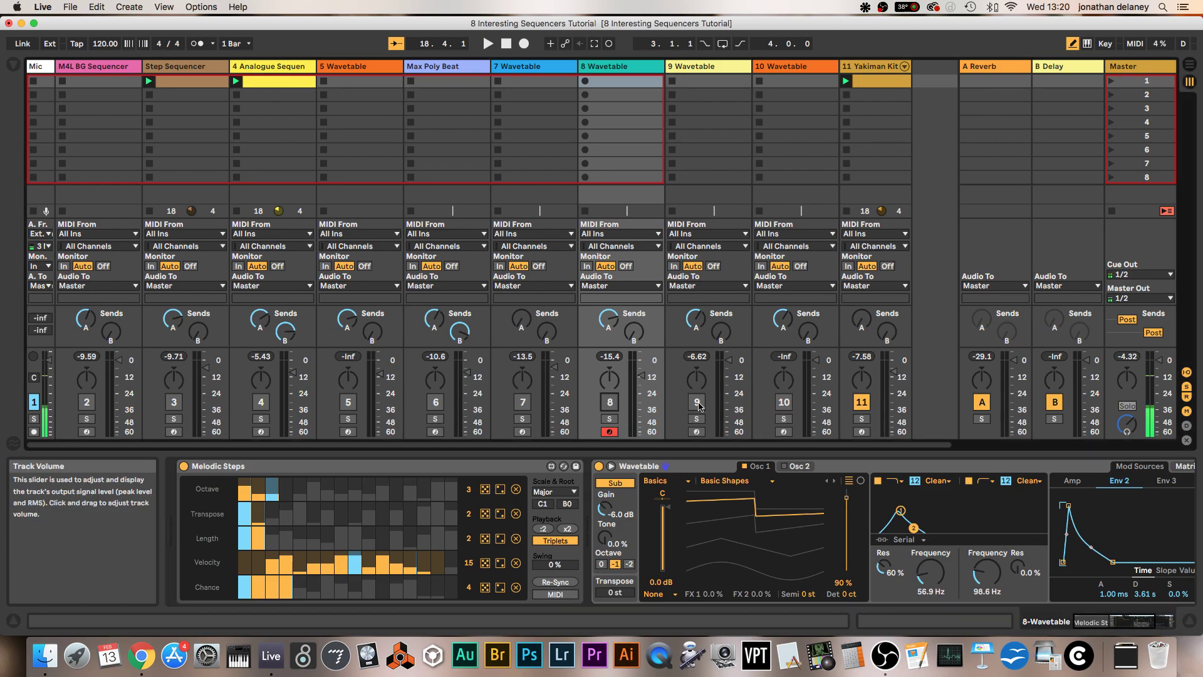
left_click(697, 402)
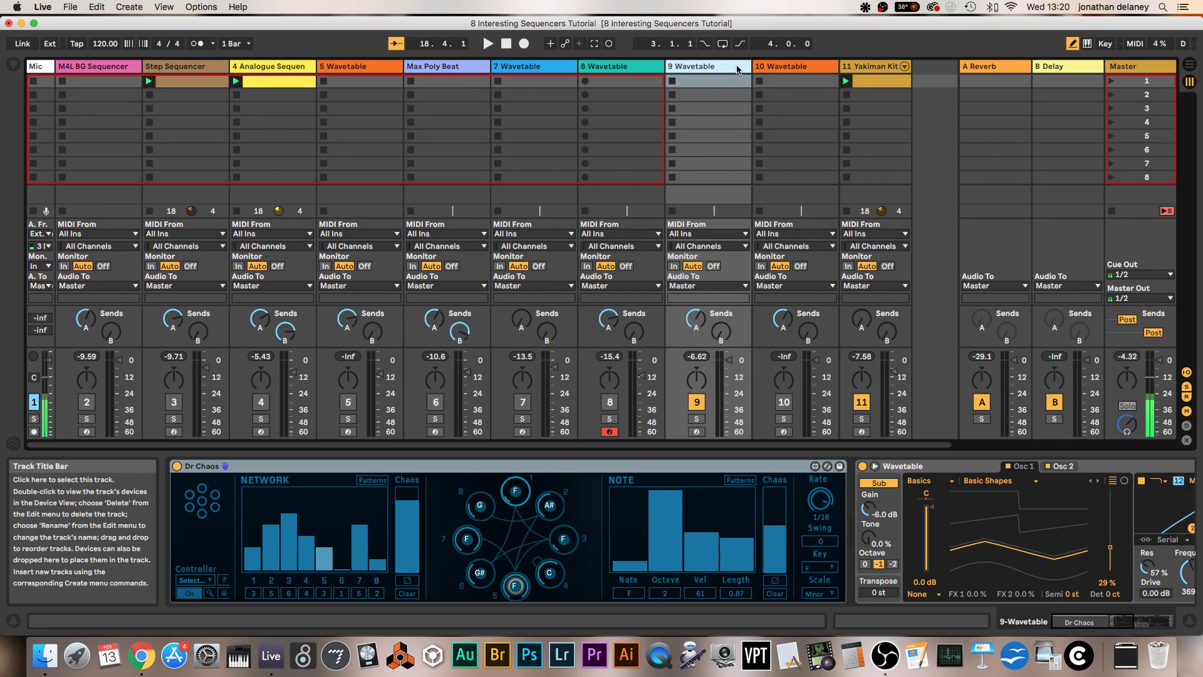
left_click(800, 71)
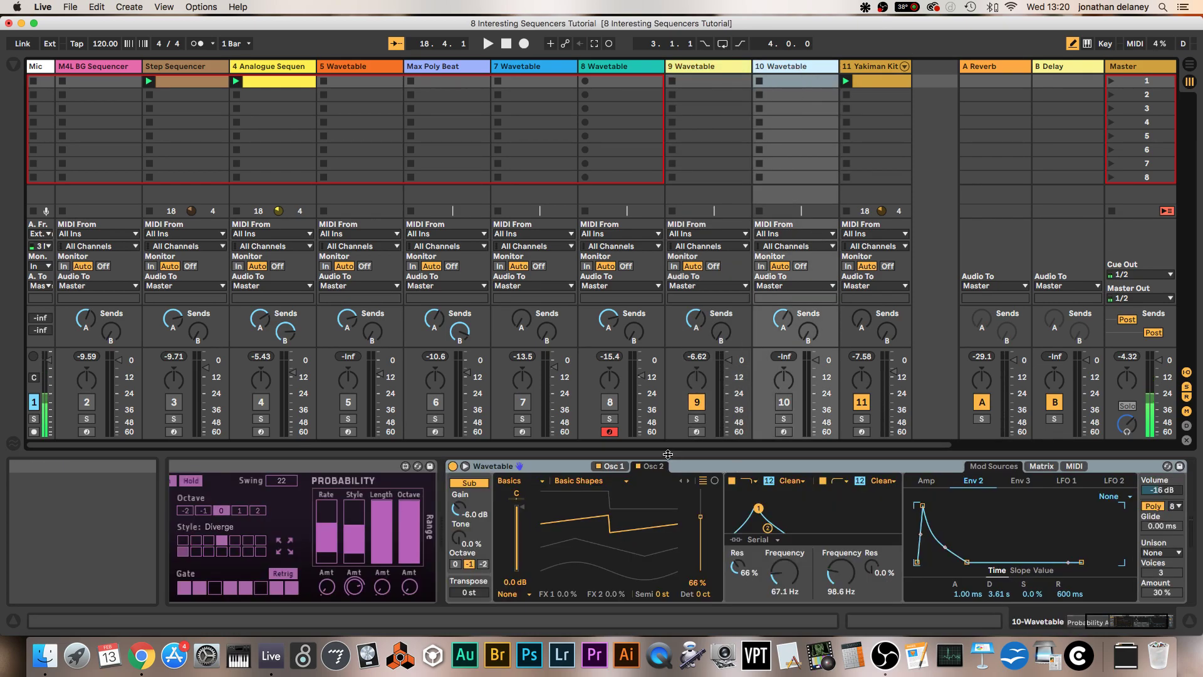
scroll(551, 511, "left", 3)
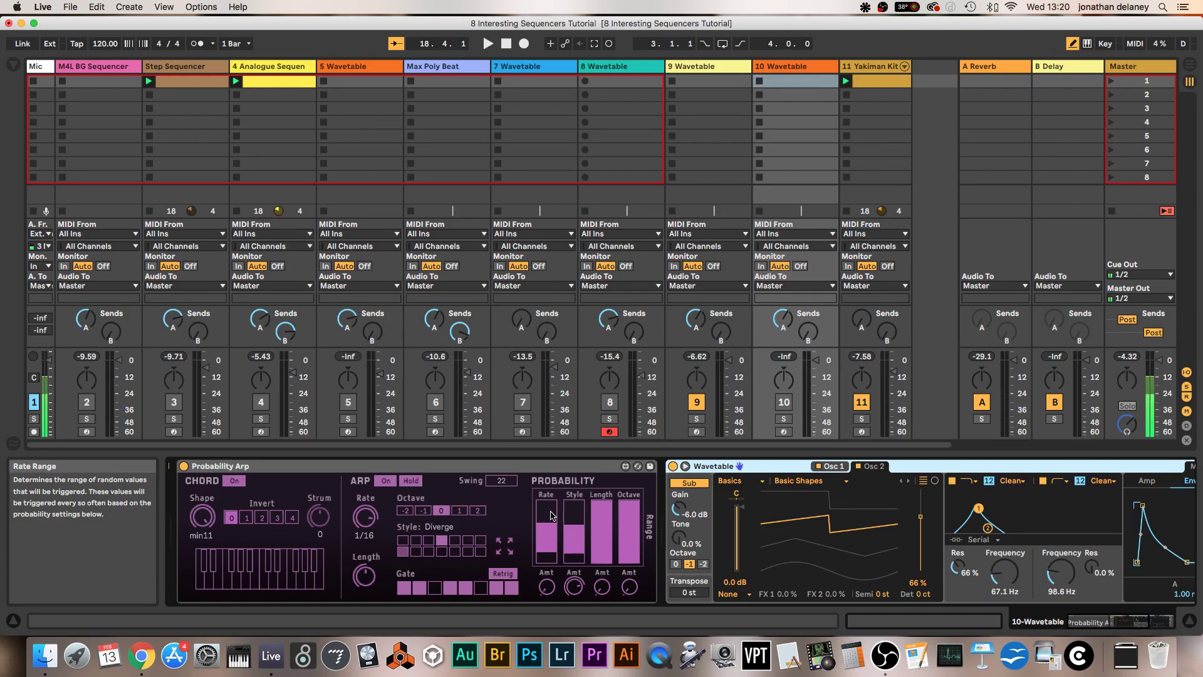
left_click(731, 66)
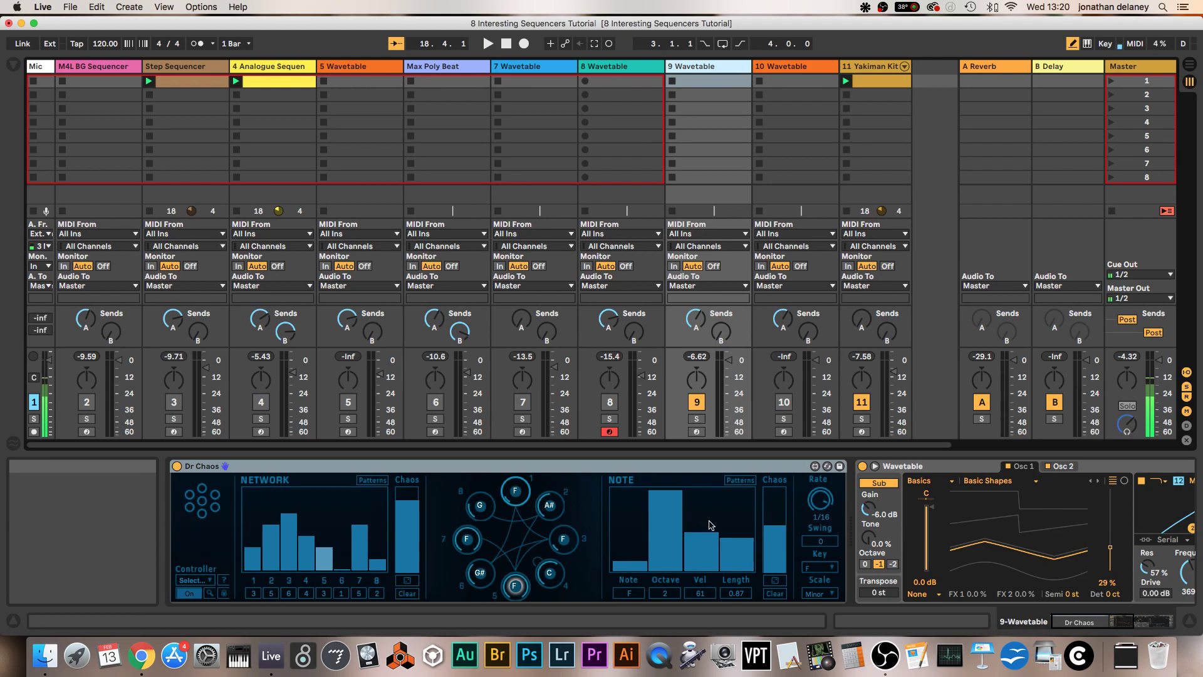
Arm the 9 Wavetable track and audition its Dr Chaos sequence briefly.
left_click(697, 432)
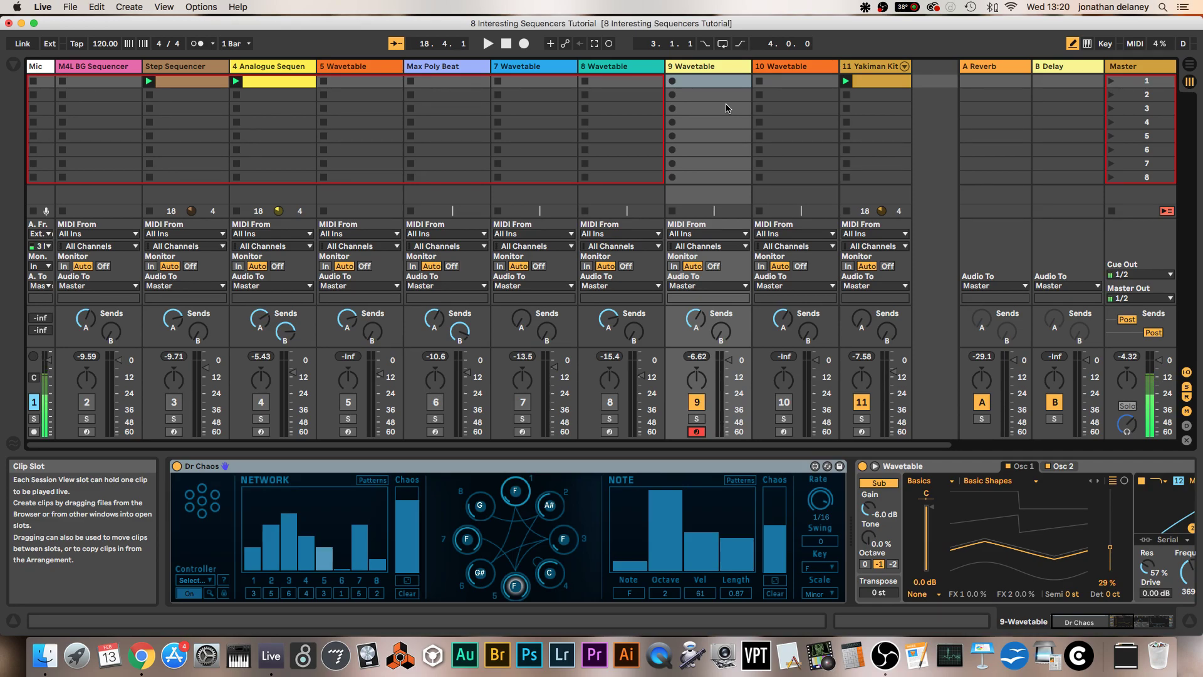
key("space")
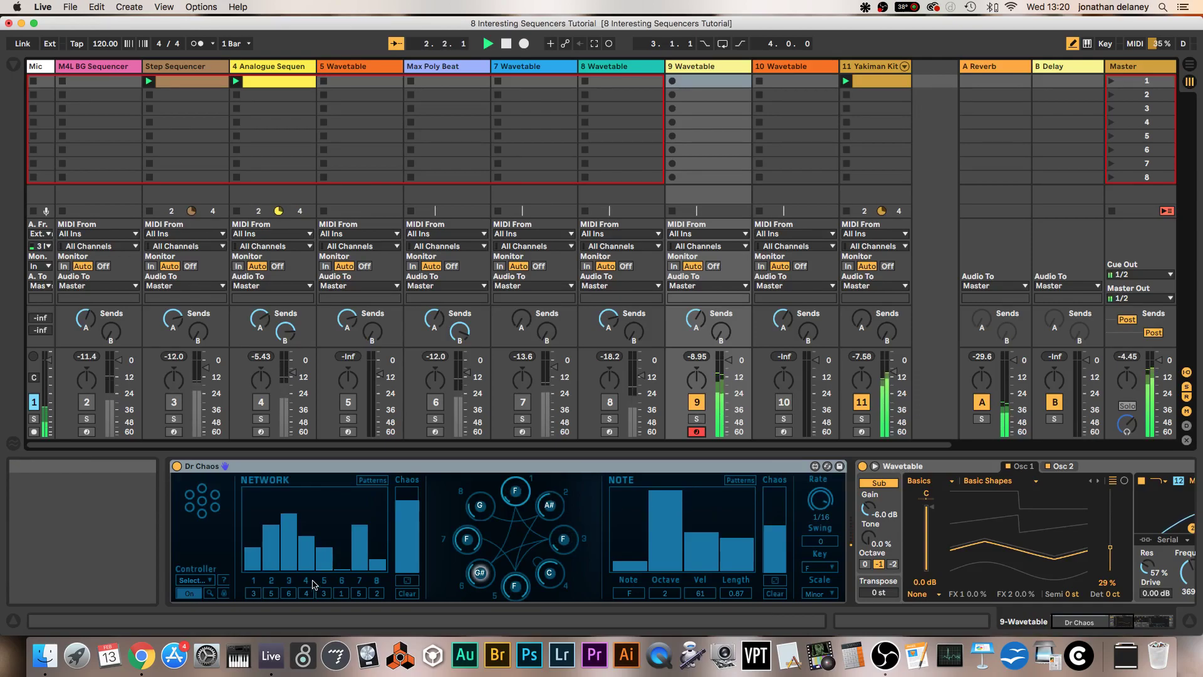
left_click(263, 465)
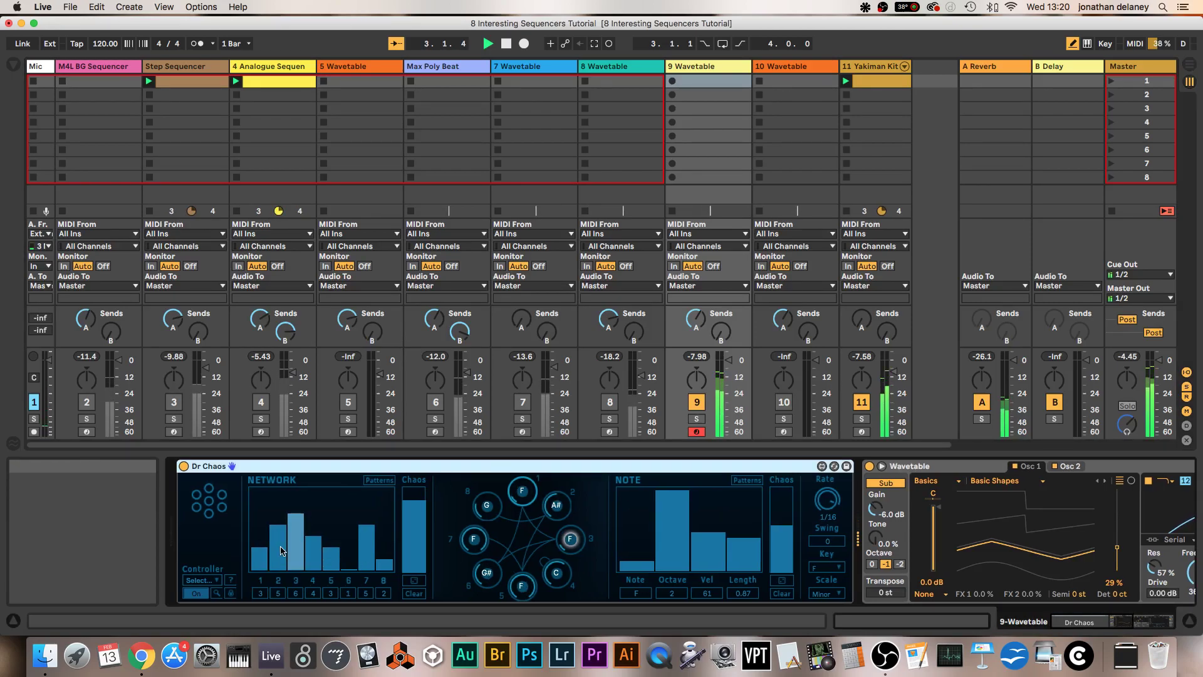
key("space")
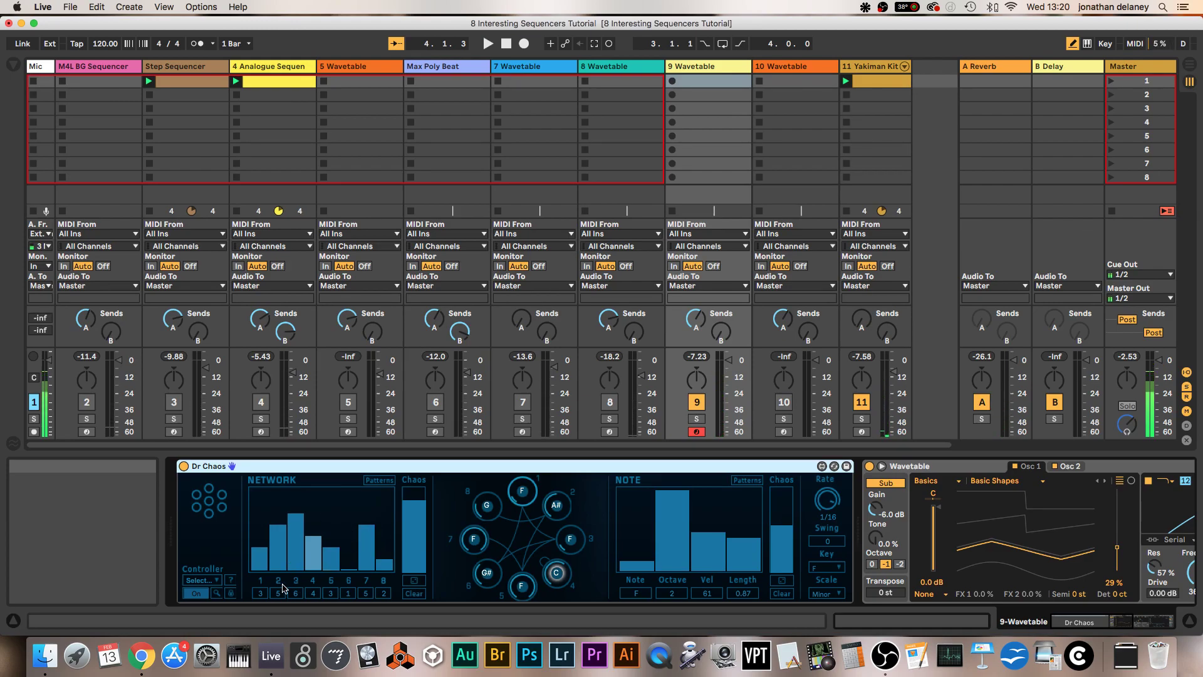
Lower Dr Chaos's network chaos to near the minimum and randomize the network settings during playback.
left_click(414, 563)
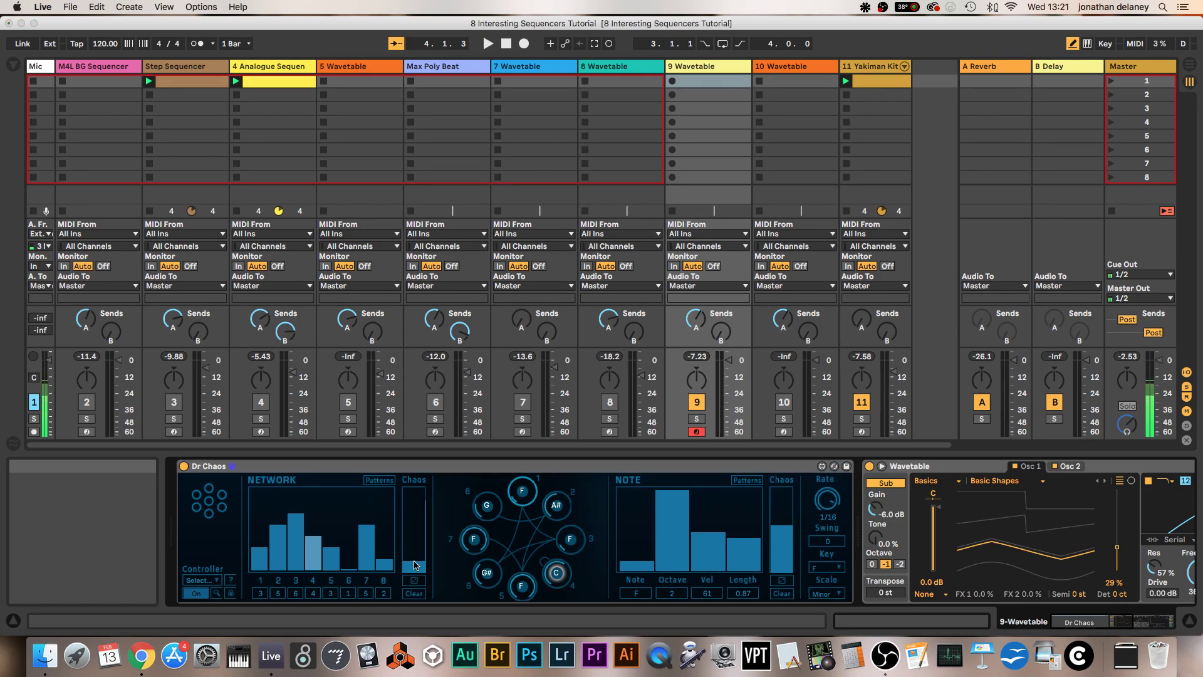
key("space")
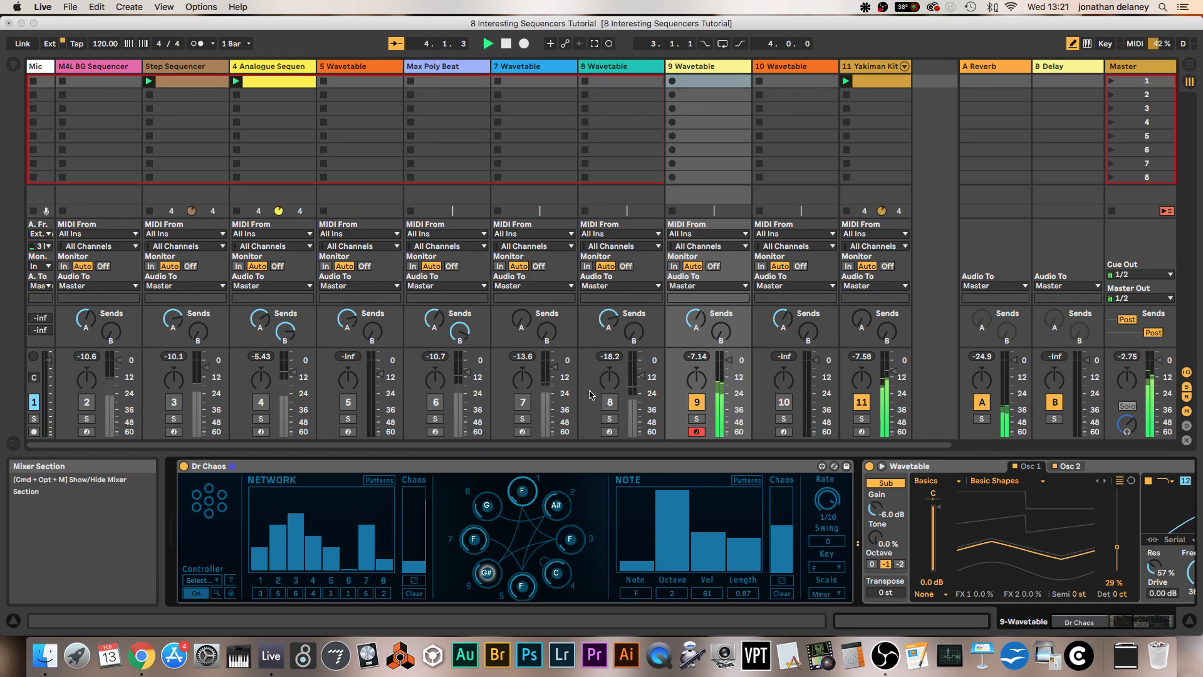
left_click(414, 582)
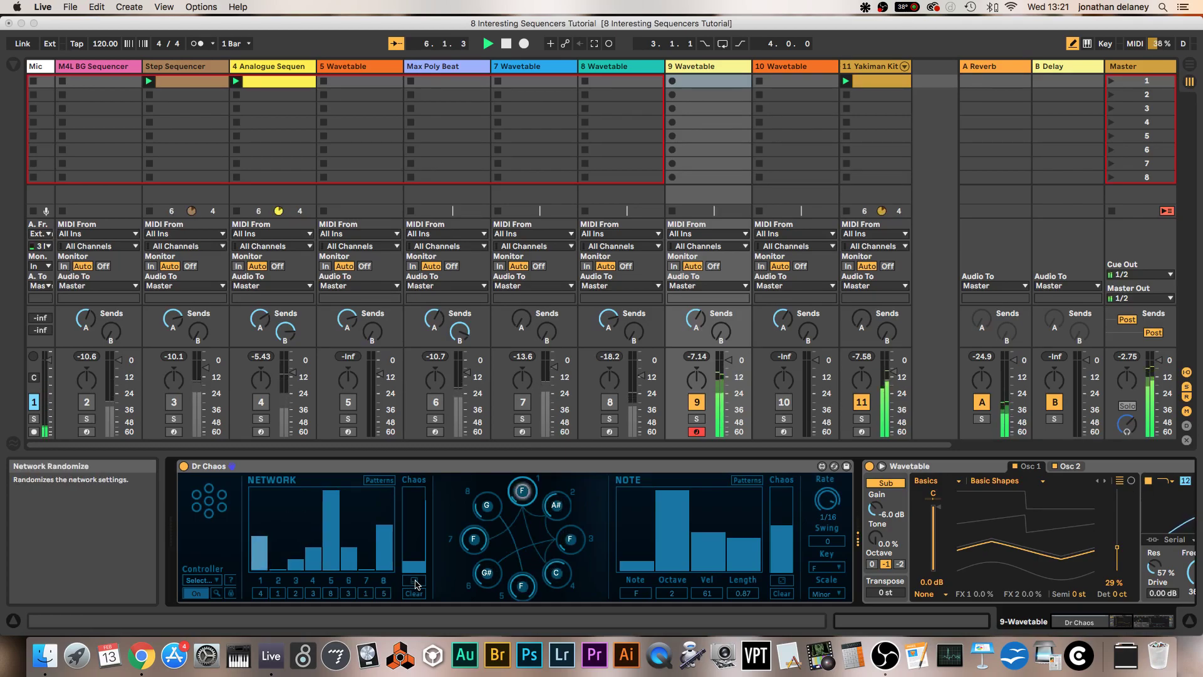
left_click(415, 583)
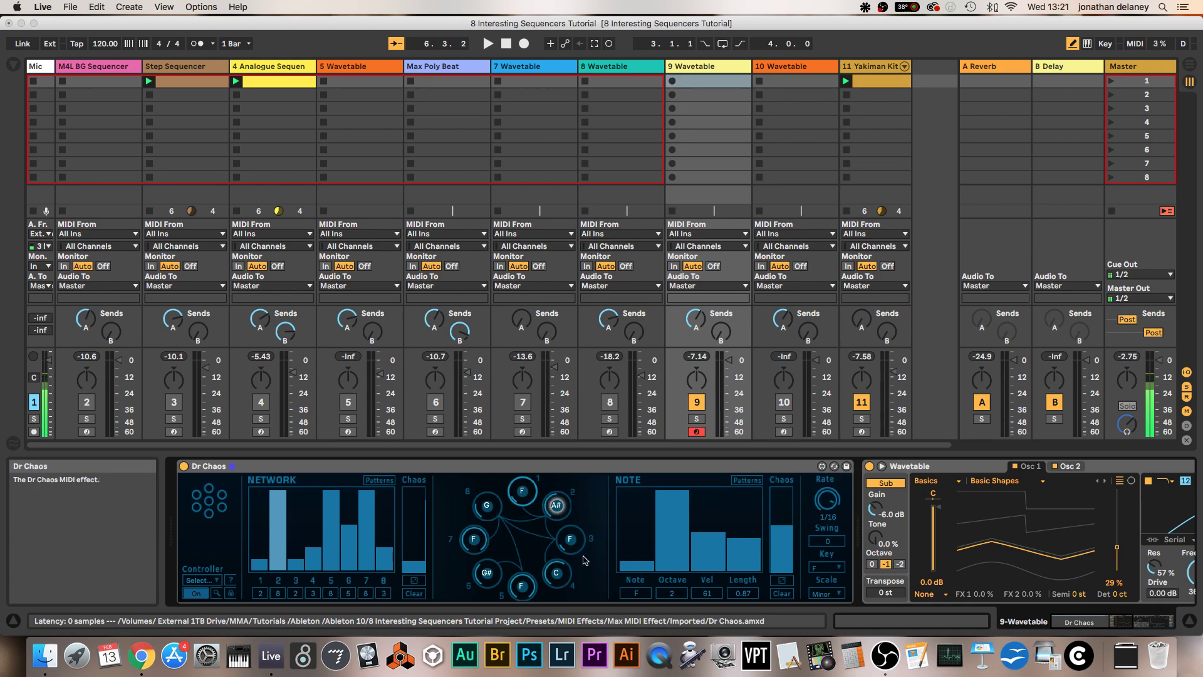
Set Dr Chaos's key to C and its scale to Major.
left_click(826, 568)
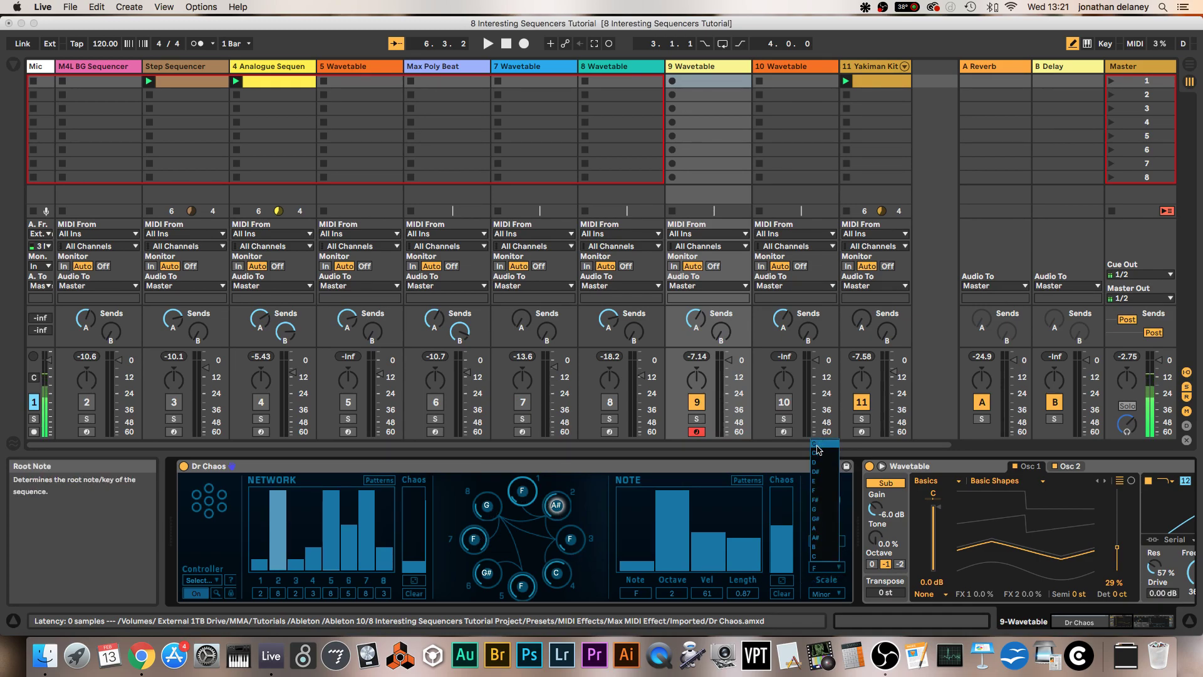
left_click(817, 445)
left_click(825, 593)
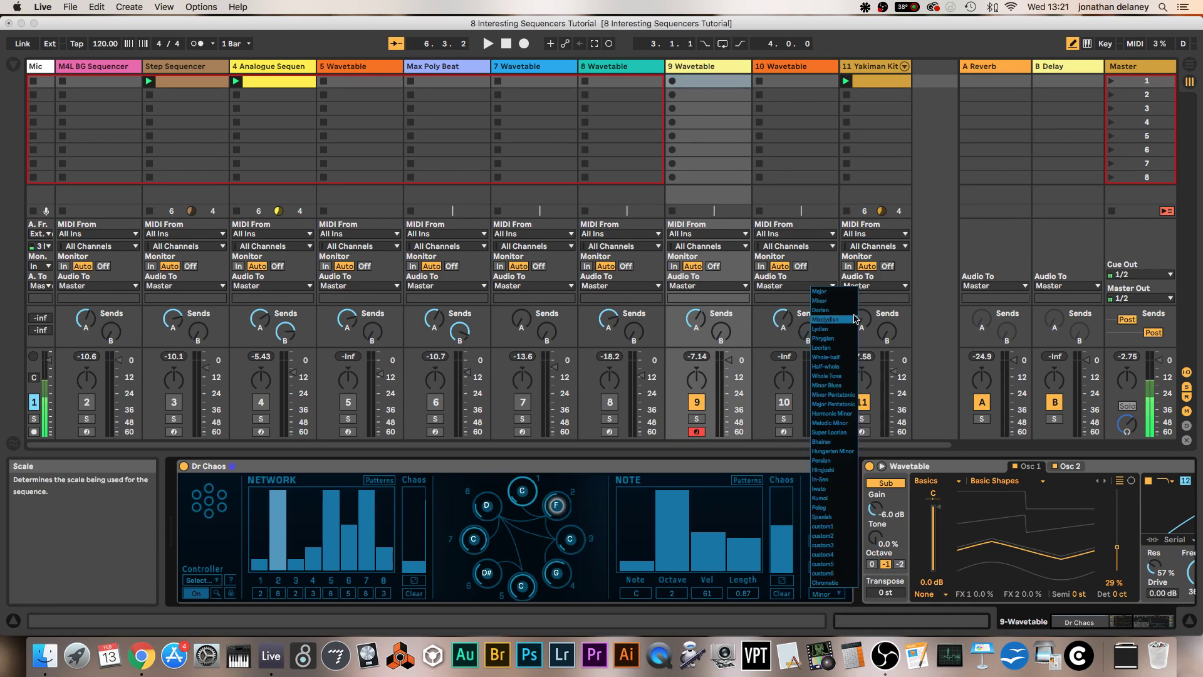
left_click(819, 292)
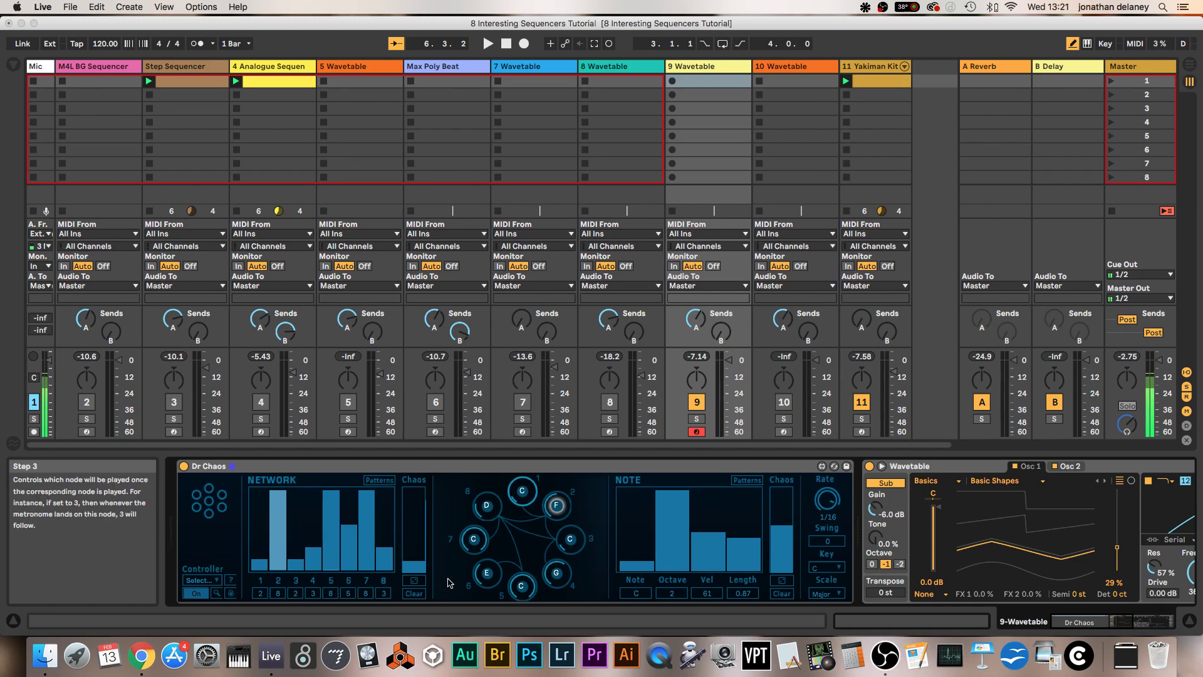
Randomize Dr Chaos's network settings several more times with playback stopped.
left_click(415, 582)
left_click(414, 582)
left_click(415, 583)
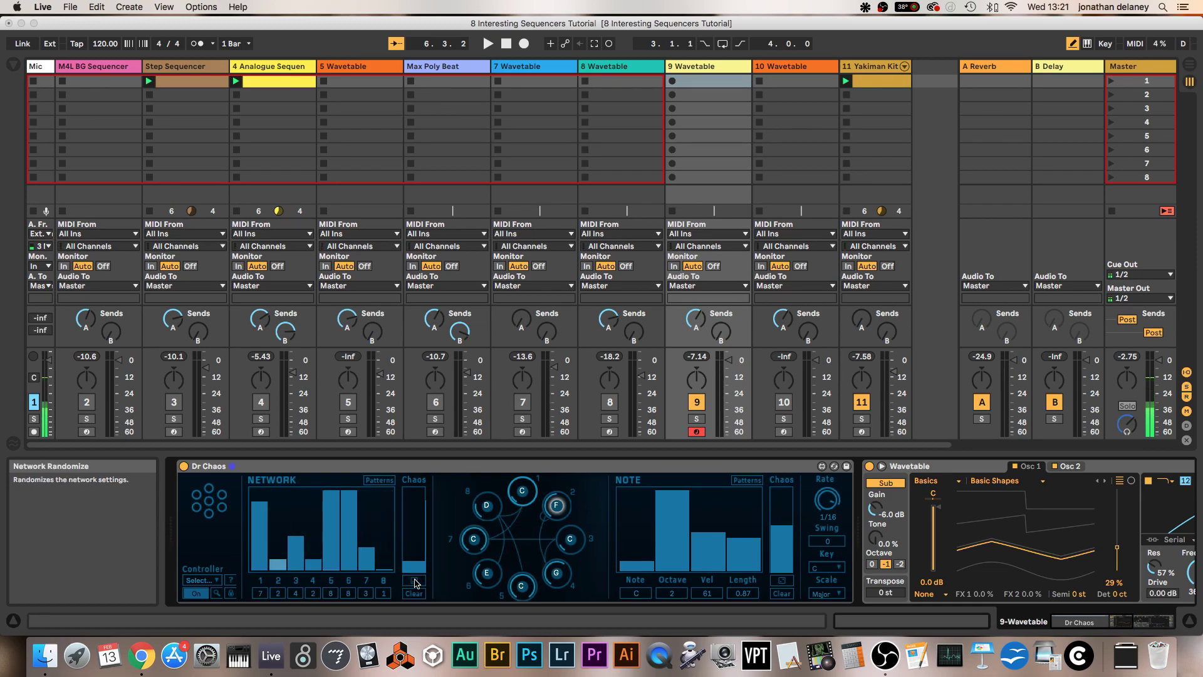
left_click(415, 582)
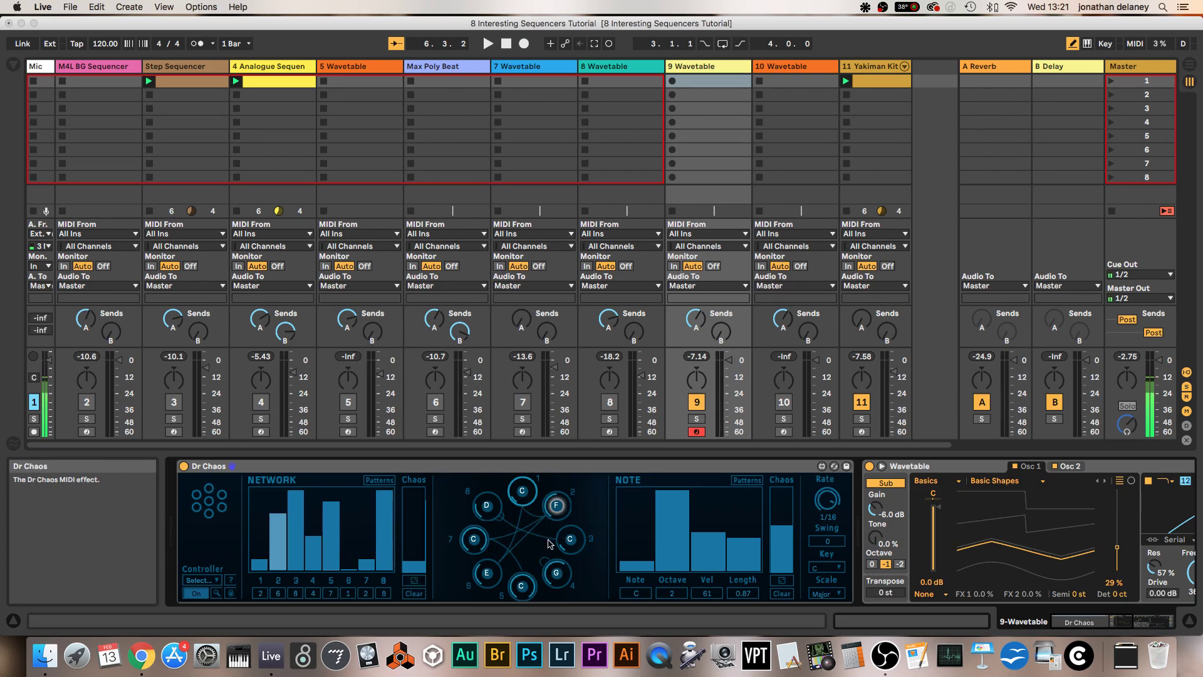
Start playback, randomize Dr Chaos's network settings once while it runs, and stop.
key("space")
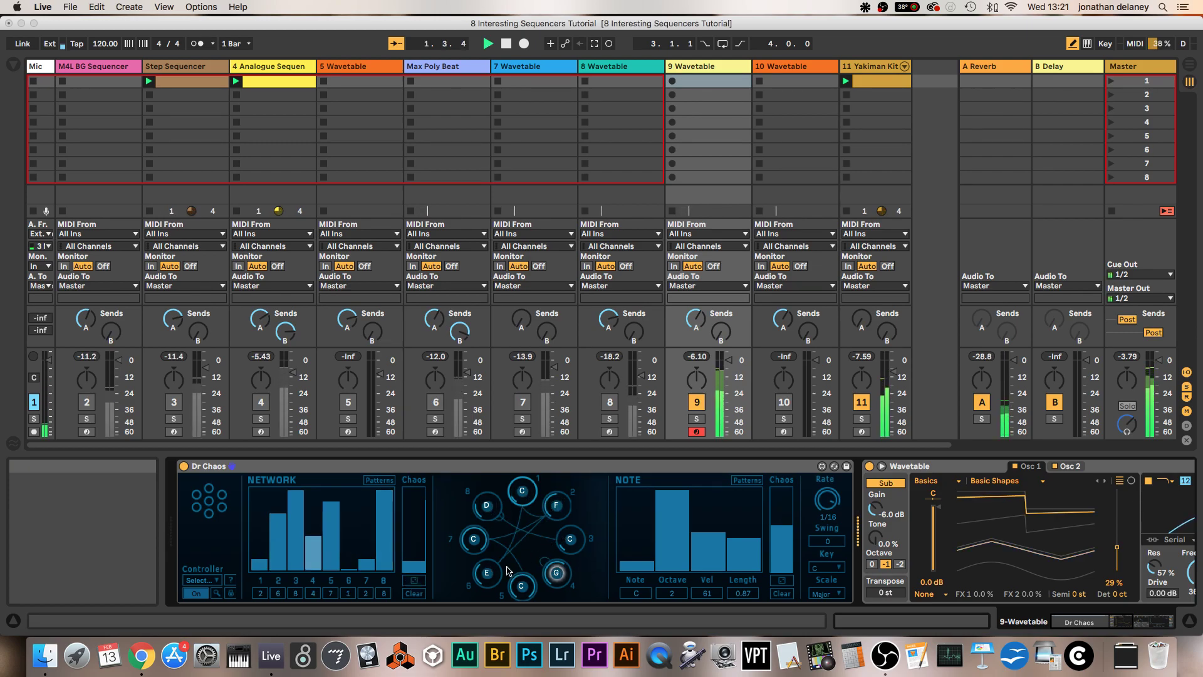
left_click(416, 582)
key("space")
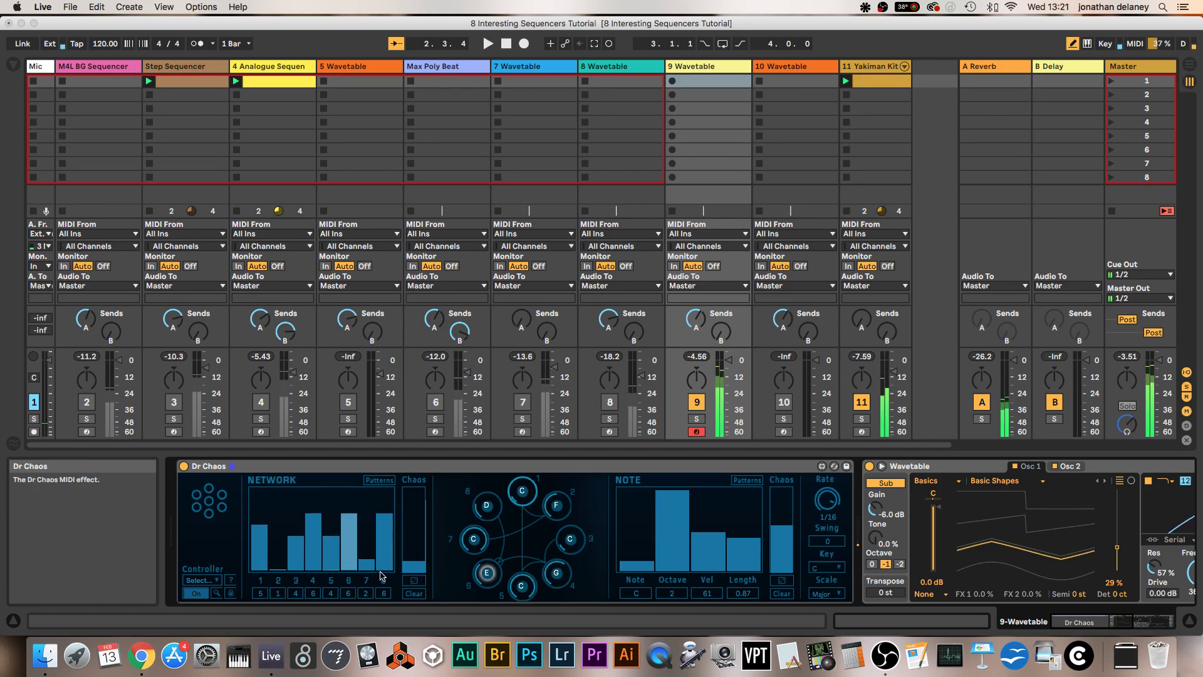
Reset all eight Dr Chaos network steps to 1, start playback, and set steps 1 and 4 to 6.
left_click_drag(255, 570, 394, 570)
key("space")
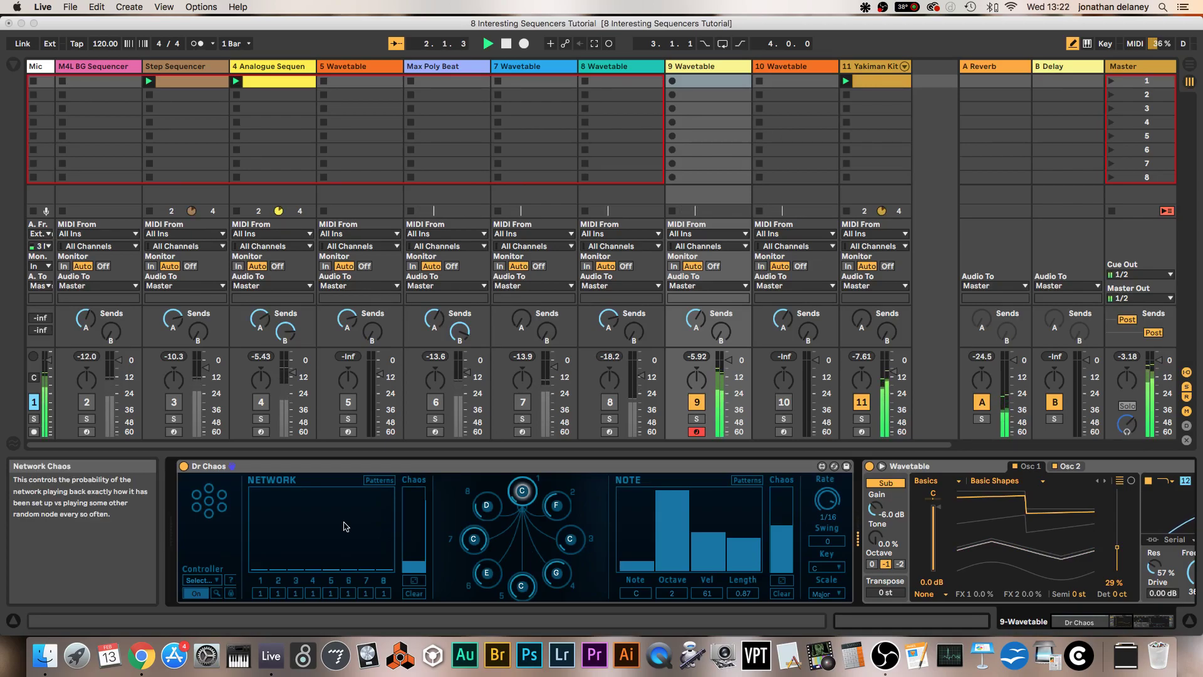
left_click(309, 524)
left_click(313, 514)
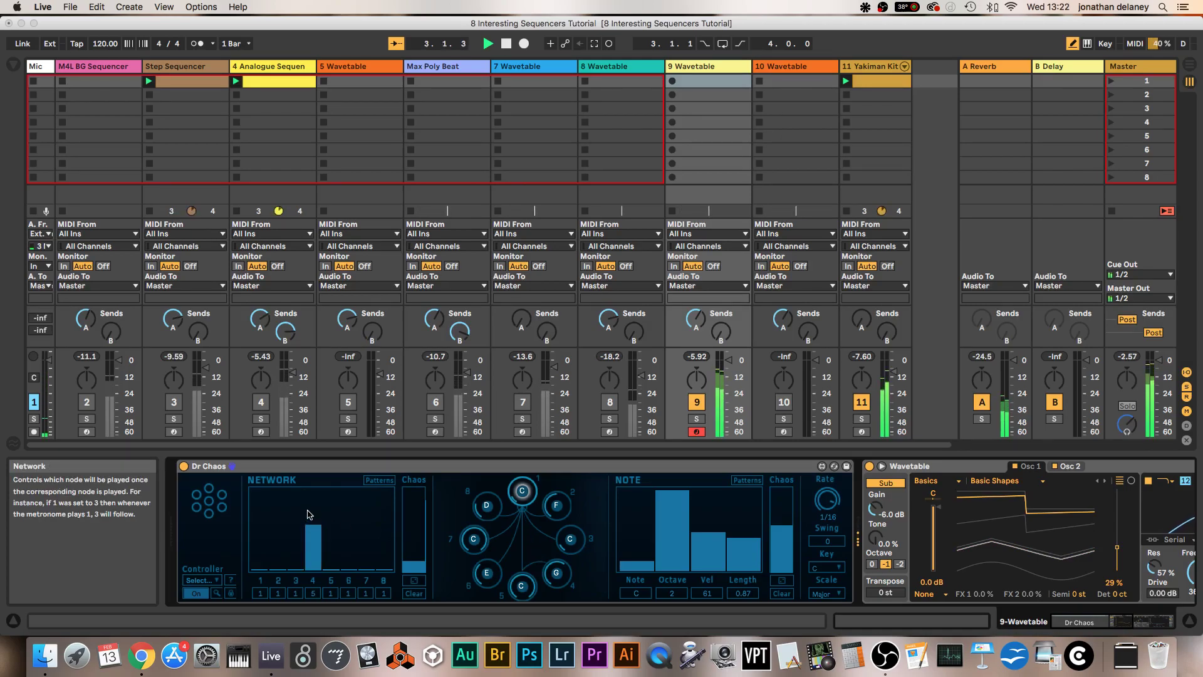
left_click(260, 513)
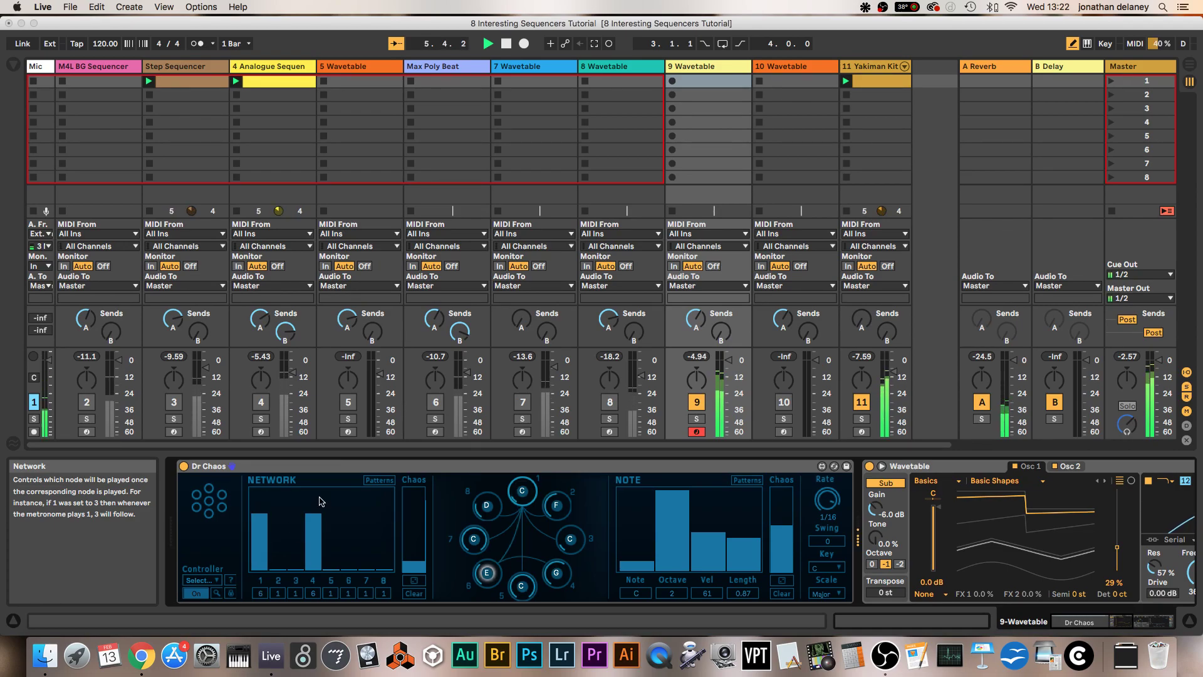
Set network steps 2 and 3 to 7, step 5 to 3, step 7 to 5, and steps 6 and 8 to 6.
left_click(287, 502)
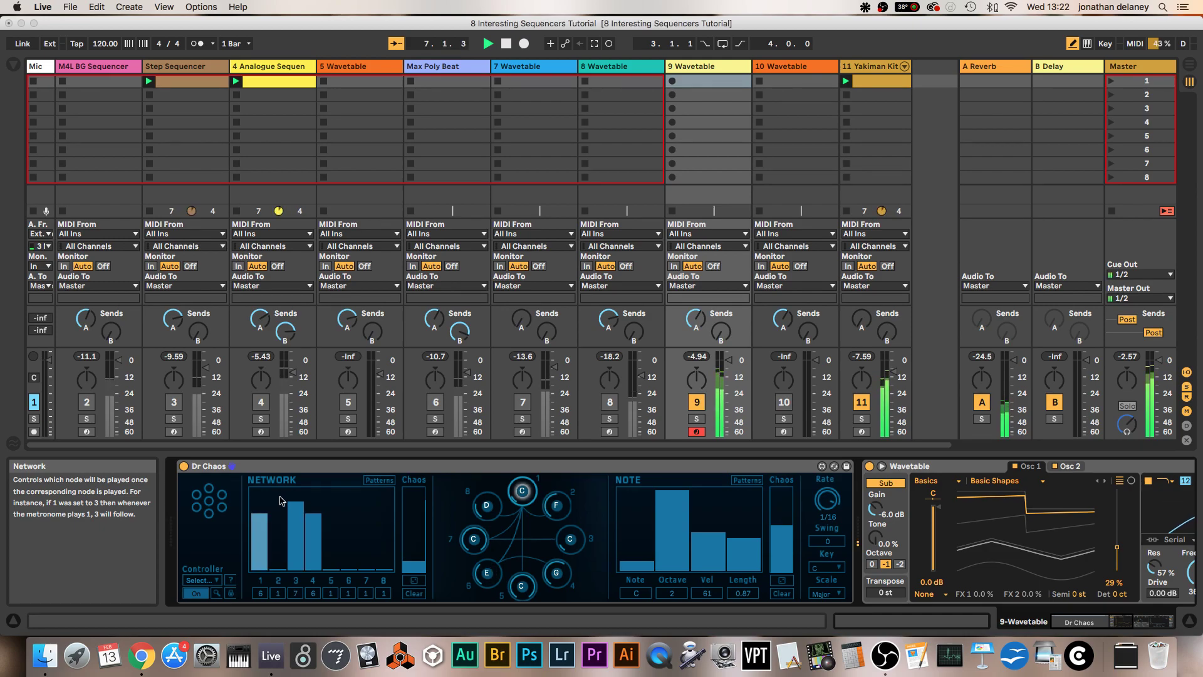
left_click(279, 502)
left_click(332, 546)
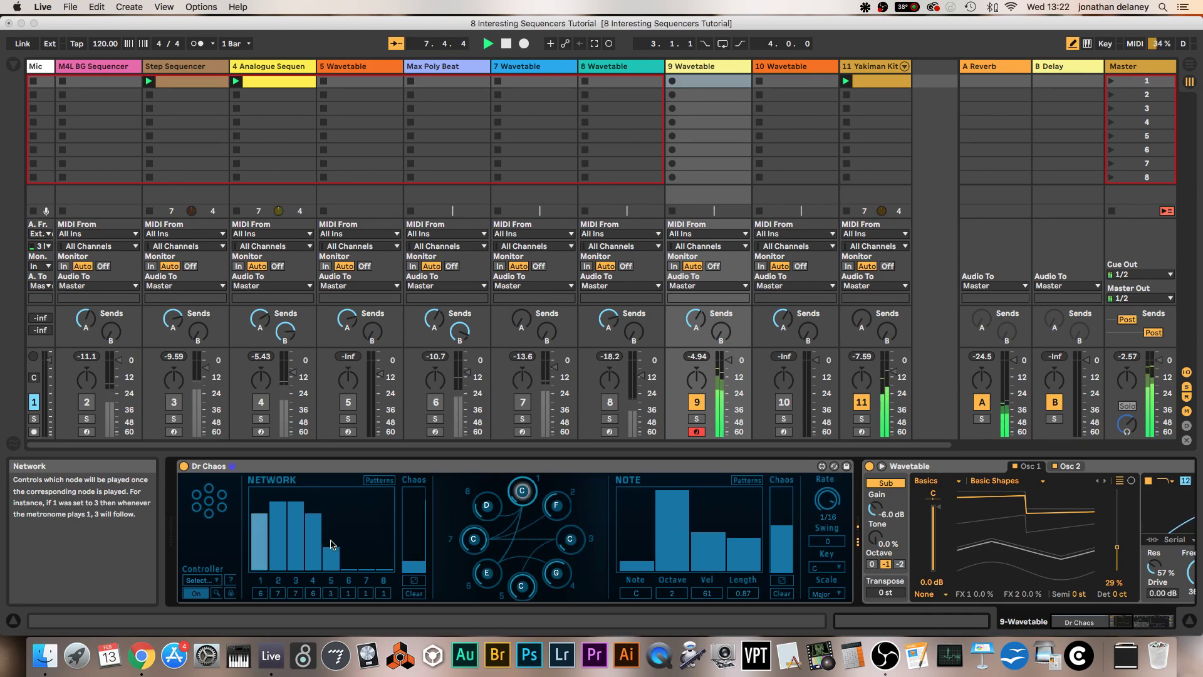
left_click(364, 525)
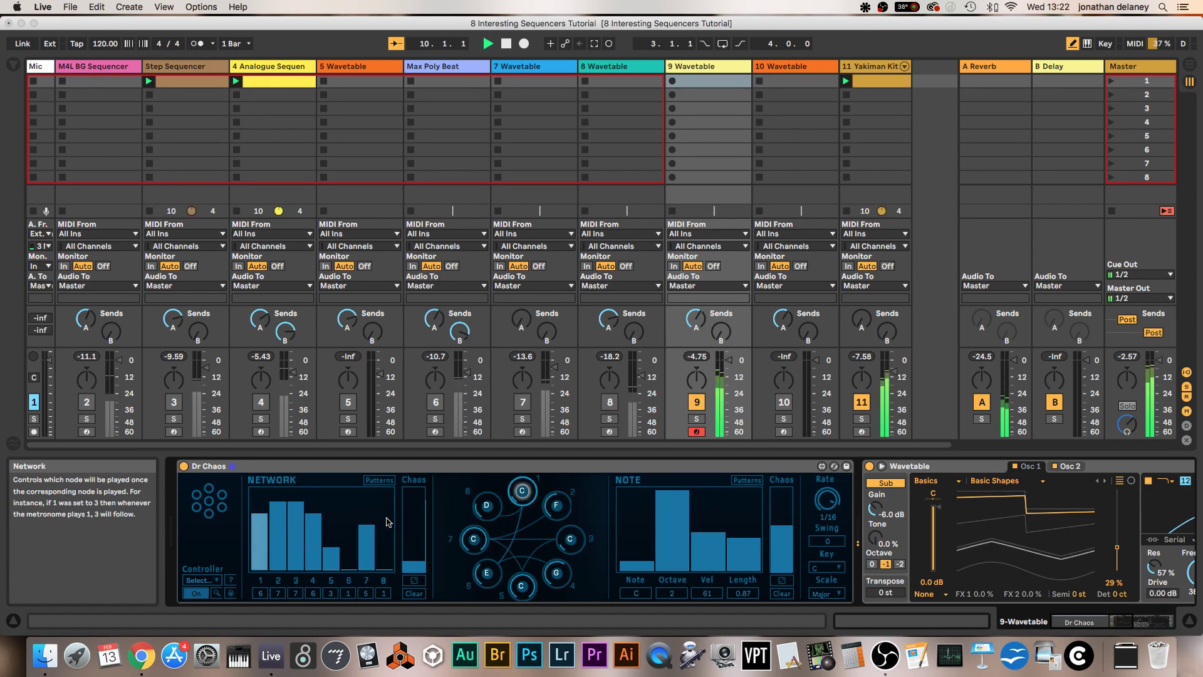
left_click(349, 513)
left_click(384, 516)
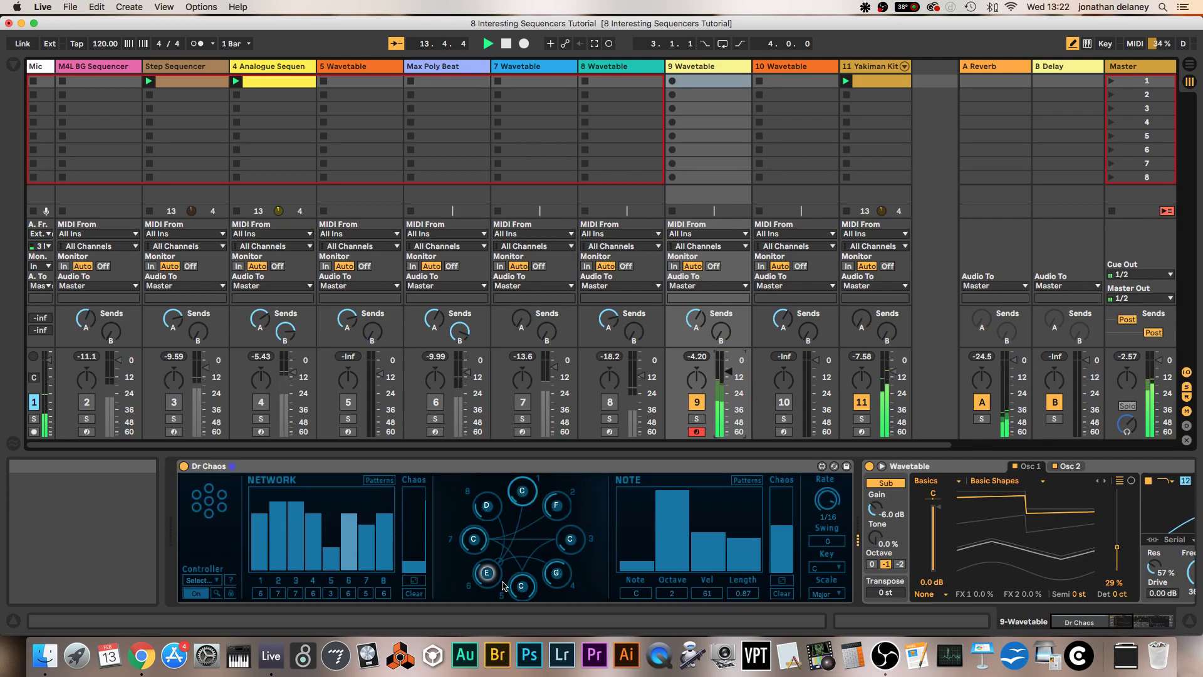
Look at Dr Chaos's network pattern storage and controller choices without changing them, and stop playback.
left_click(379, 480)
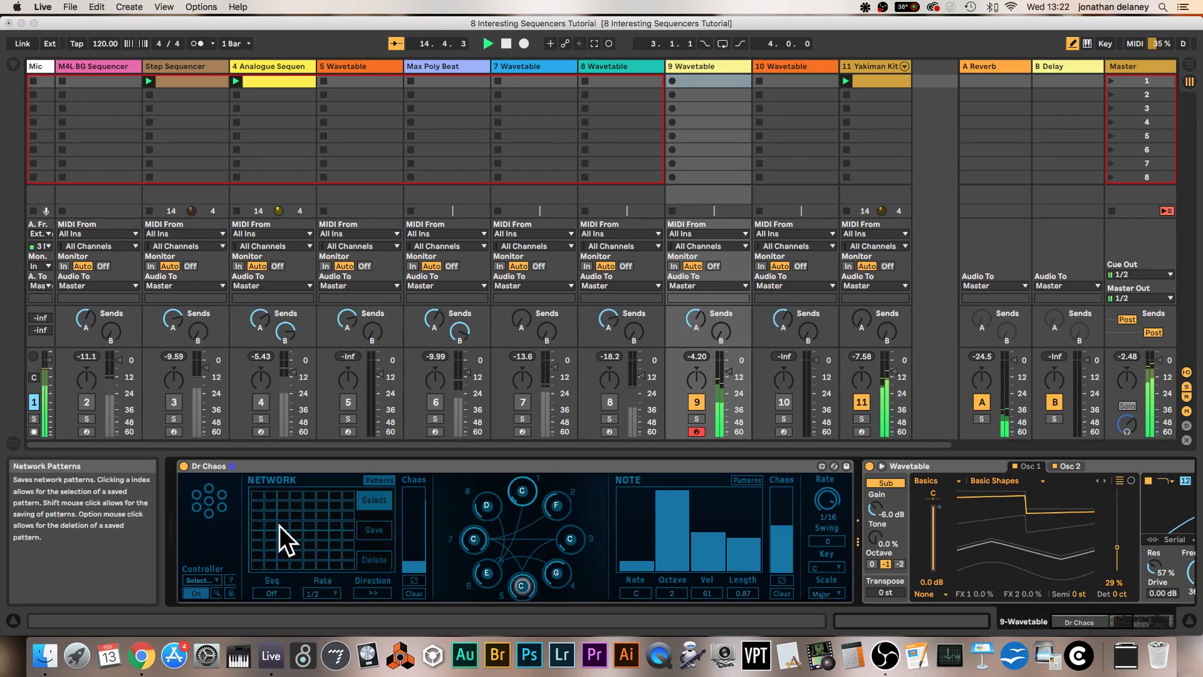
left_click(379, 481)
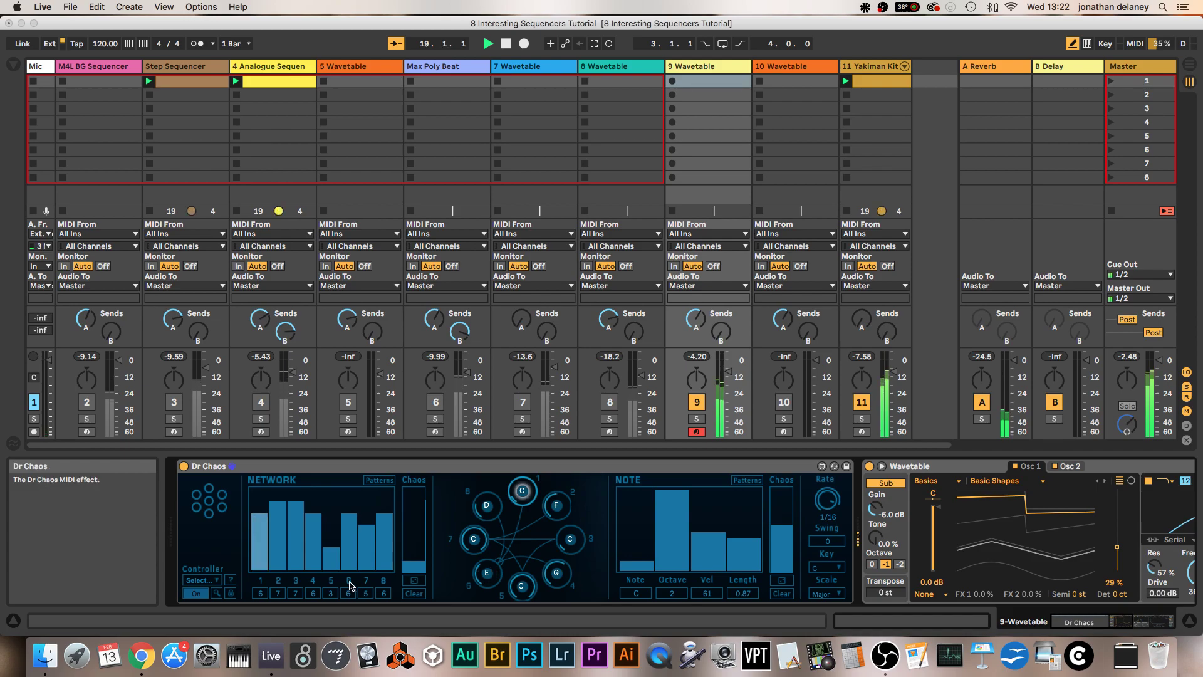
left_click(213, 580)
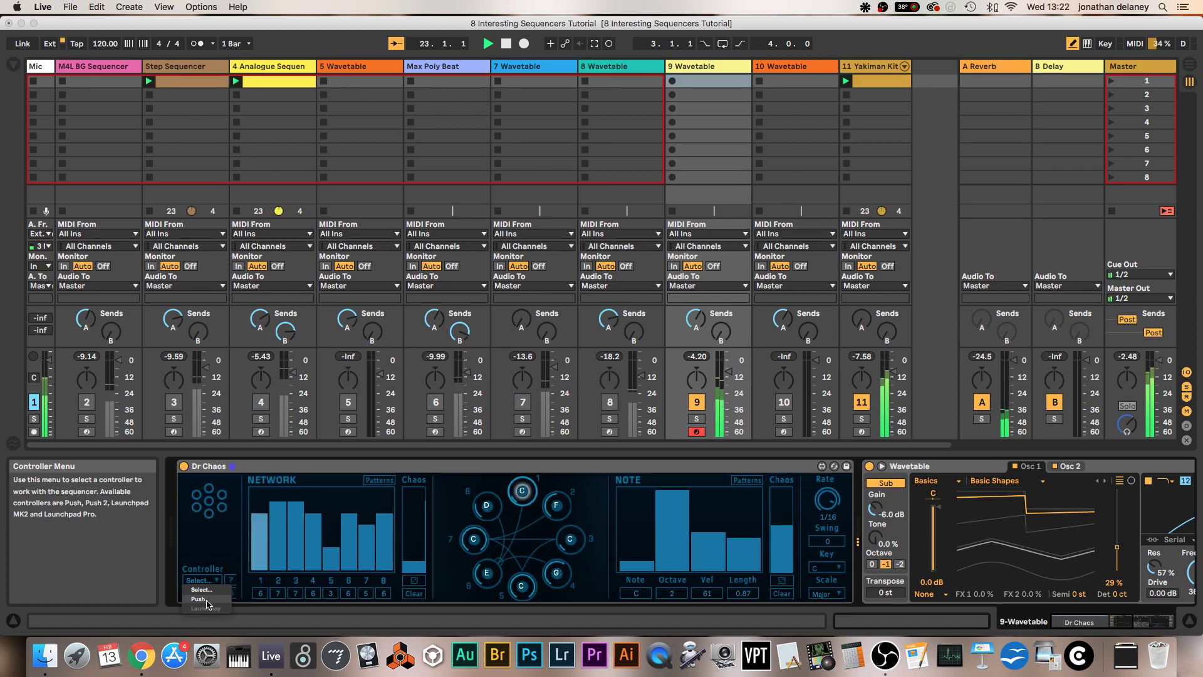
left_click(155, 600)
key("space")
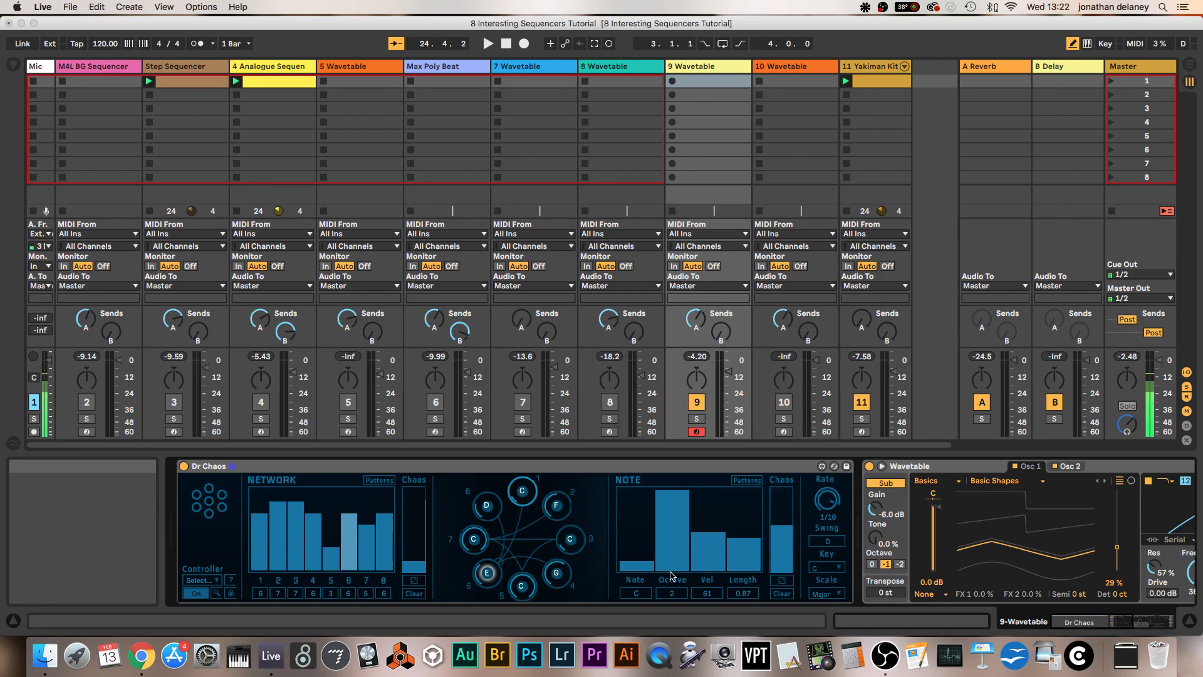
Restart playback, raise the network chaos to a high level, and randomize the network steps.
key("space")
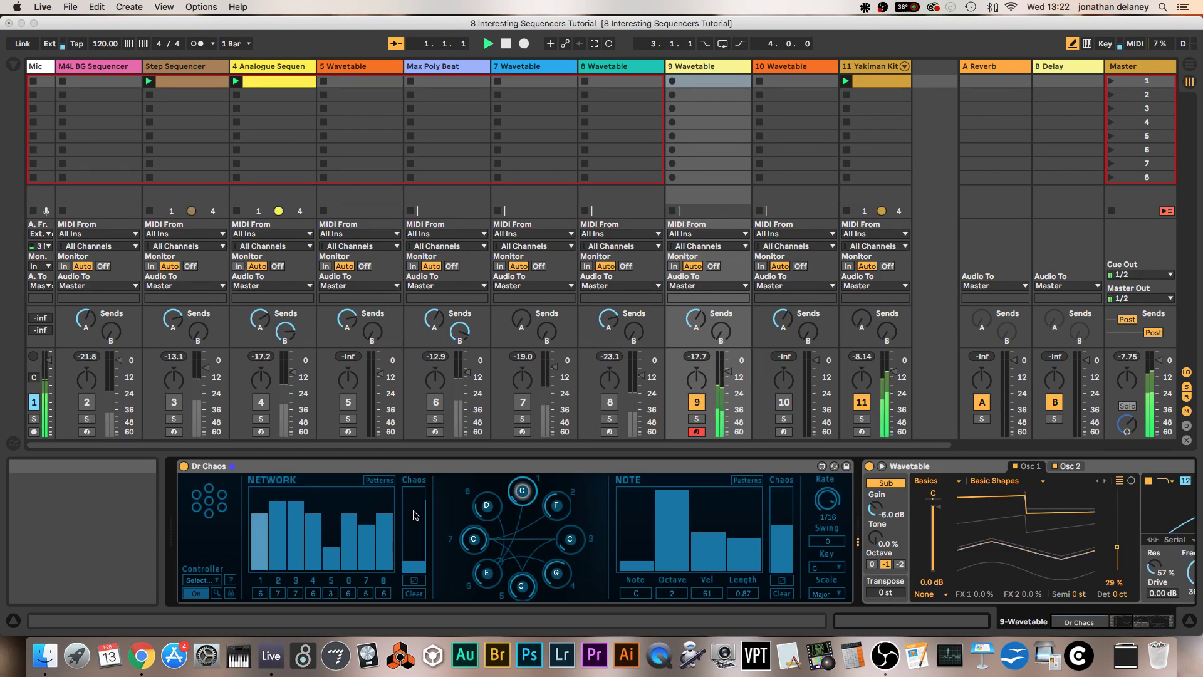
left_click(414, 514)
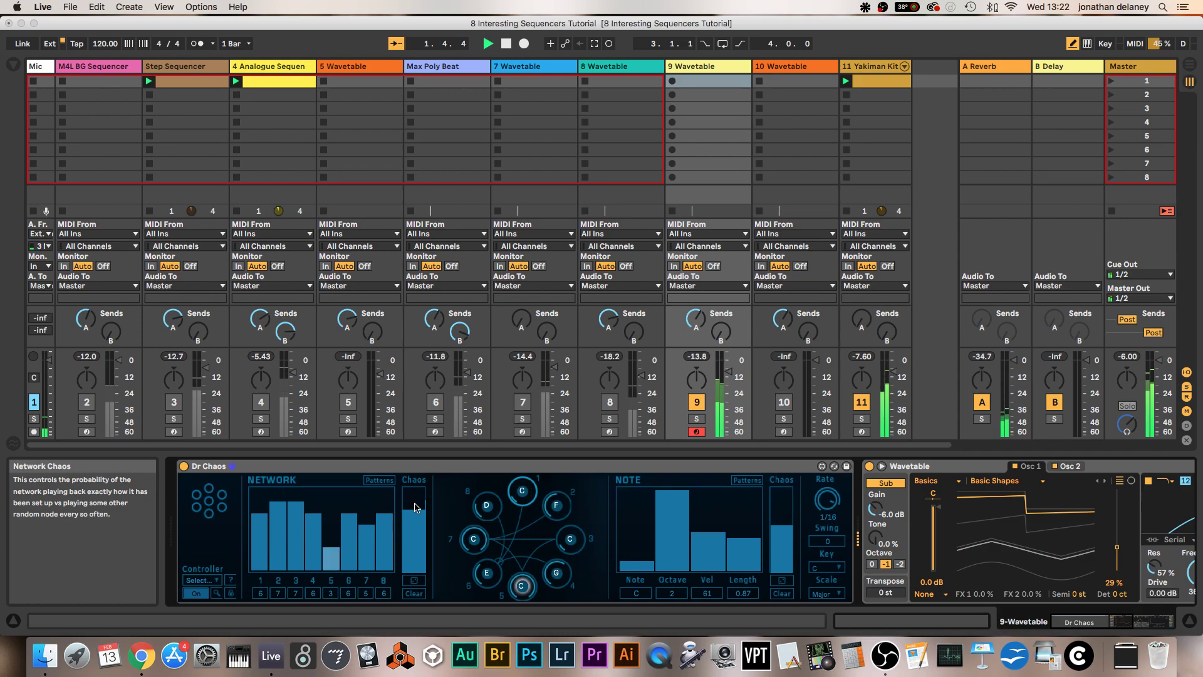
left_click(414, 502)
left_click(414, 581)
left_click(415, 580)
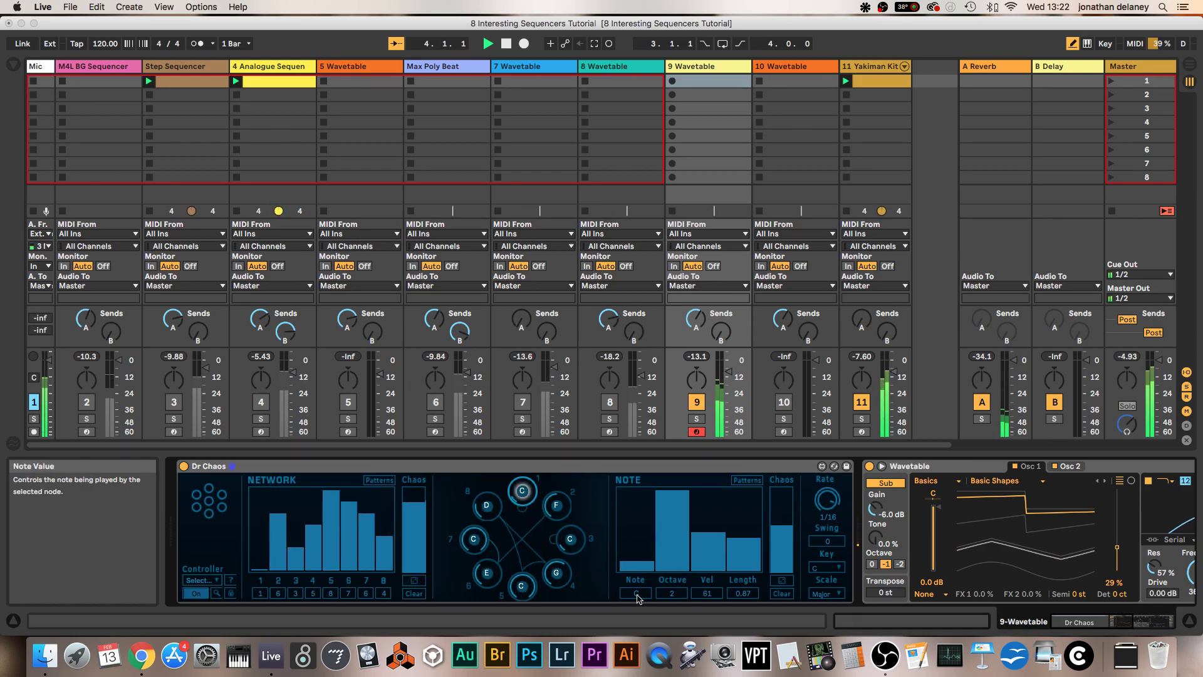
Try higher notes on node 1, set its octave to 1 and velocity to 113, and set Dr Chaos's swing to 27.
left_click_drag(640, 592, 653, 525)
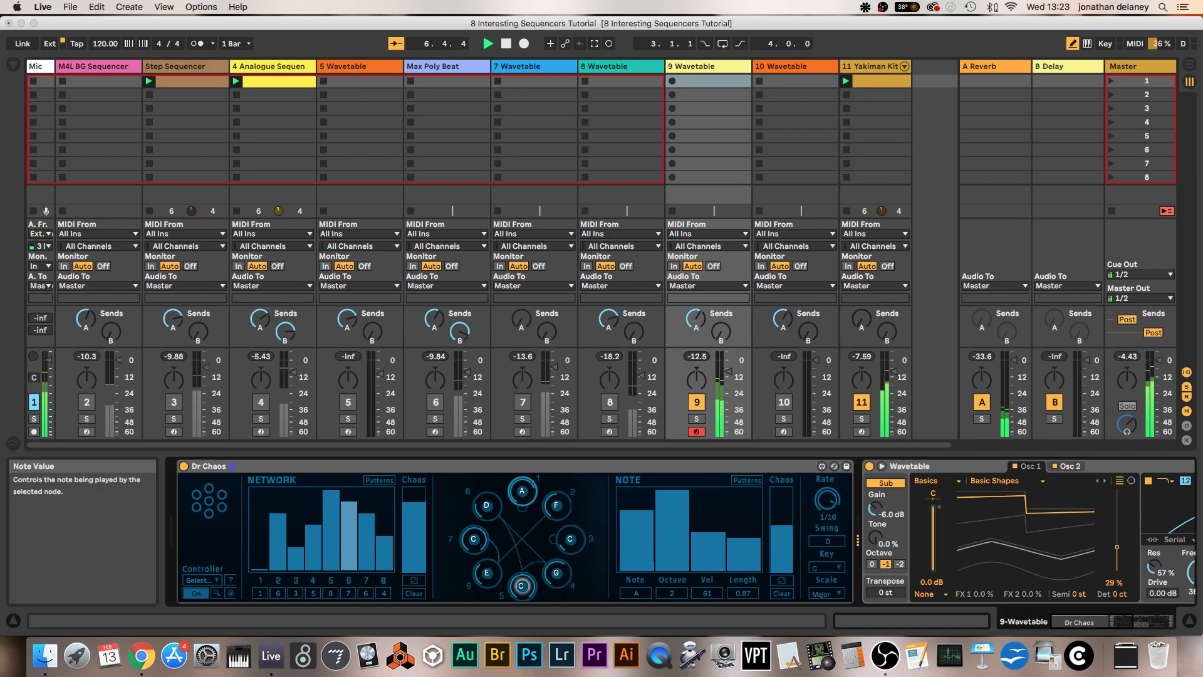
left_click_drag(636, 510, 636, 492)
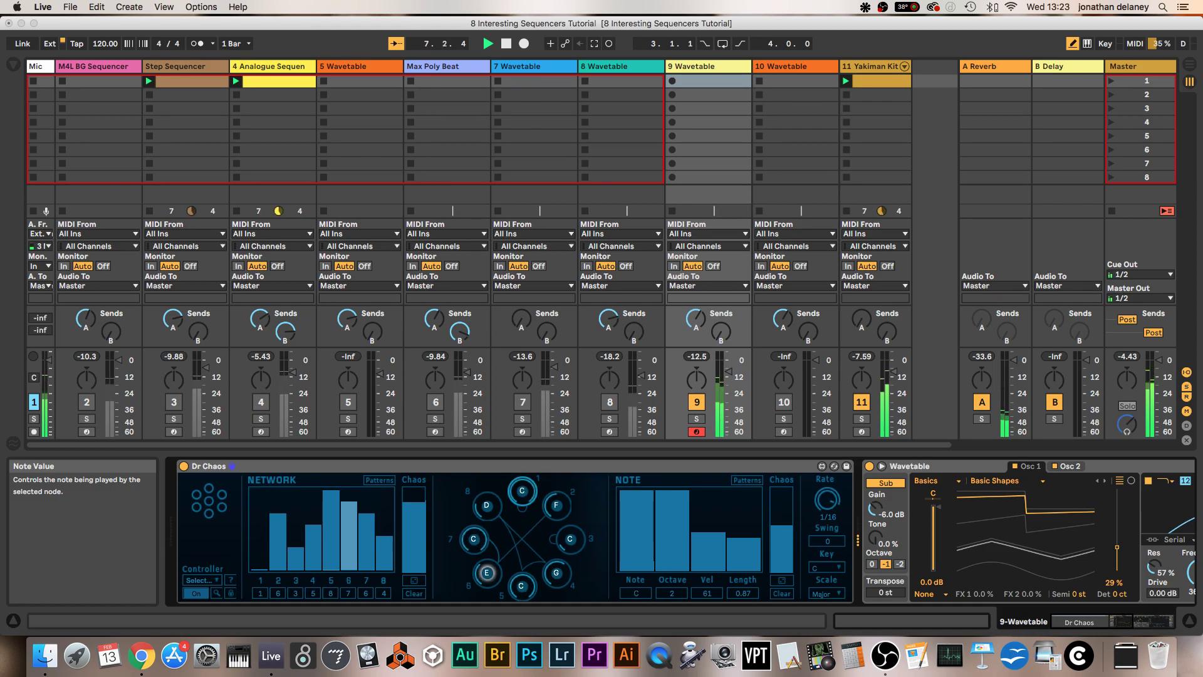
left_click(667, 545)
mouse_move(668, 545)
left_mouse_down()
mouse_move(671, 577)
mouse_move(672, 510)
left_mouse_up()
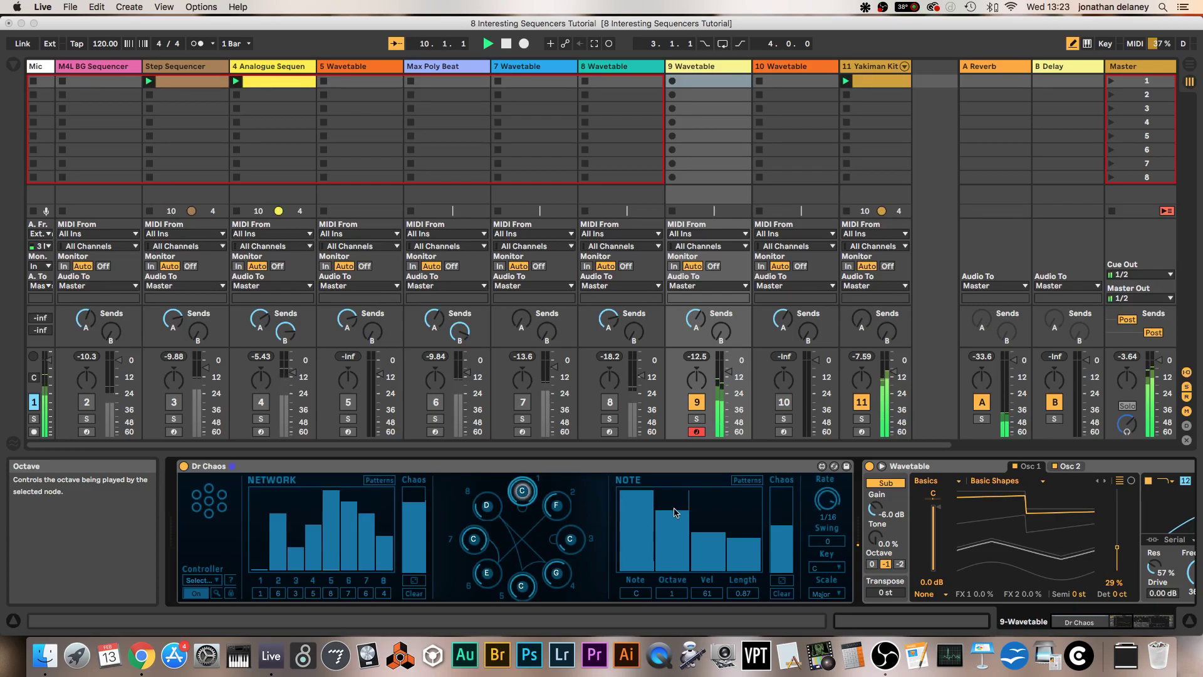
left_click(718, 517)
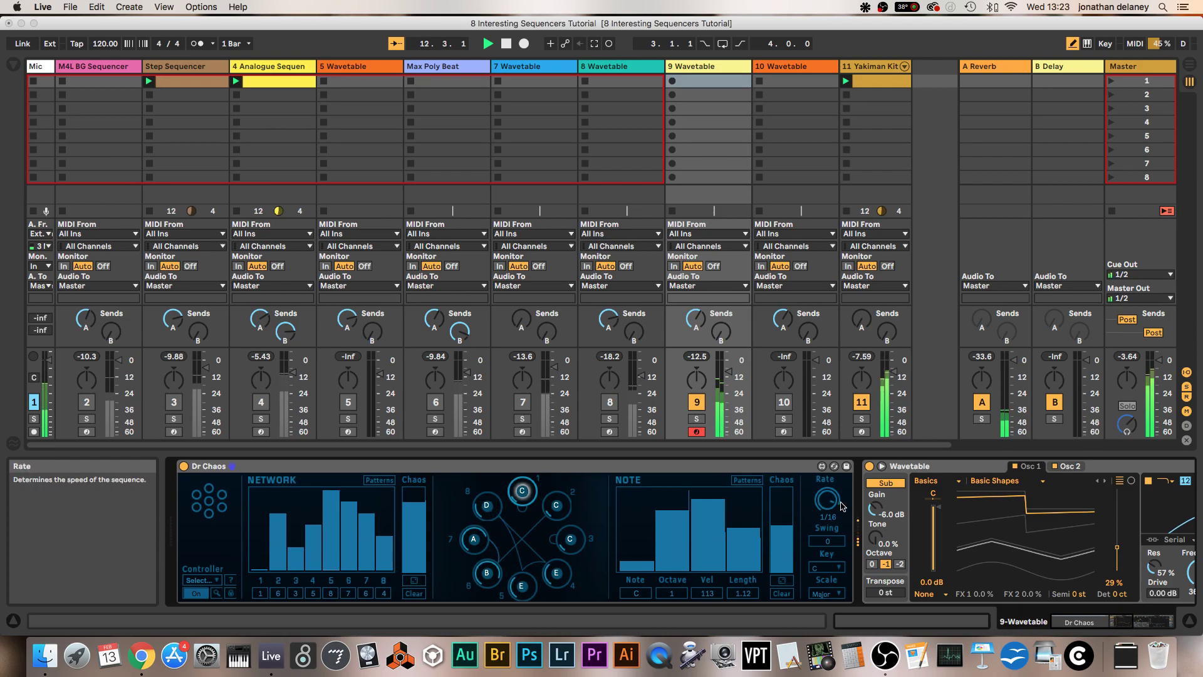
mouse_move(827, 541)
left_mouse_down()
mouse_move(827, 525)
mouse_move(833, 560)
left_mouse_up()
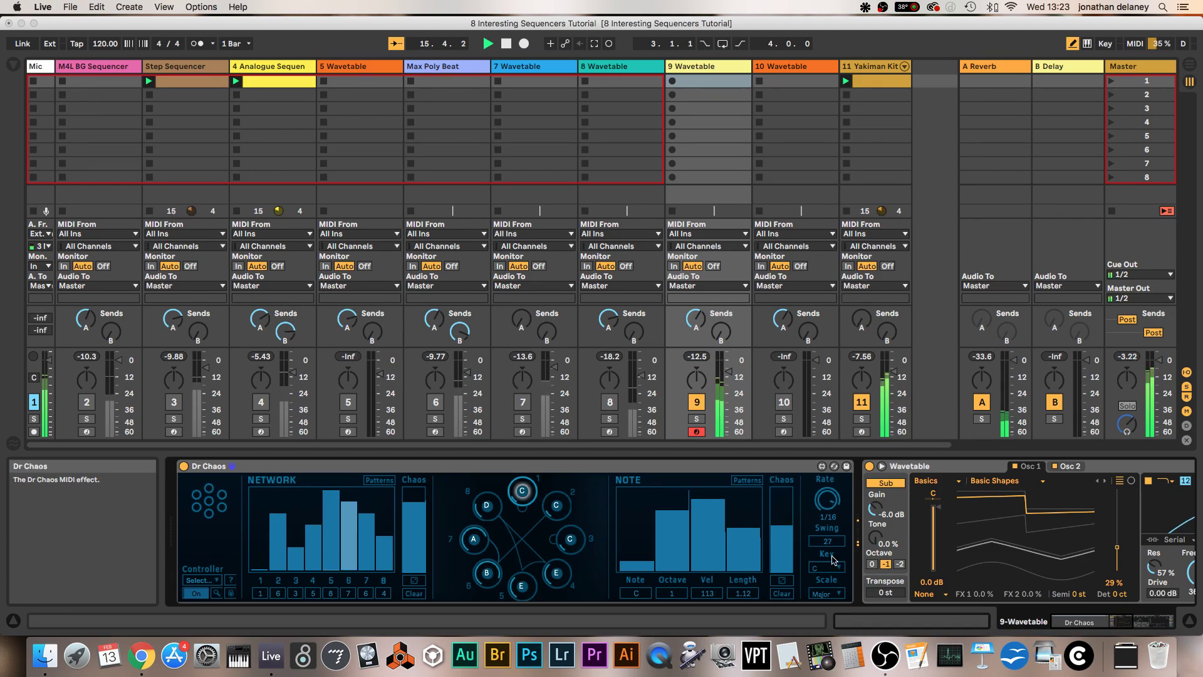
Set Wavetable's first filter frequency to 70.9 Hz and send some of the 9 Wavetable track to B Delay.
scroll(683, 533, "right", 2)
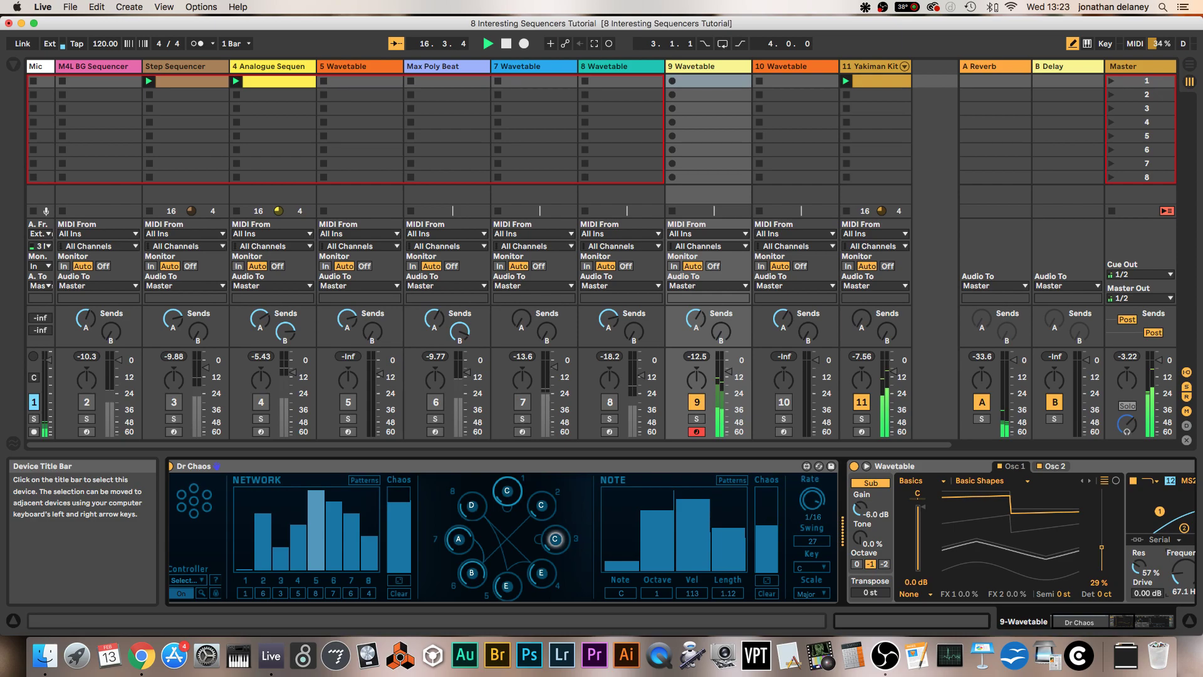
scroll(1003, 578, "right", 5)
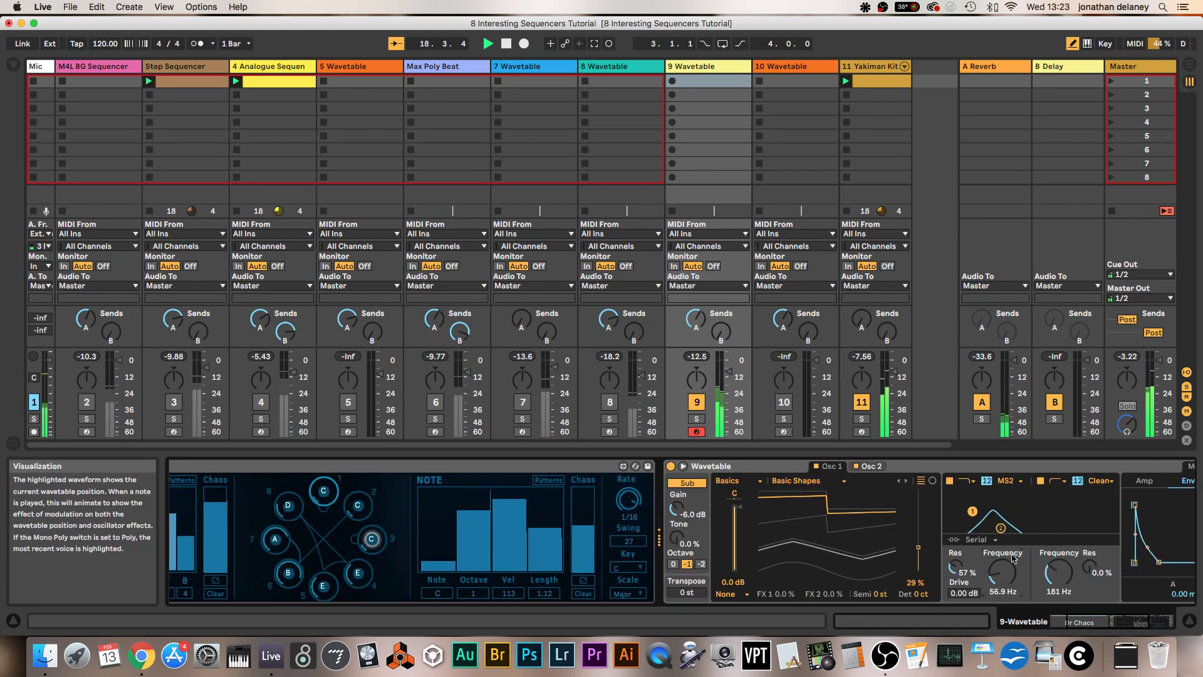
left_click_drag(1013, 557, 1014, 550)
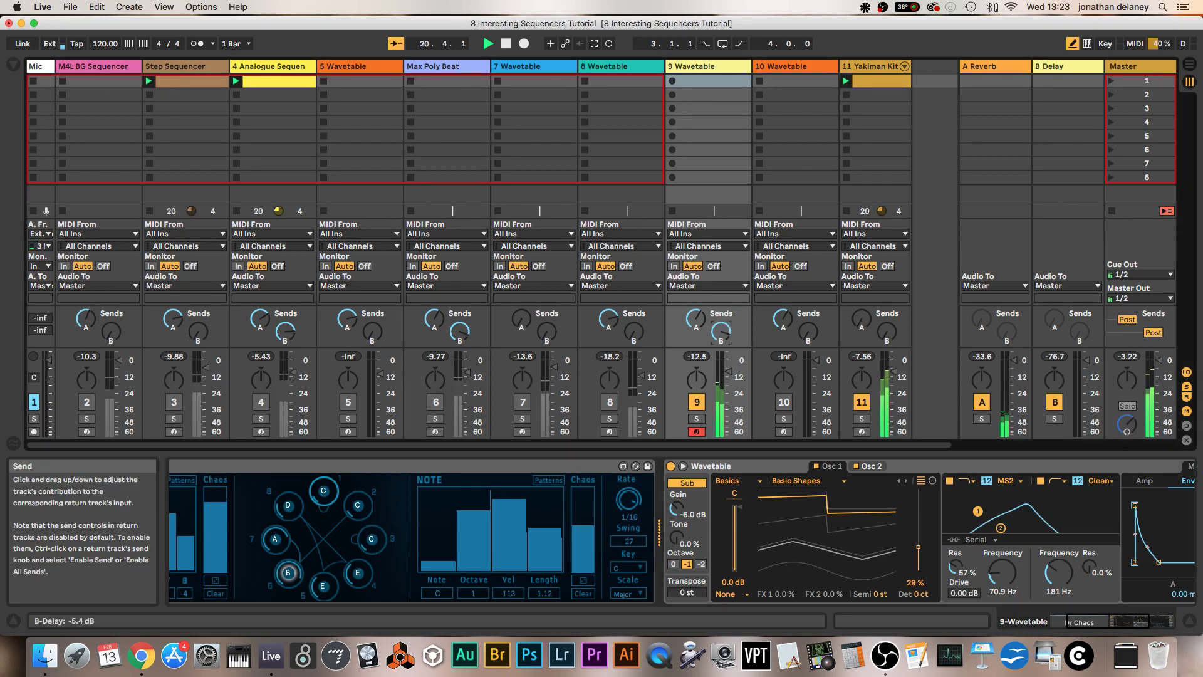
left_click_drag(721, 331, 721, 344)
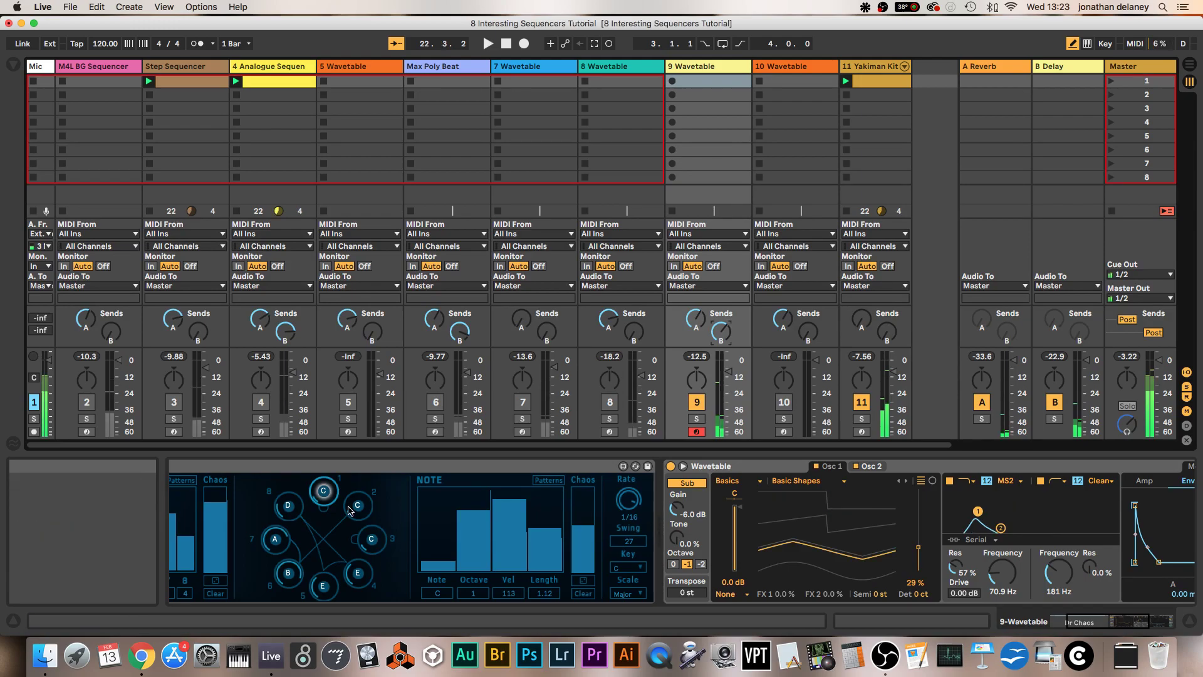
scroll(542, 543, "left", 5)
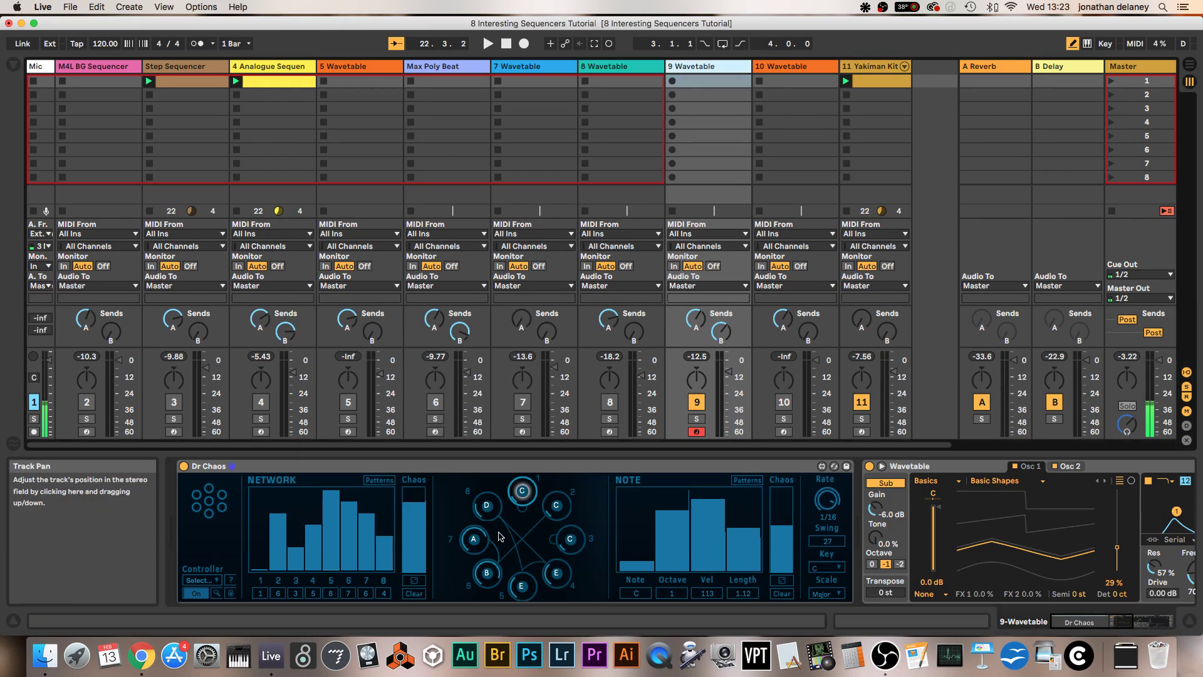
Replace the Wavetable instrument on track 10, after Probability Arp, with the default Electric instrument.
left_click(792, 73)
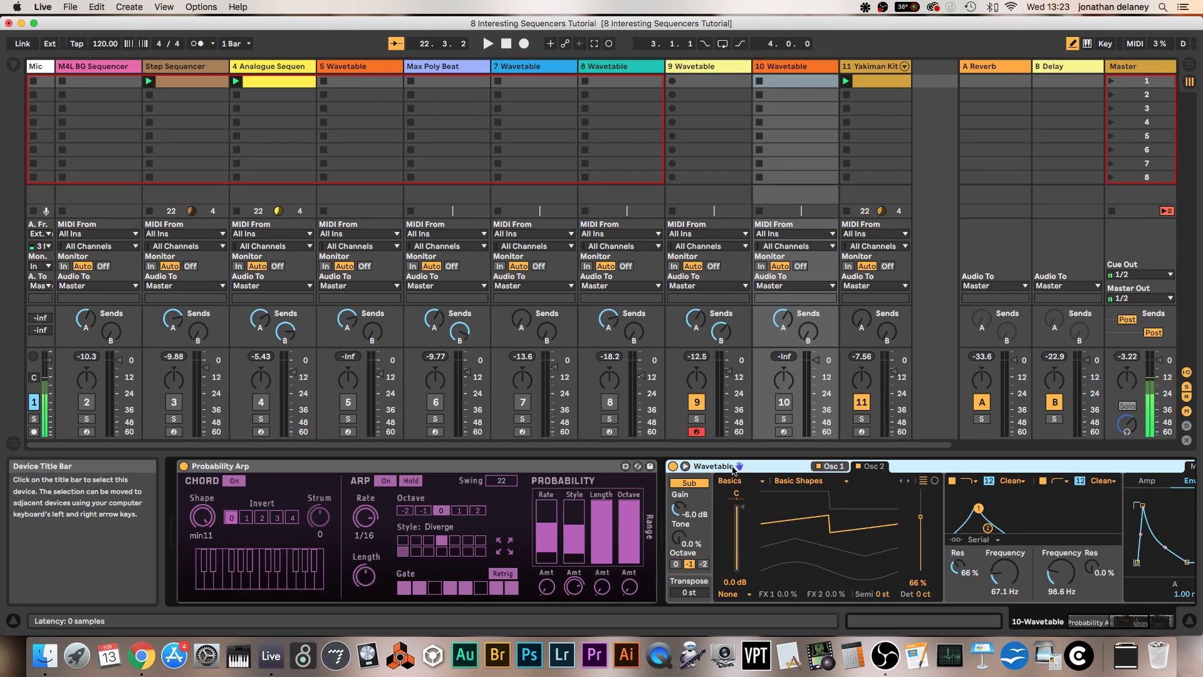
key("Delete")
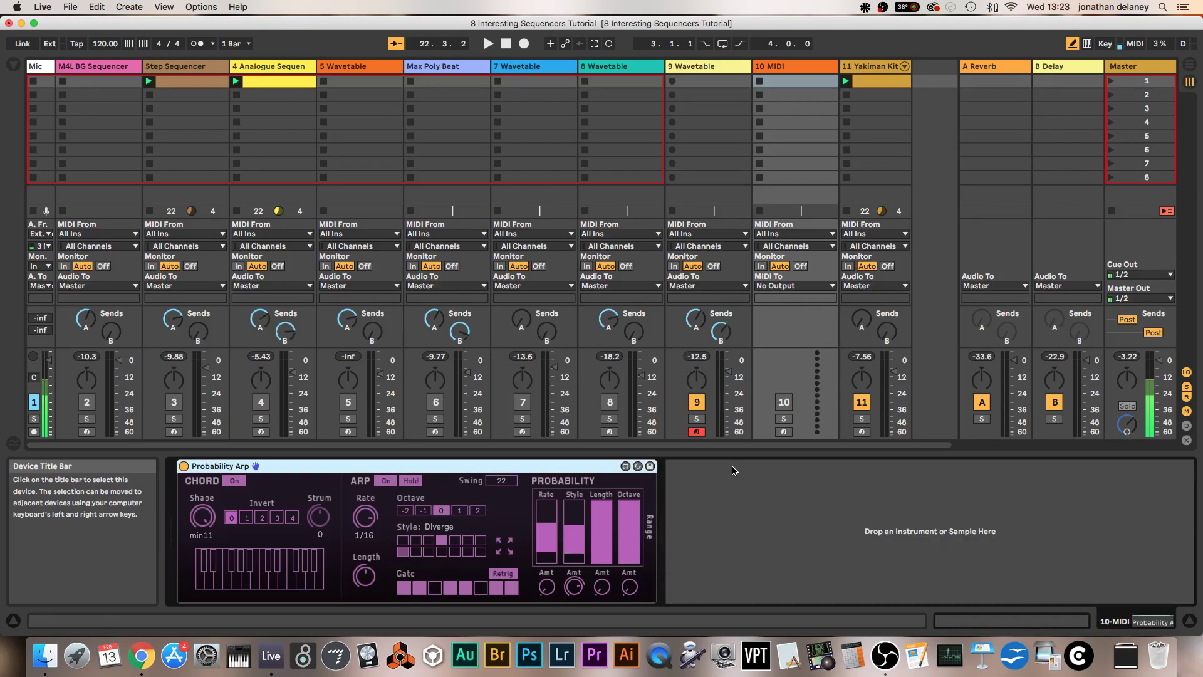
left_click(11, 66)
left_click(50, 124)
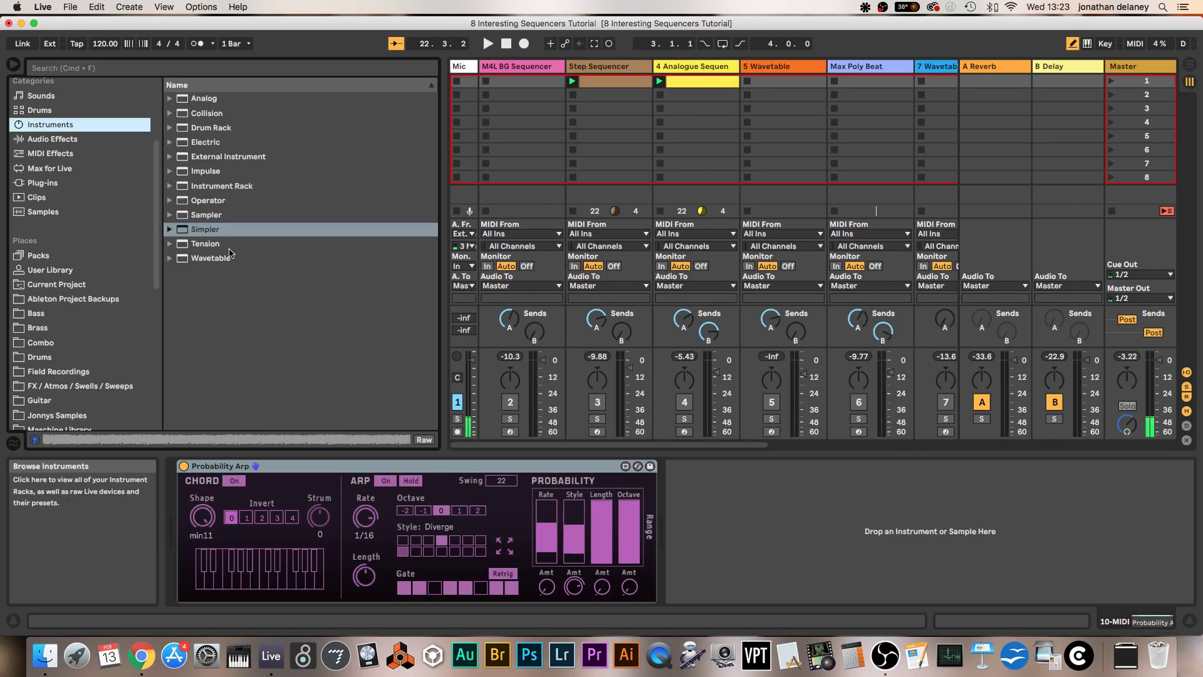
left_click(213, 142)
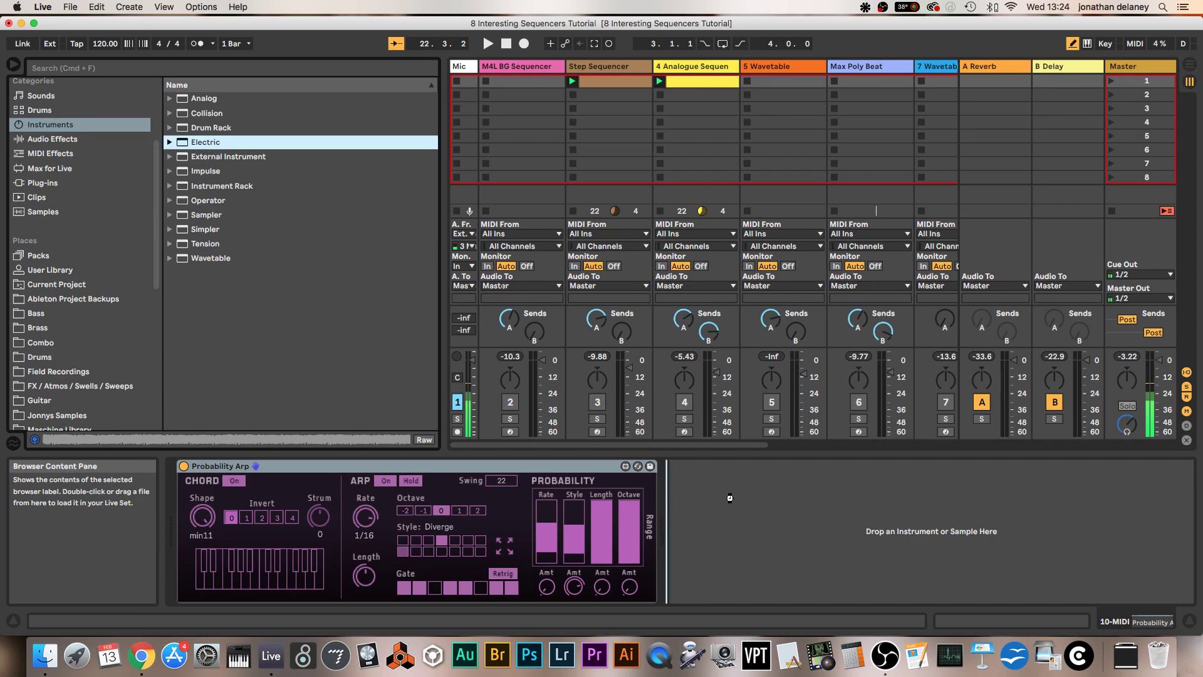
left_click_drag(733, 503, 733, 503)
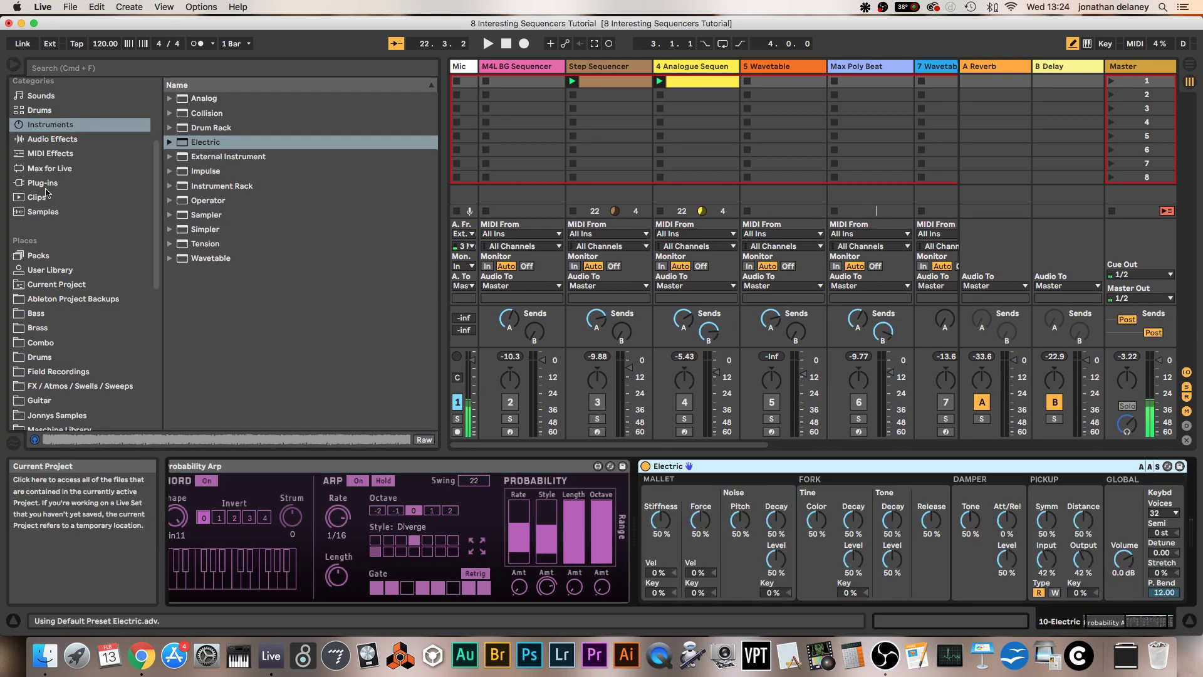
Browse the audio effects and add the default Reverb after Electric on track 10.
left_click(53, 138)
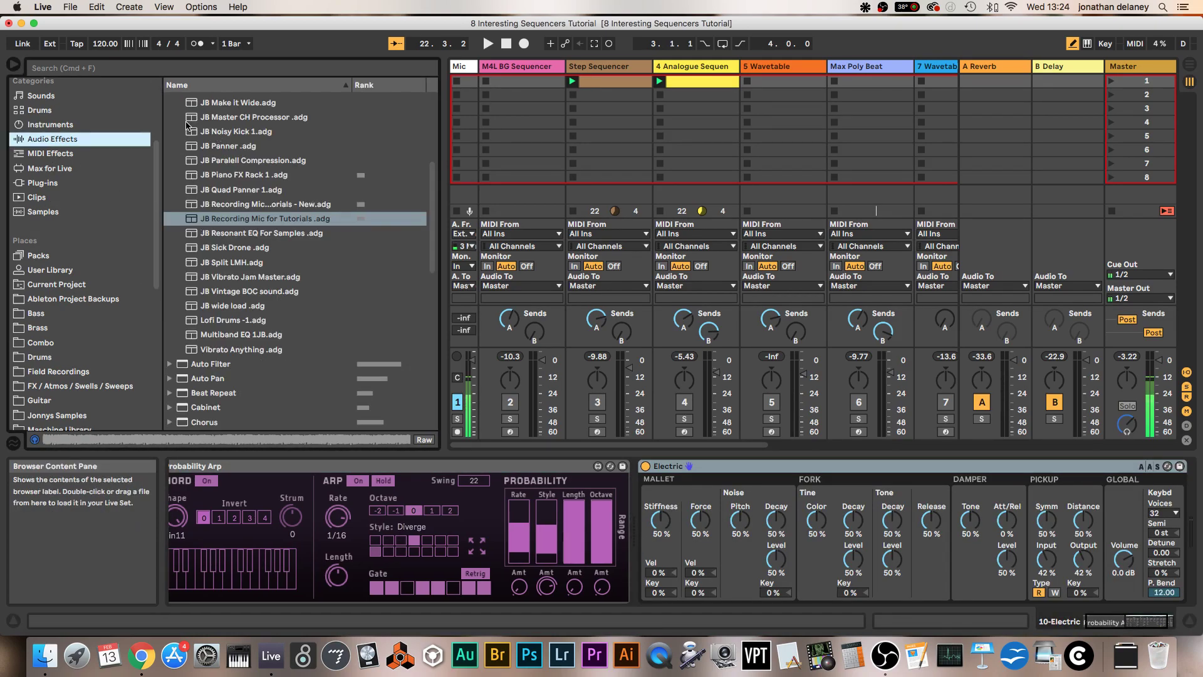
scroll(186, 125, "up", 5)
left_click(180, 175)
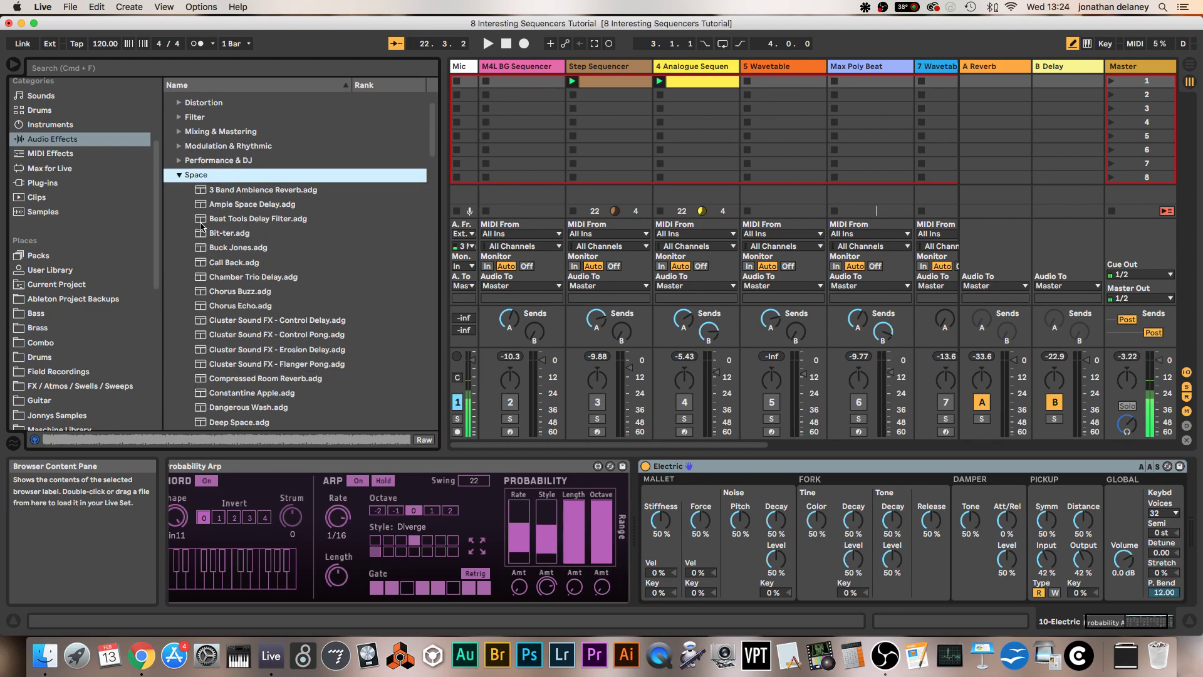
left_click(179, 176)
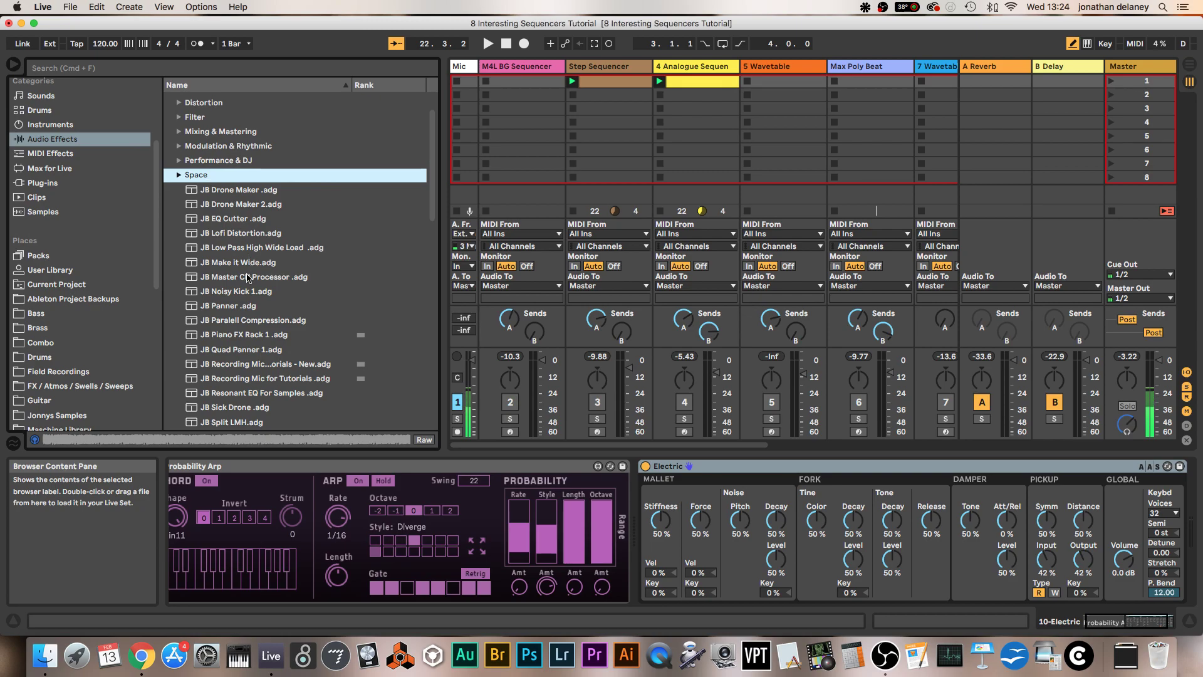
scroll(197, 183, "up", 3)
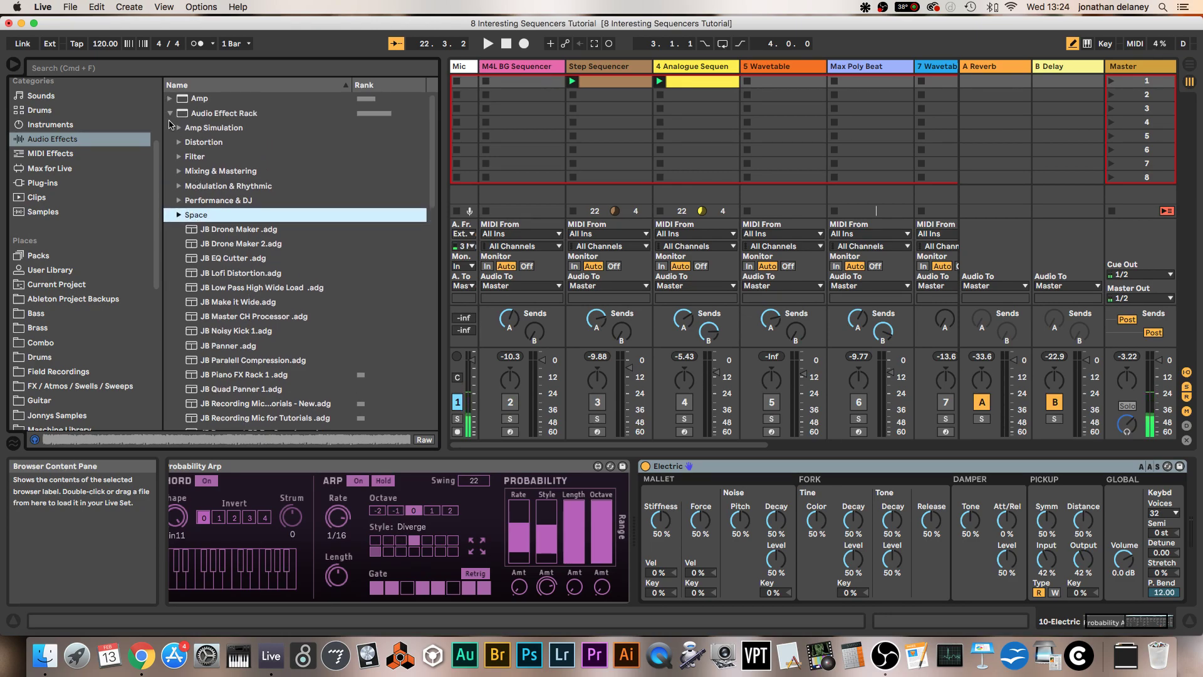
left_click(169, 114)
scroll(311, 294, "down", 15)
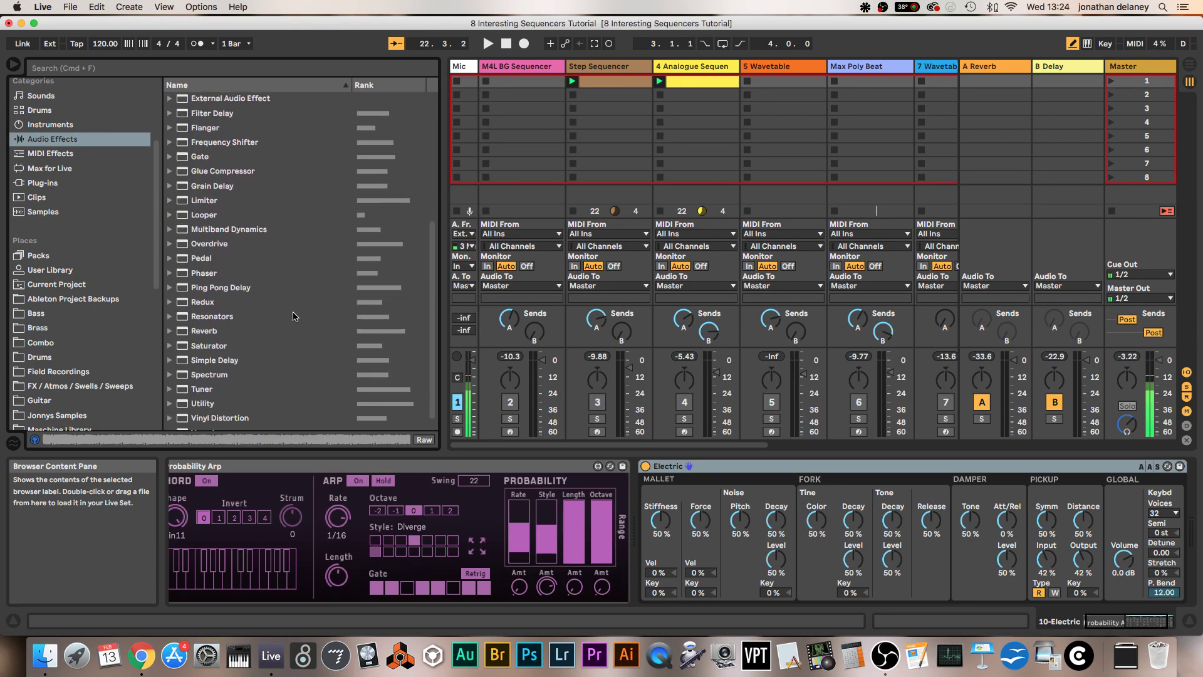
scroll(237, 365, "down", 1)
left_click(206, 322)
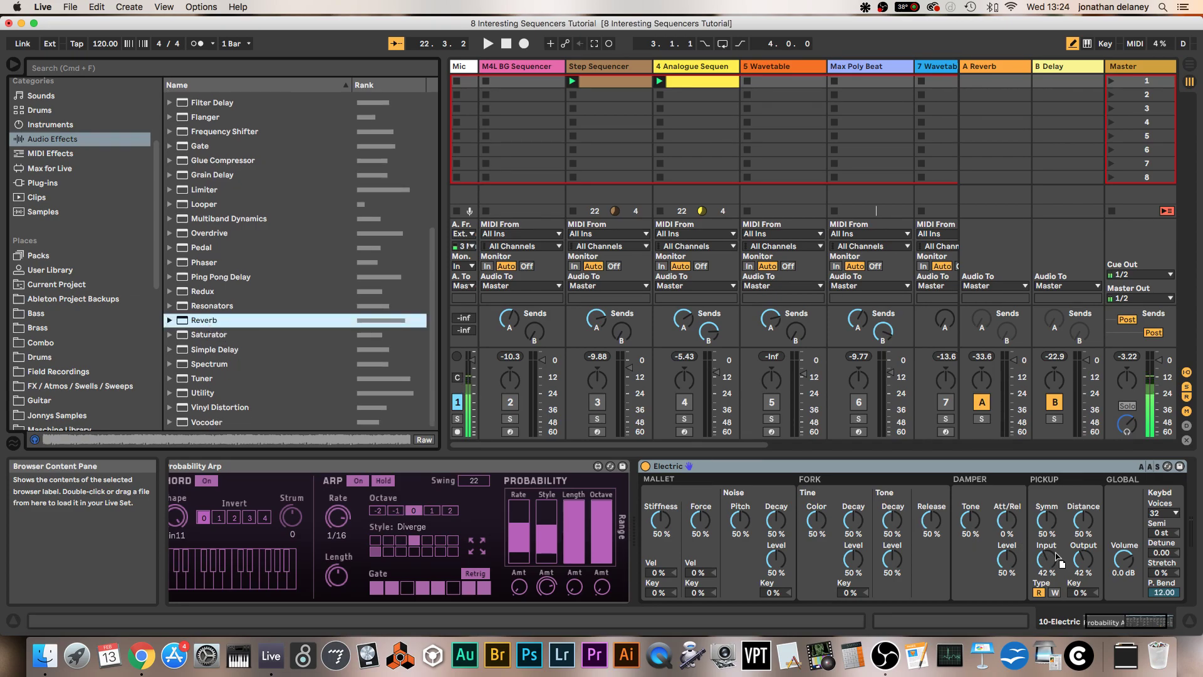
key("Return")
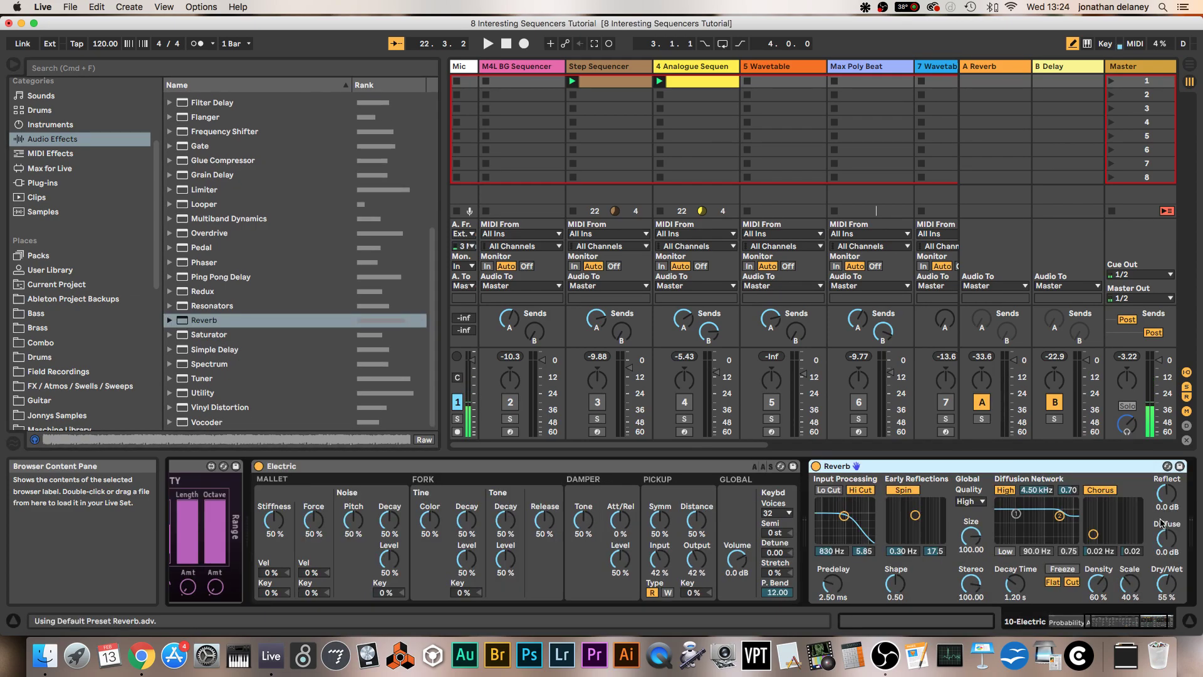
Set the Reverb's predelay to 7.92 ms and decay time to 6.24 s, enable Lo Cut, and move the input filter to 3.61 kHz with bandwidth 5.28.
left_click_drag(833, 584, 832, 575)
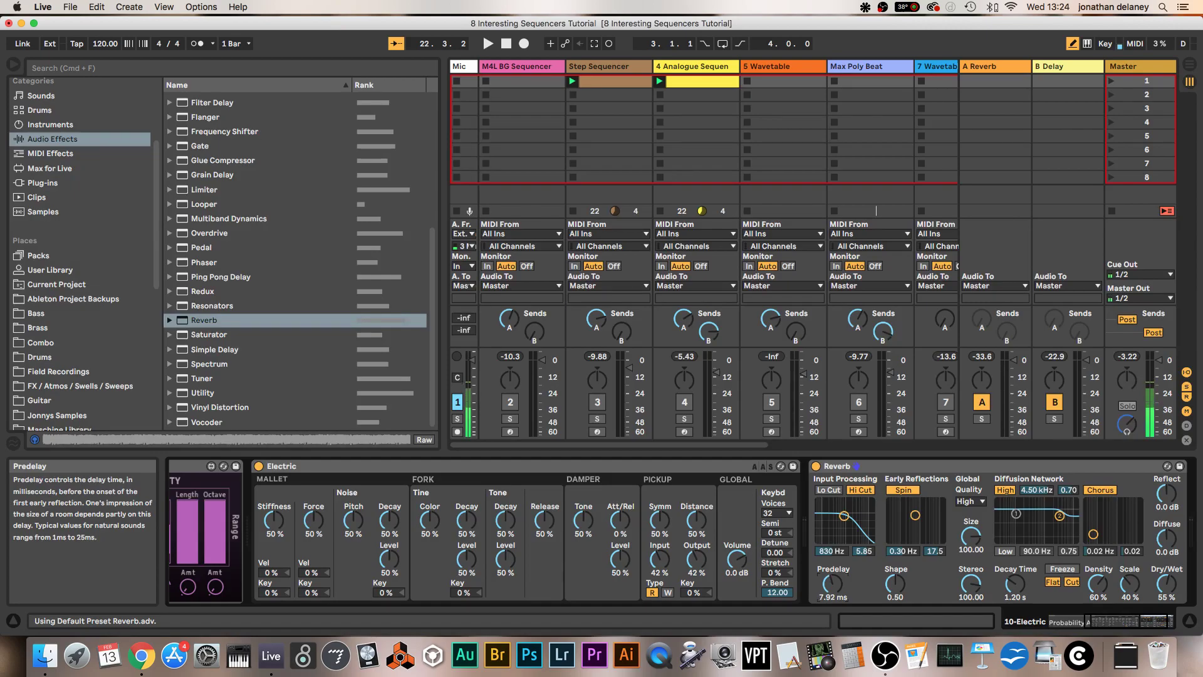
left_click_drag(1015, 584, 1015, 571)
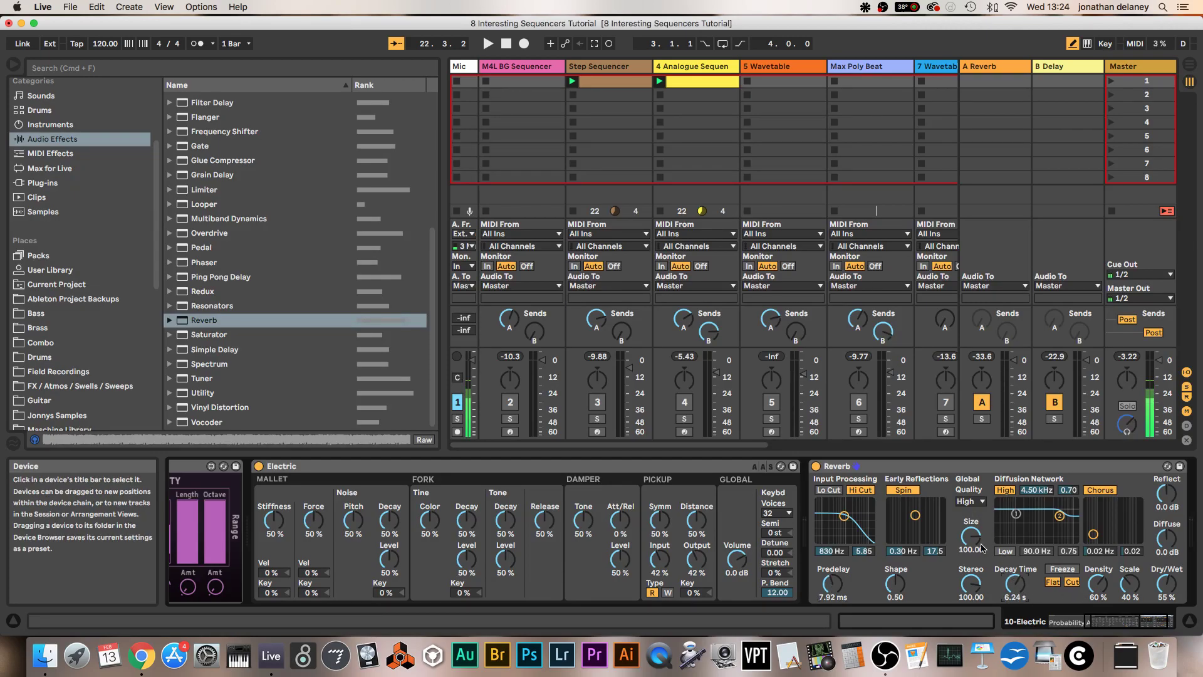
left_click(829, 490)
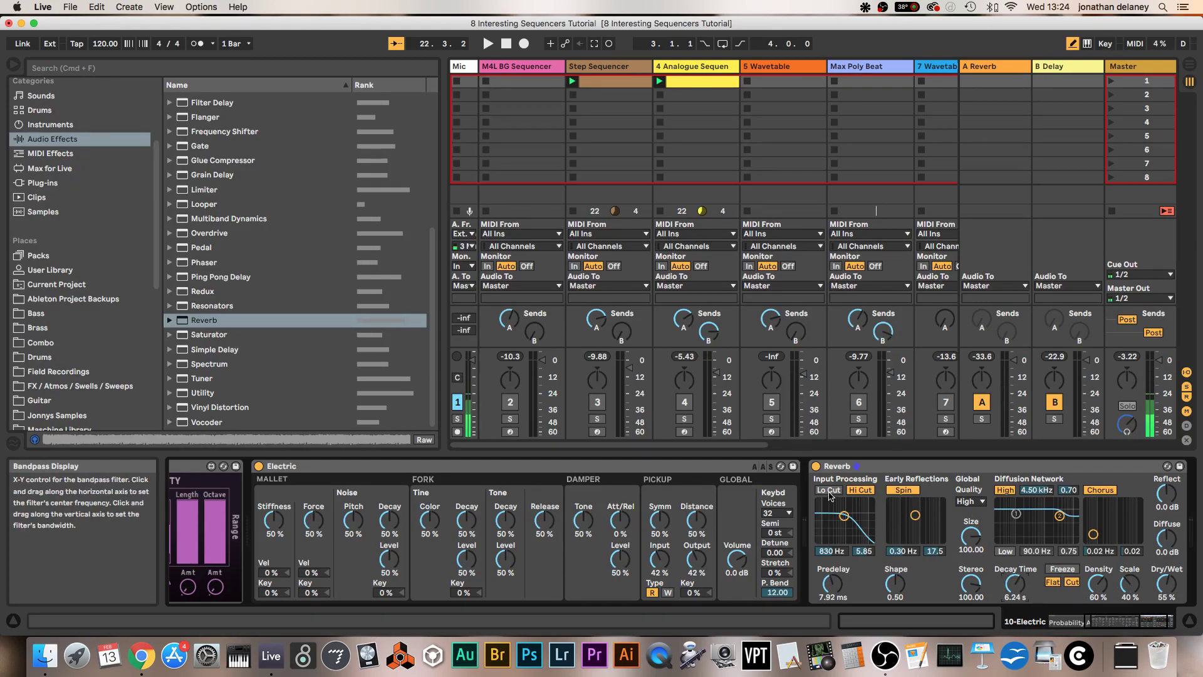
left_click_drag(844, 515, 856, 518)
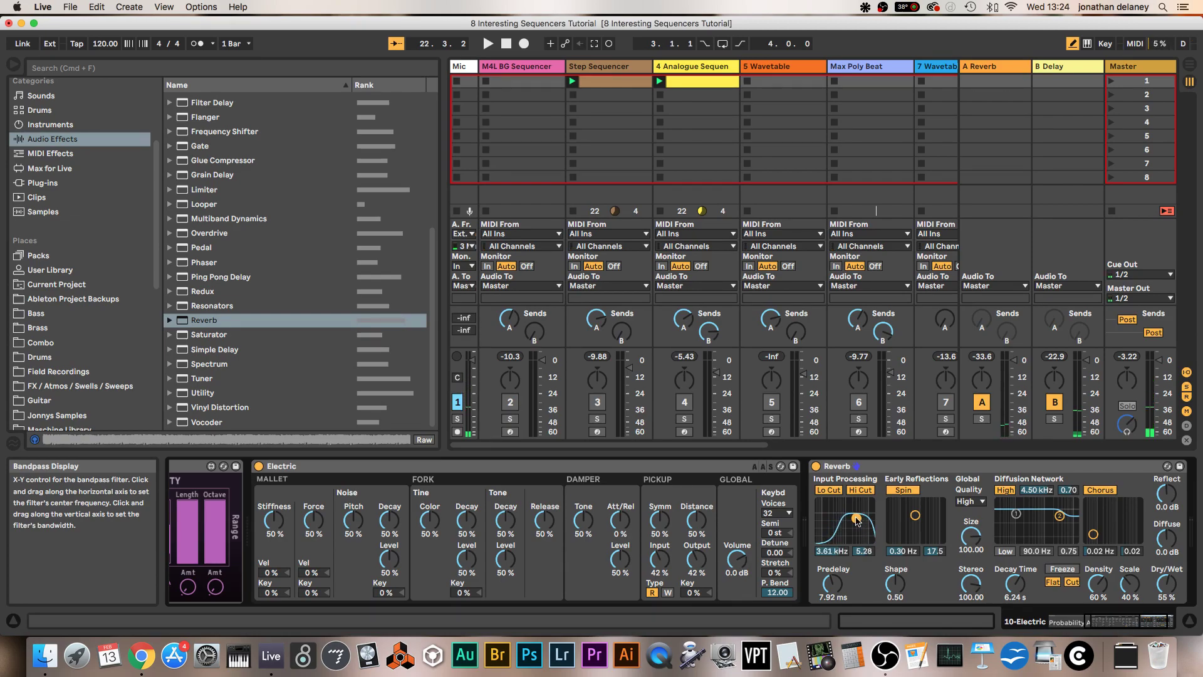
Arm and activate the 10 Electric track, and mute the 9 Wavetable track.
scroll(853, 356, "right", 5)
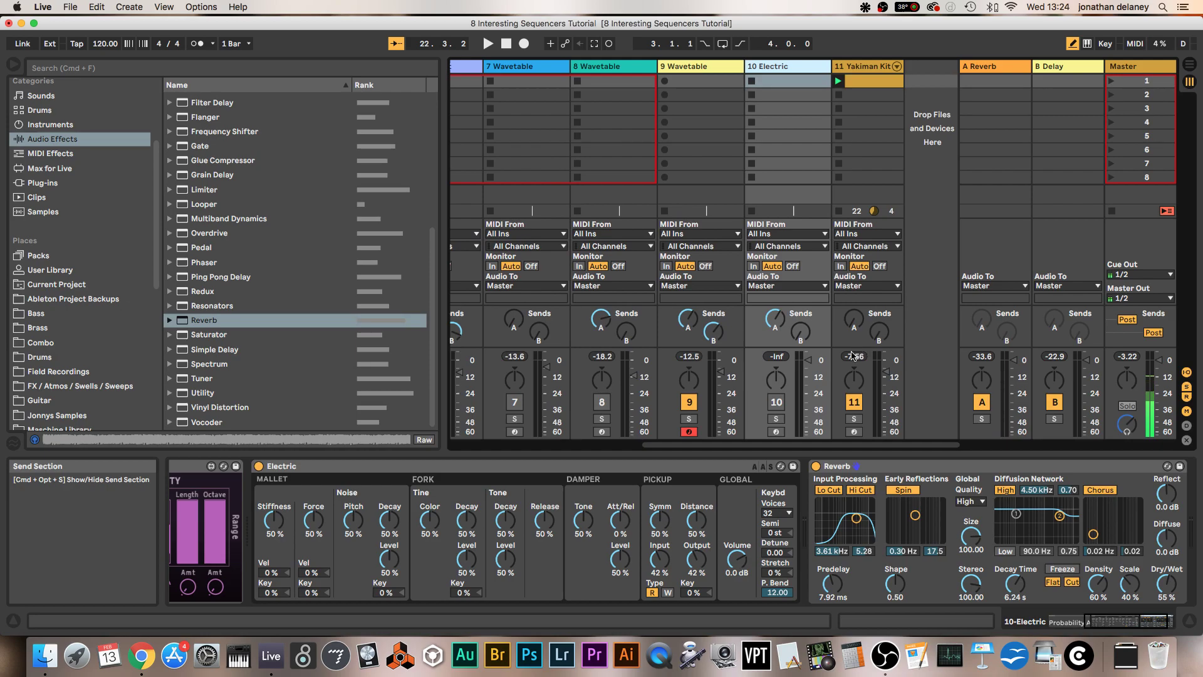
left_click(854, 431)
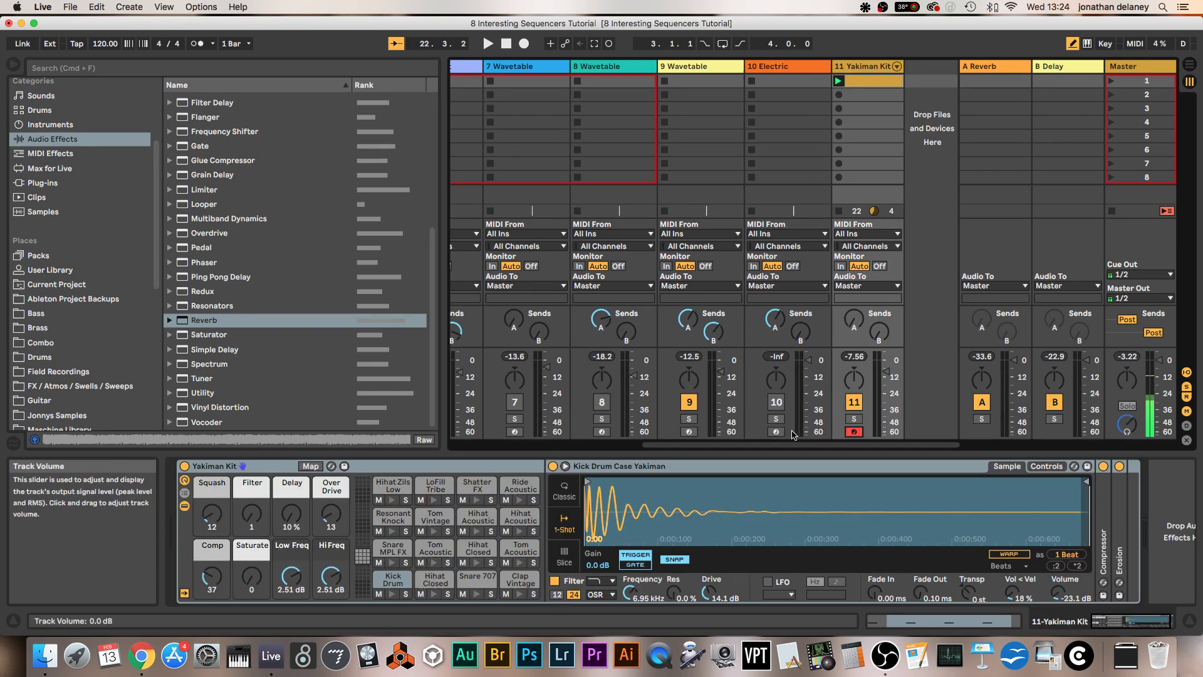
left_click(779, 432)
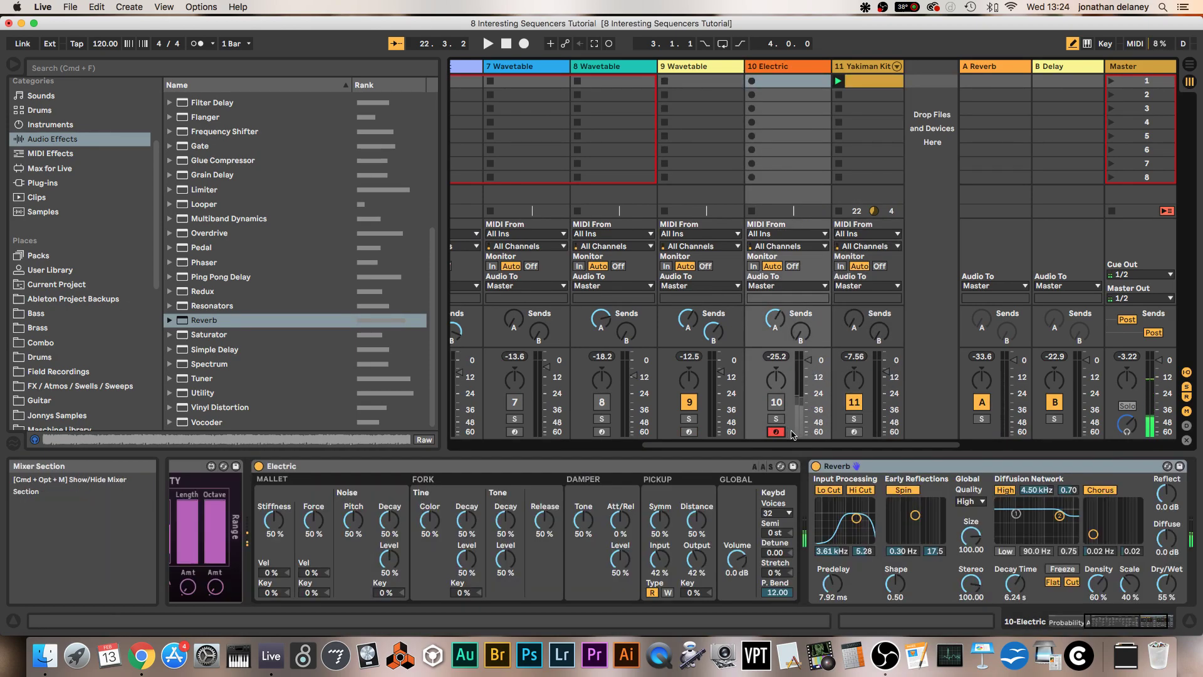
left_click(689, 403)
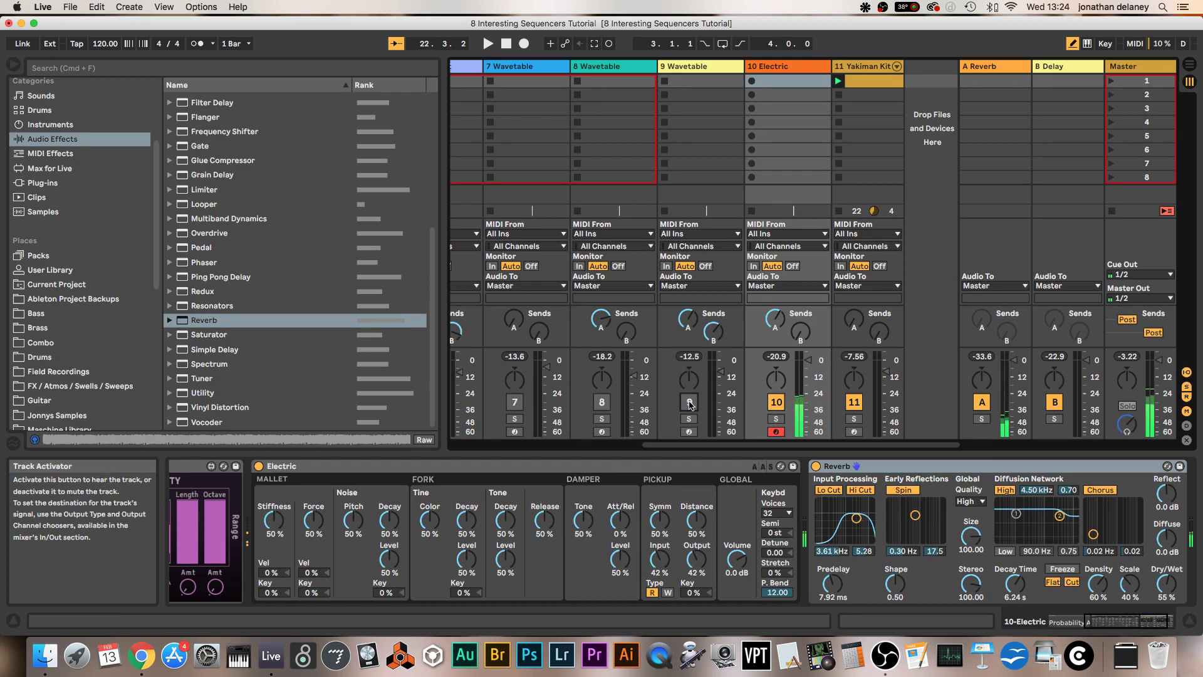
Turn off Probability Arp's chord section and keep the arp on, using the DownUp style with all gate steps enabled.
scroll(706, 545, "left", 10)
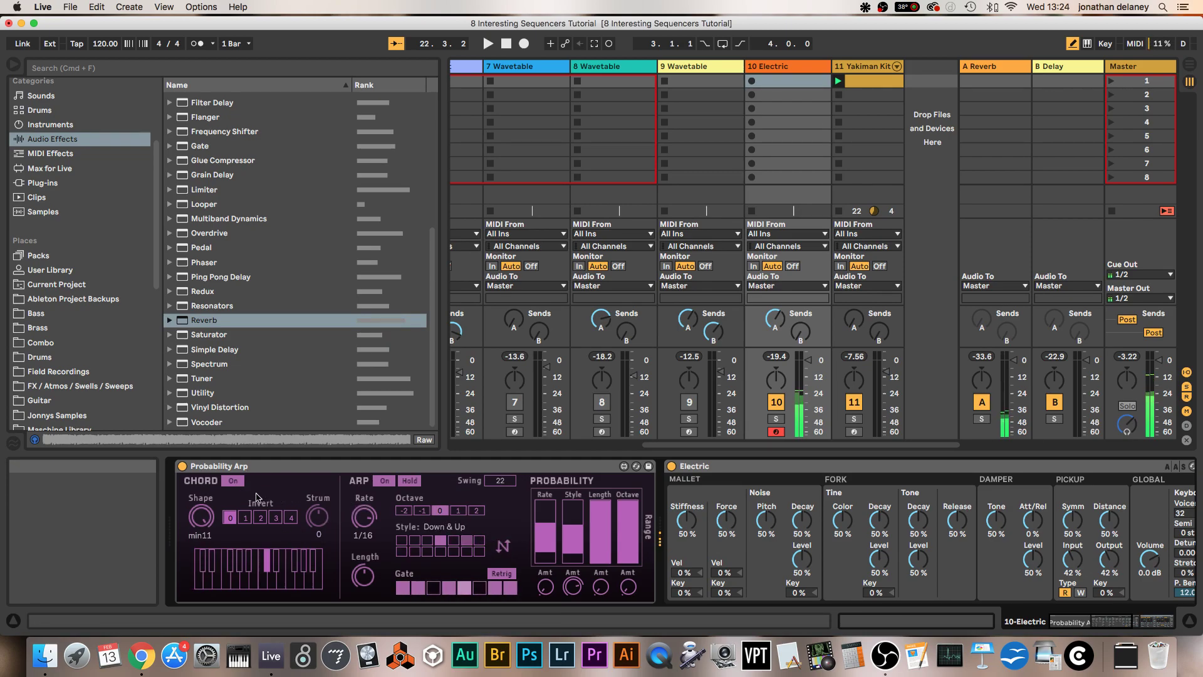
left_click(232, 481)
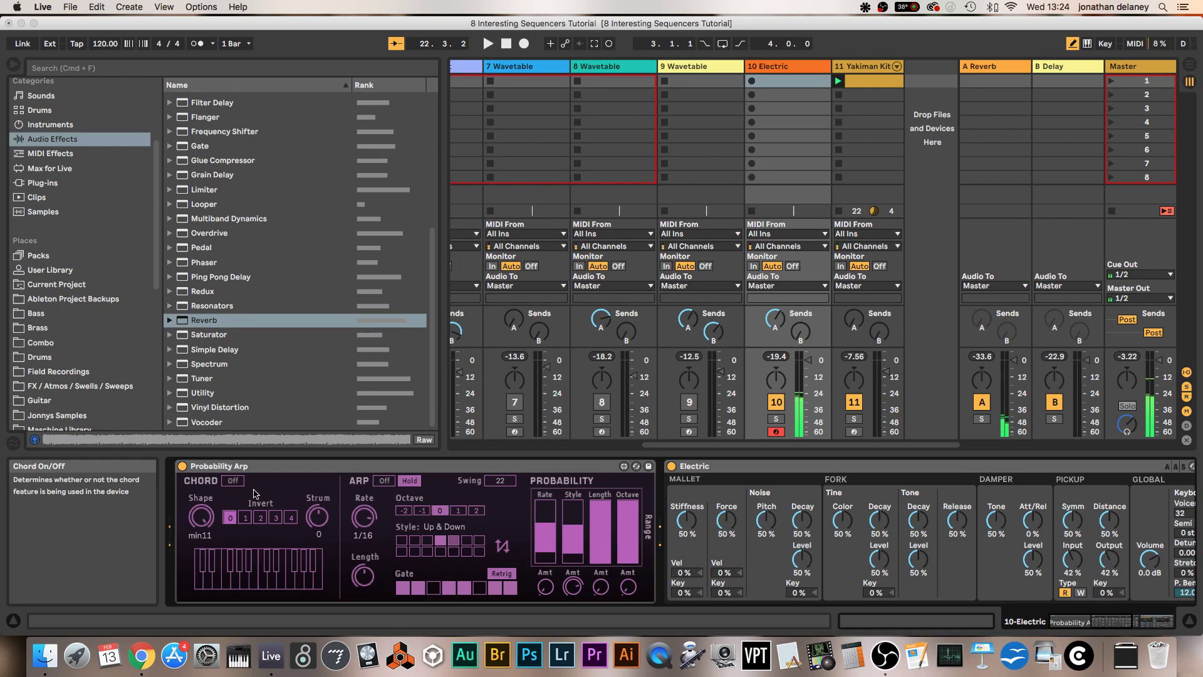
left_click(387, 481)
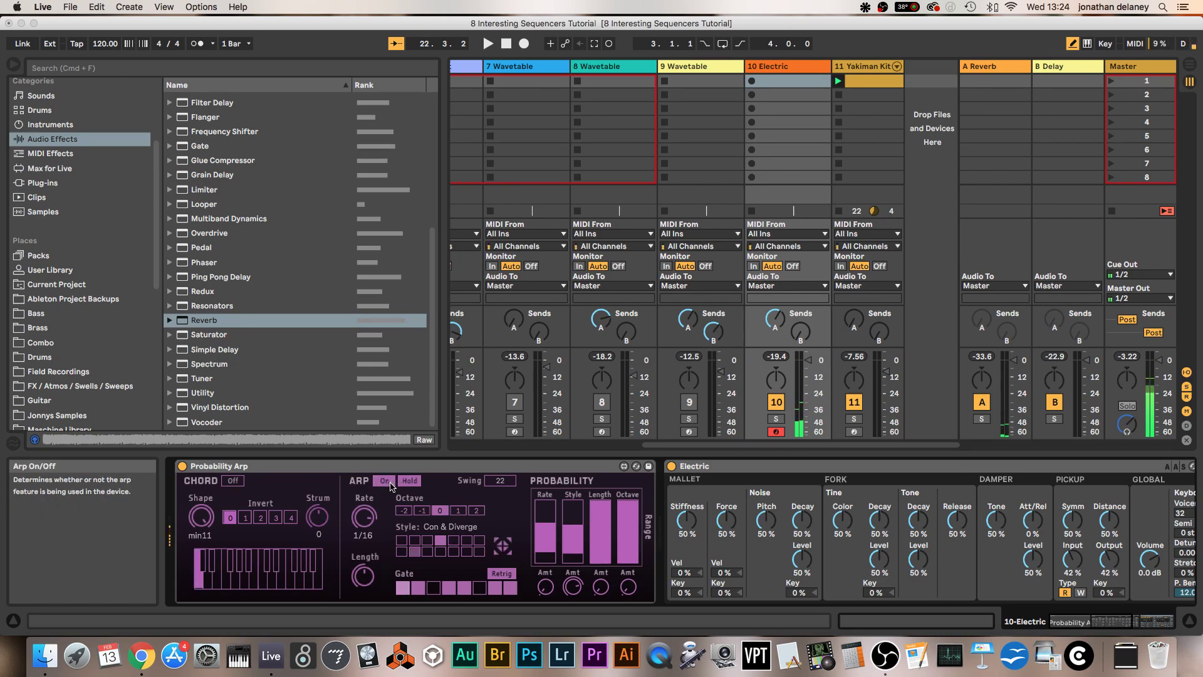
left_click_drag(503, 546, 502, 538)
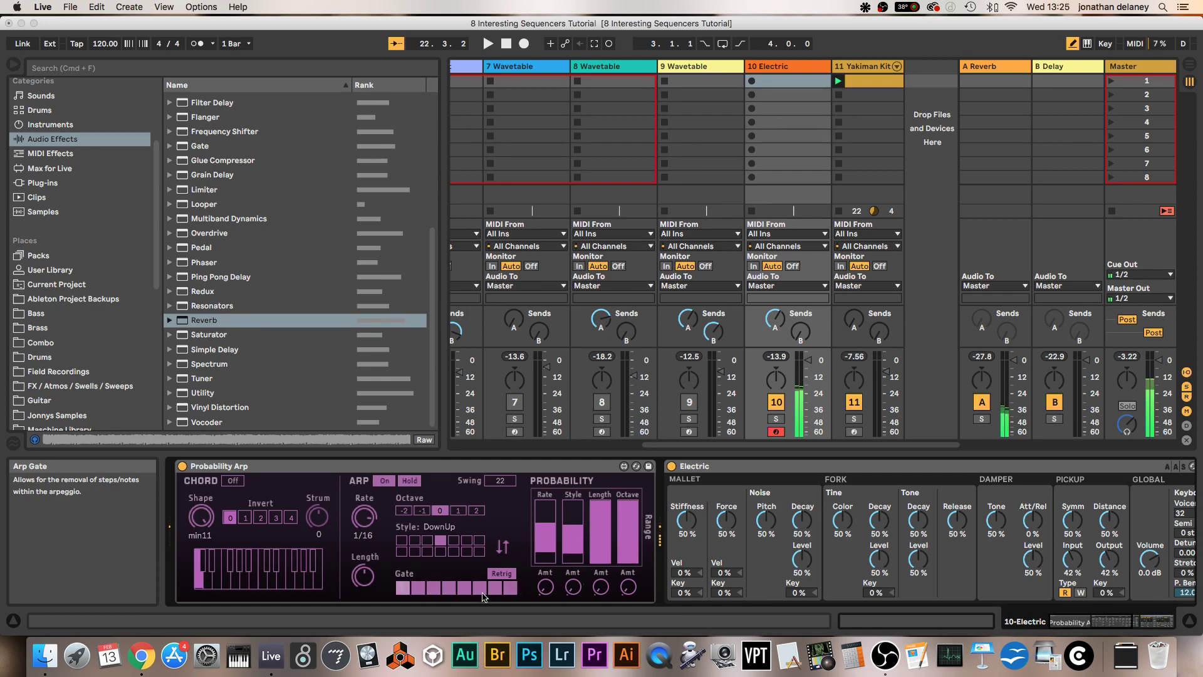
Turn the chord section back on and try the min9 and Maj9 shapes, switching the Maj9 inversion to 3 and back to 0.
left_click(232, 482)
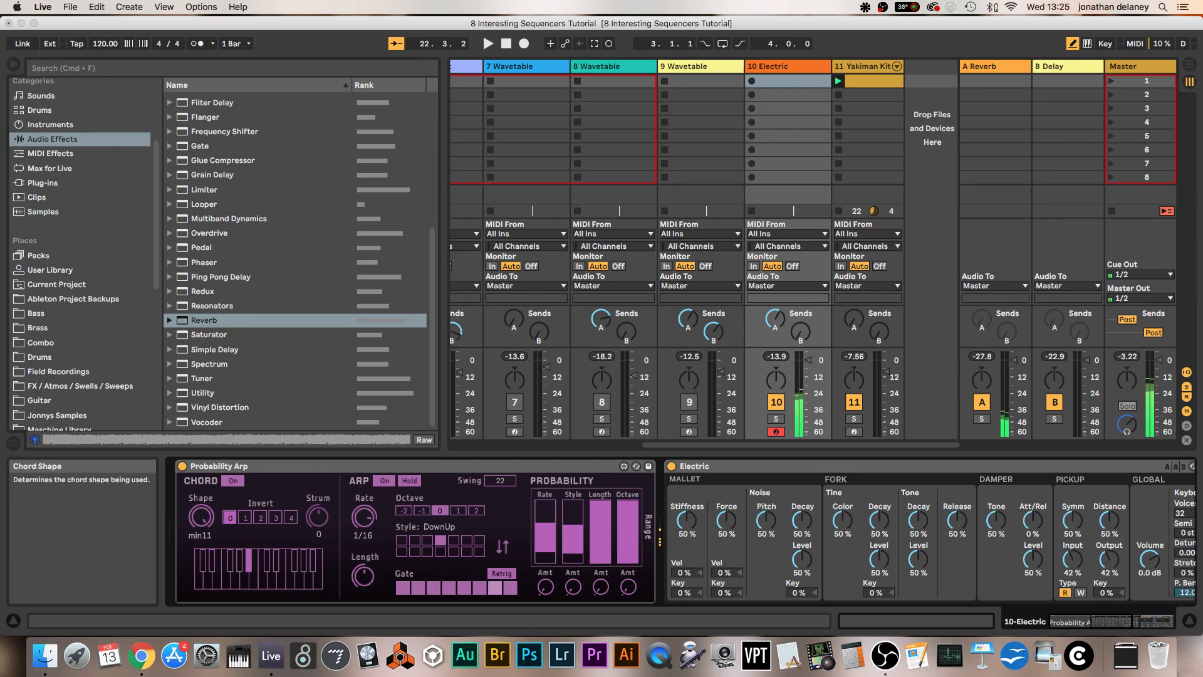
left_click_drag(201, 516, 201, 513)
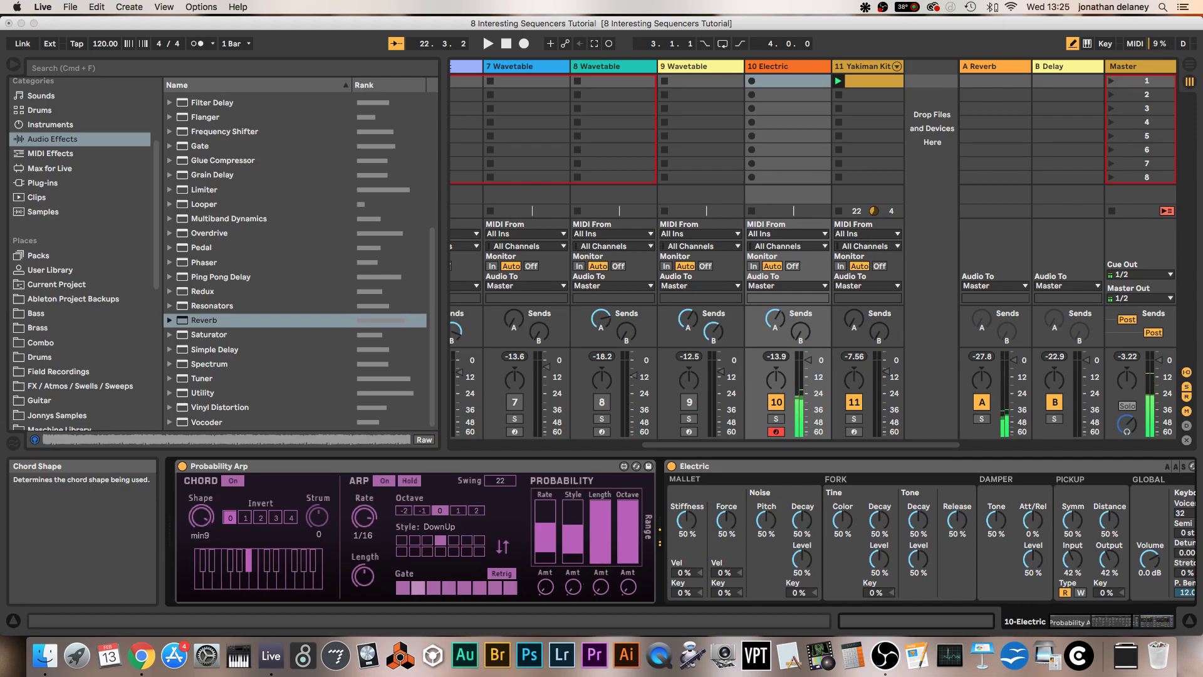
left_click_drag(201, 517, 202, 512)
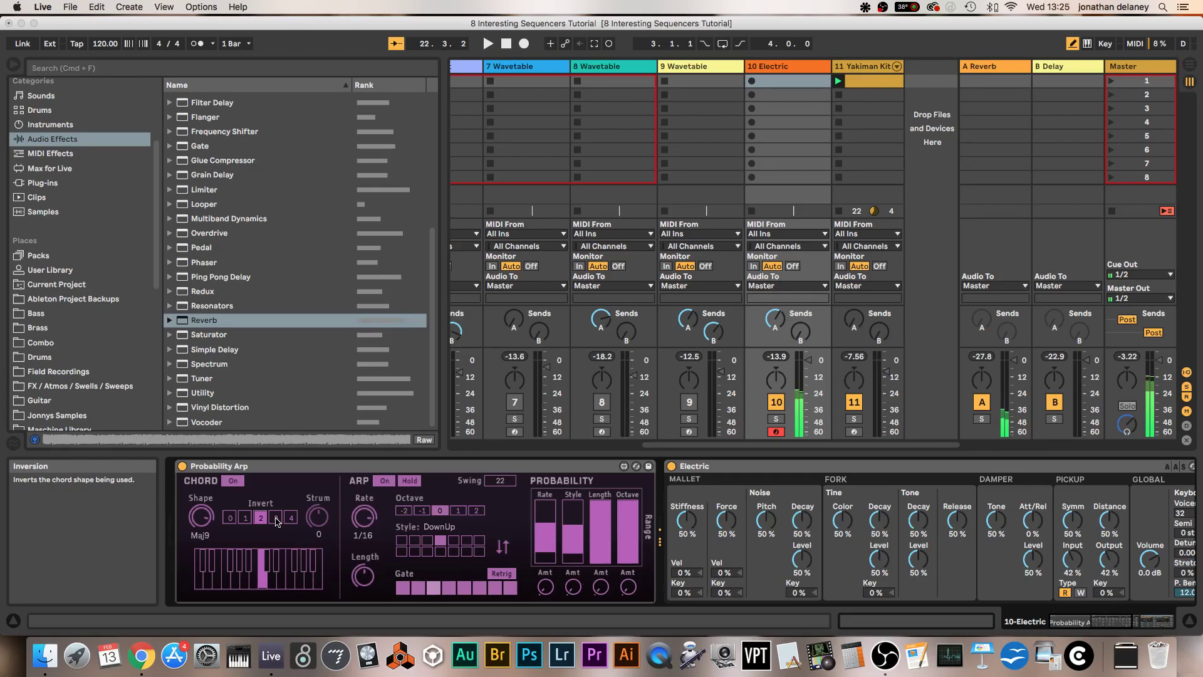
left_click(276, 519)
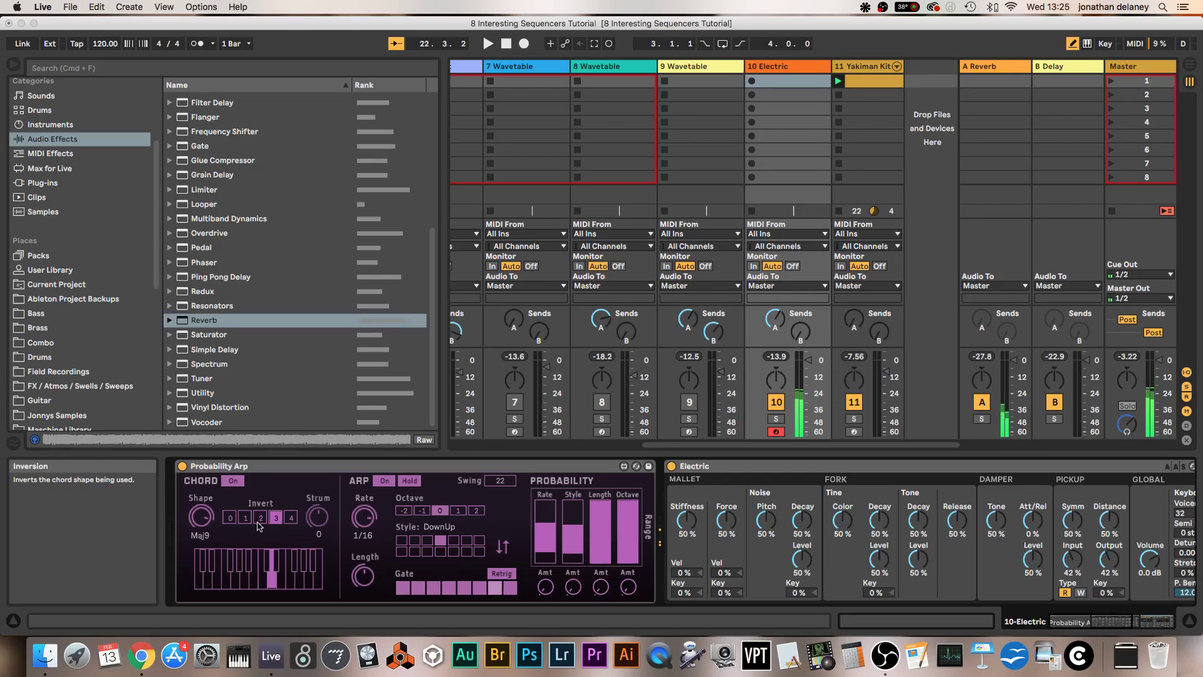
left_click(230, 517)
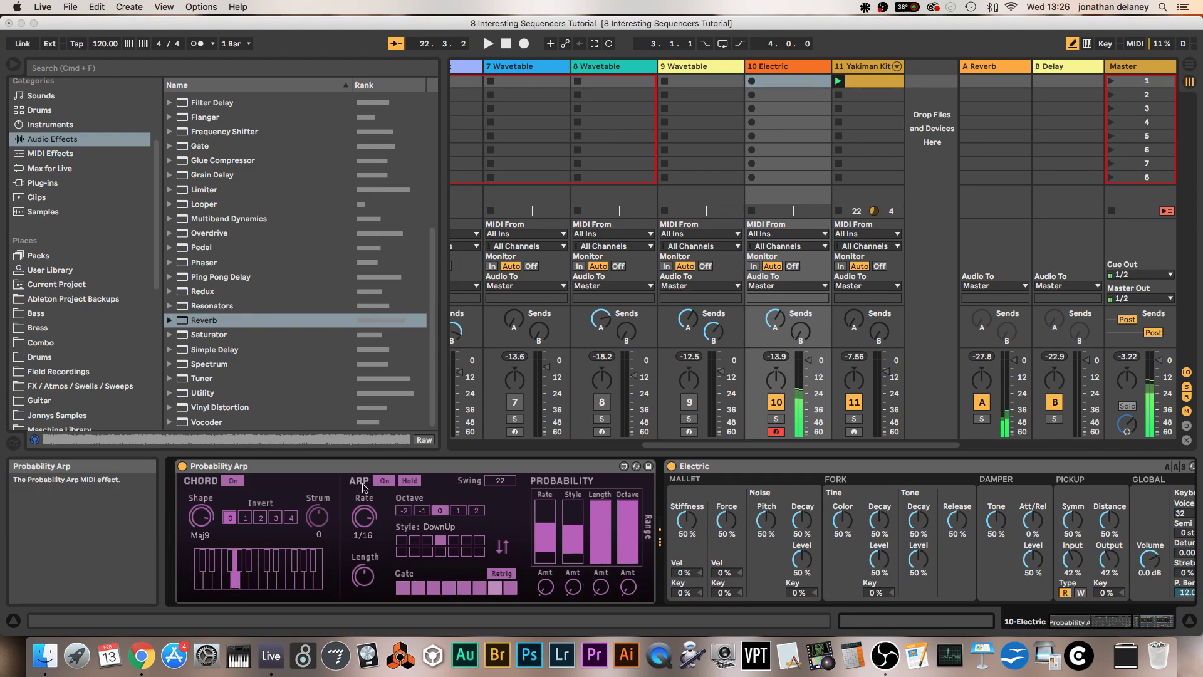
Turn the arp off and leave the chord section on, with shape min11 and strum 22.
left_click(233, 481)
left_click(385, 481)
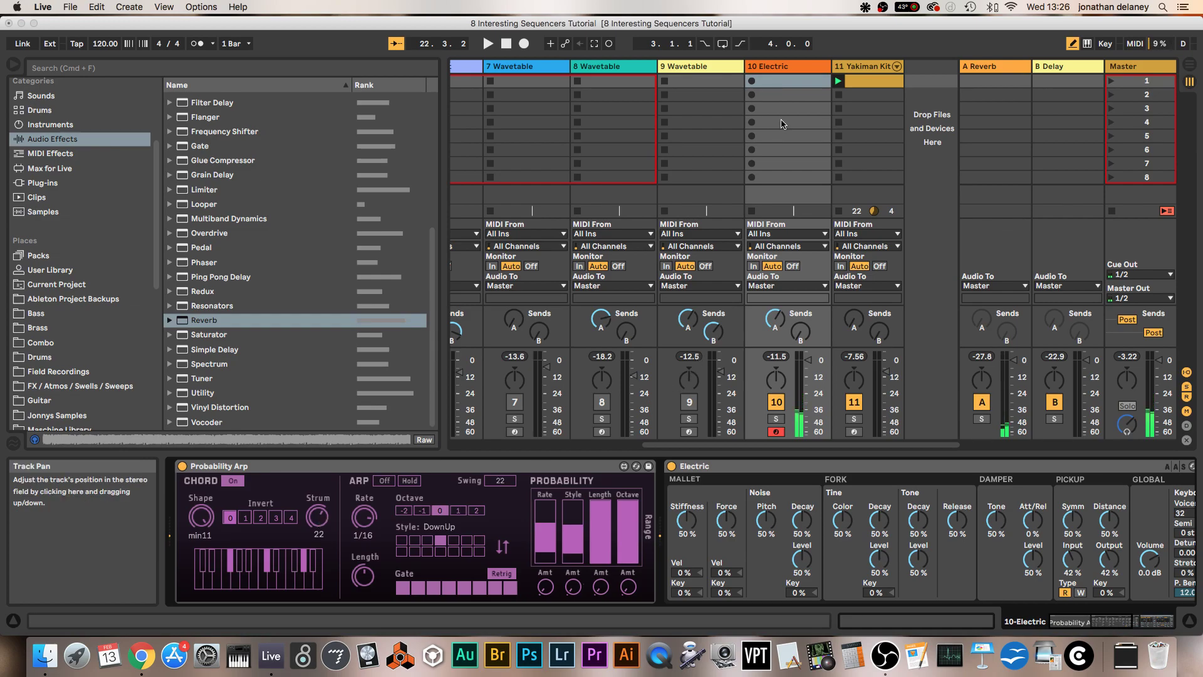
Relaunch the first clip on the Yakiman Kit track, and reset Probability Arp's strum to 0 on track 10.
left_click(838, 82)
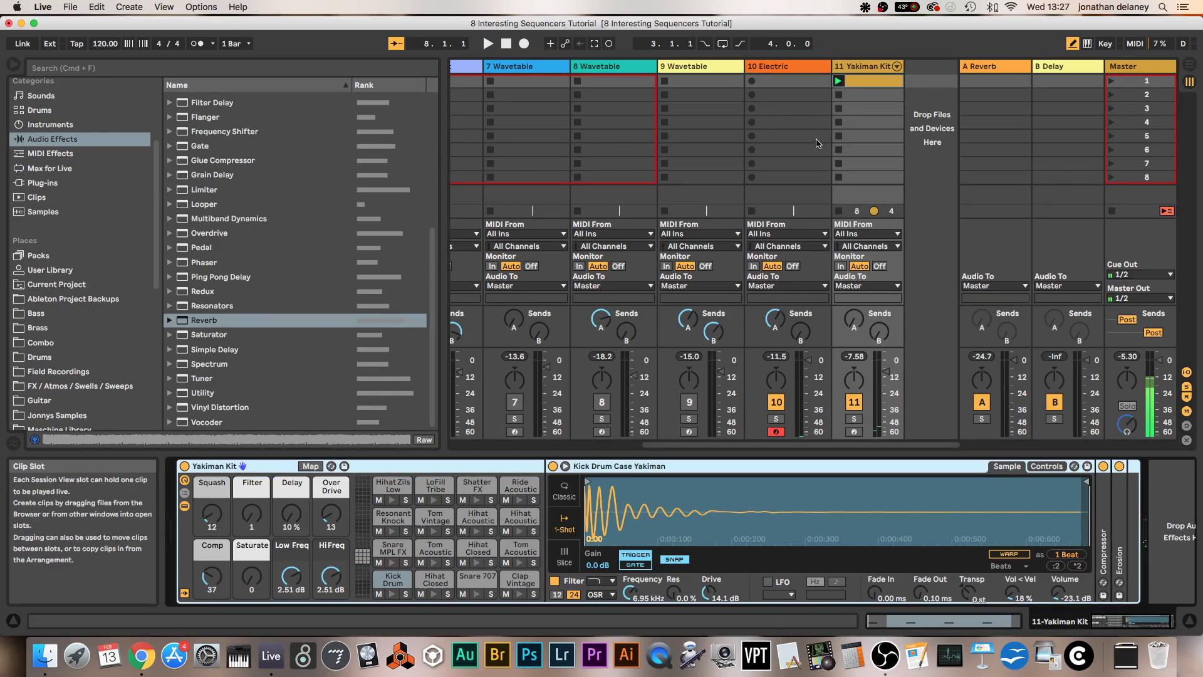
left_click(772, 83)
scroll(303, 604, "left", 10)
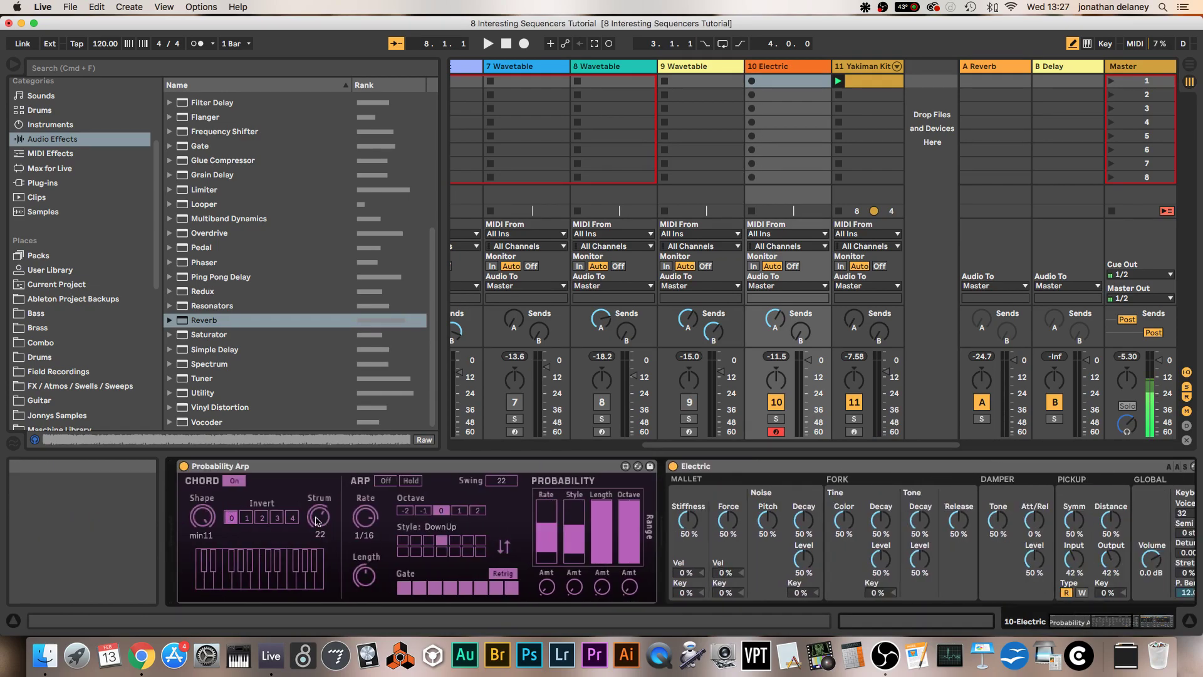
key("Delete")
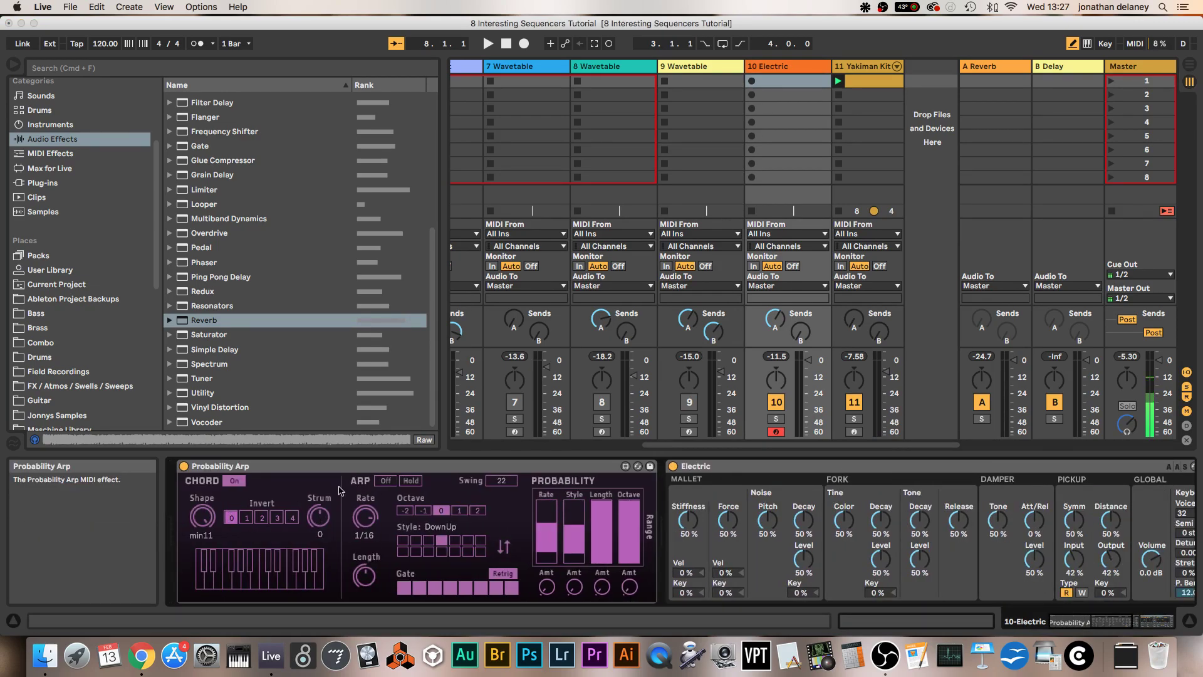
Turn the arp back on, switch off gate steps 3 and 7, and disable Retrig.
left_click(379, 483)
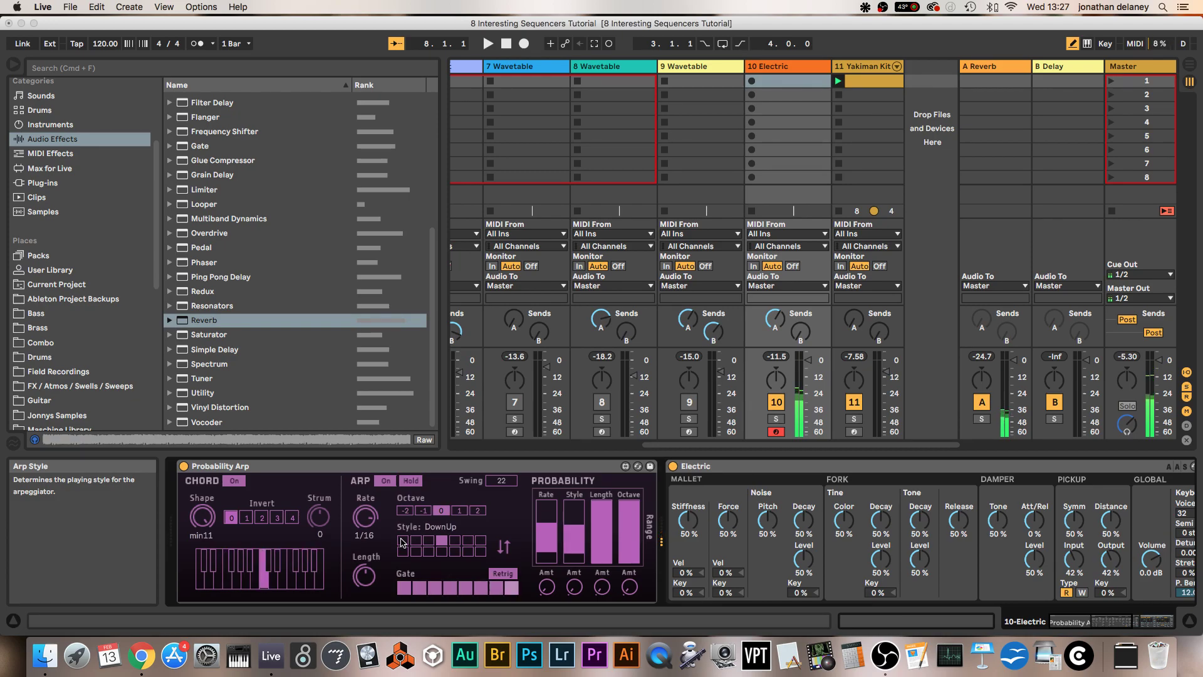
left_click(435, 587)
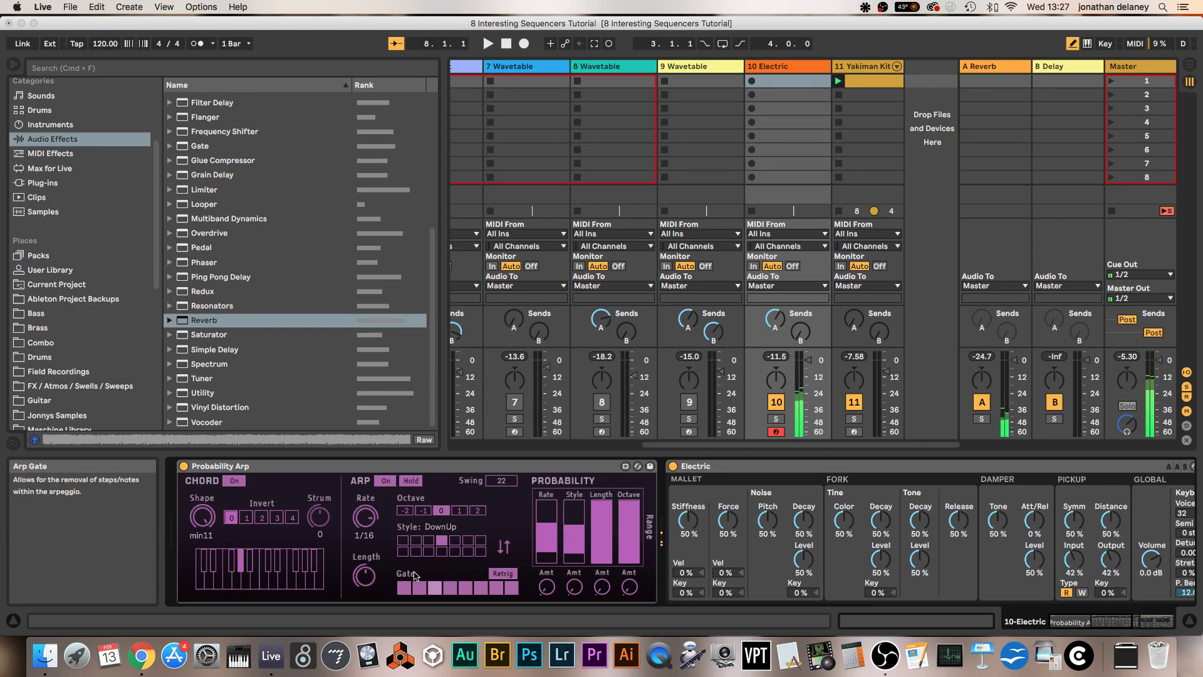
left_click(492, 590)
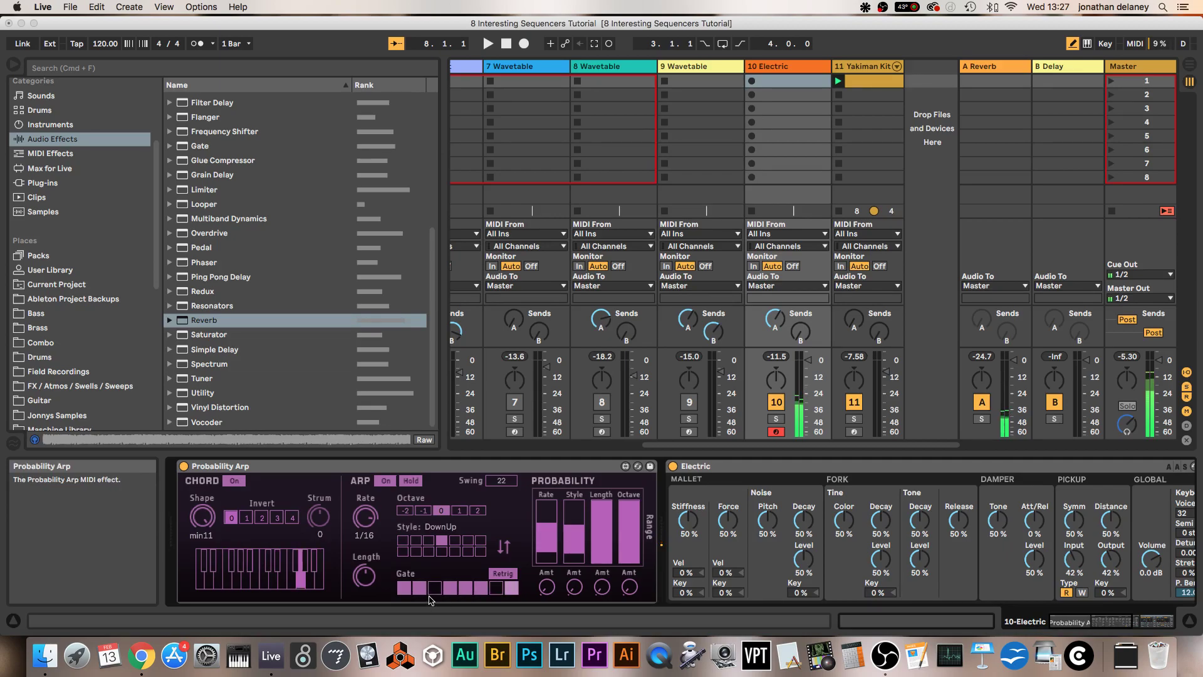
left_click(507, 577)
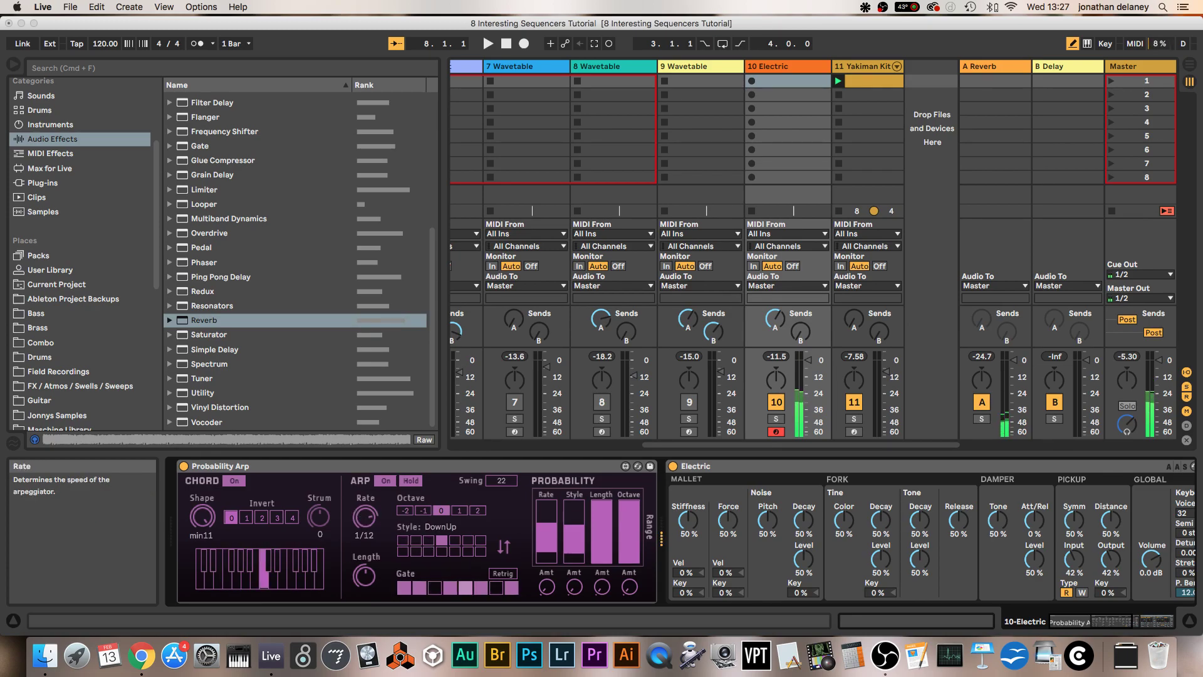
Set the arp octave to 1 and try other playing styles, including UpDown and Converge.
left_click(459, 510)
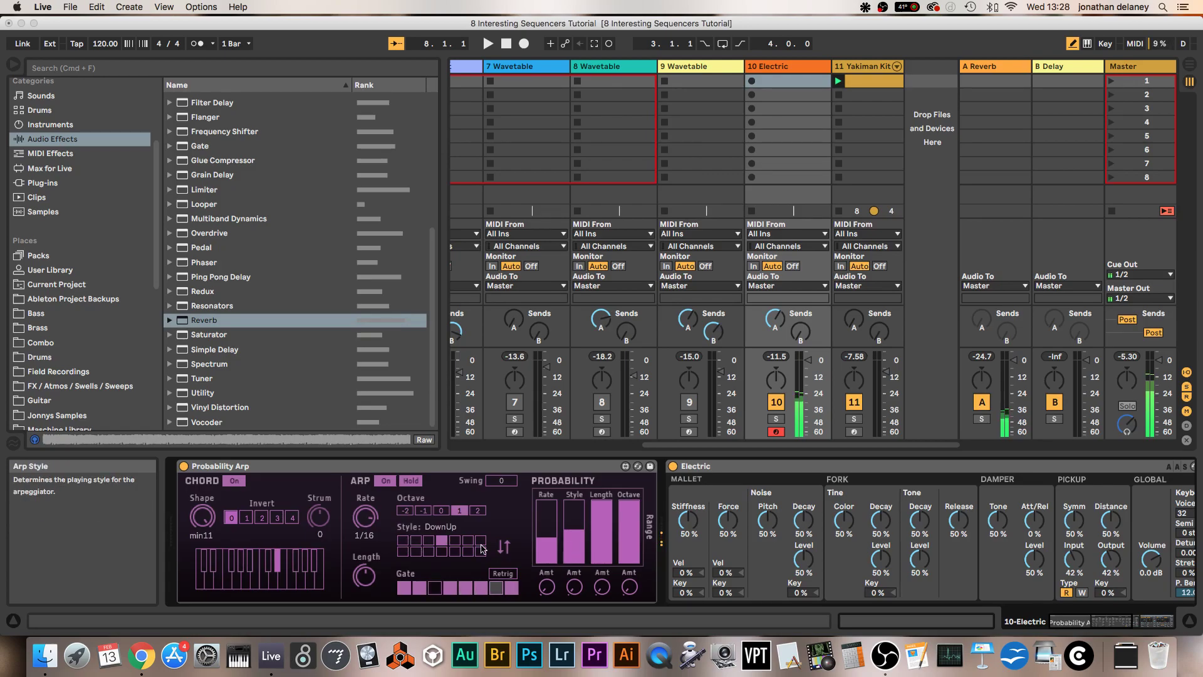
left_click(429, 540)
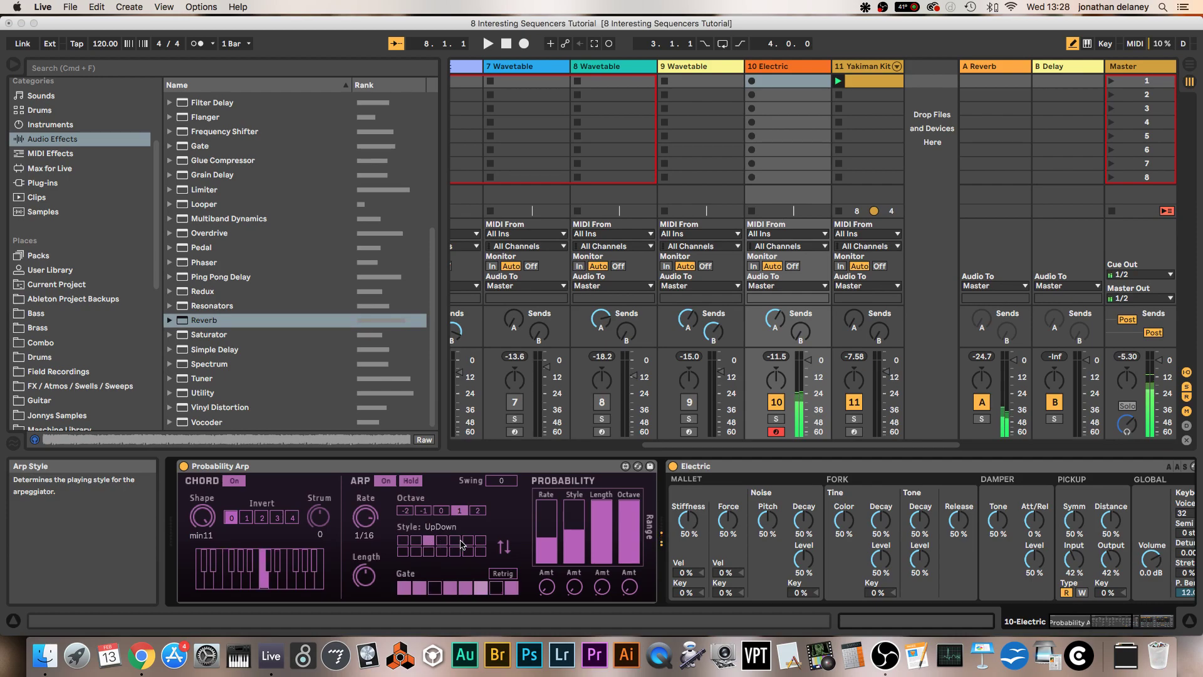
left_click(468, 543)
left_click(480, 540)
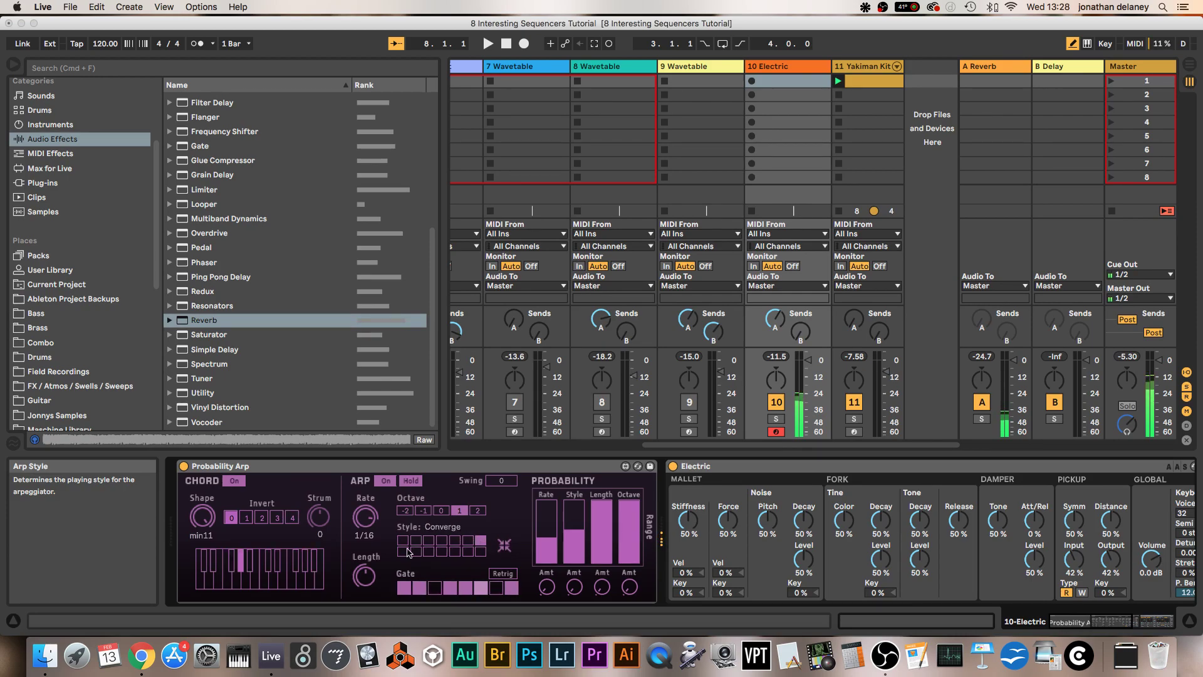
Audition the arp styles Con & Diverge, Pinky Up and Thumb UpDown in Probability Arp, and settle on DownUp.
left_click(416, 551)
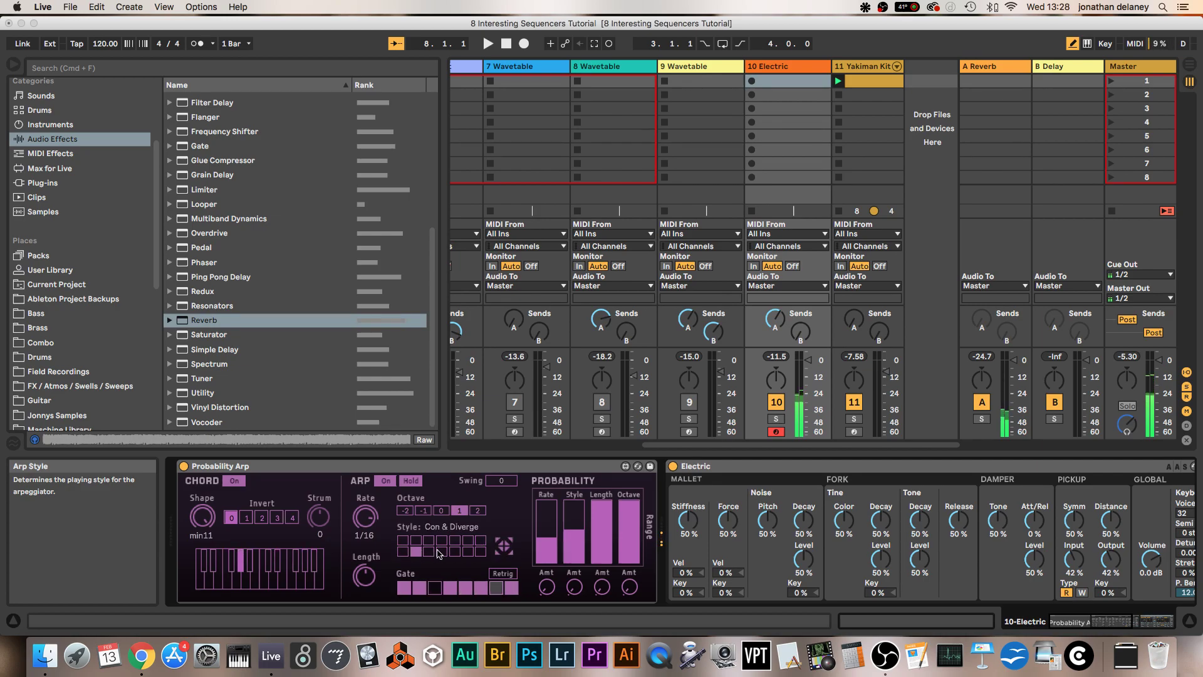
left_click(431, 552)
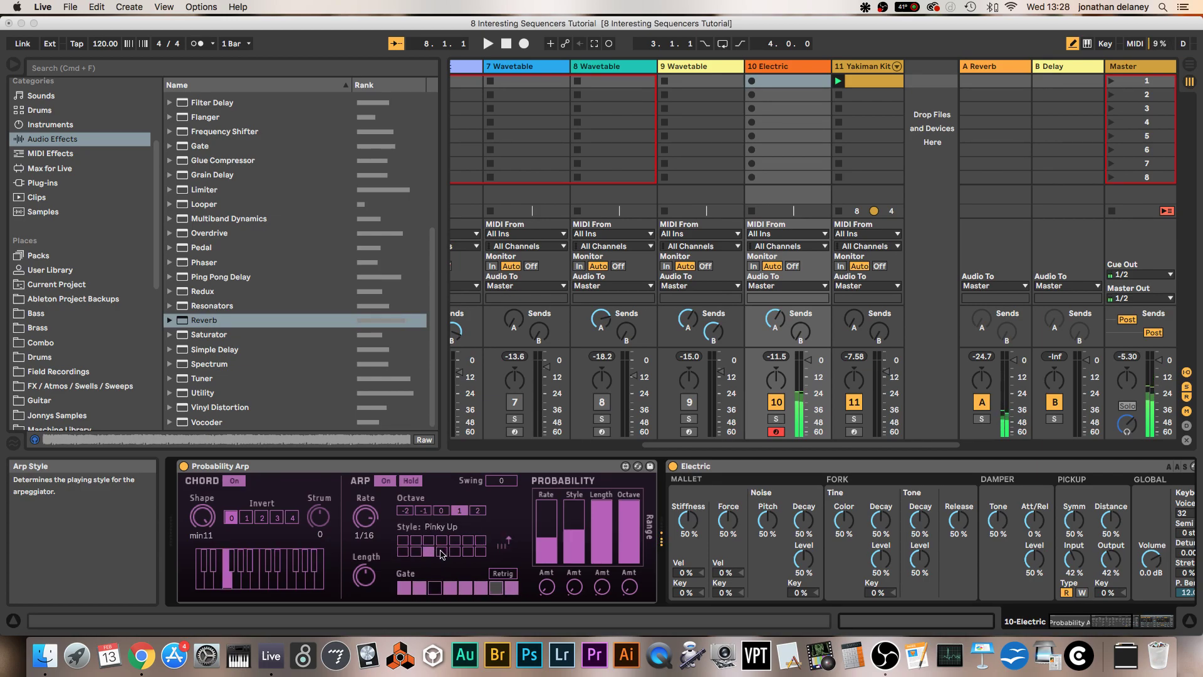
left_click(469, 551)
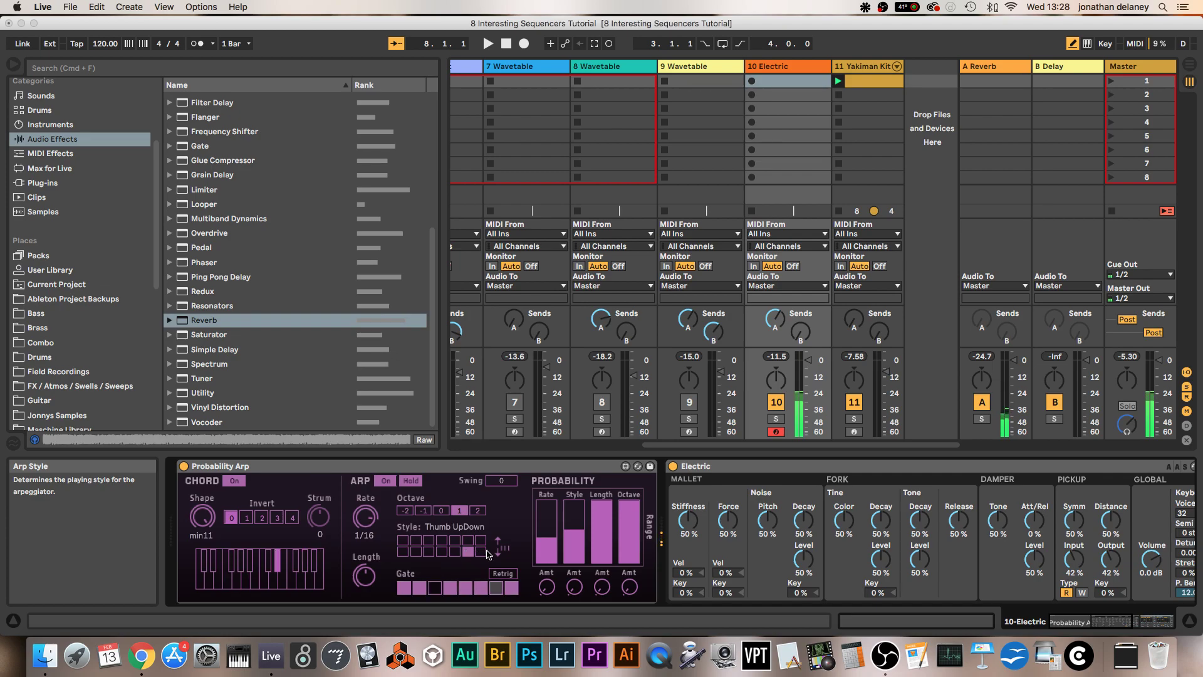
left_click(482, 551)
left_click(441, 541)
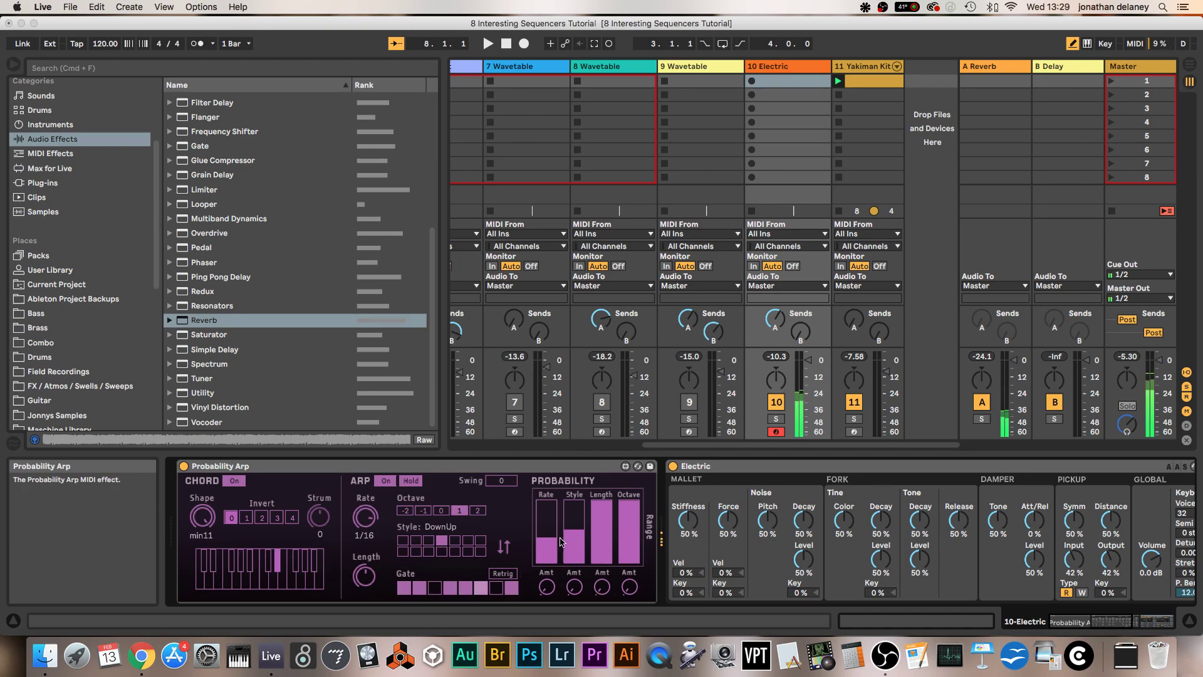
Lower the Style, Length and Octave probability levels in Probability Arp to under half.
left_click(577, 562)
left_click_drag(577, 561, 574, 552)
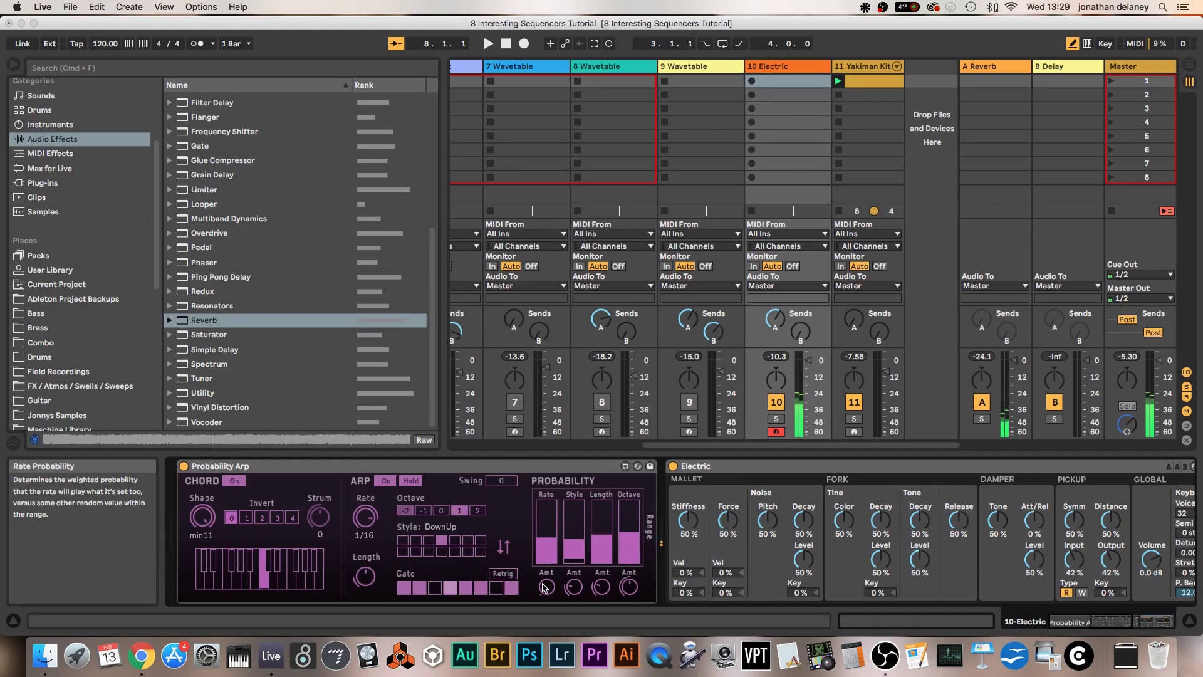
Relaunch the first Yakiman Kit clip, return to track 10's devices and enable Retrig in Probability Arp.
left_click(838, 81)
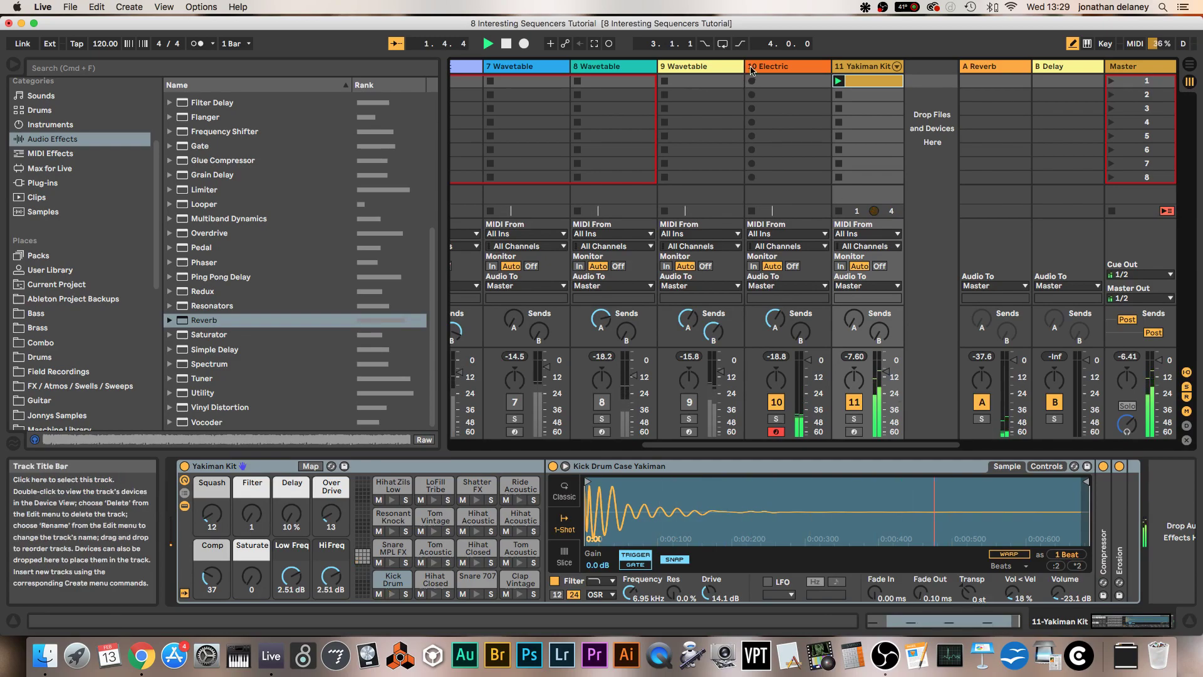
left_click(772, 68)
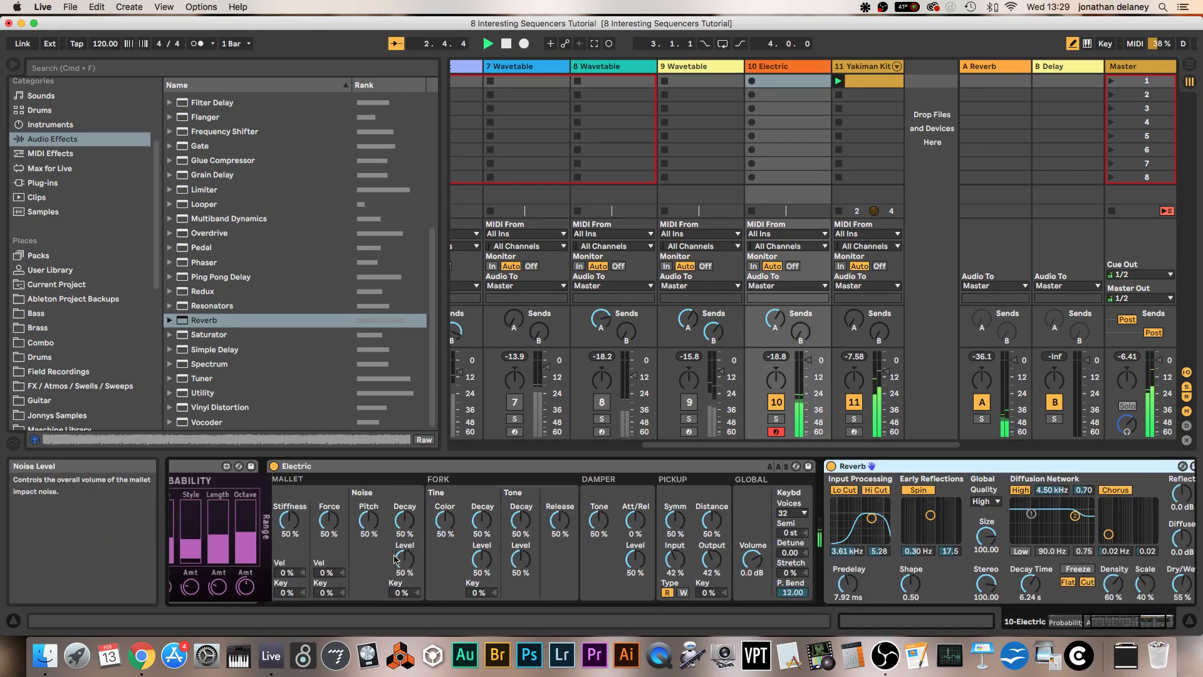
left_click(288, 565)
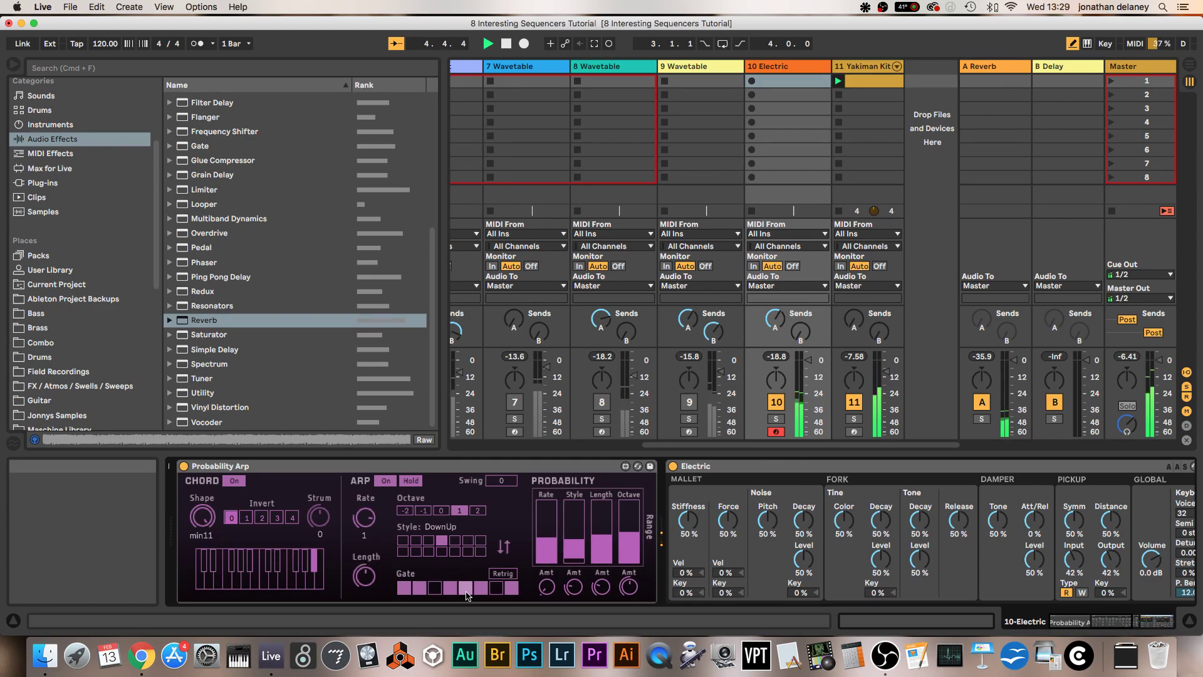
left_click(501, 575)
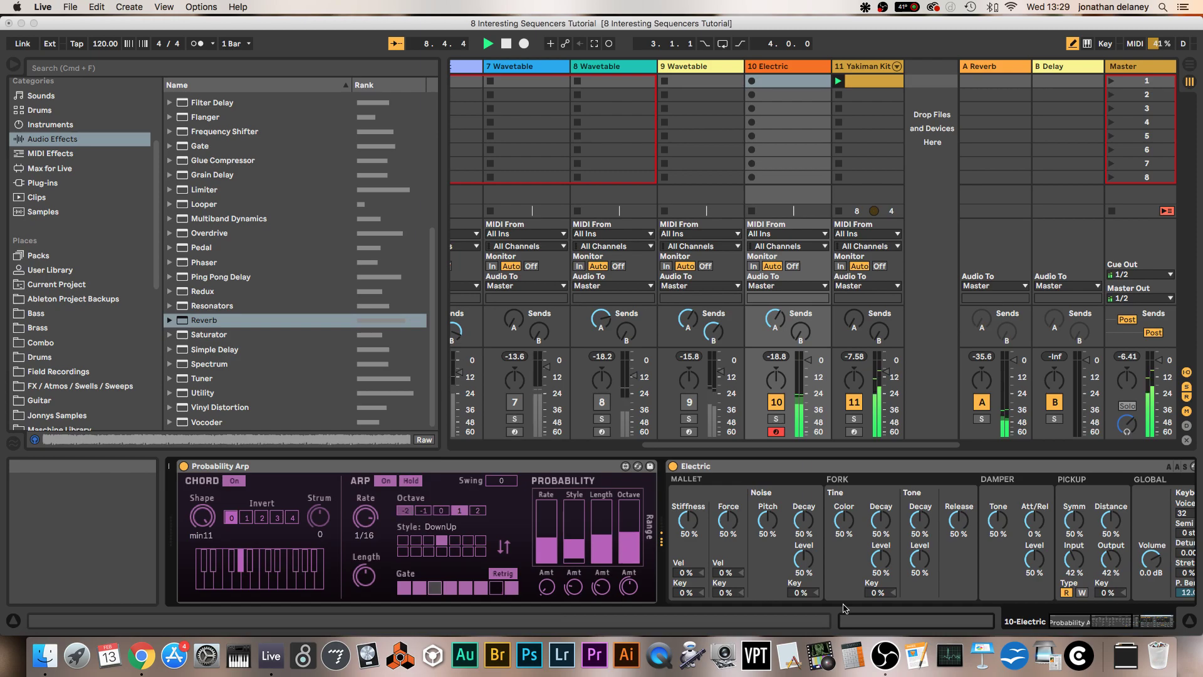
Set Electric's Stiffness and Release to 69%, Tone Decay to 79%, damper Tone to 64%, Att/Rel to 24%, mallet Vel to 8/14% and Key to 6/28%.
left_click_drag(1034, 520, 917, 504)
left_click_drag(689, 521, 688, 509)
left_click_drag(694, 593, 722, 596)
Set Electric's Noise Key to 11%, Tine Key to 28%, mallet Force to 74% and Noise Pitch to 40%.
left_click_drag(804, 593, 805, 587)
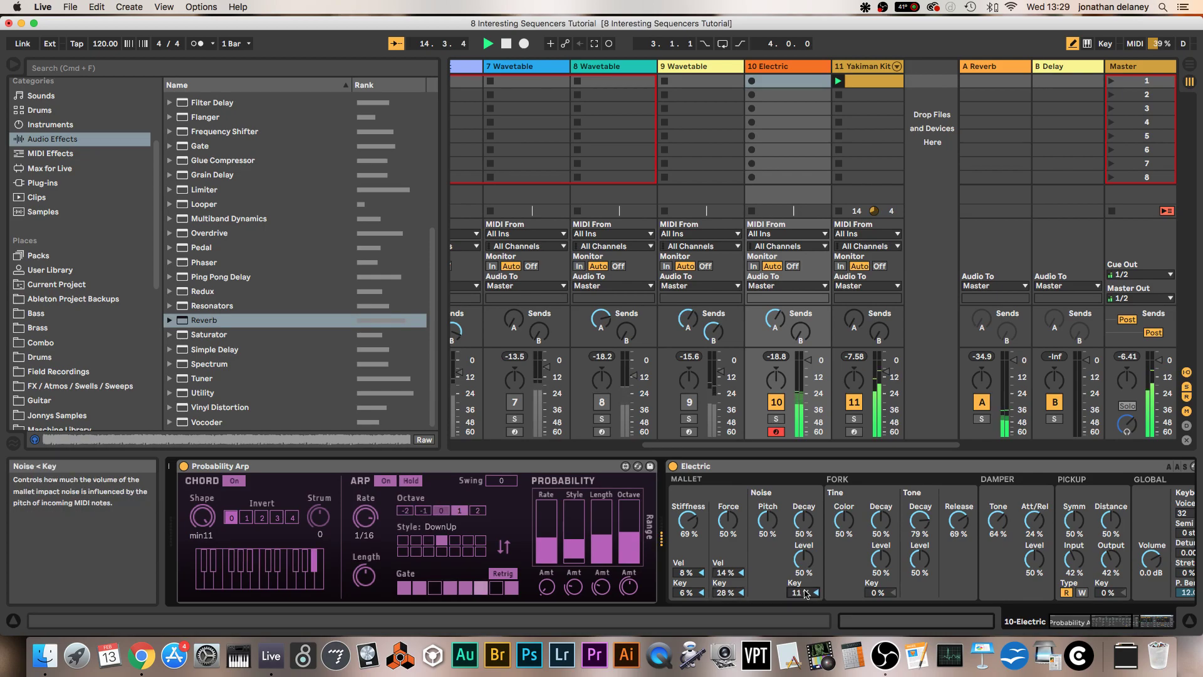
left_click_drag(878, 595, 877, 589)
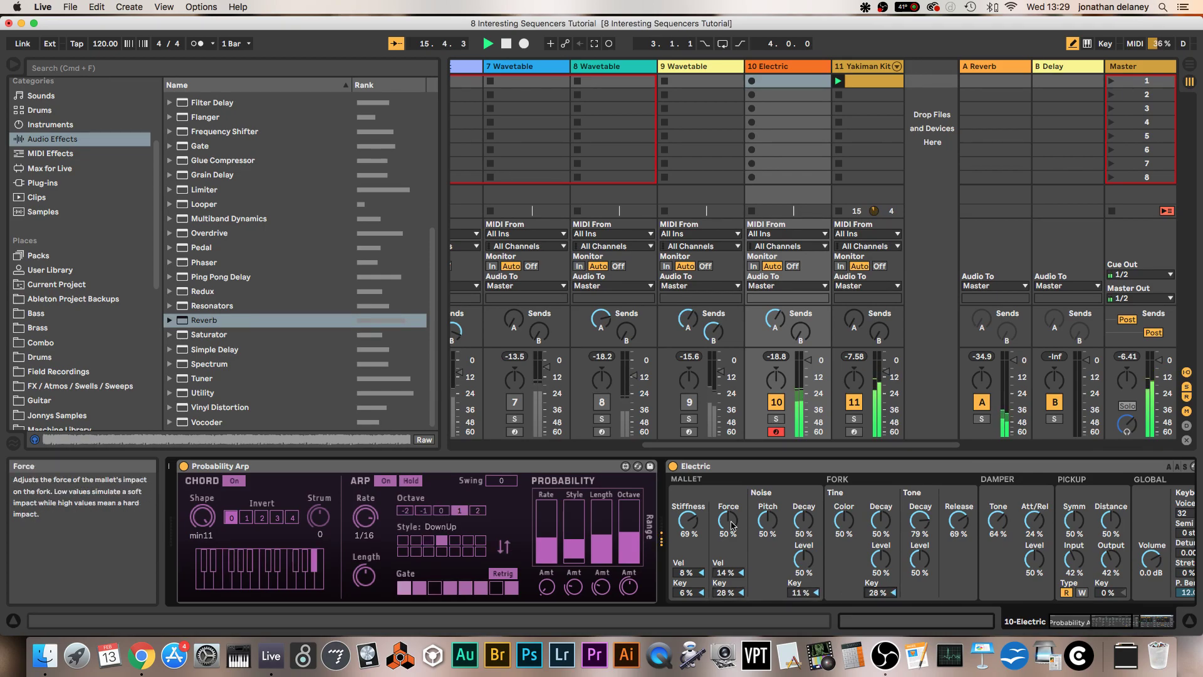
left_click_drag(732, 525, 767, 530)
Set Electric's pickup Symm to 34%, Input to 56% and Output to 27%, and raise track 10's send to the Delay return.
scroll(802, 521, "right", 5)
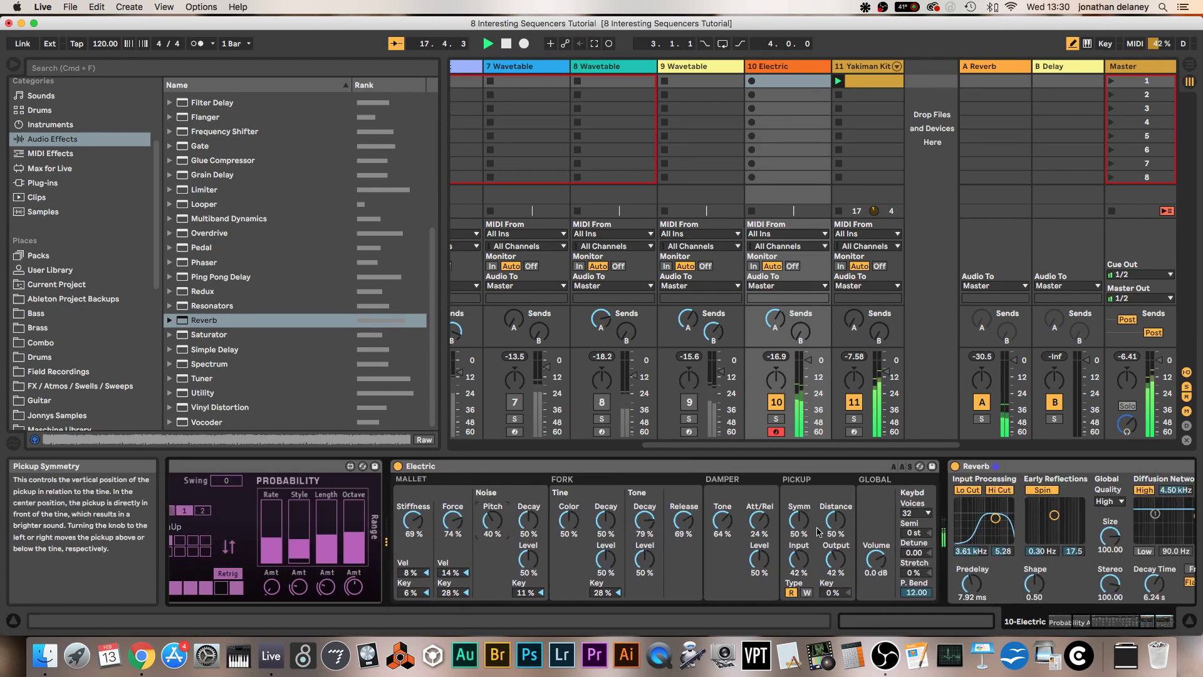
left_click_drag(818, 532, 799, 549)
left_click_drag(836, 557, 844, 574)
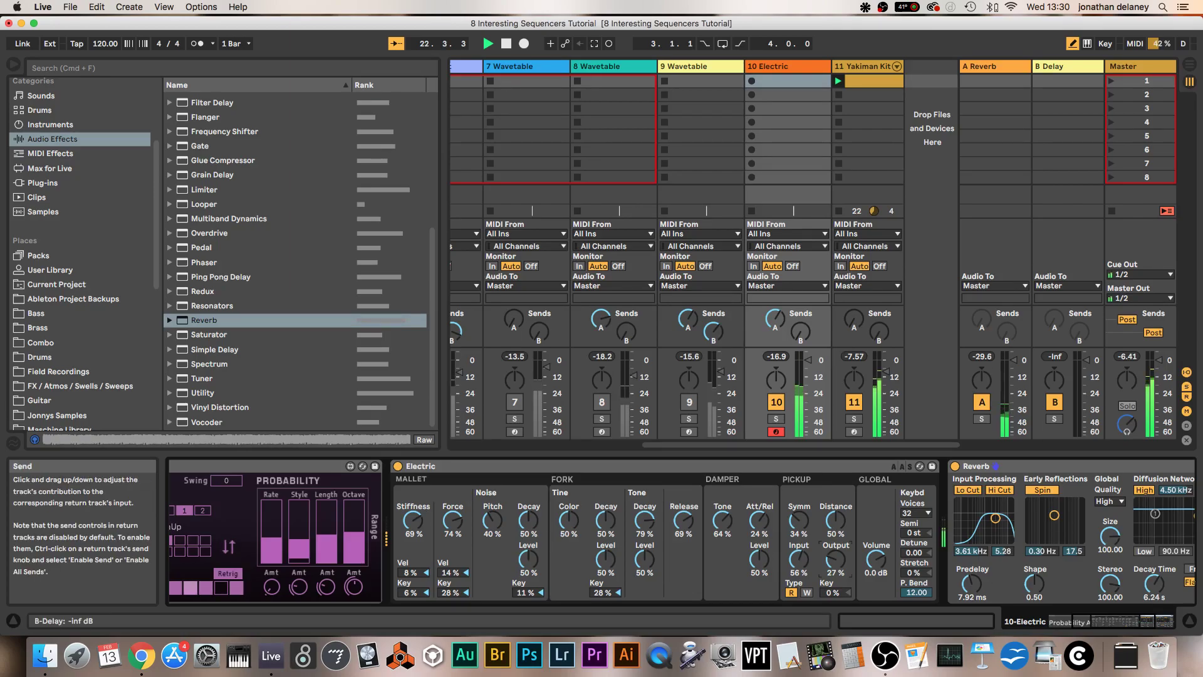
left_click_drag(800, 332, 800, 323)
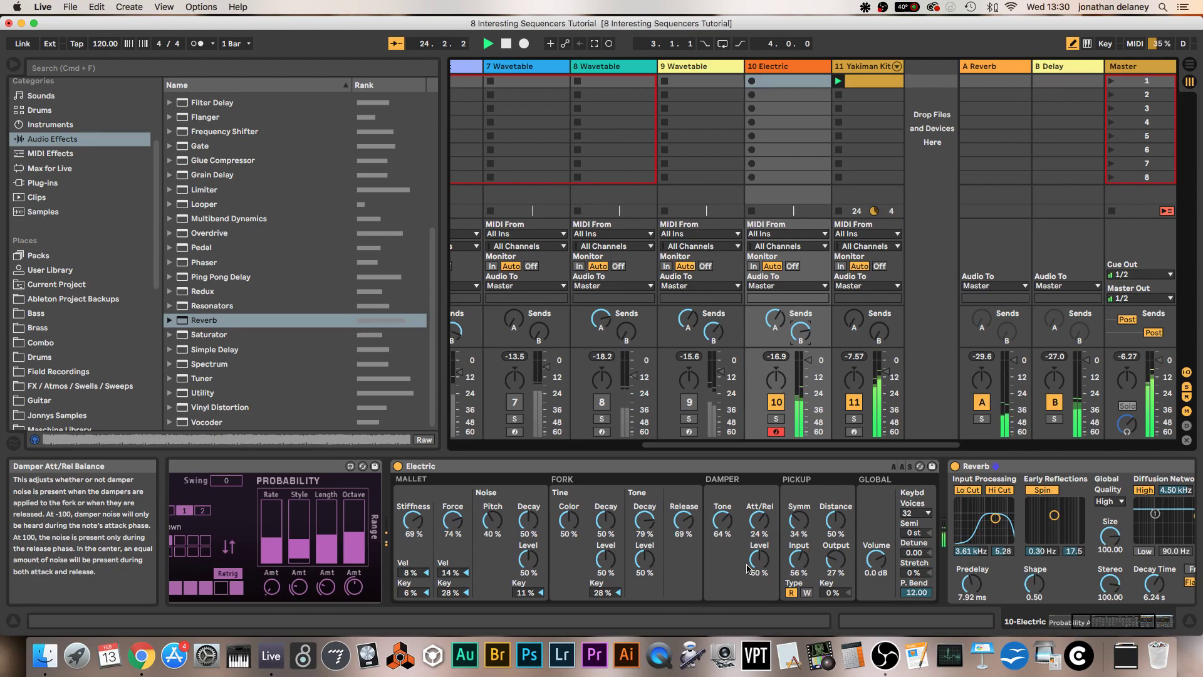
Stop playback, bring Probability Arp back into view and hide the browser to reveal more of the set's tracks.
scroll(747, 569, "left", 5)
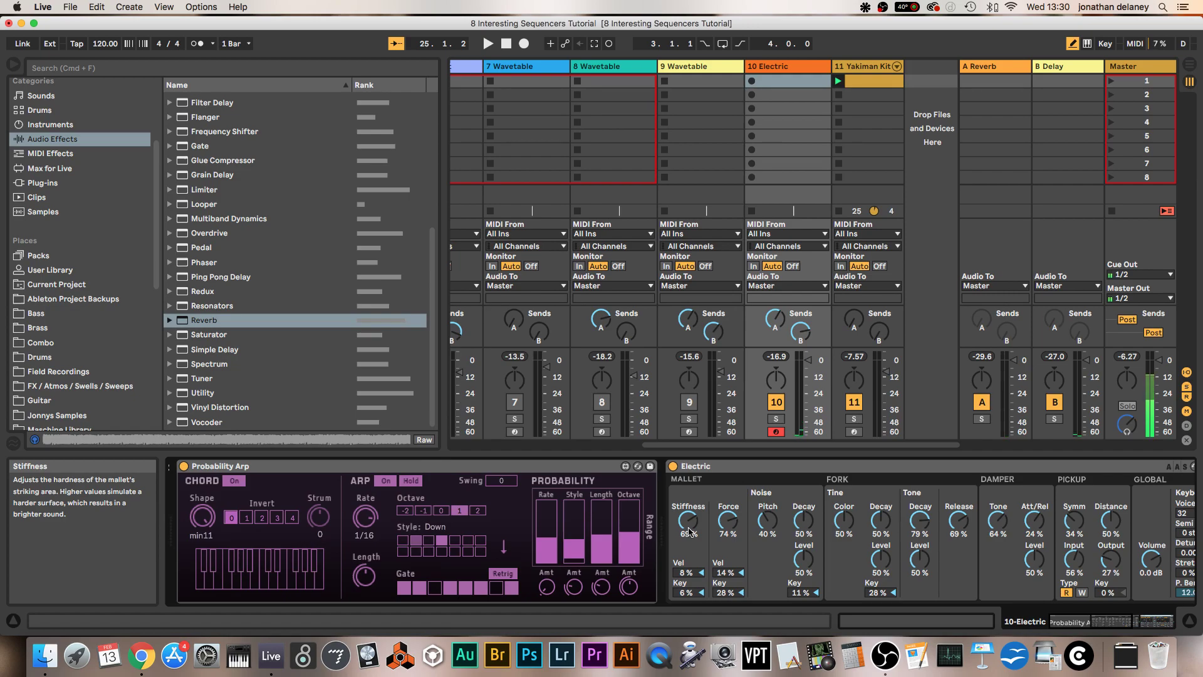
left_click(10, 62)
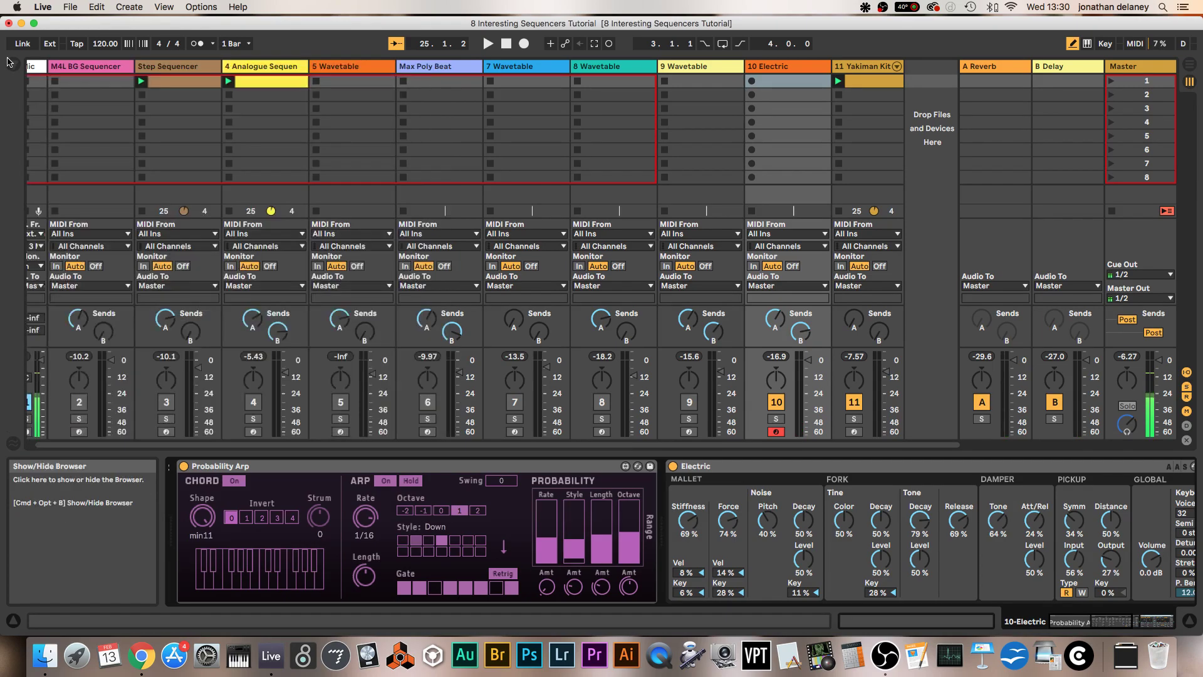